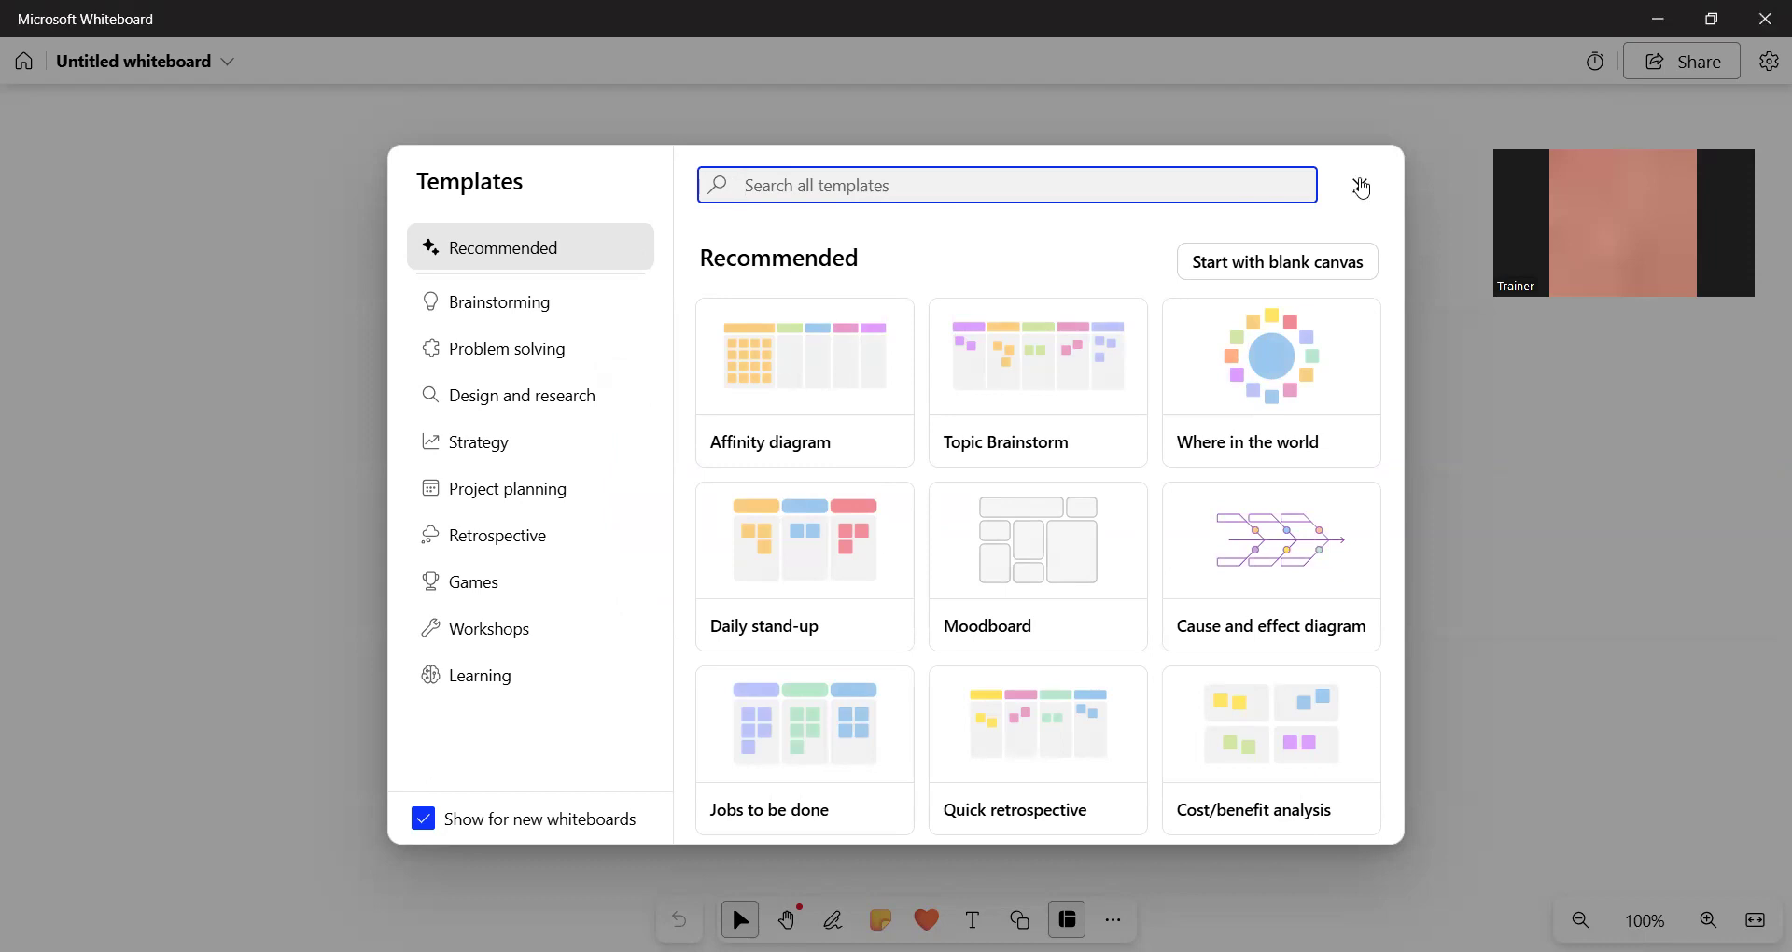
Dismiss the template gallery and handwrite the underlined title "Load balancer" at the canvas's upper centre.
click(1361, 187)
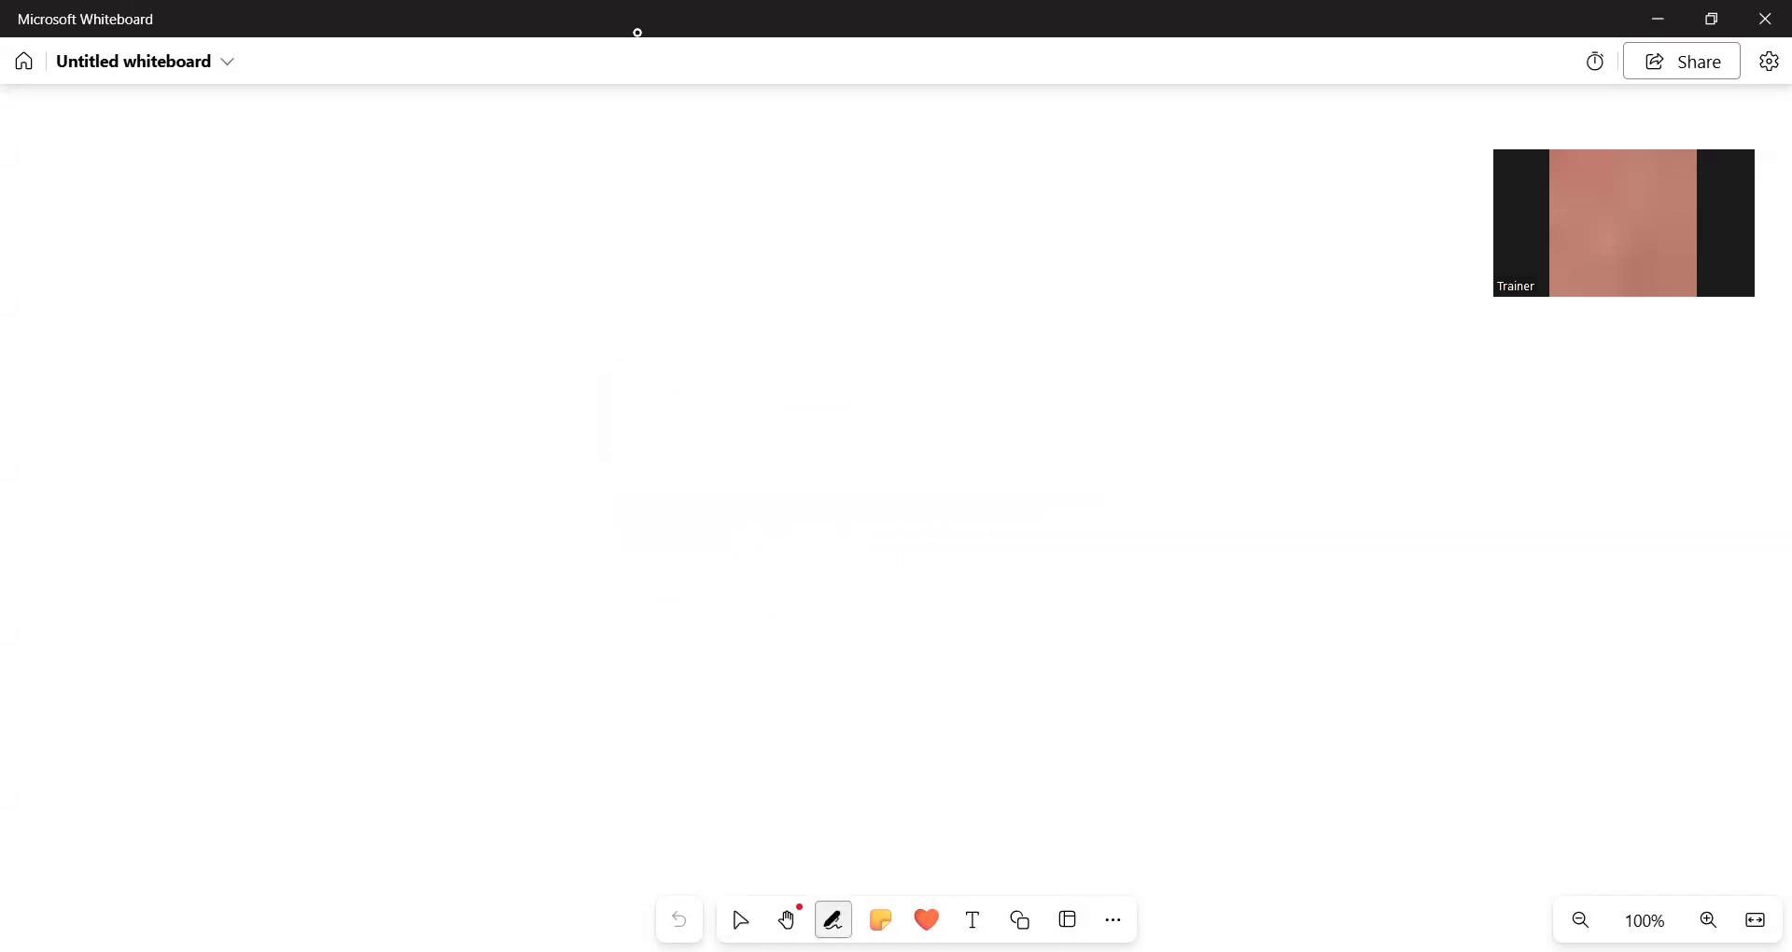
mouse_move(608, 142)
mouse_down()
mouse_move(652, 190)
mouse_move(673, 159)
mouse_move(734, 187)
mouse_move(764, 149)
mouse_move(769, 191)
mouse_up()
mouse_move(799, 145)
mouse_down()
mouse_move(802, 186)
mouse_move(851, 196)
mouse_up()
click(846, 179)
mouse_move(860, 137)
mouse_down()
mouse_move(863, 194)
mouse_move(922, 192)
mouse_up()
mouse_move(941, 168)
mouse_down()
mouse_move(933, 191)
mouse_move(956, 190)
mouse_up()
drag(974, 180, 989, 193)
drag(695, 218, 841, 221)
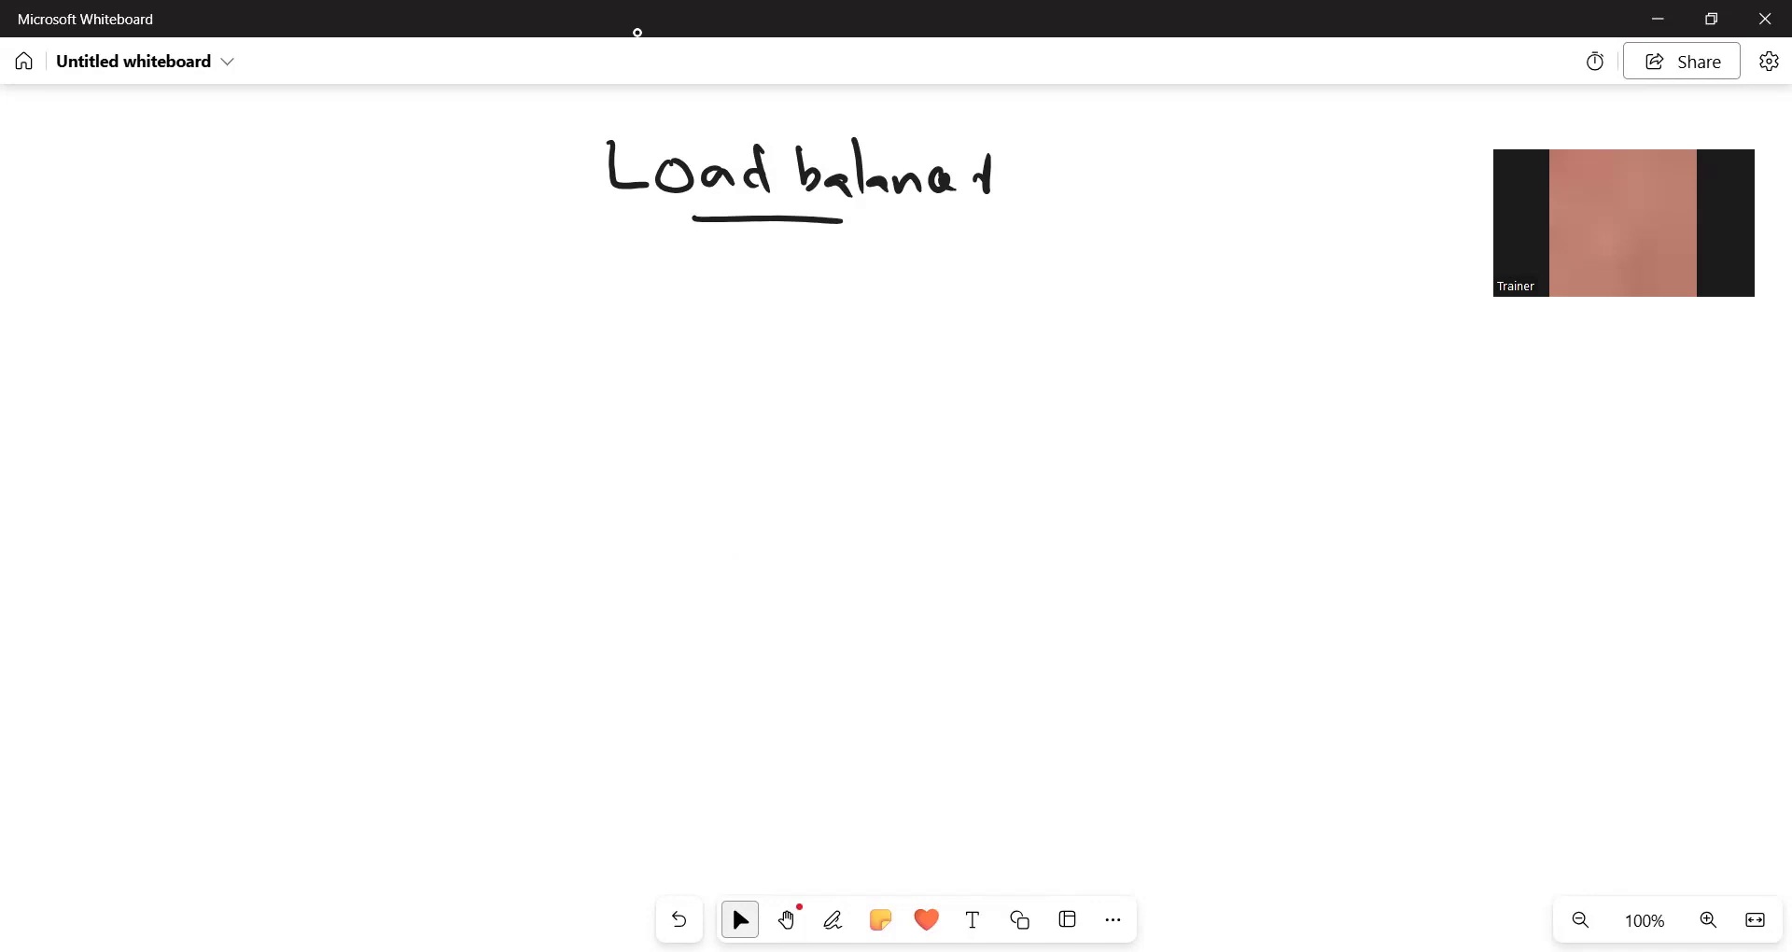
Handwrite the heading "Application Deployment" below and to the left of the title.
key(alt+w)
key(alt+w)
key(alt+w)
mouse_move(66, 306)
mouse_down()
mouse_move(69, 322)
mouse_move(252, 322)
mouse_move(233, 299)
mouse_move(331, 331)
mouse_move(438, 326)
mouse_move(431, 360)
mouse_move(549, 330)
mouse_up()
drag(541, 309, 558, 304)
click(734, 907)
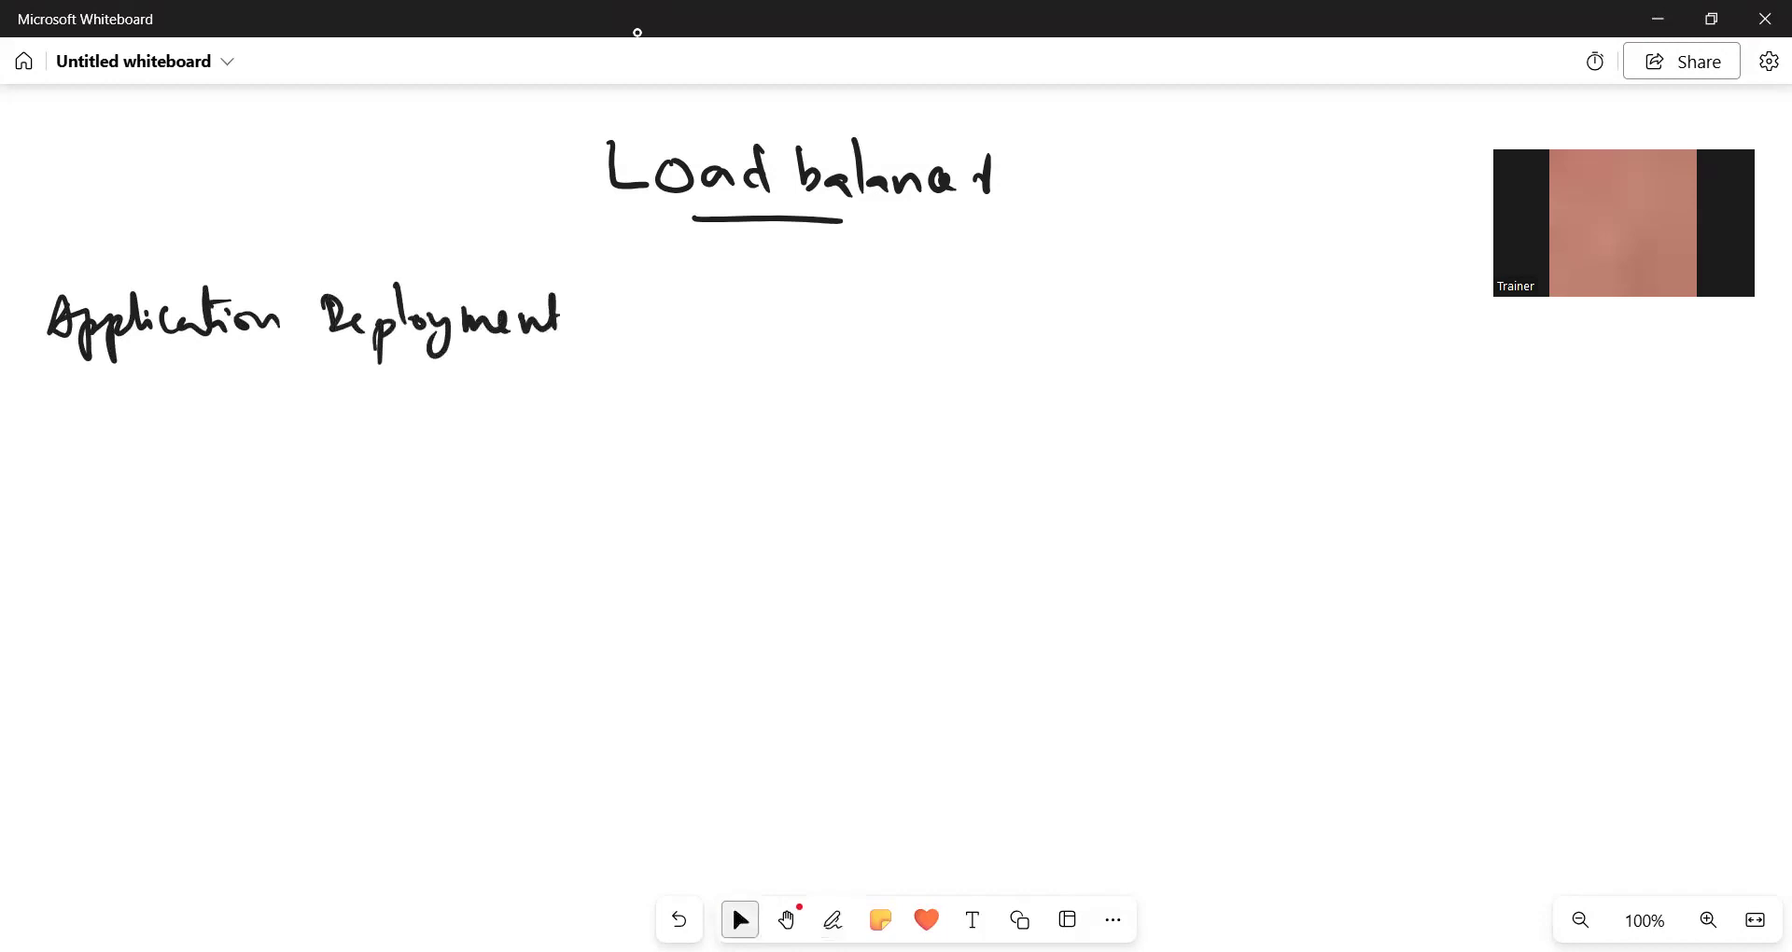
Draw a rectangle in the right half of the canvas and label it "VM 1" with a short connecting dash.
click(833, 920)
mouse_move(1208, 503)
mouse_down()
mouse_move(1441, 521)
mouse_move(1321, 592)
mouse_move(1178, 589)
mouse_move(1213, 508)
mouse_move(1261, 510)
mouse_up()
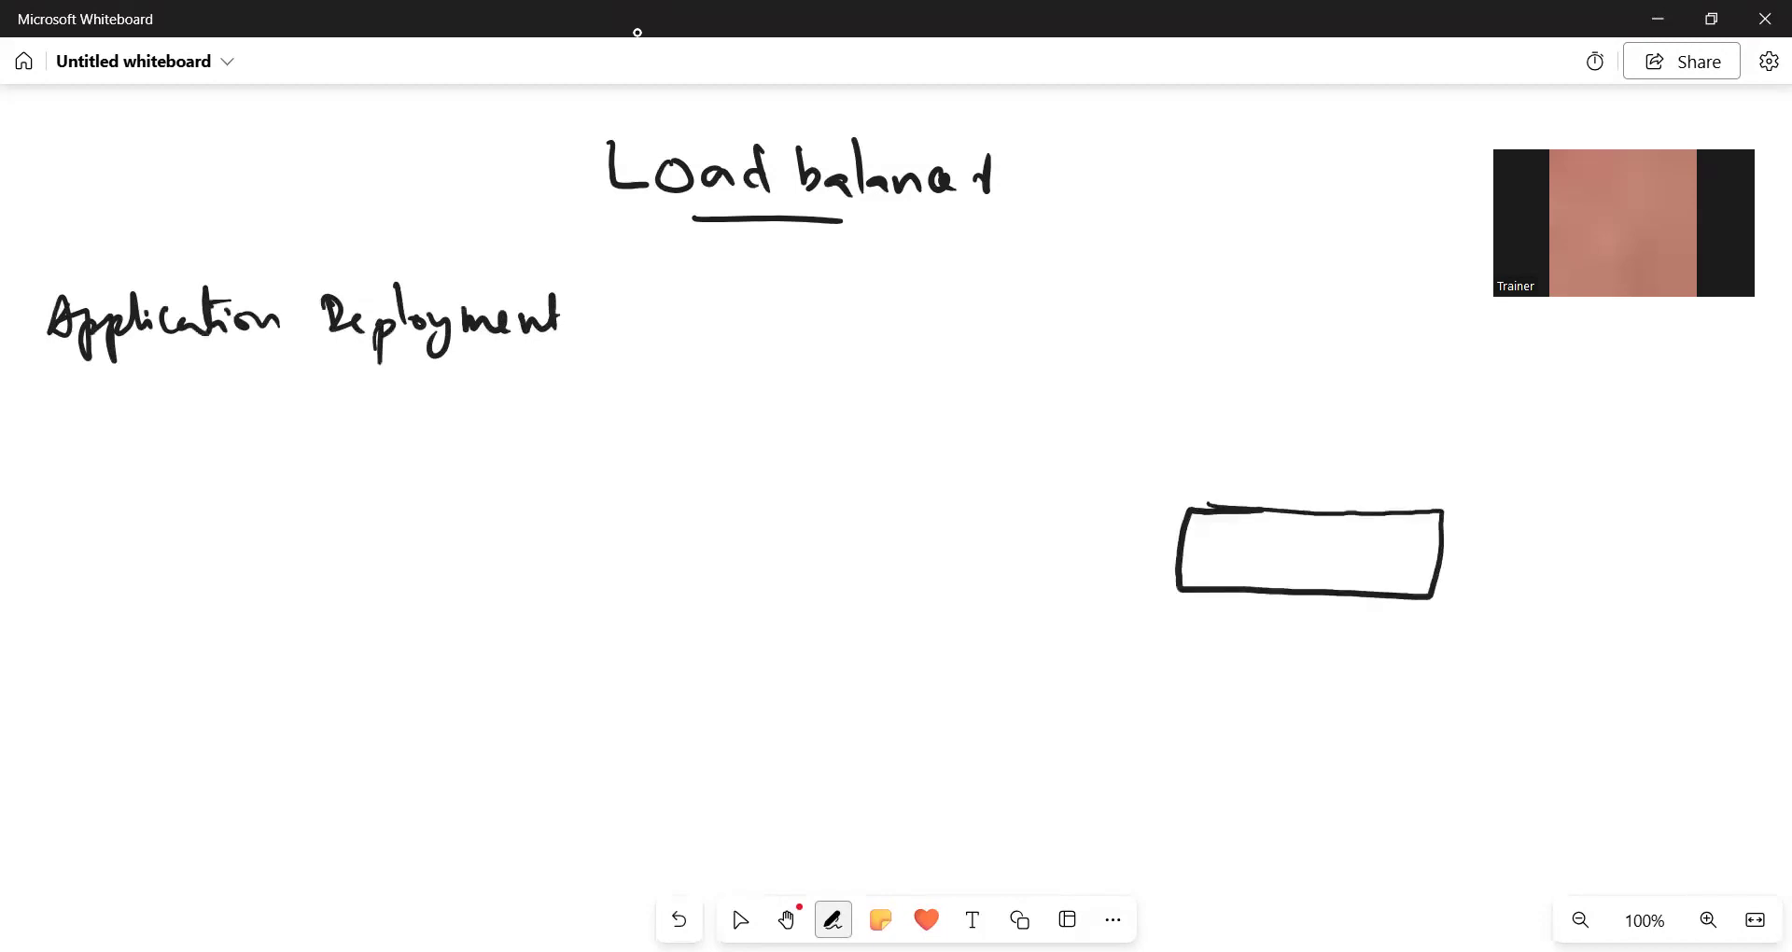
drag(1447, 527, 1491, 525)
mouse_move(1512, 504)
mouse_down()
mouse_move(1529, 523)
mouse_move(1571, 504)
mouse_move(1628, 529)
mouse_up()
Draw a second rectangle below the VM 1 box and label it "VM 2" with a short connecting dash.
mouse_move(1190, 663)
mouse_down()
mouse_move(1377, 649)
mouse_move(1436, 672)
mouse_move(1269, 733)
mouse_move(1187, 700)
mouse_move(1191, 659)
mouse_up()
drag(1463, 672, 1503, 672)
mouse_move(1535, 653)
mouse_down()
mouse_move(1541, 668)
mouse_move(1564, 655)
mouse_up()
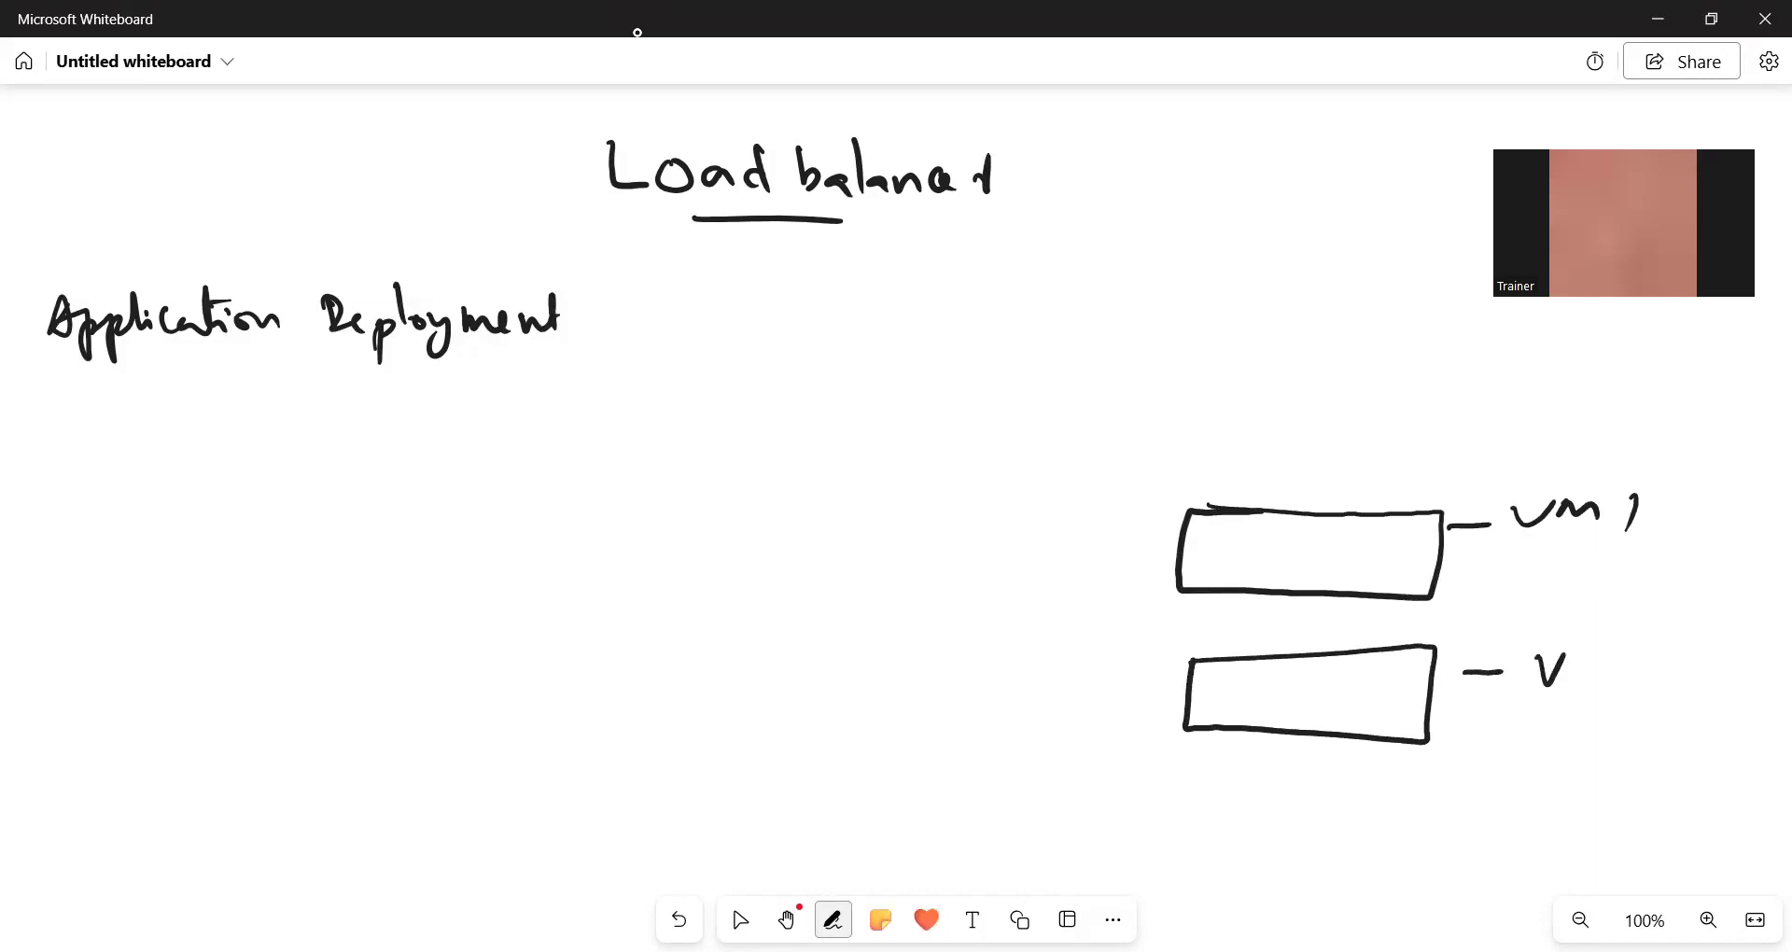
key(Escape)
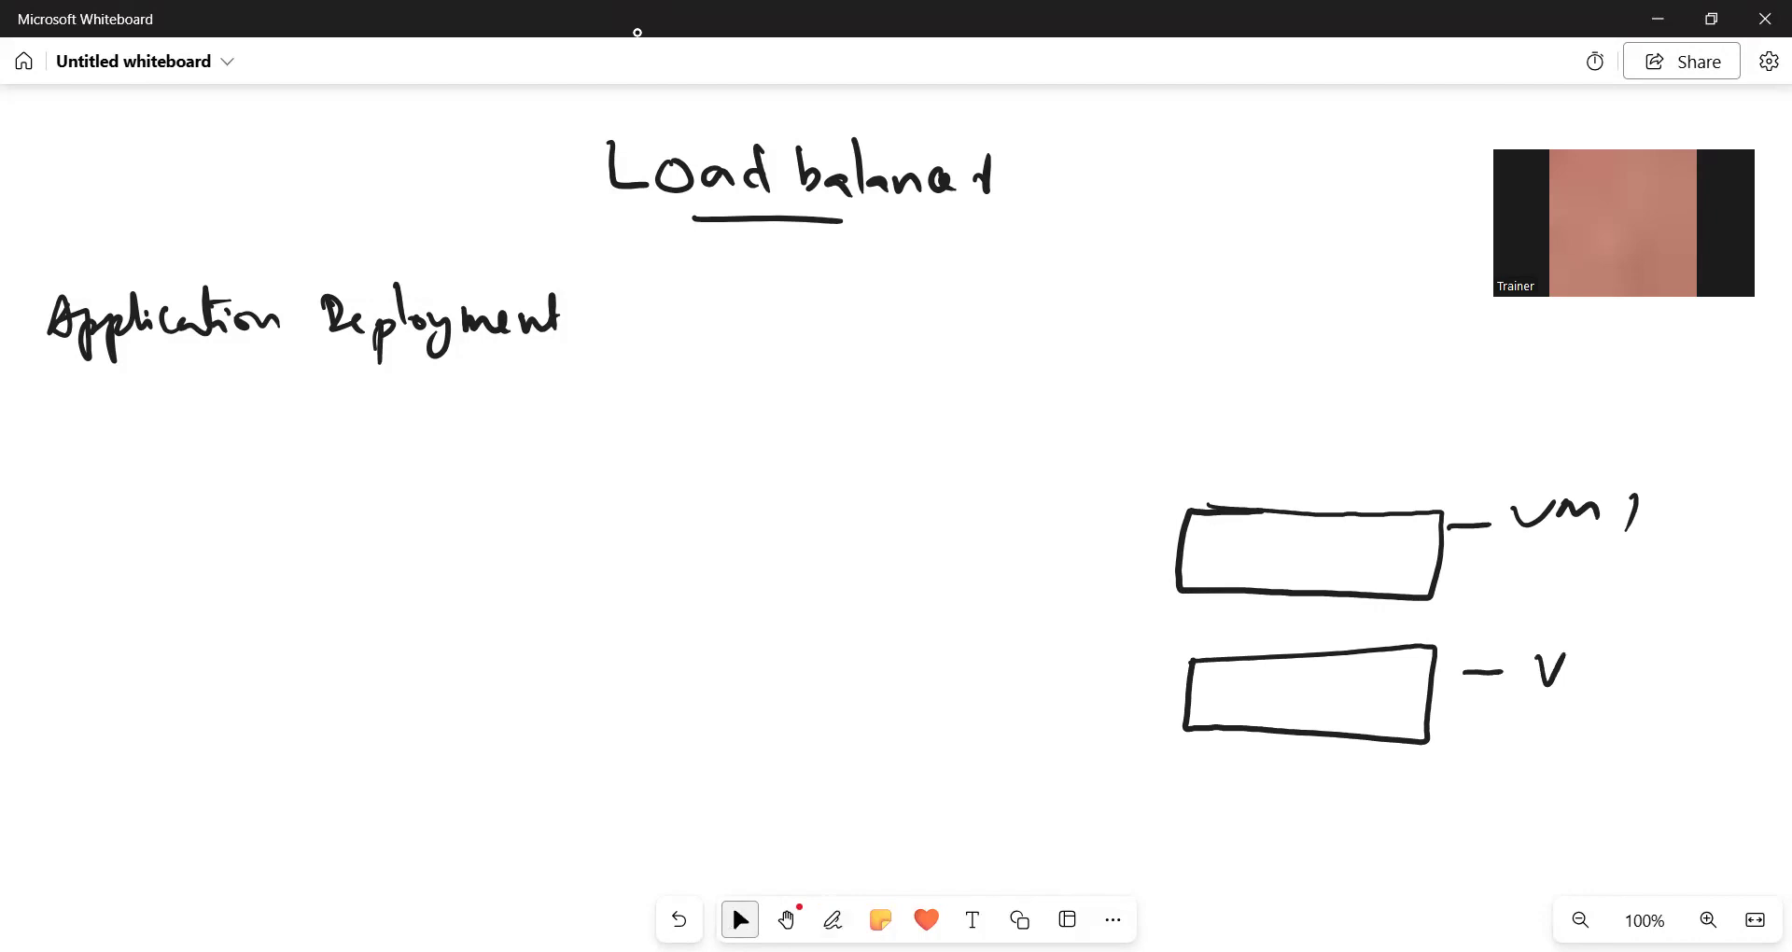
key(alt+w)
mouse_move(1573, 681)
mouse_down()
mouse_move(1584, 664)
mouse_move(1683, 689)
mouse_up()
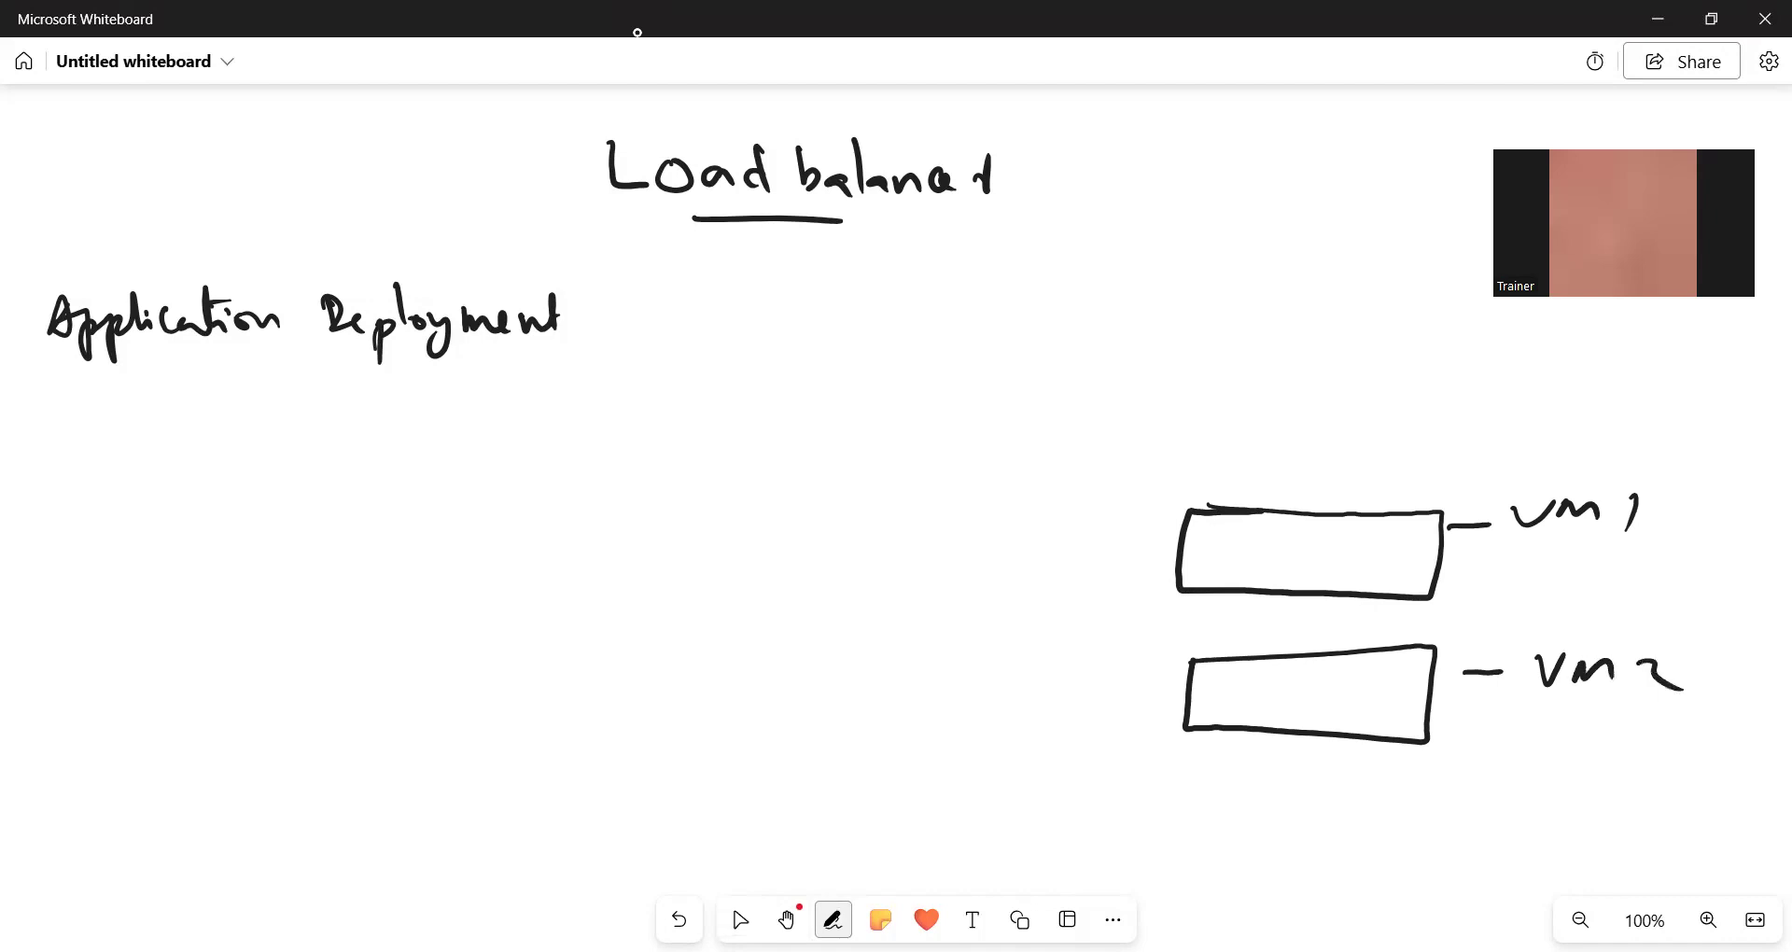
key(Escape)
Handwrite "depend/App" inside the VM 2 box and "depen/App" inside the VM 1 box.
mouse_move(1213, 696)
mouse_down()
mouse_move(1310, 700)
mouse_move(1318, 674)
mouse_move(1336, 715)
mouse_move(1386, 711)
mouse_move(1392, 737)
mouse_move(1424, 716)
mouse_up()
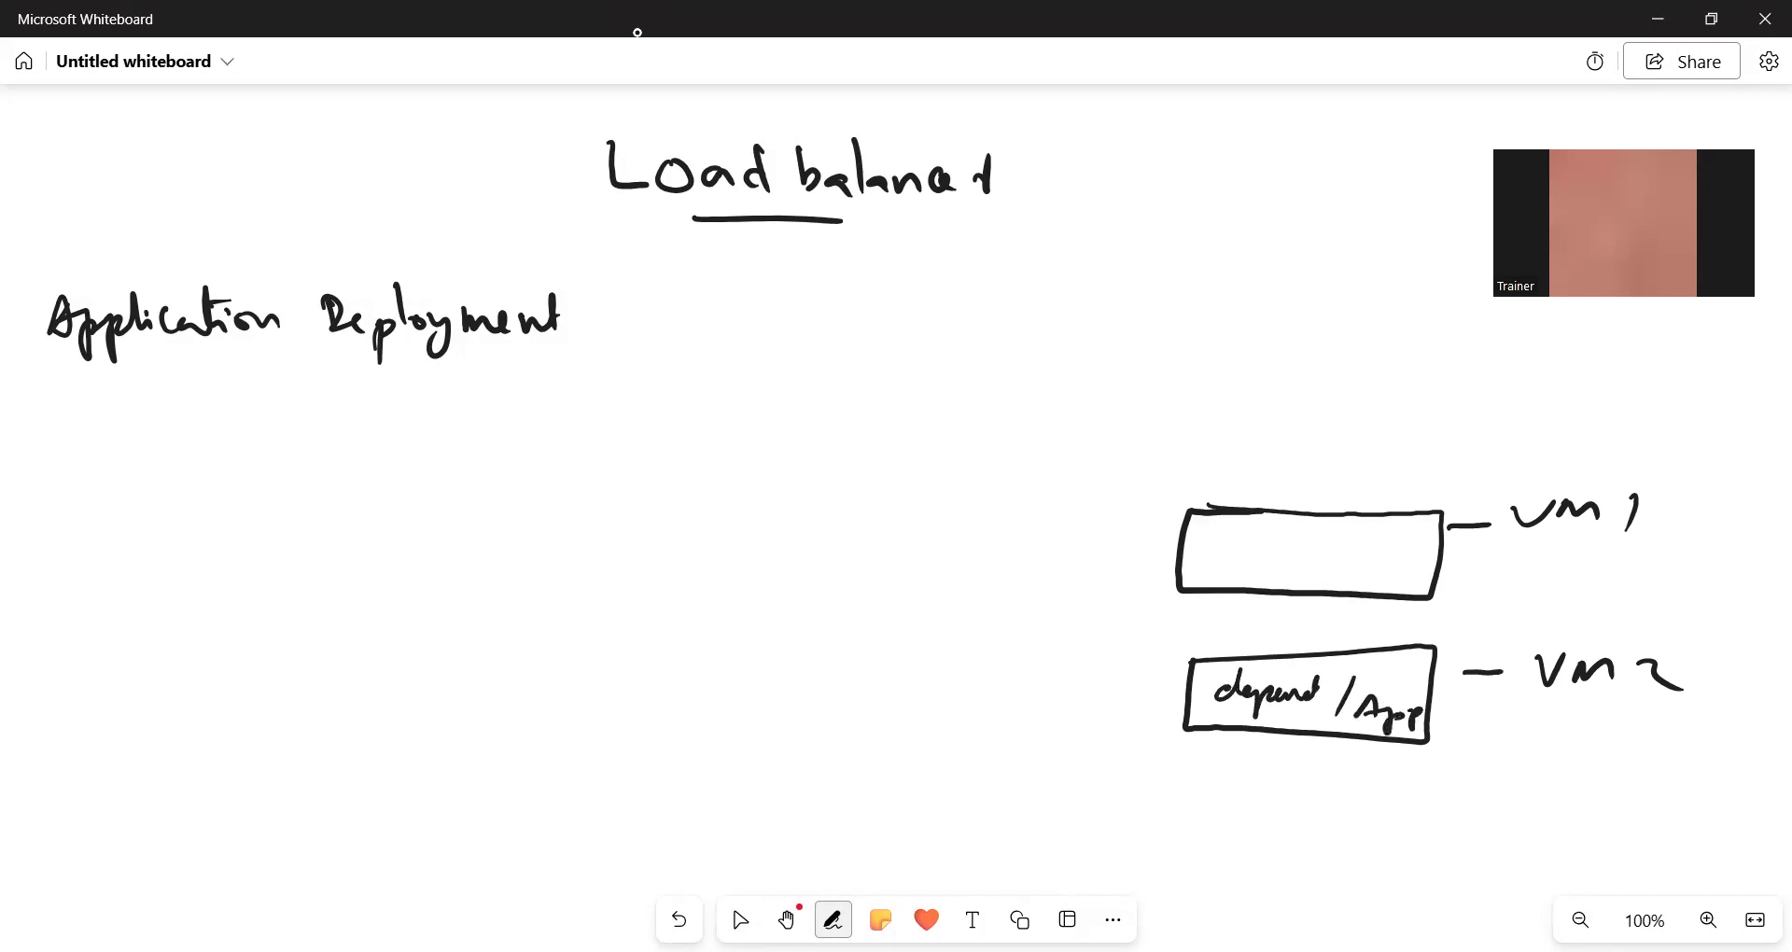
mouse_move(1187, 549)
mouse_down()
mouse_move(1203, 520)
mouse_move(1303, 564)
mouse_move(1340, 552)
mouse_move(1370, 580)
mouse_move(1397, 561)
mouse_up()
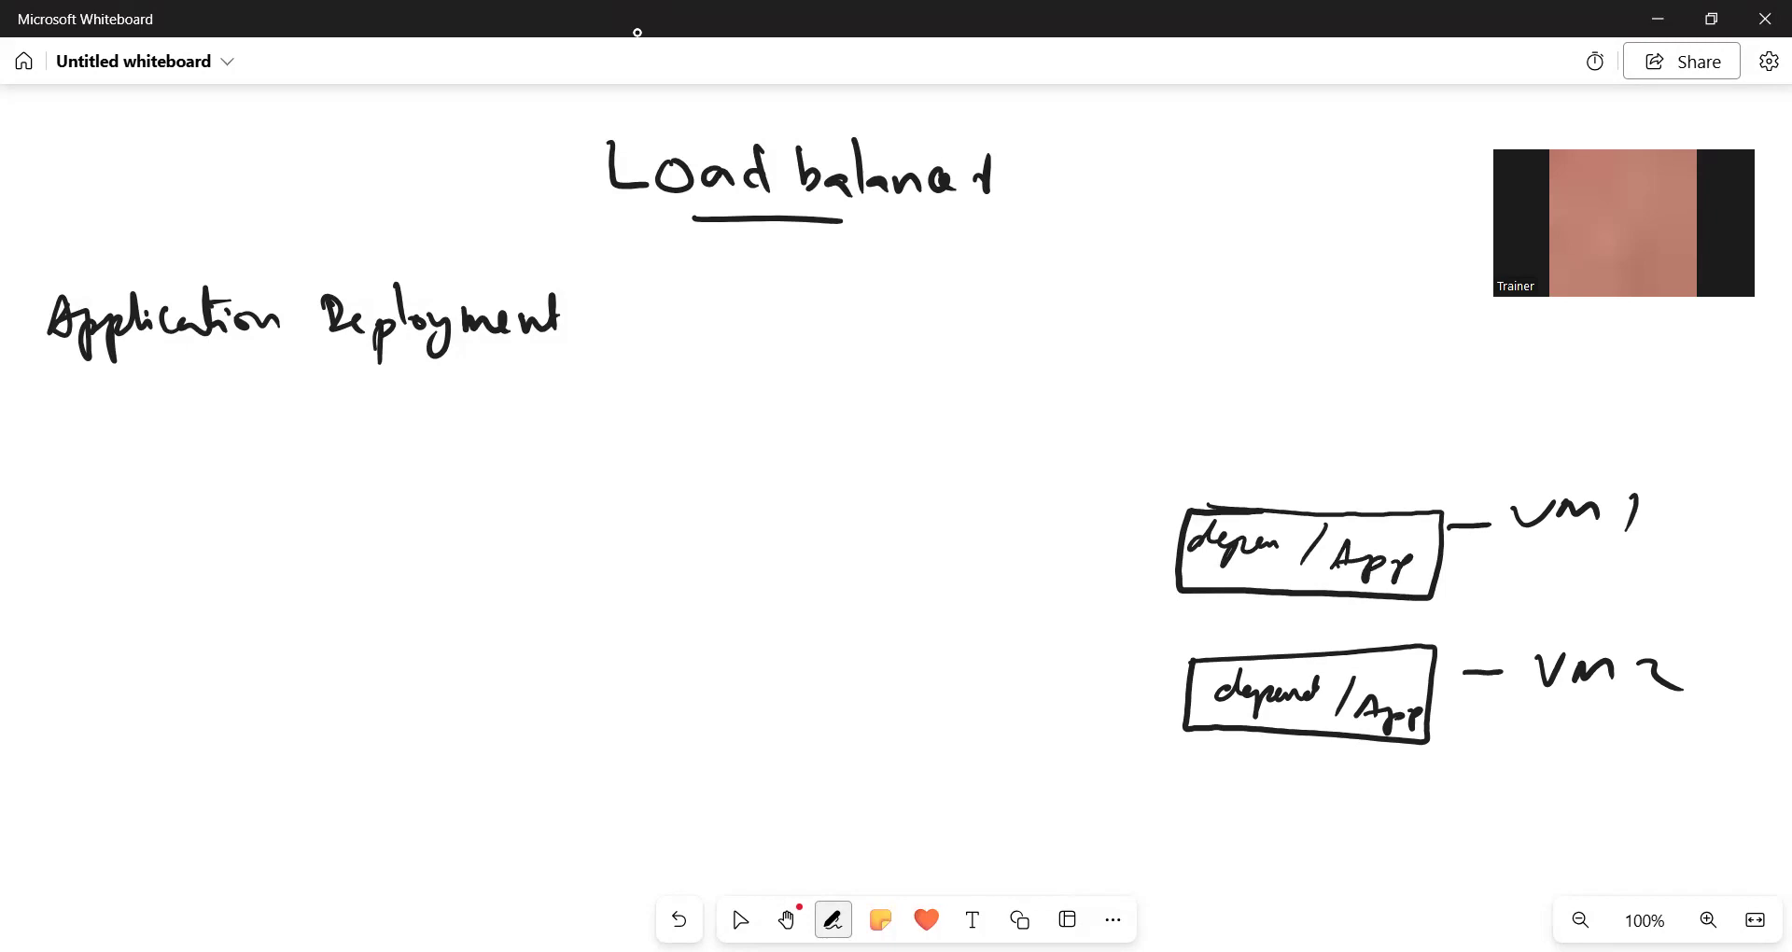
key(Escape)
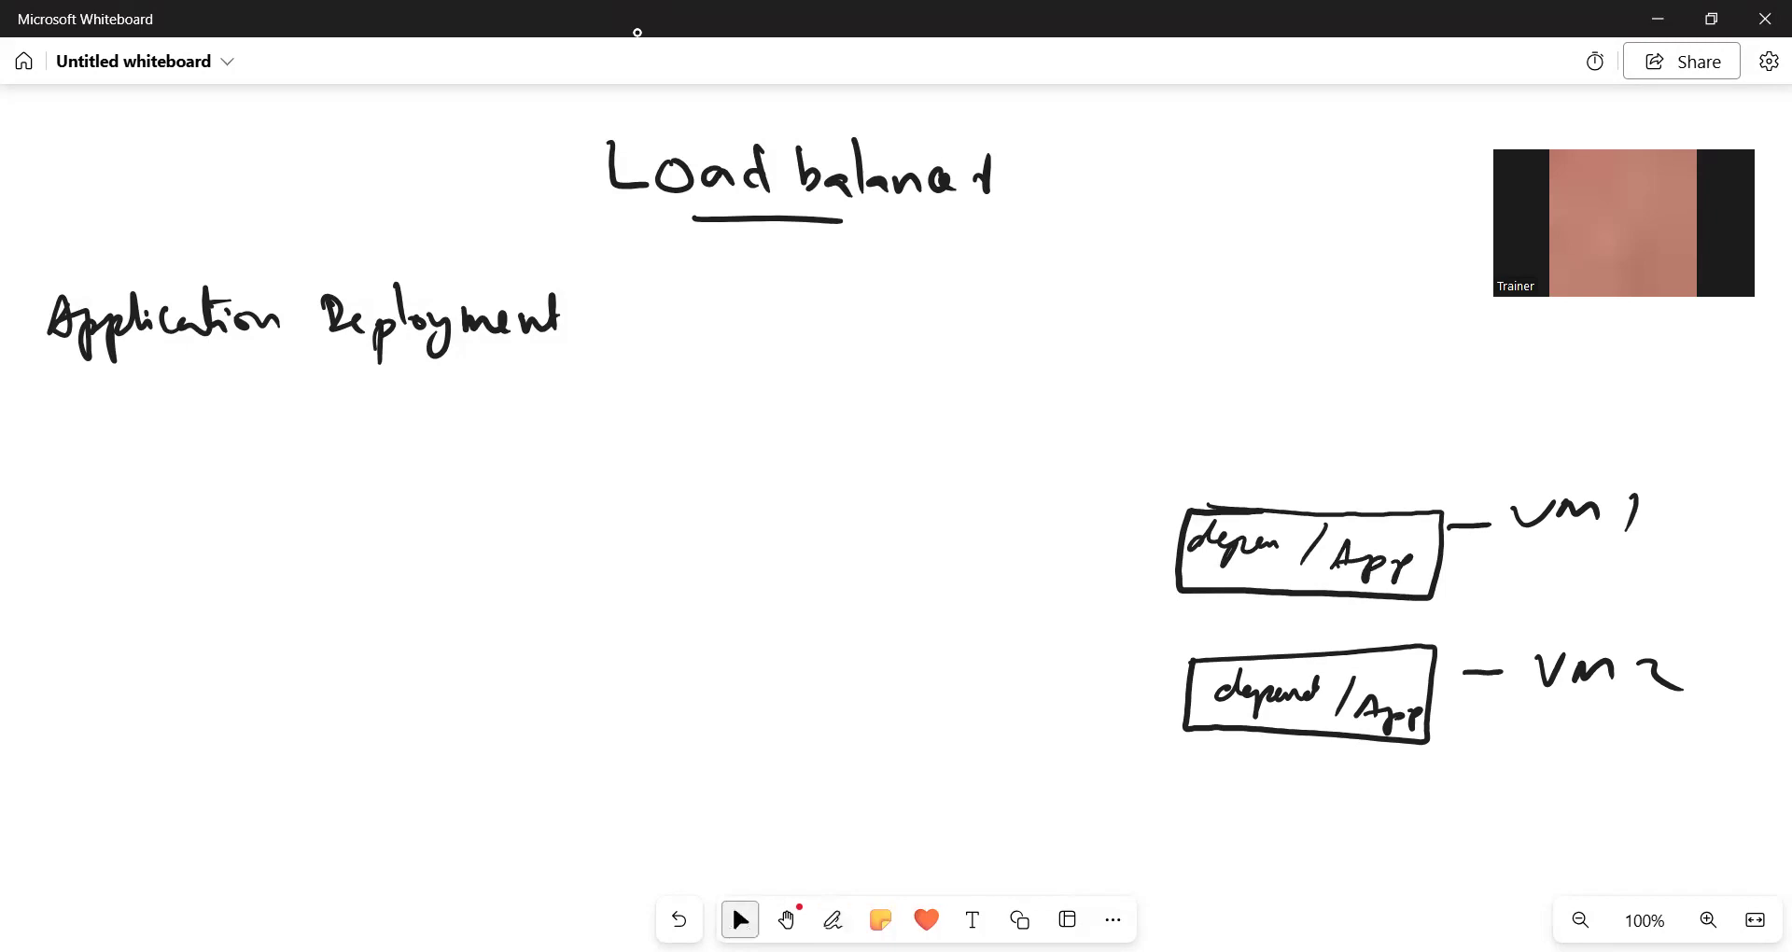
Draw a short dash just before the "Load balancer" title.
key(alt+w)
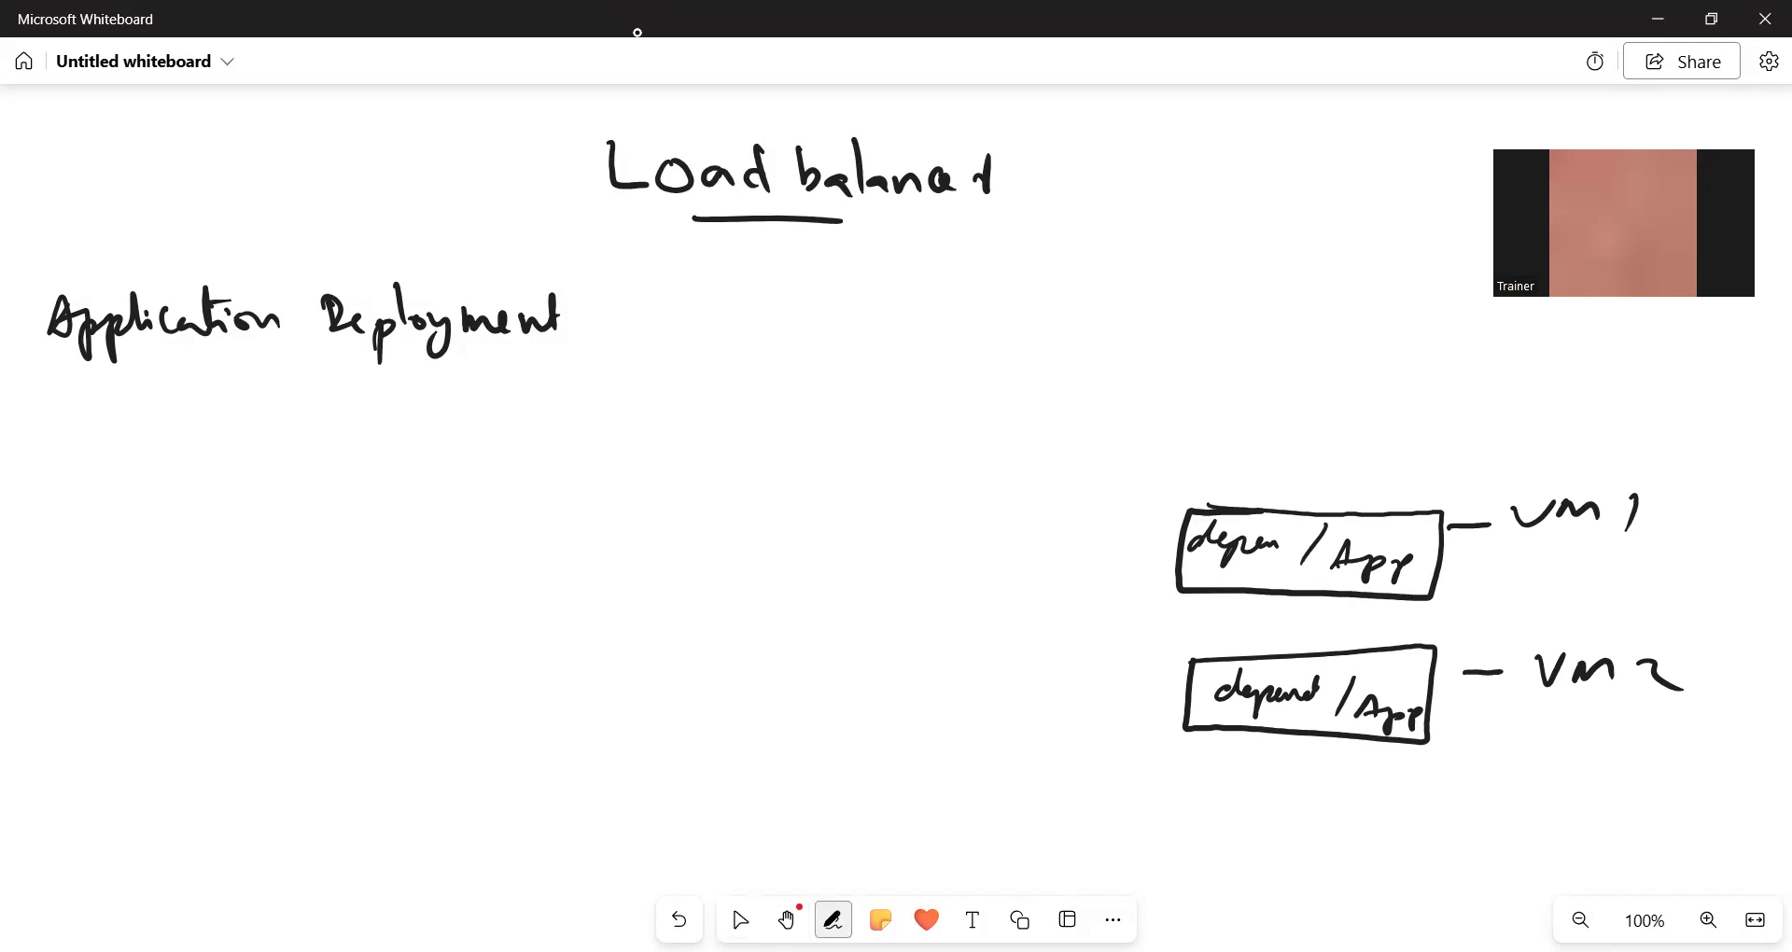
key(Escape)
key(alt+w)
key(Escape)
key(alt+w)
drag(541, 141, 575, 140)
key(Escape)
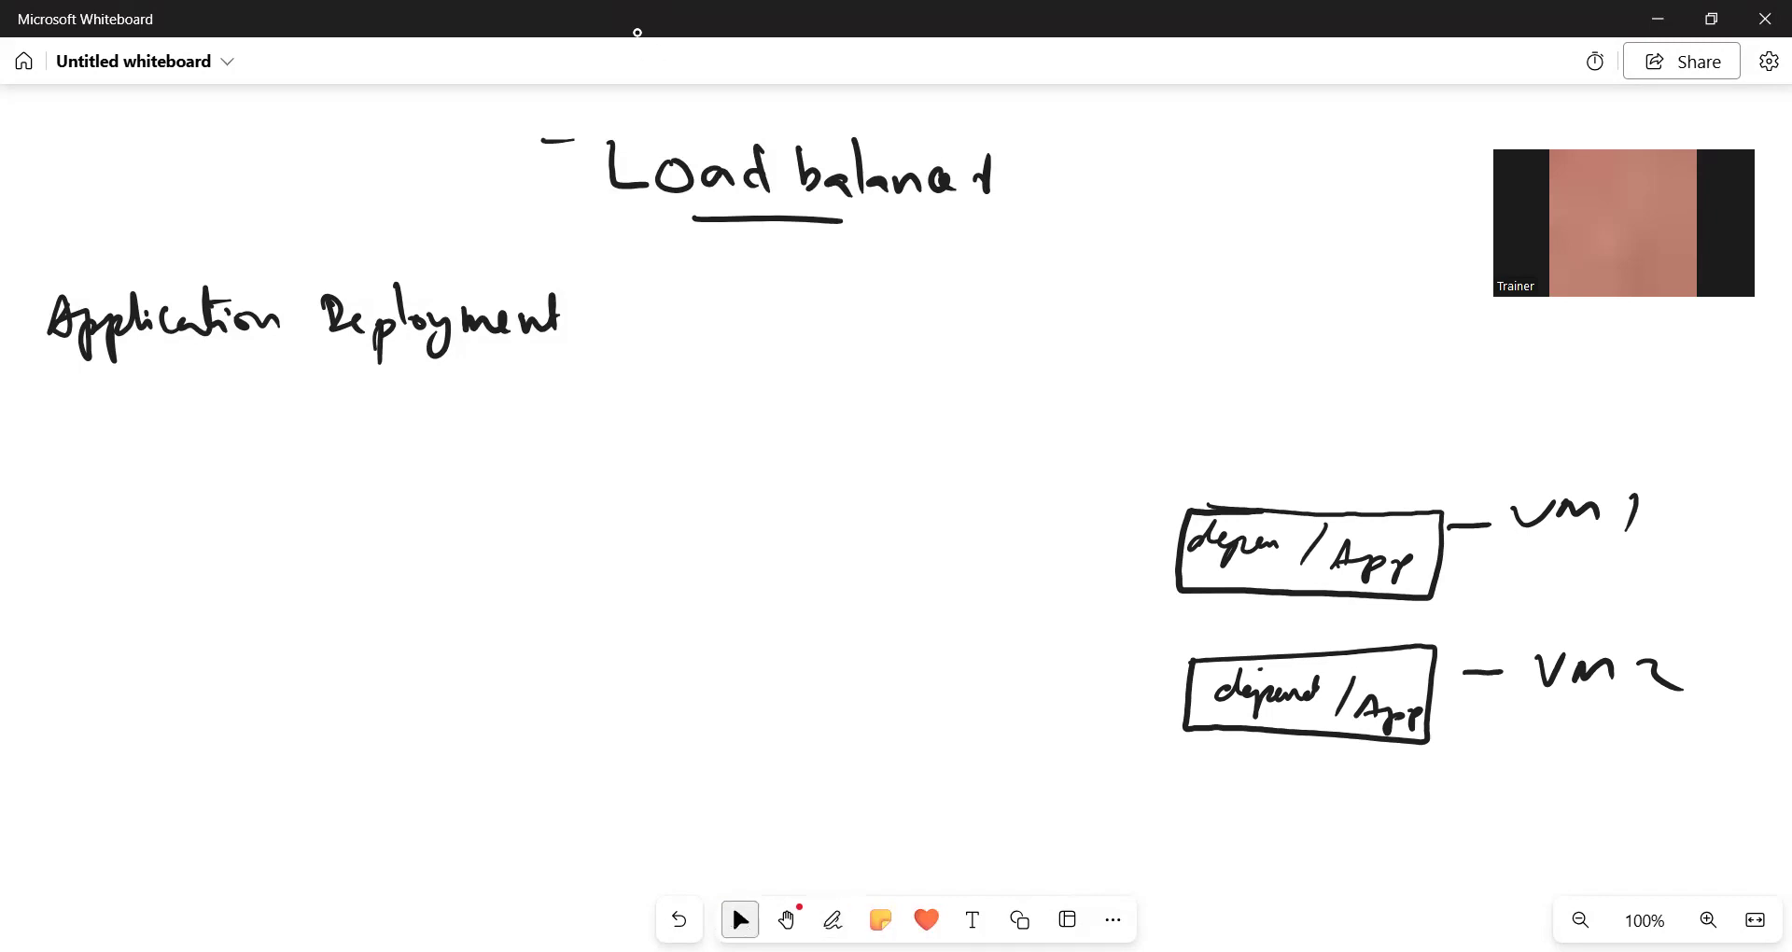
Draw a tall box to the left of the two VM boxes and write "LB" inside it.
key(alt+w)
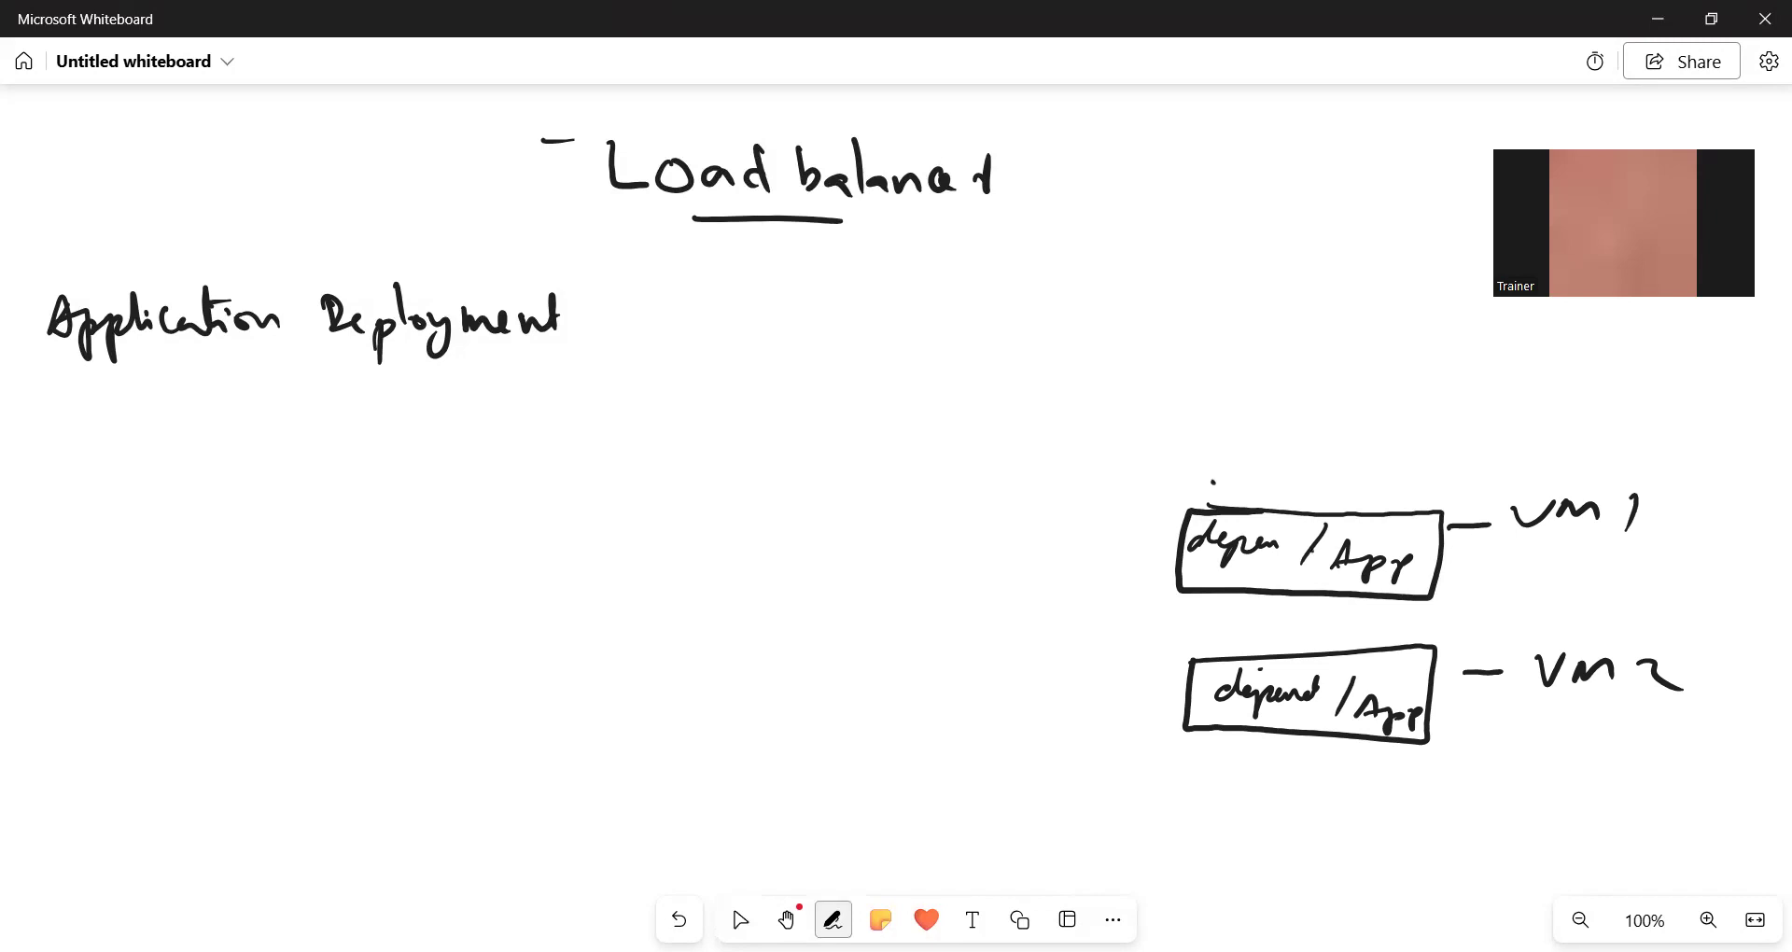
key(Escape)
key(alt+w)
key(Escape)
key(alt+w)
mouse_move(1035, 481)
mouse_down()
mouse_move(993, 672)
mouse_move(1012, 730)
mouse_move(1054, 733)
mouse_up()
mouse_move(1038, 478)
mouse_down()
mouse_move(1112, 510)
mouse_move(1069, 721)
mouse_move(1046, 739)
mouse_up()
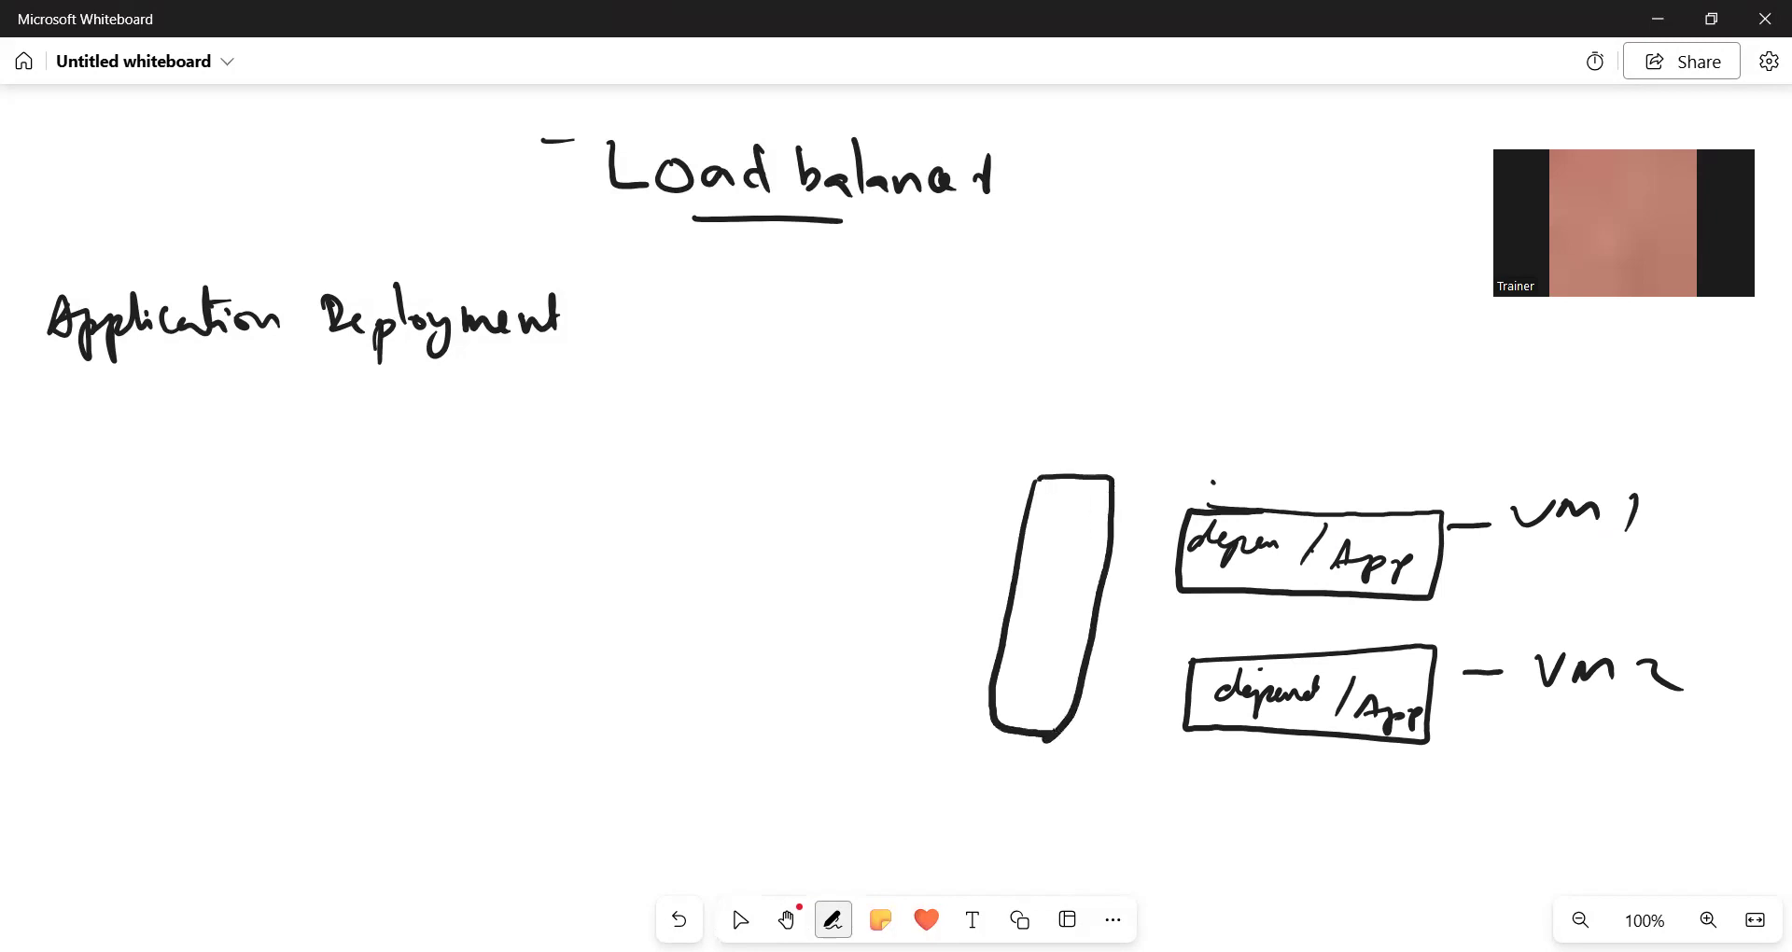
mouse_move(1056, 509)
mouse_down()
mouse_move(1070, 539)
mouse_move(1034, 593)
mouse_up()
drag(1035, 527, 1016, 534)
Write an underlined "dns" left of the LB box and draw a long curved arrow beneath it pointing into LB.
mouse_move(515, 516)
mouse_down()
mouse_move(519, 476)
mouse_move(504, 534)
mouse_move(560, 536)
mouse_up()
drag(485, 558, 616, 534)
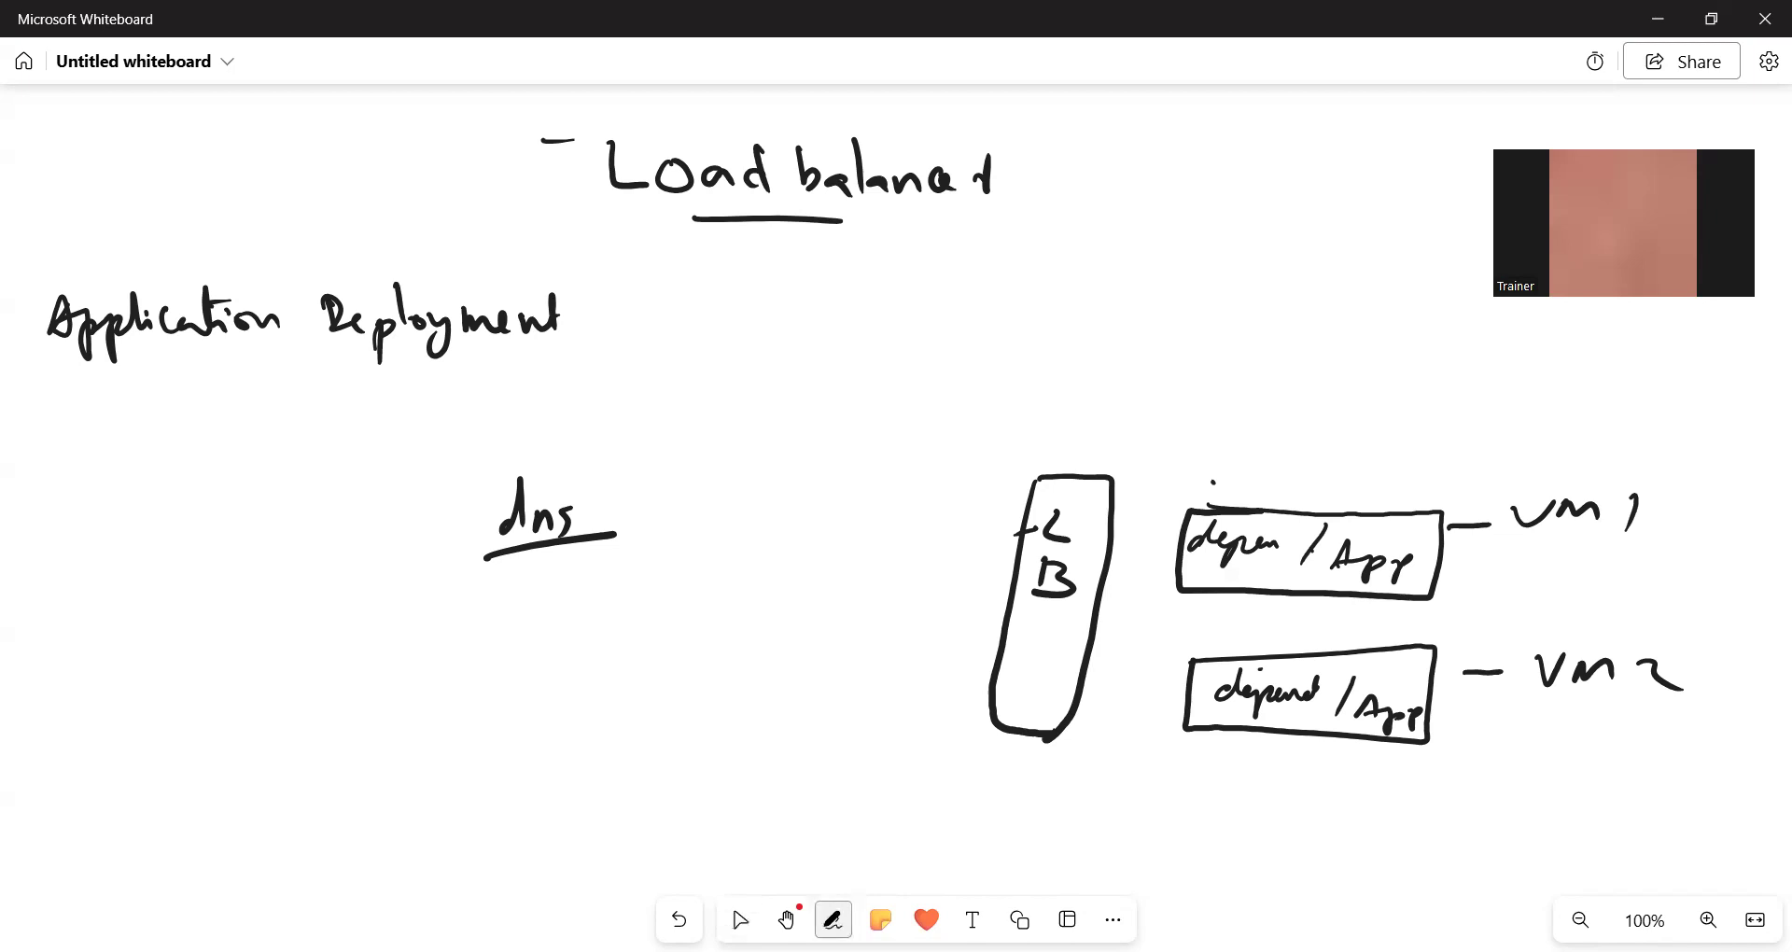
mouse_move(195, 752)
mouse_down()
mouse_move(476, 624)
mouse_move(835, 550)
mouse_move(996, 562)
mouse_move(940, 591)
mouse_up()
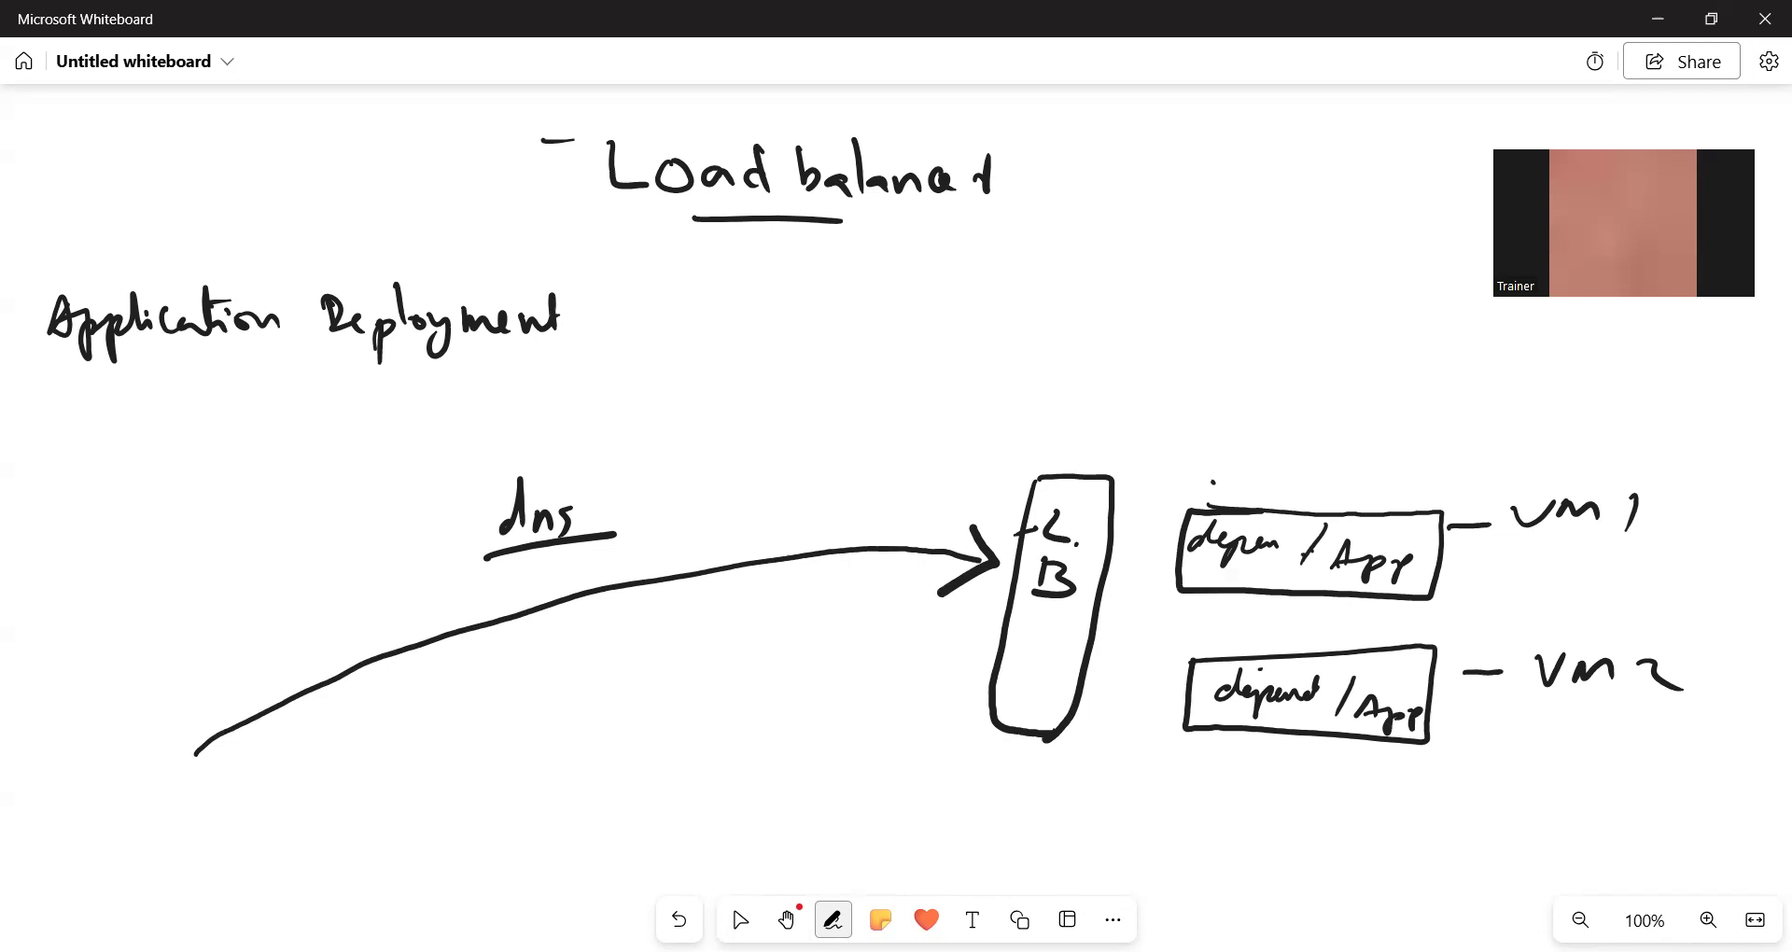
Handwrite the word "distribution" above the LB box.
mouse_move(1026, 396)
mouse_down()
mouse_move(1042, 358)
mouse_move(1068, 403)
mouse_up()
mouse_move(1105, 362)
mouse_down()
mouse_move(1110, 392)
mouse_move(1153, 369)
mouse_up()
click(1134, 376)
drag(1161, 366, 1359, 359)
click(1293, 354)
drag(1273, 332, 1297, 327)
Continue the note with "the incoming traffic/req." and underline the word "distribution".
mouse_move(1417, 319)
mouse_down()
mouse_move(1418, 342)
mouse_move(1444, 326)
mouse_up()
mouse_move(1442, 317)
mouse_down()
mouse_move(1461, 345)
mouse_move(1521, 359)
mouse_up()
drag(1525, 351, 1589, 362)
click(1588, 351)
mouse_move(1599, 345)
mouse_down()
mouse_move(1689, 364)
mouse_move(1697, 342)
mouse_up()
mouse_move(1435, 388)
mouse_down()
mouse_move(1430, 418)
mouse_move(1446, 402)
mouse_up()
mouse_move(1461, 401)
mouse_down()
mouse_move(1531, 410)
mouse_move(1514, 437)
mouse_up()
drag(1551, 383, 1525, 435)
mouse_move(1465, 410)
mouse_down()
mouse_move(1562, 396)
mouse_move(1577, 431)
mouse_move(1658, 400)
mouse_move(1654, 435)
mouse_up()
drag(1700, 405, 1701, 406)
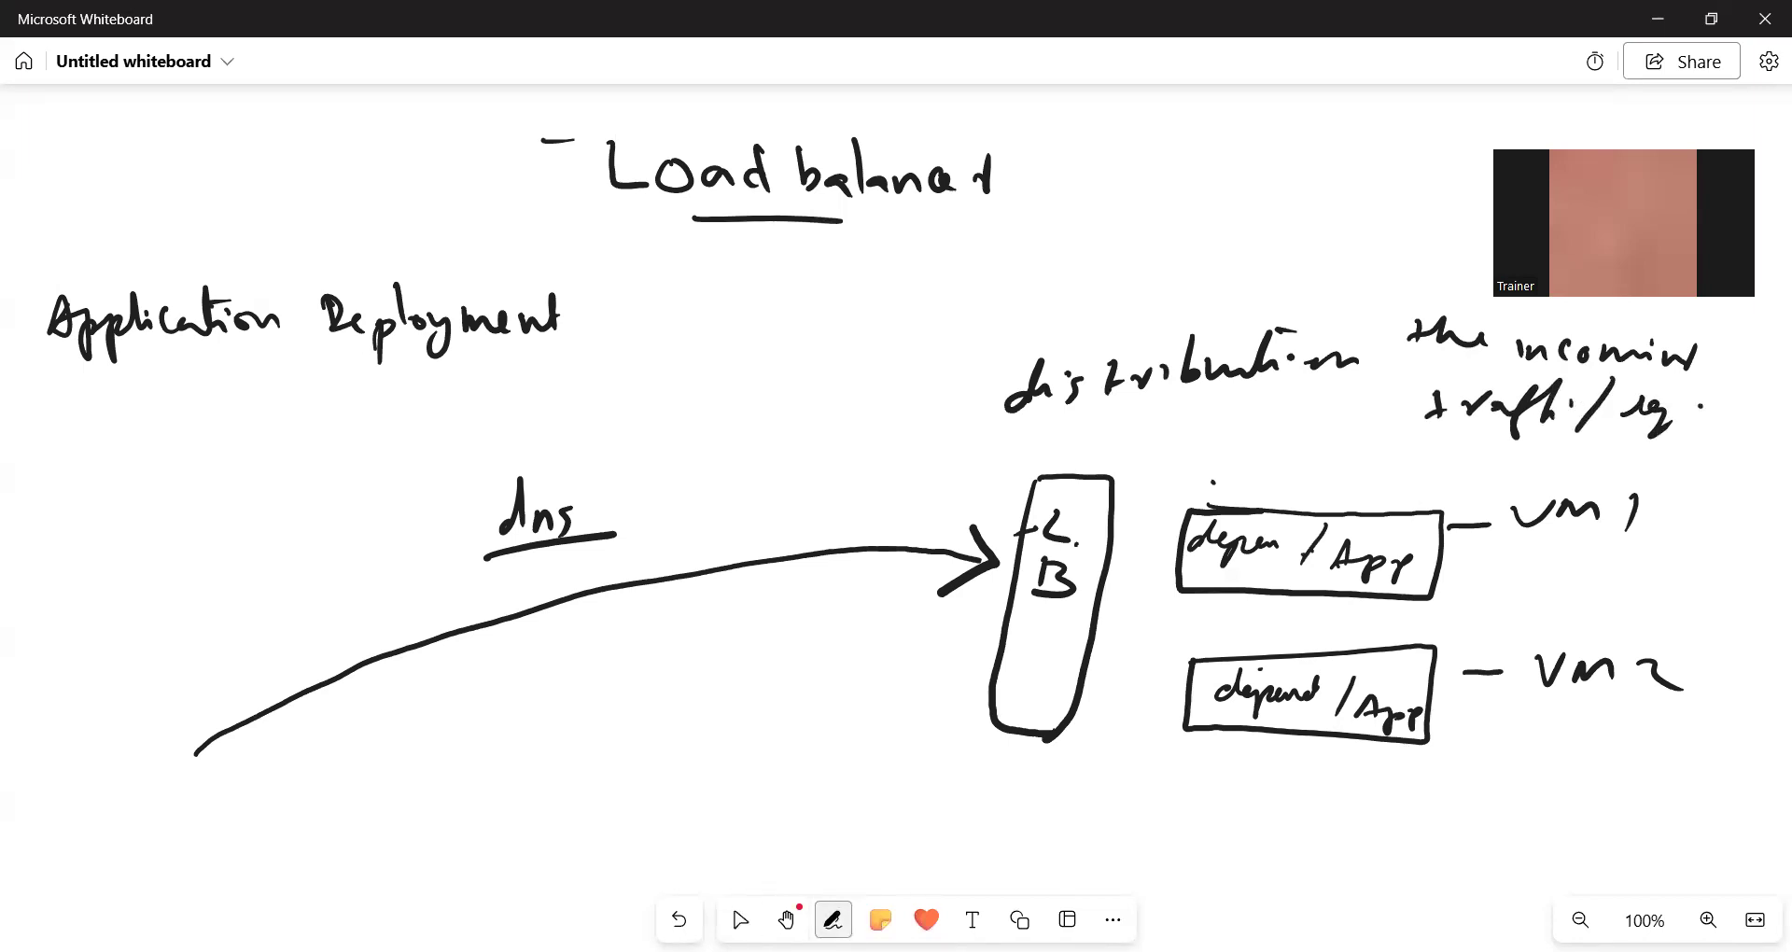
drag(1048, 408, 1193, 407)
Mark circled numbers 1 and 2 along the dns arrow and draw arrows from LB to the VM 1 and VM 2 boxes.
mouse_move(385, 610)
mouse_down()
mouse_move(389, 635)
mouse_move(383, 605)
mouse_up()
mouse_move(1081, 560)
mouse_down()
mouse_move(1185, 551)
mouse_move(1151, 571)
mouse_up()
drag(440, 662, 462, 686)
mouse_move(452, 657)
mouse_down()
mouse_move(477, 657)
mouse_move(438, 659)
mouse_up()
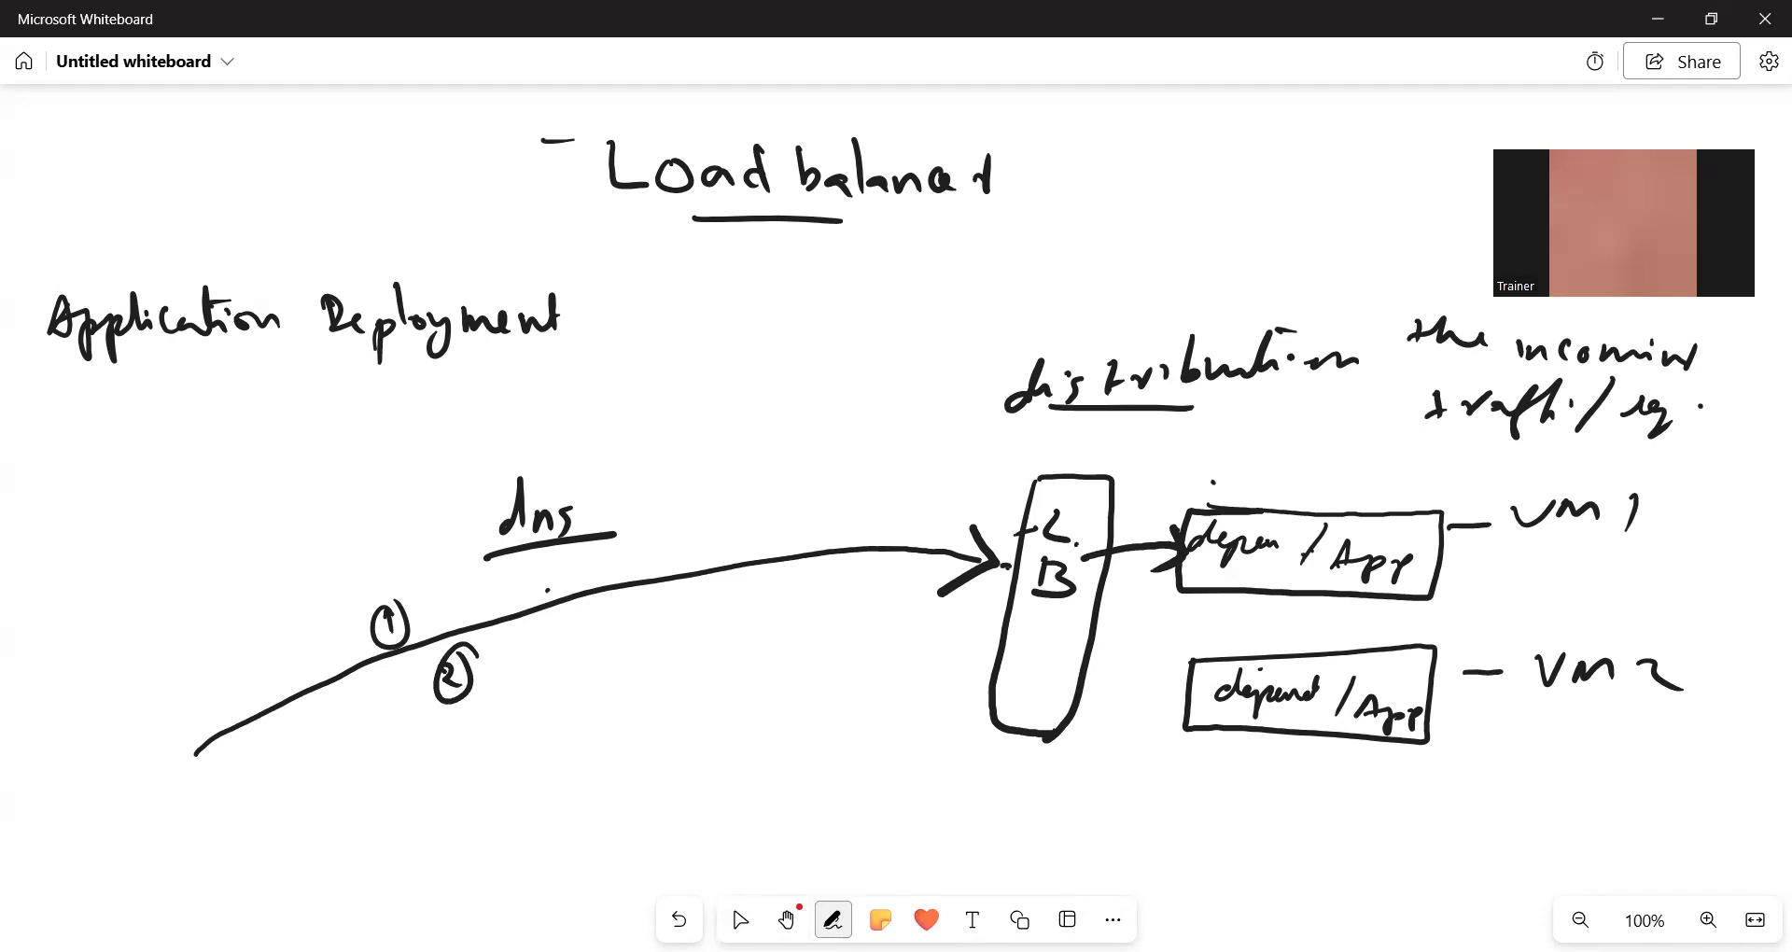
mouse_move(1052, 624)
mouse_down()
mouse_move(1187, 650)
mouse_move(1153, 665)
mouse_up()
click(1196, 628)
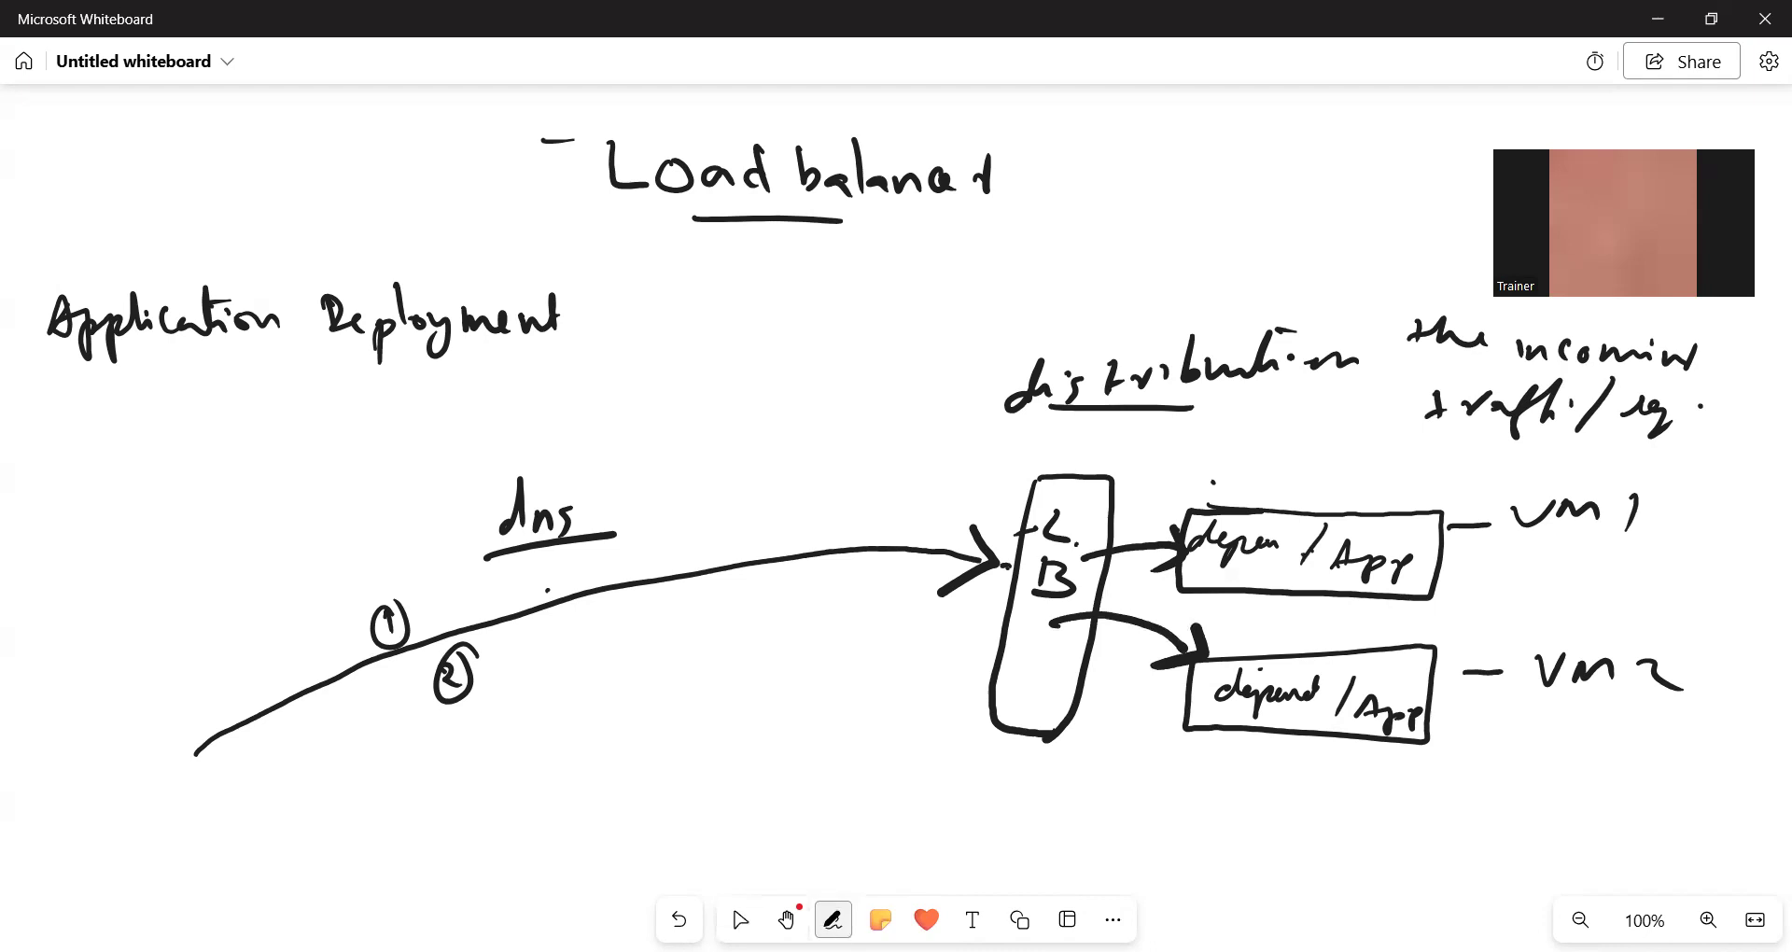
Add another arrow from LB to VM 1 and a line from LB up to the handwritten note "Algorith".
drag(1086, 528, 1171, 513)
mouse_move(1064, 493)
mouse_down()
mouse_move(940, 471)
mouse_move(851, 392)
mouse_up()
mouse_move(761, 358)
mouse_down()
mouse_move(814, 306)
mouse_move(843, 326)
mouse_move(836, 351)
mouse_up()
drag(858, 310, 878, 297)
Handwrite "Round Robin" beside the algorithm note and underline it.
mouse_move(882, 310)
mouse_down()
mouse_move(957, 248)
mouse_move(973, 265)
mouse_move(892, 348)
mouse_move(1013, 318)
mouse_up()
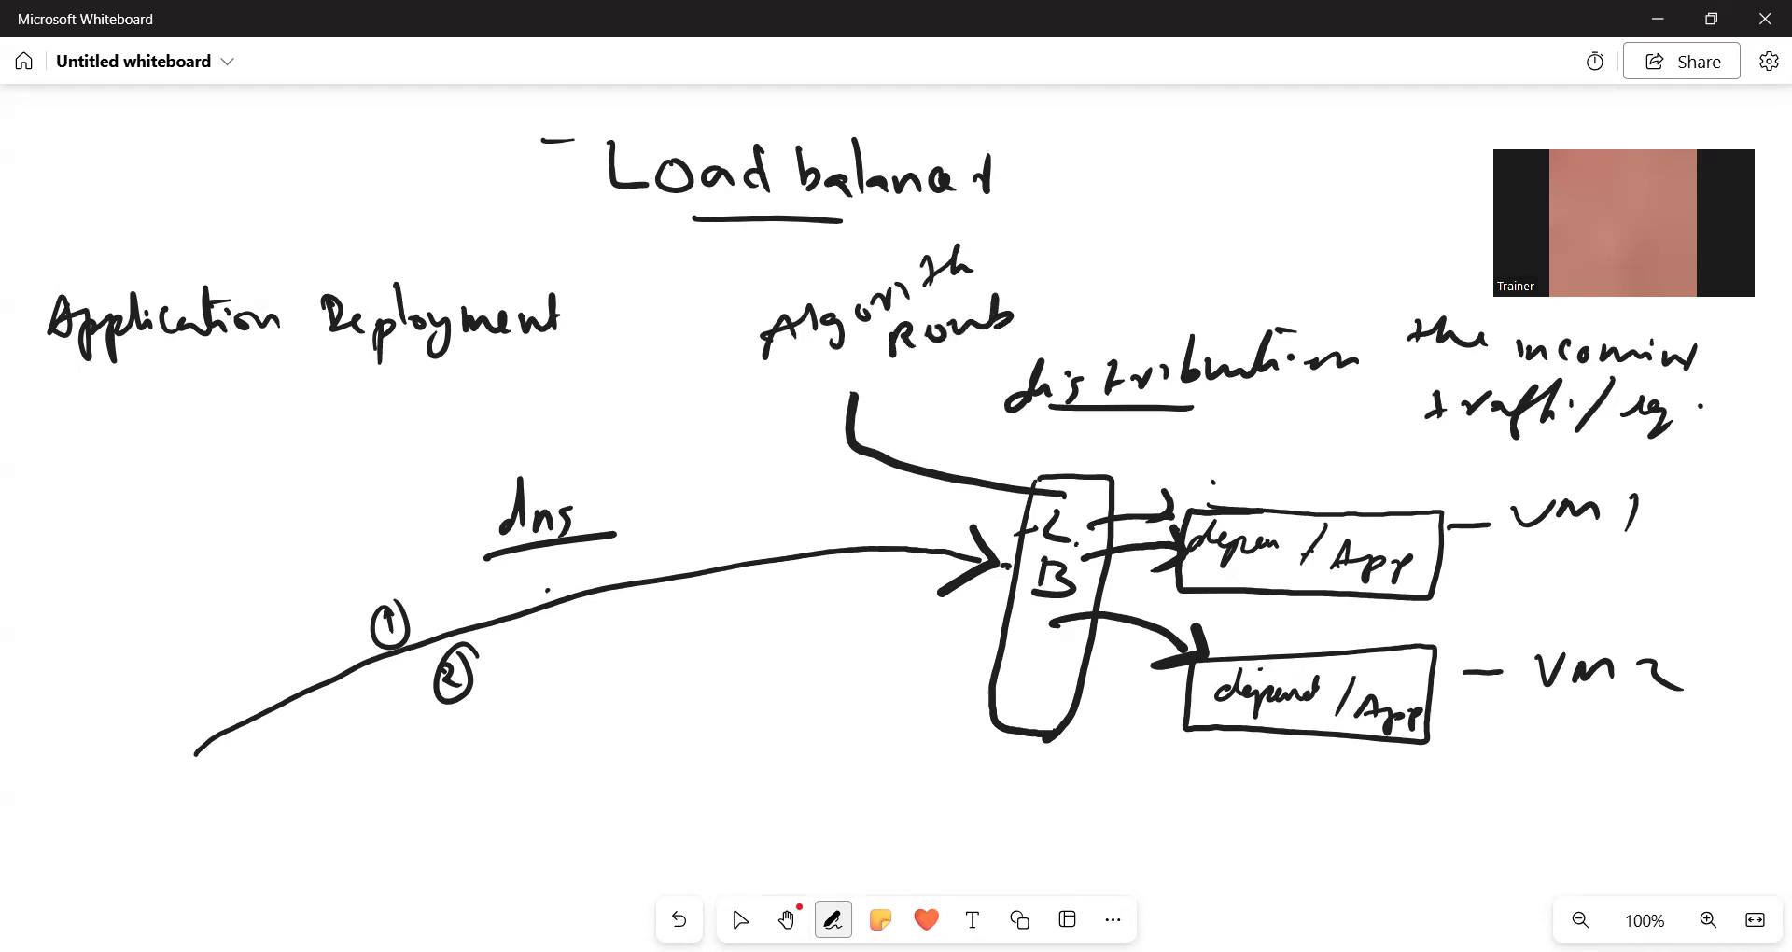
mouse_move(896, 353)
mouse_down()
mouse_move(997, 327)
mouse_move(1045, 268)
mouse_move(1047, 313)
mouse_up()
mouse_move(1053, 296)
mouse_down()
mouse_move(1128, 269)
mouse_move(1144, 225)
mouse_move(1188, 263)
mouse_move(1208, 245)
mouse_up()
mouse_move(1218, 236)
mouse_down()
mouse_move(1267, 239)
mouse_move(1247, 244)
mouse_up()
mouse_move(1274, 218)
mouse_down()
mouse_move(1278, 241)
mouse_move(1315, 244)
mouse_up()
drag(1126, 299, 1282, 285)
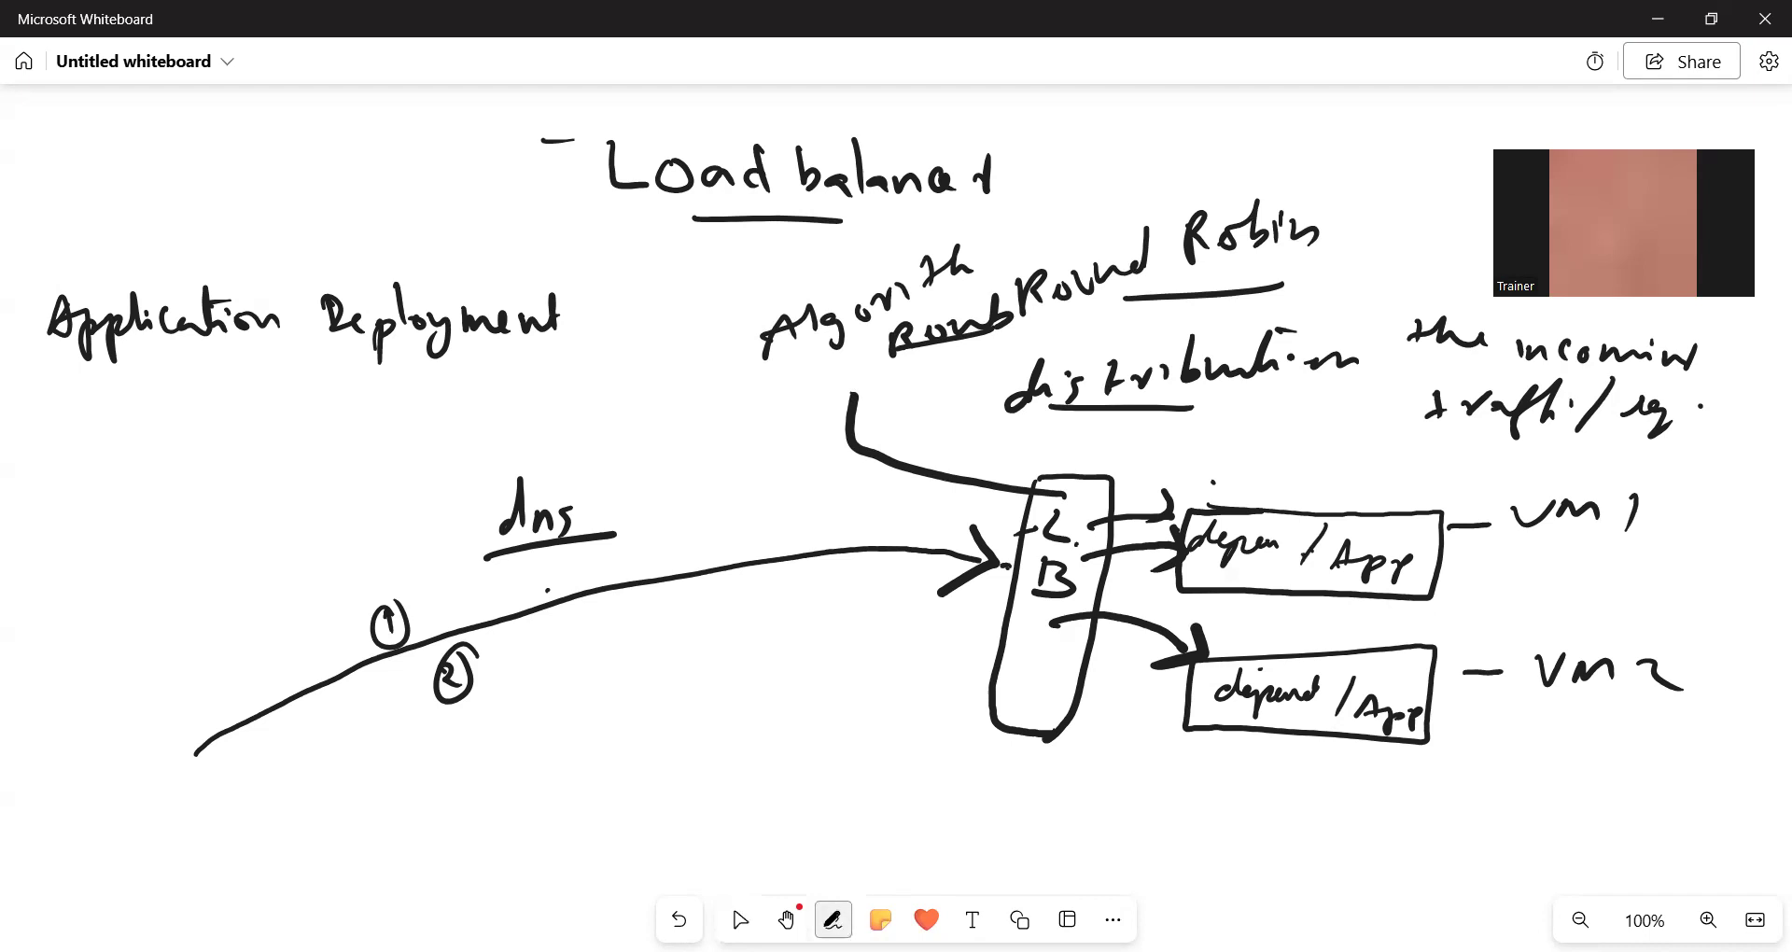
Tick both VM boxes and enclose them in a frame labelled "Target Group".
mouse_move(1297, 481)
mouse_down()
mouse_move(1305, 513)
mouse_move(1341, 496)
mouse_up()
drag(1373, 623, 1420, 625)
mouse_move(1169, 458)
mouse_down()
mouse_move(1446, 467)
mouse_move(1476, 492)
mouse_move(1435, 602)
mouse_move(1418, 757)
mouse_move(1168, 761)
mouse_move(1197, 460)
mouse_move(1260, 405)
mouse_move(1258, 446)
mouse_move(1344, 437)
mouse_up()
drag(1355, 419, 1351, 452)
drag(1346, 441, 1457, 463)
mouse_move(1469, 451)
mouse_down()
mouse_move(1499, 491)
mouse_move(1530, 463)
mouse_up()
click(1540, 460)
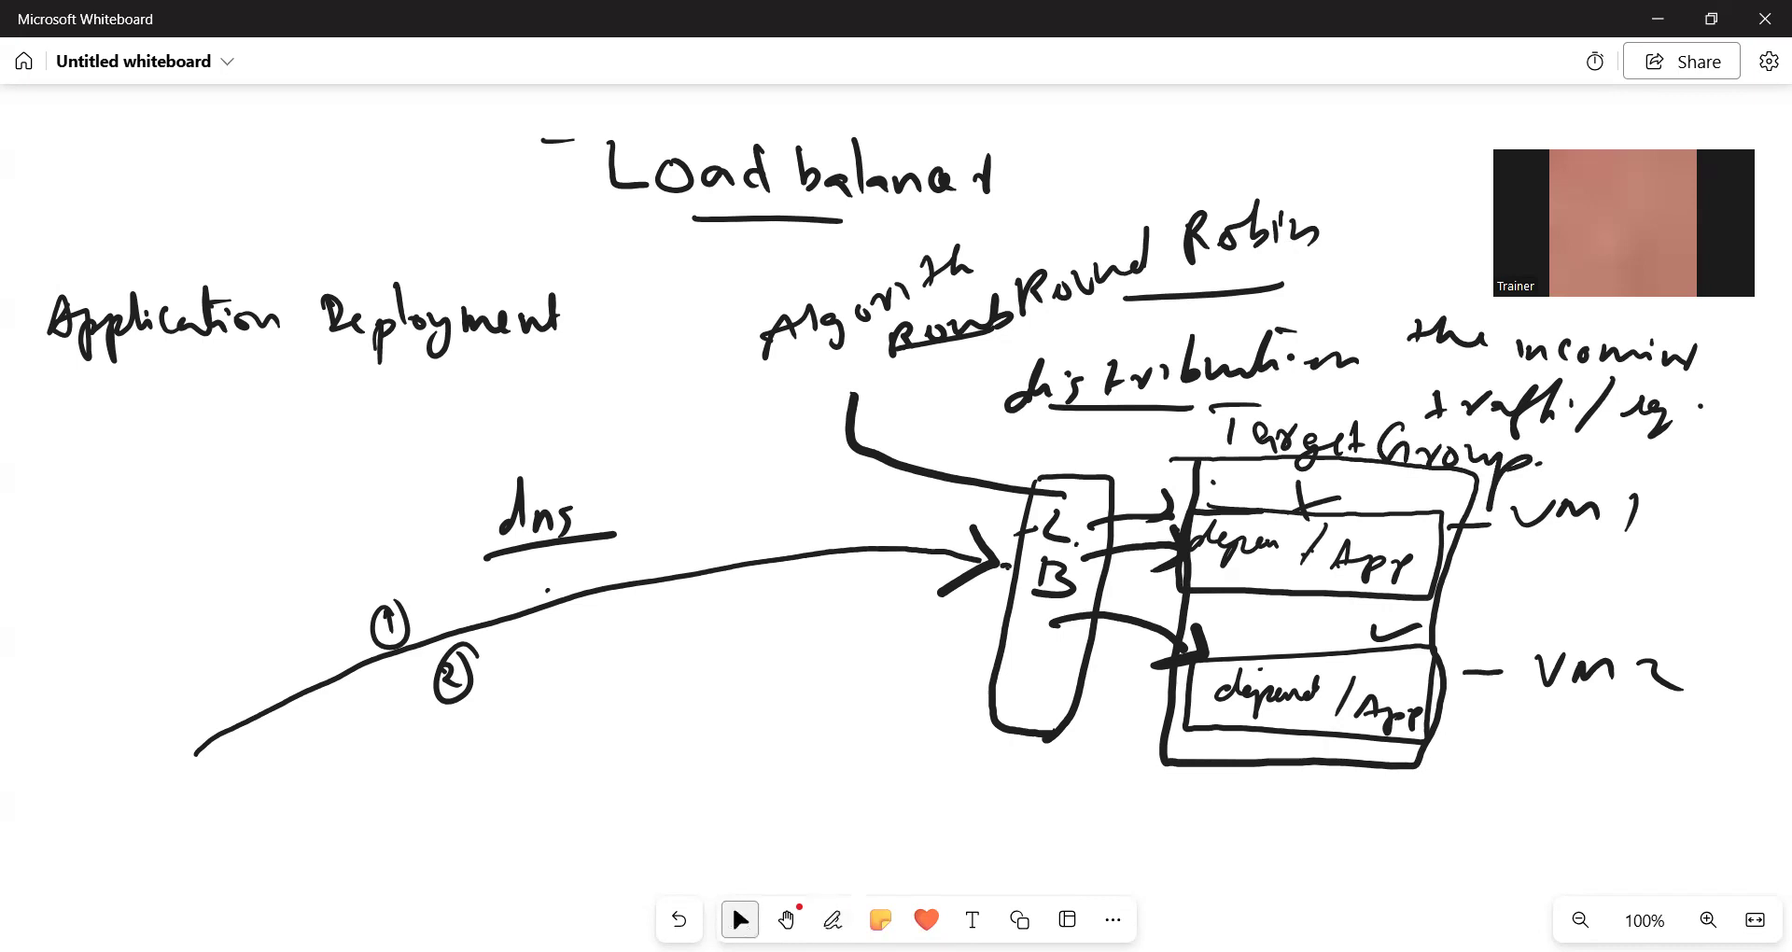
Draw short lines out of the right sides of both VM boxes and a dividing line across the lower LB box.
drag(1443, 580, 1485, 582)
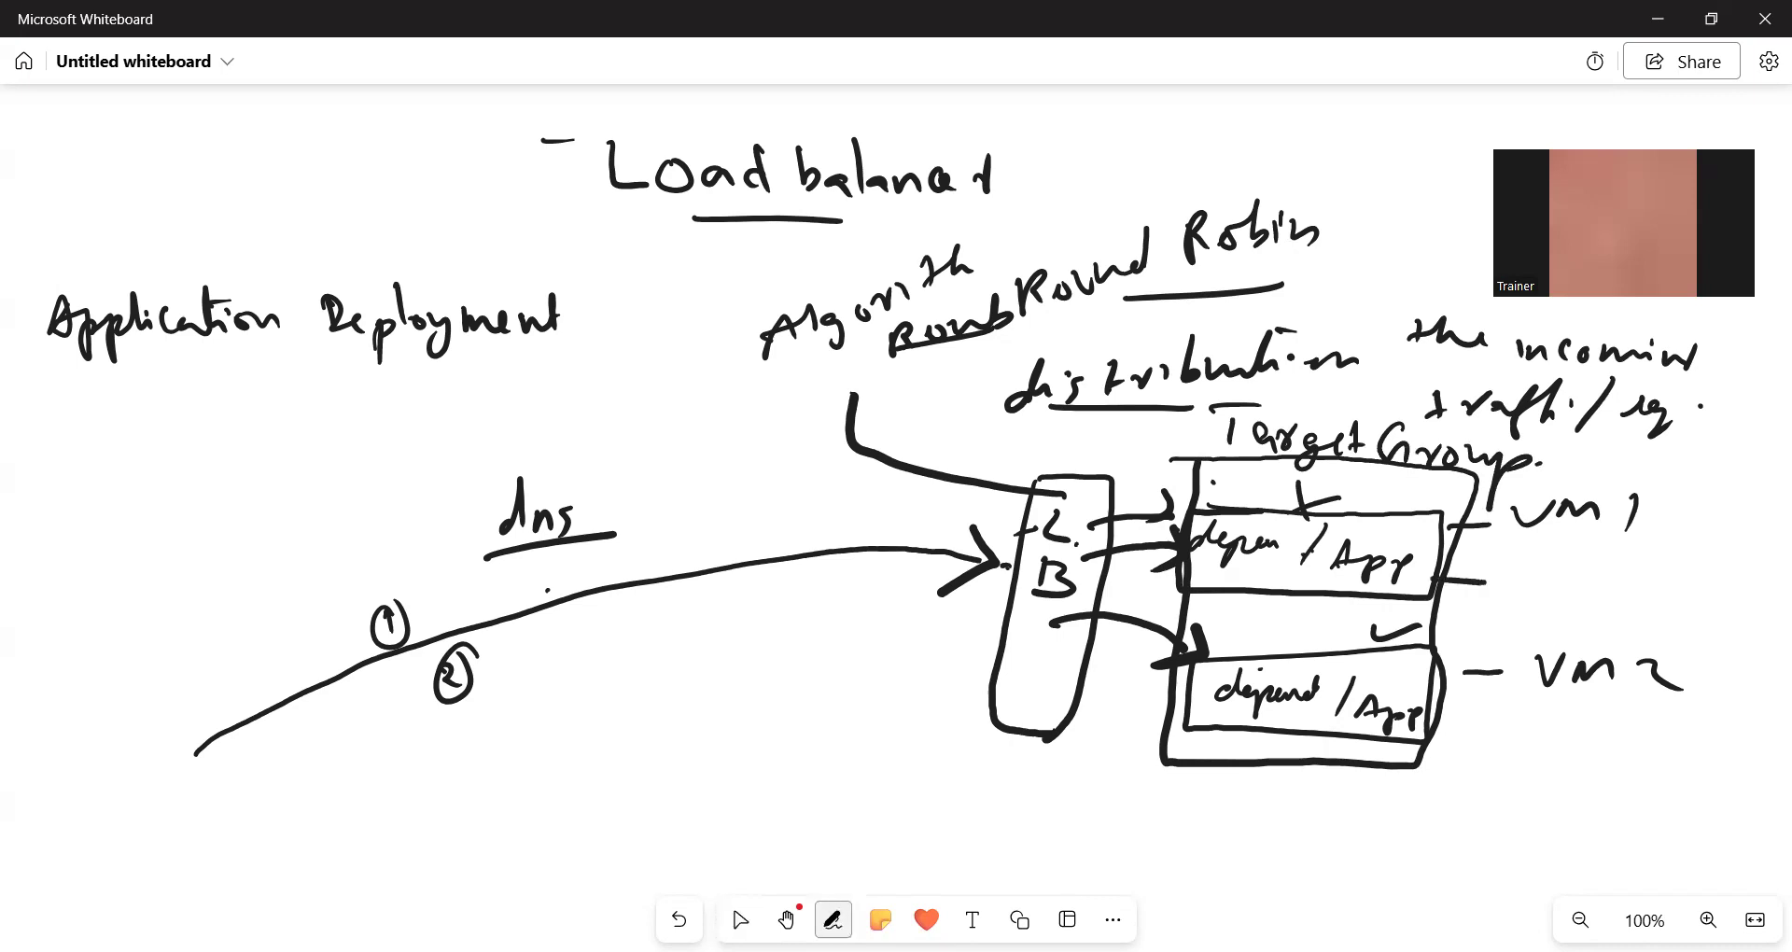
drag(1416, 706, 1482, 719)
click(1041, 658)
drag(997, 638, 1120, 647)
click(740, 919)
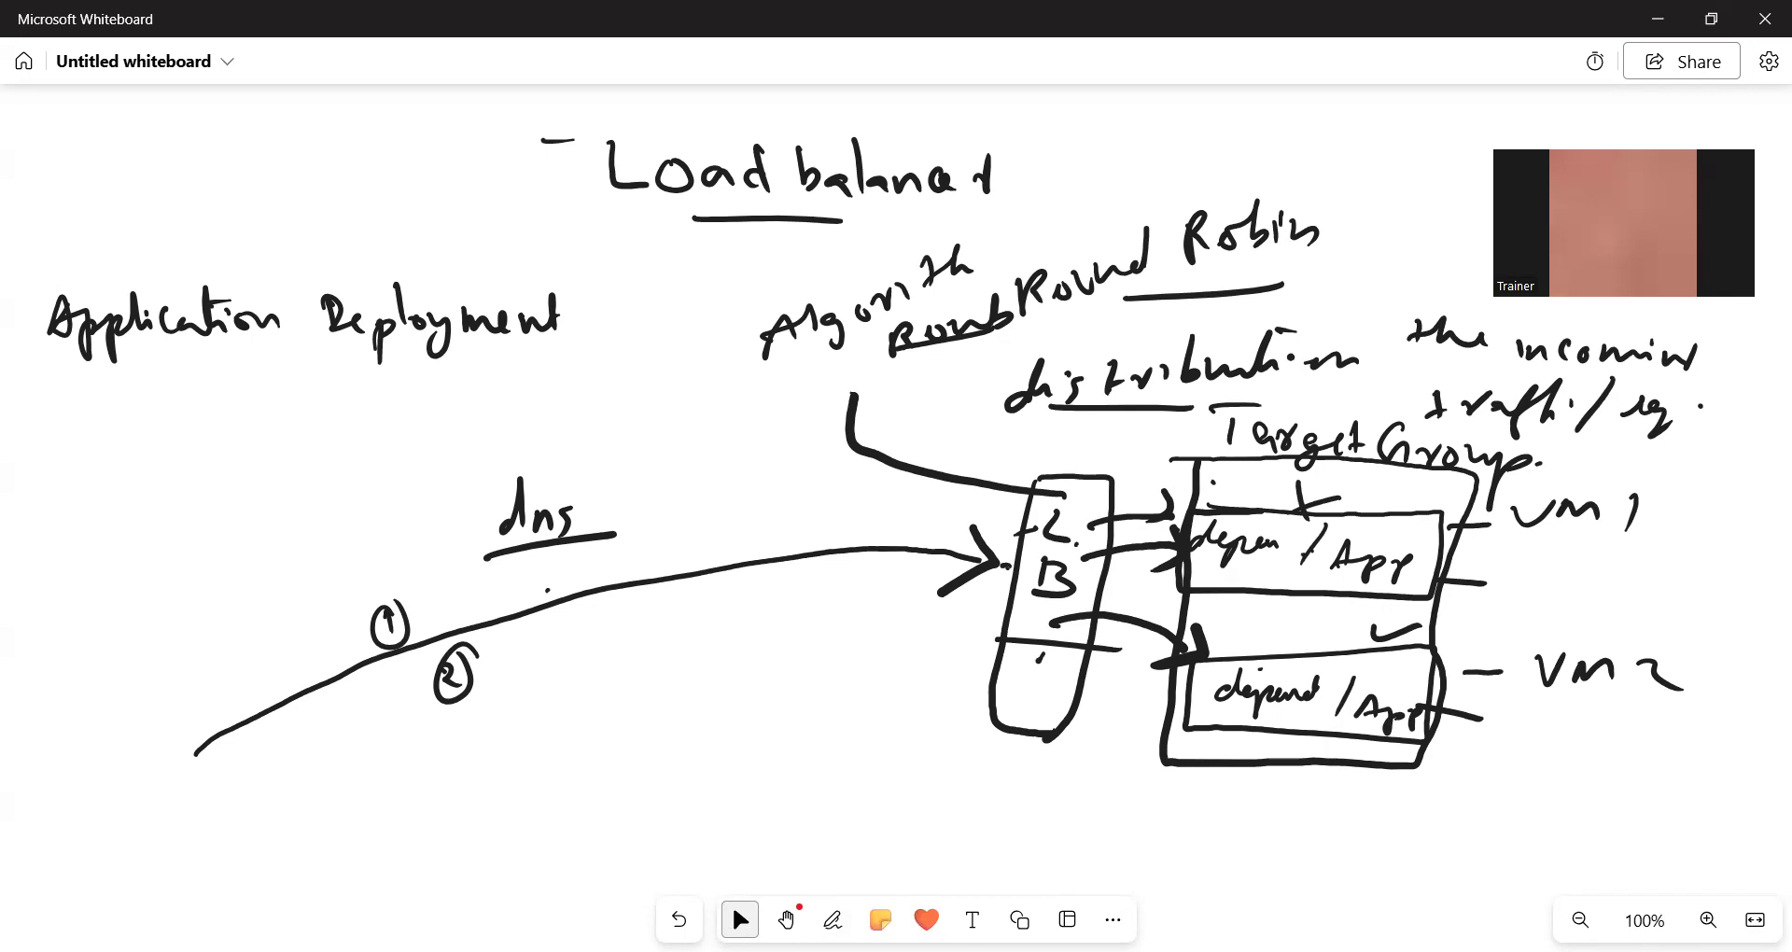
Draw a short line from the top of the LB box towards the target group frame.
click(832, 919)
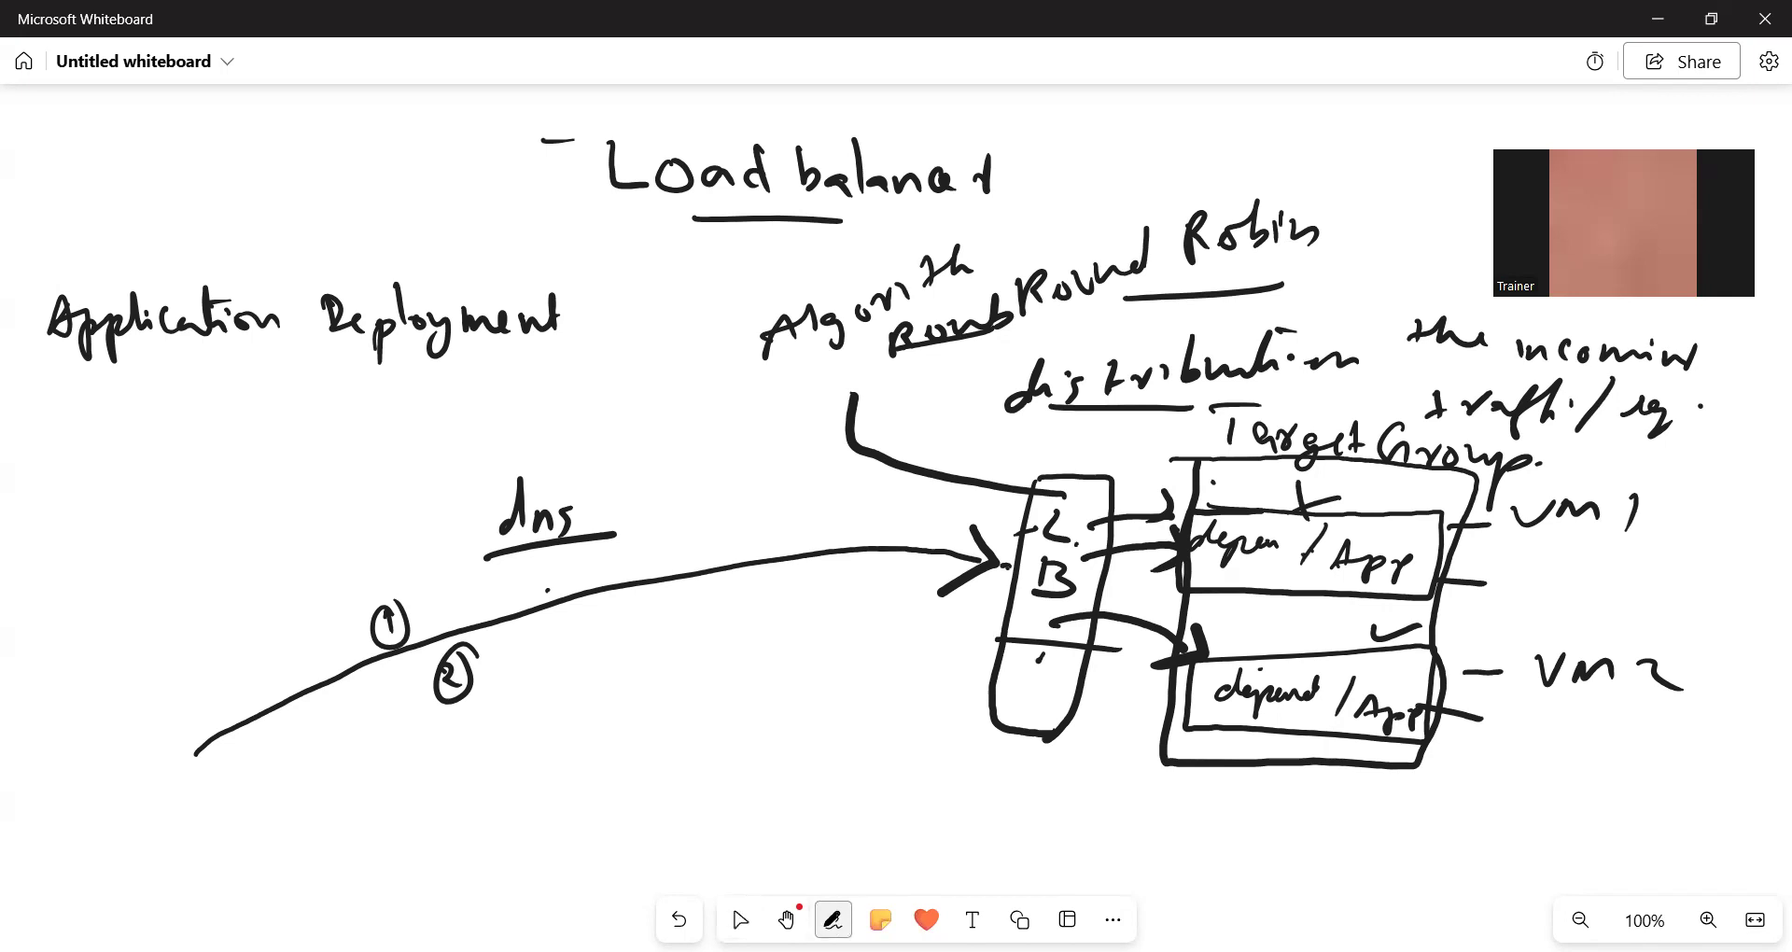
click(740, 919)
click(833, 919)
drag(1097, 488, 1162, 483)
click(740, 919)
Handwrite "VPC" below the "Application Deployment" heading and circle it.
click(832, 919)
mouse_move(91, 407)
mouse_down()
mouse_move(99, 430)
mouse_move(122, 396)
mouse_up()
drag(149, 409, 152, 455)
mouse_move(150, 408)
mouse_down()
mouse_move(153, 427)
mouse_move(198, 431)
mouse_up()
mouse_move(201, 369)
mouse_down()
mouse_move(93, 481)
mouse_move(252, 378)
mouse_up()
drag(244, 390, 248, 383)
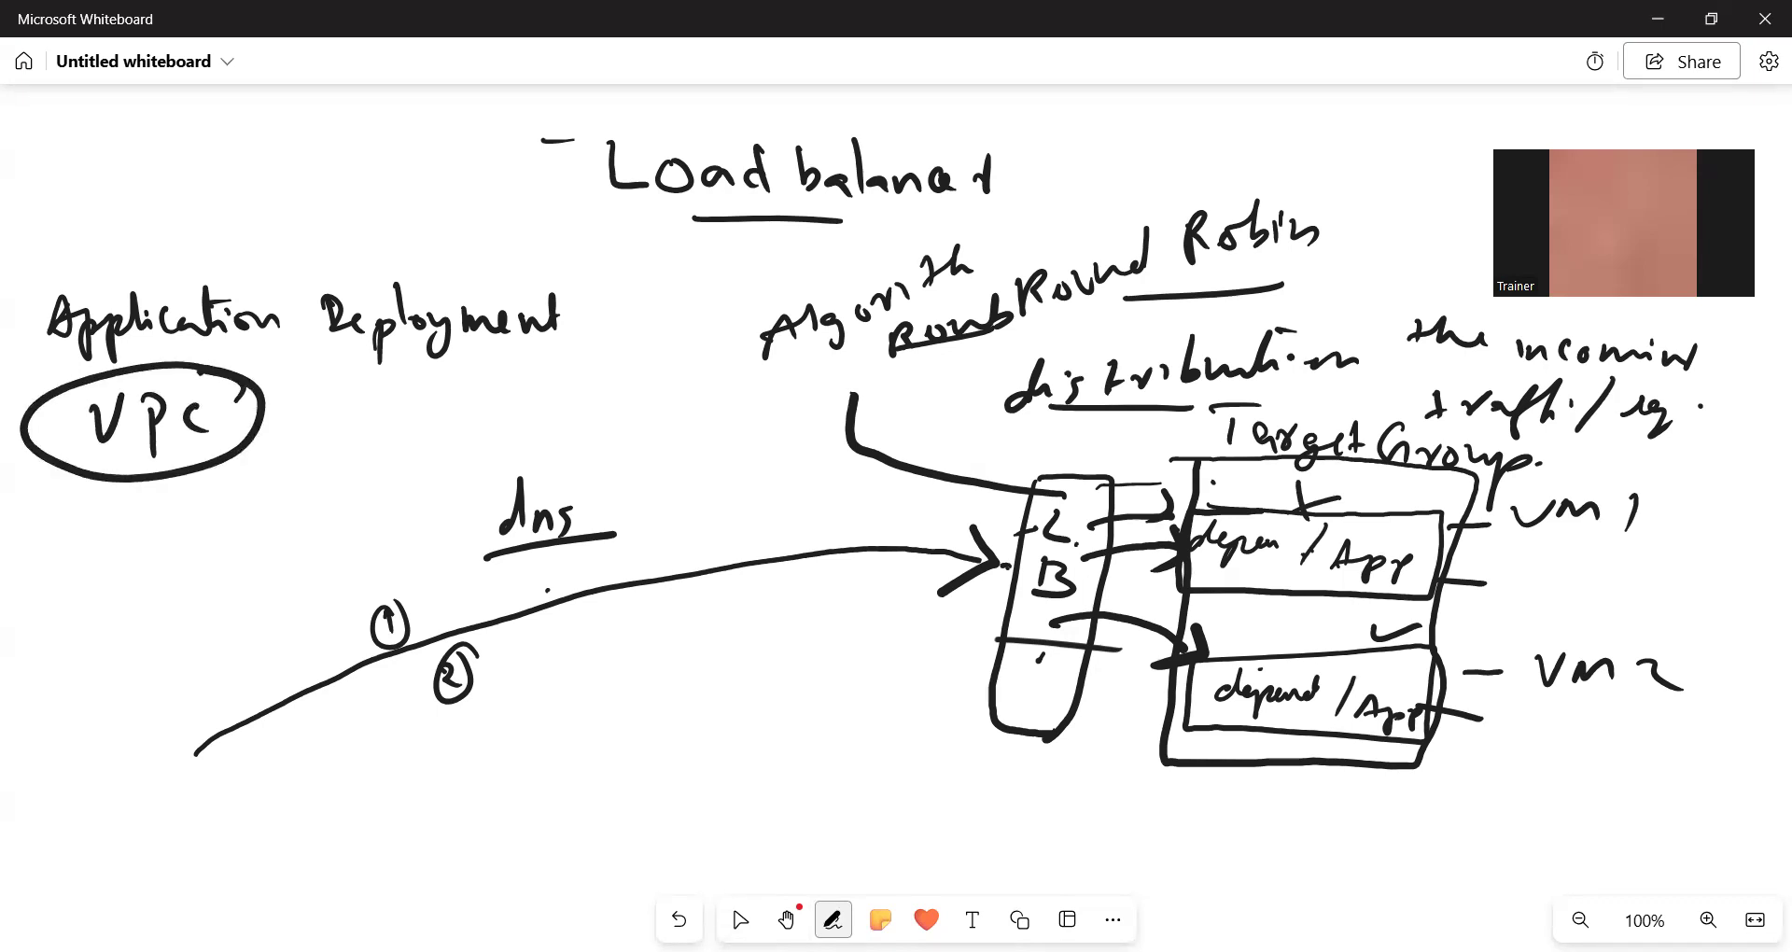
Draw an empty rectangle above the "Application Deployment" heading.
drag(57, 97, 32, 248)
drag(65, 98, 294, 117)
drag(41, 248, 244, 246)
mouse_move(307, 117)
mouse_down()
mouse_move(273, 257)
mouse_move(240, 257)
mouse_up()
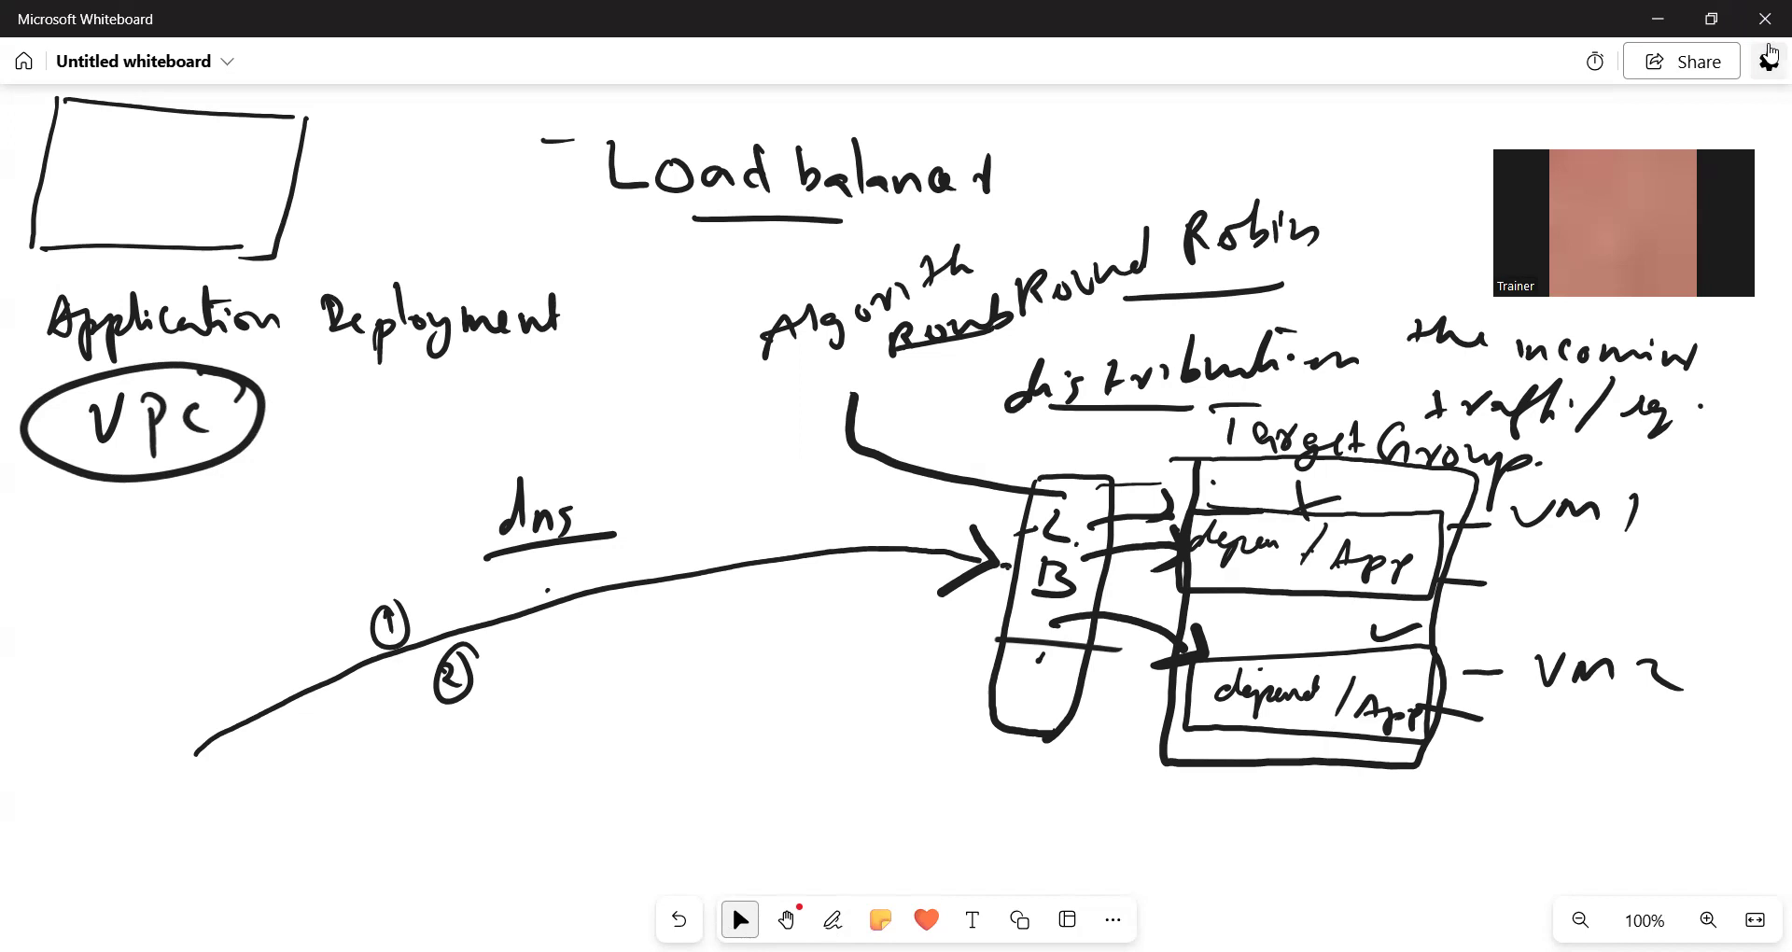
Draw a rectangular frame around the "Load balancer" title.
mouse_move(638, 108)
mouse_down()
mouse_move(579, 113)
mouse_move(794, 224)
mouse_up()
mouse_move(634, 110)
mouse_down()
mouse_move(1058, 139)
mouse_move(1058, 221)
mouse_up()
mouse_move(773, 224)
mouse_down()
mouse_move(1030, 234)
mouse_move(1069, 194)
mouse_up()
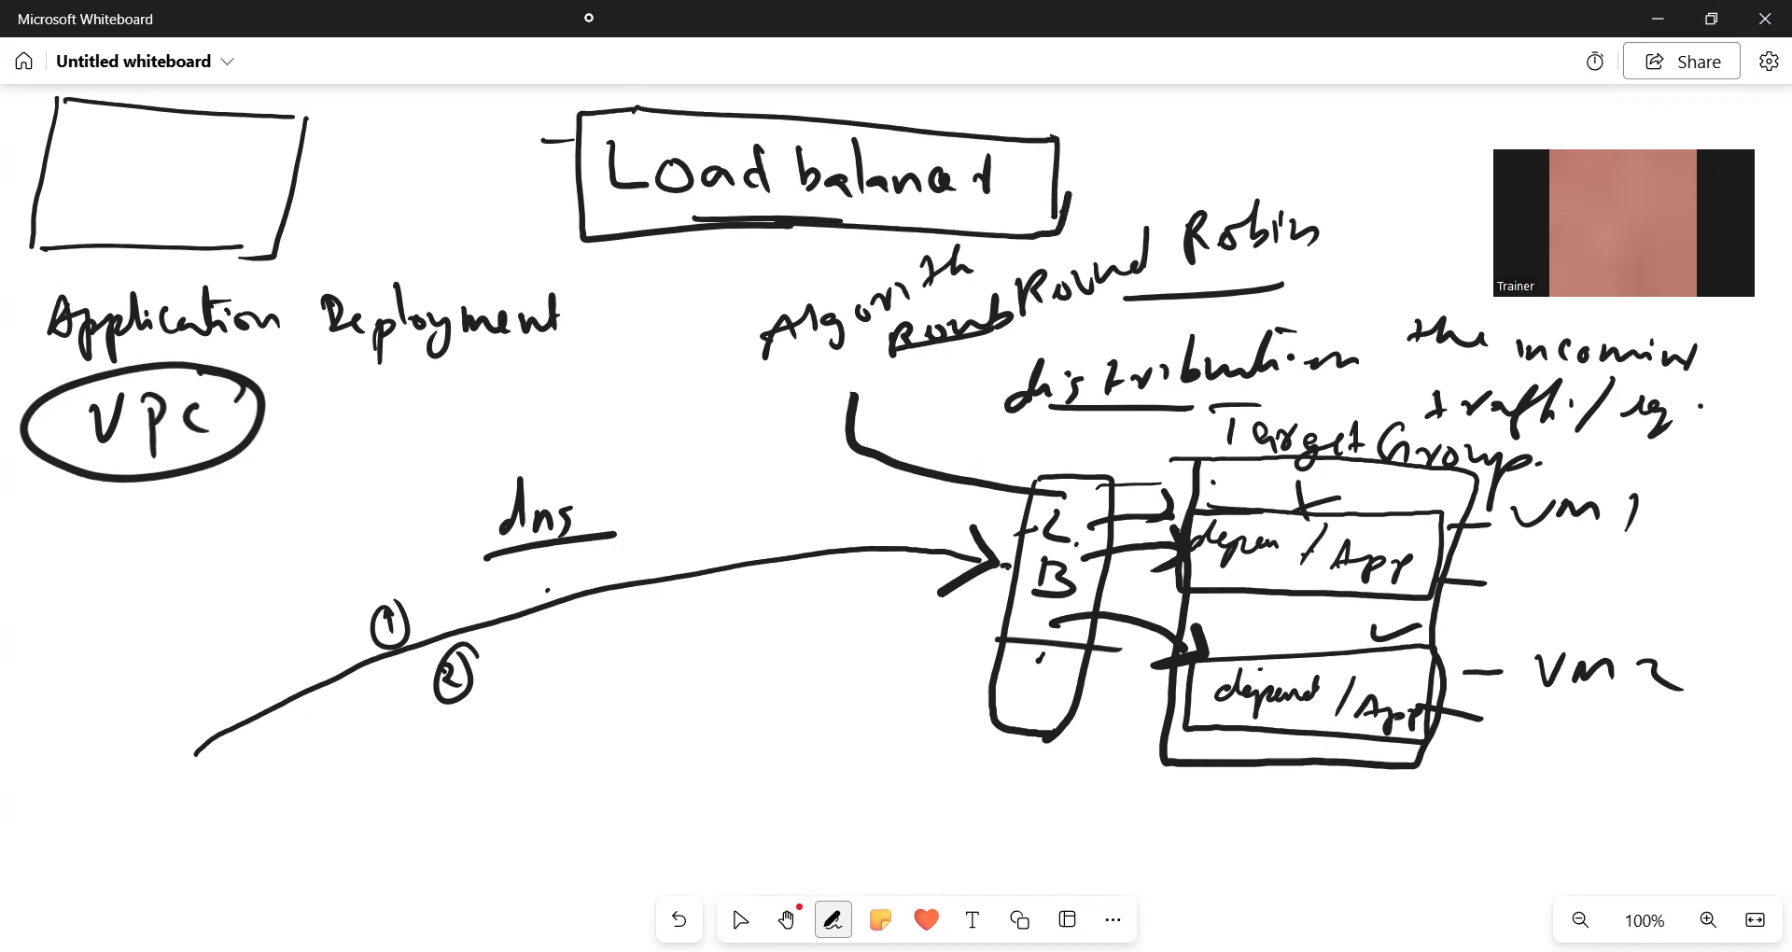
Handwrite "Azure" with "Lo" beneath it below the circled VPC.
mouse_move(68, 579)
mouse_down()
mouse_move(82, 538)
mouse_move(95, 579)
mouse_move(241, 548)
mouse_up()
mouse_move(91, 613)
mouse_down()
mouse_move(124, 647)
mouse_move(149, 623)
mouse_up()
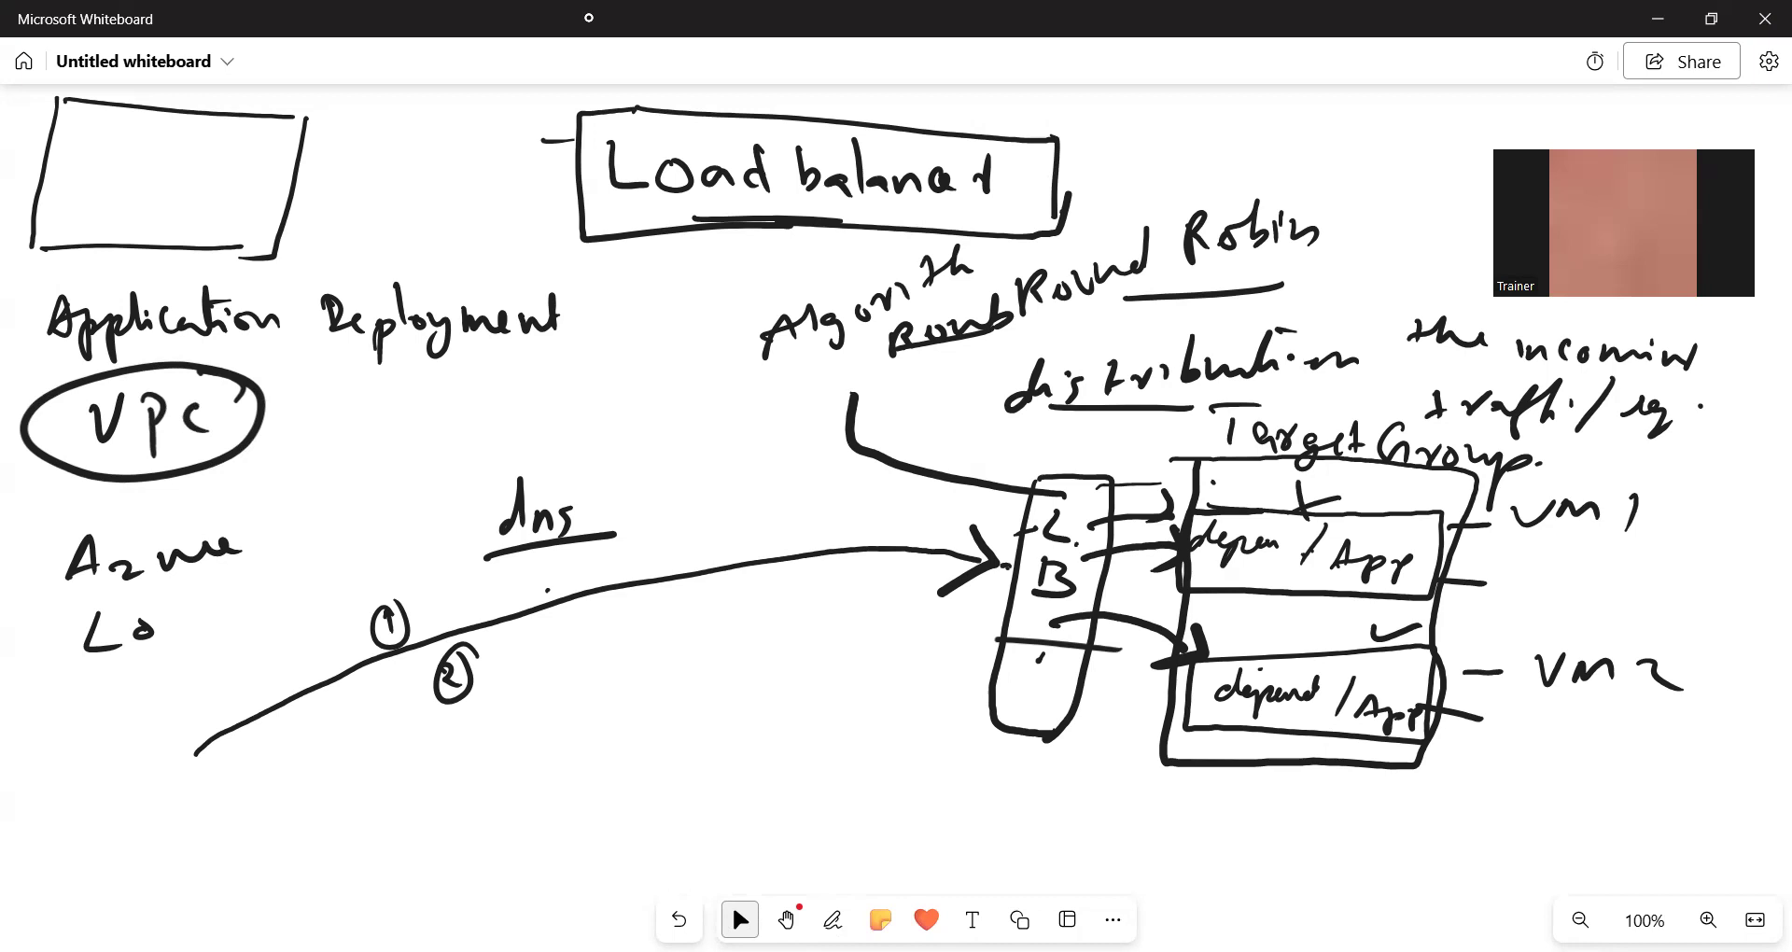
Put the whiteboard away and load the AWS EC2 console in a new Chrome tab.
click(1641, 25)
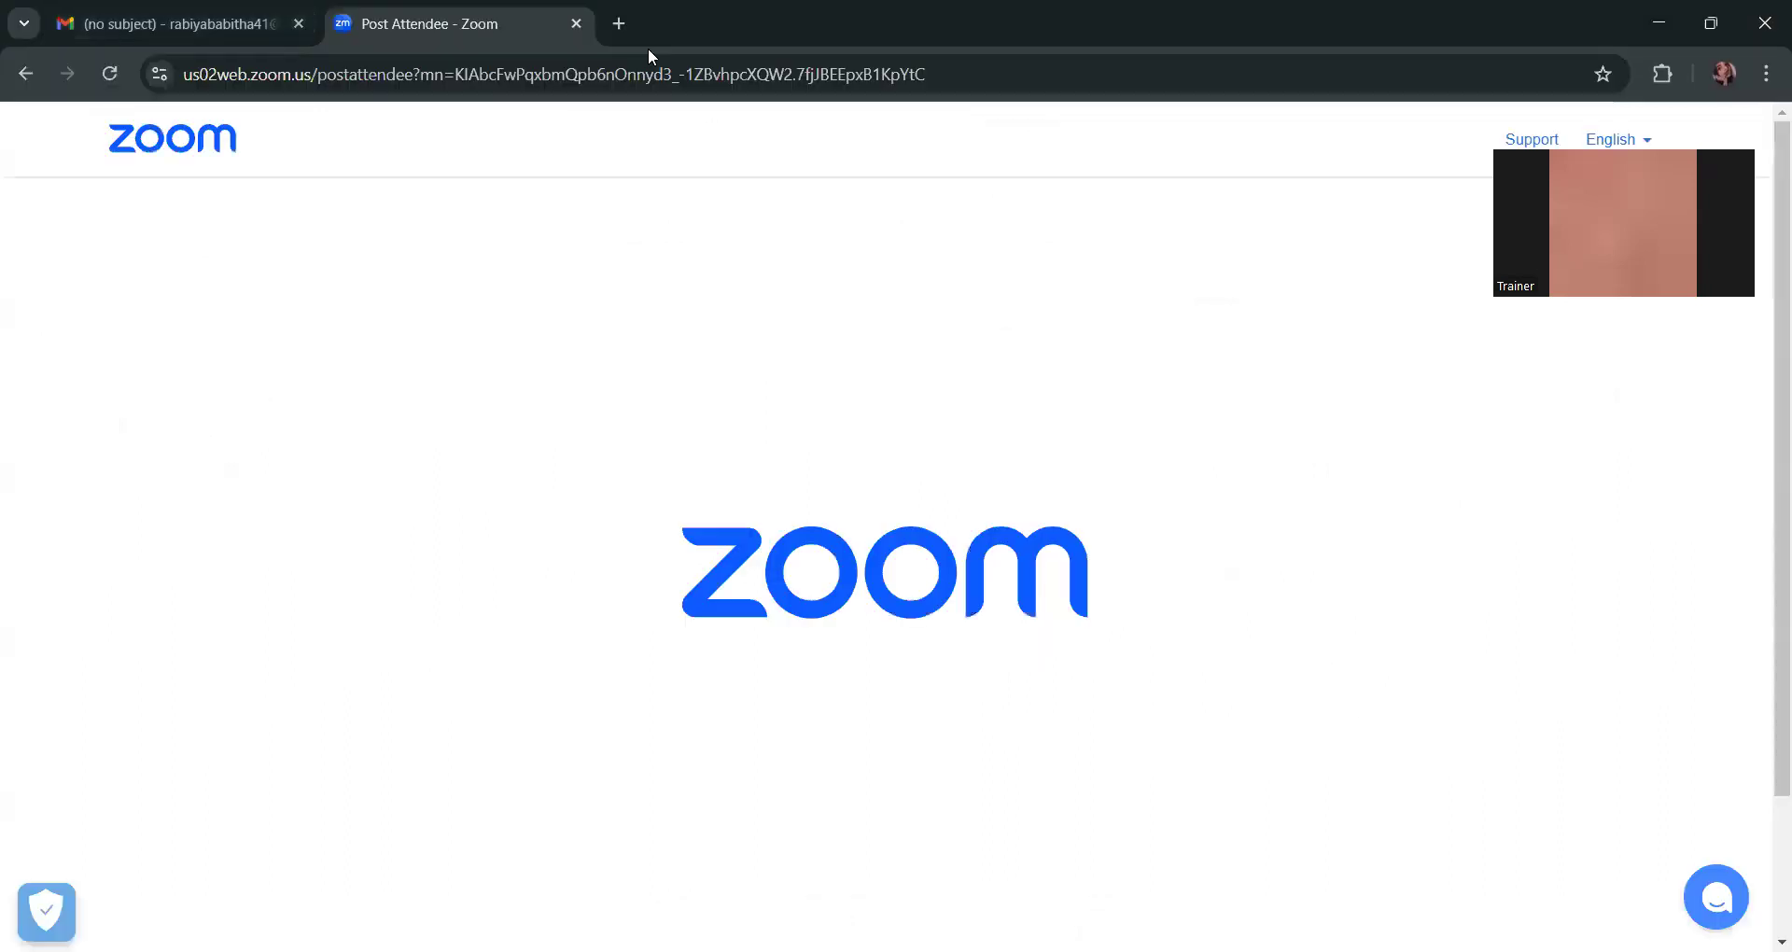
click(620, 23)
text(aws)
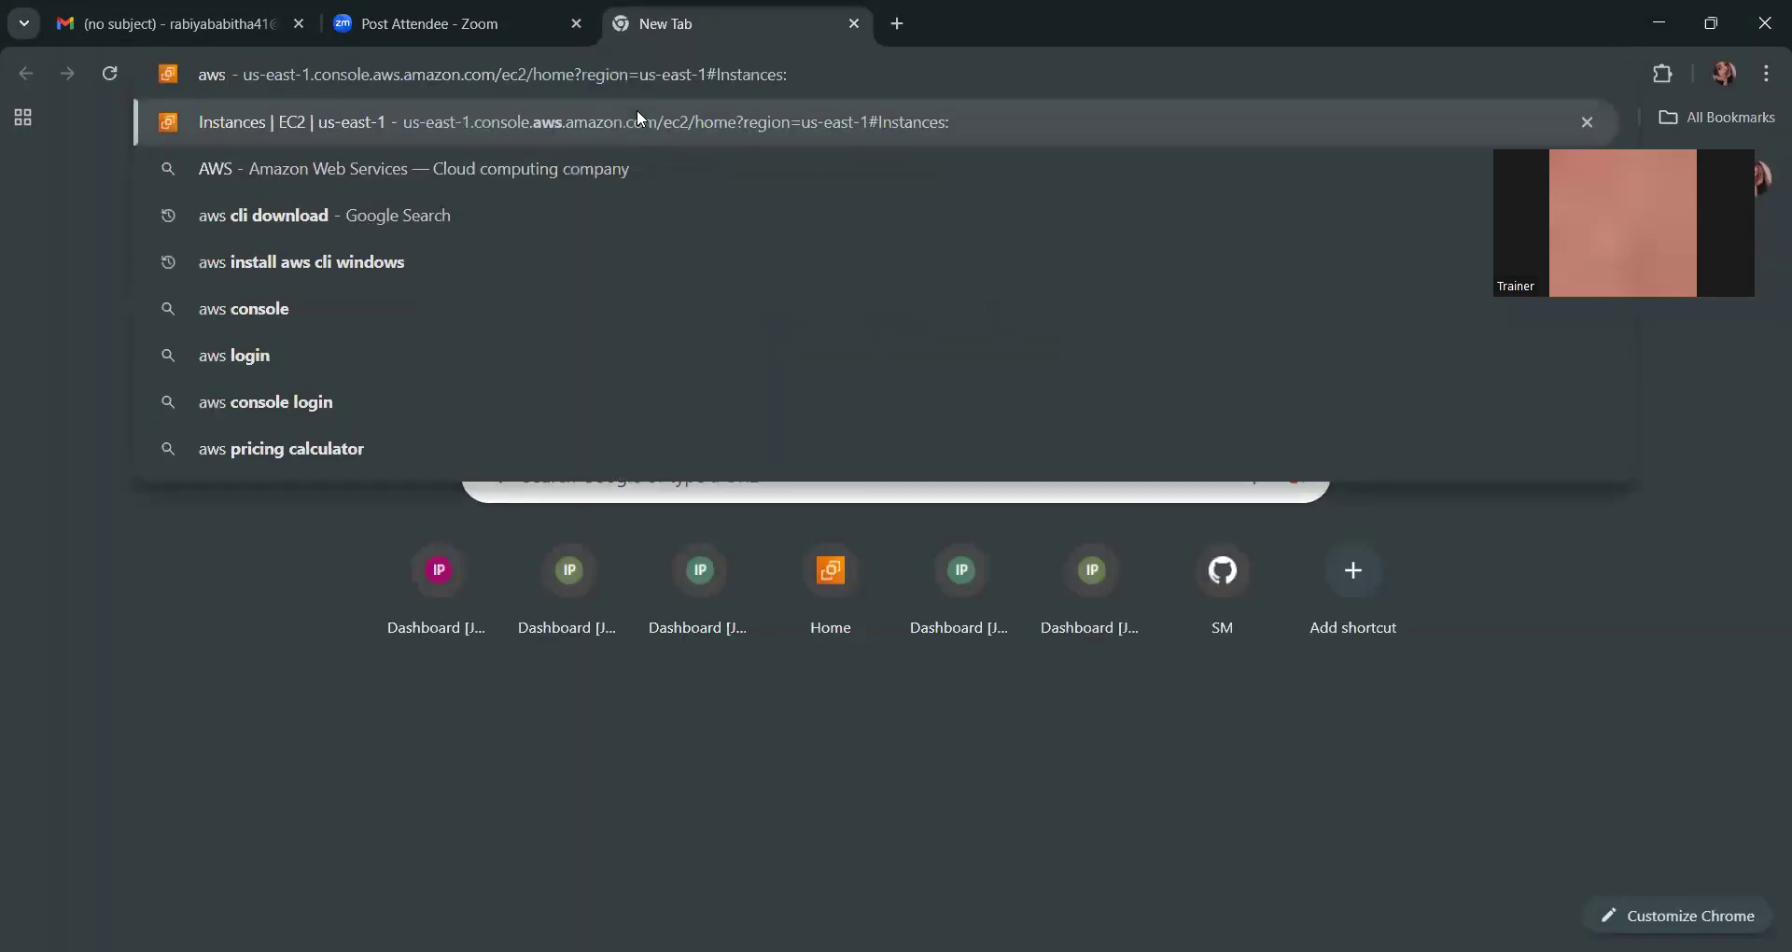
key(Return)
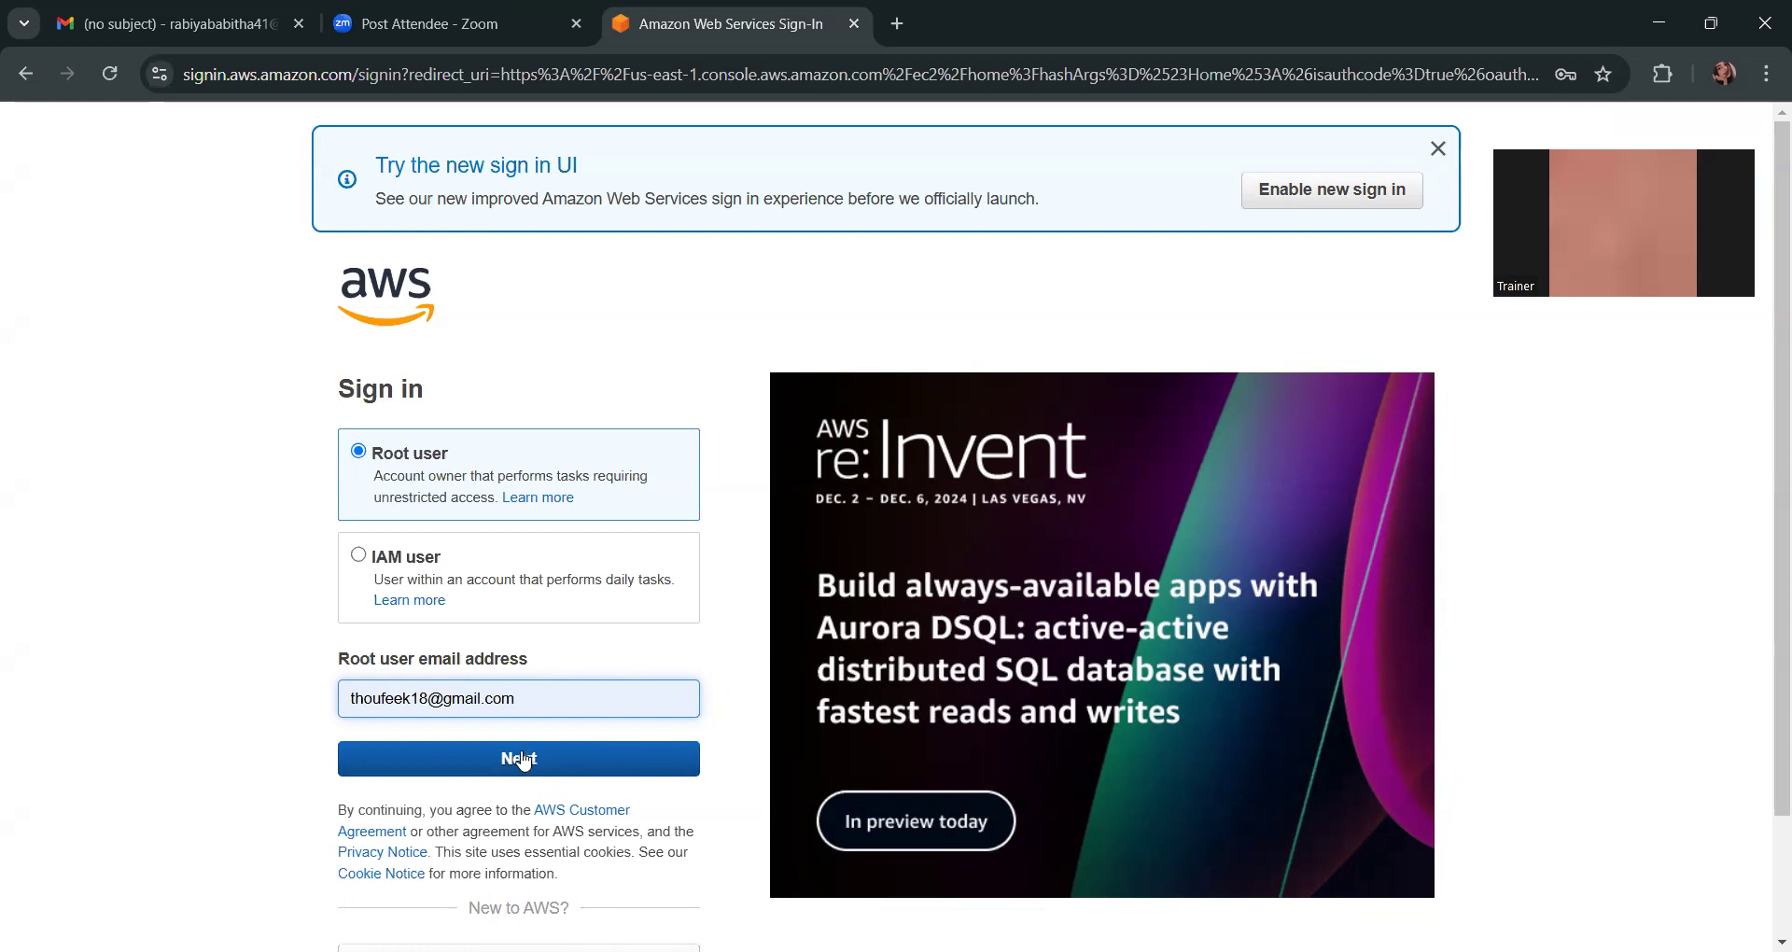
Sign in to AWS as root user with the prefilled e-mail and password, and submit the MFA code.
click(508, 758)
click(464, 587)
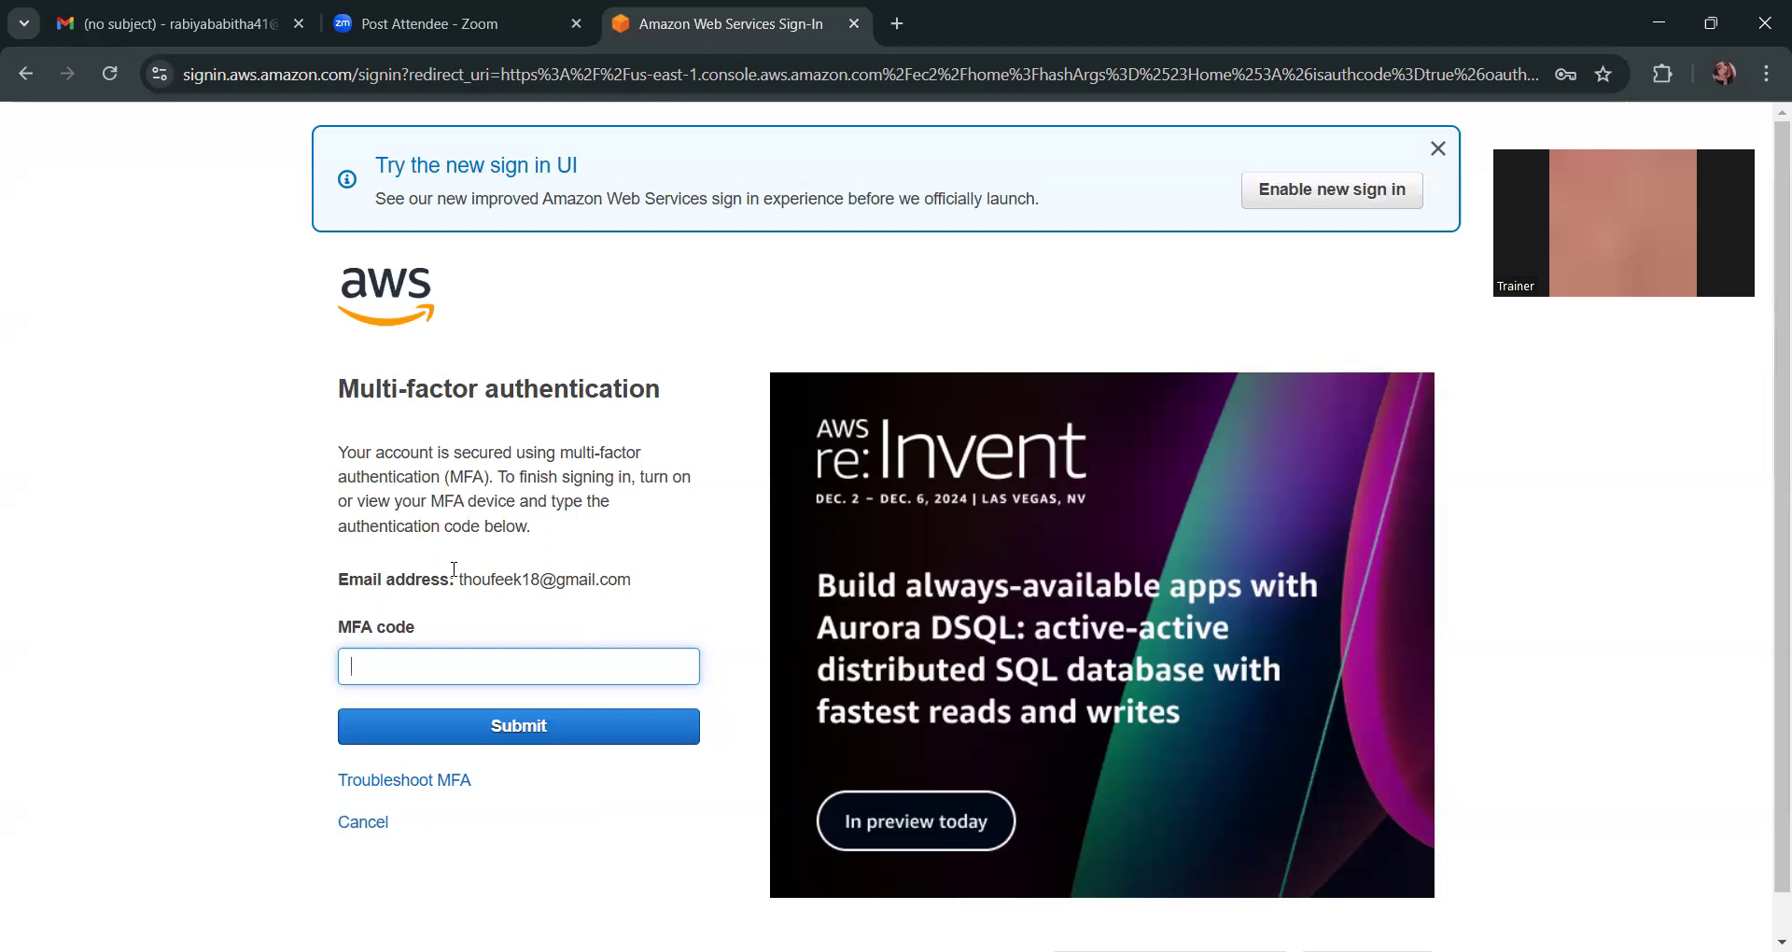
key(Return)
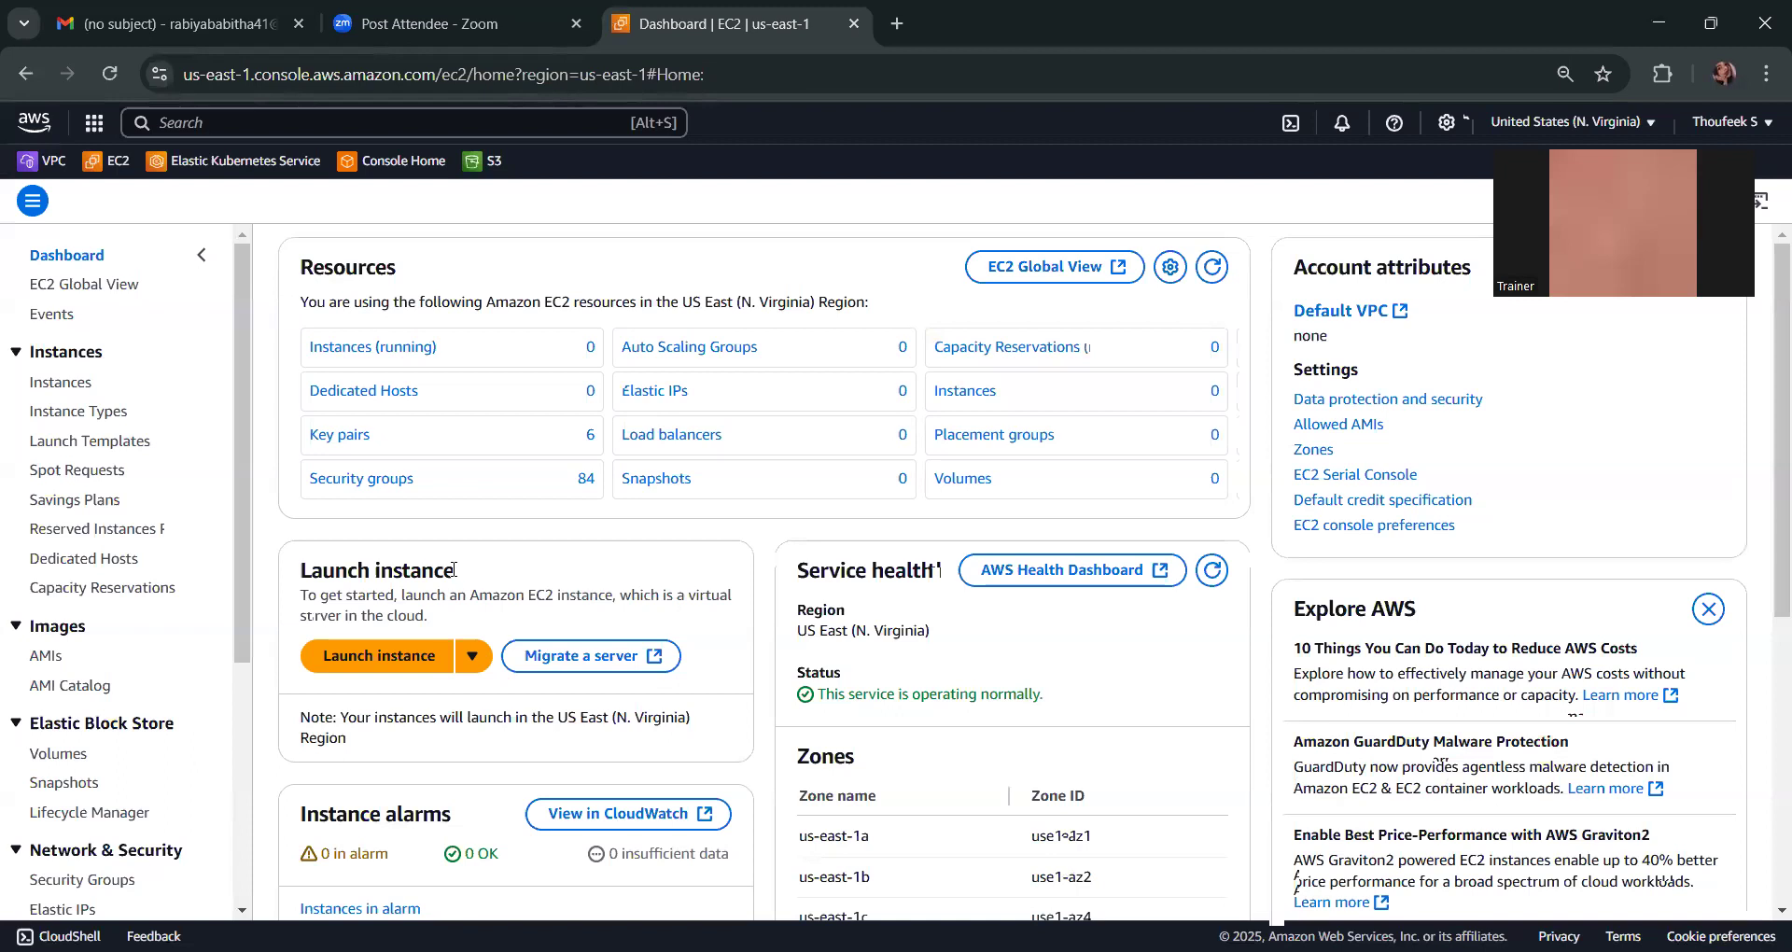
Open the list of running EC2 instances.
click(332, 350)
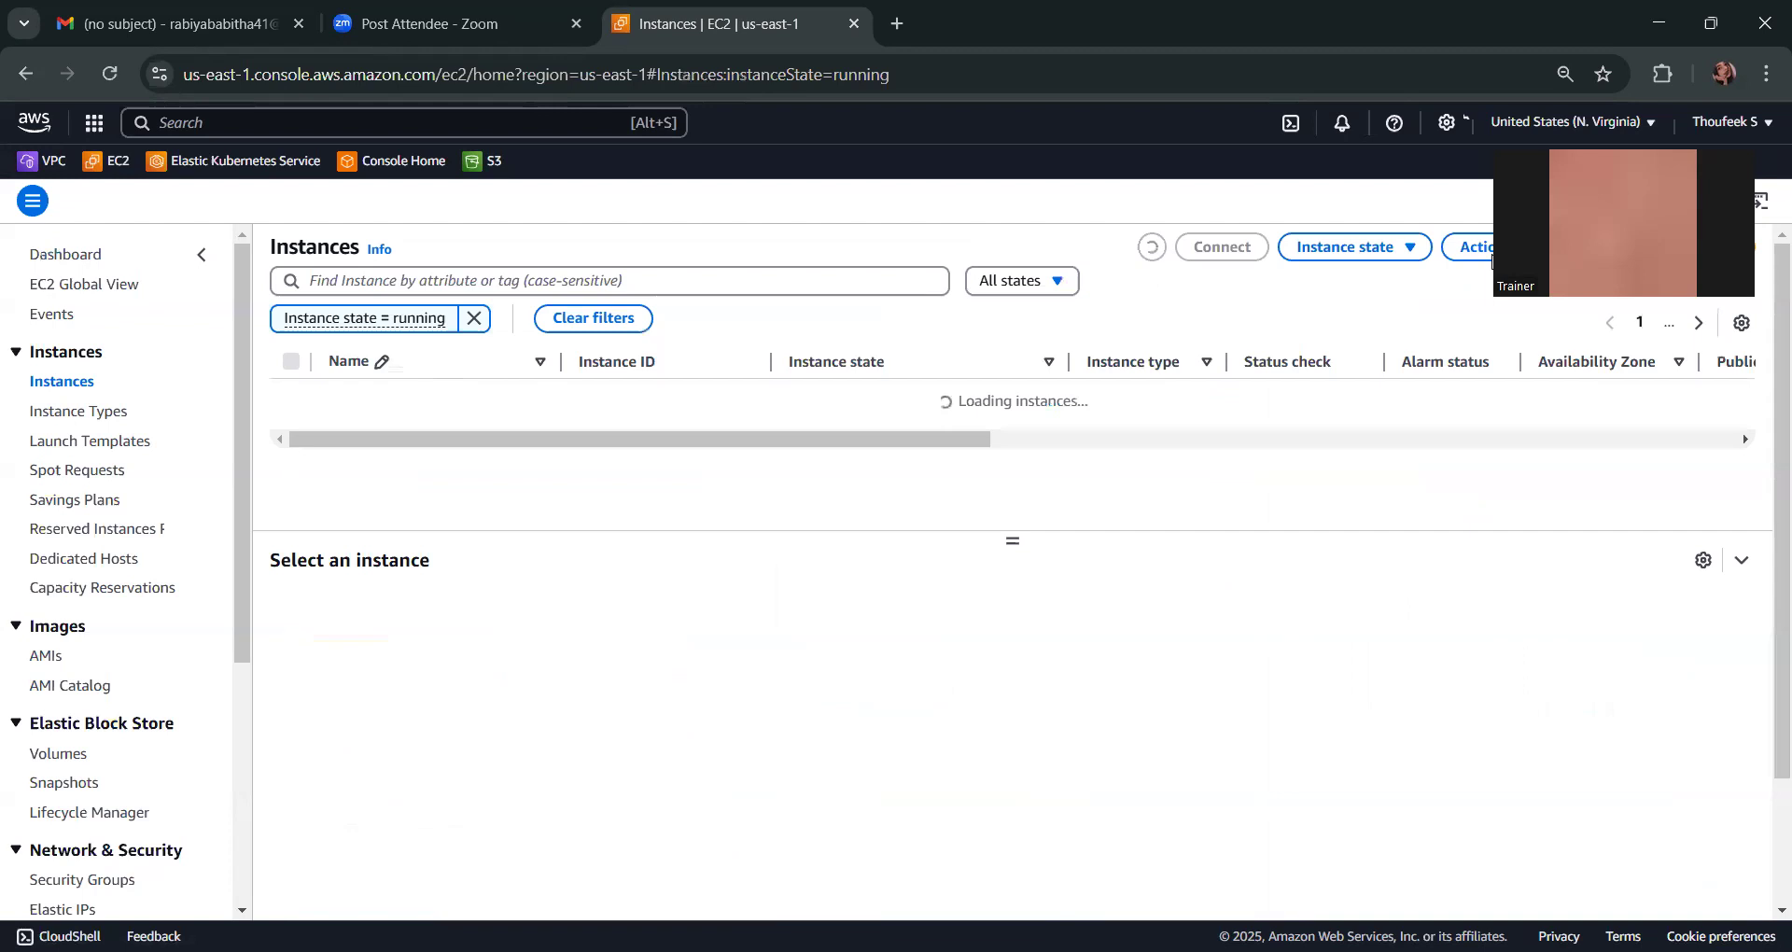
Start a new EC2 instance launch and set the number of instances to 2.
click(1594, 254)
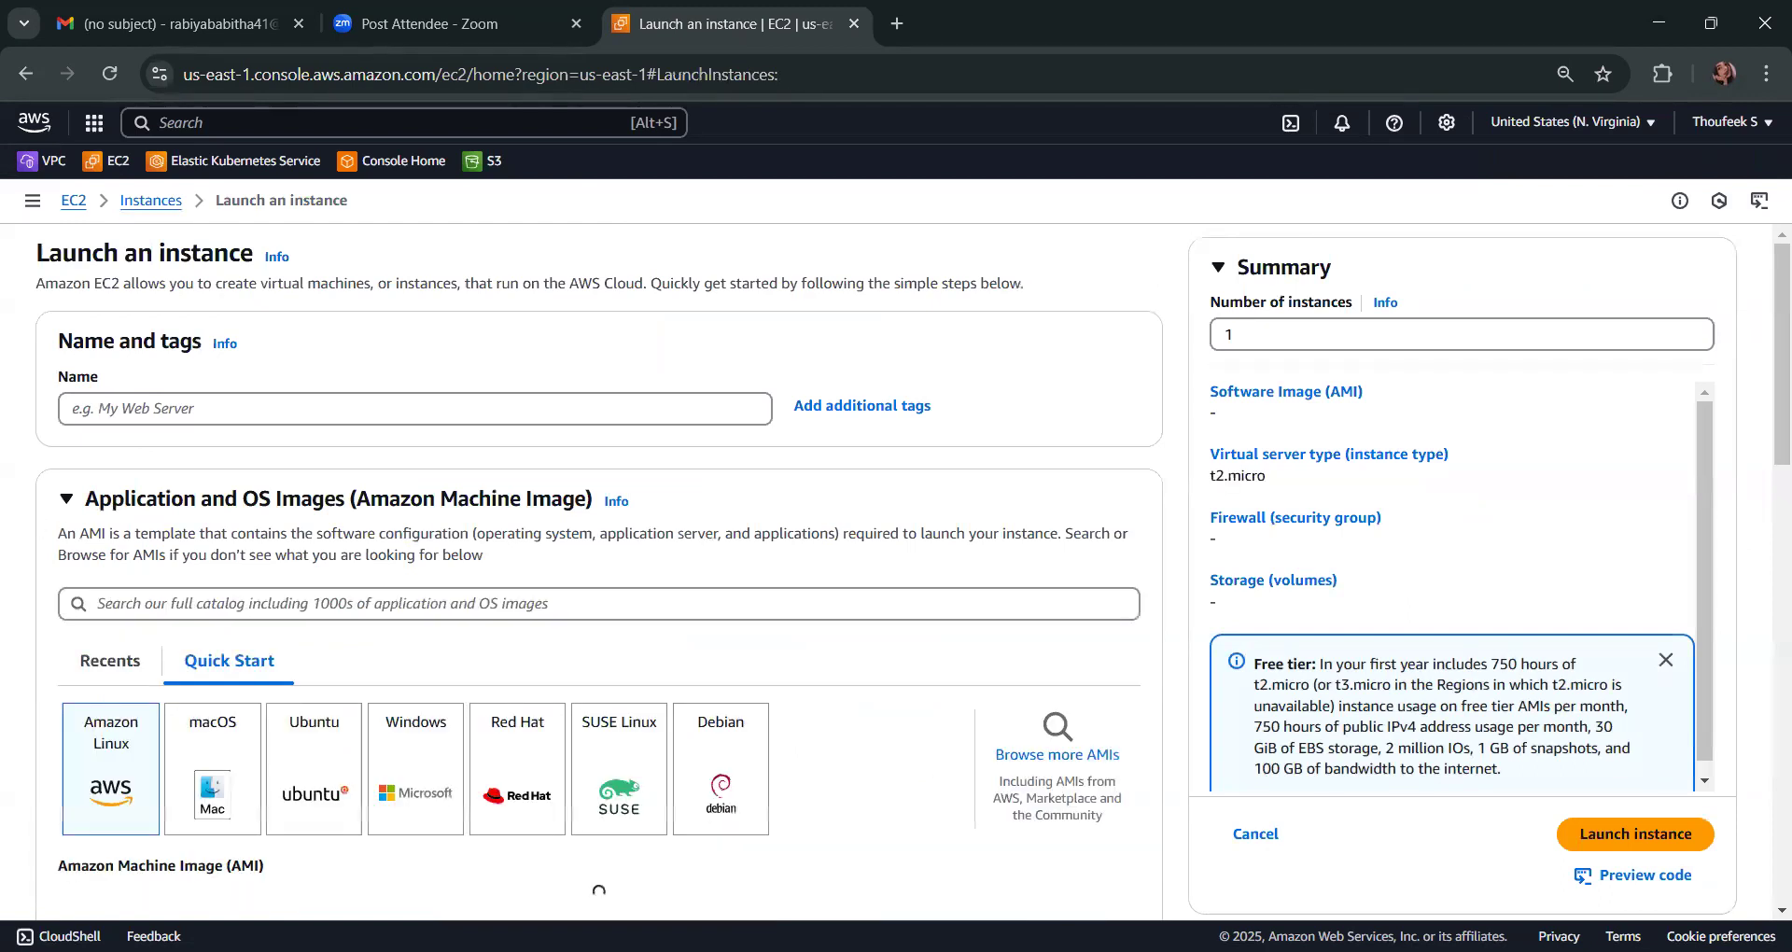
click(1269, 338)
key(BackSpace)
text(2)
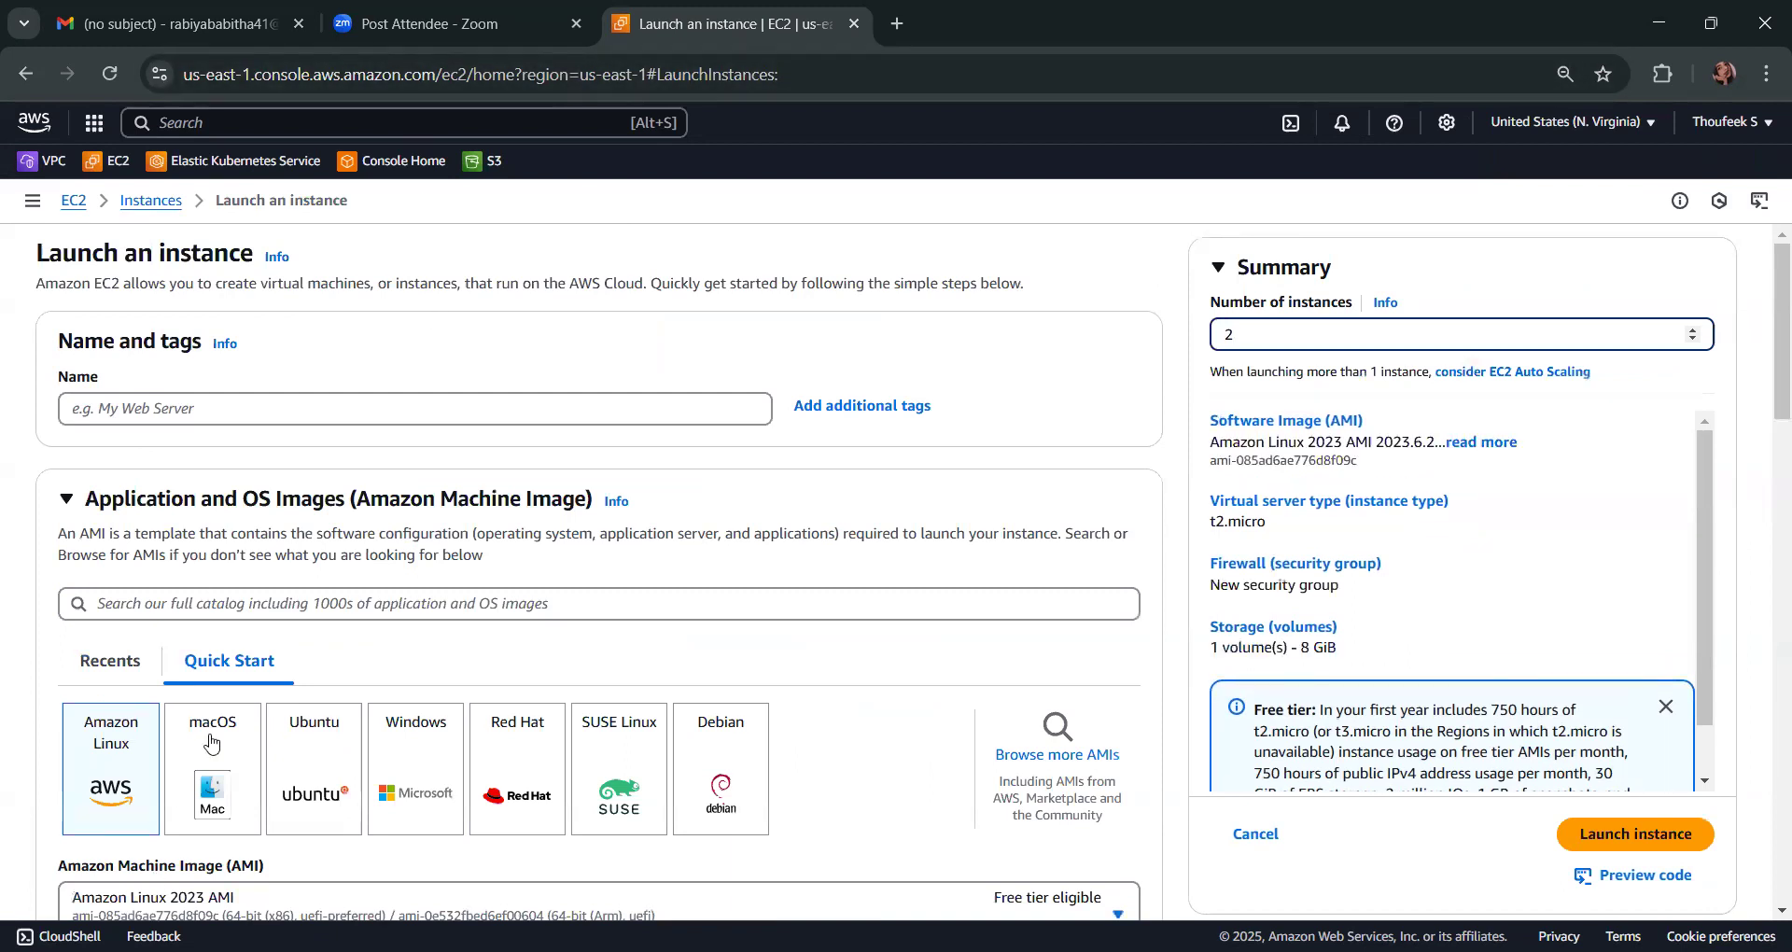
Choose the existing key pair db for logging in to the instances.
scroll(187, 654, down, 5)
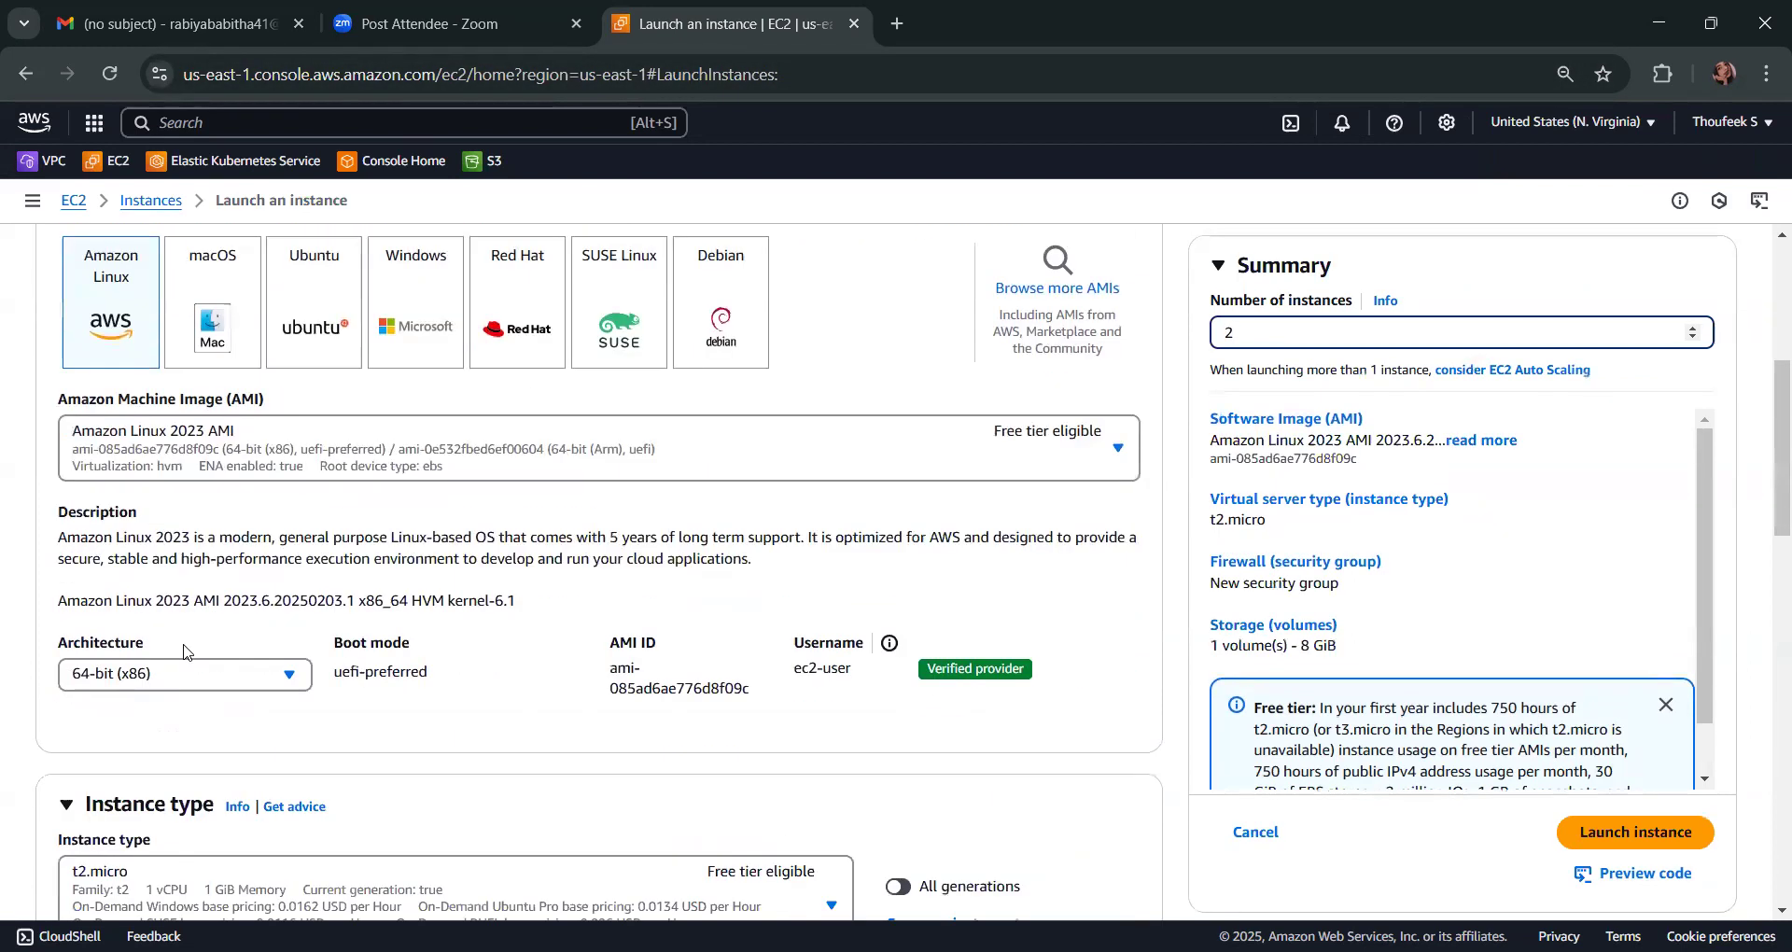
scroll(183, 651, down, 5)
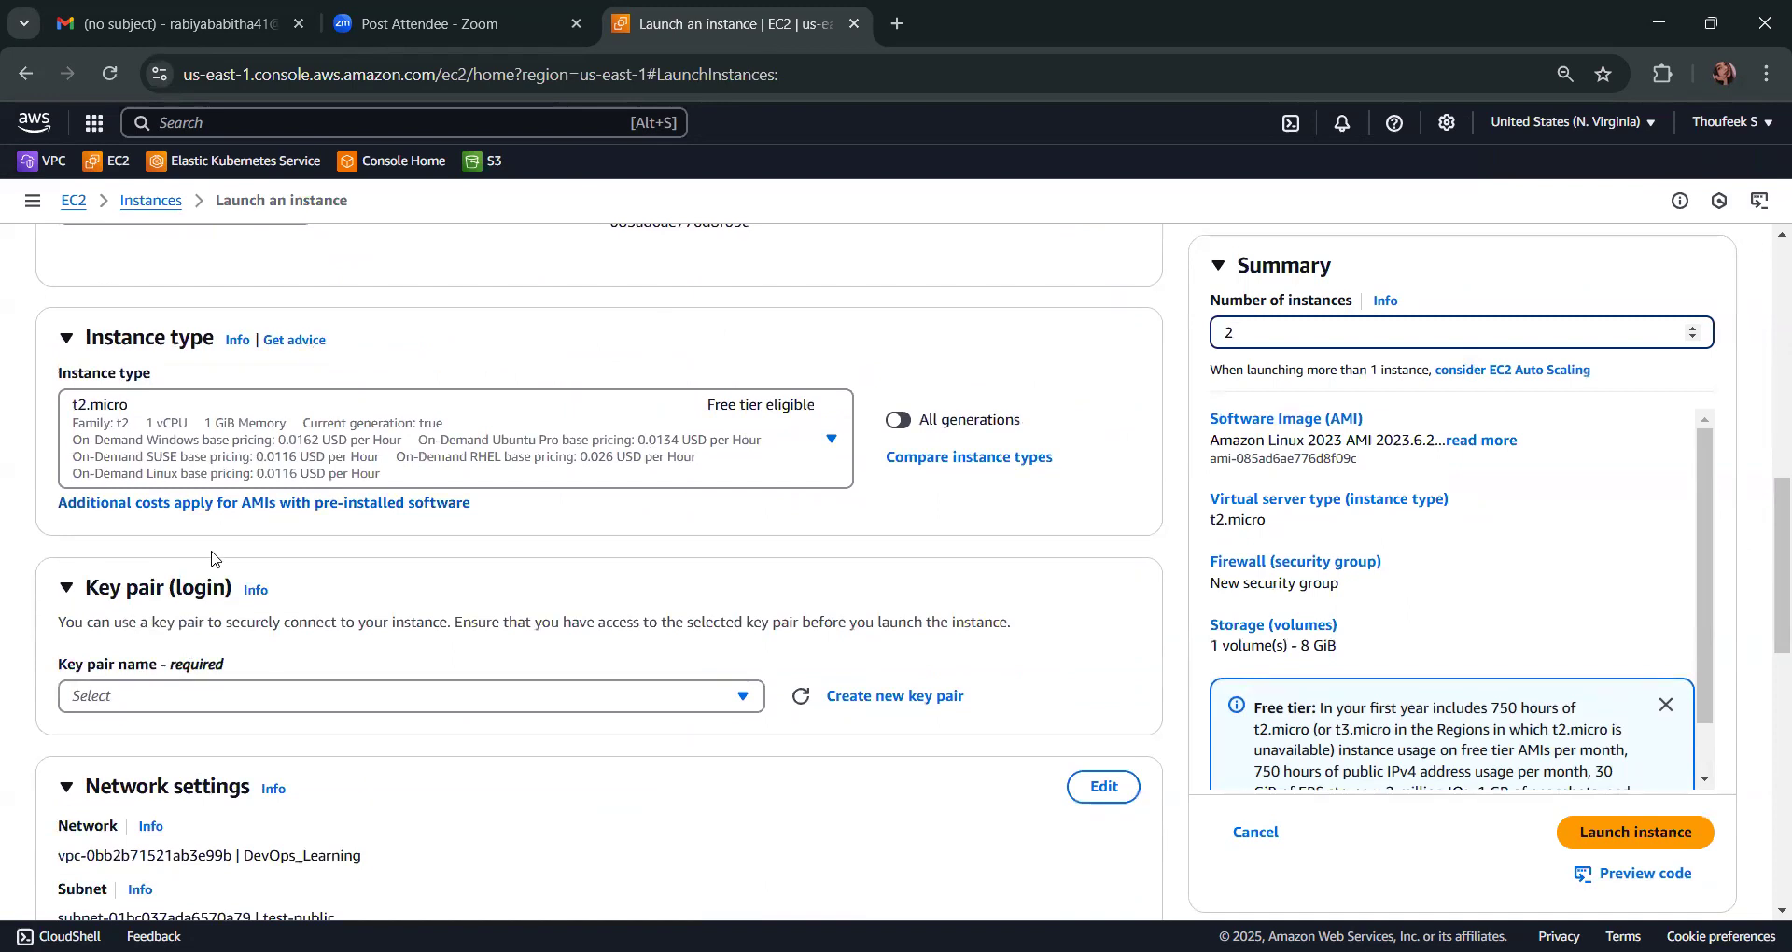
scroll(211, 558, down, 2)
click(700, 462)
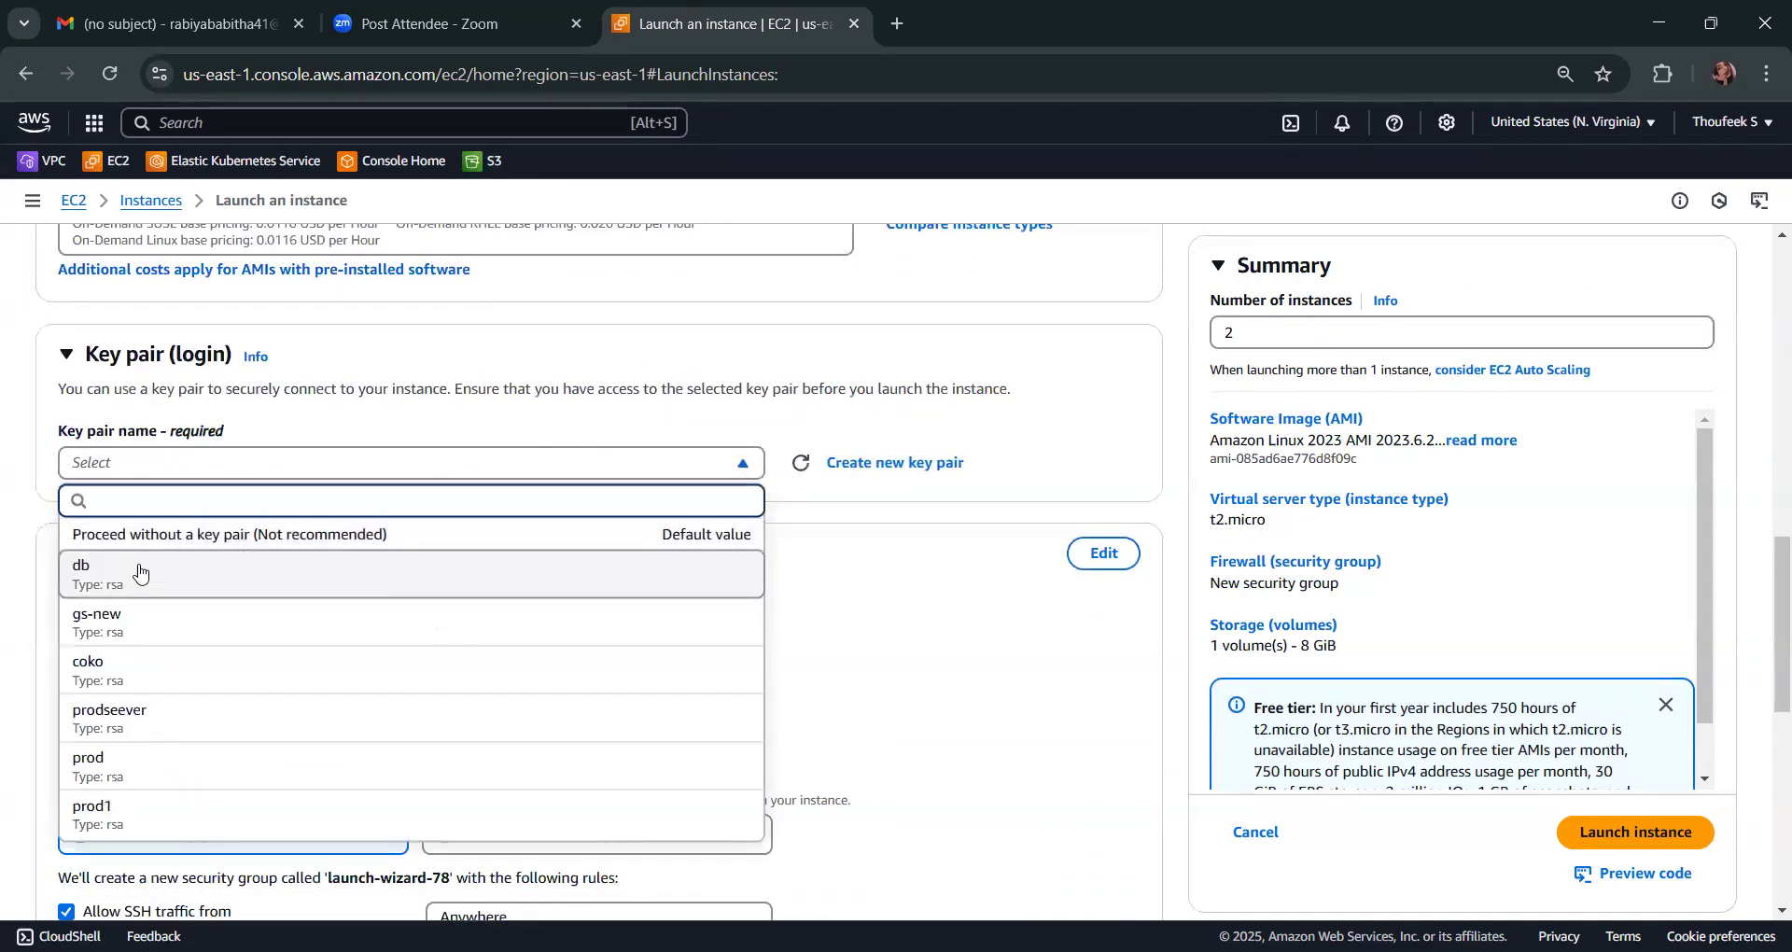
click(138, 573)
Edit the network settings to use the Guruschool VPC and Public-Subnet-GS subnet, with auto-assign public IP enabled.
click(1069, 566)
scroll(341, 560, down, 1)
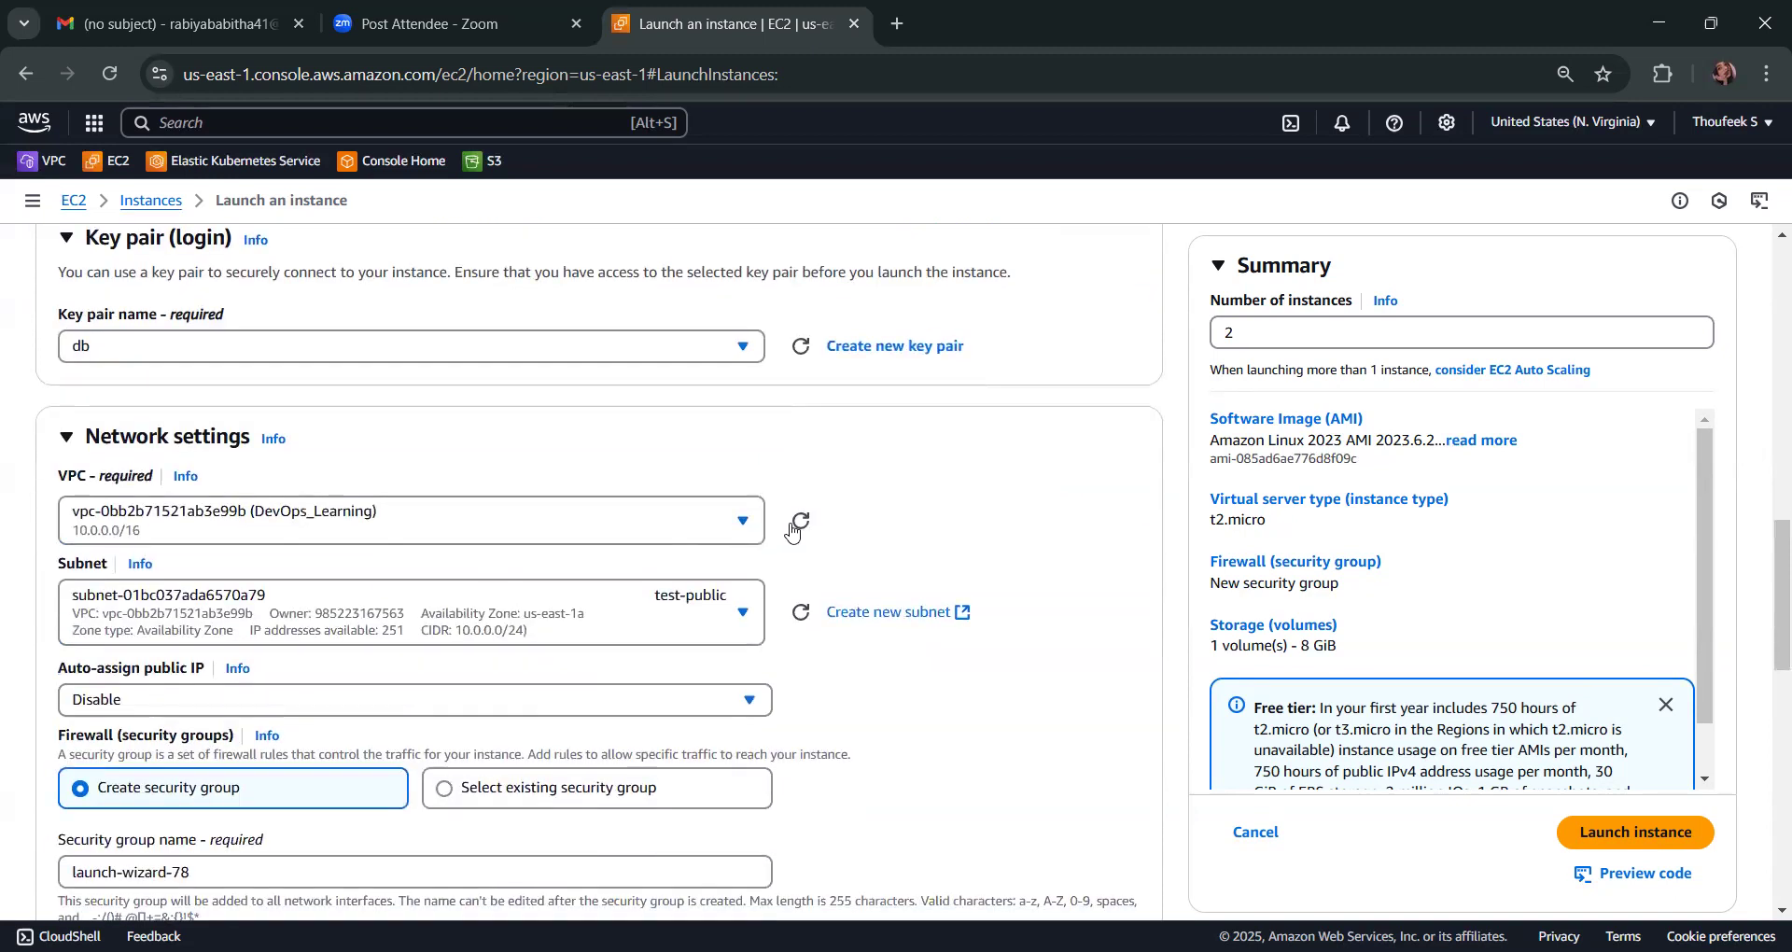
click(742, 521)
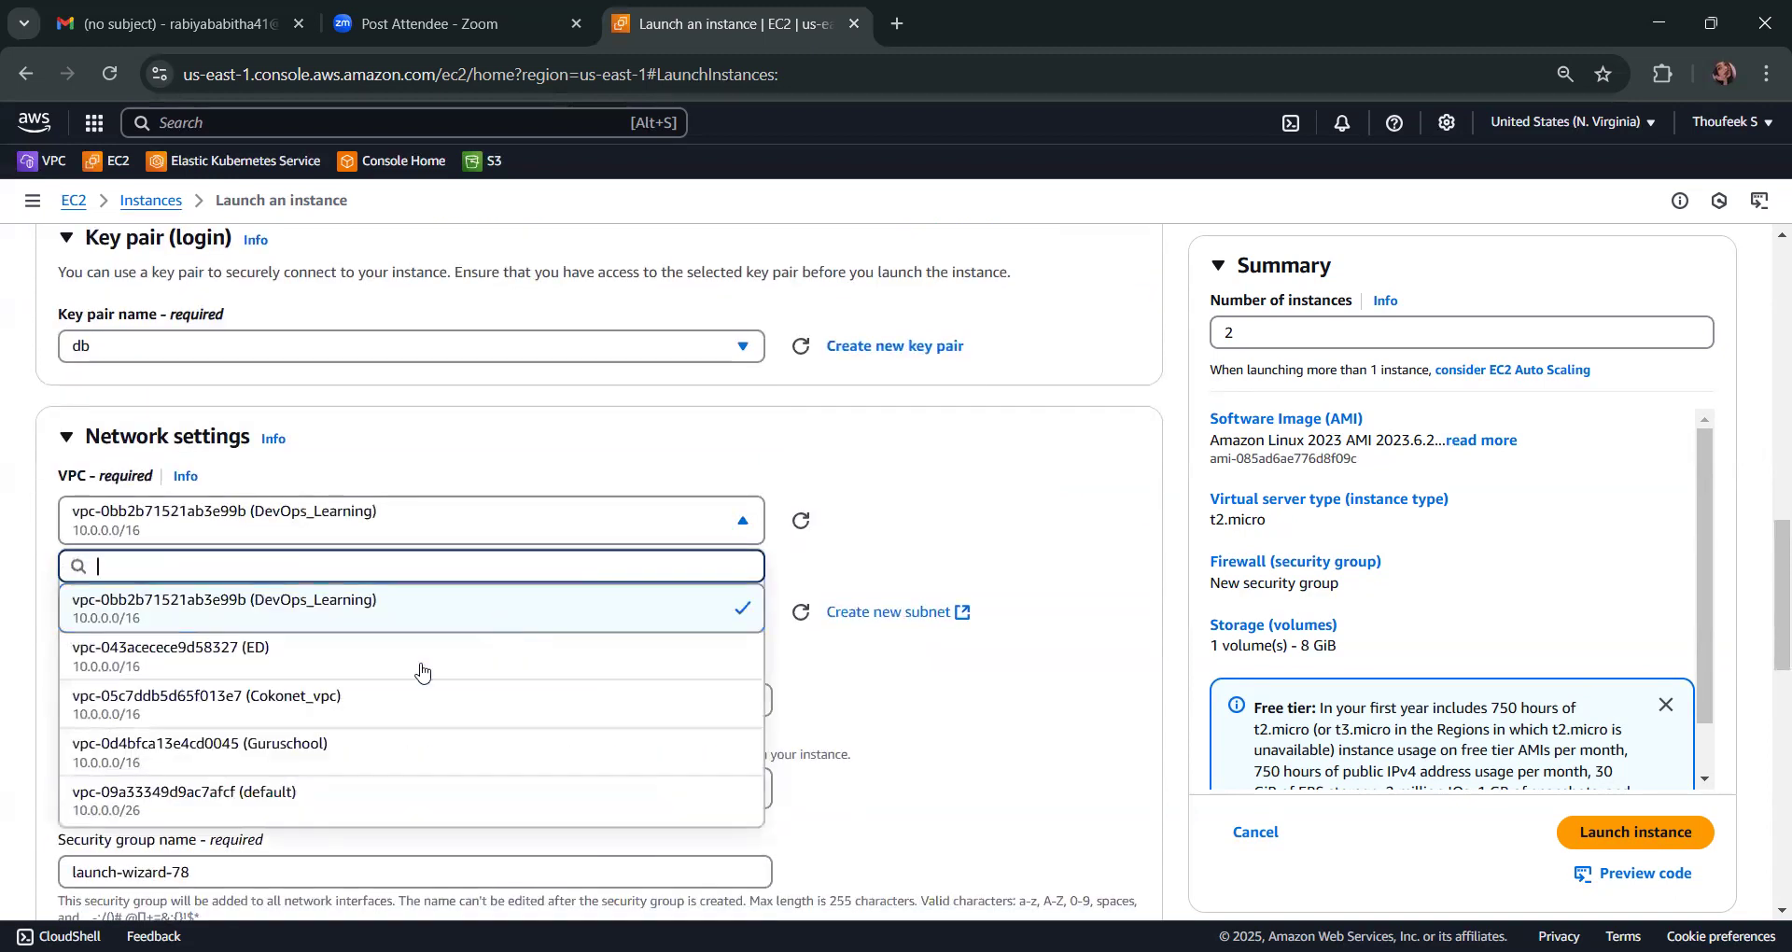
click(352, 767)
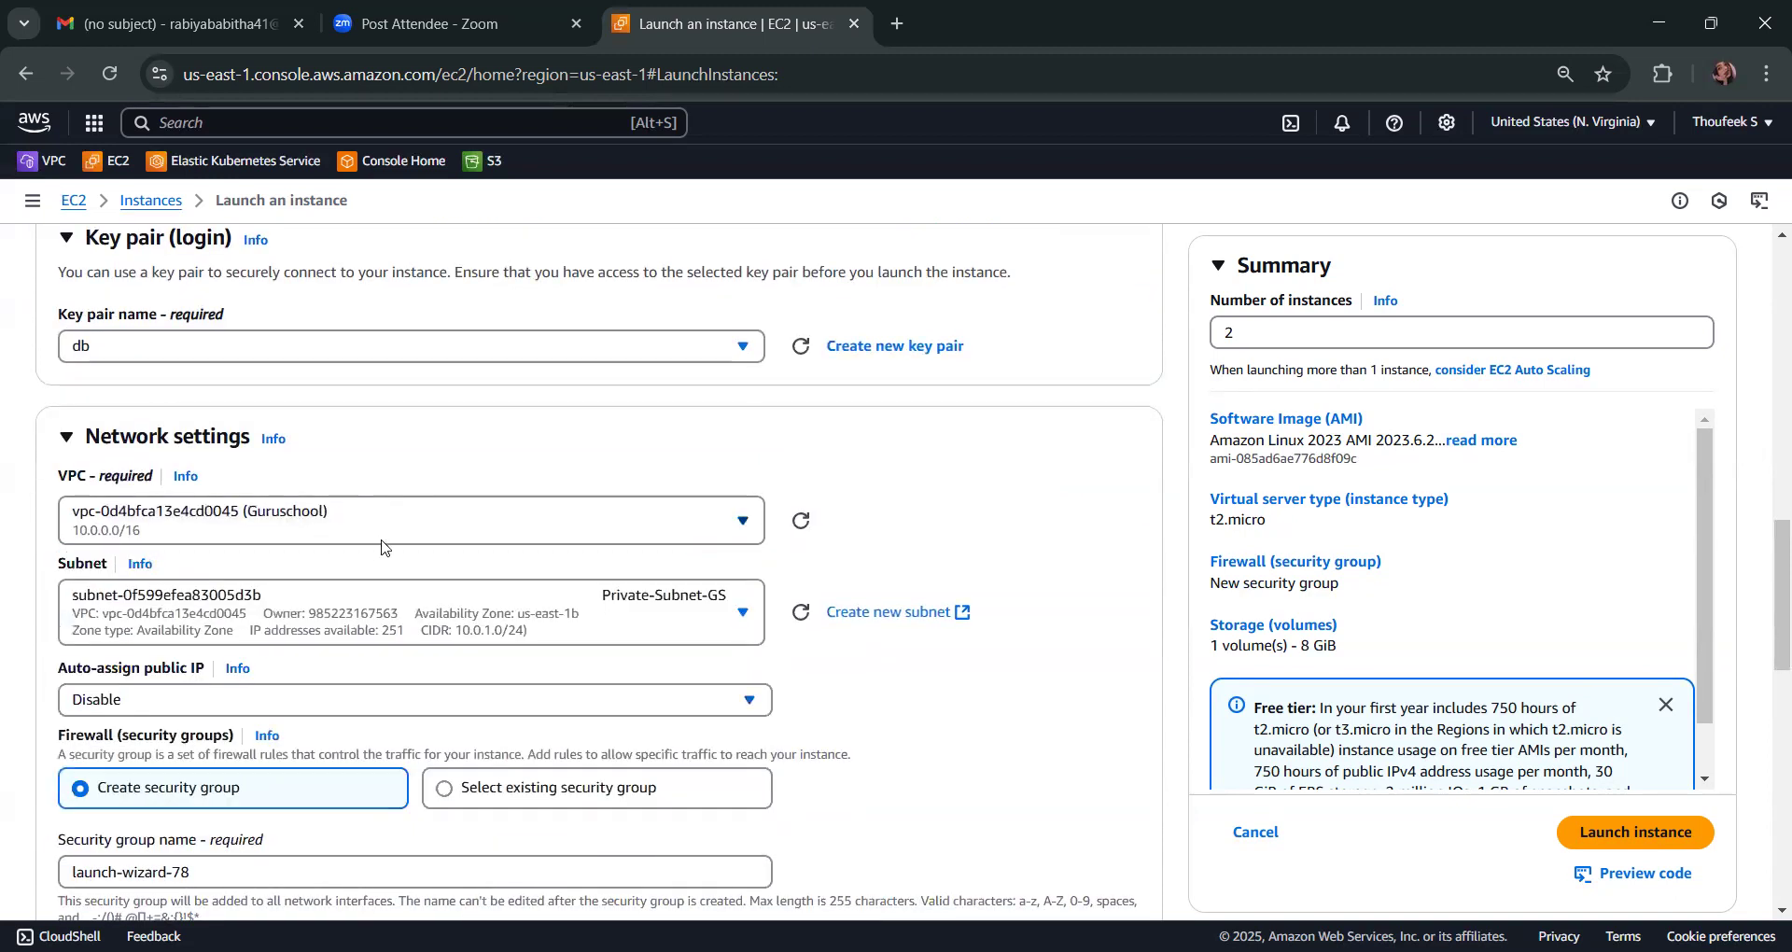
click(735, 616)
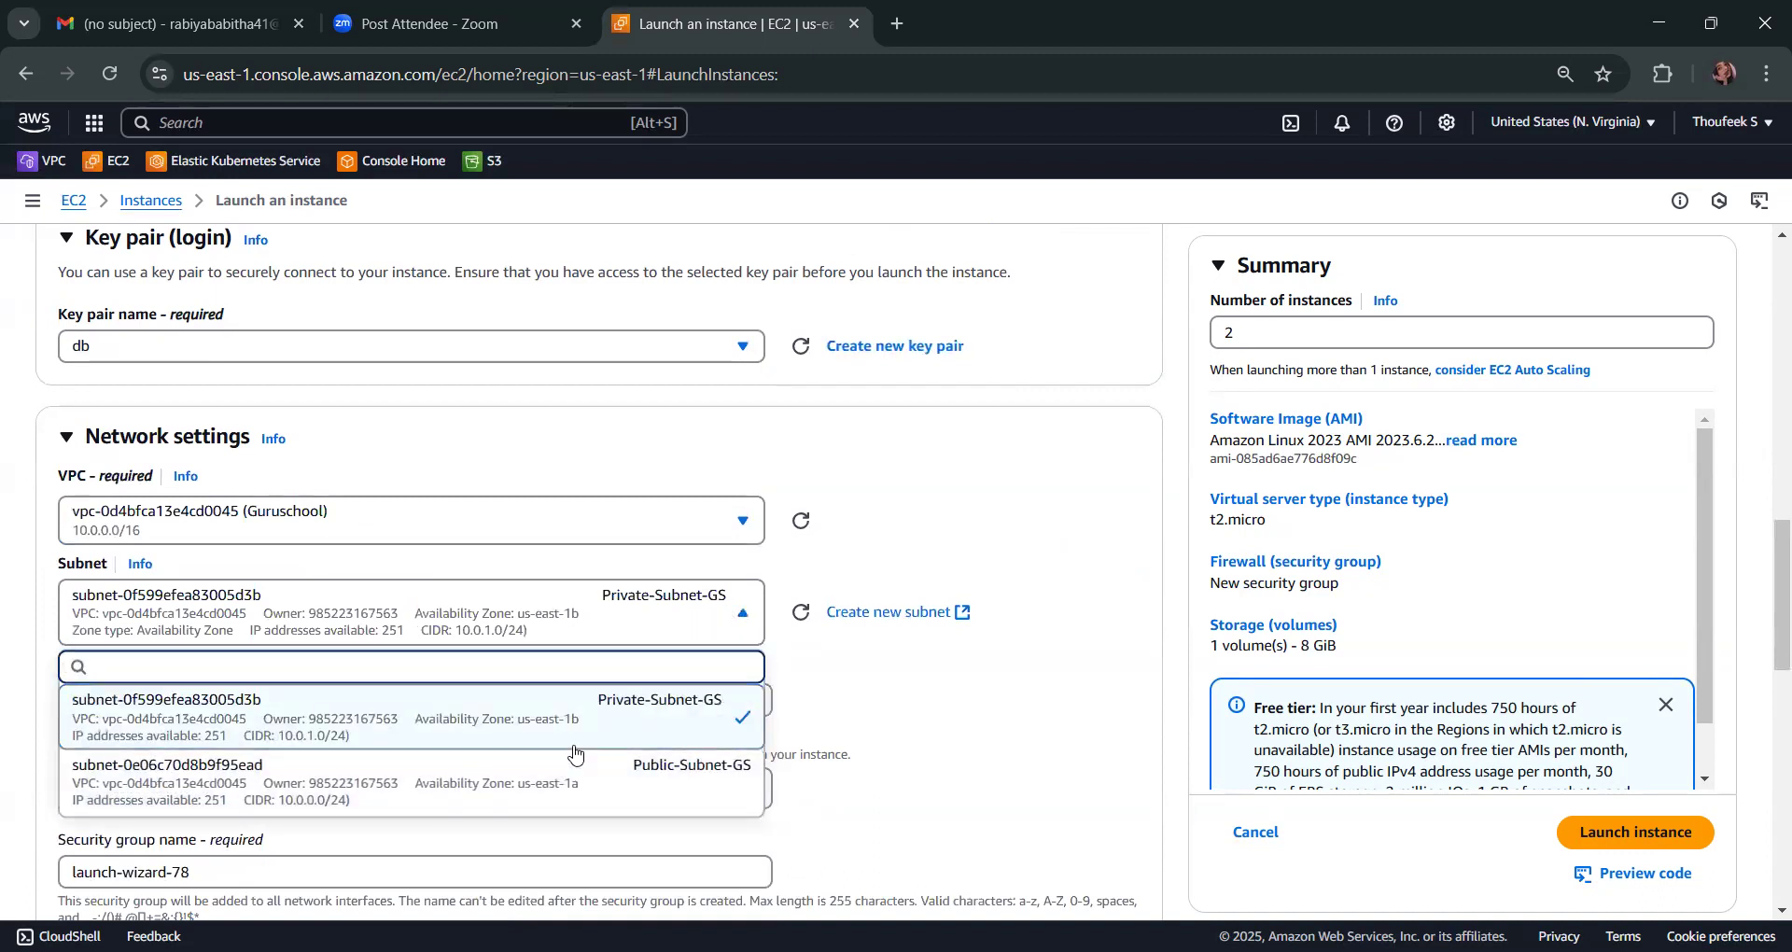
click(551, 784)
scroll(301, 534, down, 1)
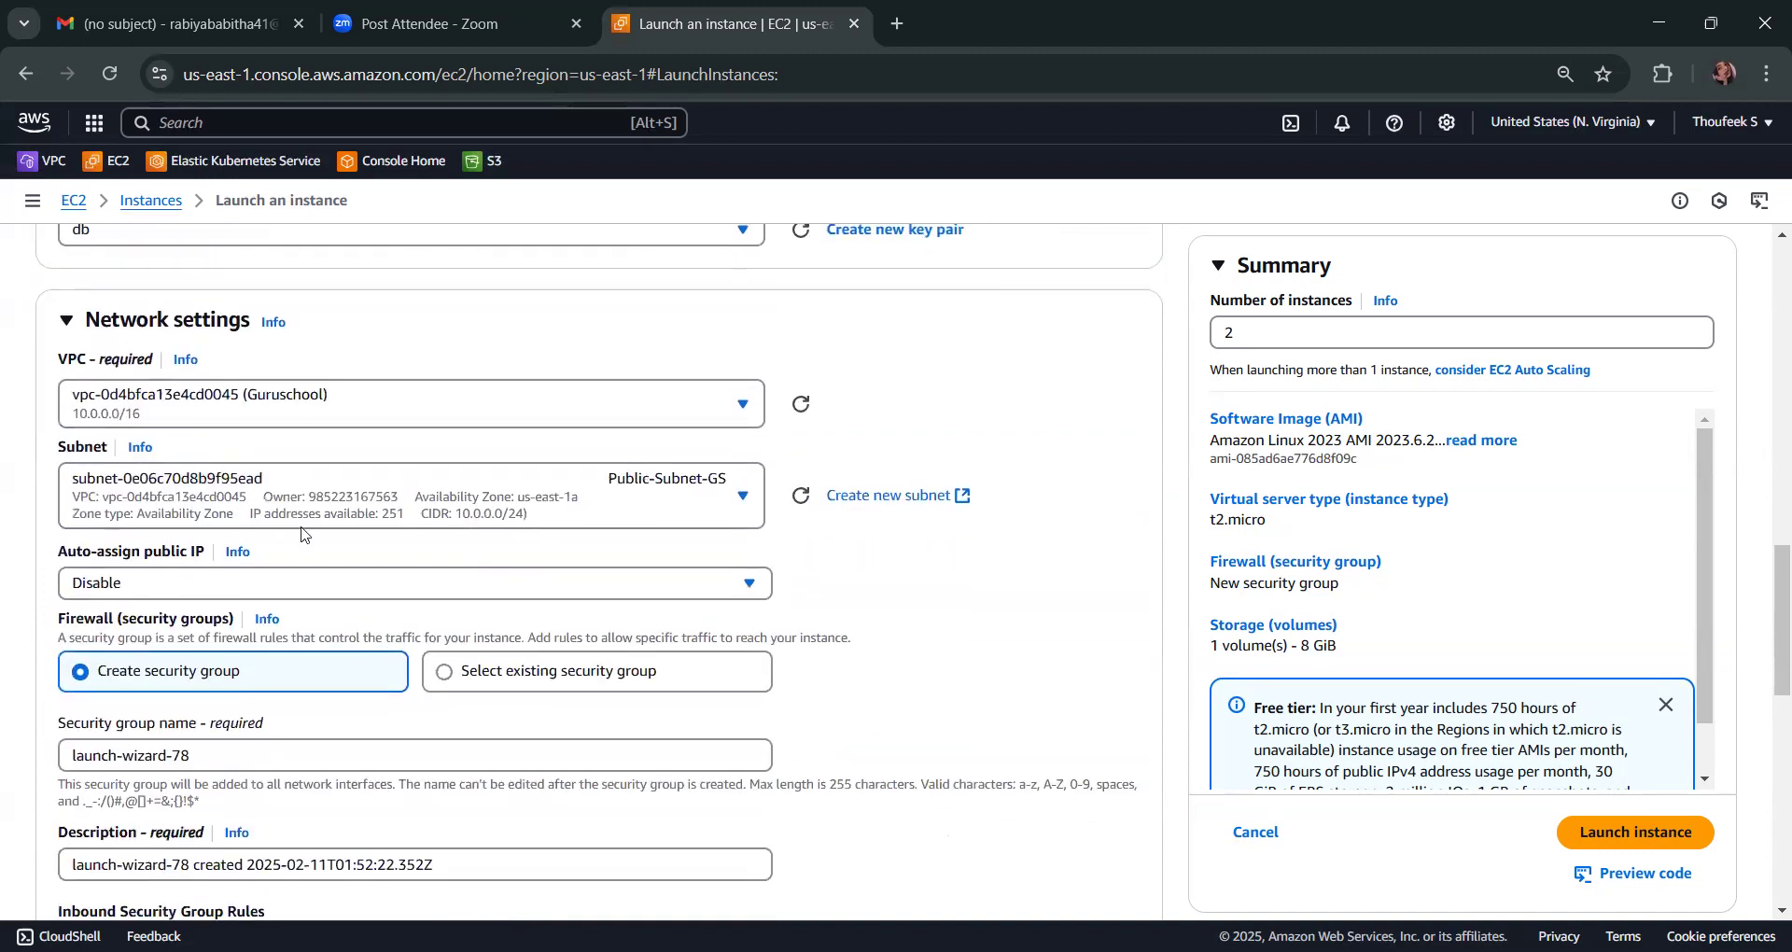
click(295, 583)
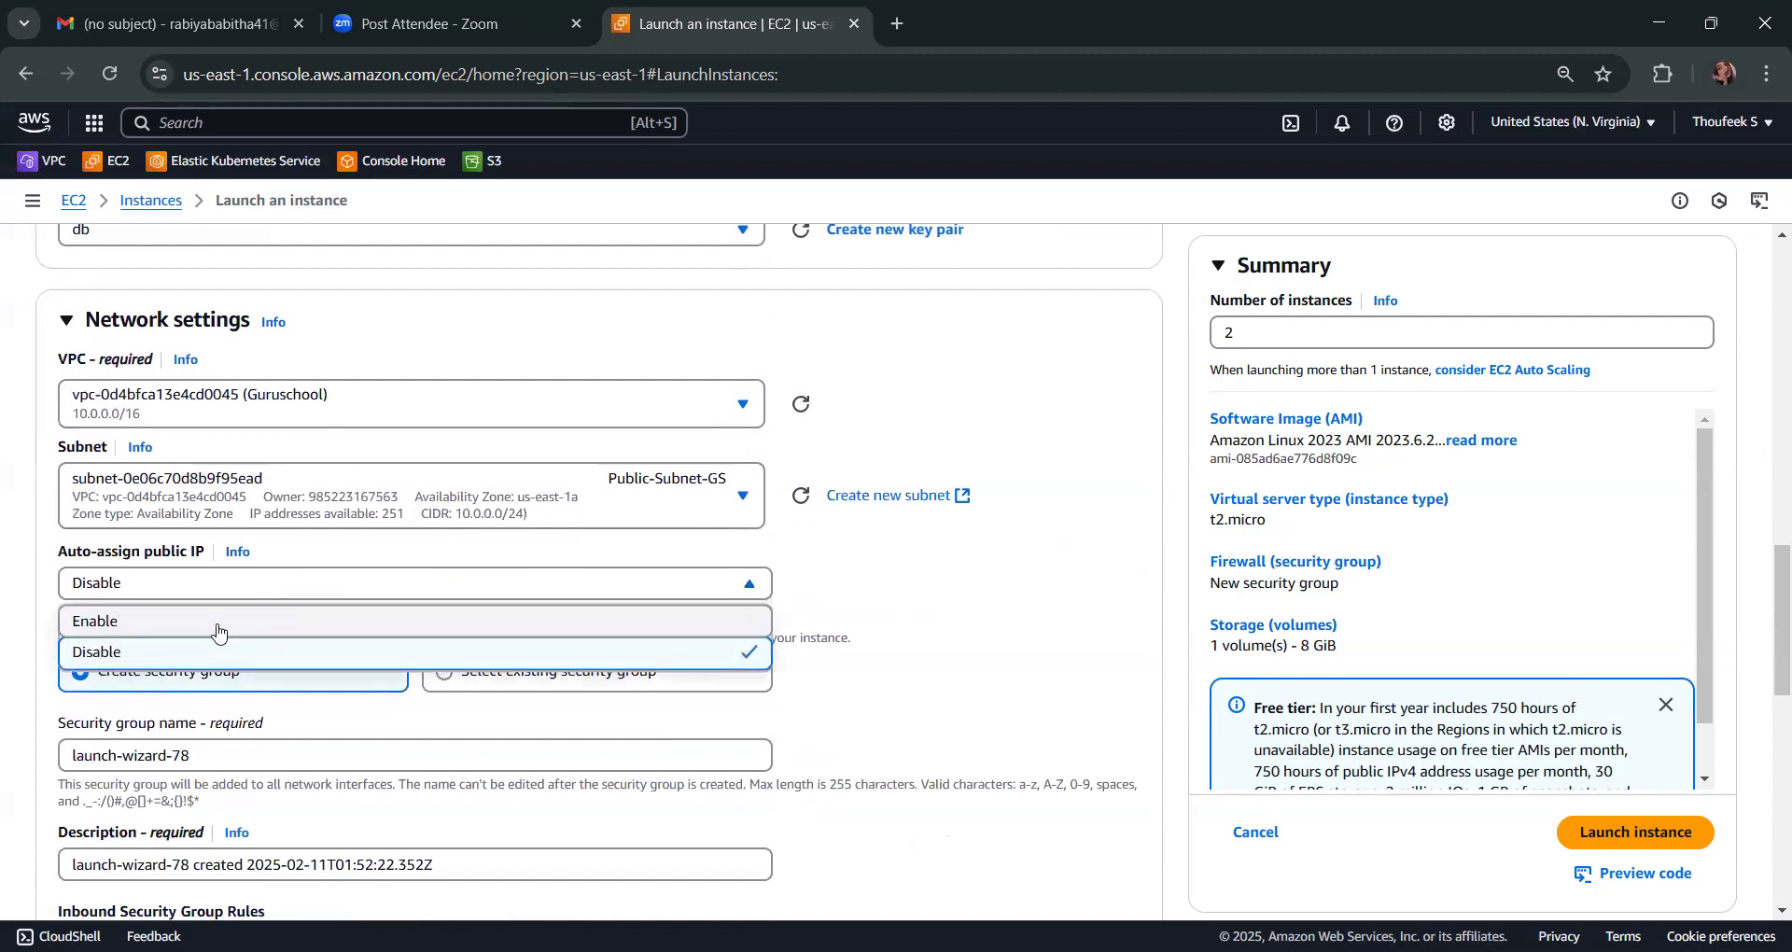
click(216, 623)
Add a second inbound security group rule of type HTTP with source type Anywhere.
scroll(176, 646, down, 3)
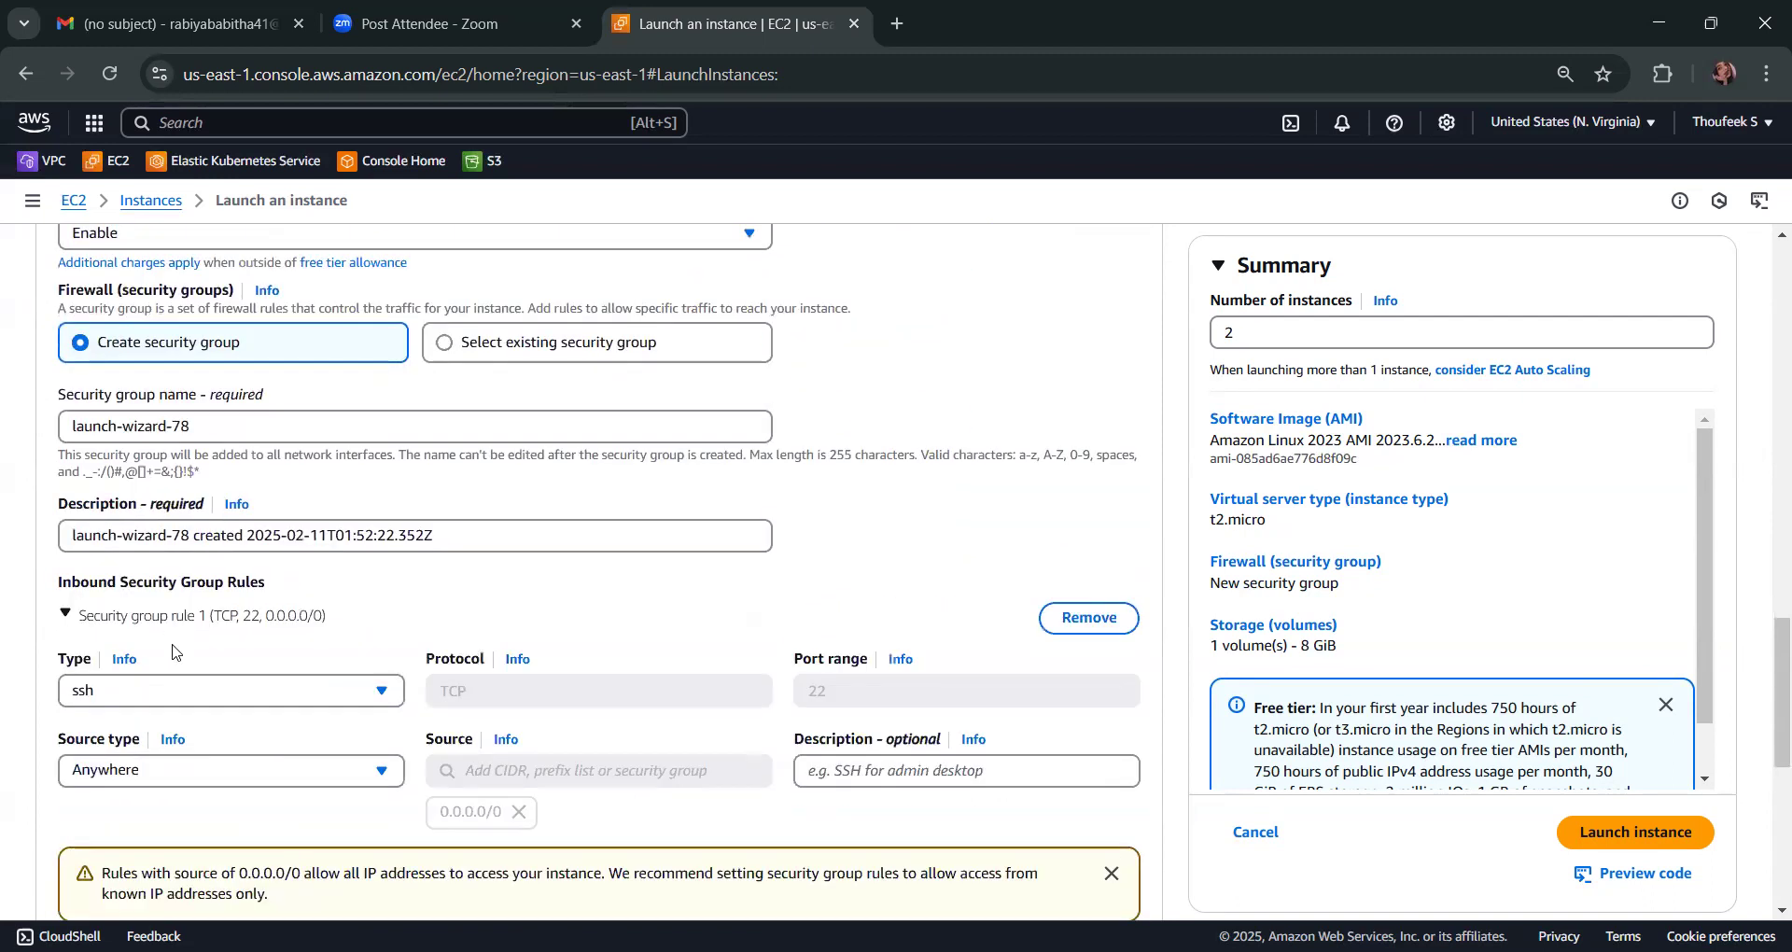
scroll(173, 651, down, 3)
scroll(174, 646, down, 1)
scroll(174, 646, down, 1)
scroll(173, 646, up, 3)
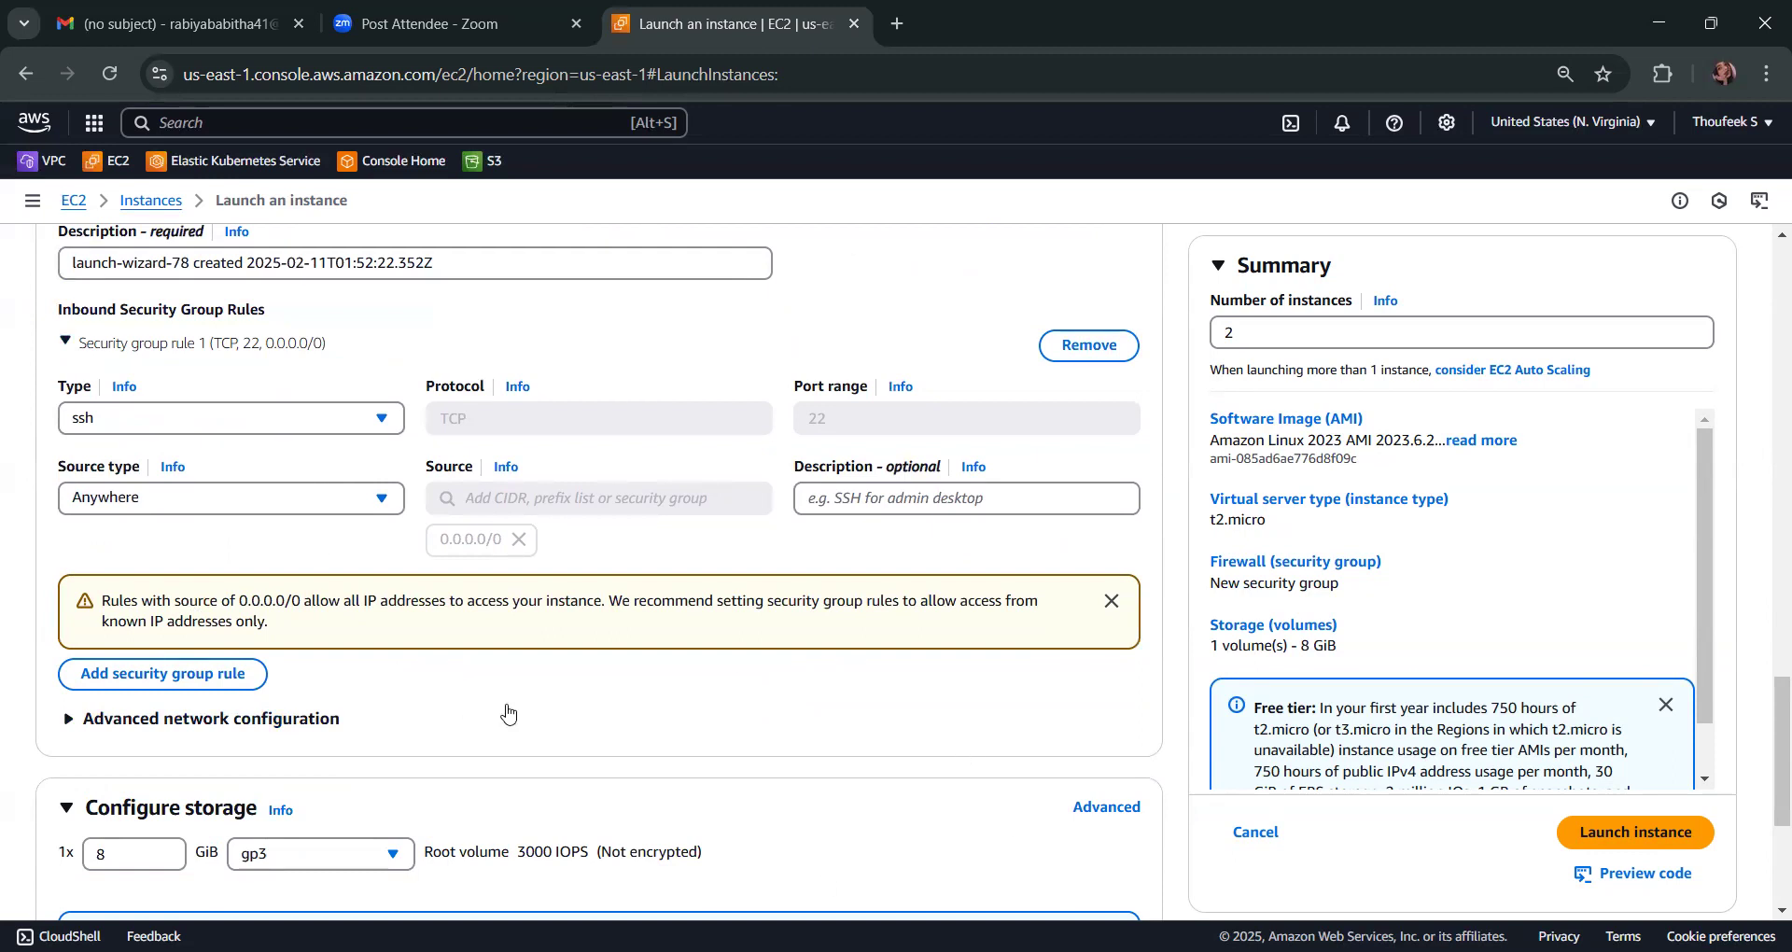
scroll(374, 457, up, 1)
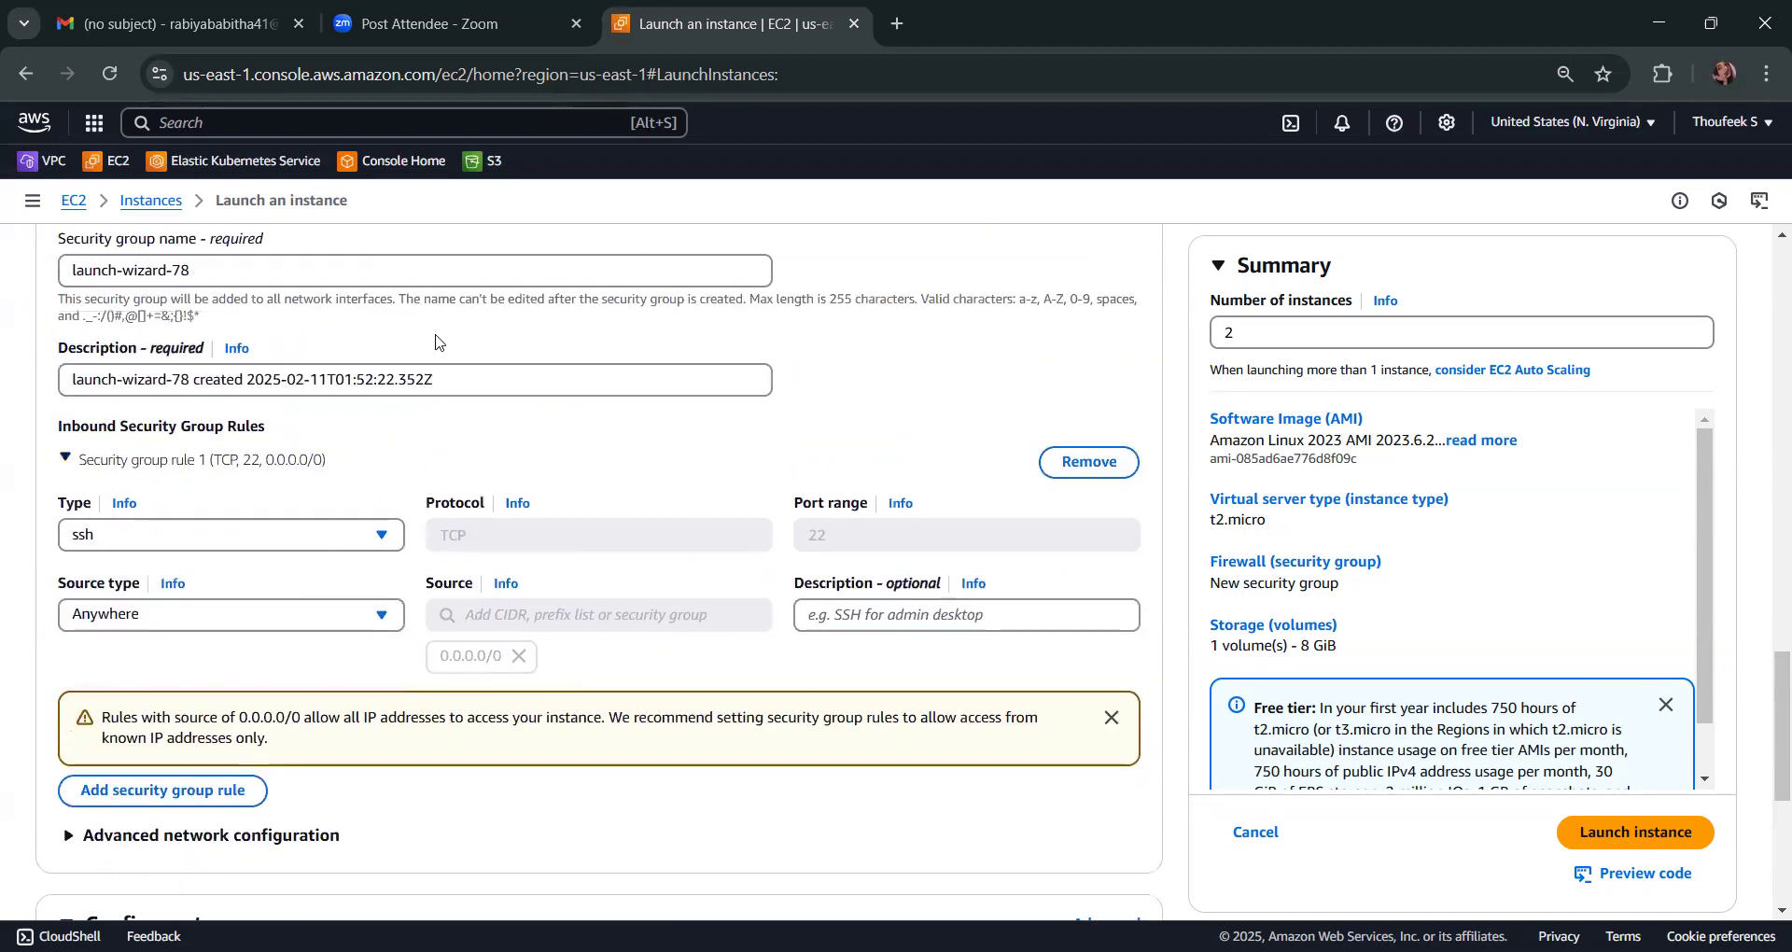
drag(239, 270, 0, 292)
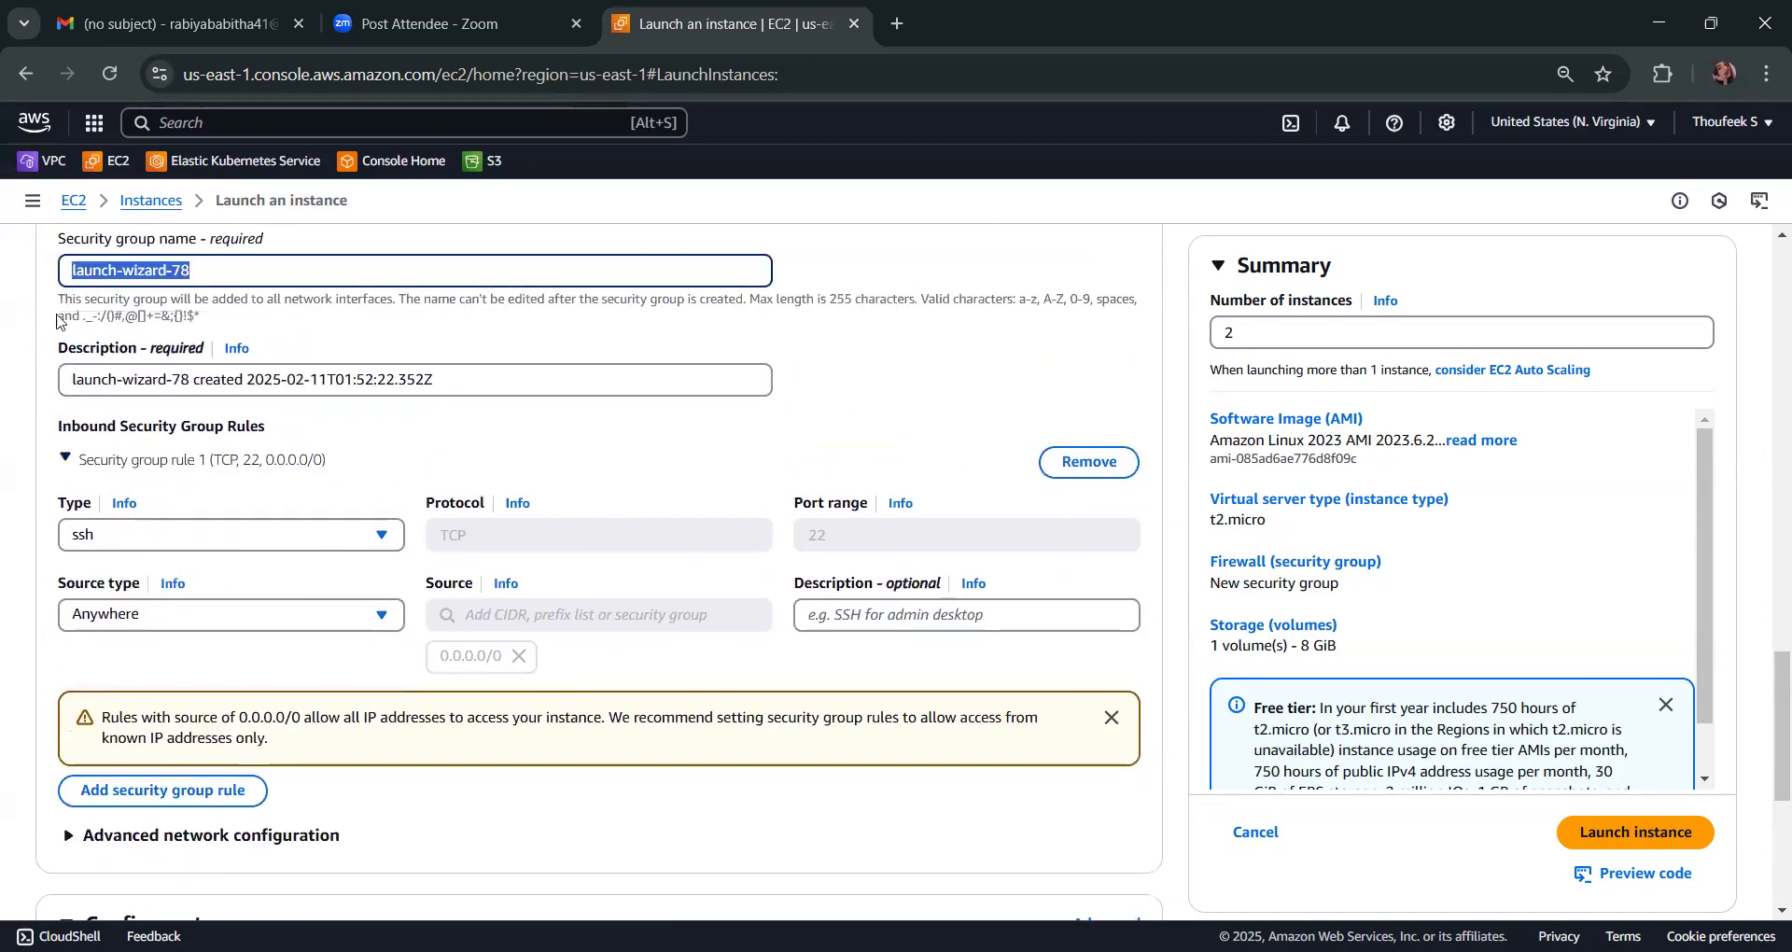
click(131, 789)
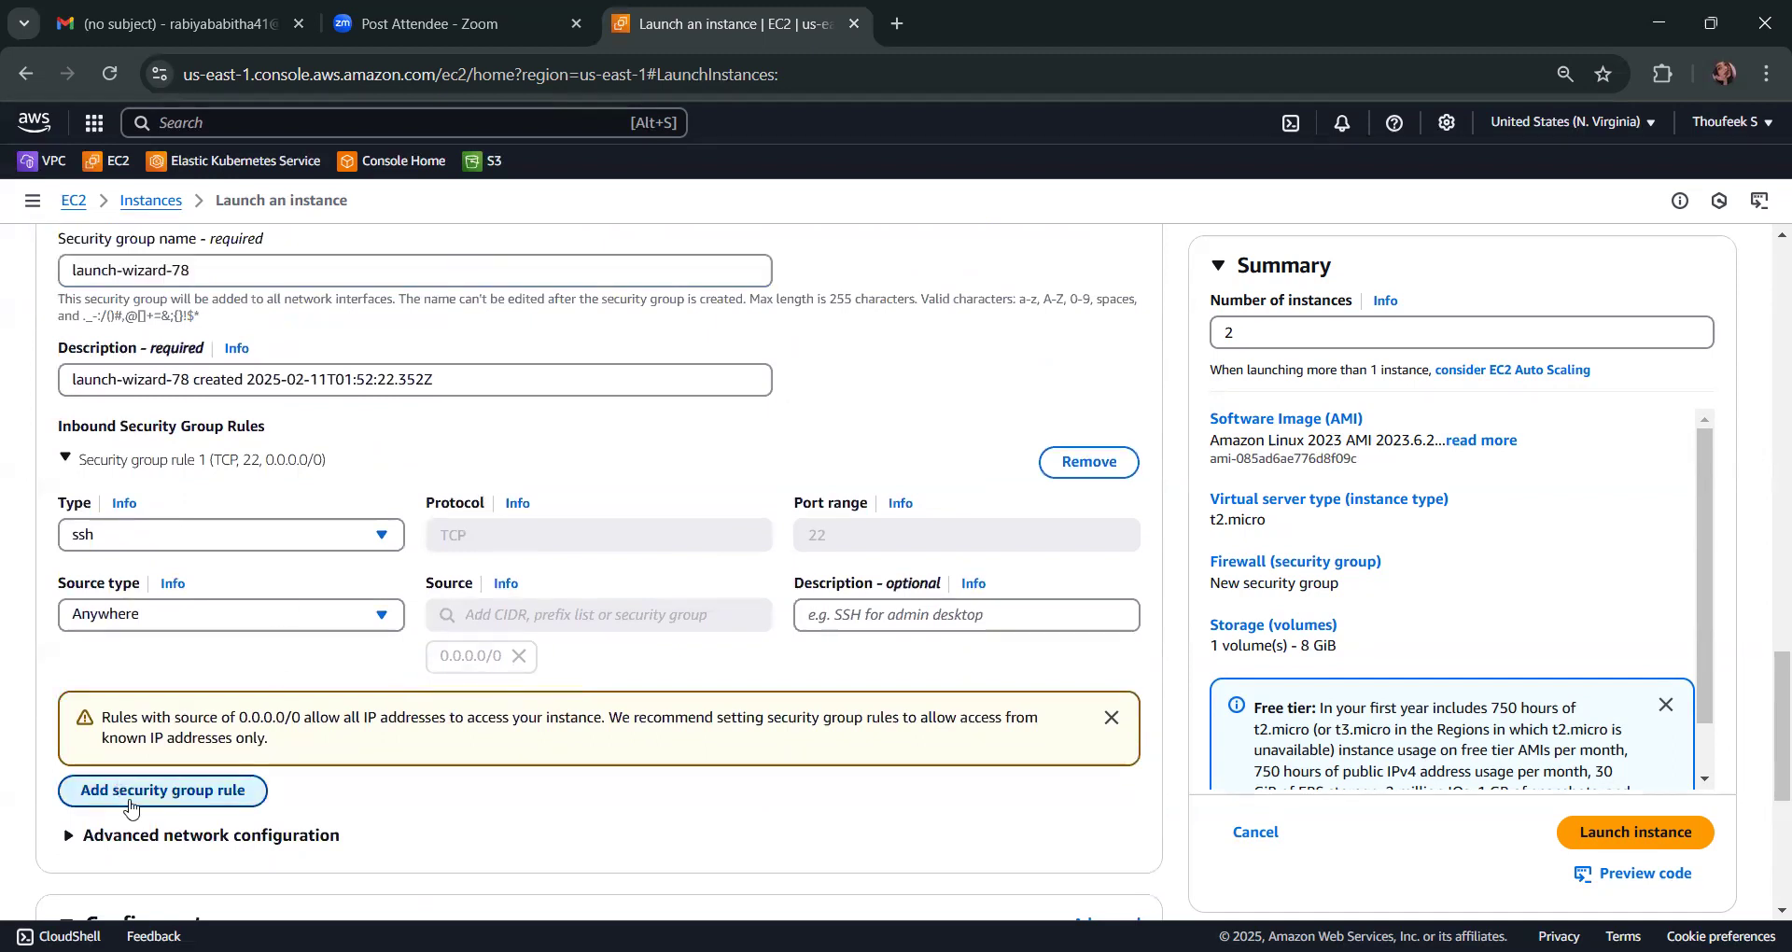
click(175, 553)
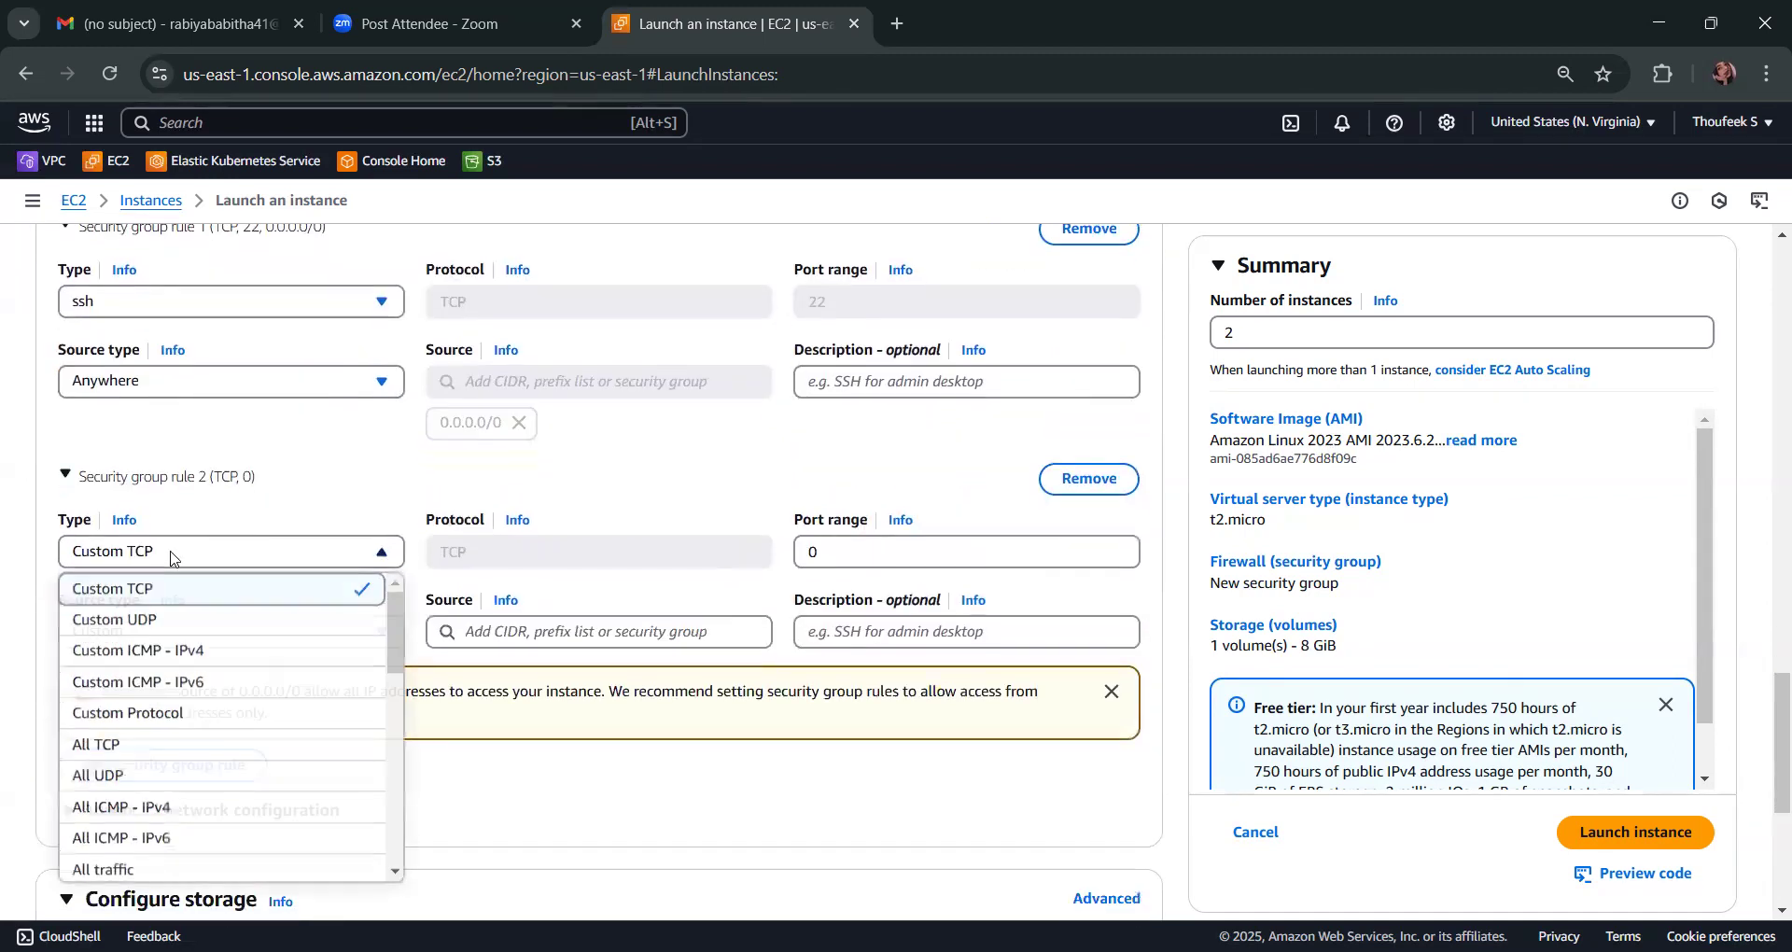
scroll(183, 751, down, 3)
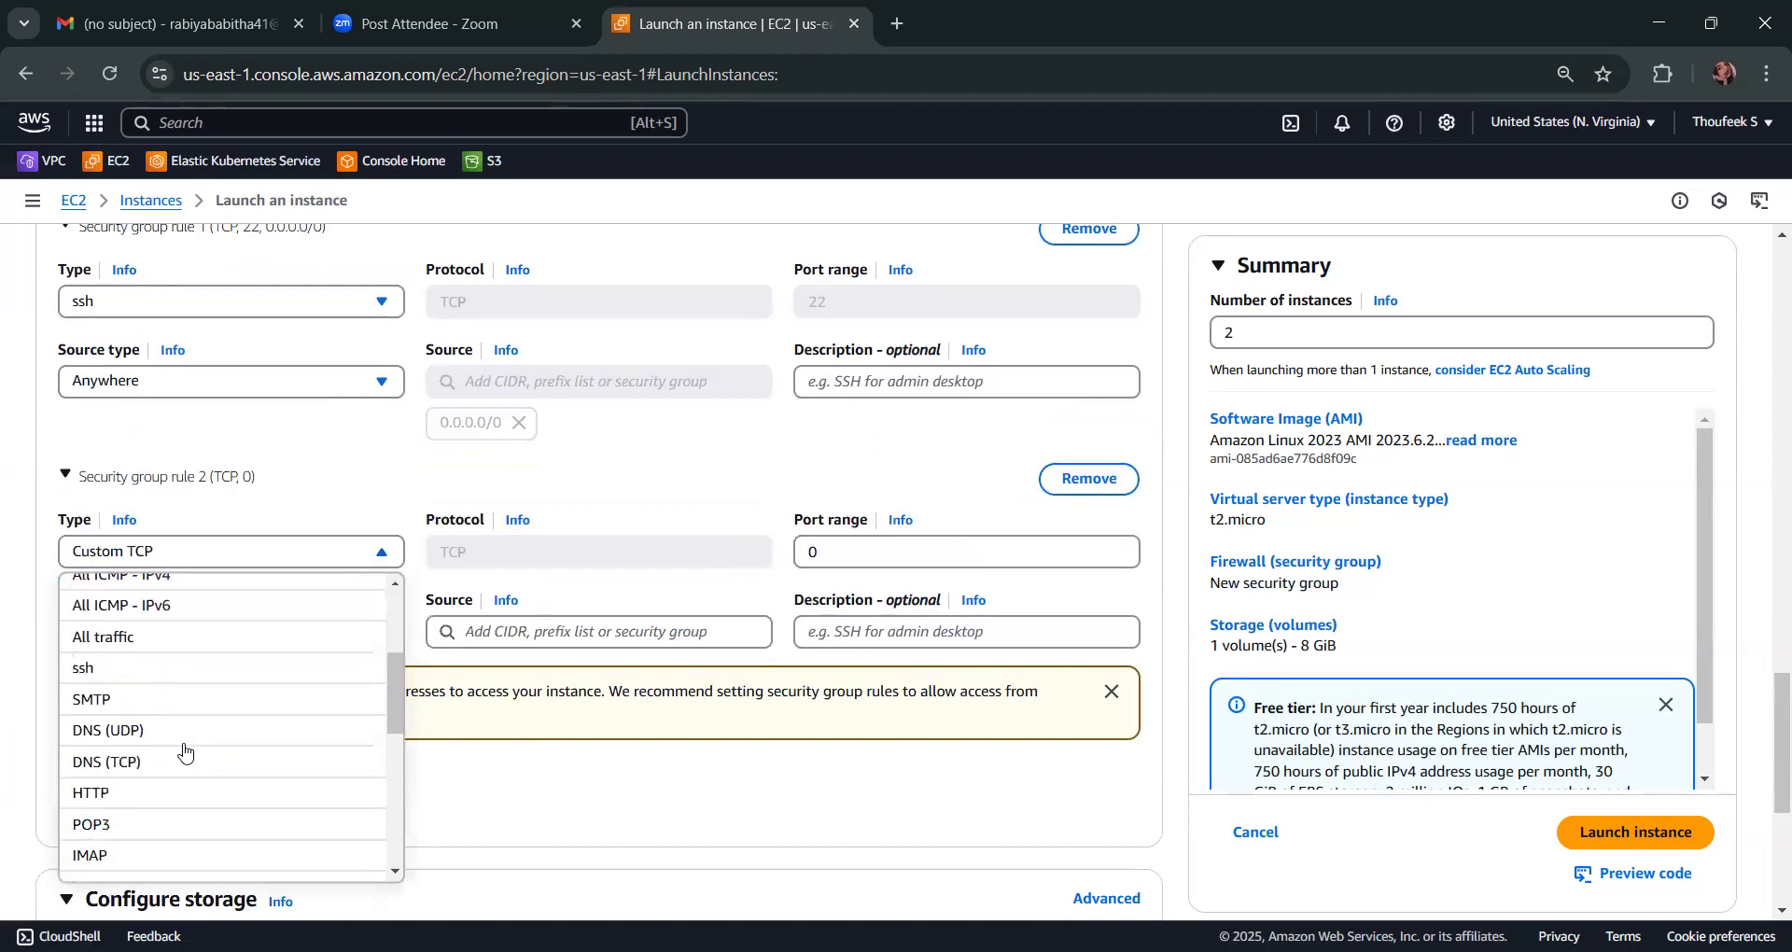
click(201, 795)
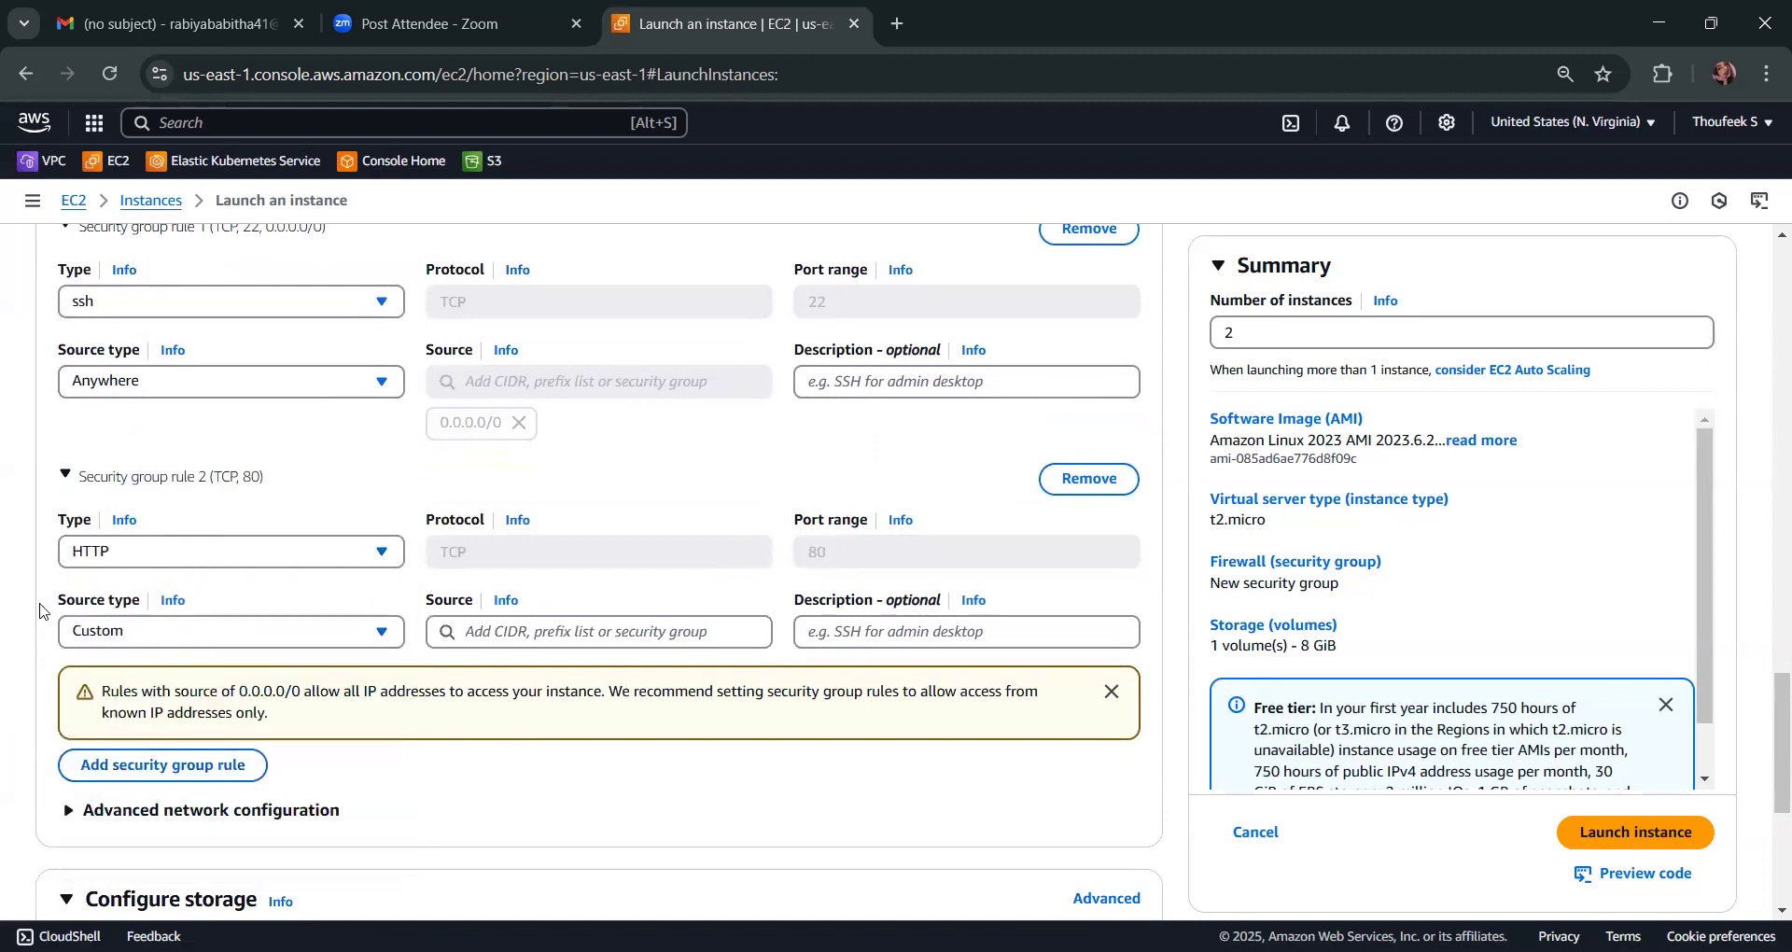
drag(57, 599, 149, 613)
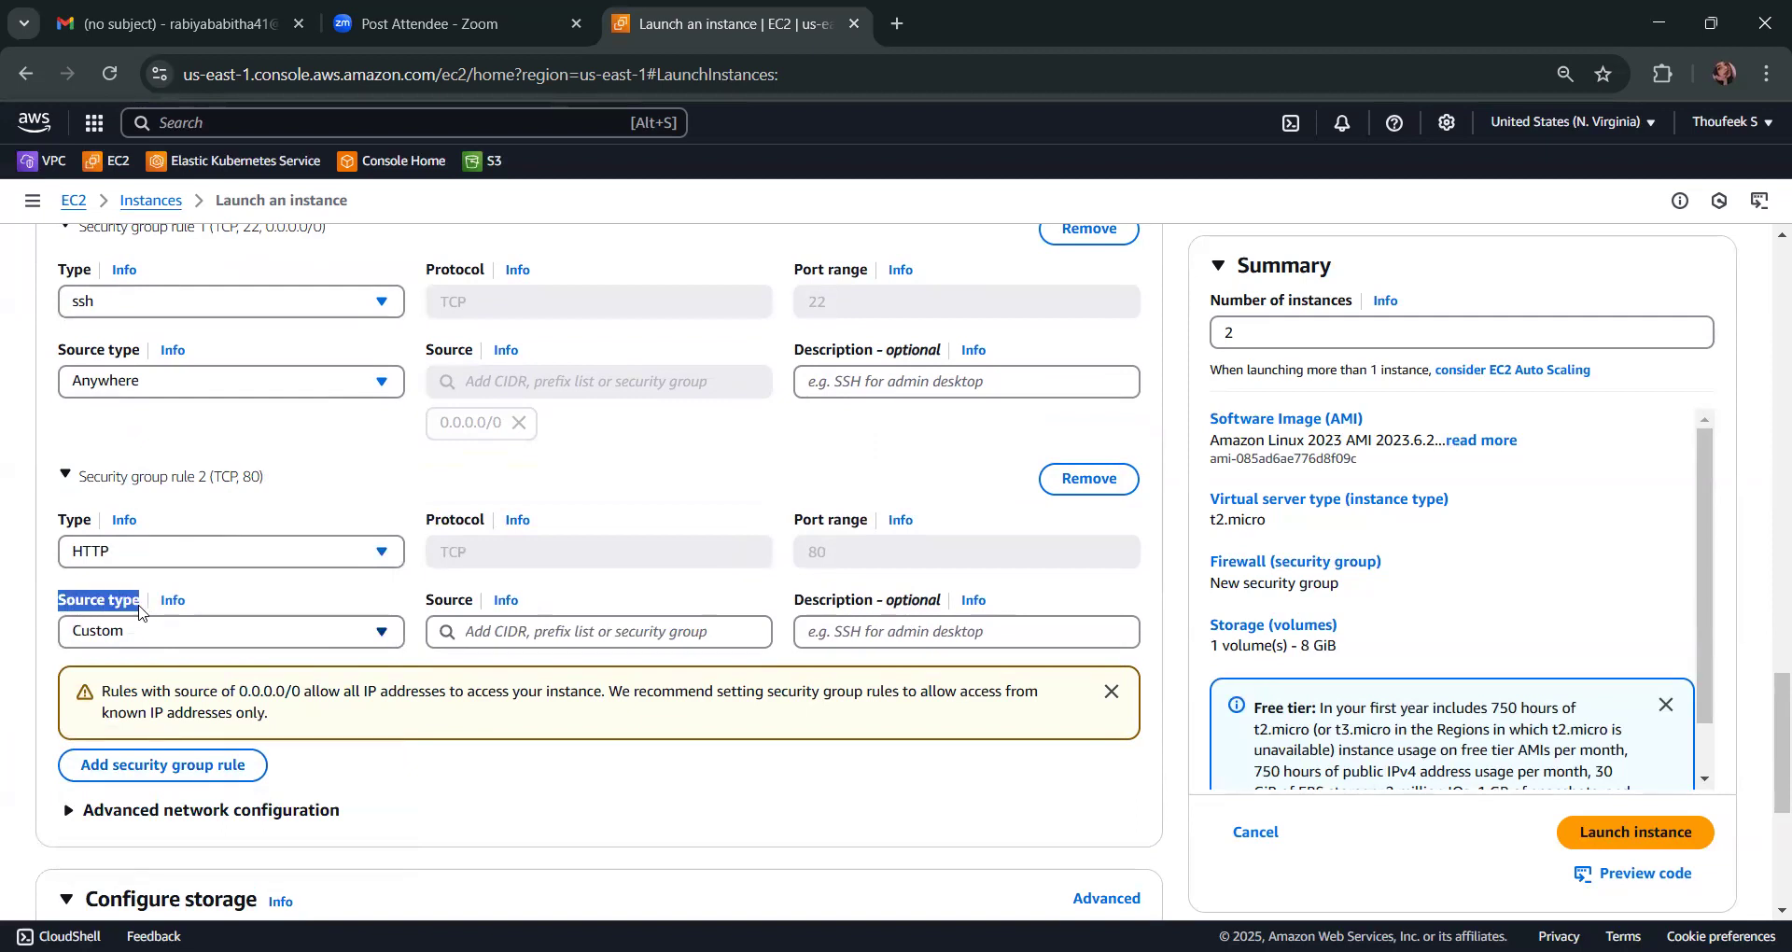
click(381, 636)
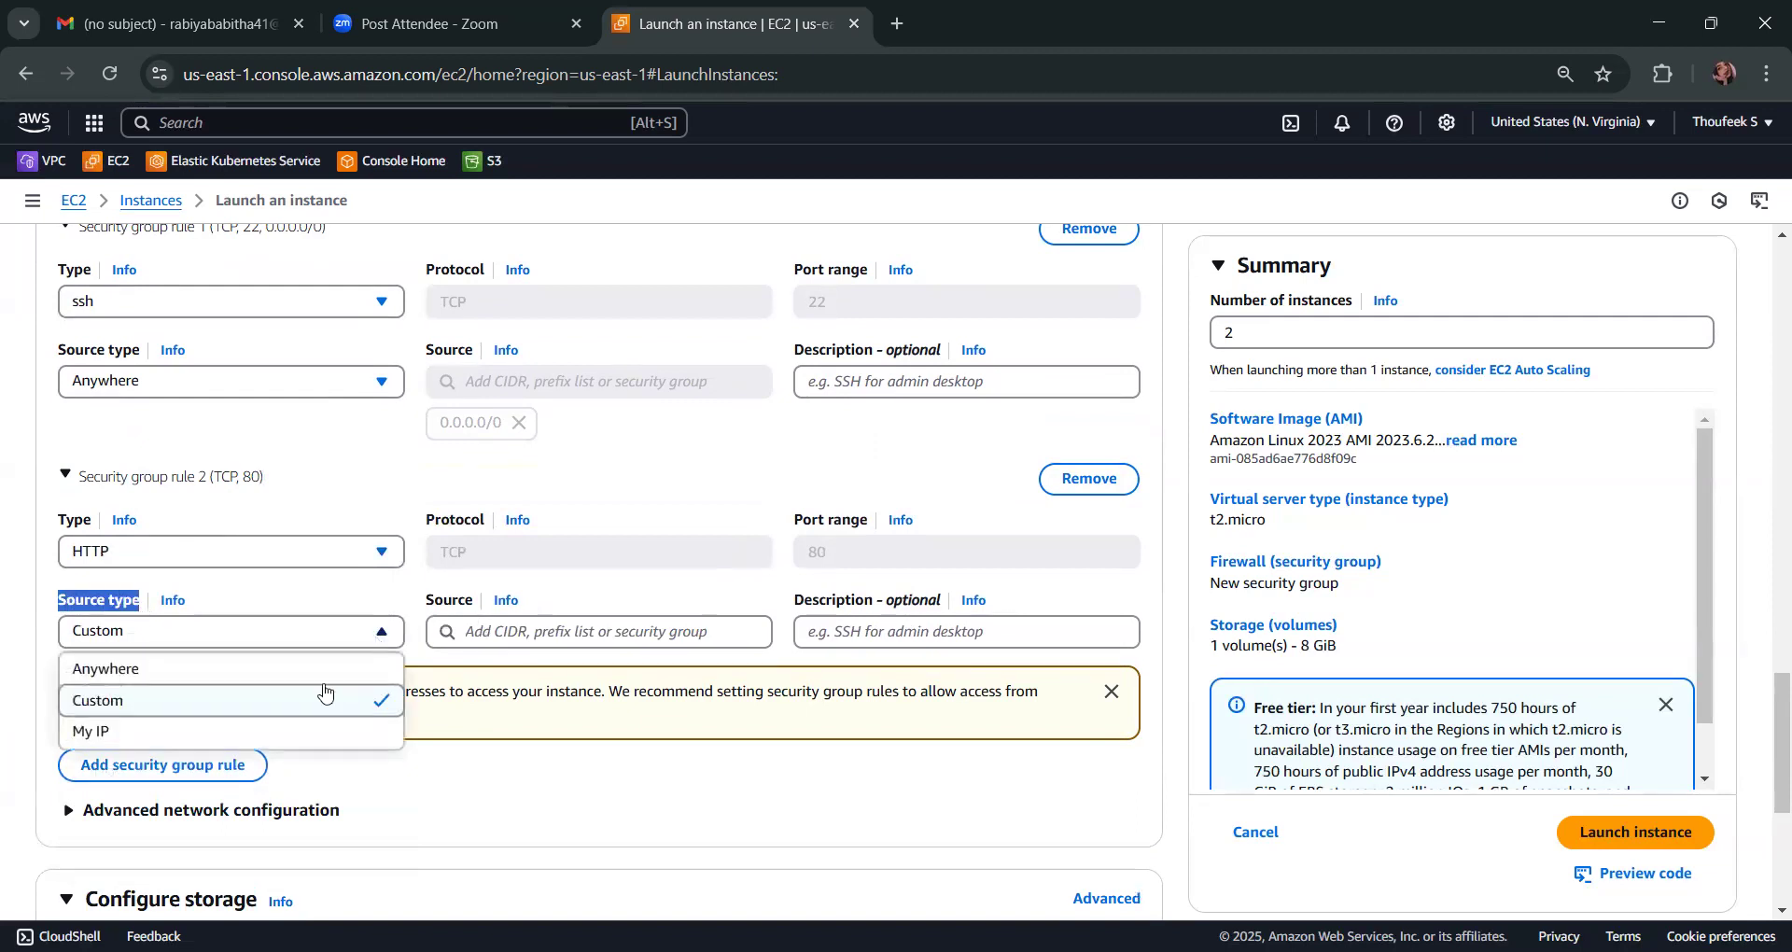
click(273, 674)
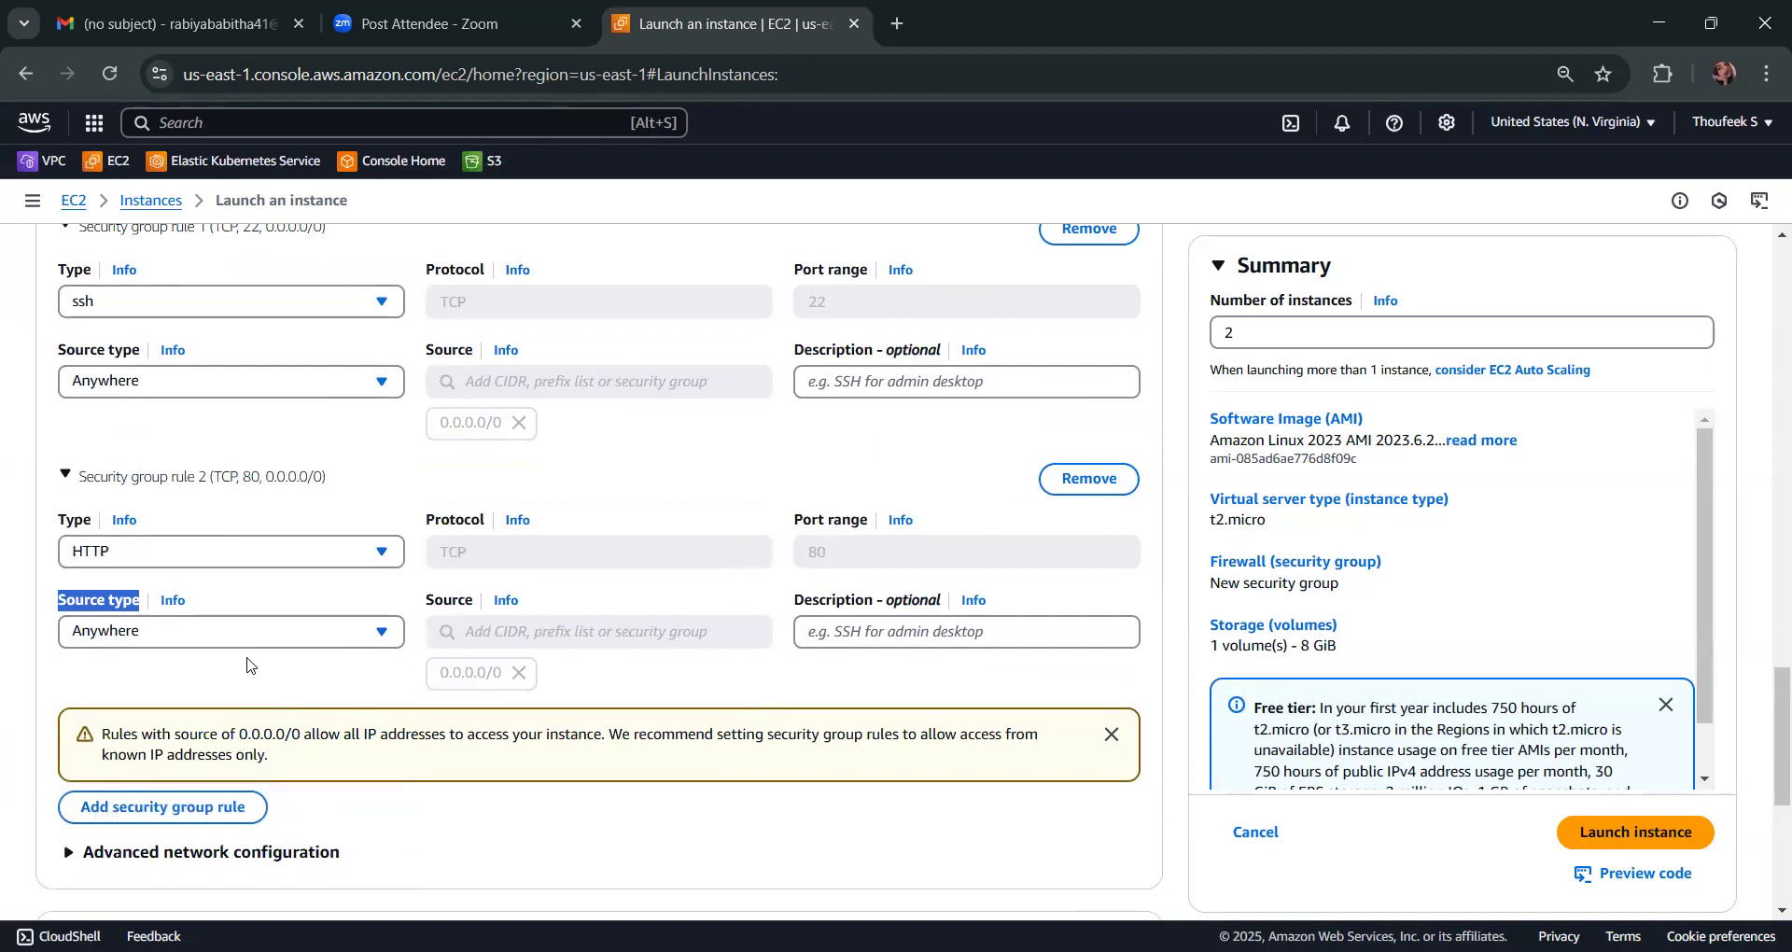
click(234, 658)
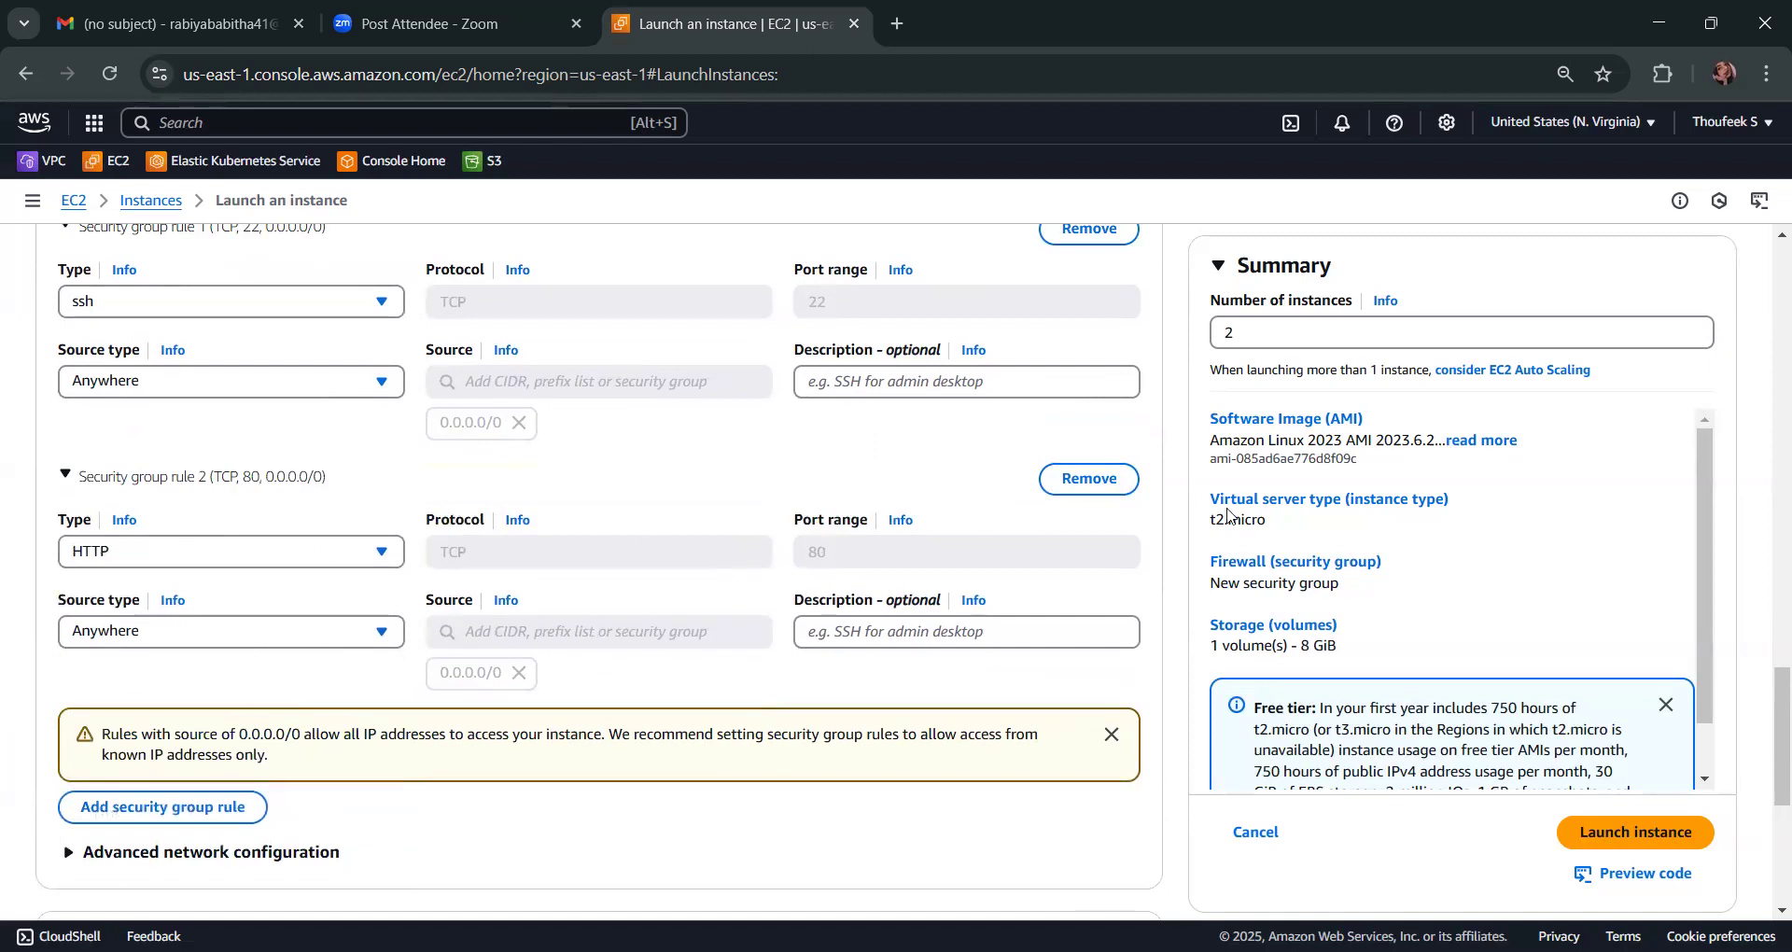
Launch the two configured instances and expand the launch details.
scroll(754, 574, down, 5)
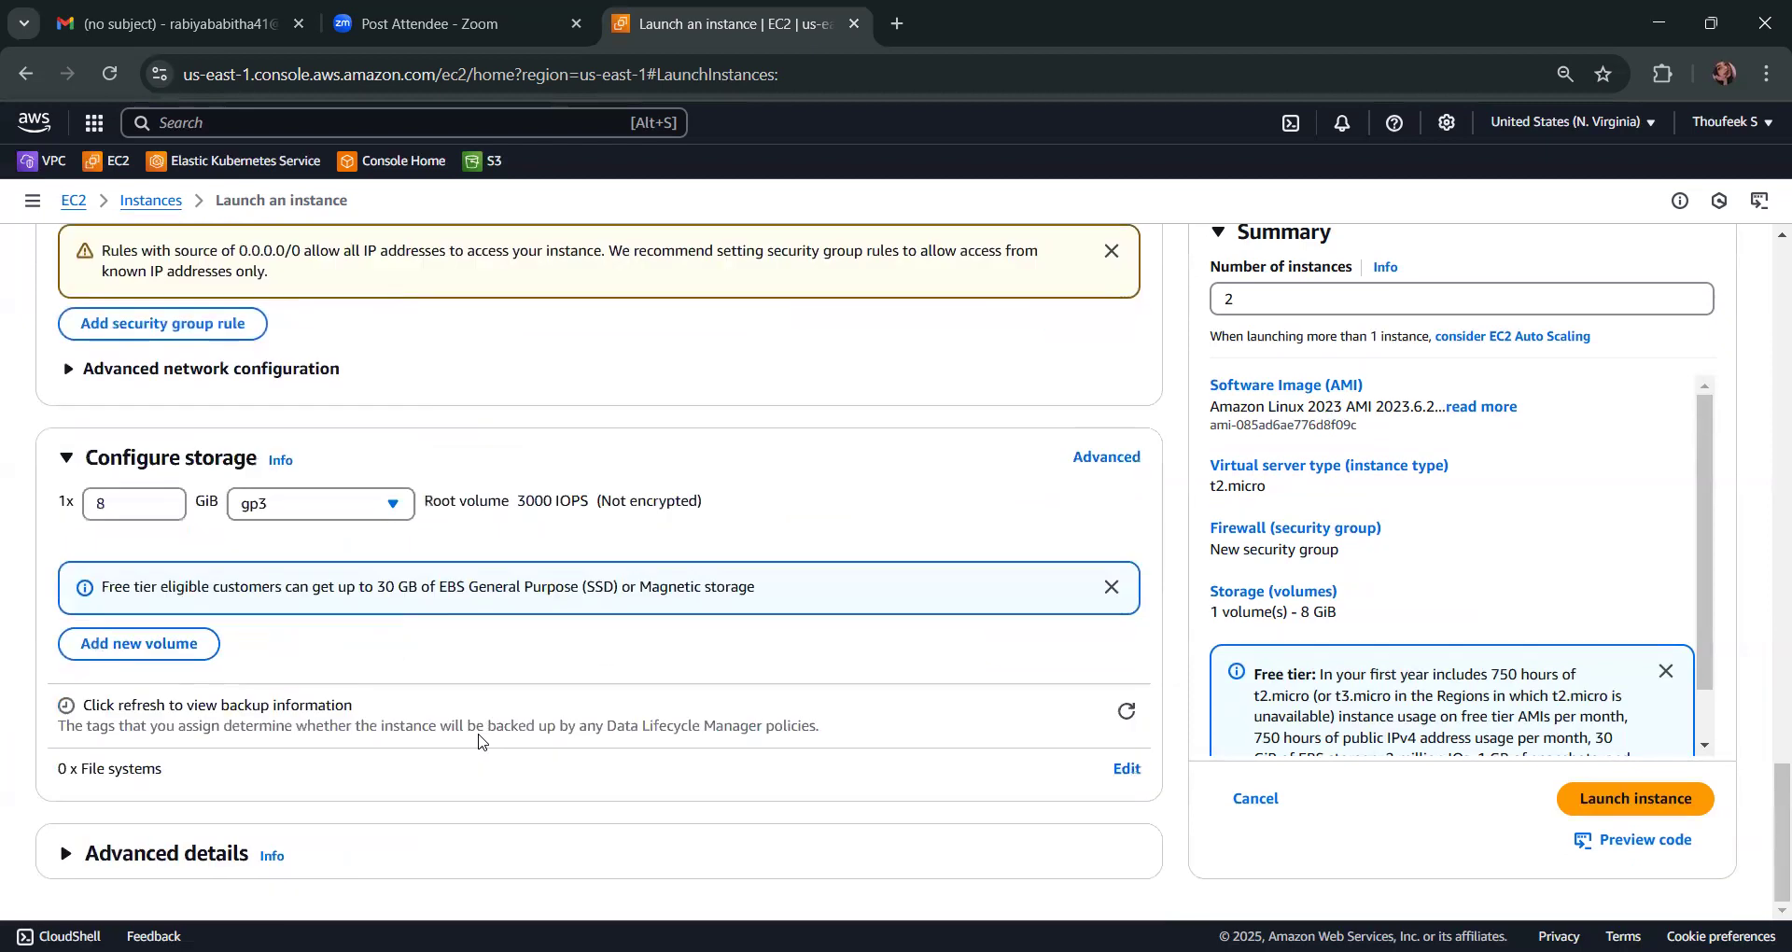
scroll(1634, 775, up, 4)
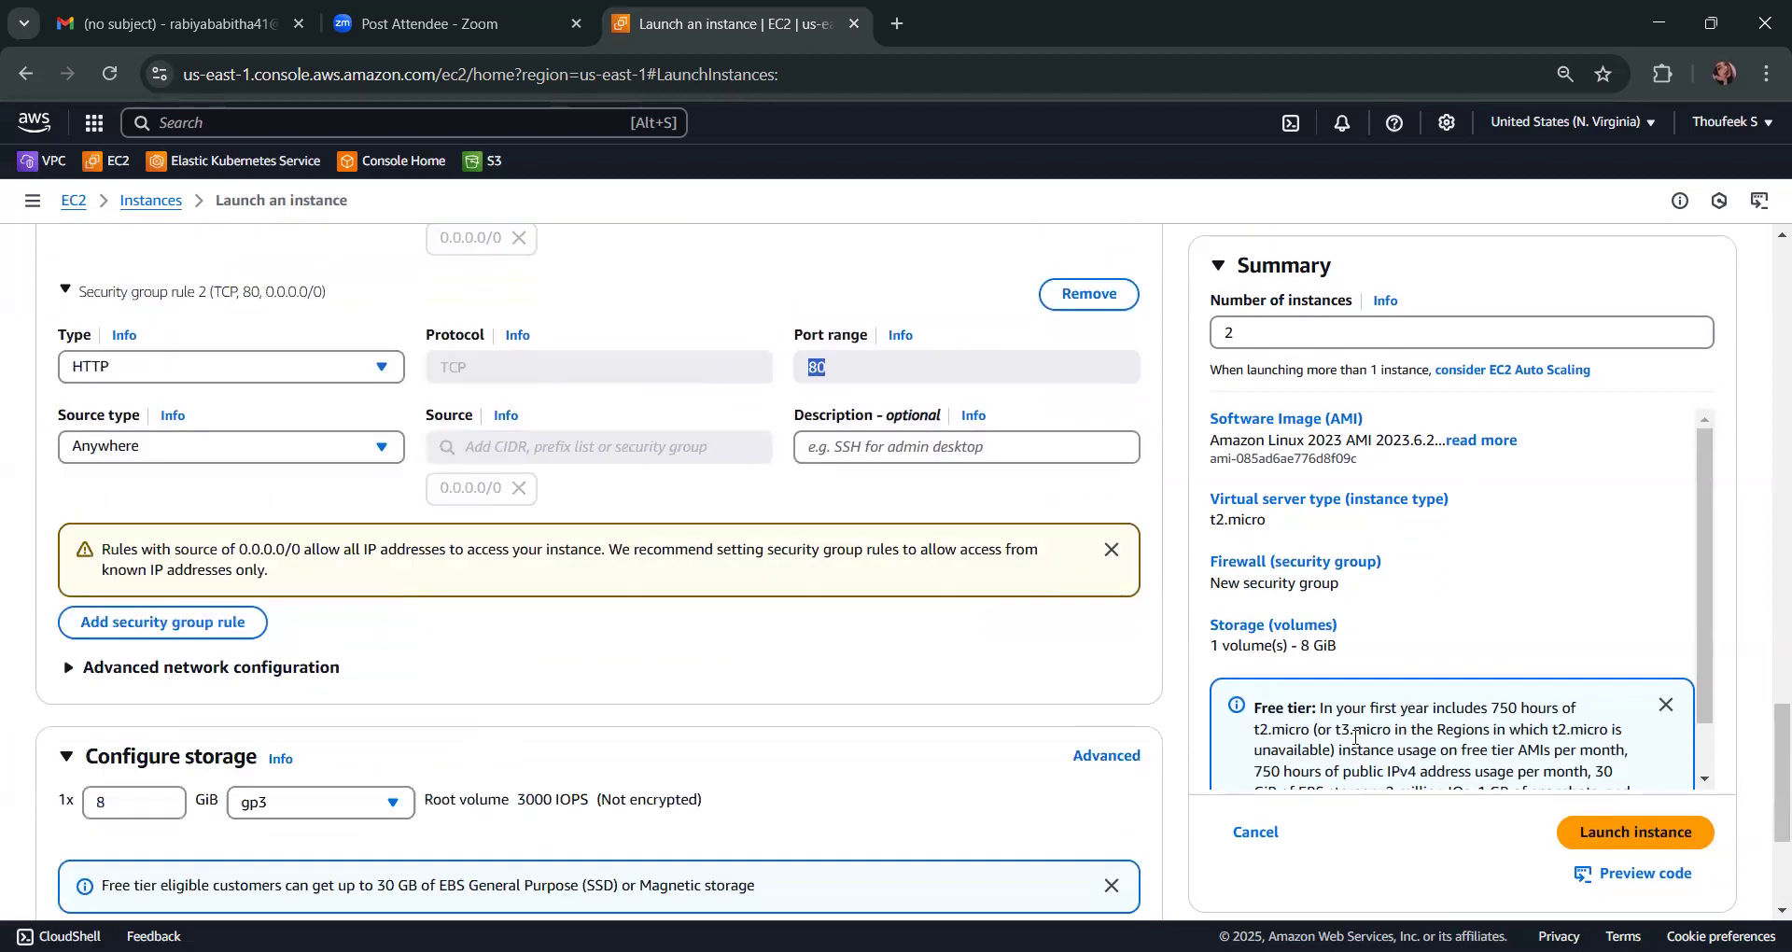
click(1655, 839)
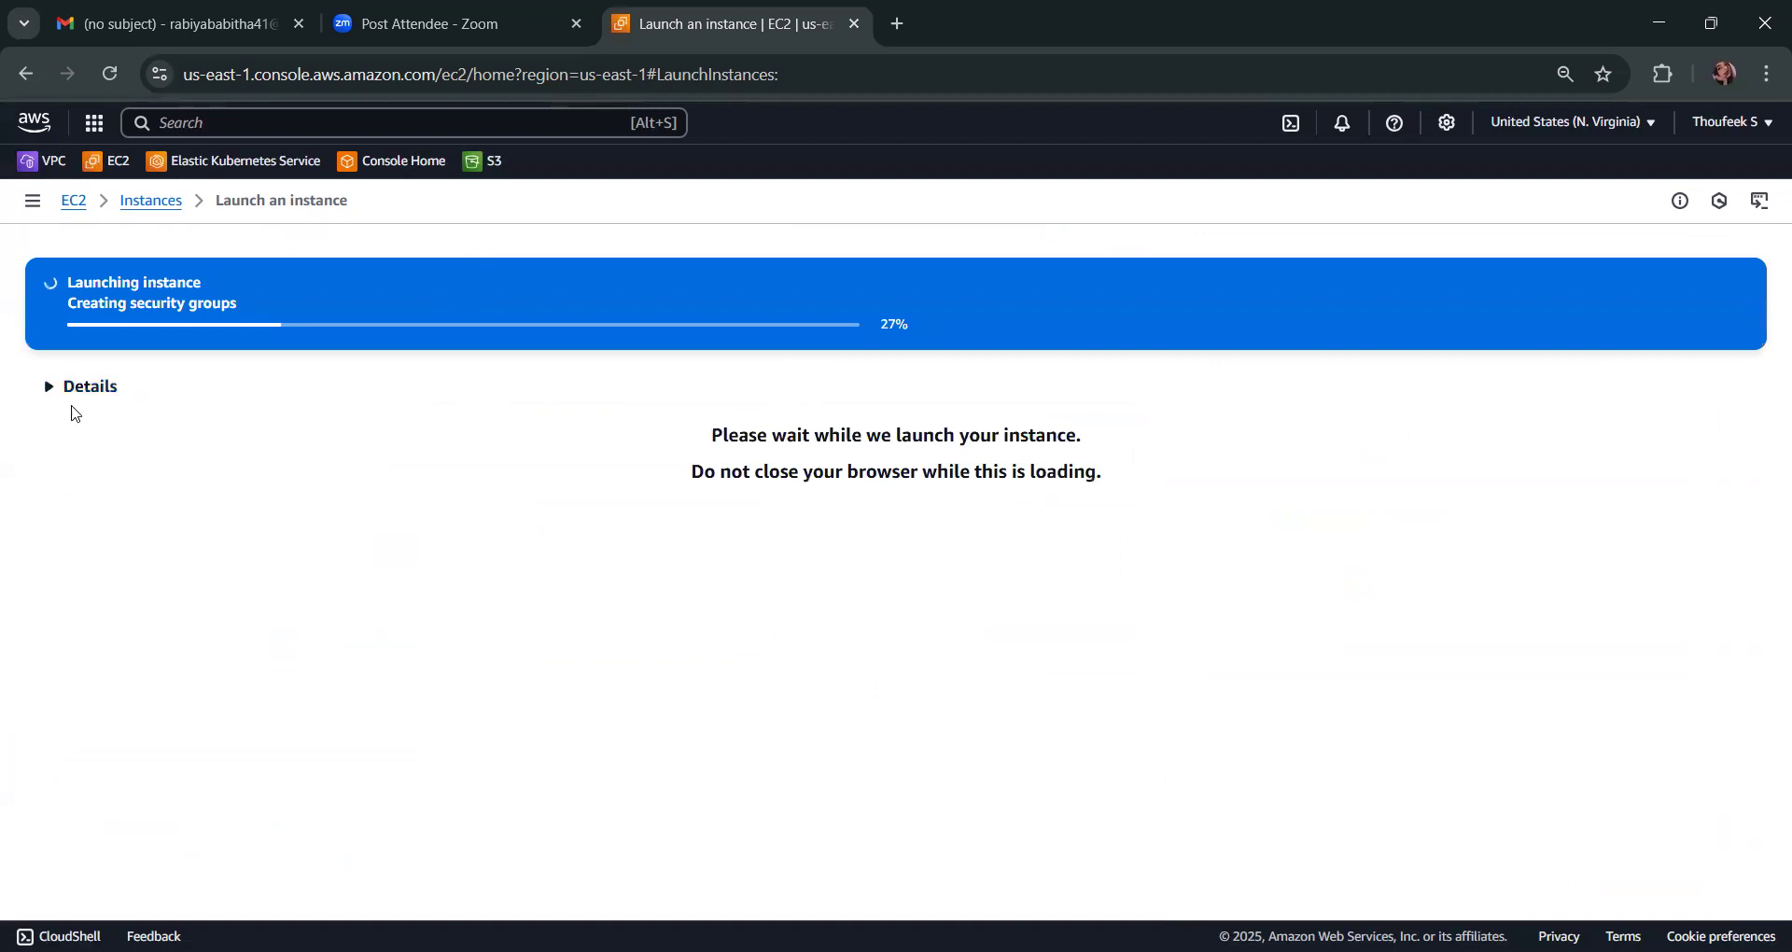
click(75, 388)
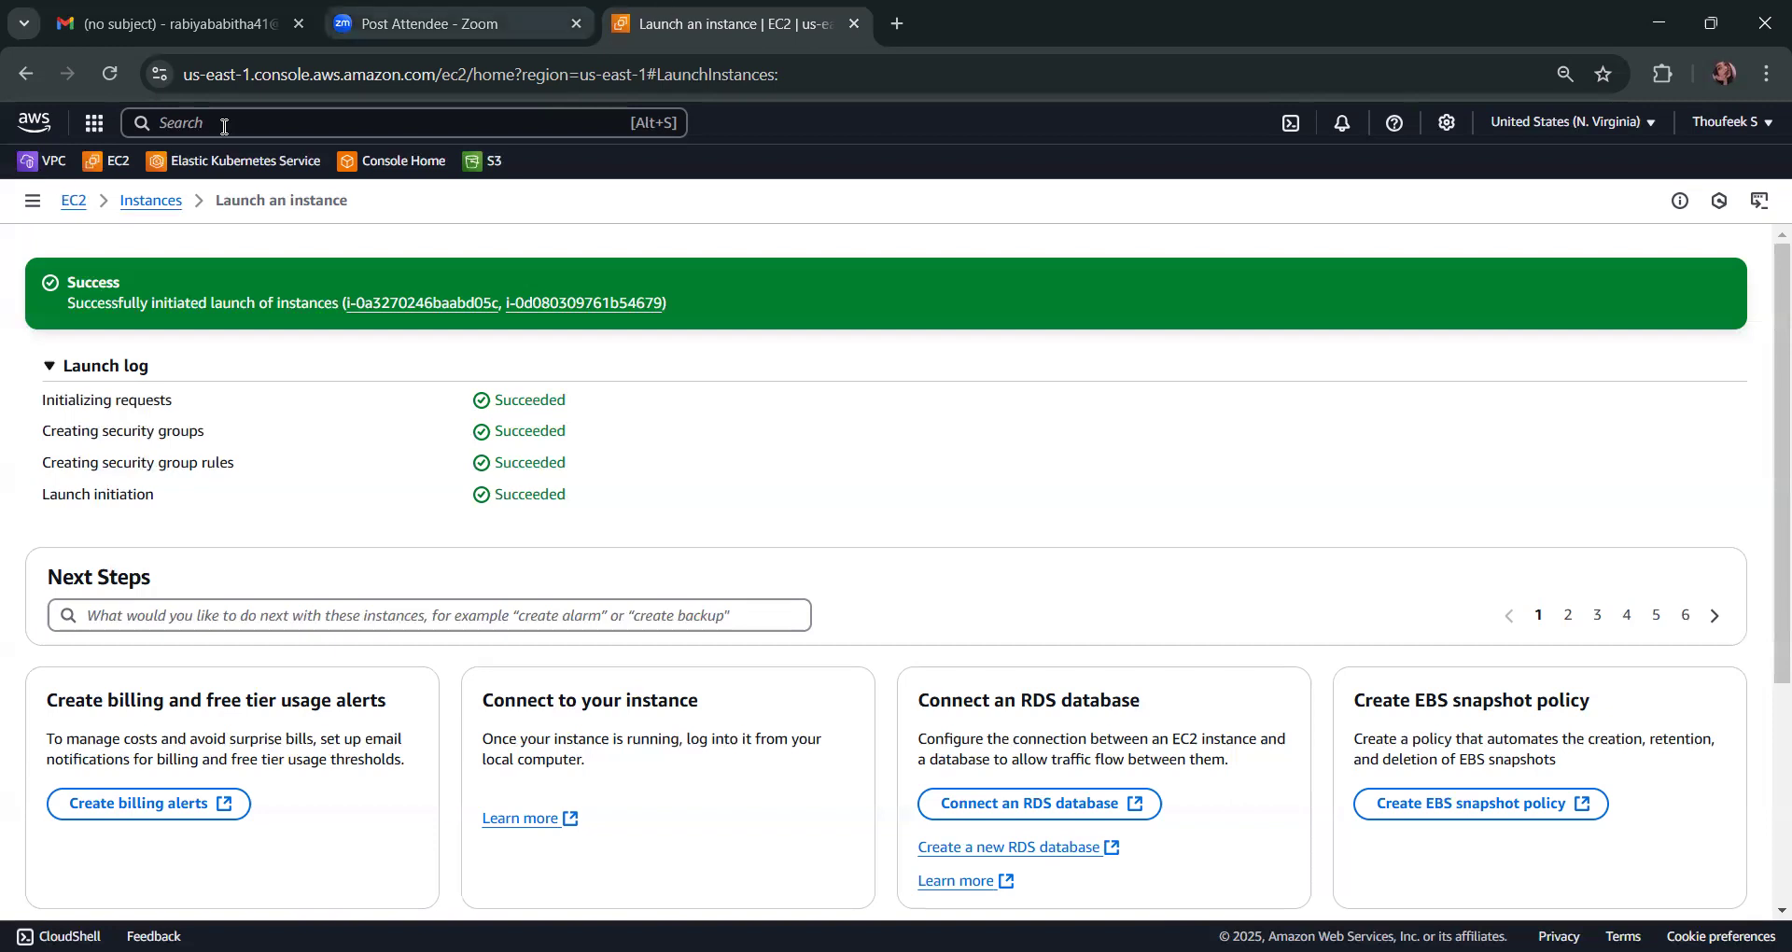
Select both newly launched instances in the instances list and terminate them.
click(151, 200)
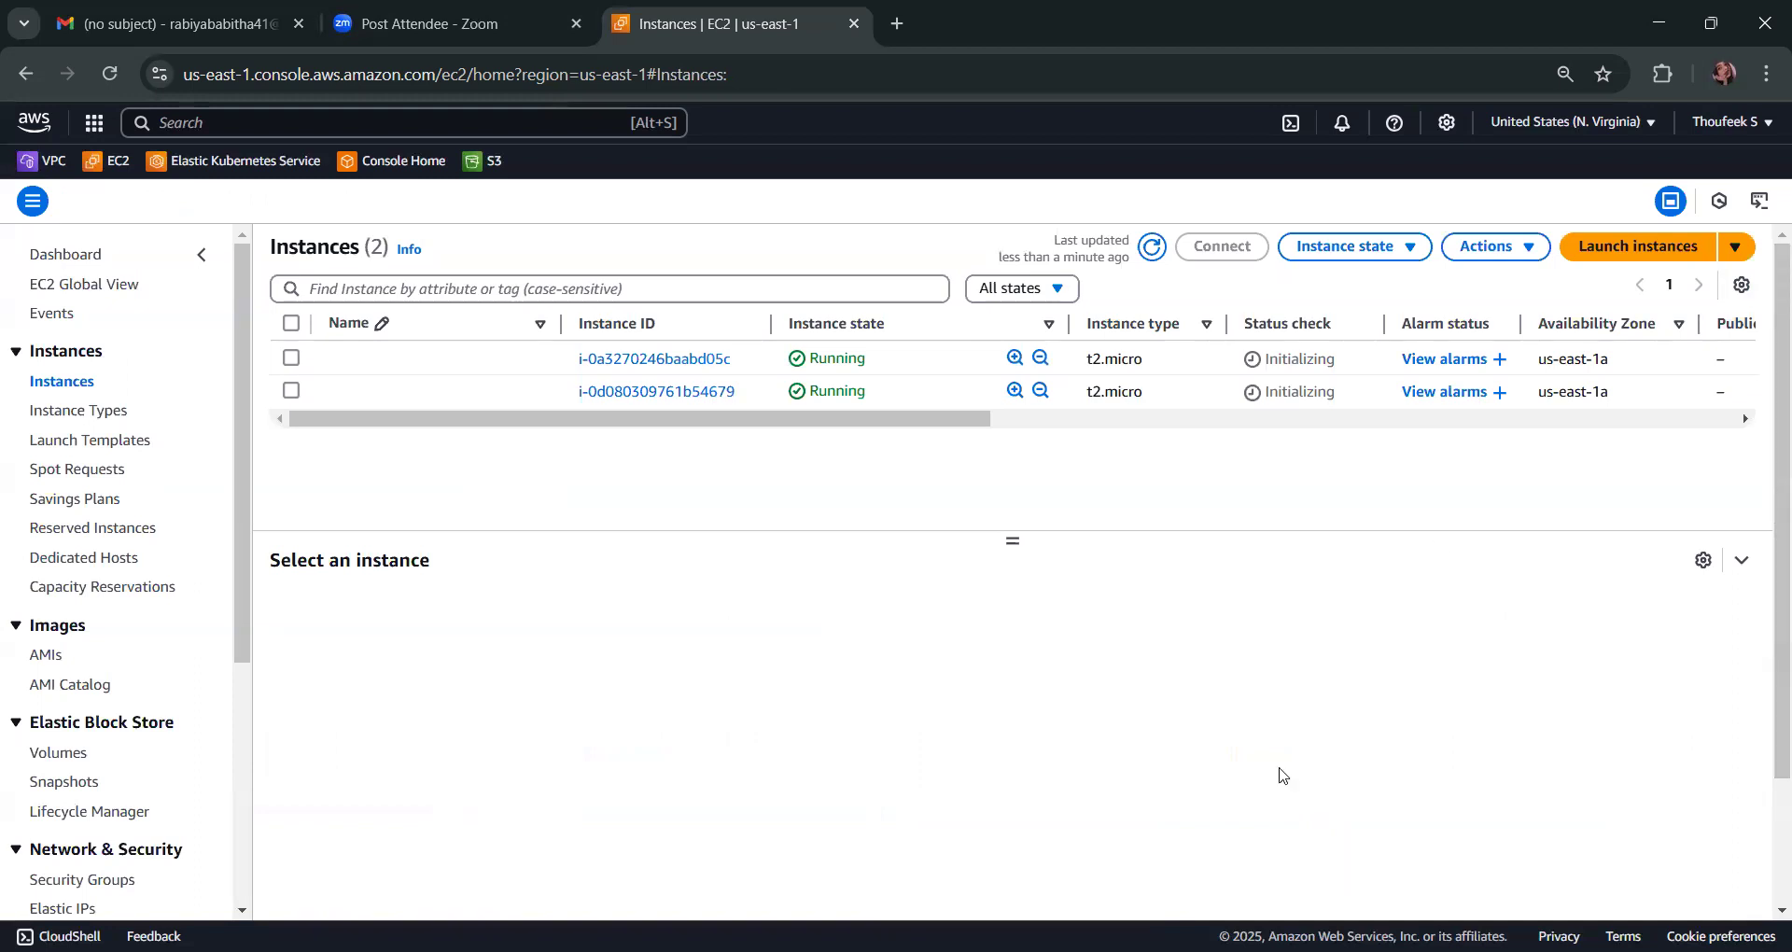
click(291, 323)
click(1343, 248)
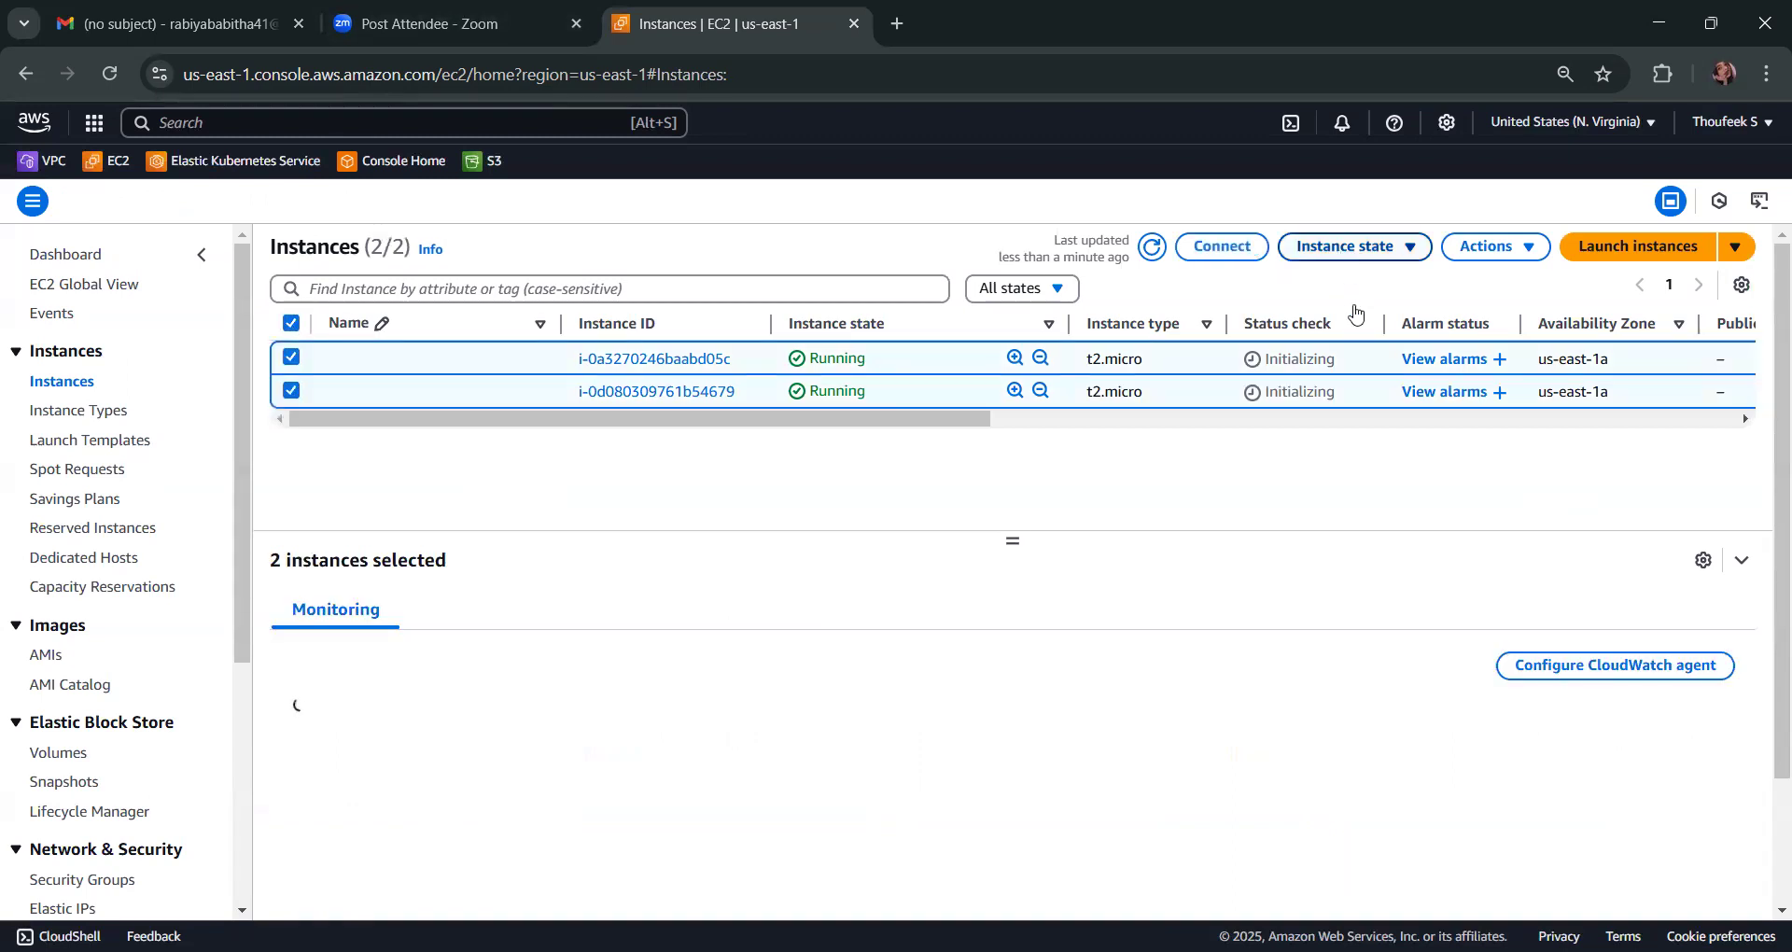
click(1365, 411)
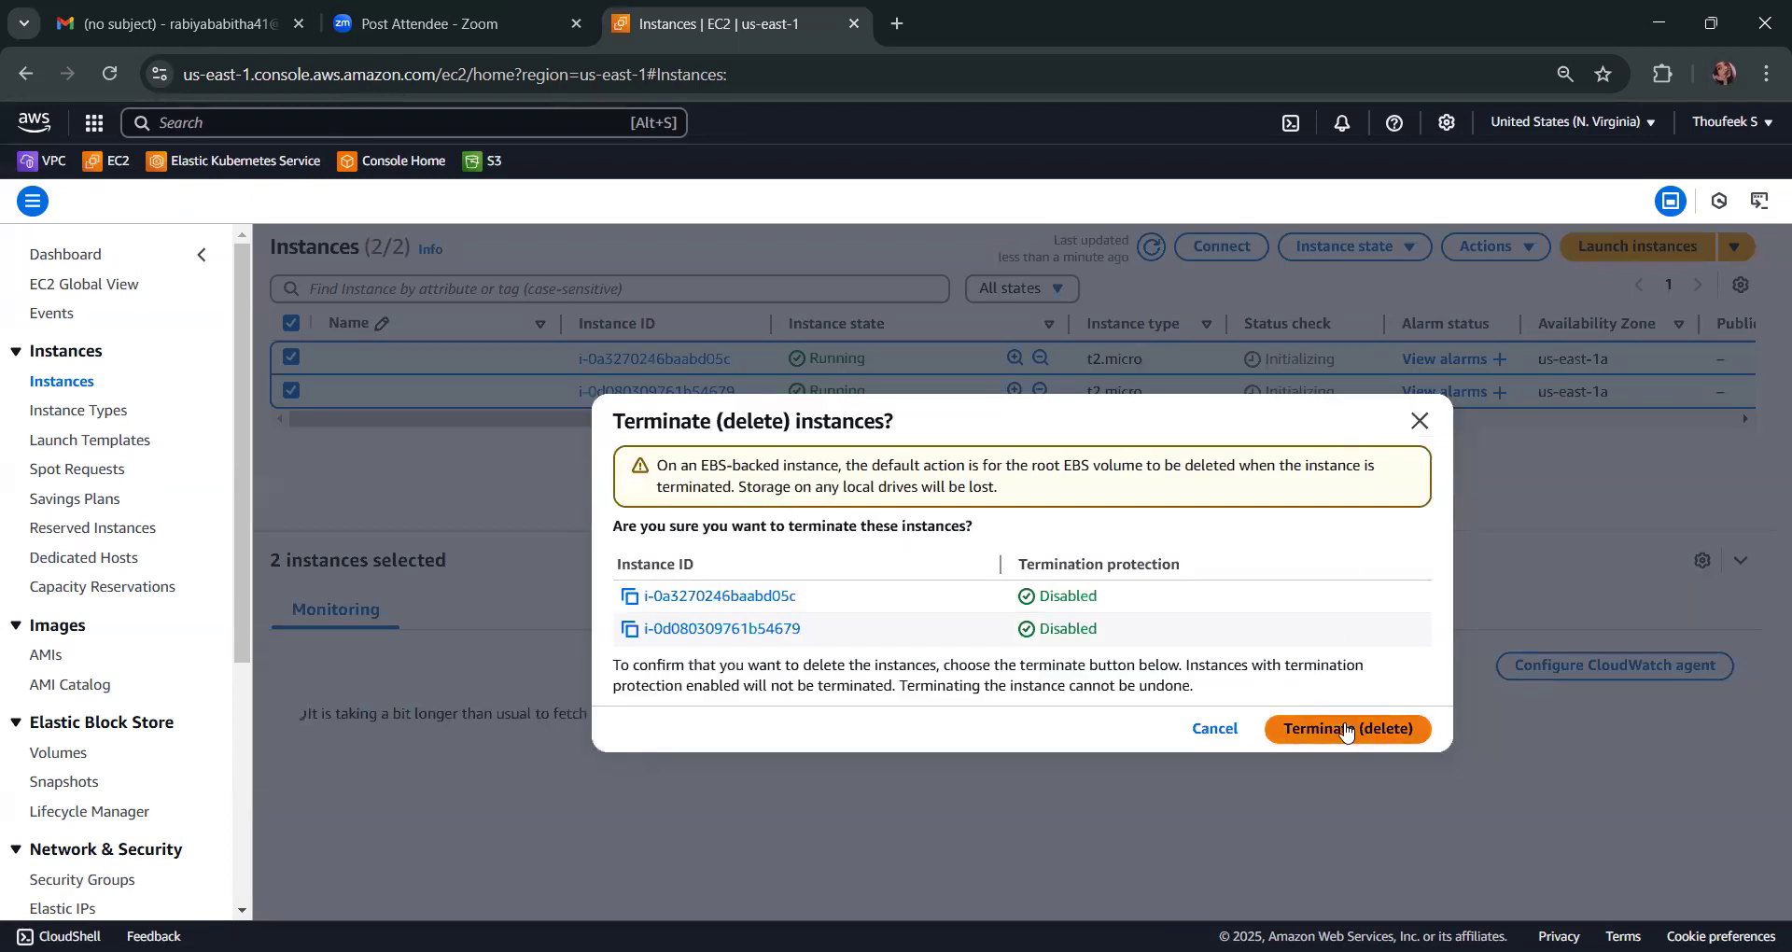
click(1346, 730)
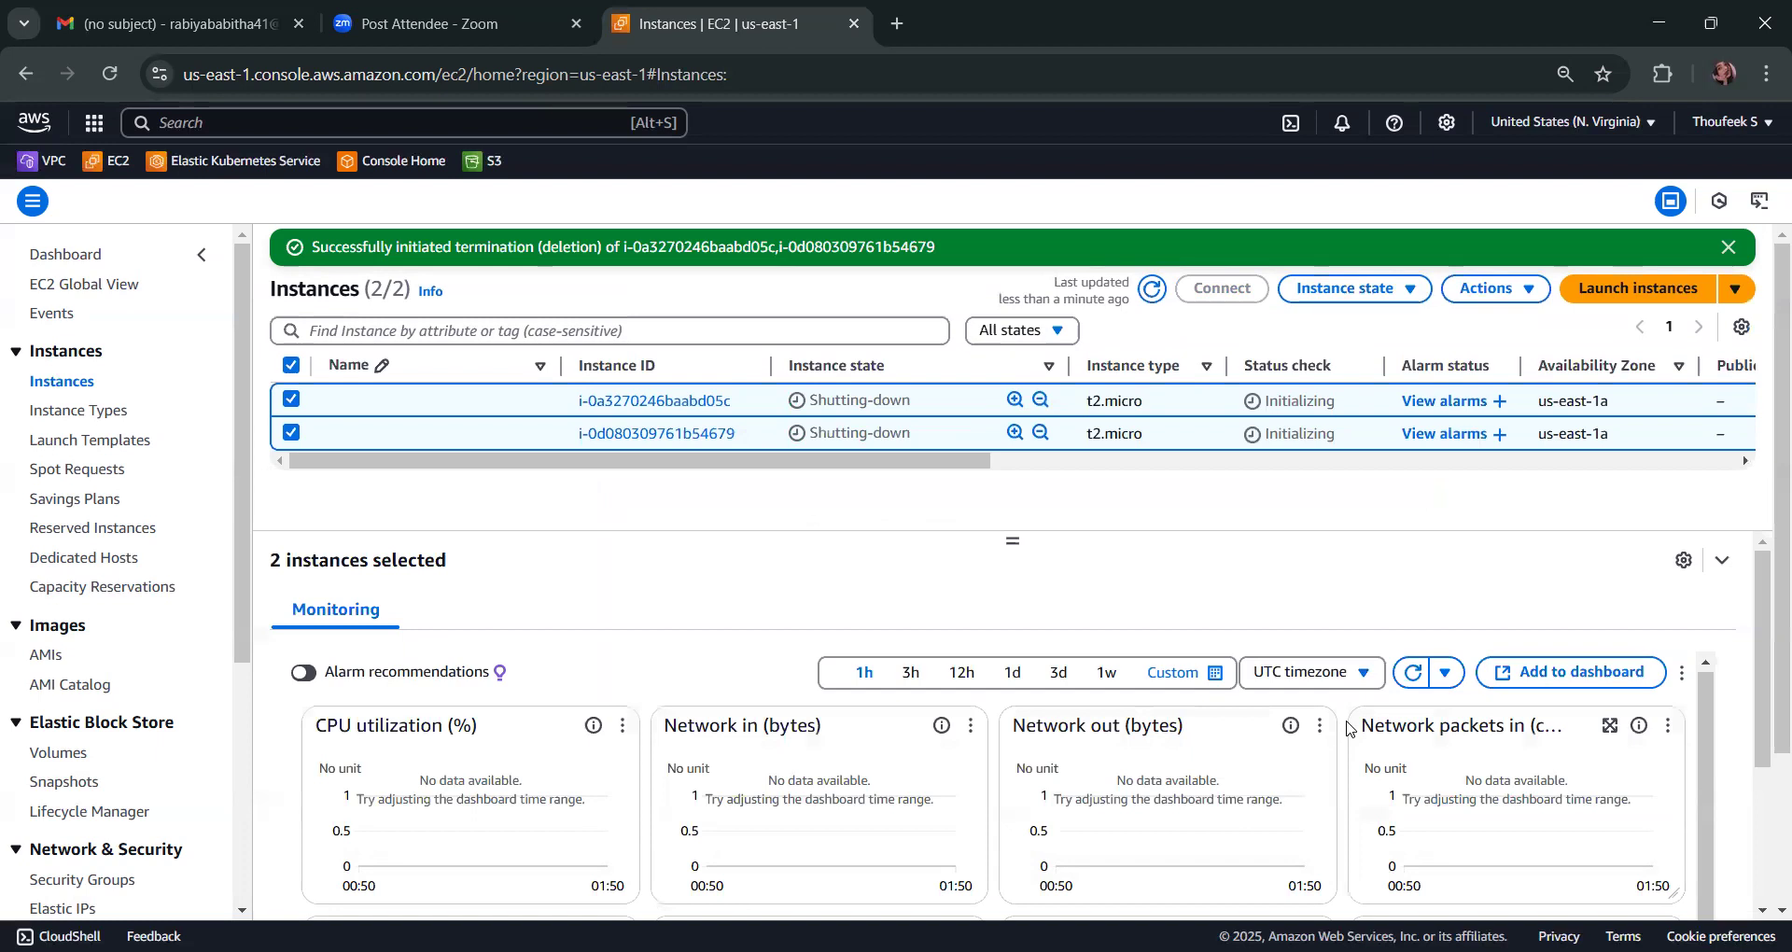
Begin another EC2 instance launch with the number of instances set to 2.
click(1622, 281)
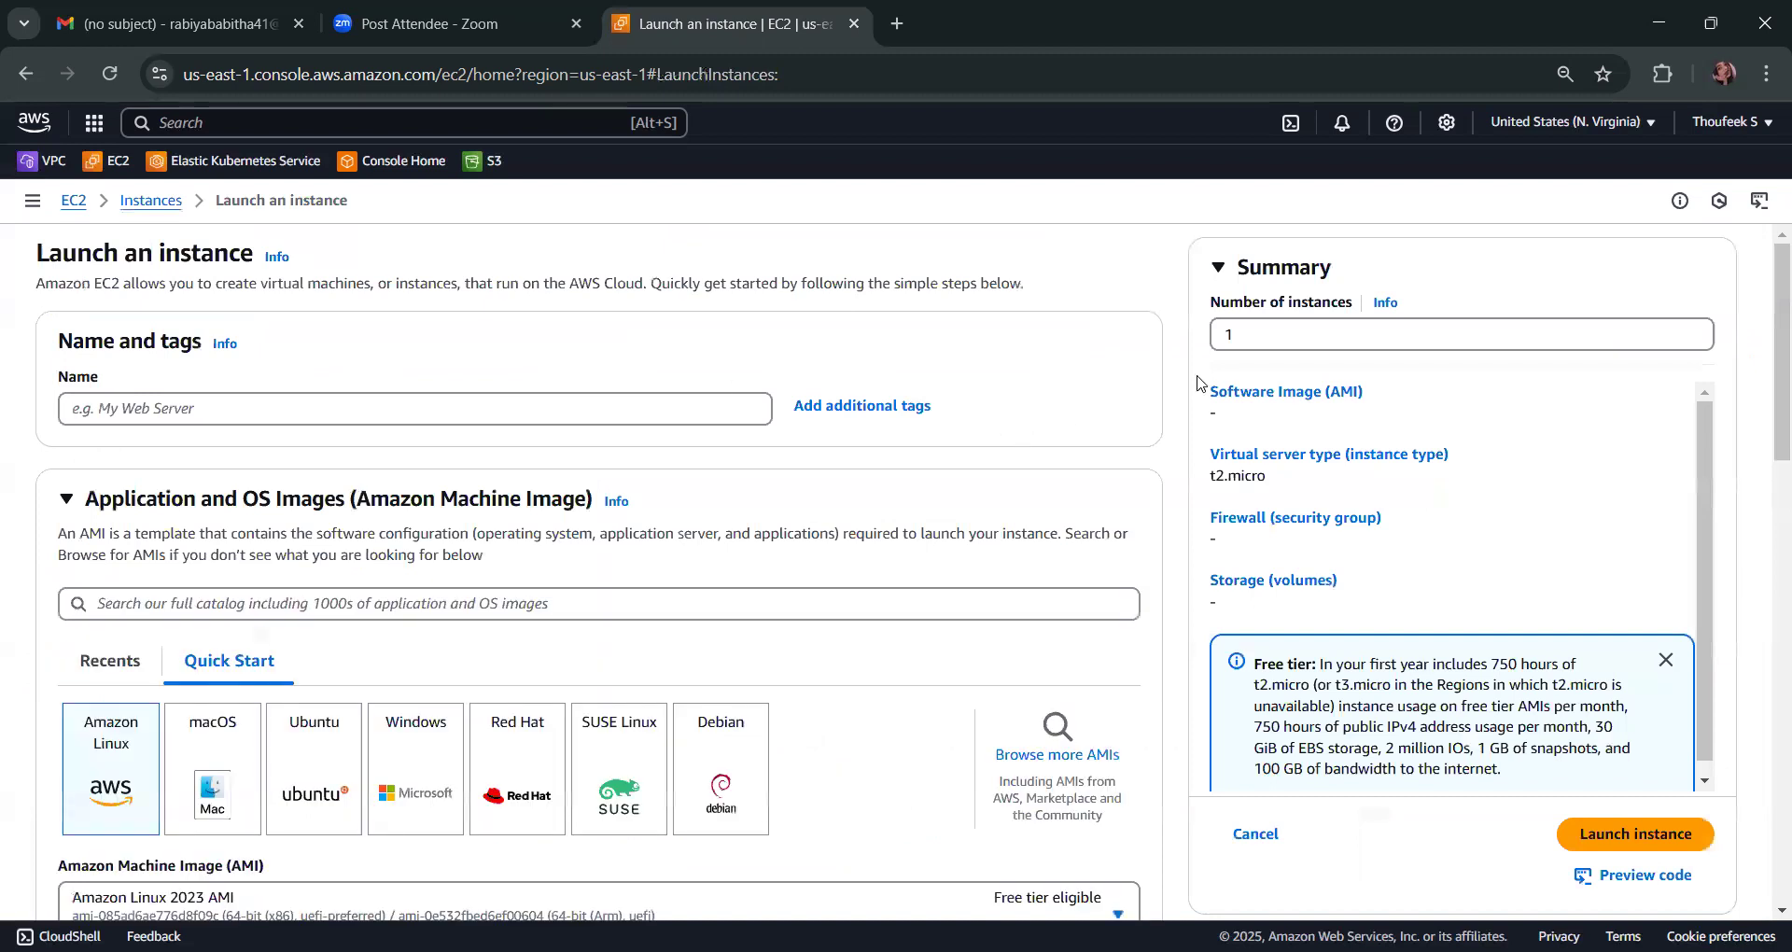
click(1256, 332)
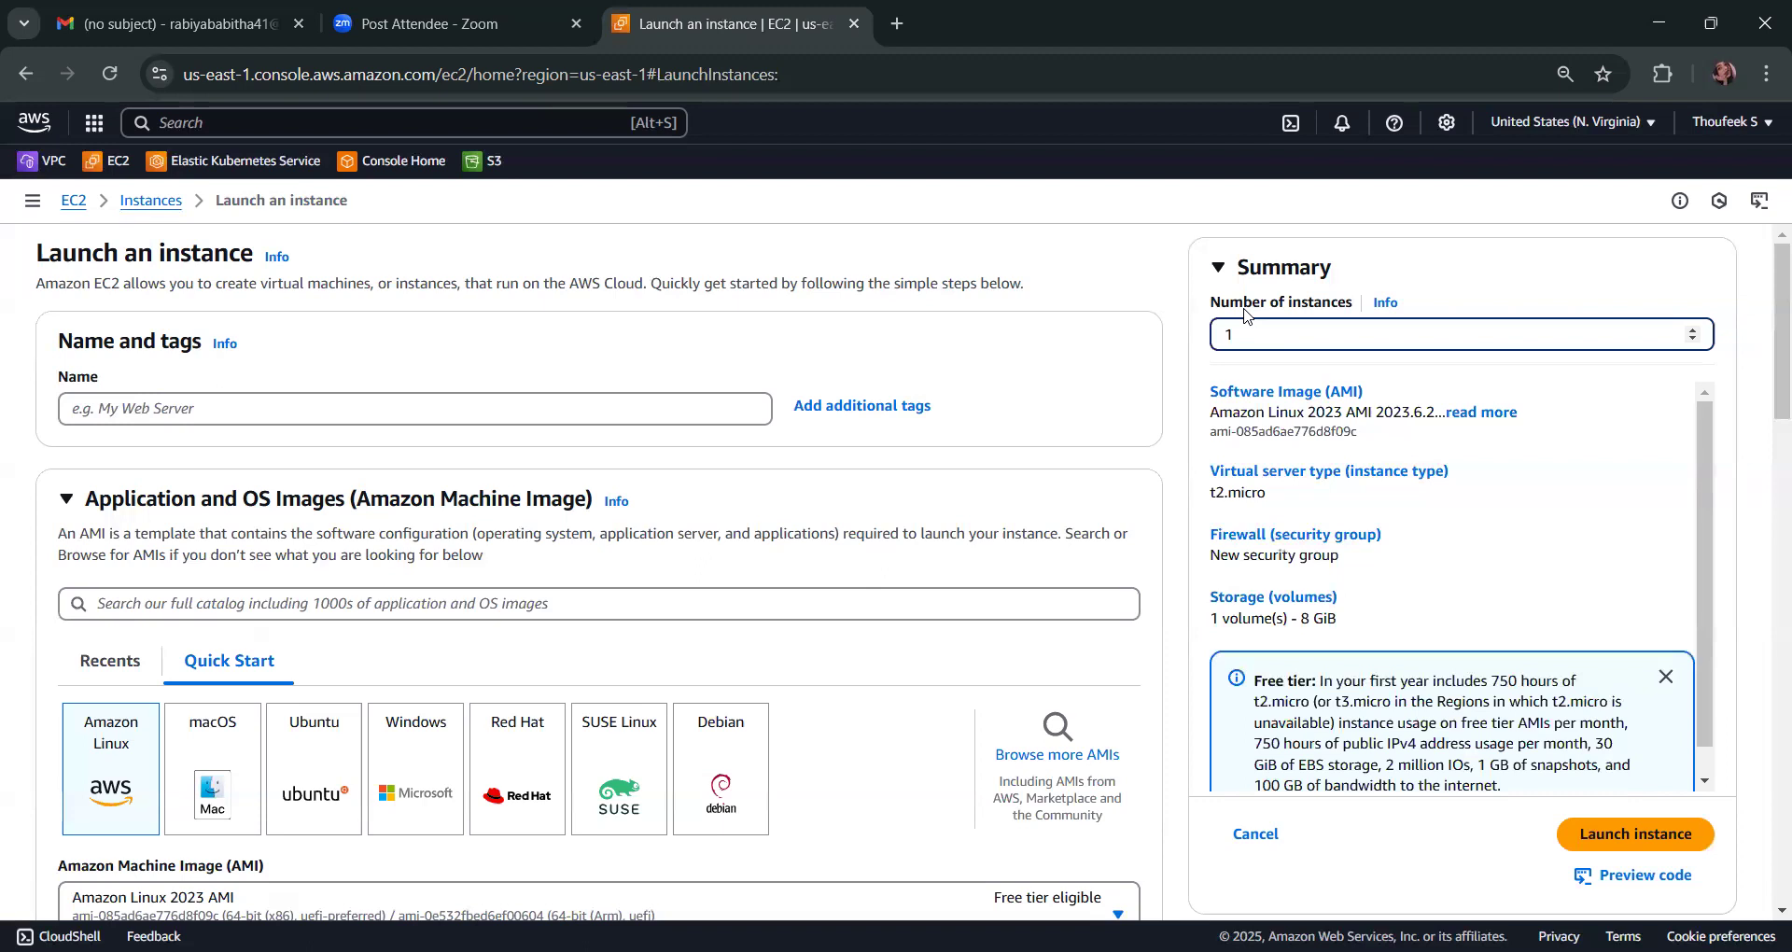
key(BackSpace)
text(2)
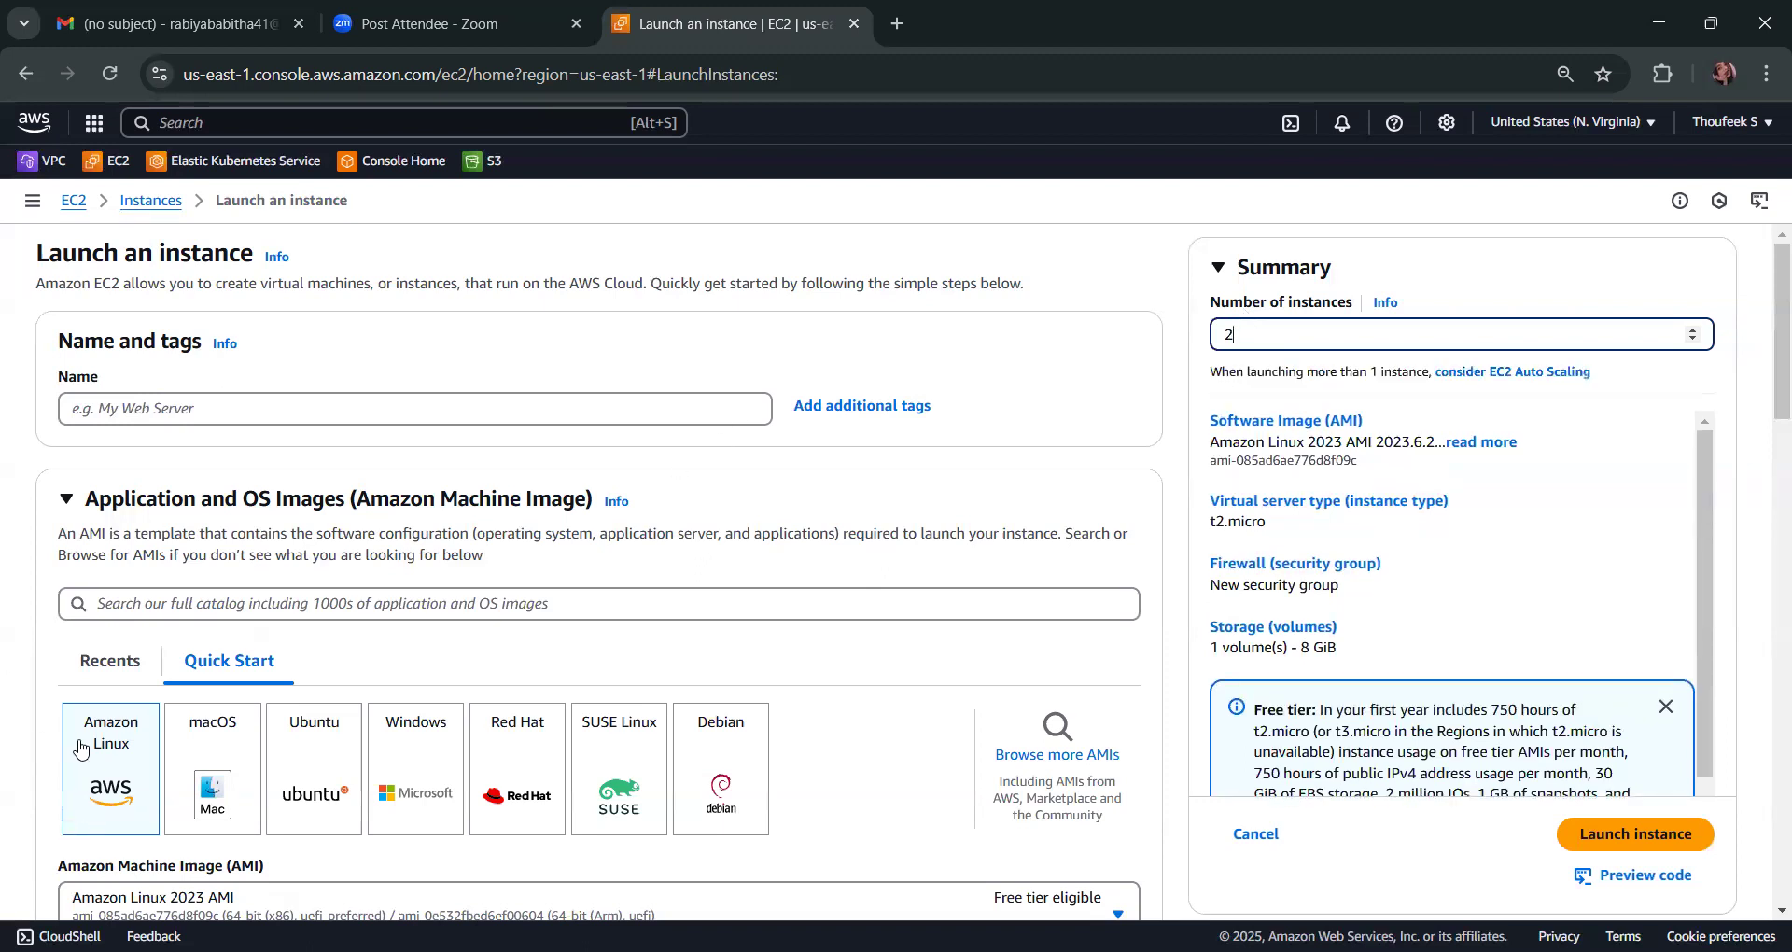
scroll(84, 752, down, 2)
scroll(82, 747, down, 3)
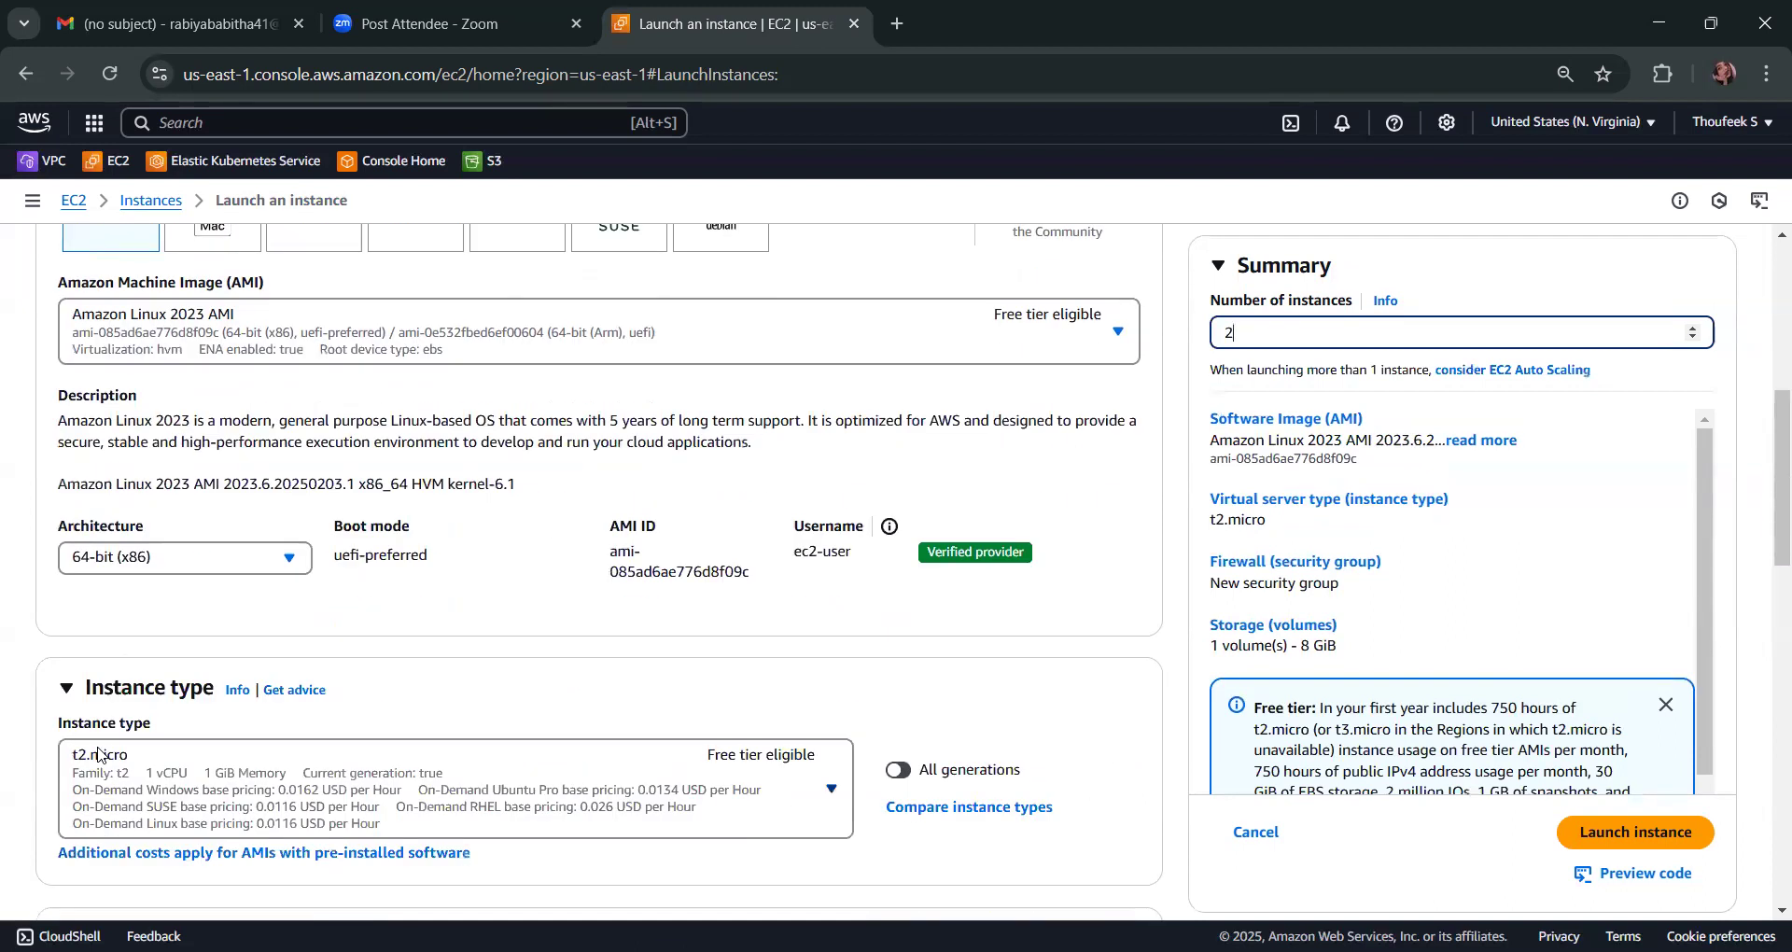
Select db as the login key pair for the new instances.
scroll(99, 754, down, 5)
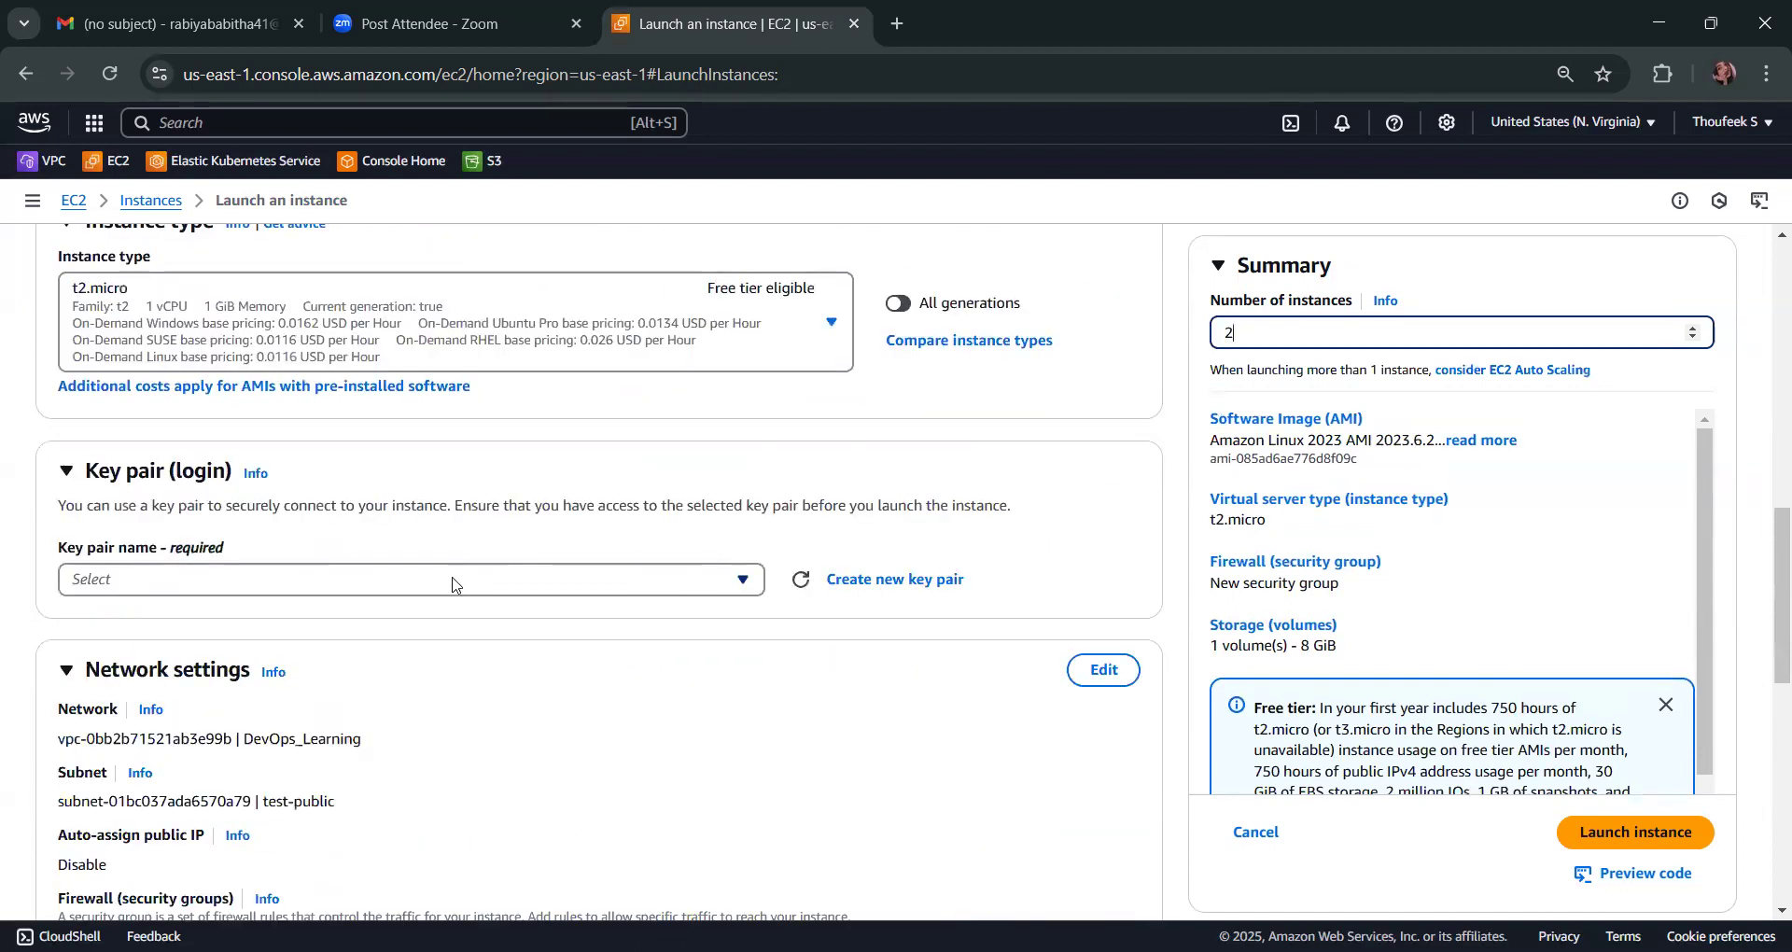
click(452, 585)
click(177, 692)
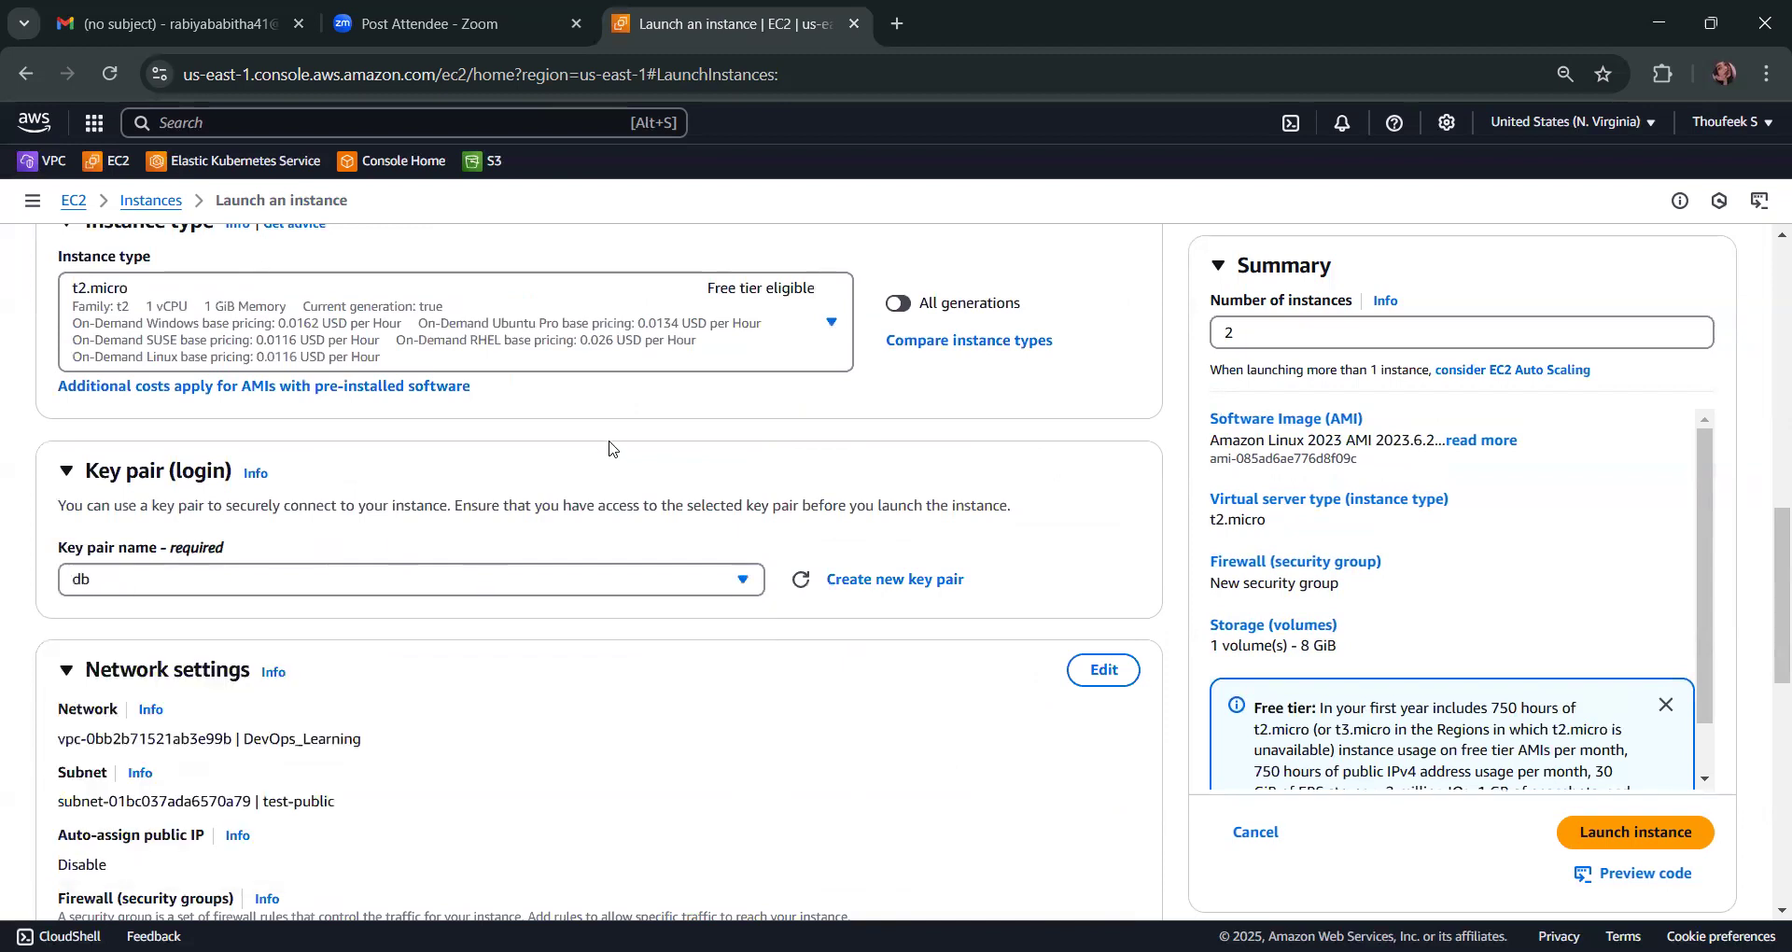
Open the network settings for editing and choose the Guruschool VPC.
scroll(609, 448, down, 1)
scroll(608, 448, down, 2)
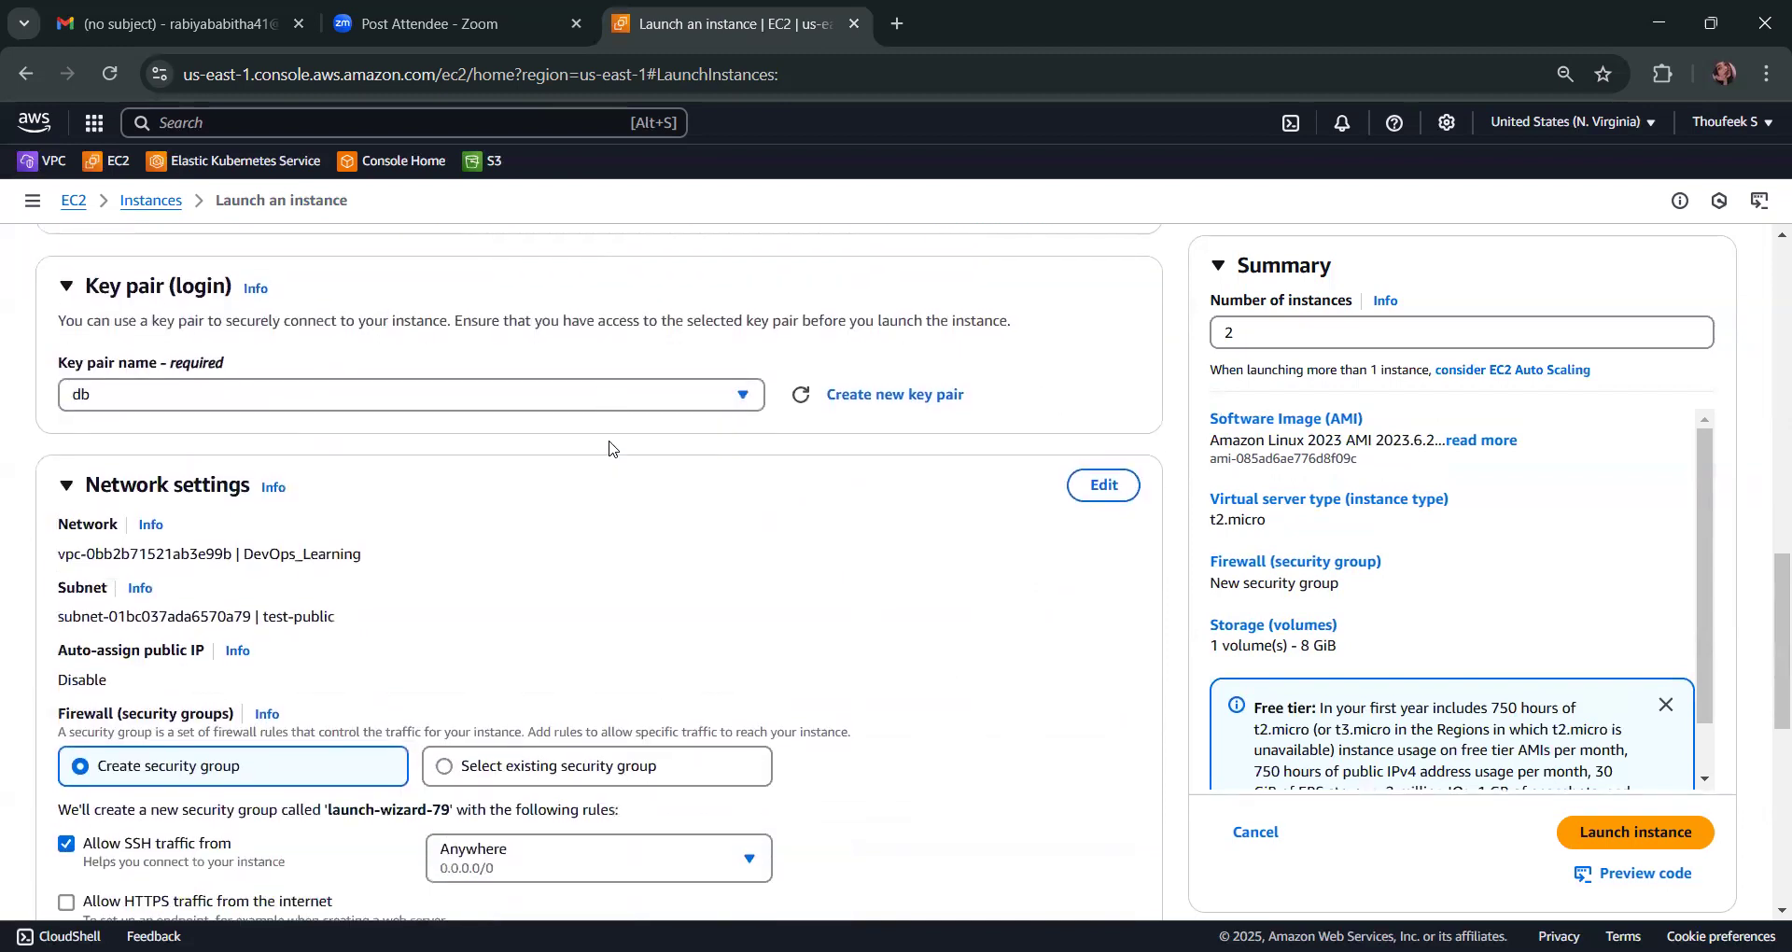
click(1104, 311)
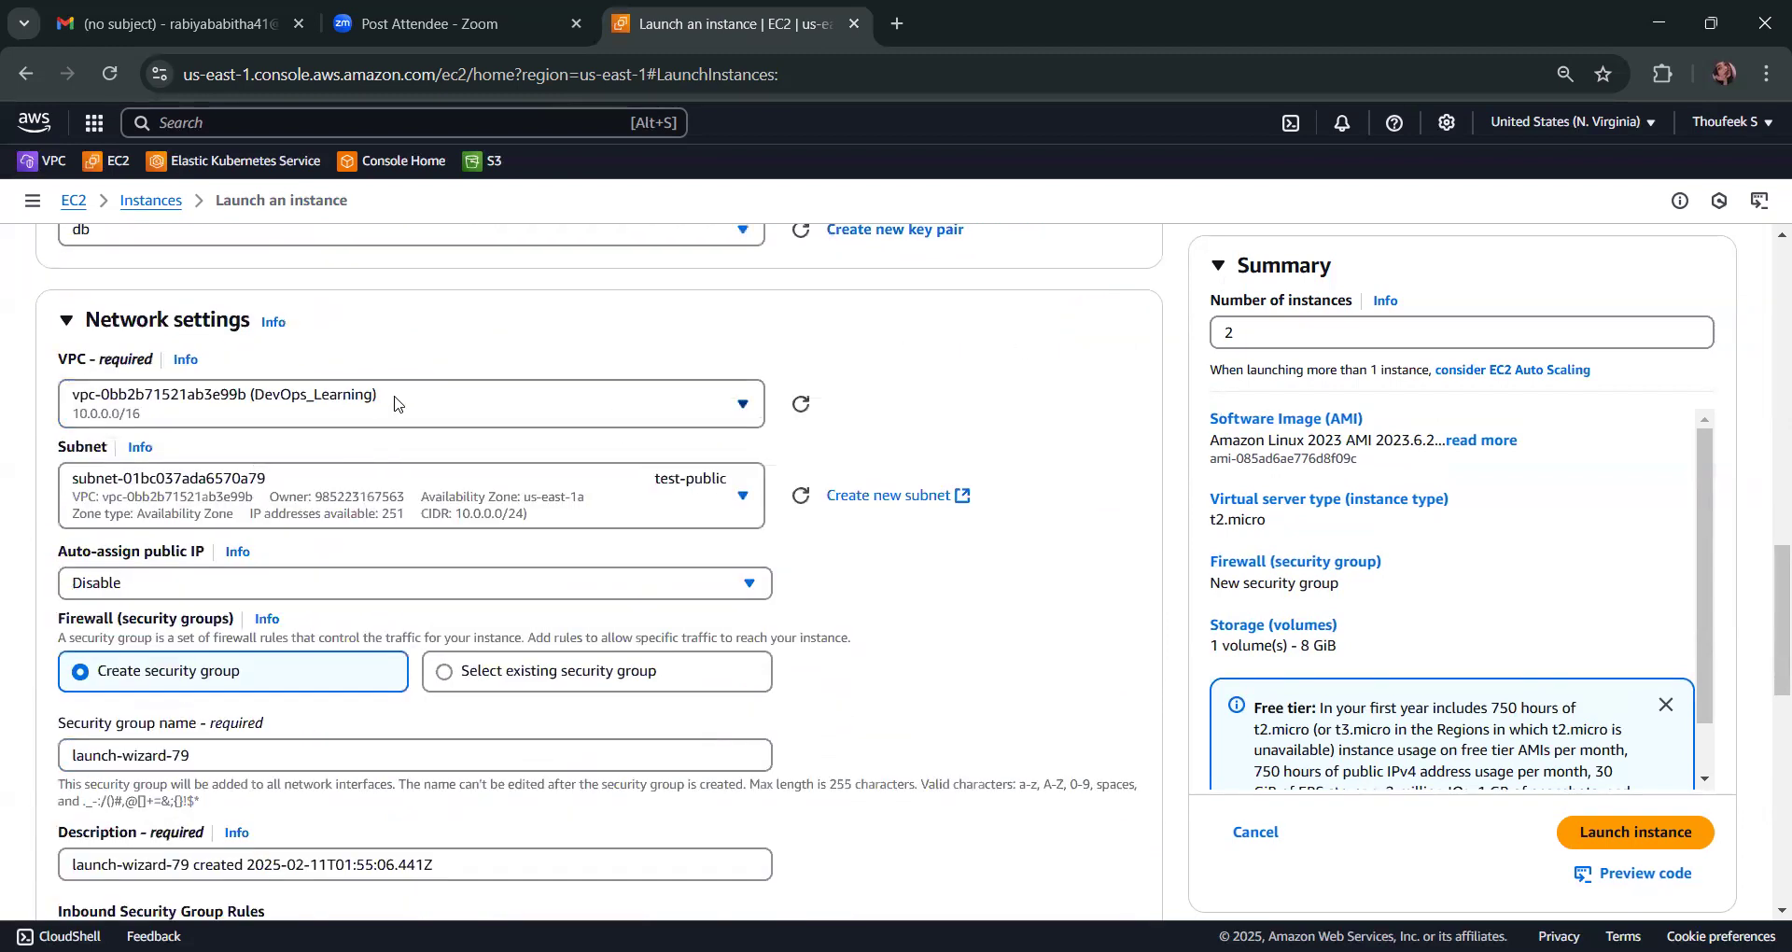
click(394, 403)
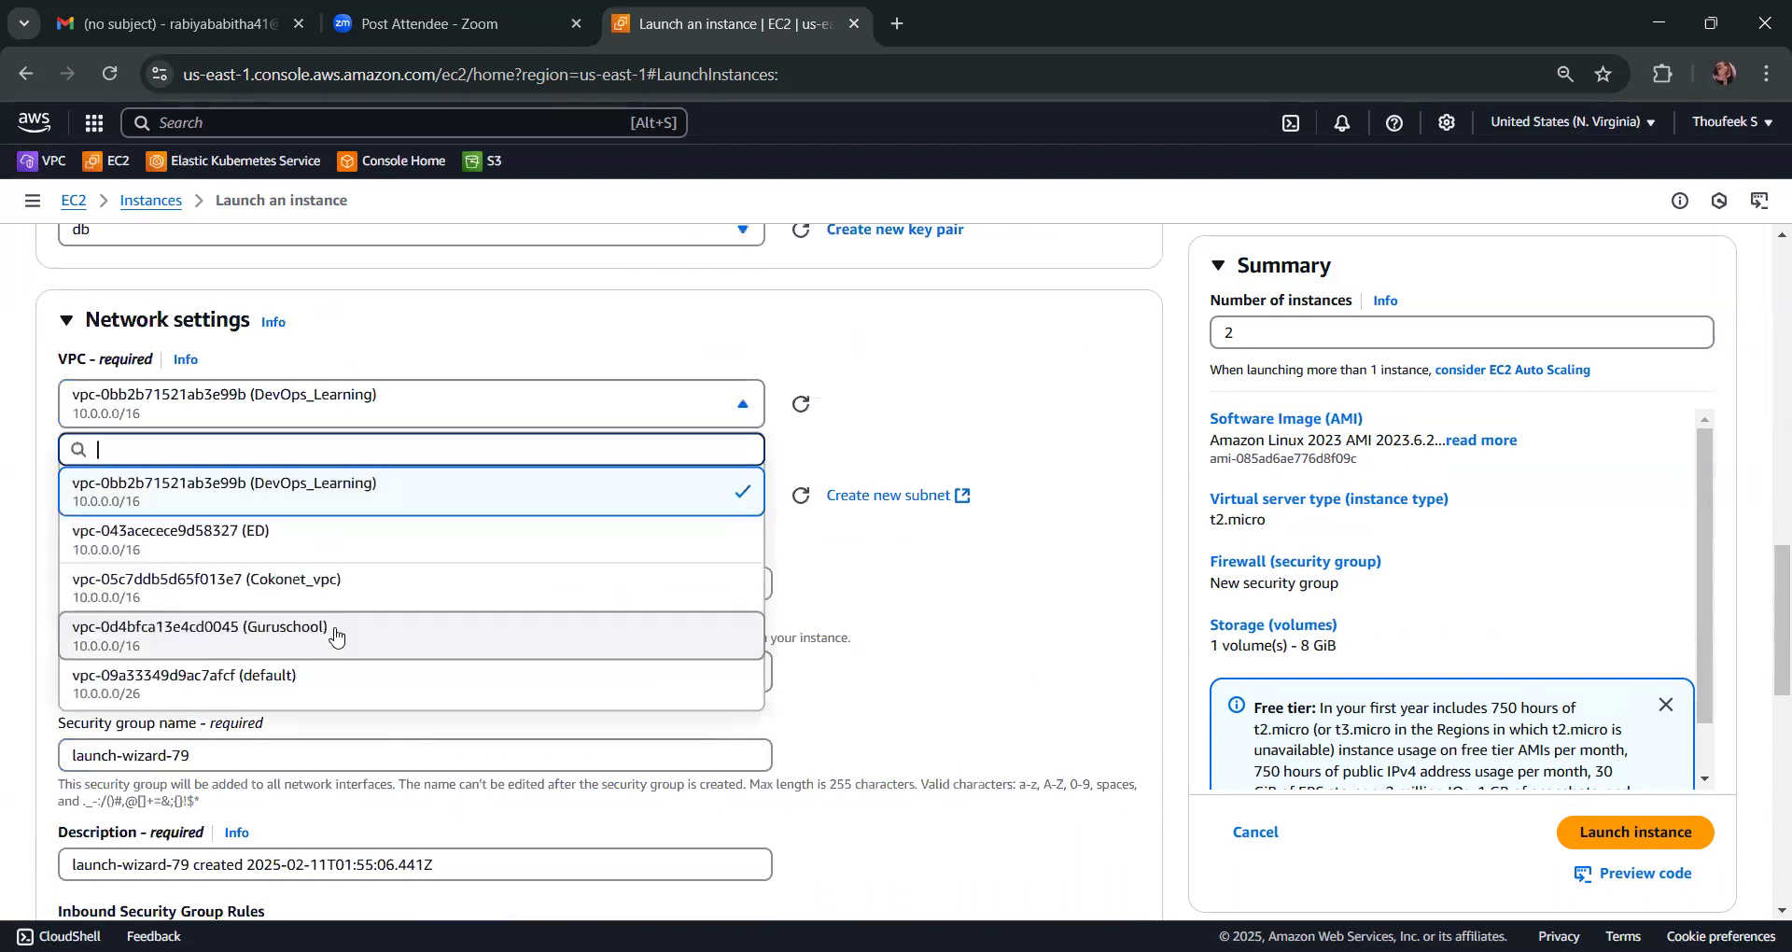
click(252, 635)
Choose the Public-Subnet-GS subnet and enable auto-assign public IP.
click(216, 590)
click(463, 506)
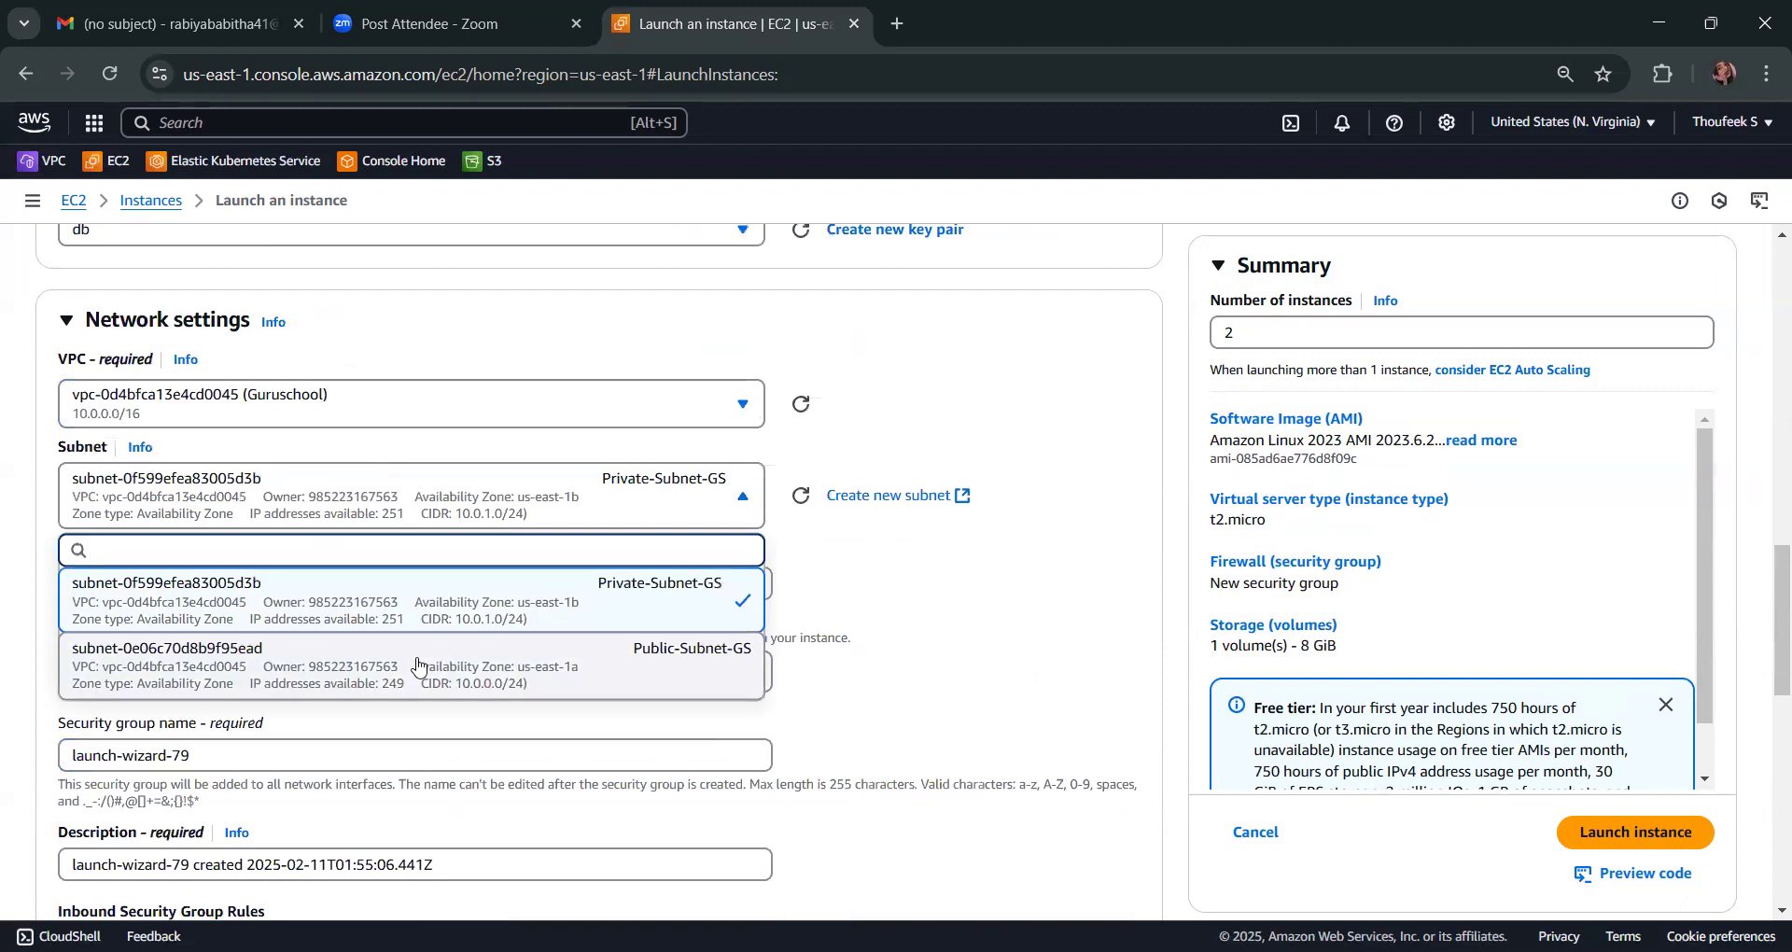
click(187, 665)
click(187, 584)
click(187, 621)
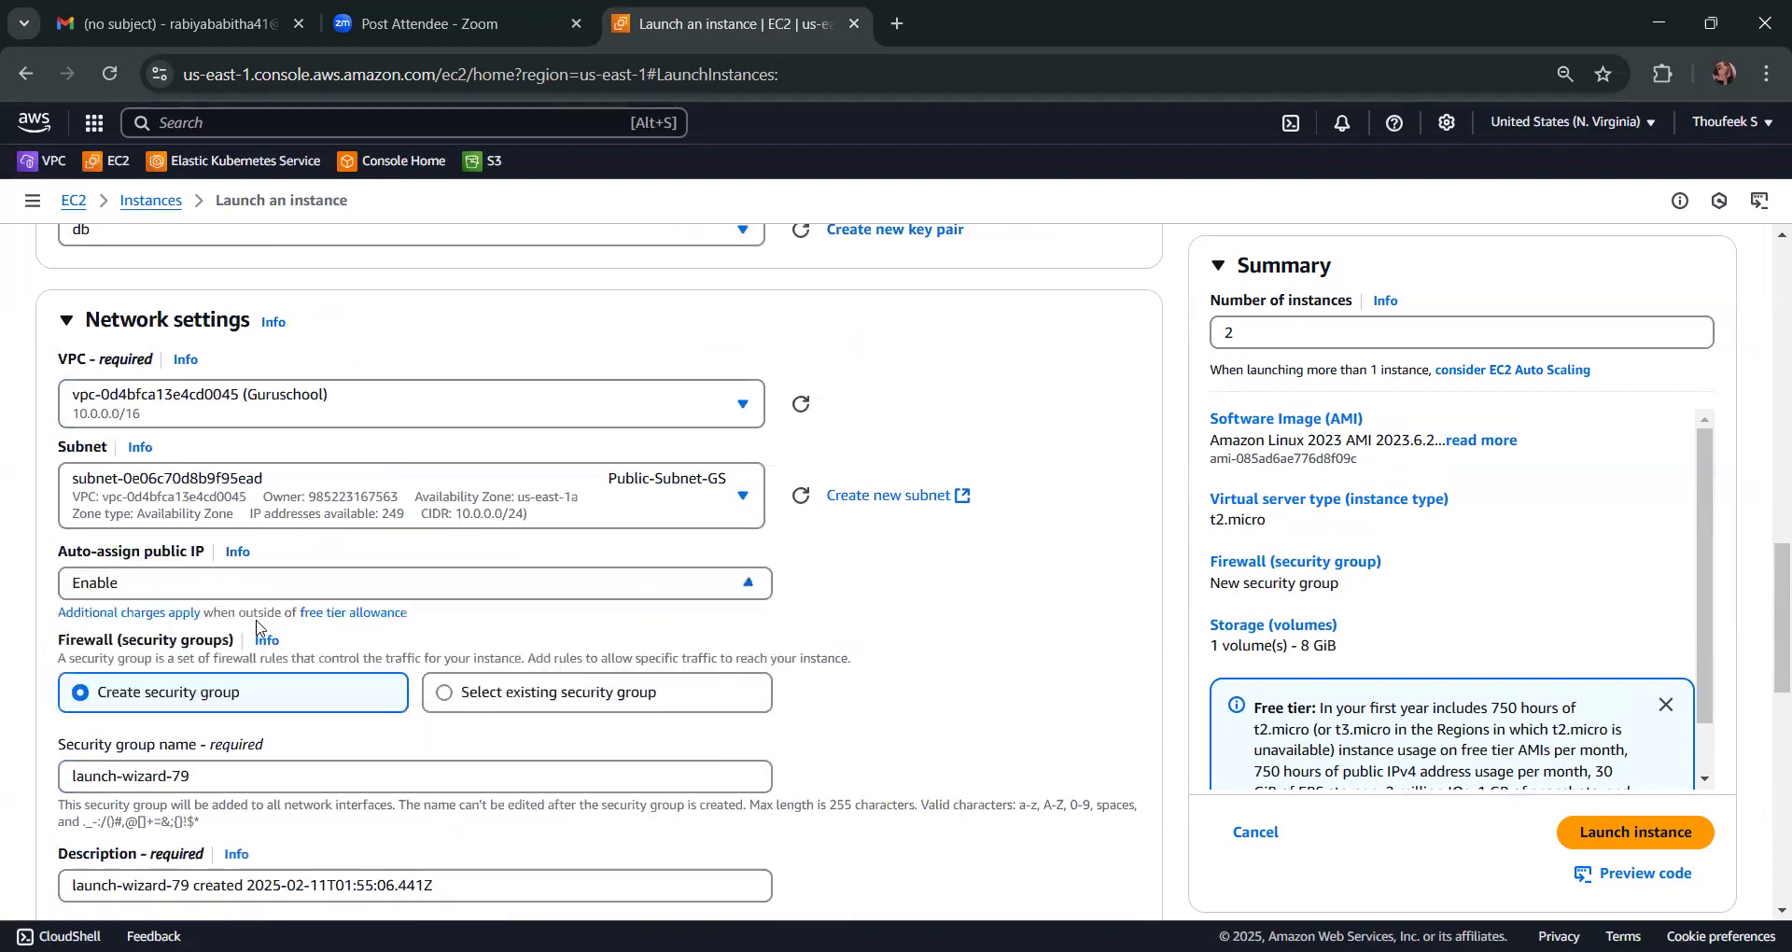
Add an inbound HTTP security group rule with source type Anywhere alongside the ssh rule.
scroll(271, 620, down, 5)
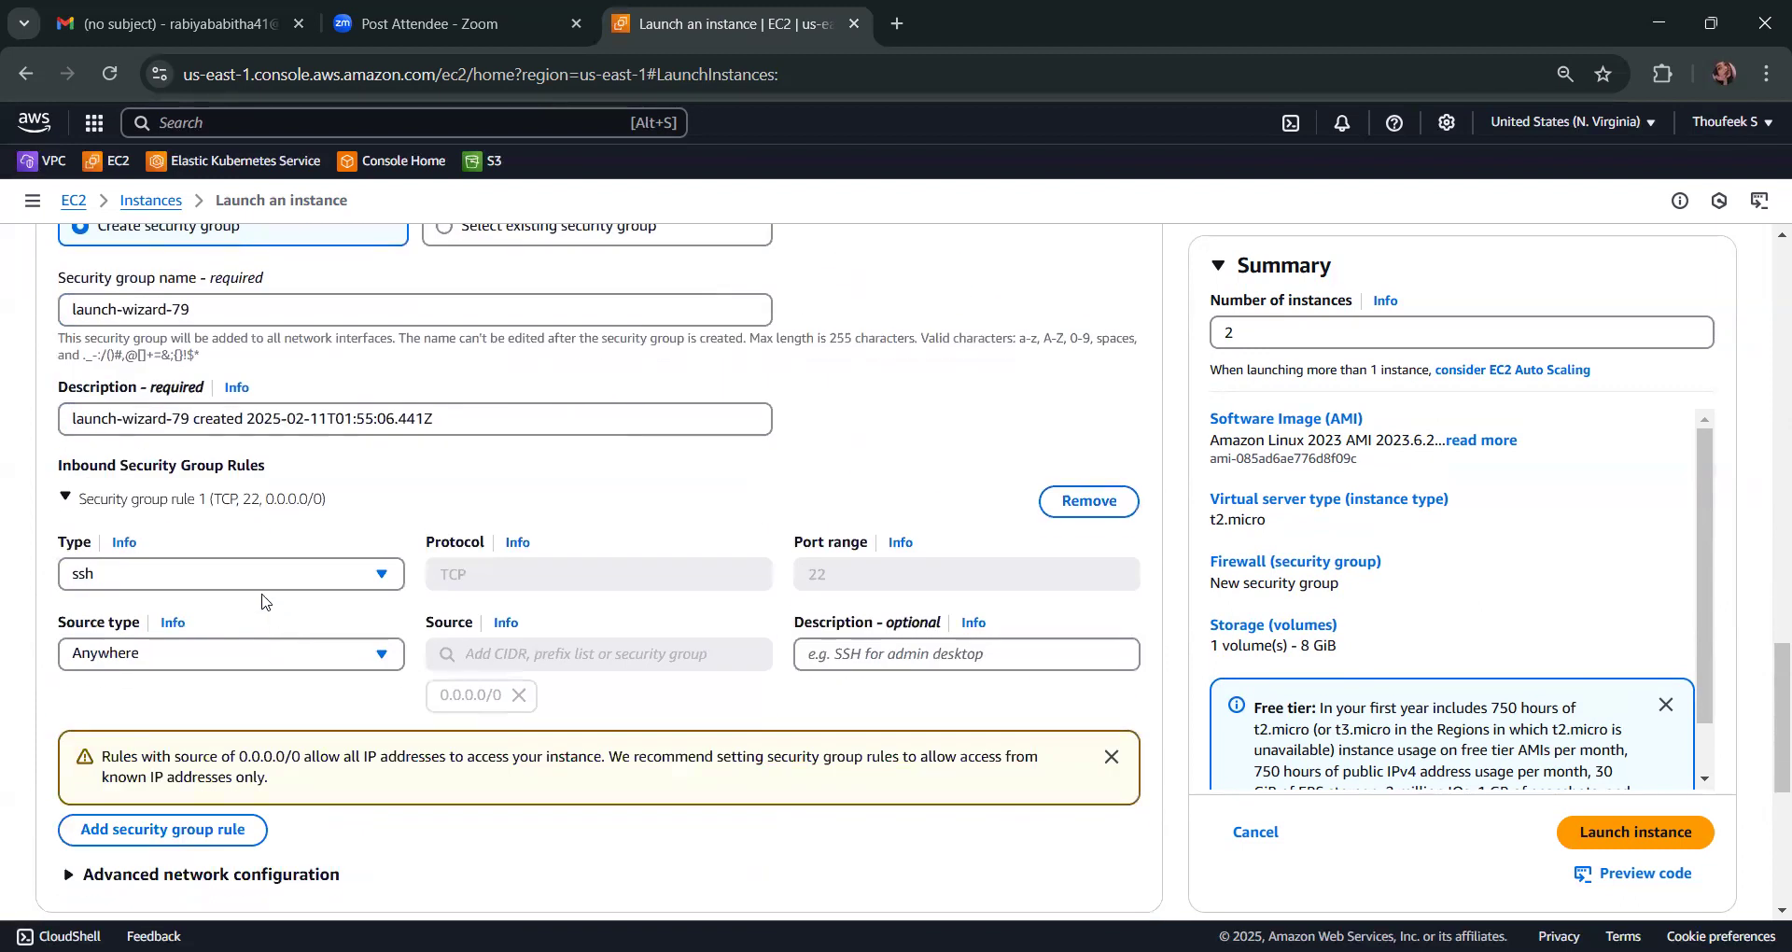
scroll(262, 602, down, 3)
click(121, 598)
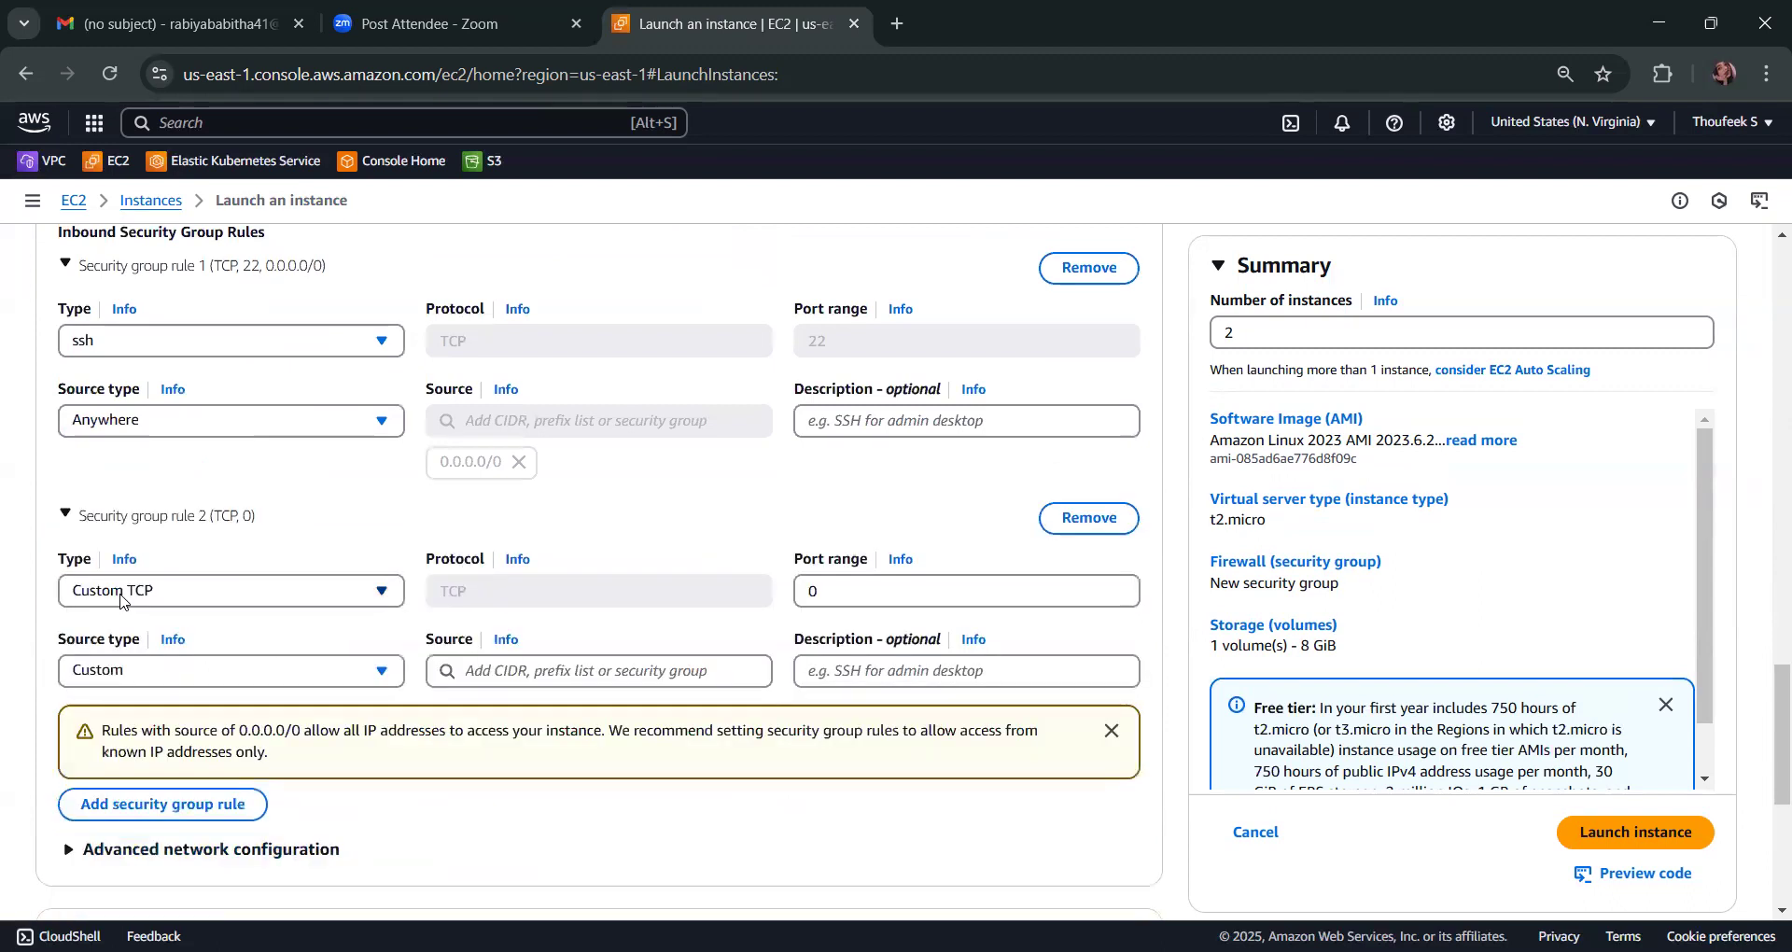
click(345, 591)
scroll(245, 550, down, 2)
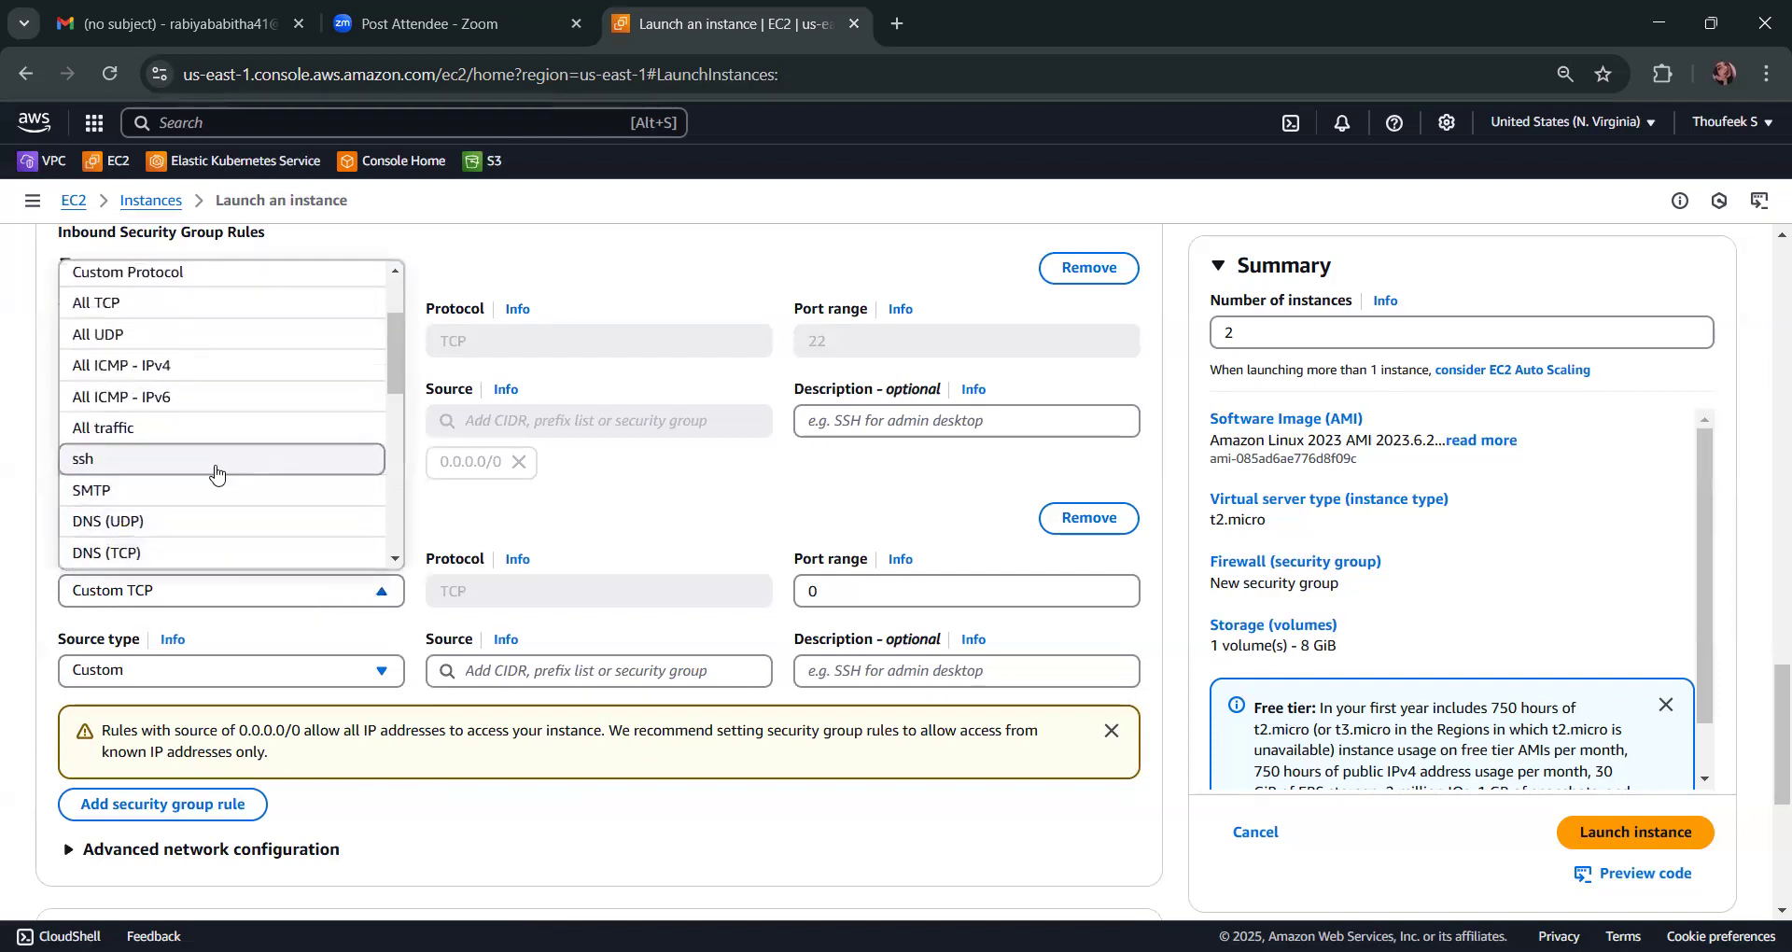
scroll(214, 471, down, 3)
click(193, 353)
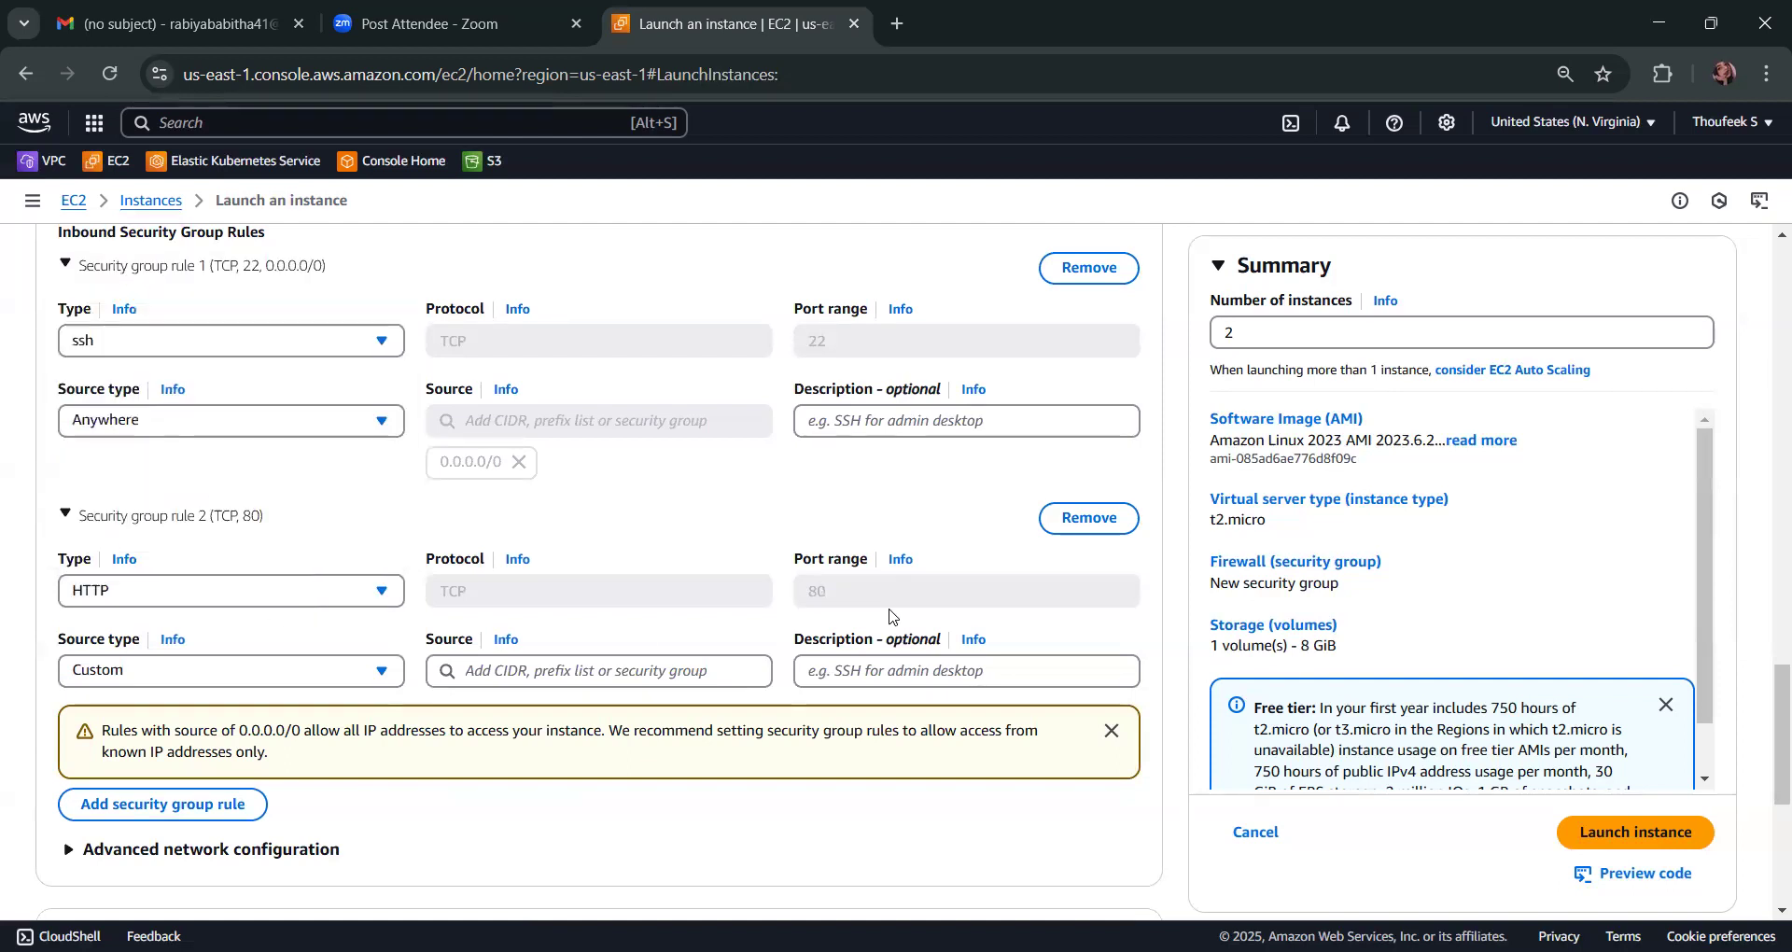
click(166, 674)
click(158, 717)
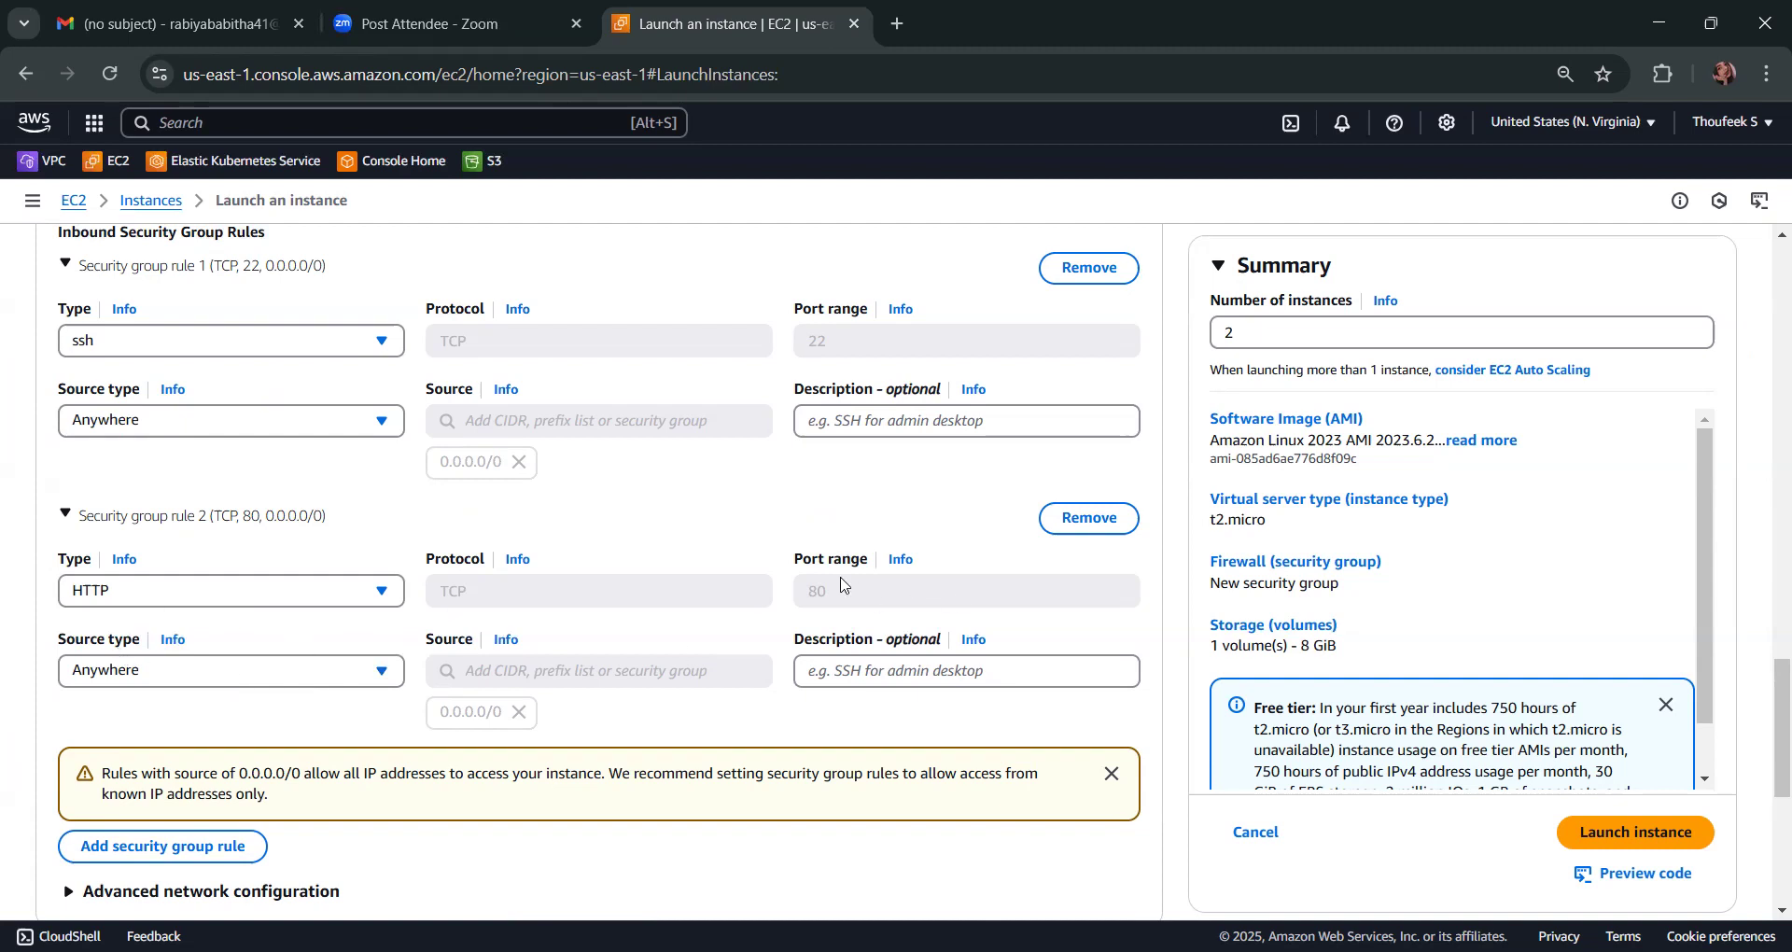
Expand the advanced details of the launch configuration and place the cursor in the empty User data script field.
drag(838, 591, 810, 594)
scroll(470, 684, down, 4)
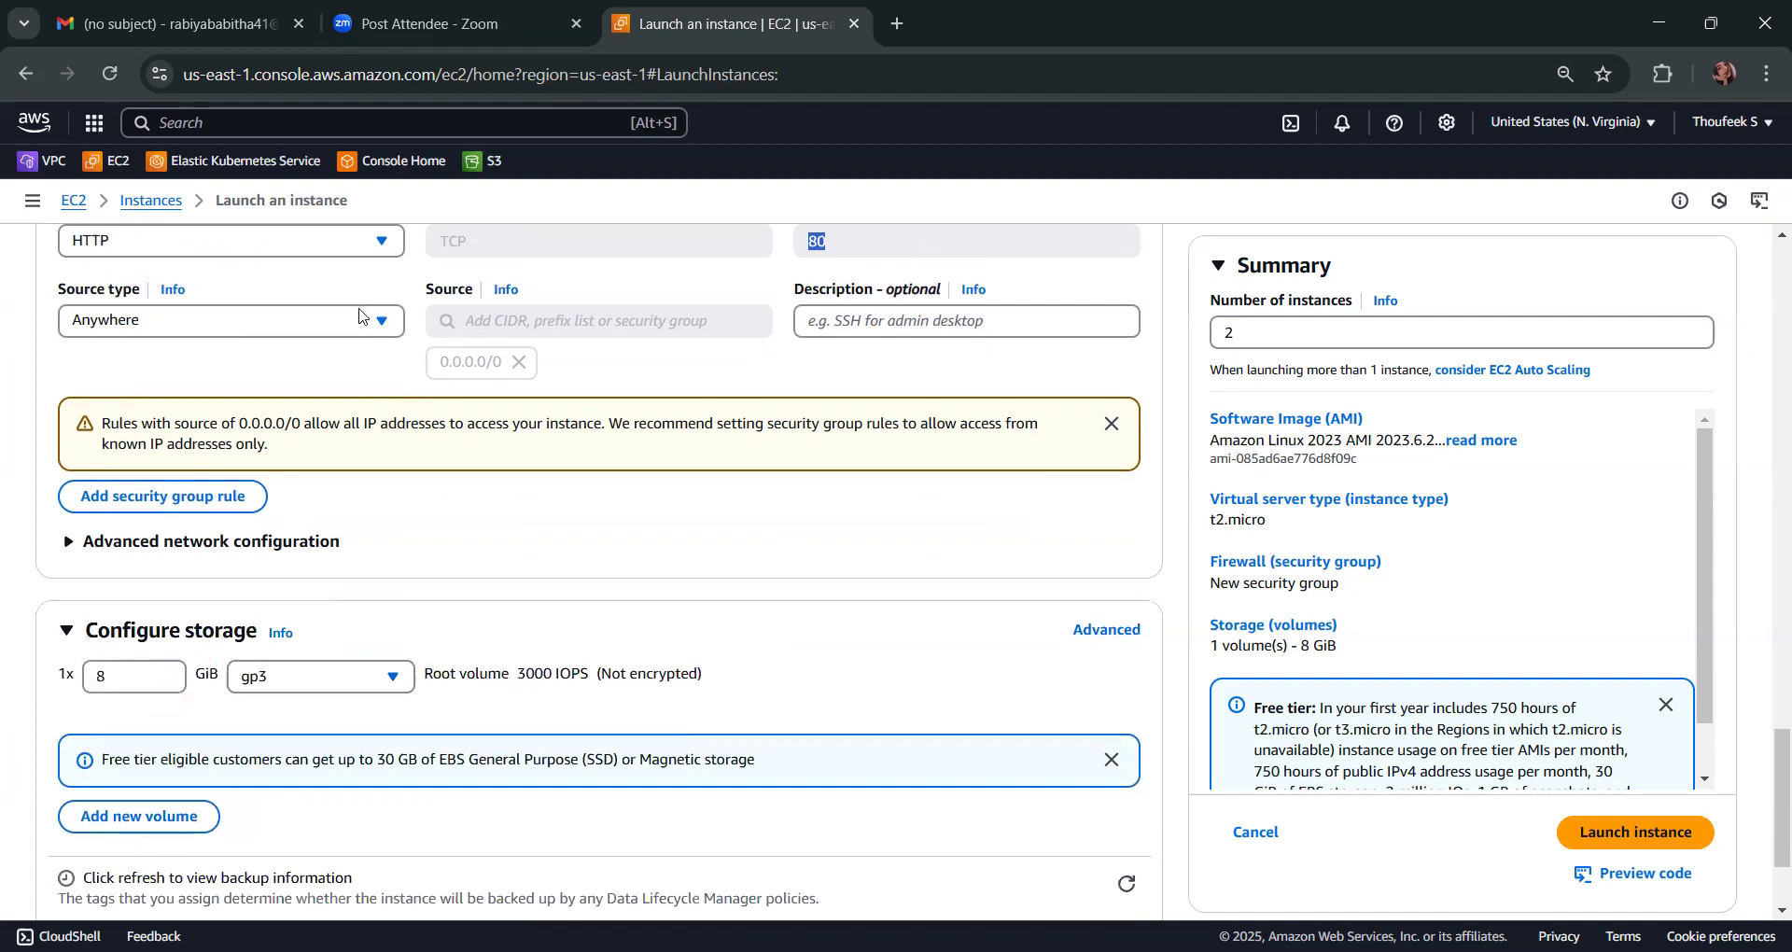
scroll(369, 878, down, 1)
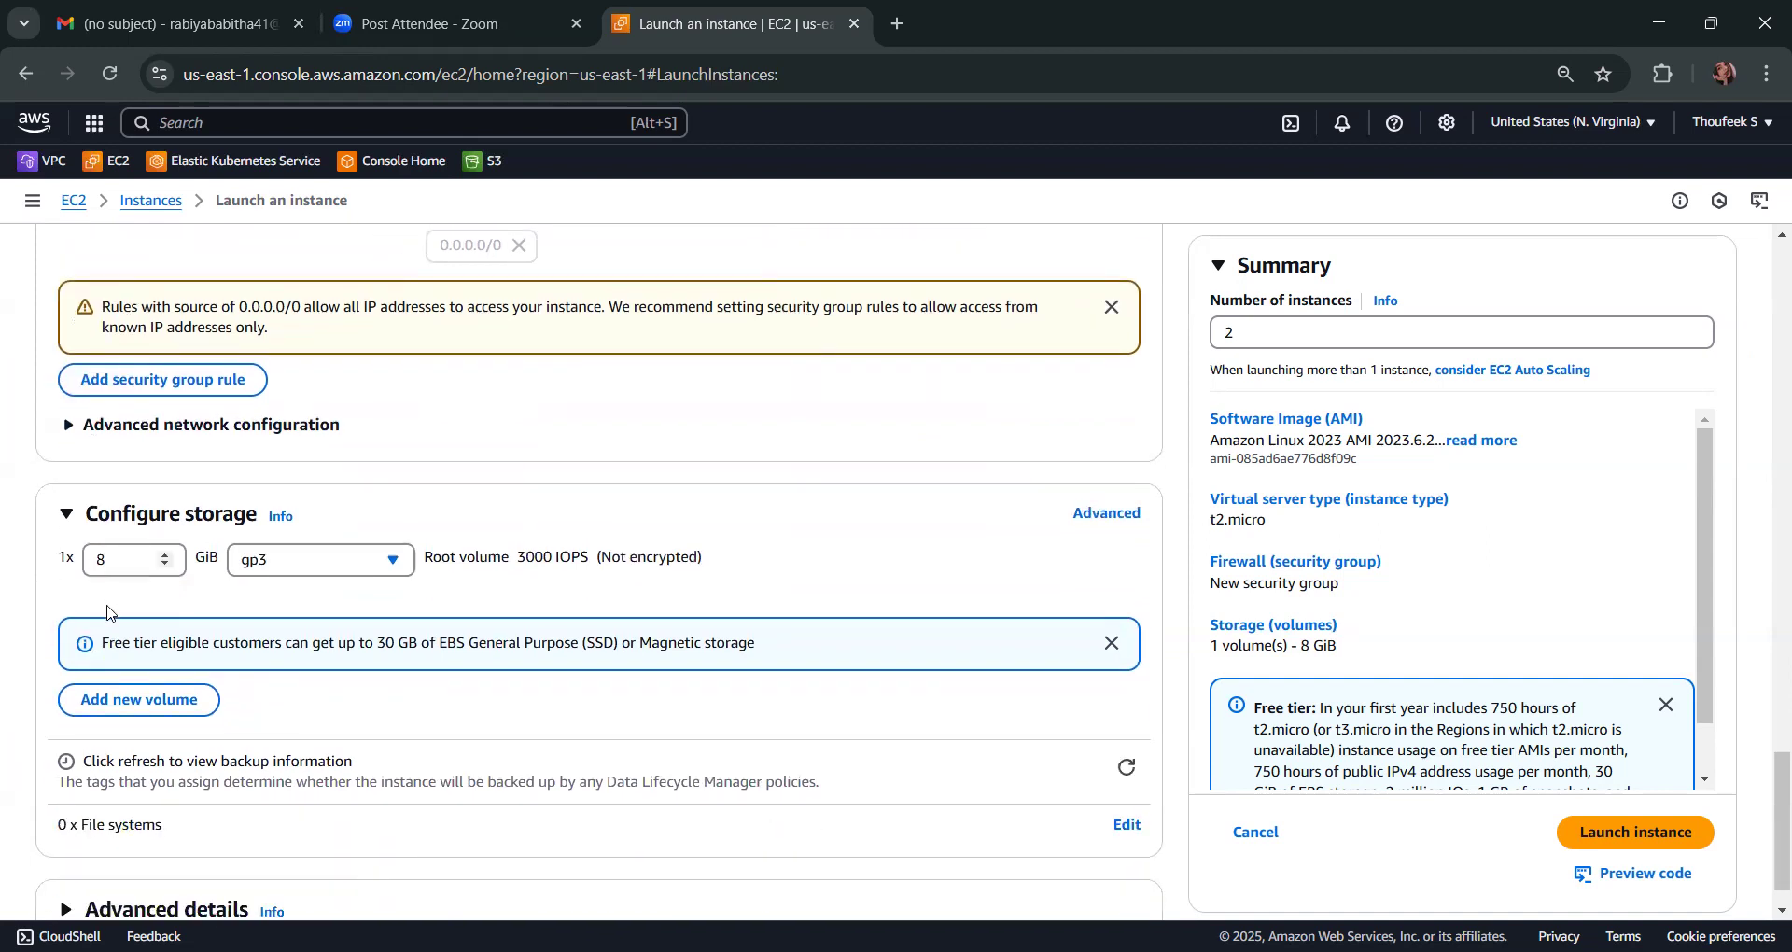
scroll(106, 607, down, 1)
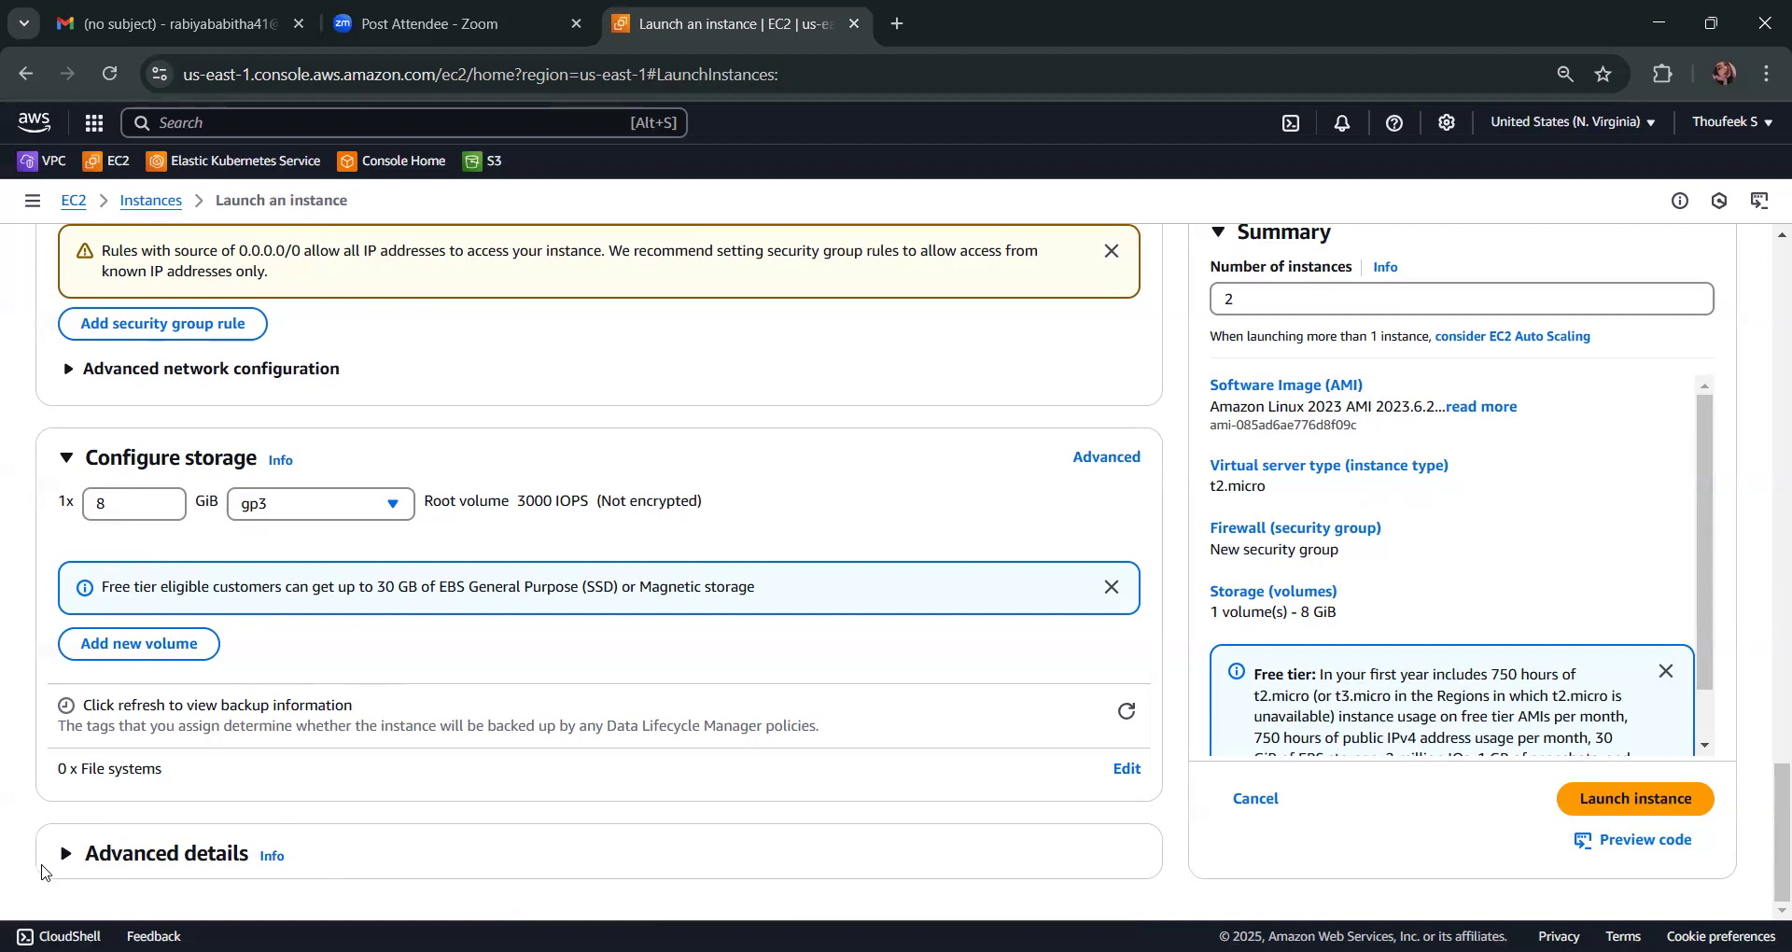
click(64, 859)
scroll(174, 802, down, 3)
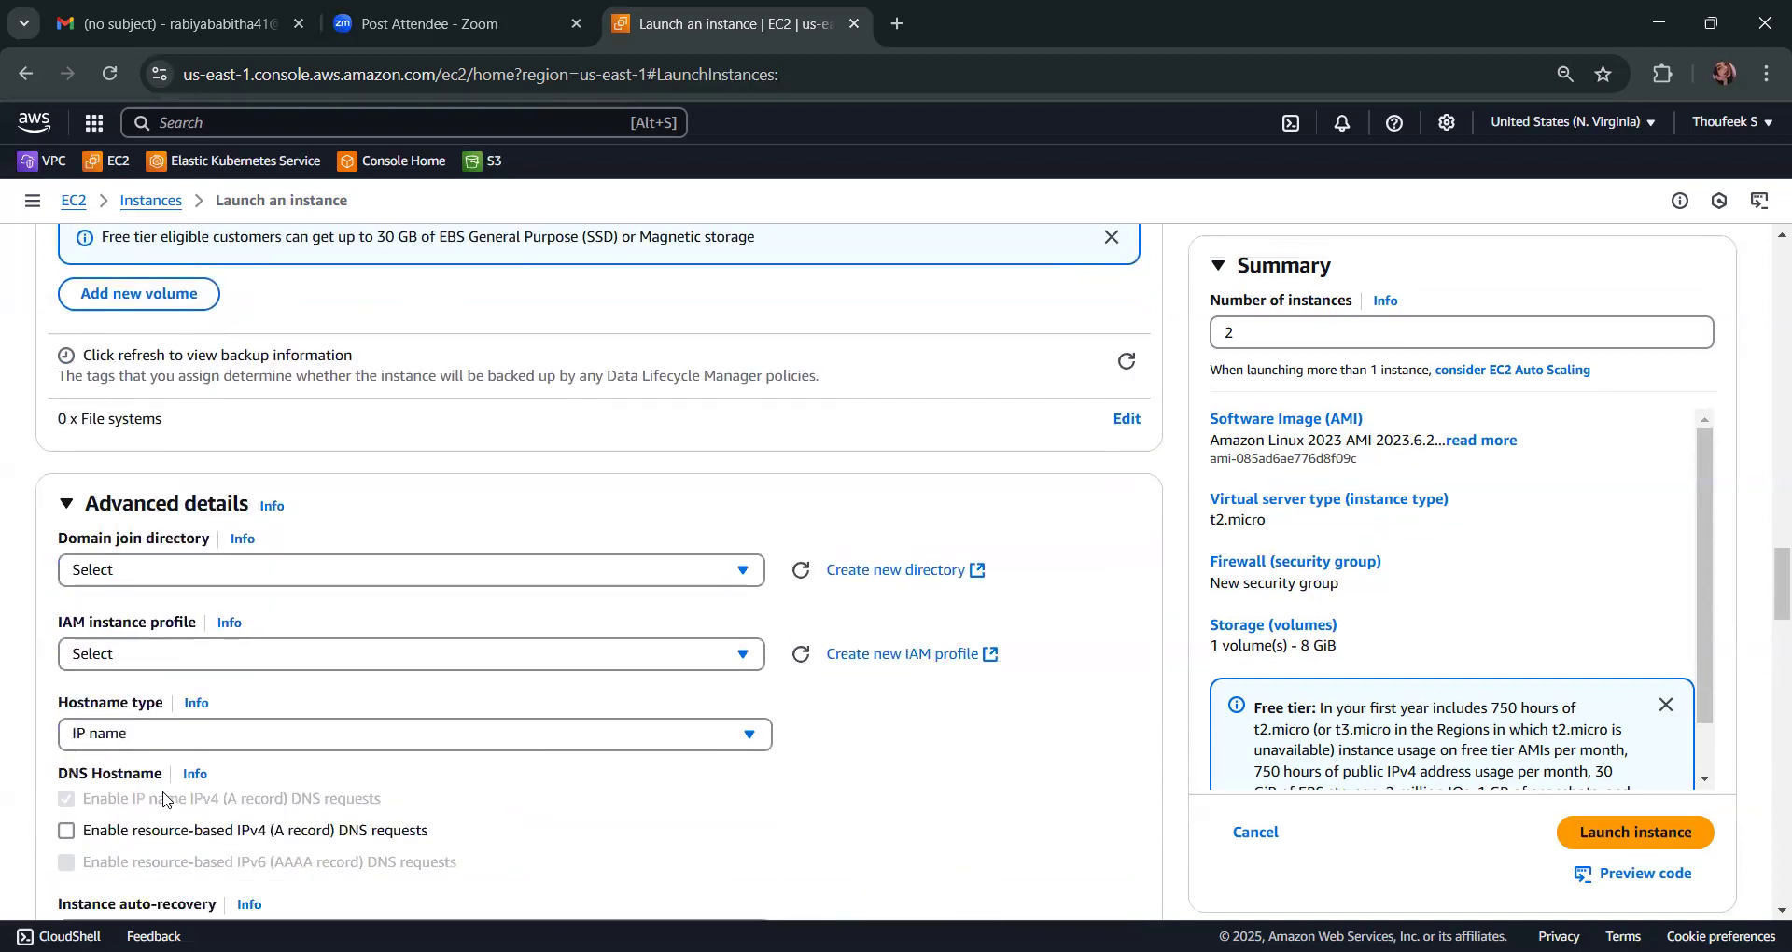
scroll(205, 541, down, 15)
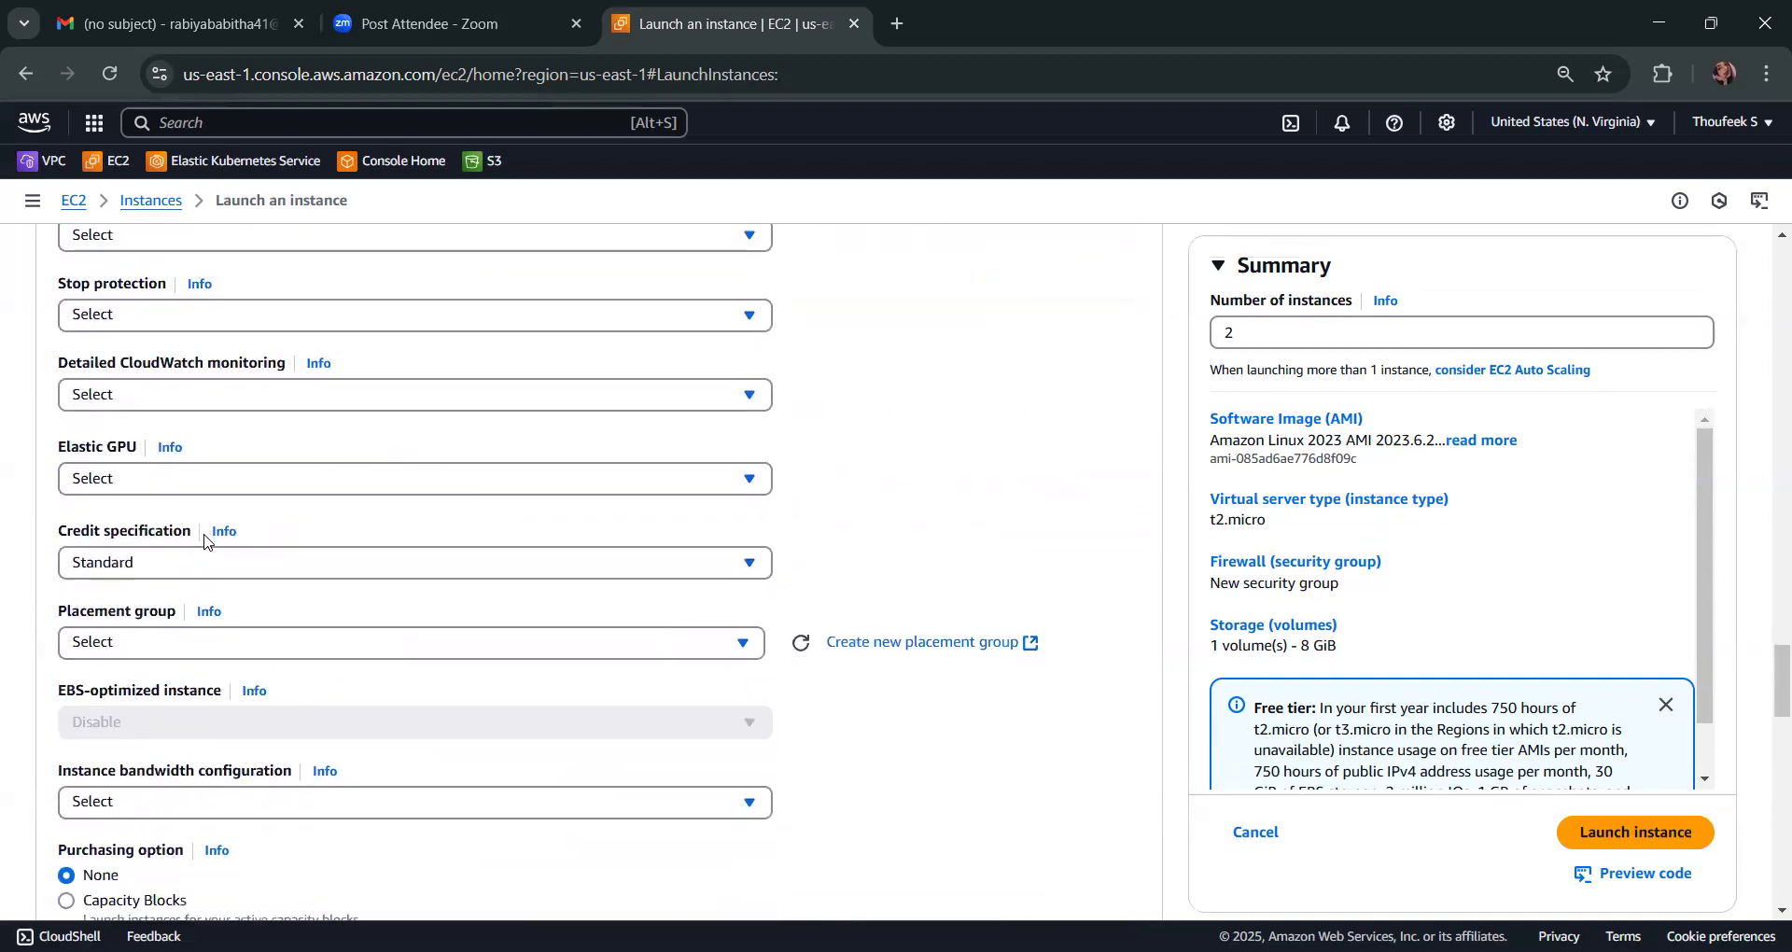
scroll(206, 541, down, 15)
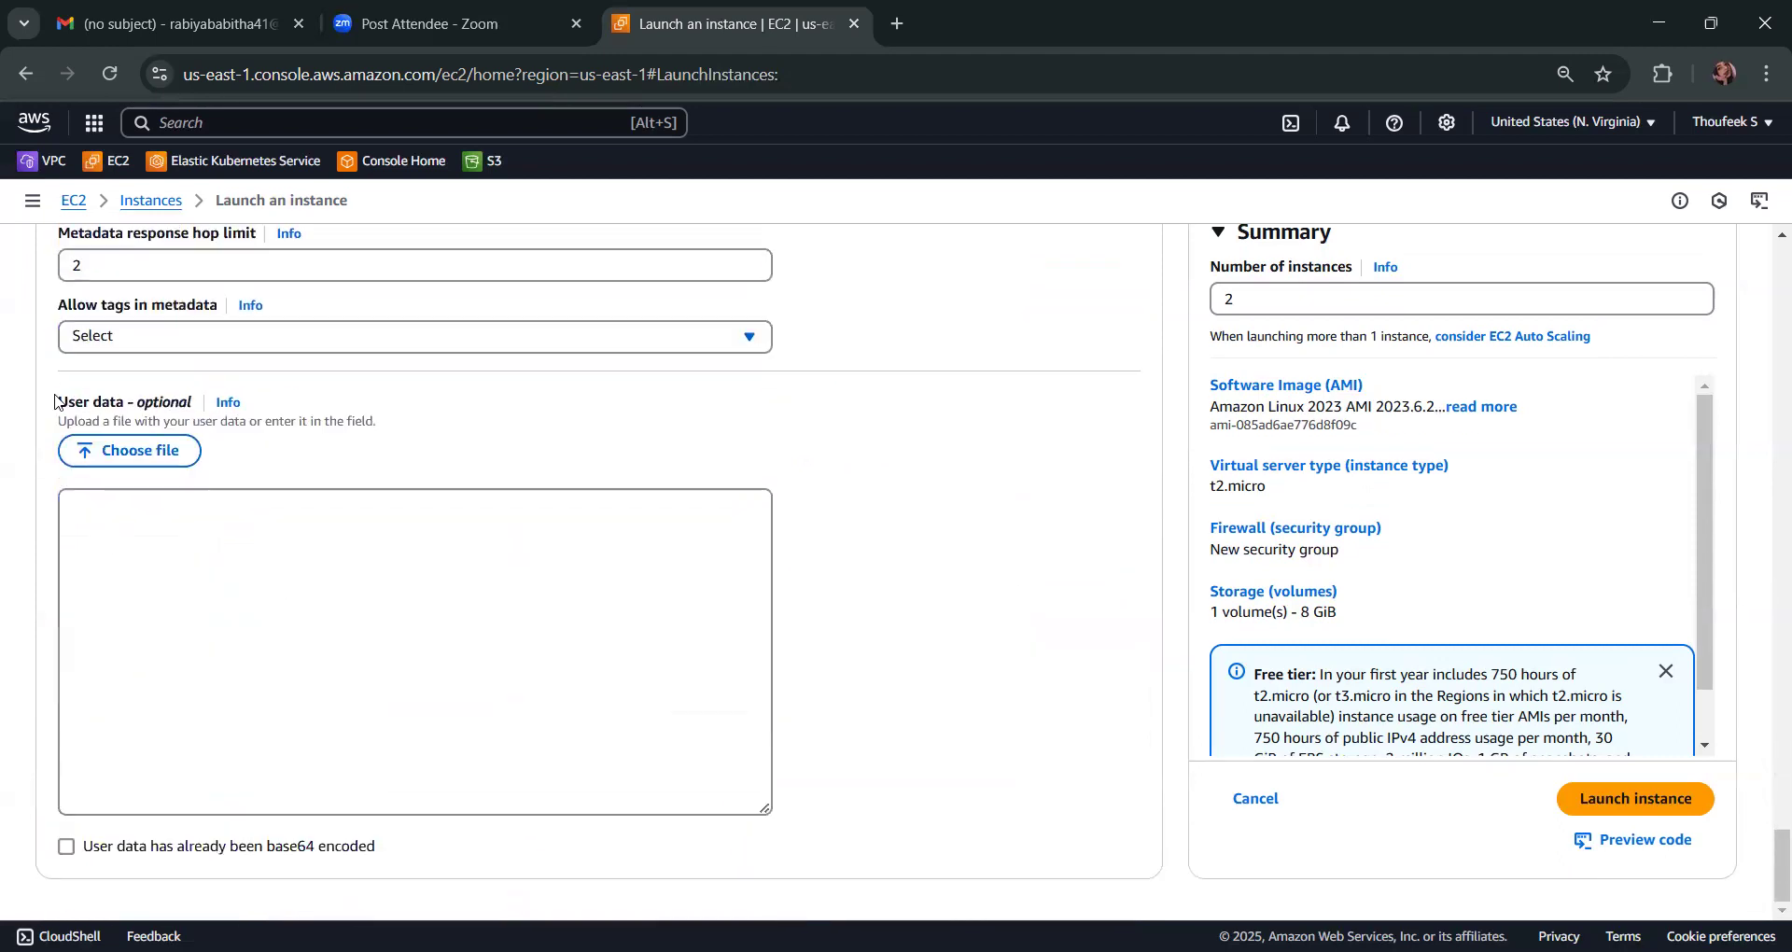
drag(58, 402, 130, 410)
click(136, 523)
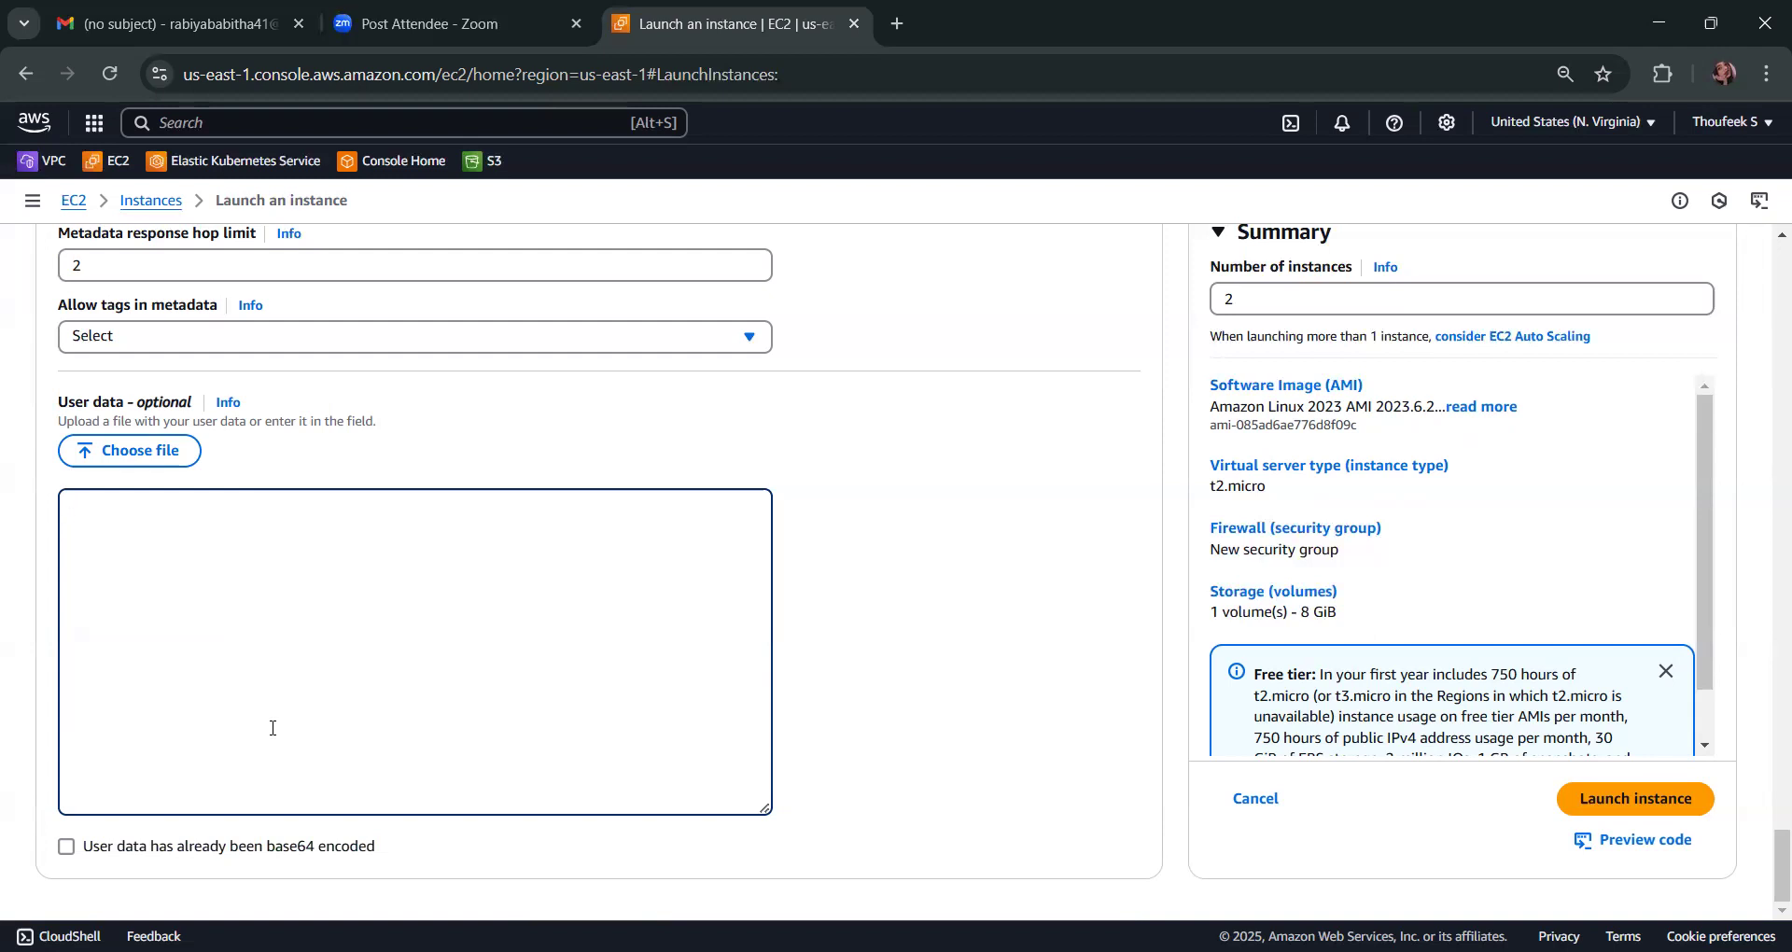
Start the user data script with the lines "#!/bin/bash" and "yum update -y".
text(#!)
text(/bin/bash)
key(Return)
text(yum)
text(update -y)
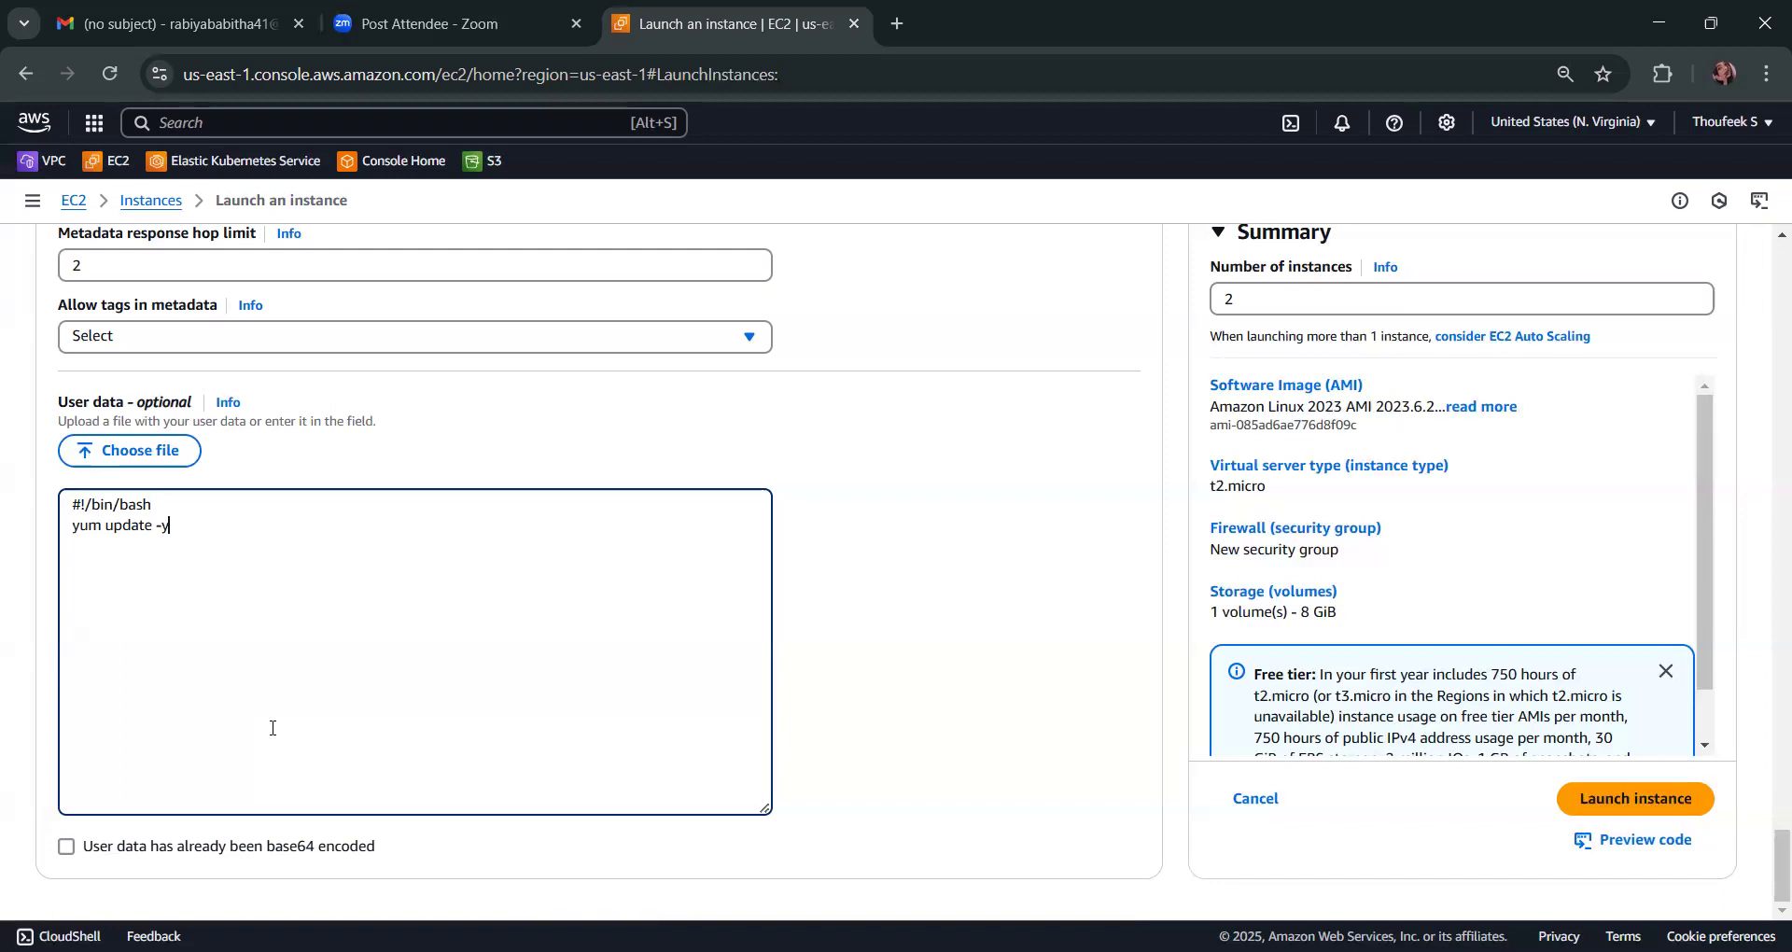
Add the line "yum install -y httpd" to the user data script.
key(Return)
text(yum install -y http)
text(d)
Add the line "systemctl enable httpd" to the user data script.
key(Return)
text(systre)
key(BackSpace)
key(BackSpace)
text(em)
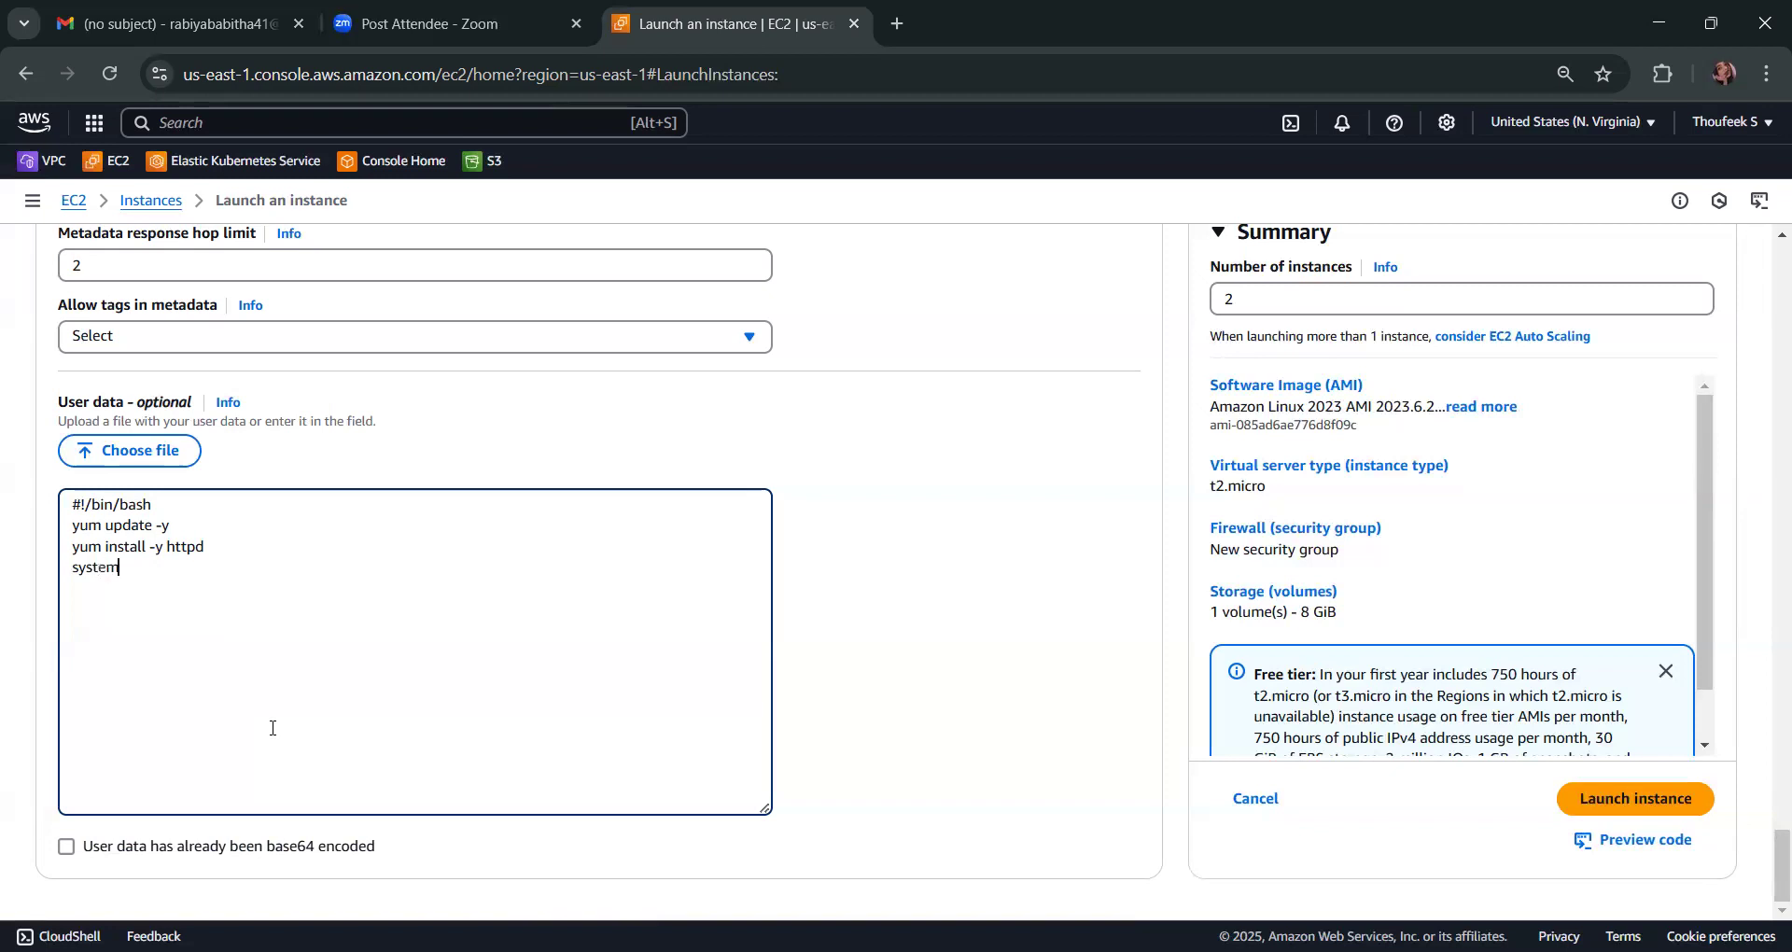
text(ctl)
text(enable httpd)
Add the line "sytemctl start httpd" to the user data script.
key(Return)
text(syt)
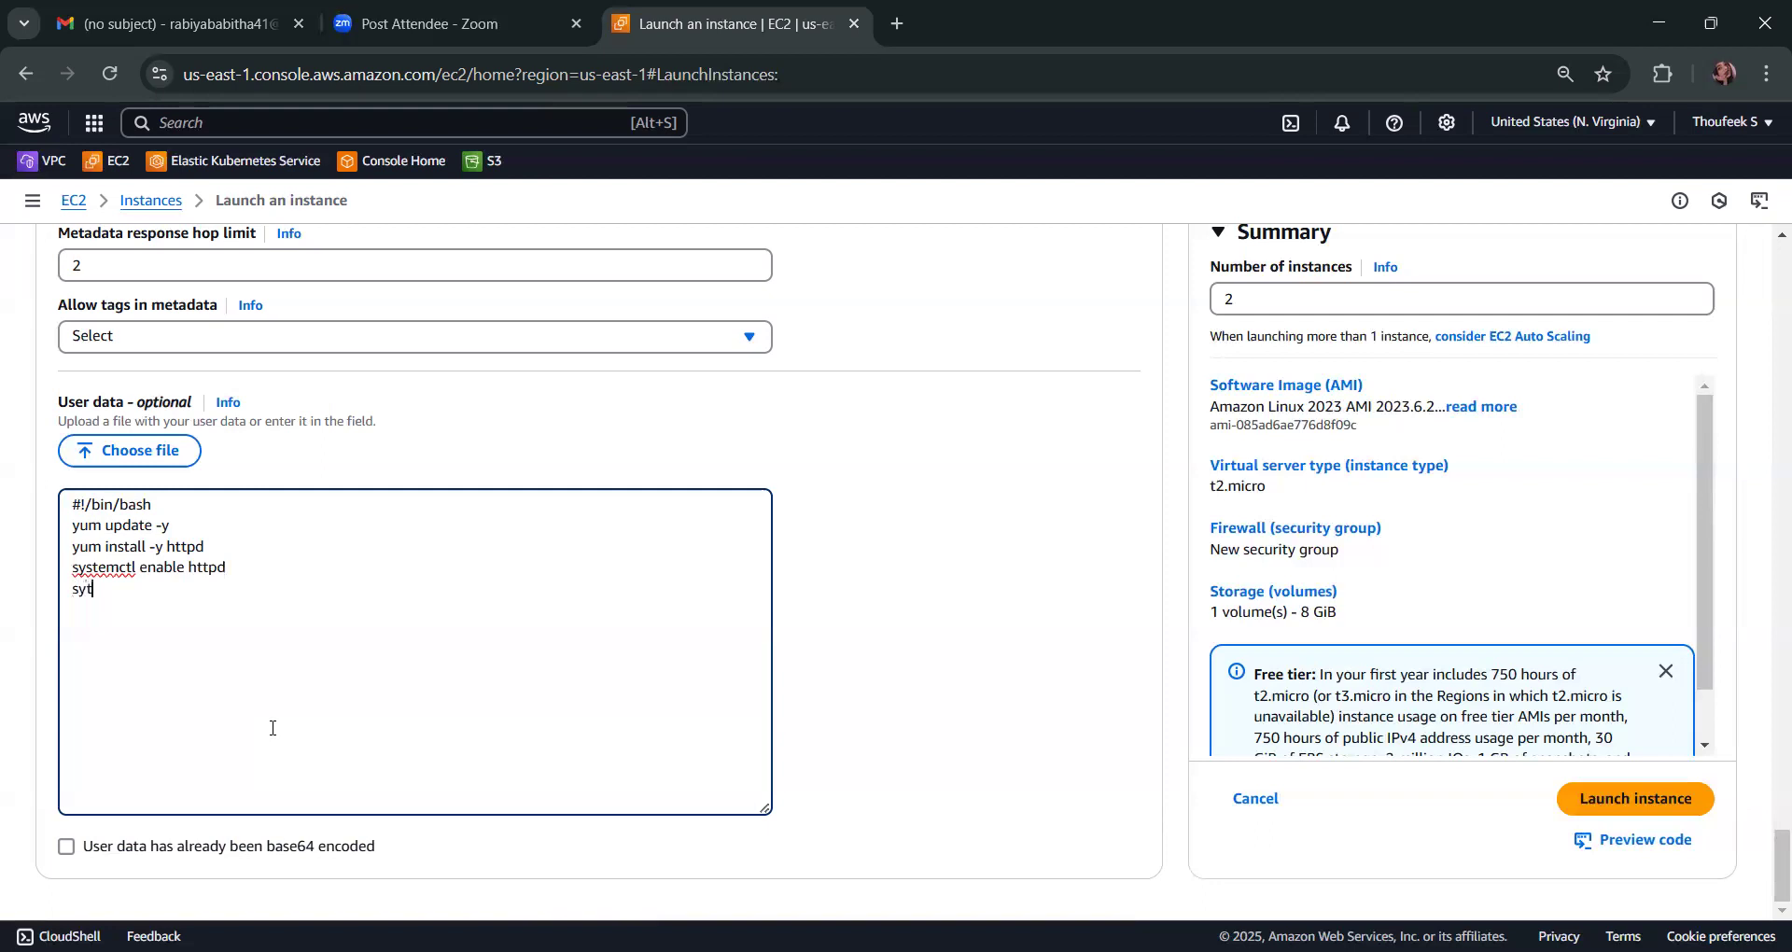
text(emctl start https)
key(BackSpace)
text(d)
Begin an echo line in the script with the heading text "<h1> This is the application for Loadbalancer".
text(echo)
text(<)
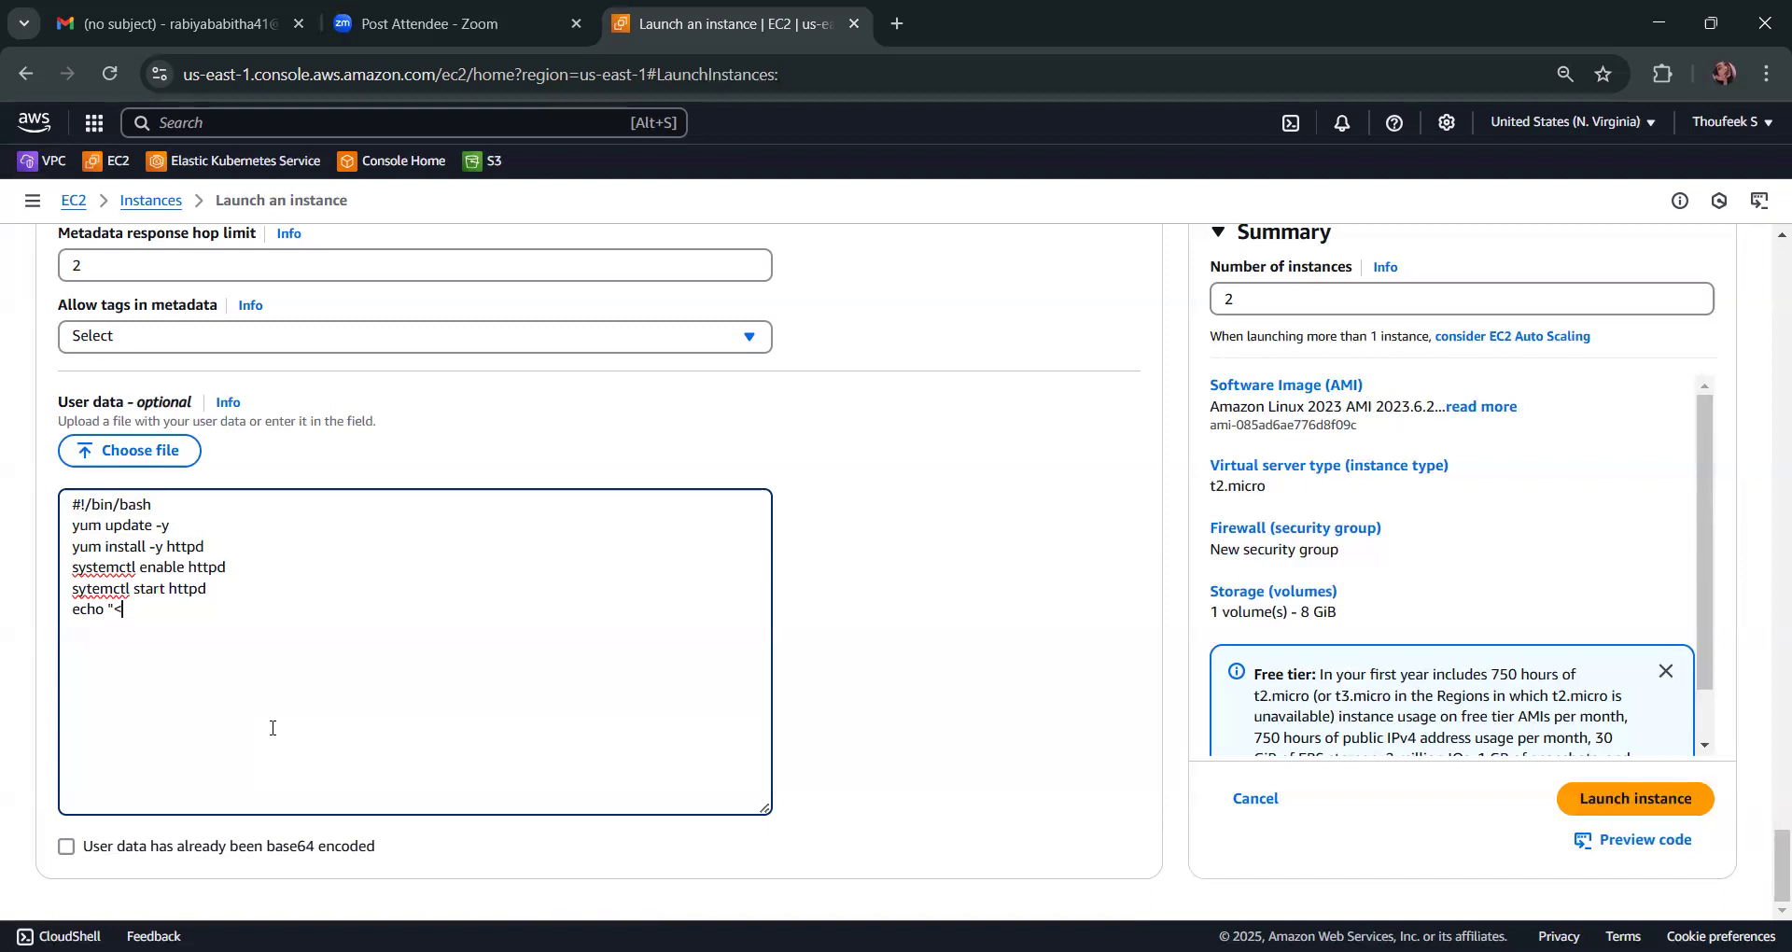
text(h1>)
text(This is the application)
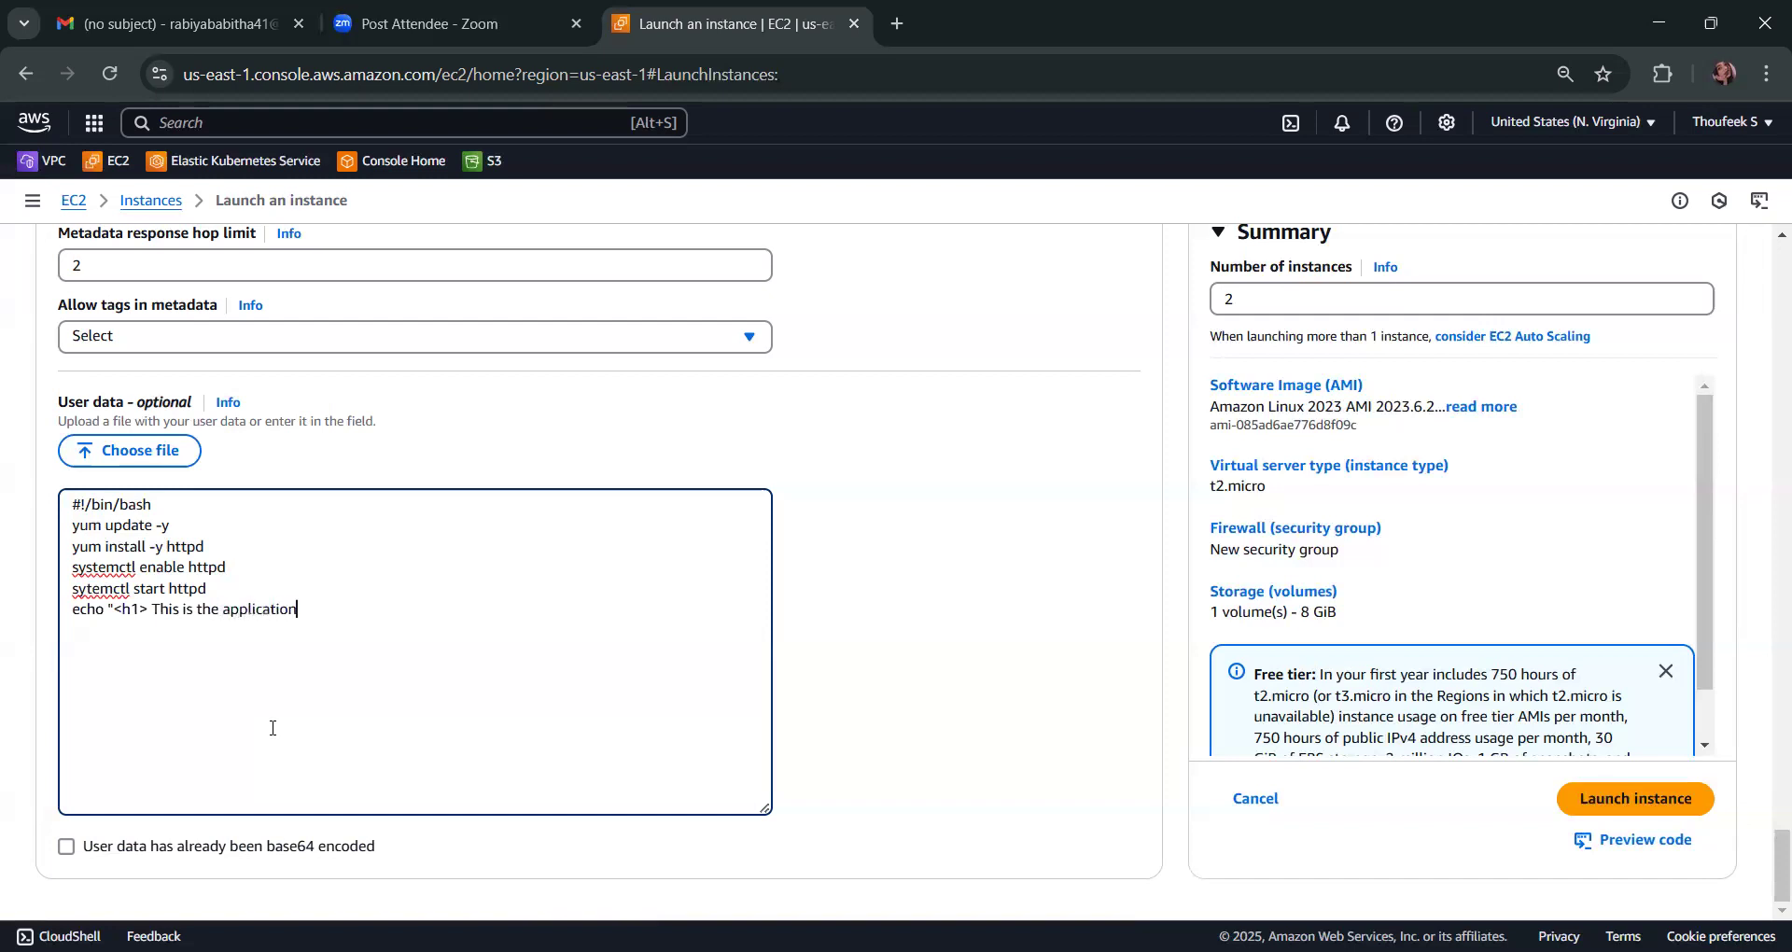
text( for Loadbalancer)
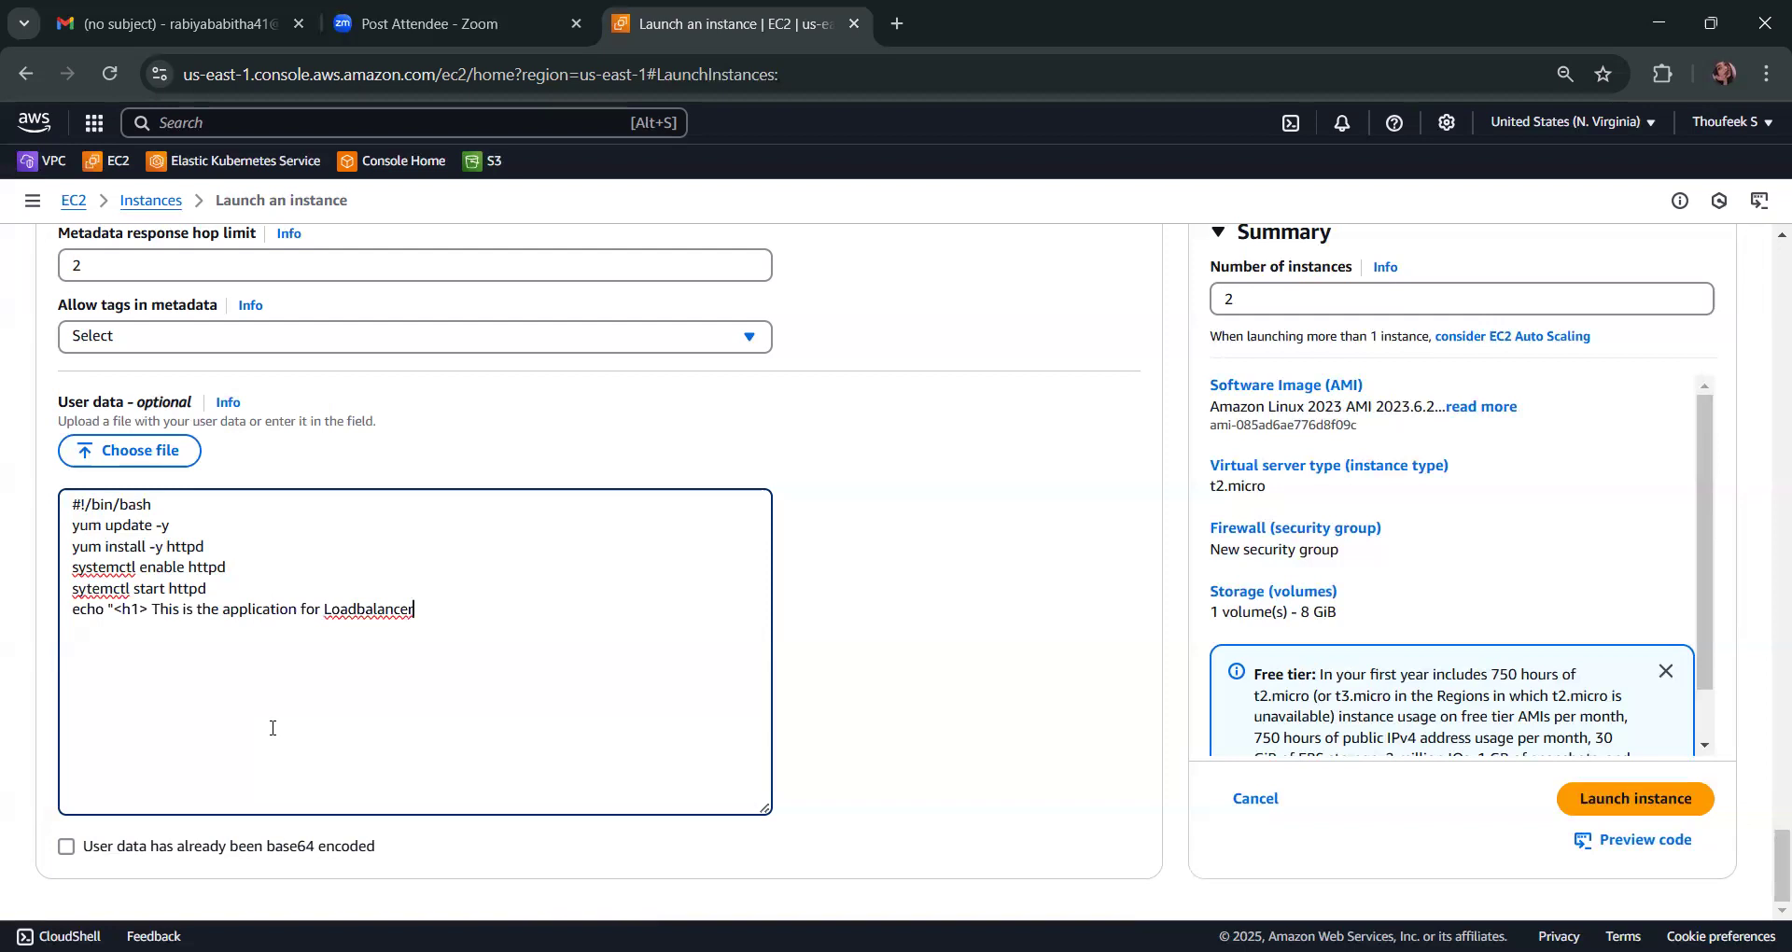
Complete the echoed heading with "from ec2-vm-01</h1>" and a closing quotation mark.
text(from)
text( ec1)
text(2)
text(-02)
key(BackSpace)
key(BackSpace)
text(vm-1)
key(BackSpace)
text(01)
text(<)
text(h/)
key(BackSpace)
text(/h1>)
Capitalize the b in the echoed heading so the word reads "LoadBalancer".
double_click(103, 611)
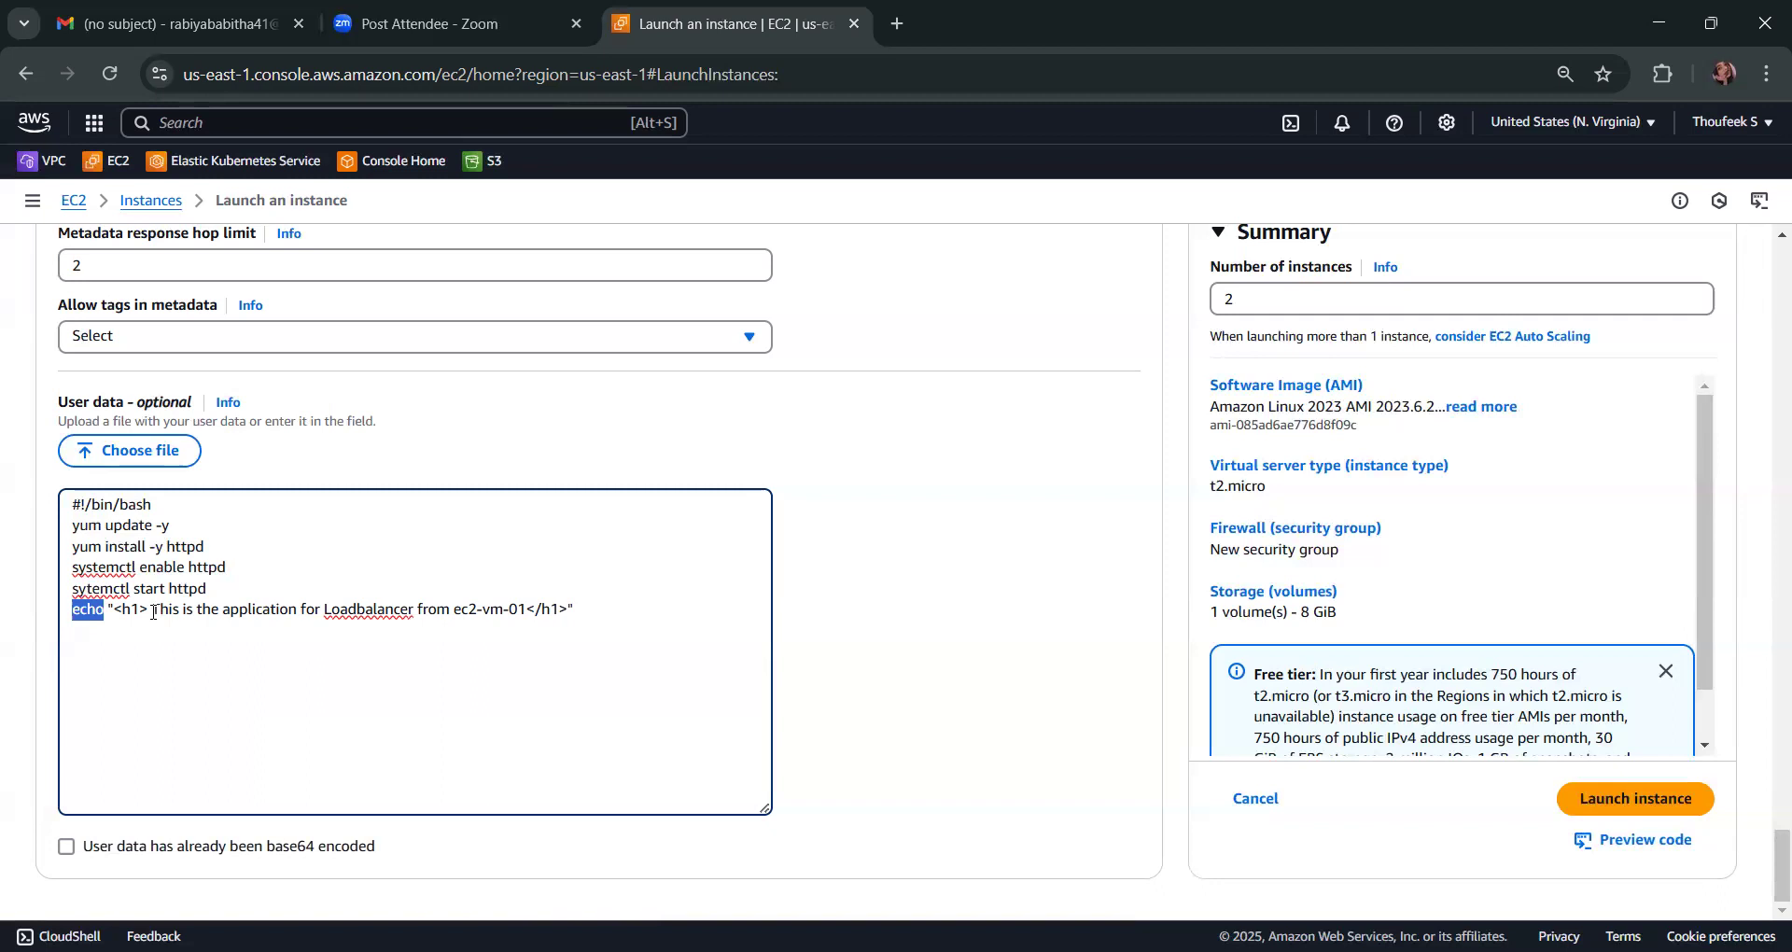
click(365, 607)
key(BackSpace)
text(B)
Redirect the echo output to /var/www/html/index.html at the end of the user data script.
click(633, 624)
text(>)
text(/var/www/html)
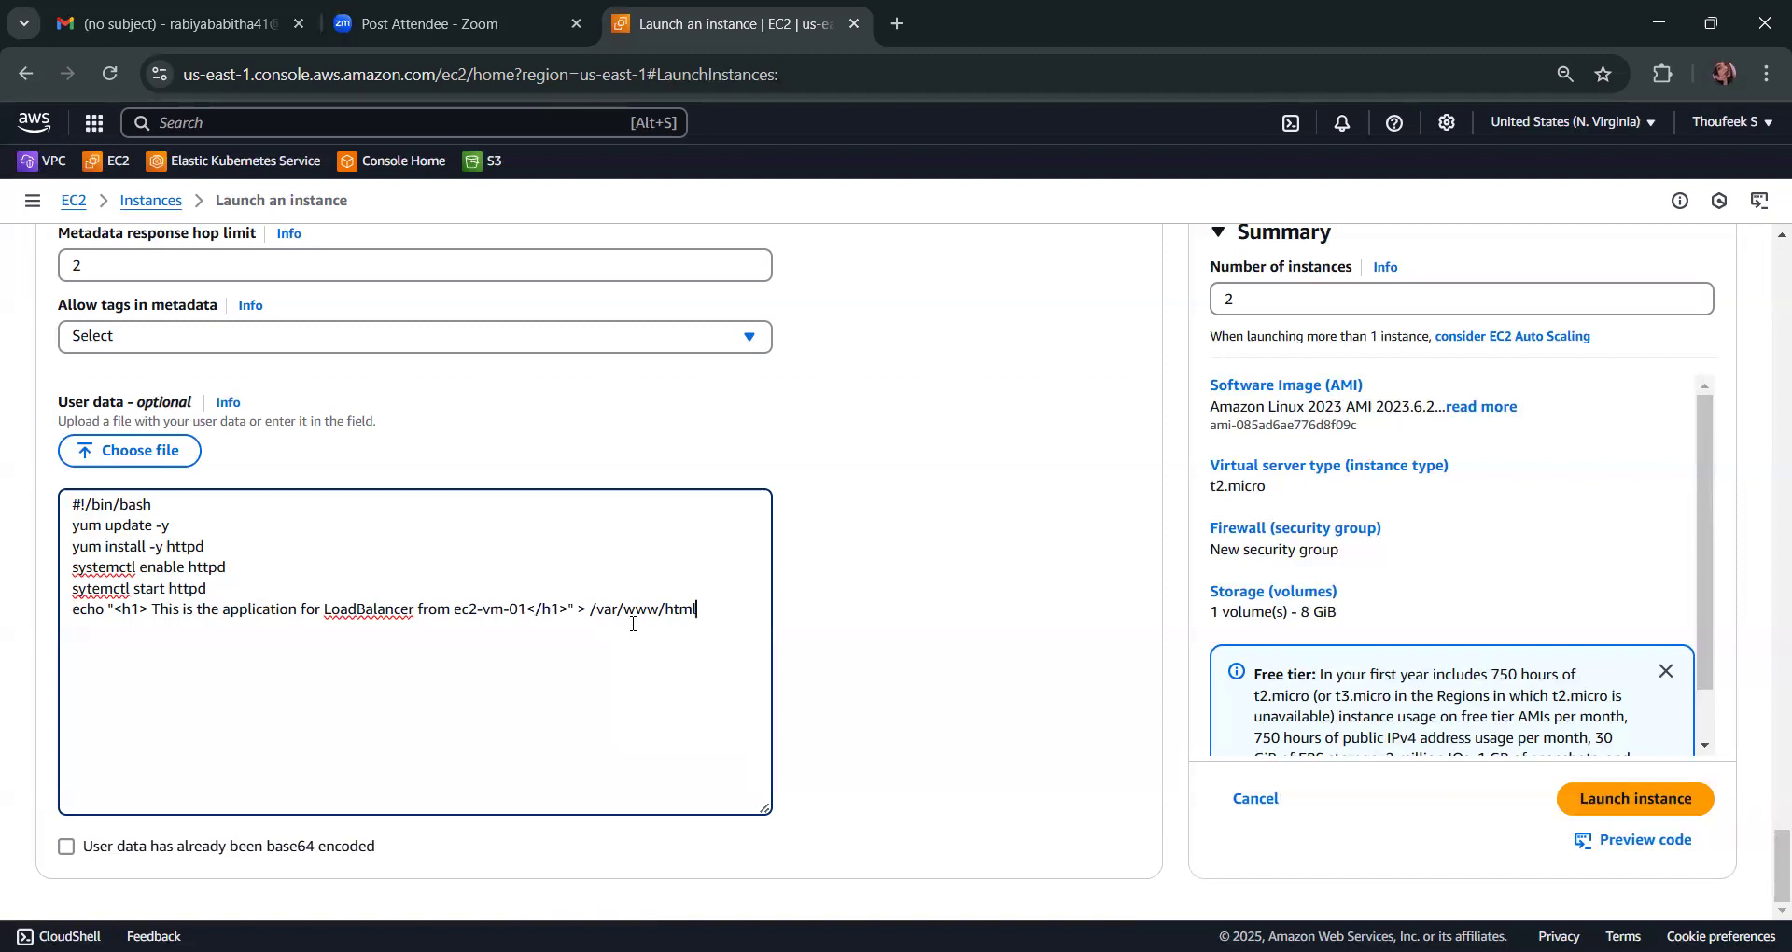
text(/index.html)
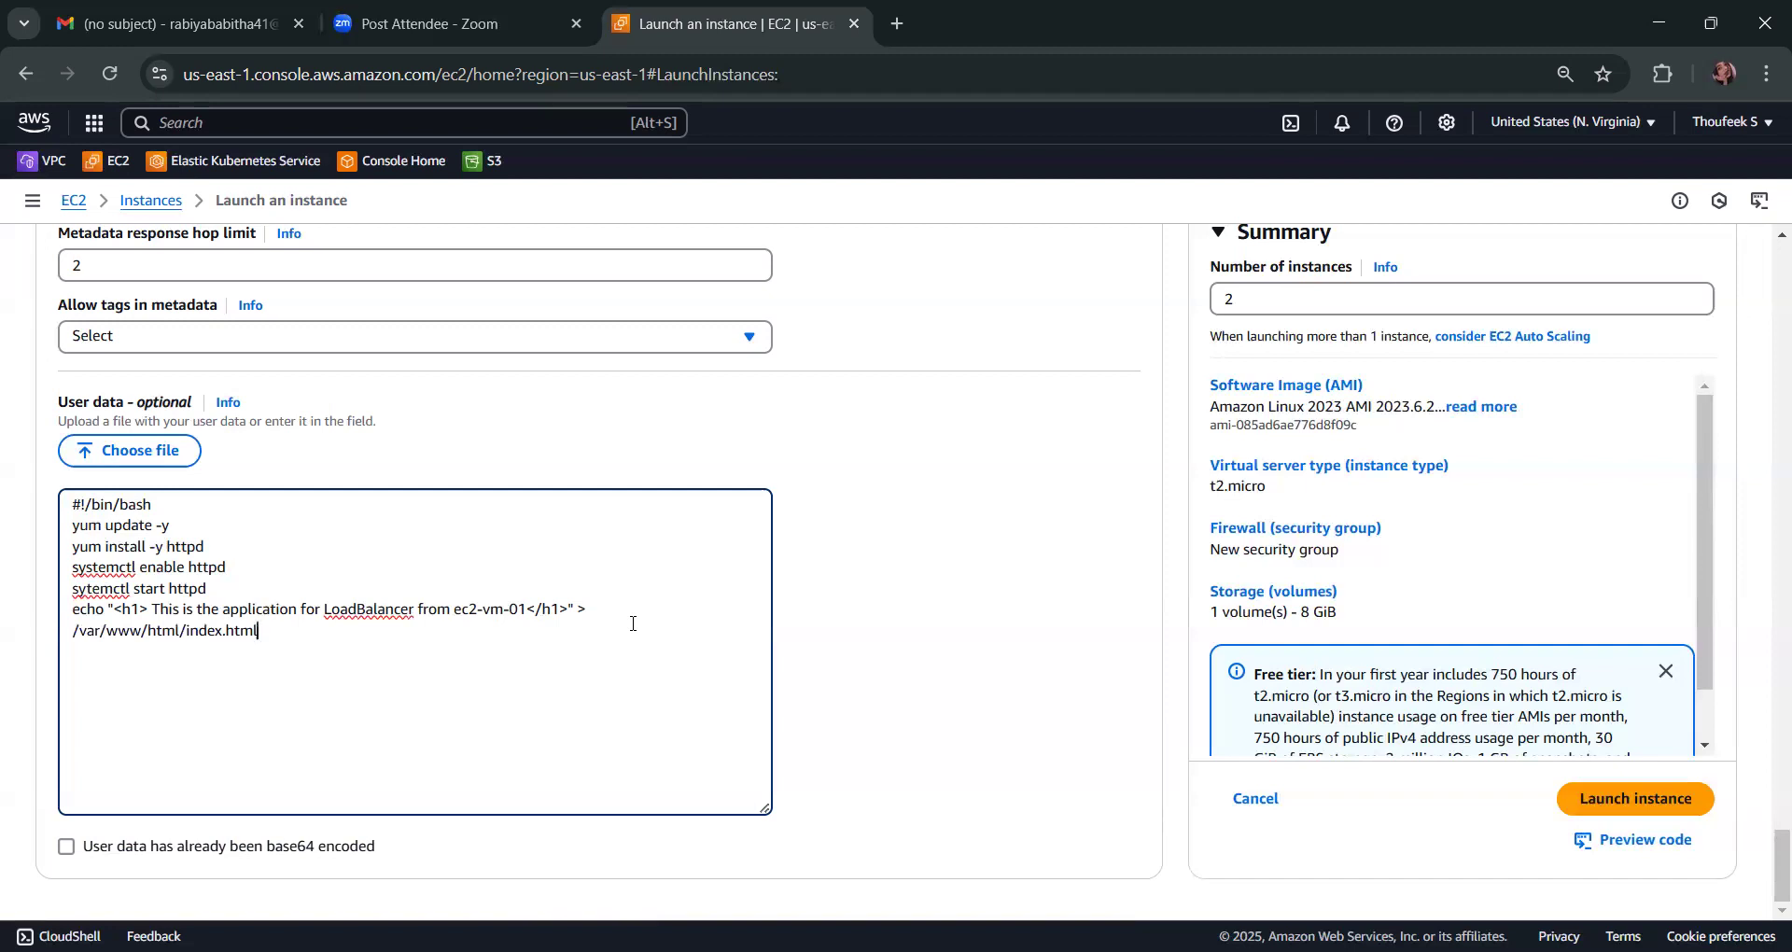
Launch the two instances with the user data script and expand the launch log.
click(1624, 801)
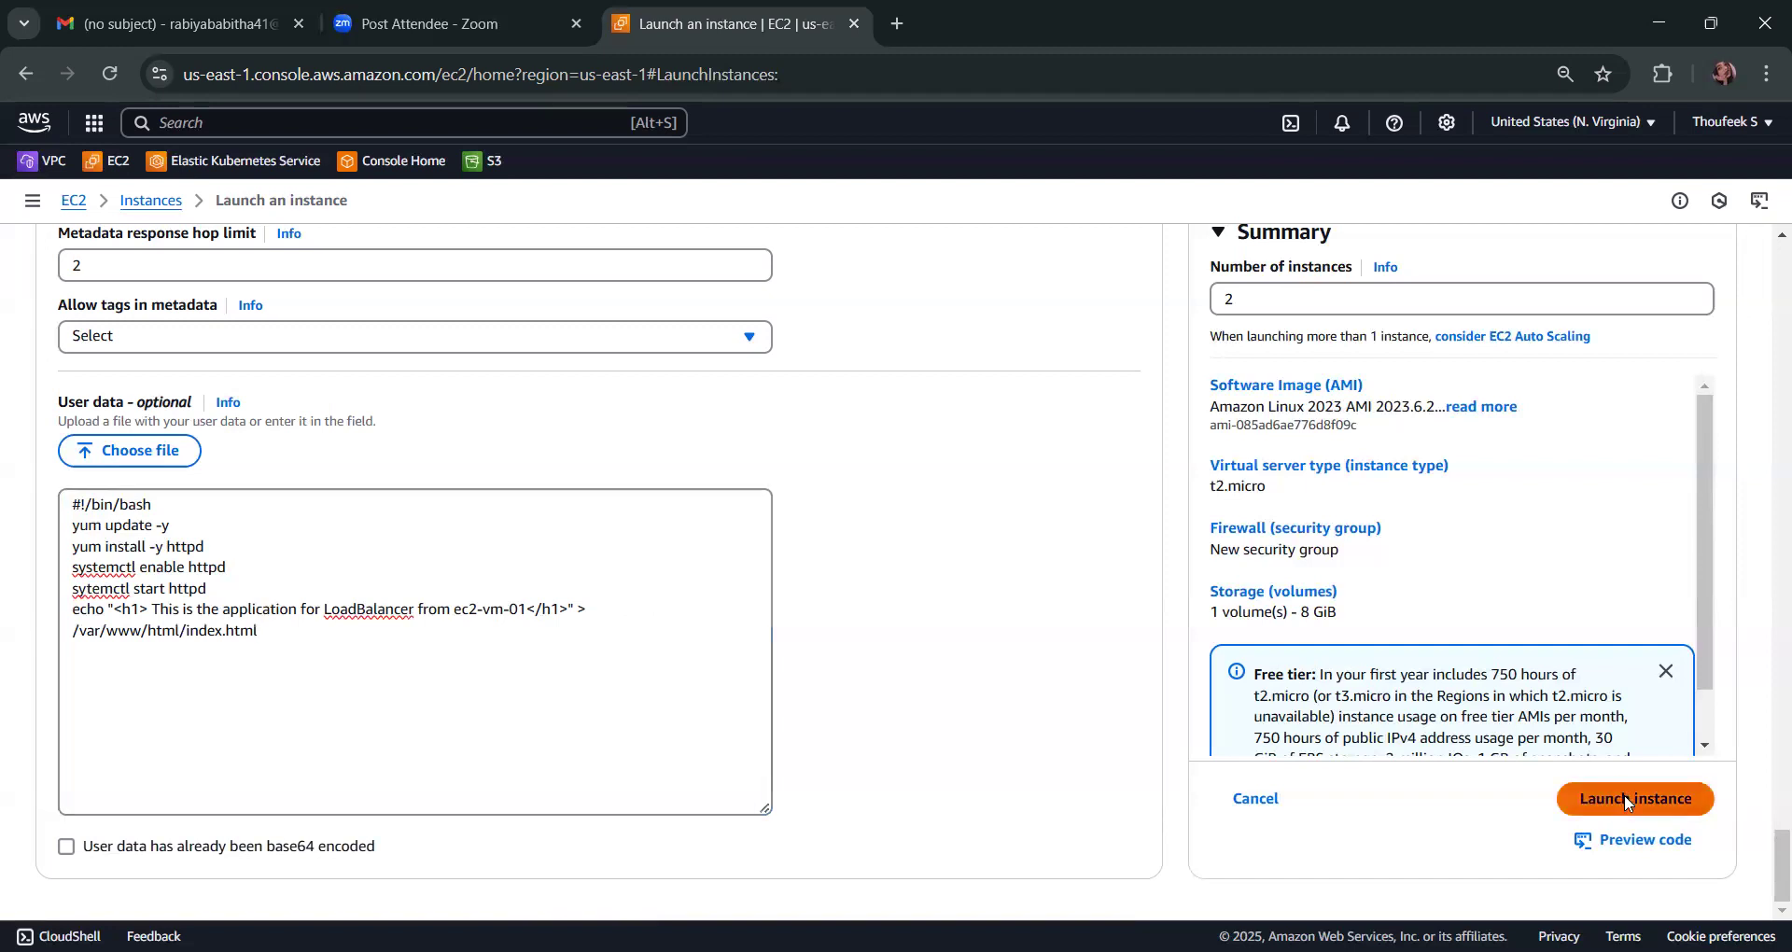
click(51, 386)
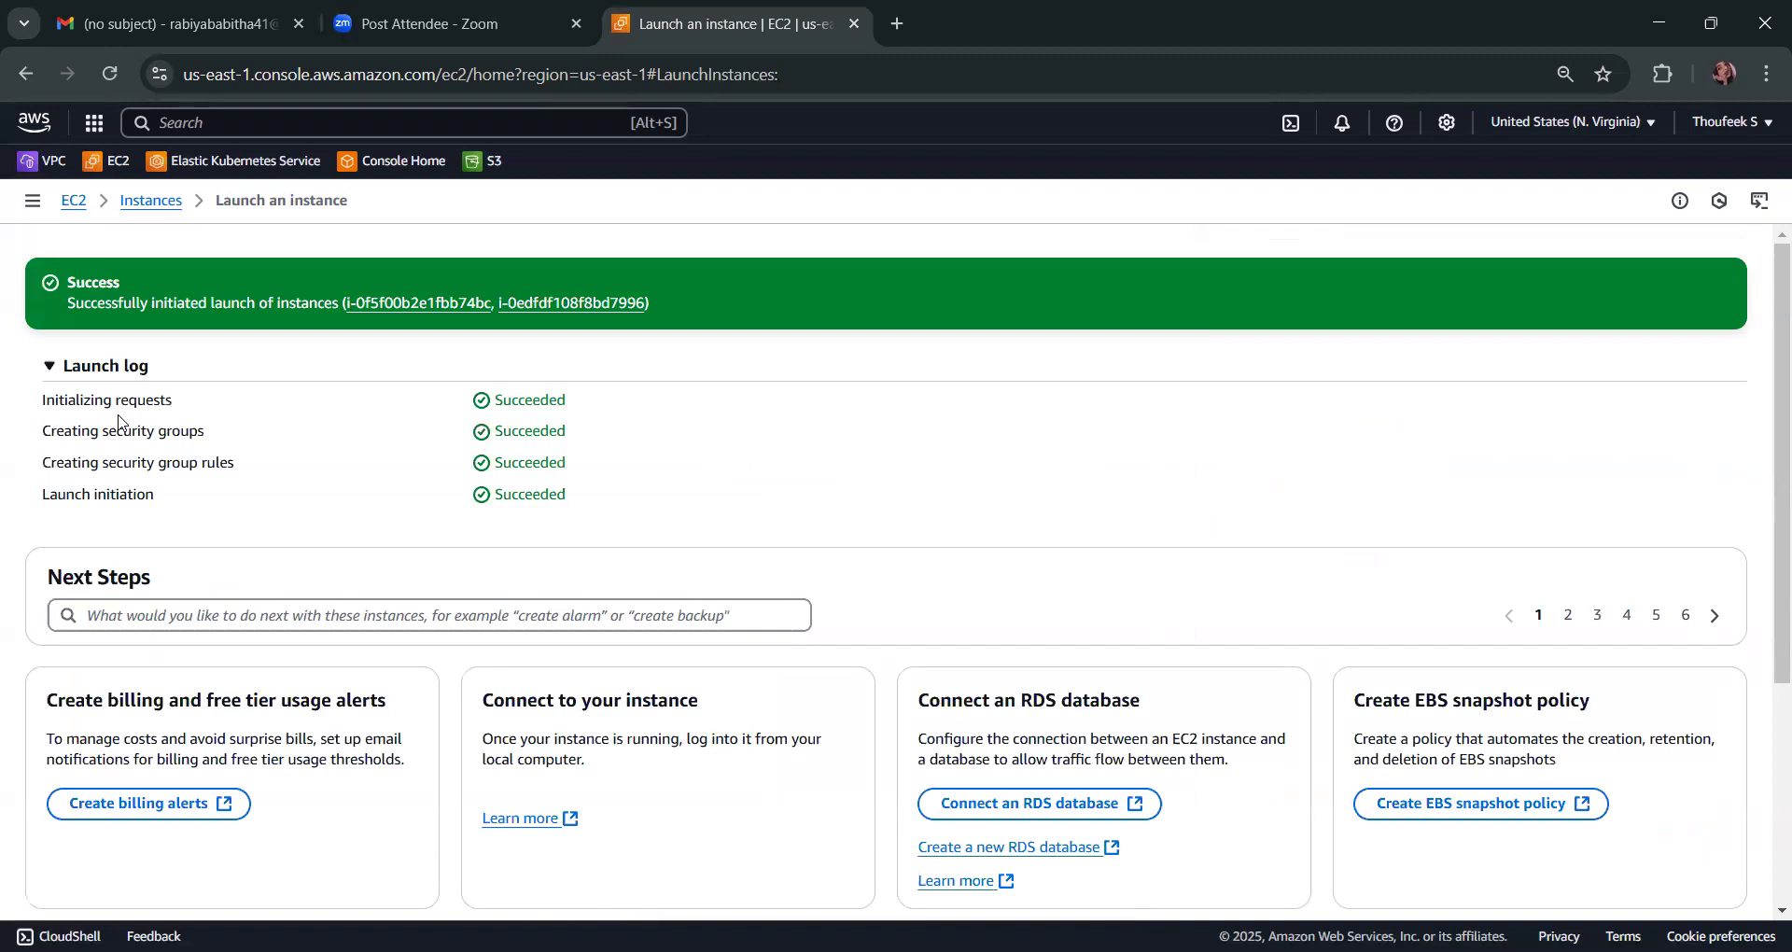
Refresh the instances list, filter it to the Running state and select the first running instance.
click(129, 206)
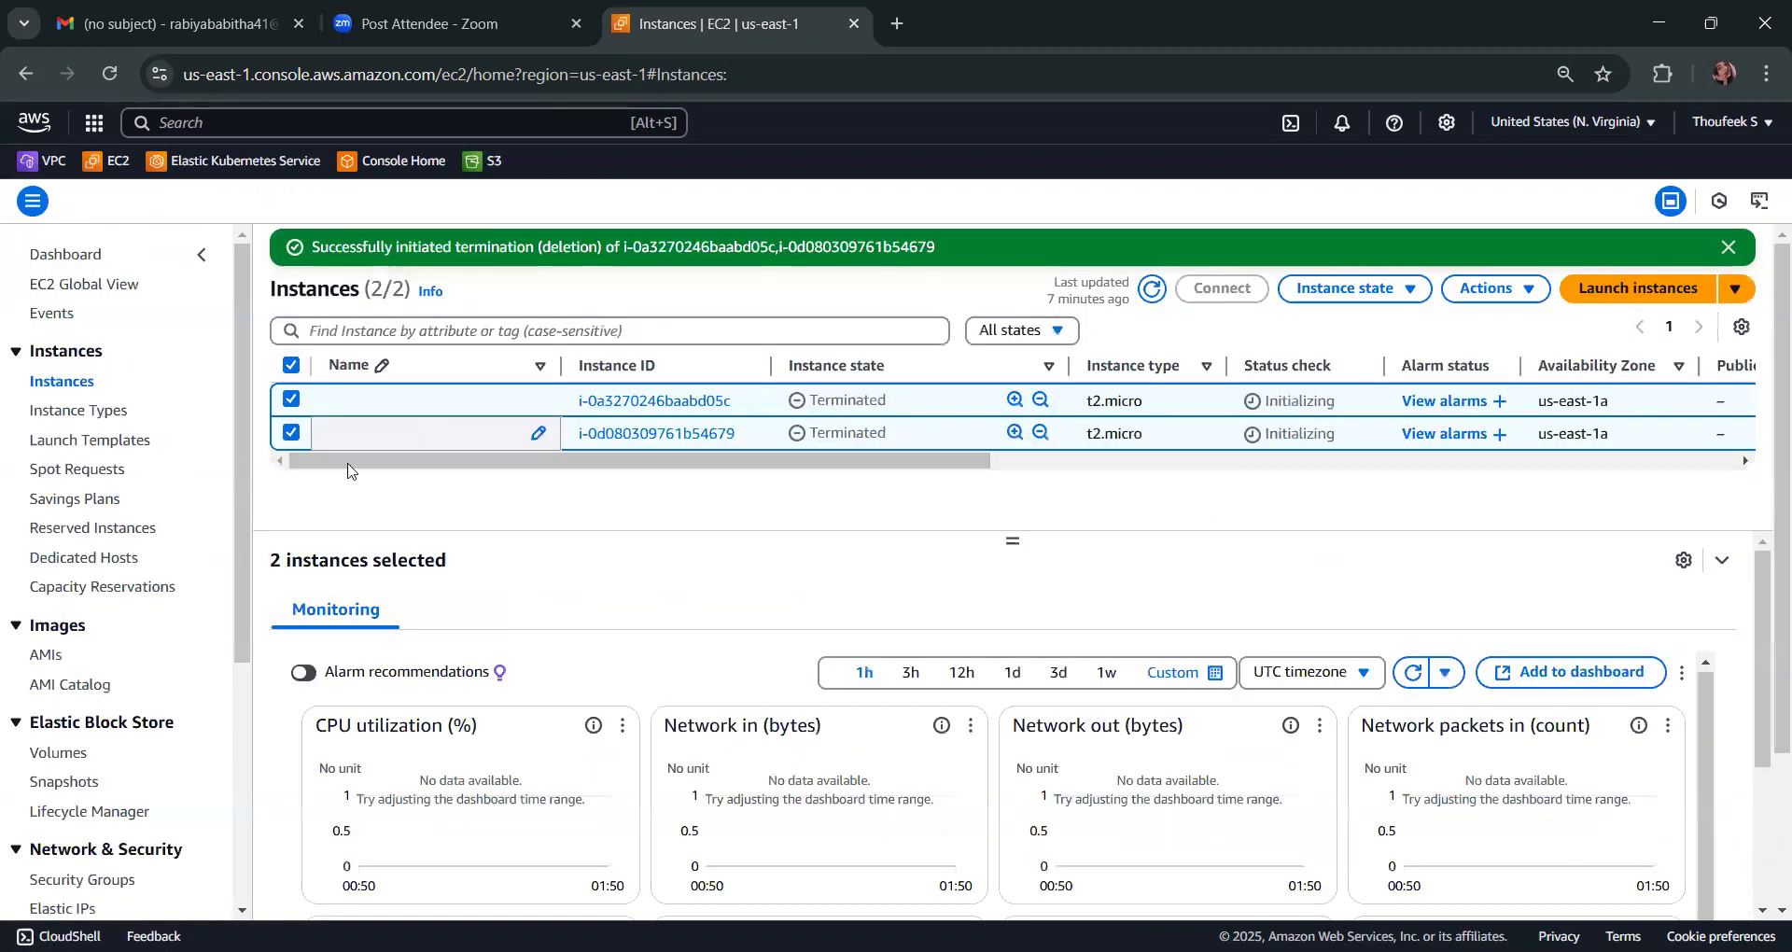
click(1151, 289)
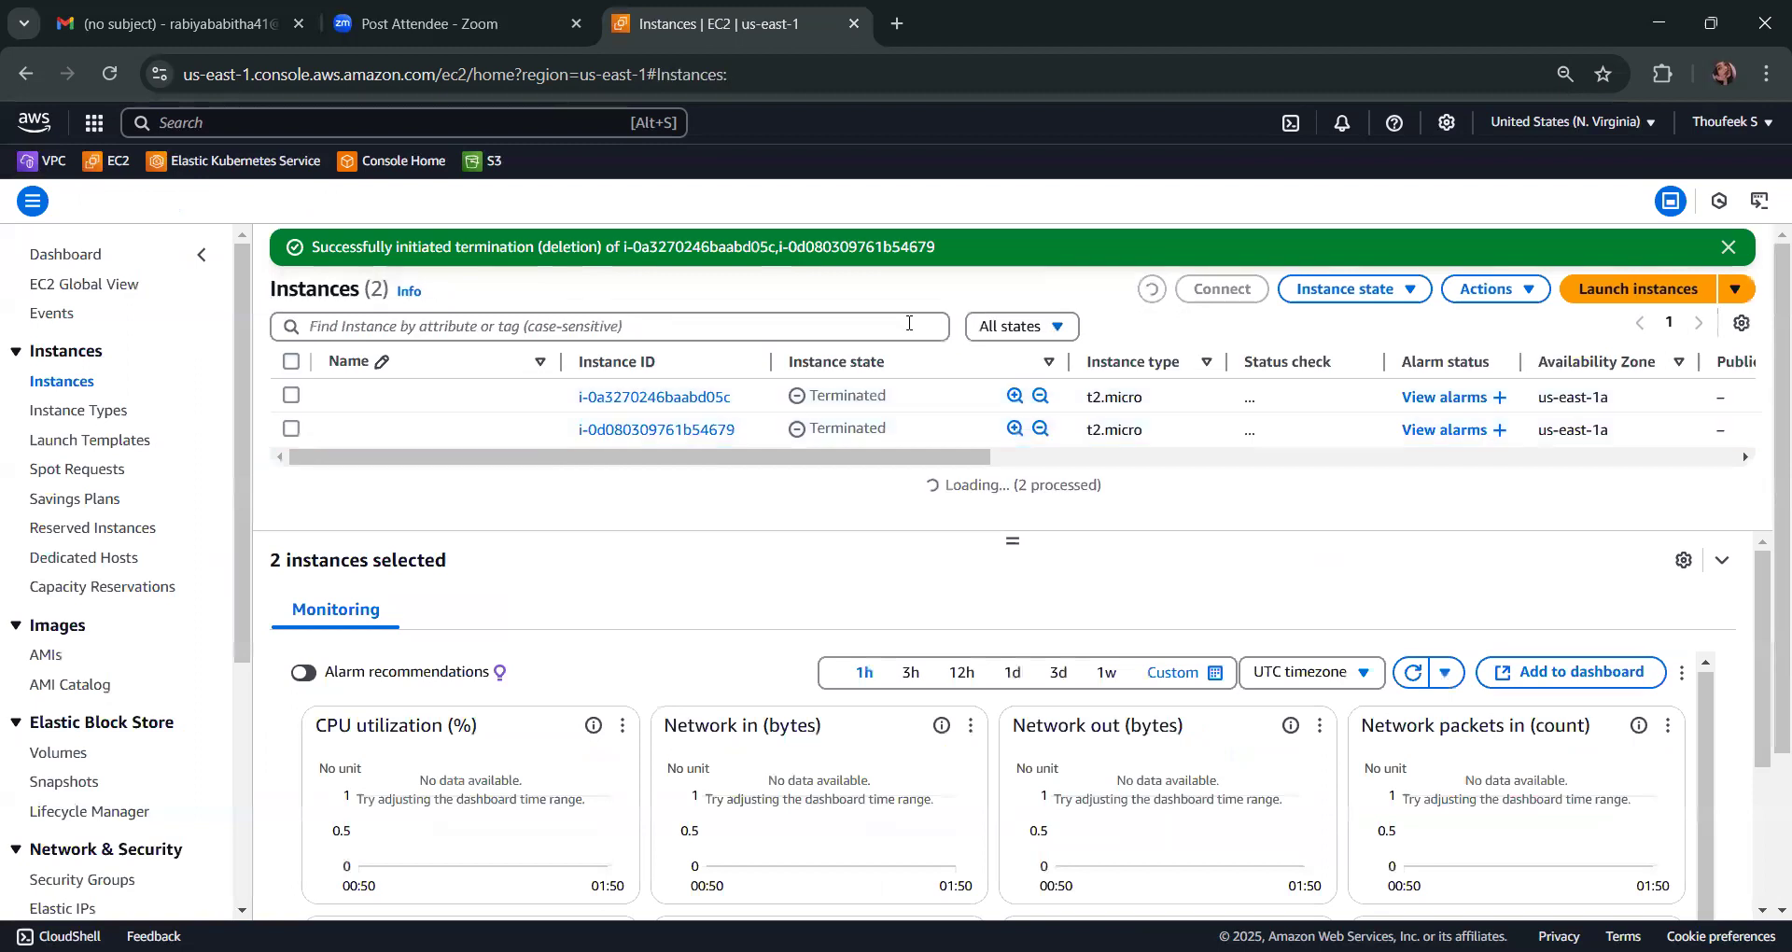
click(1033, 329)
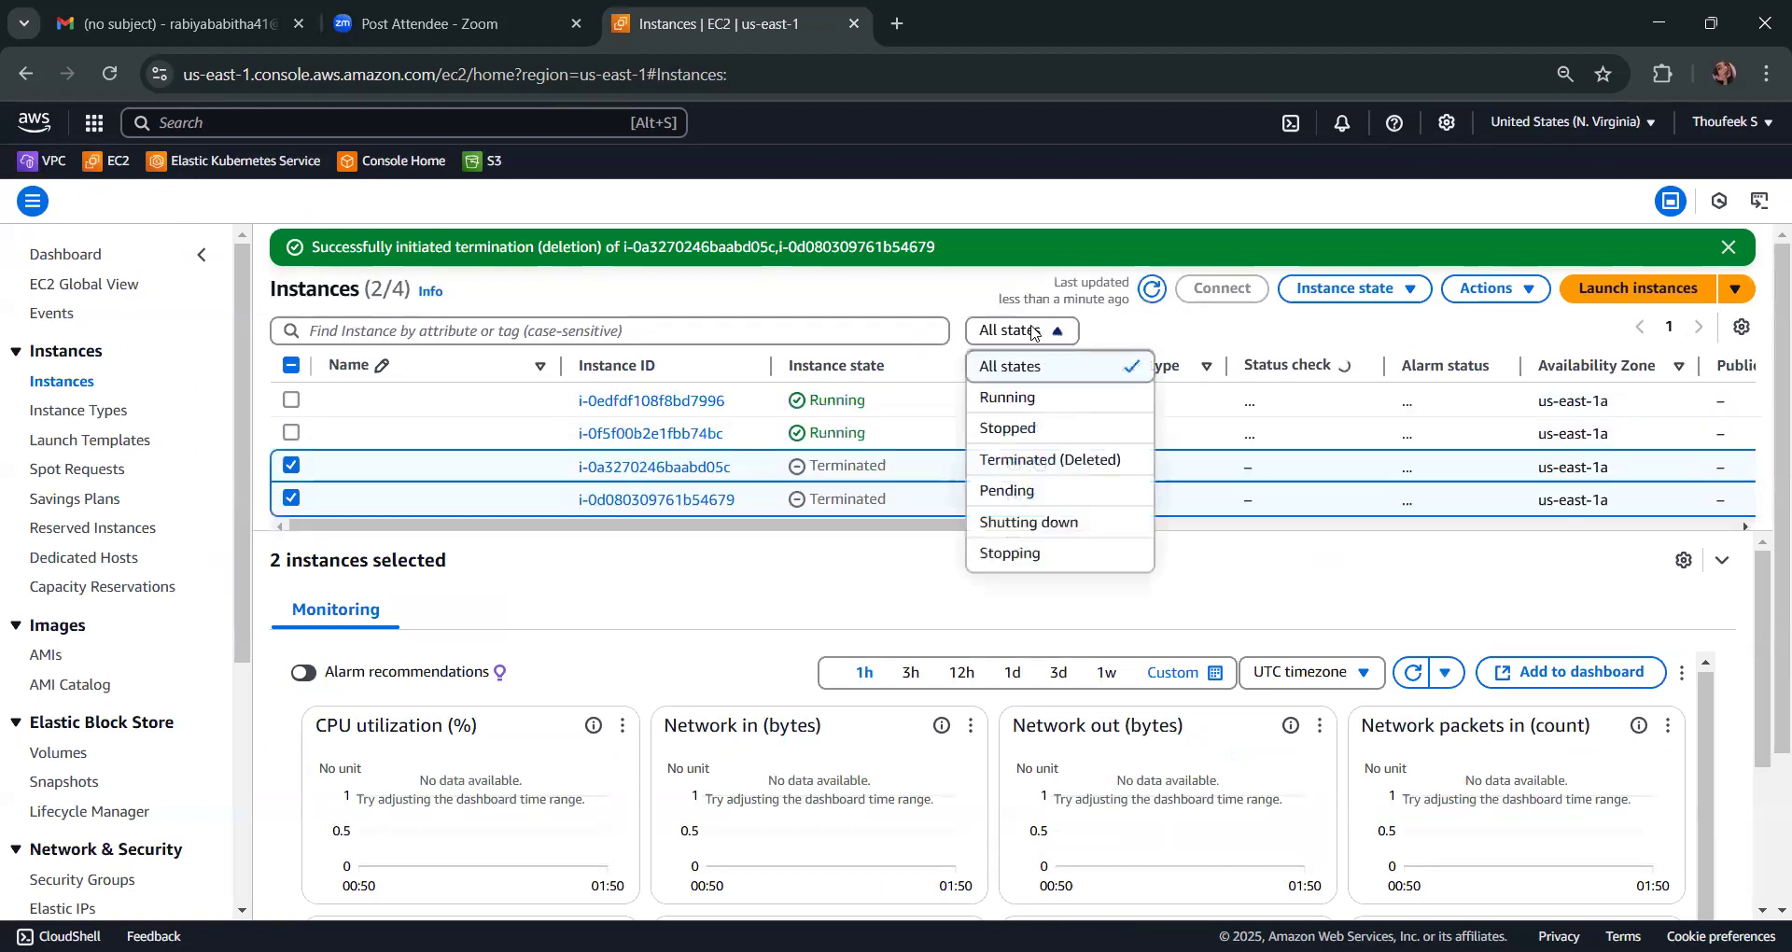
click(1024, 397)
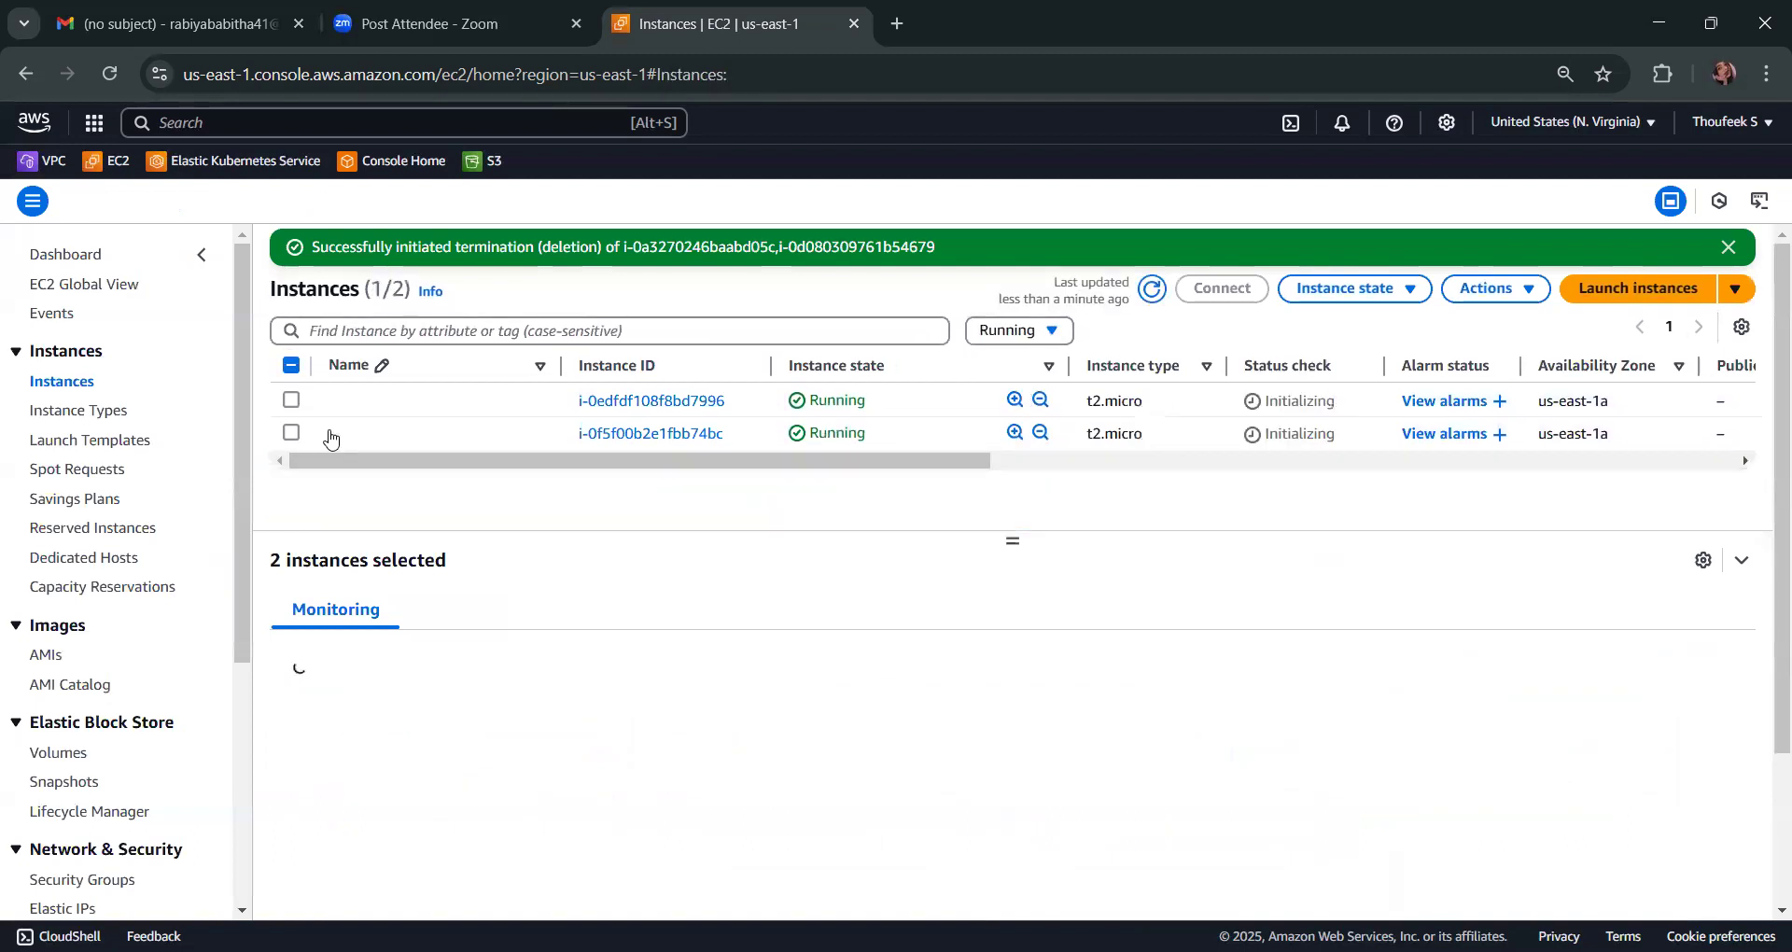
click(291, 399)
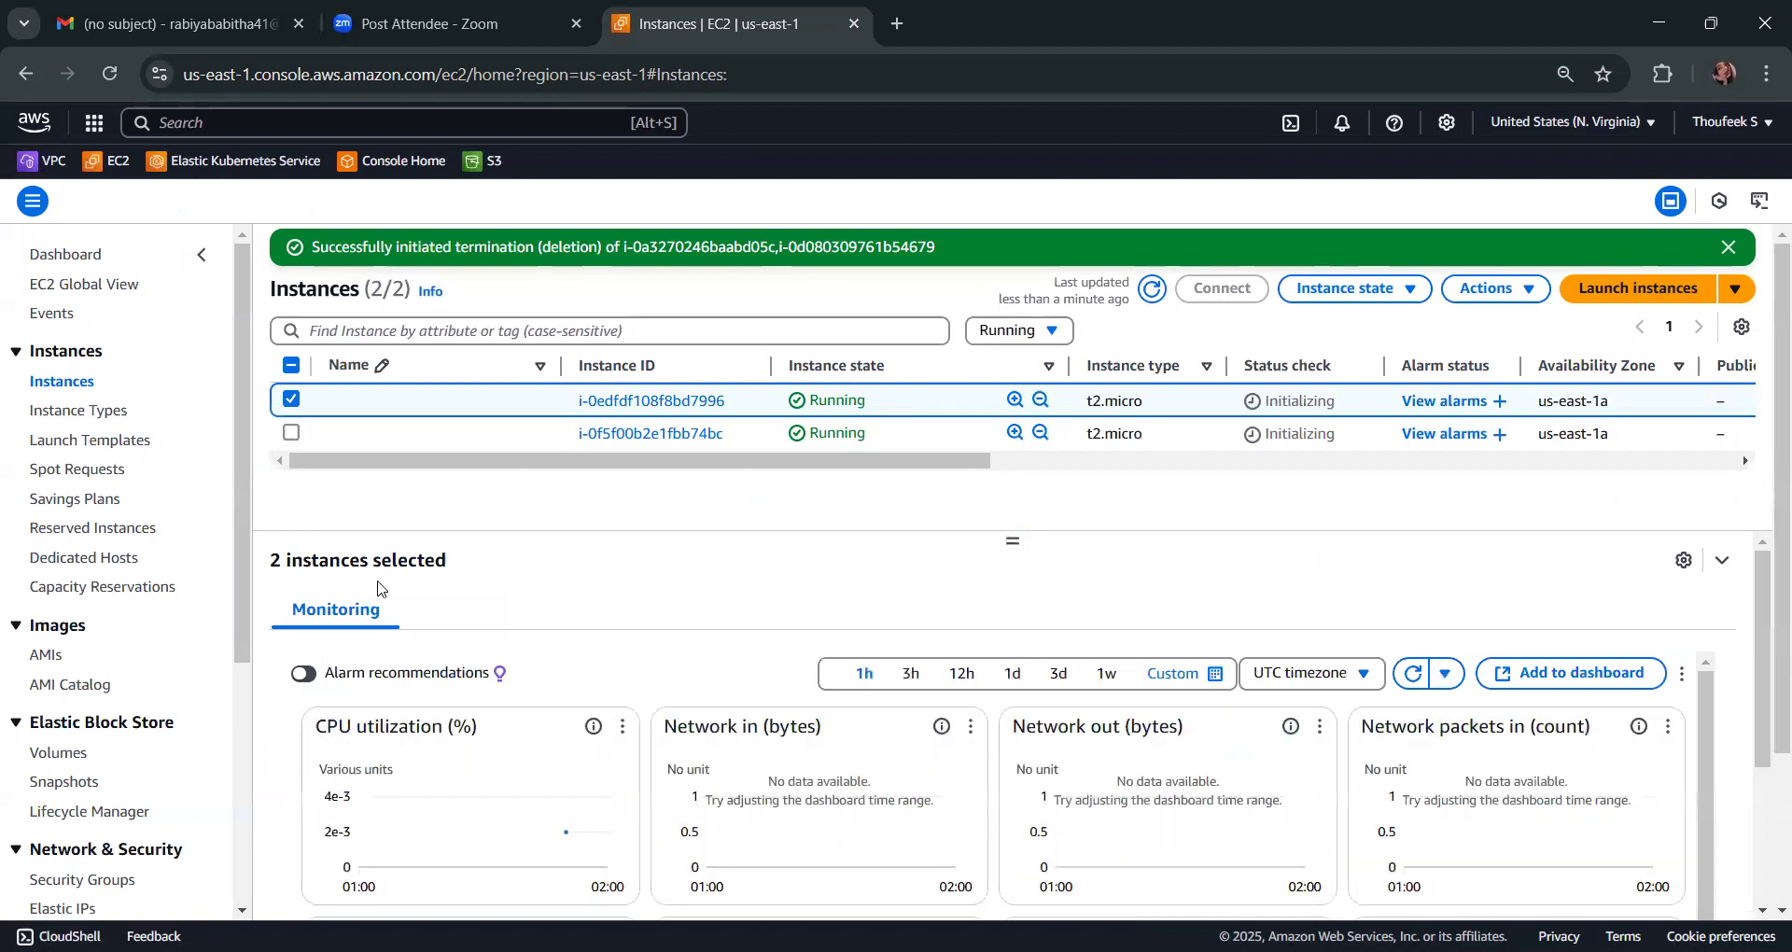
Clear the leftover instance selection by dismissing the termination notice and refreshing the instances list.
scroll(654, 651, down, 3)
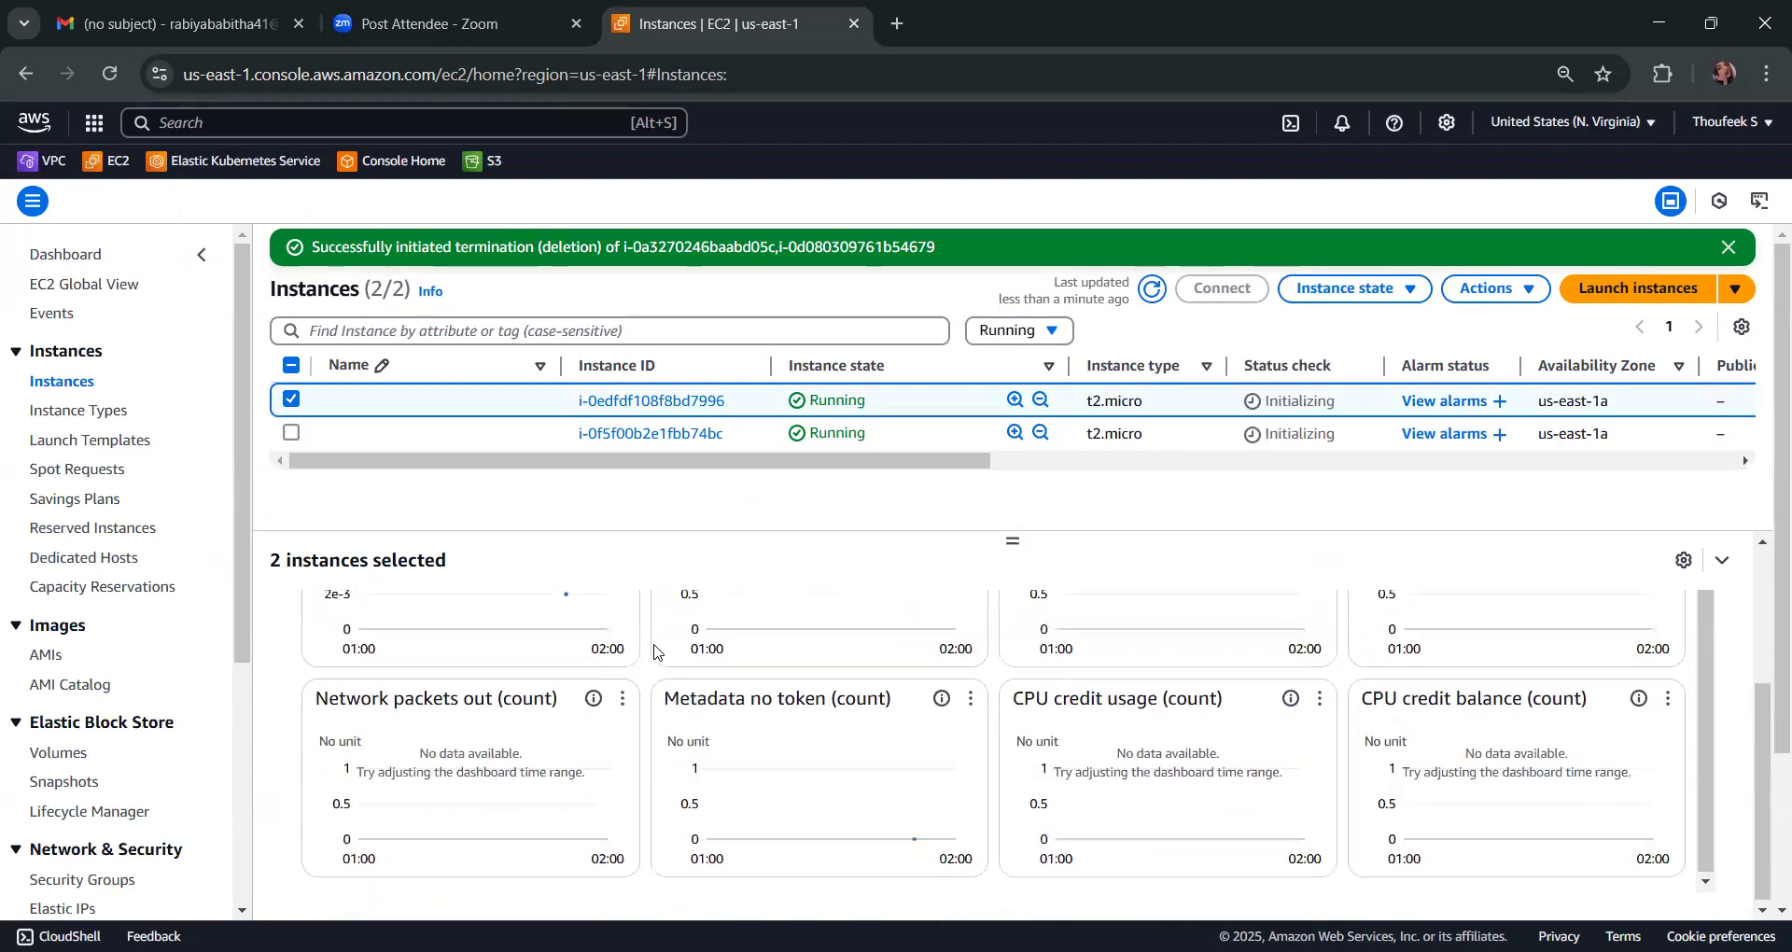
scroll(653, 652, up, 3)
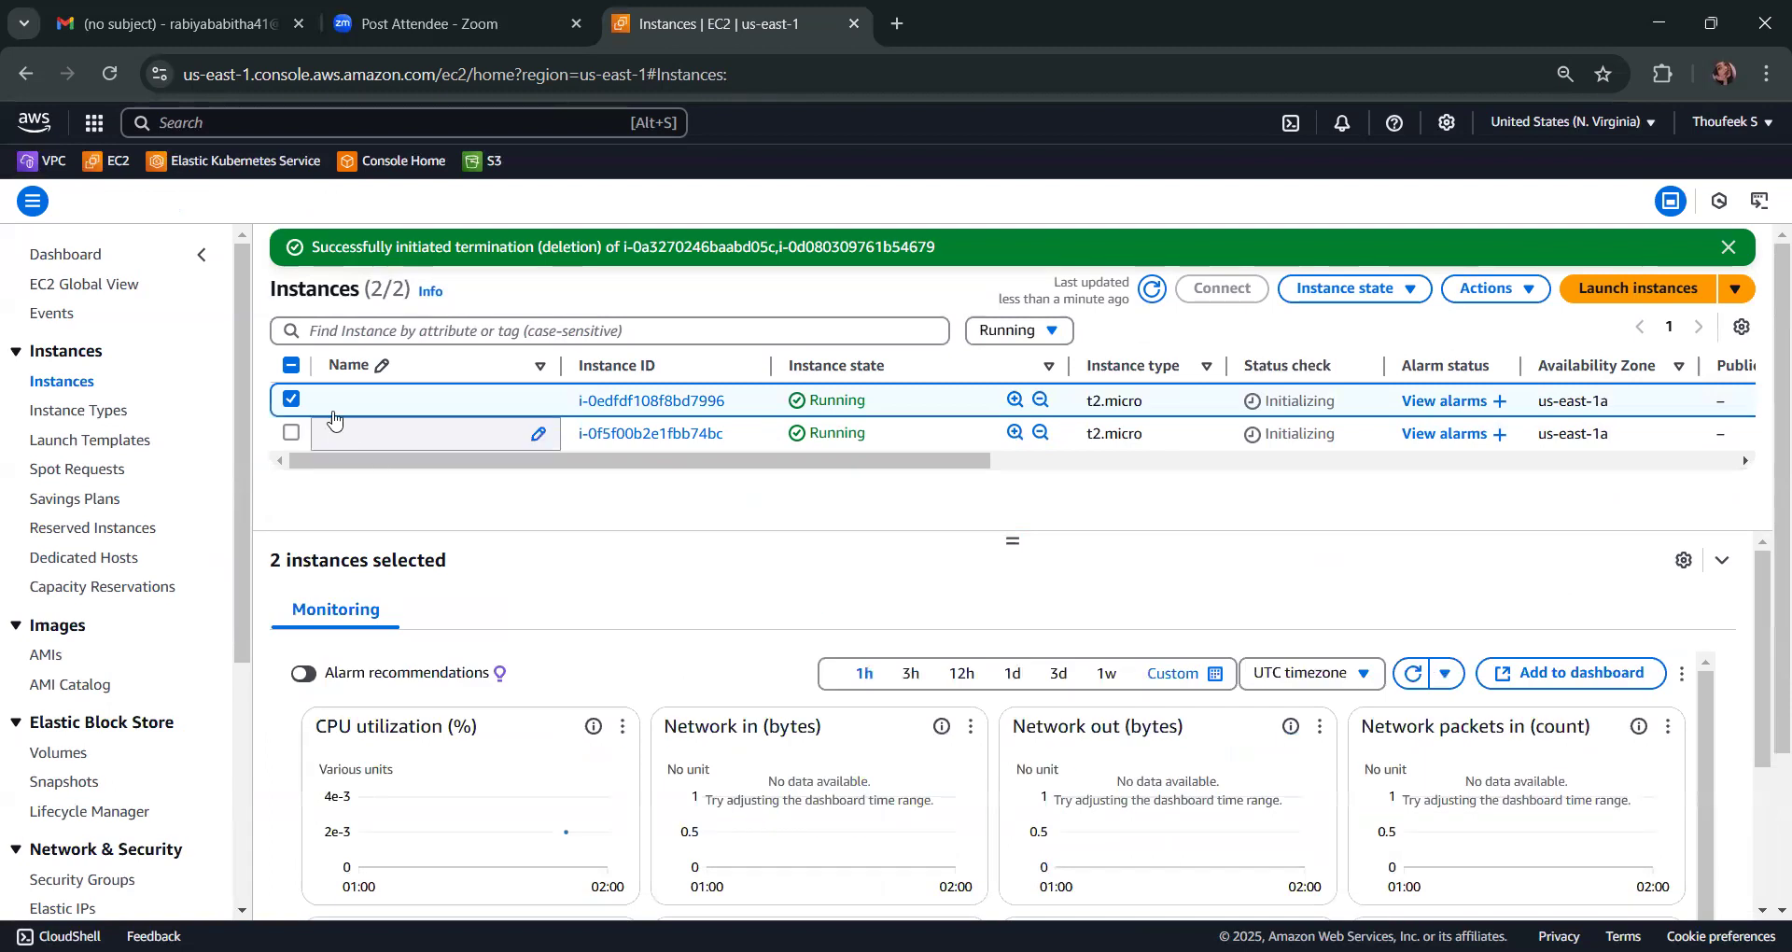
click(292, 401)
click(292, 400)
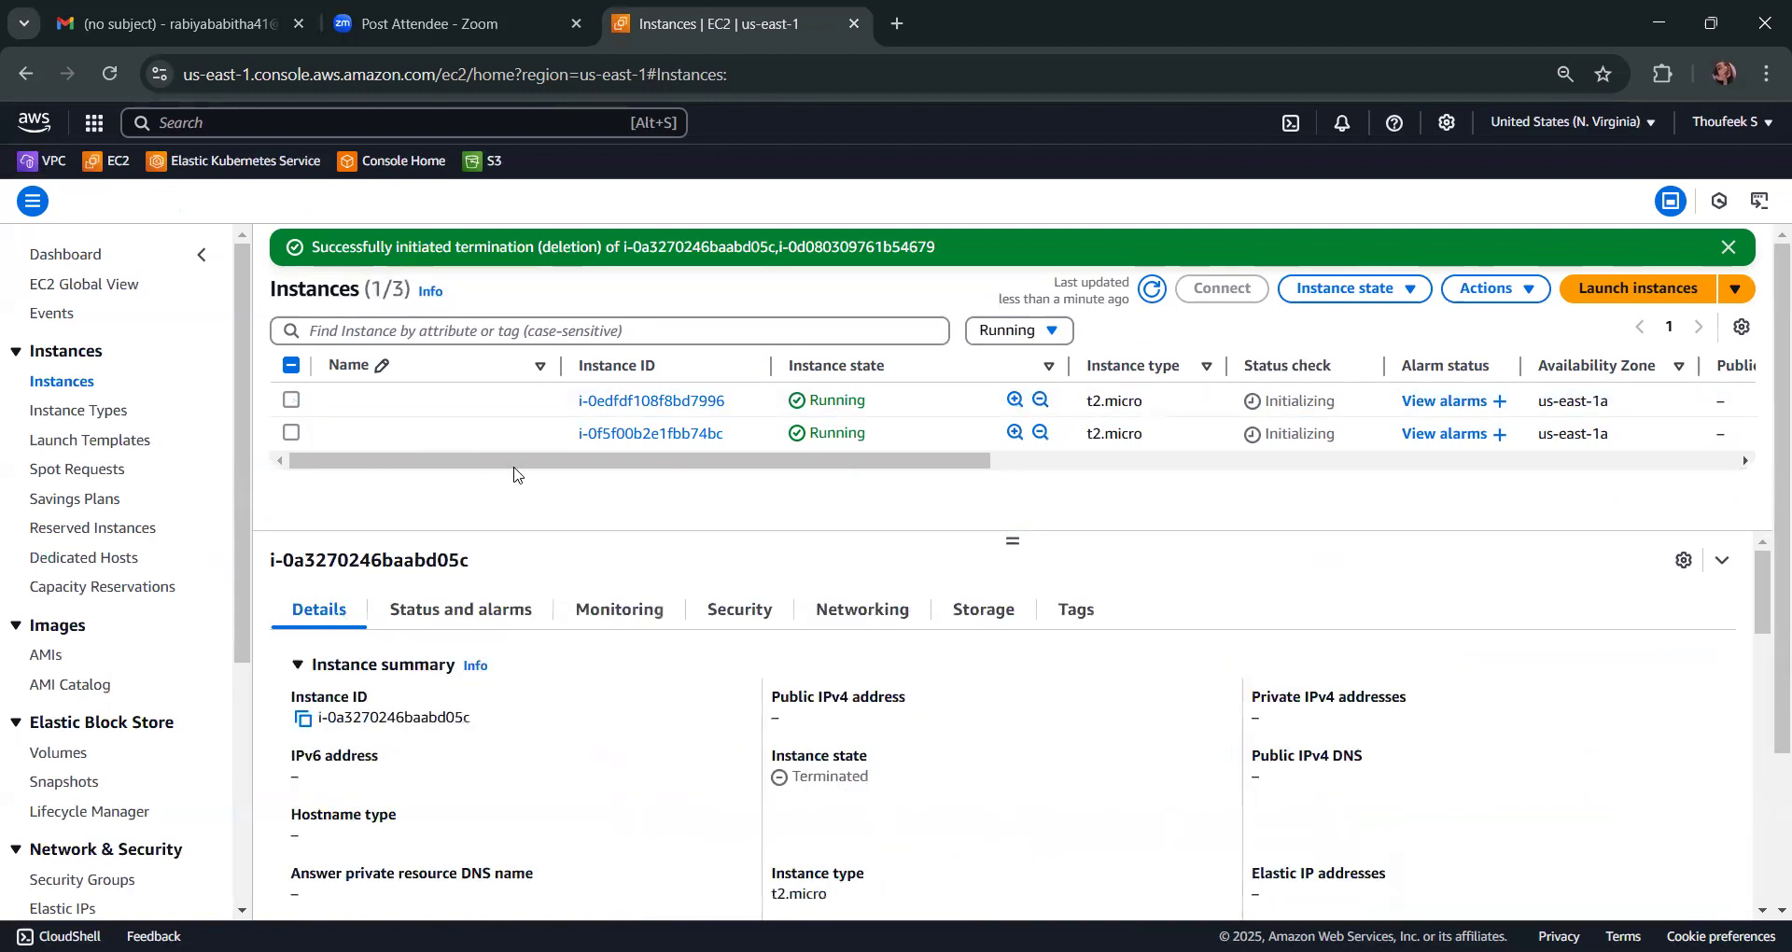
click(291, 365)
click(290, 362)
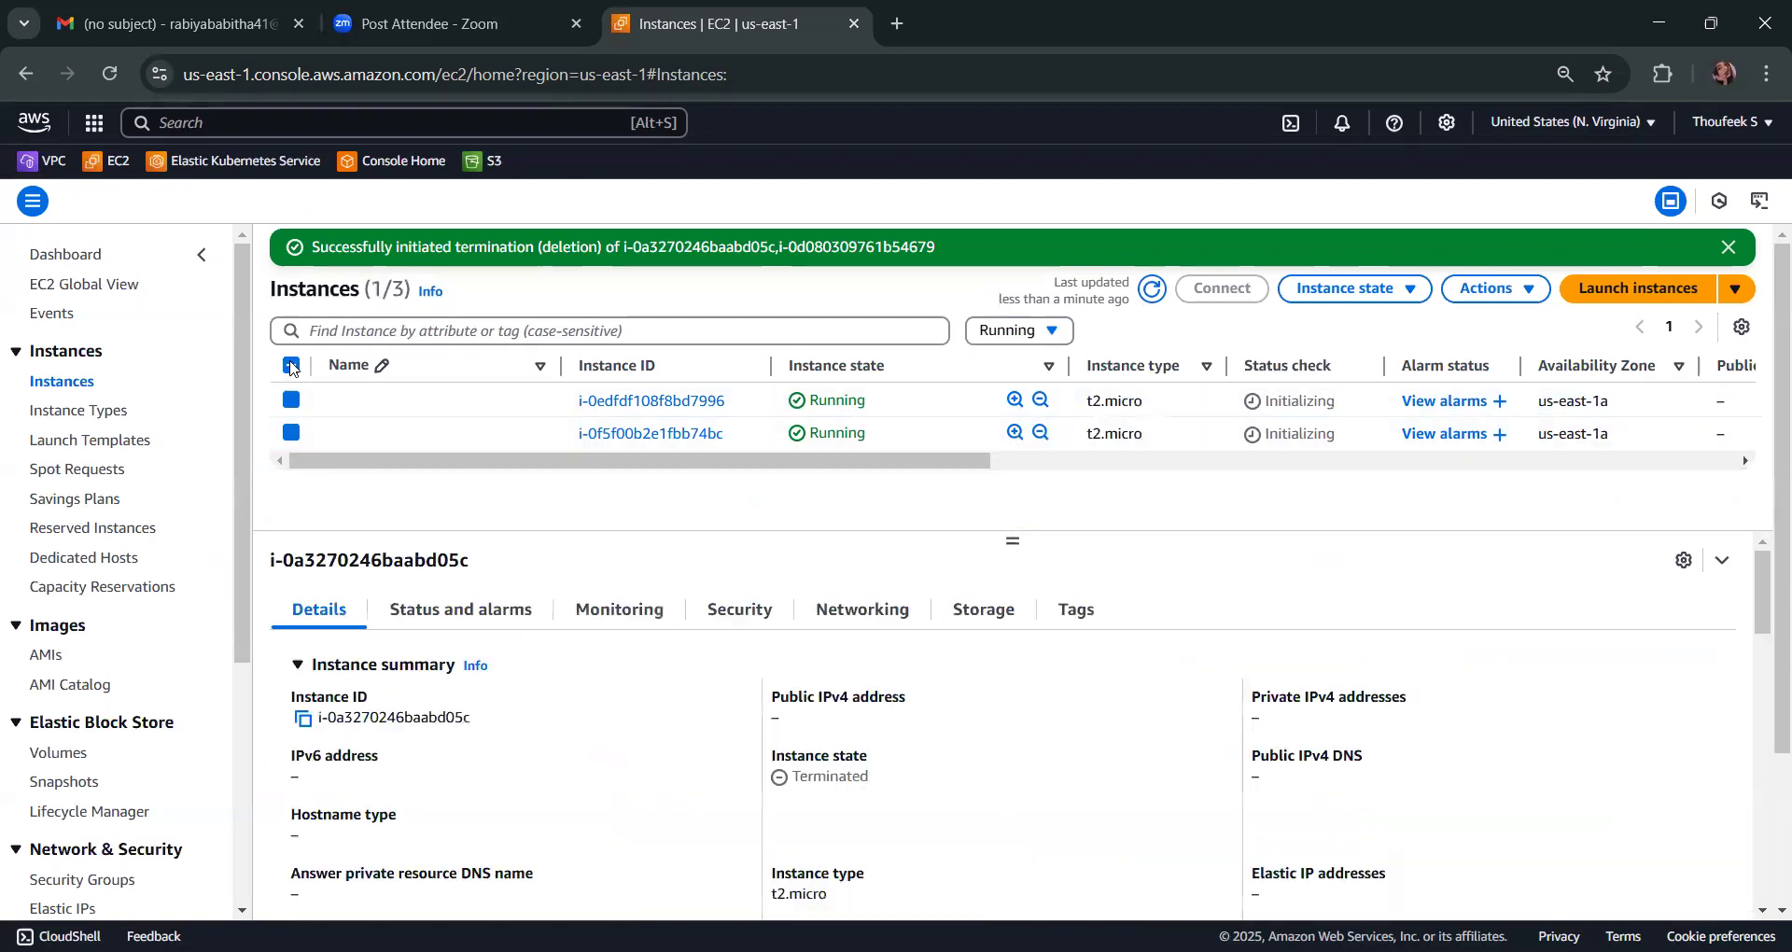
click(296, 409)
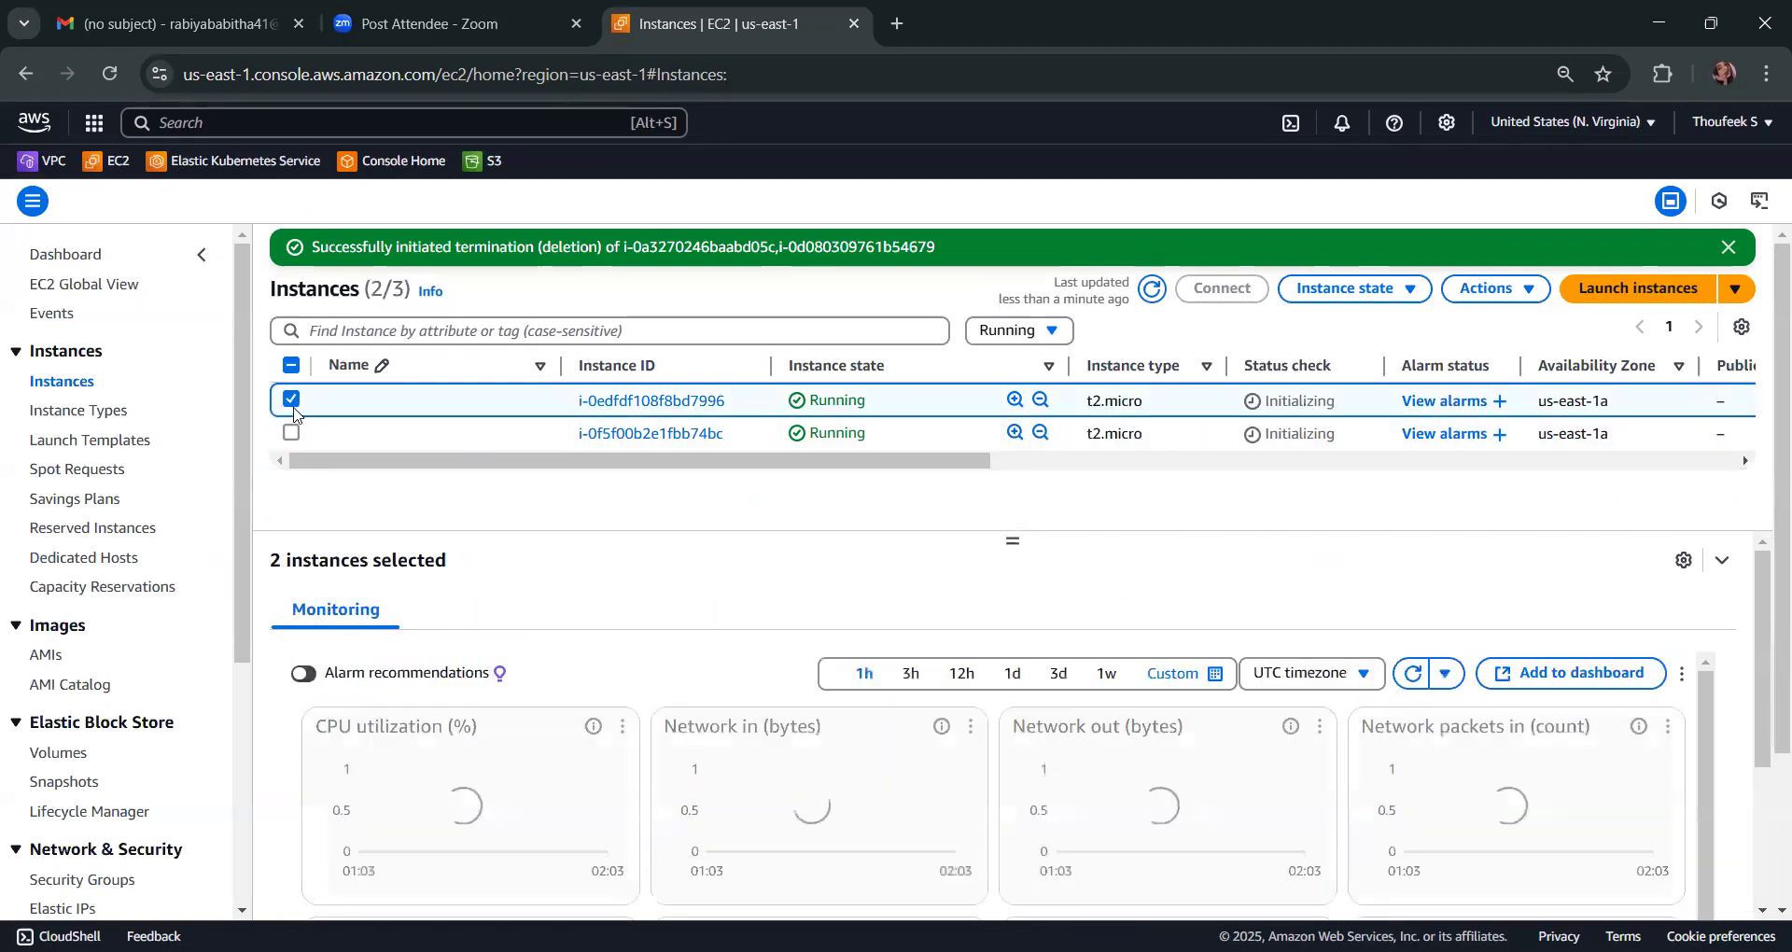
click(292, 400)
click(292, 364)
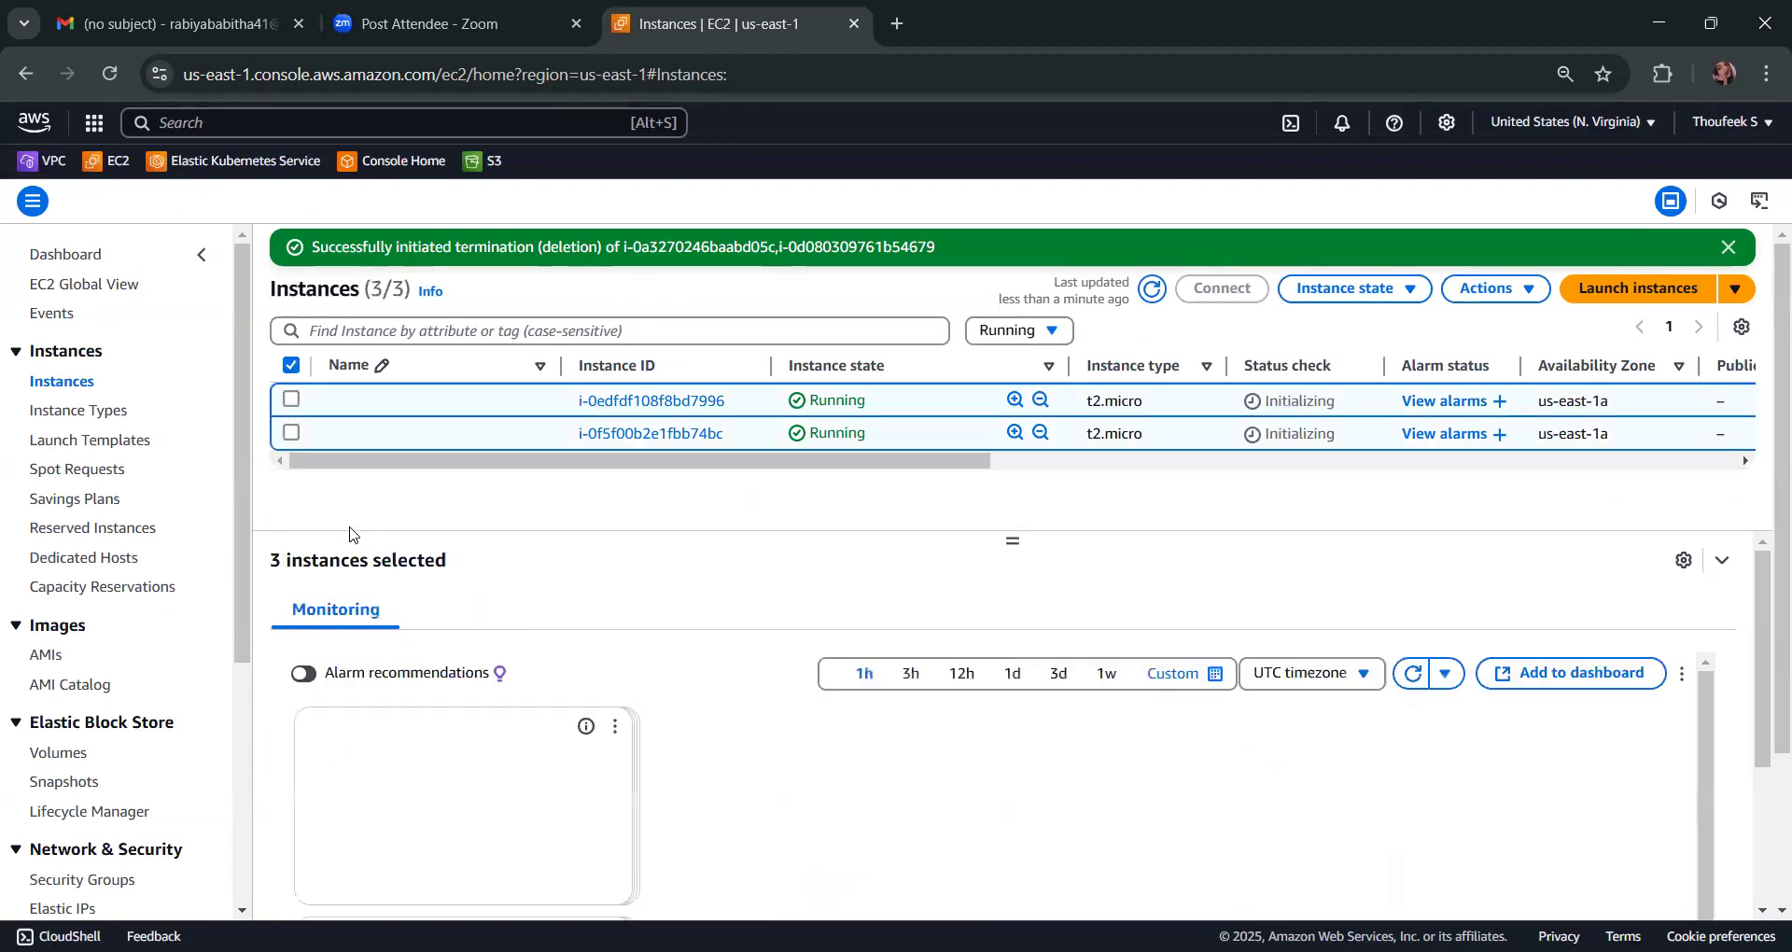
click(291, 365)
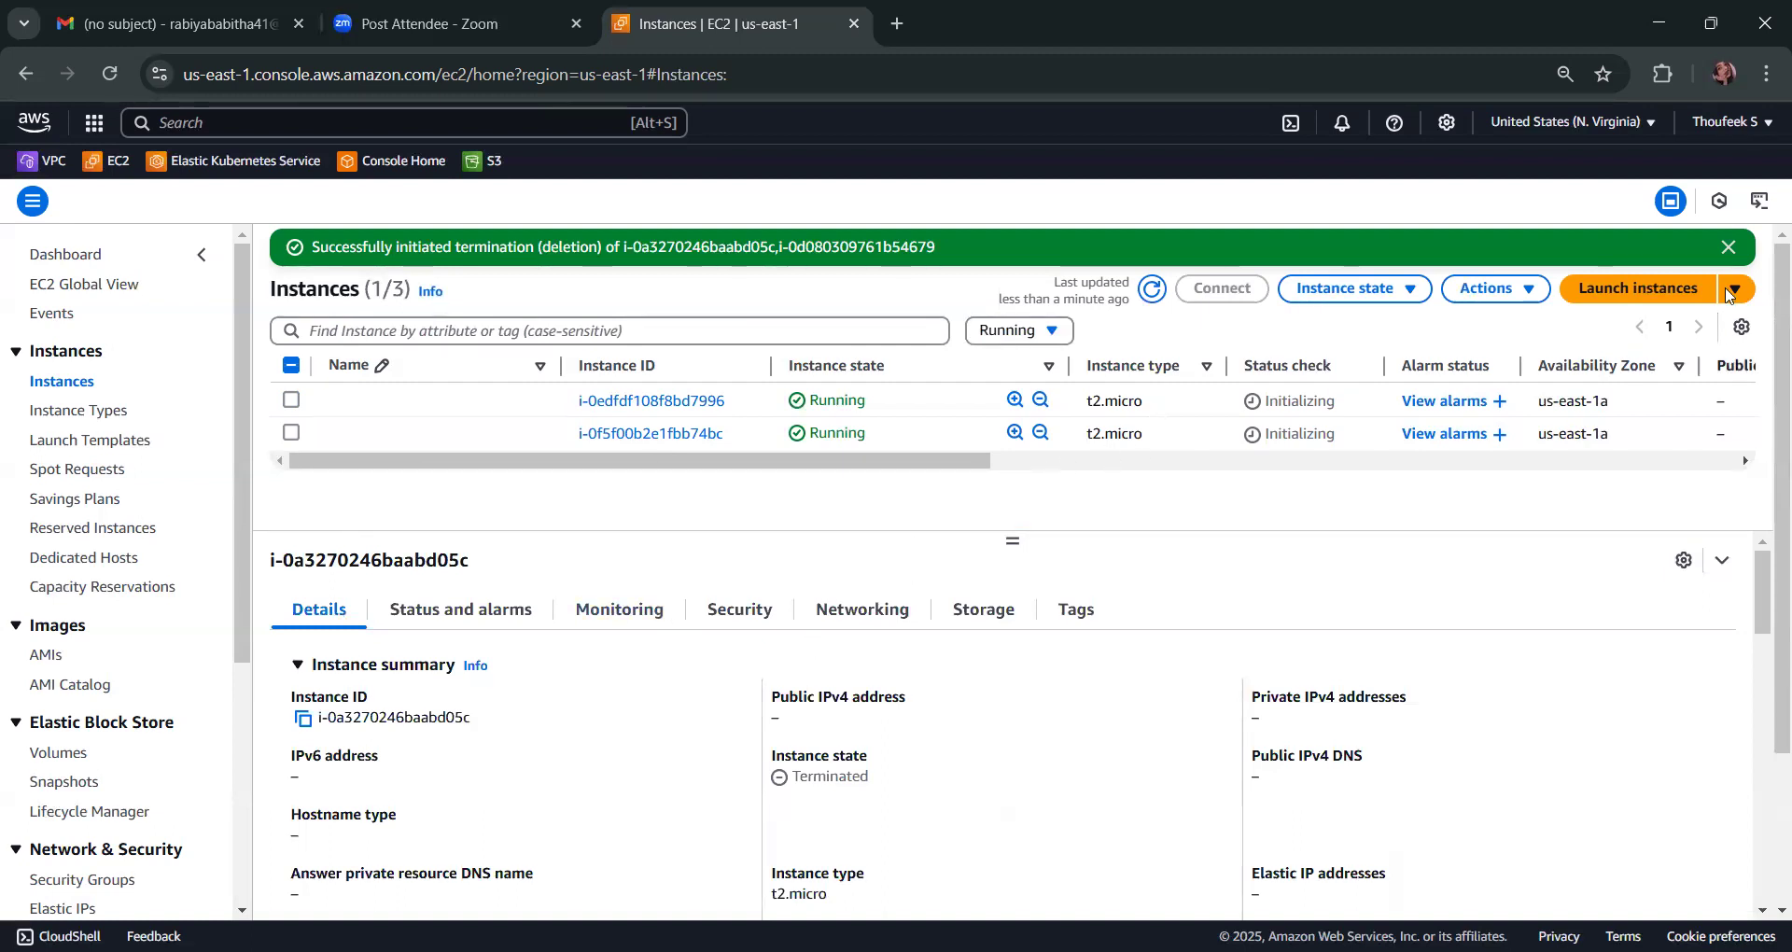
click(1728, 247)
click(1154, 246)
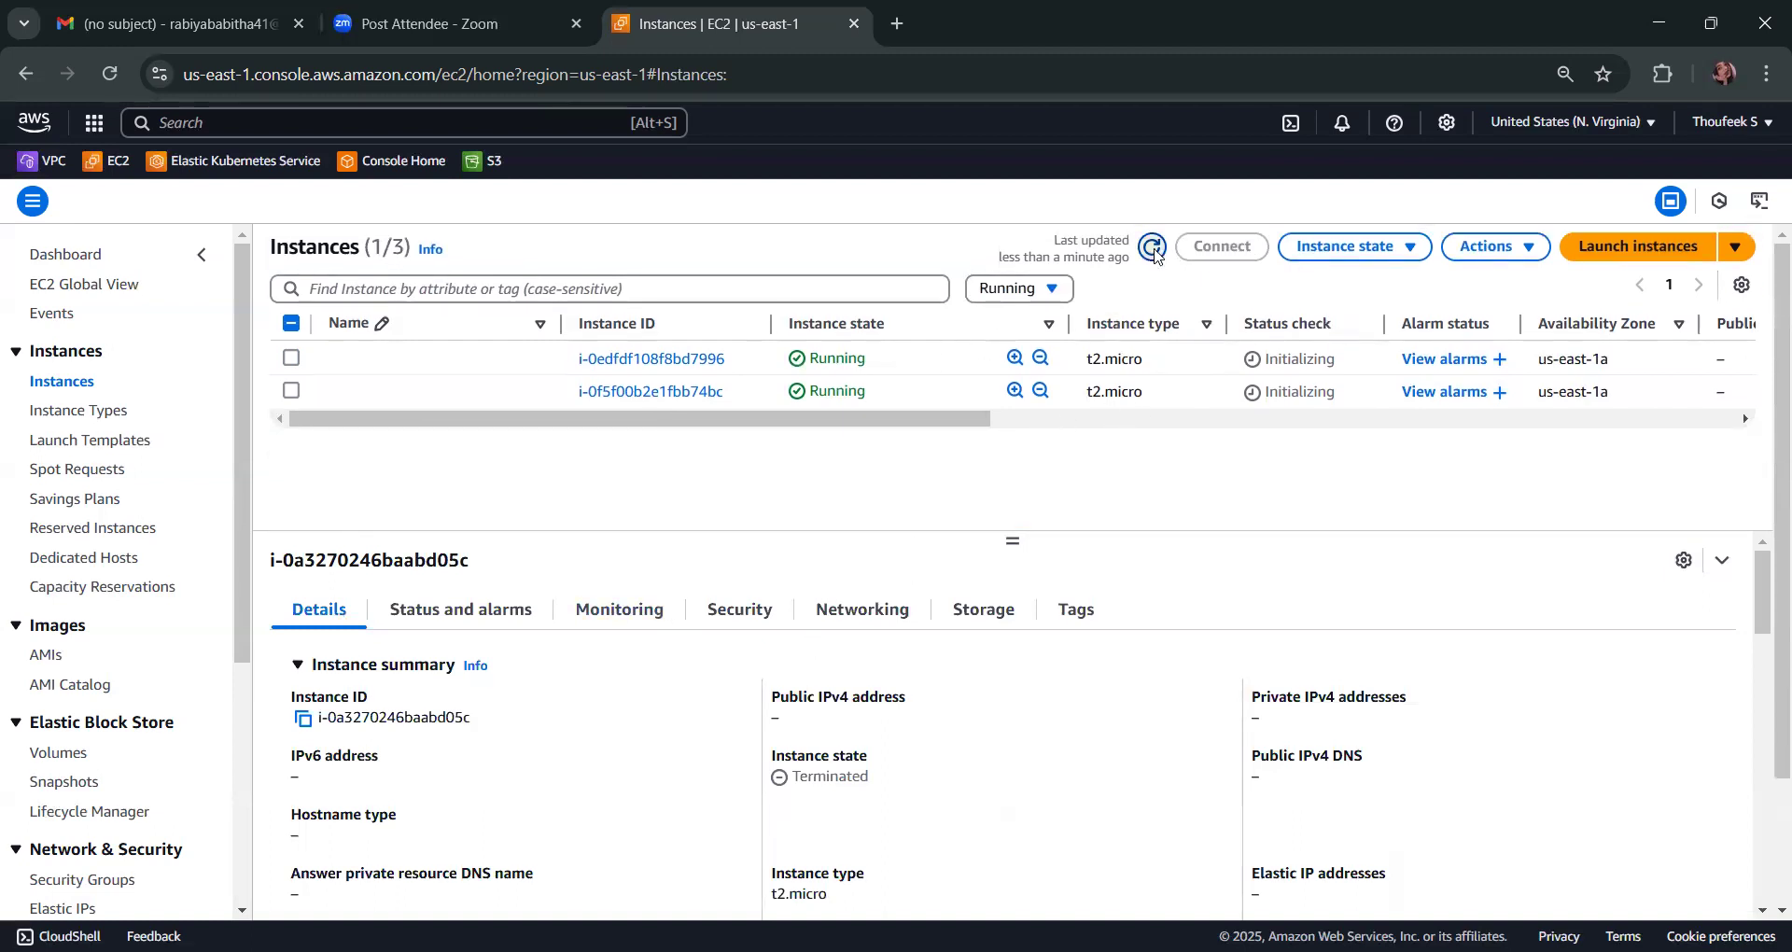
Copy the second running instance's public IPv4 address and open 44.222.172.8 in a new browser tab.
click(291, 391)
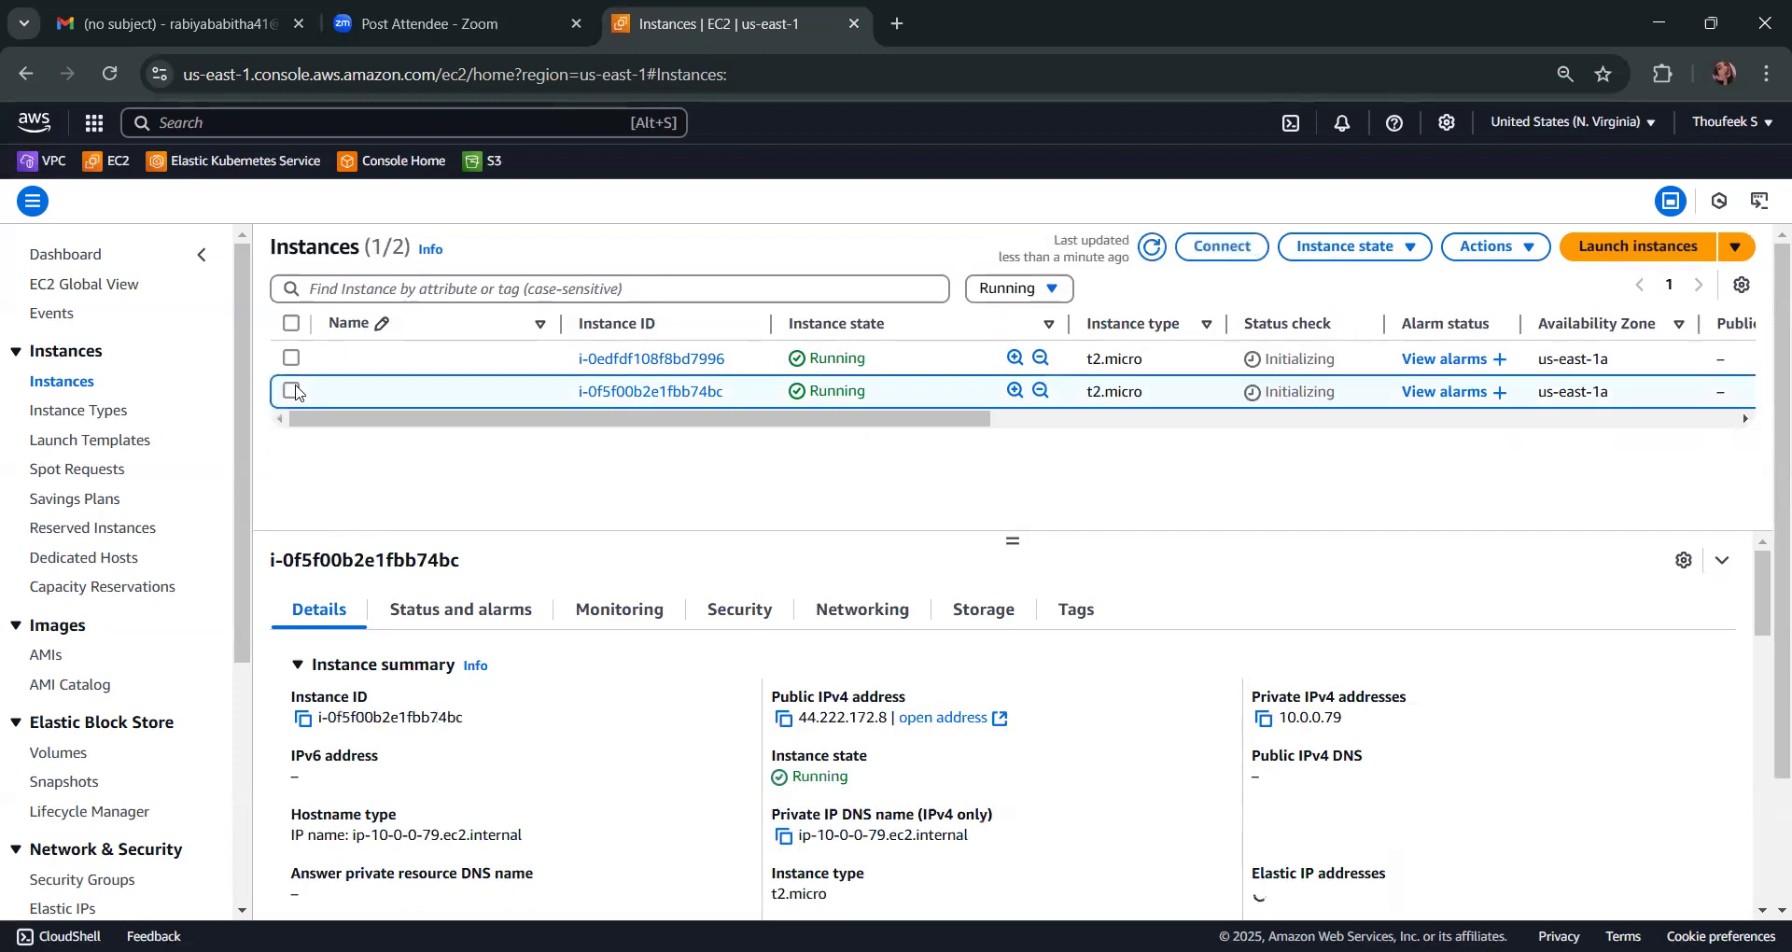
click(781, 718)
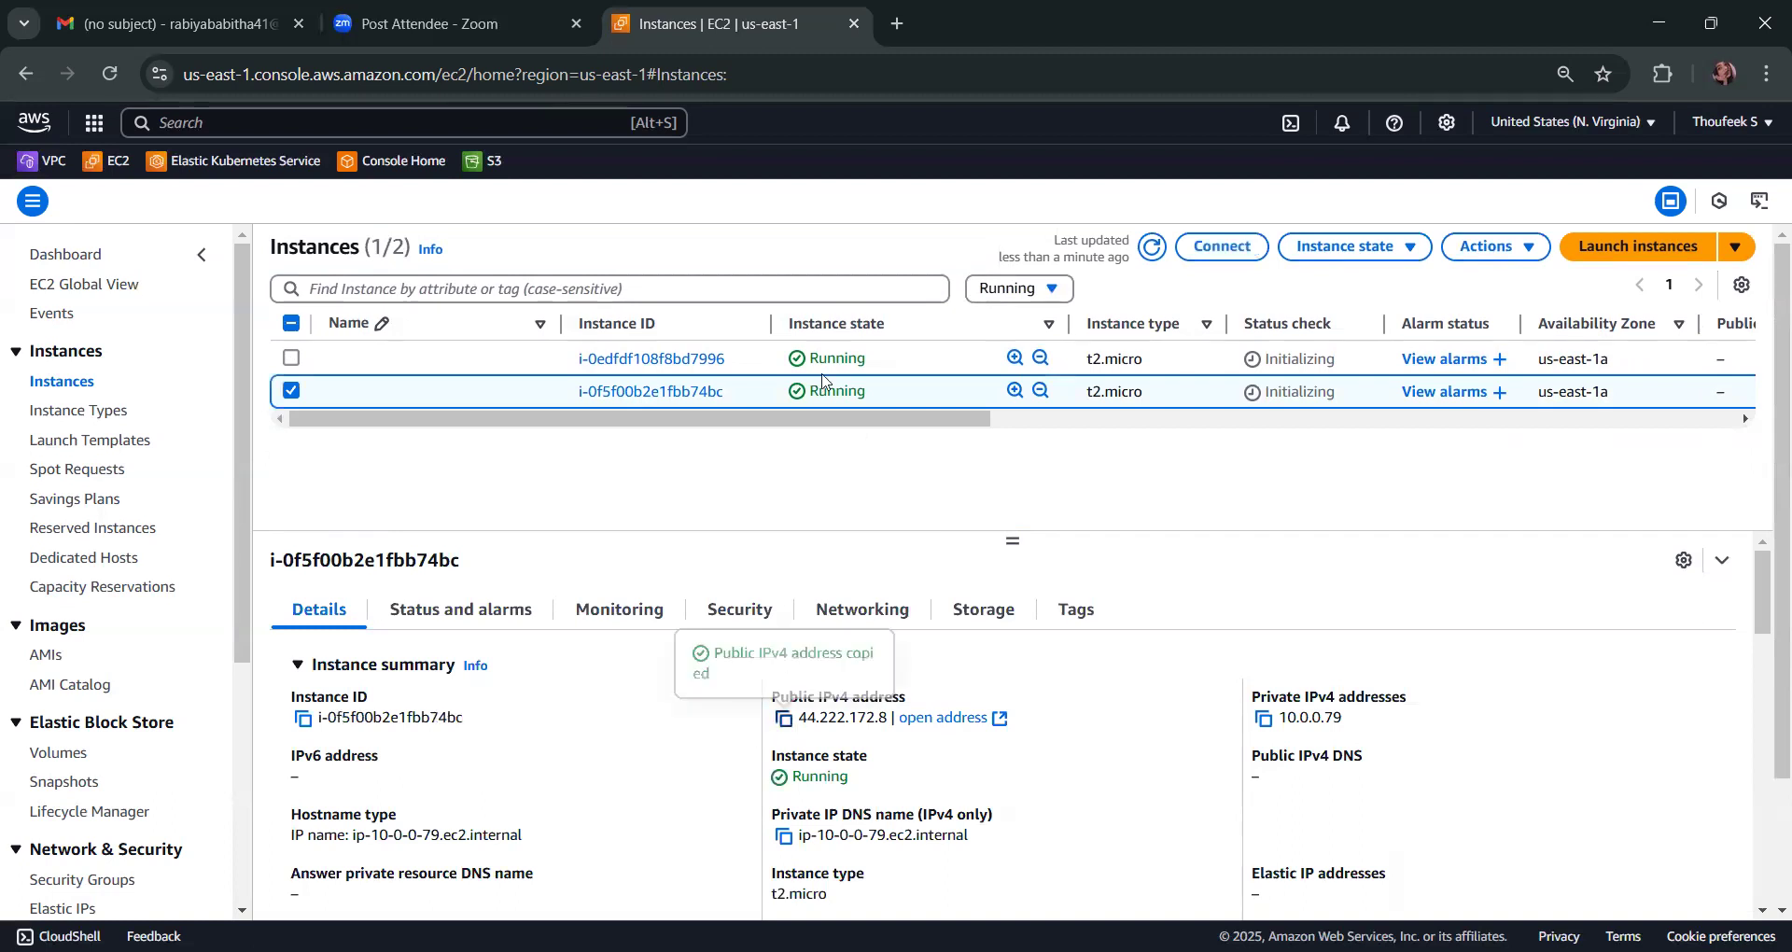
click(896, 23)
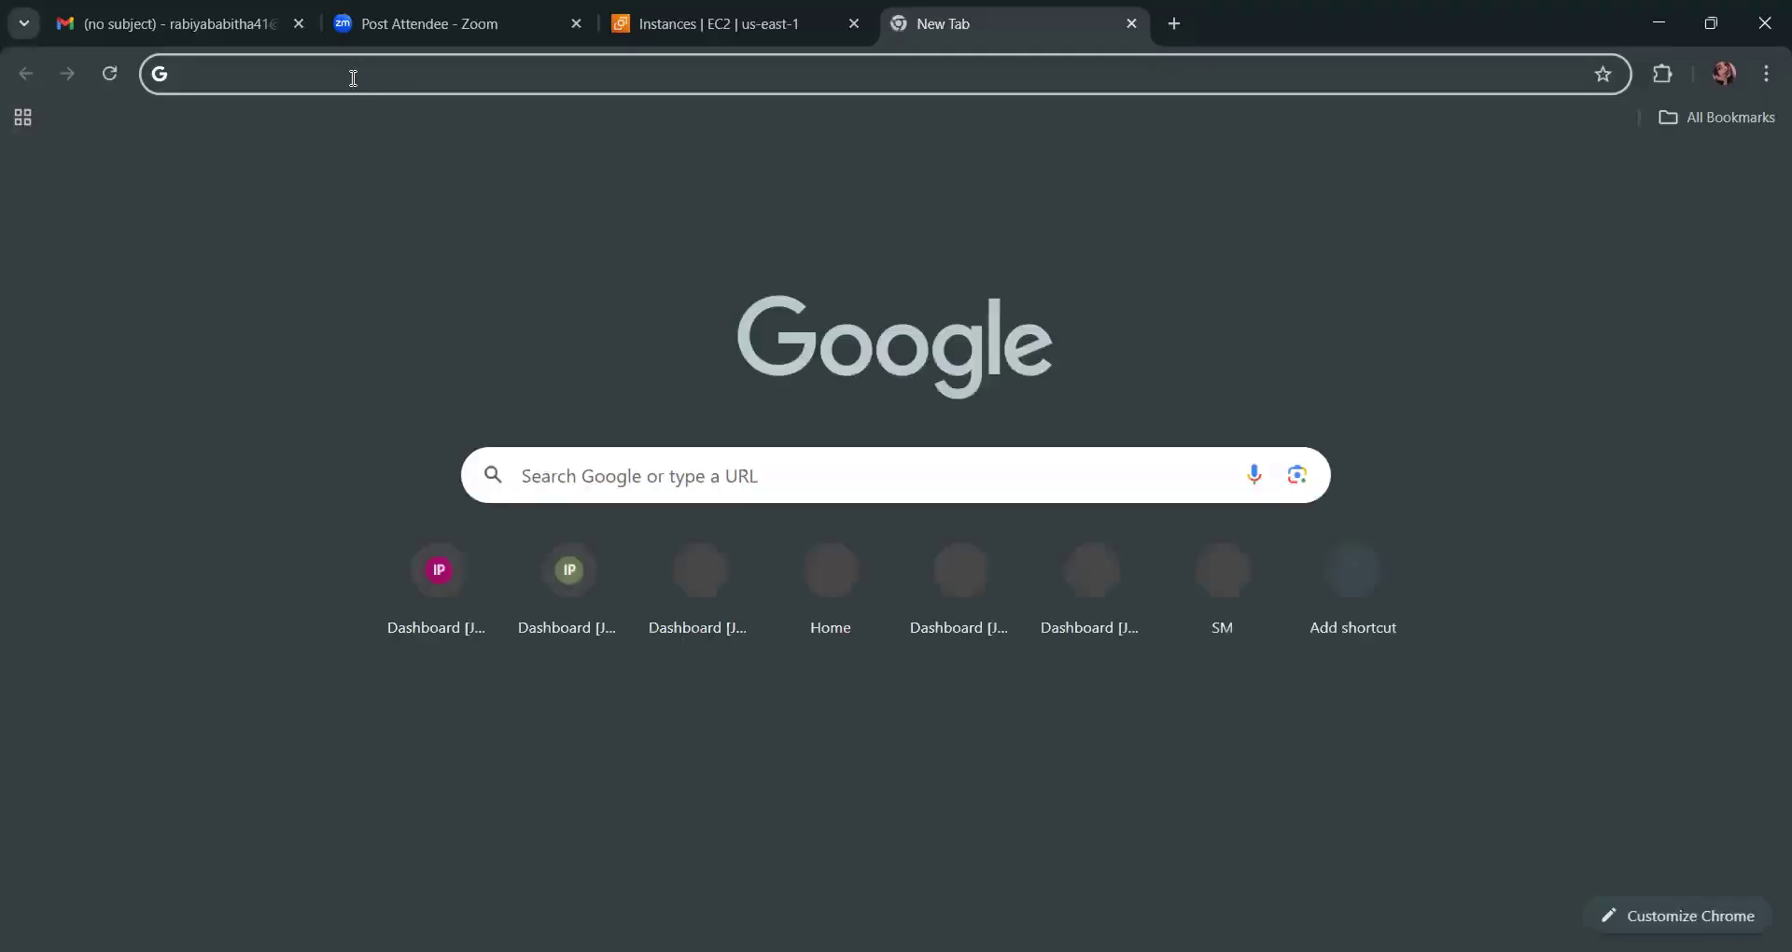
right_click(351, 79)
click(422, 276)
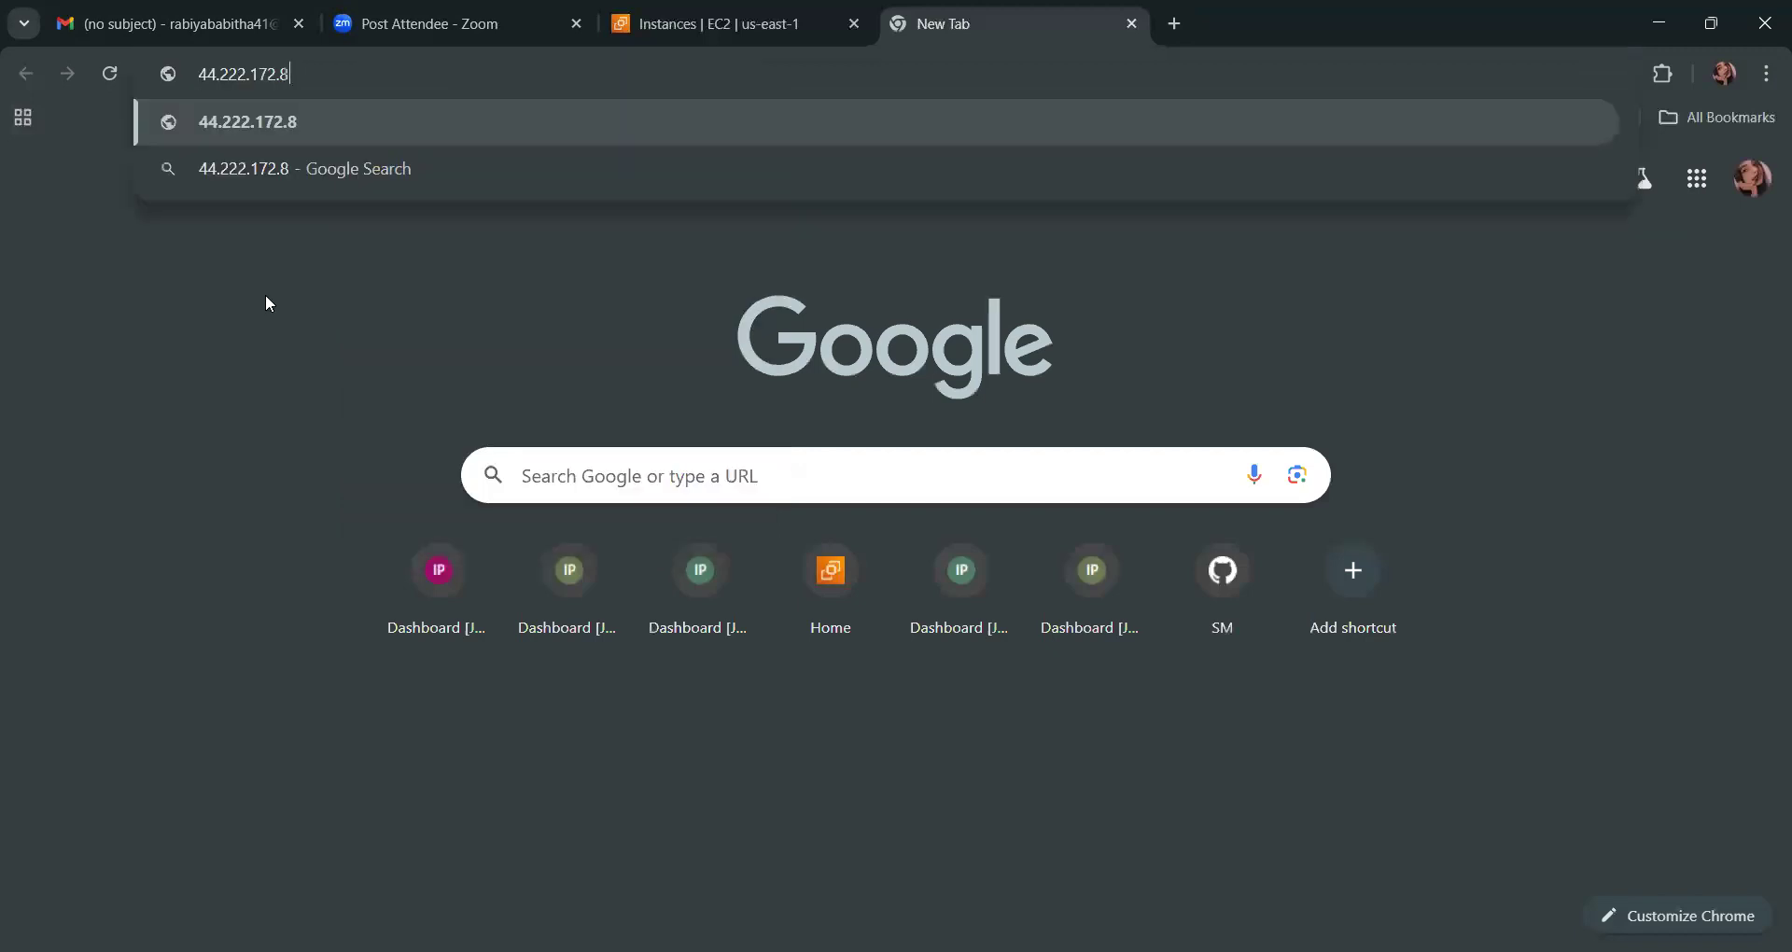
key(Return)
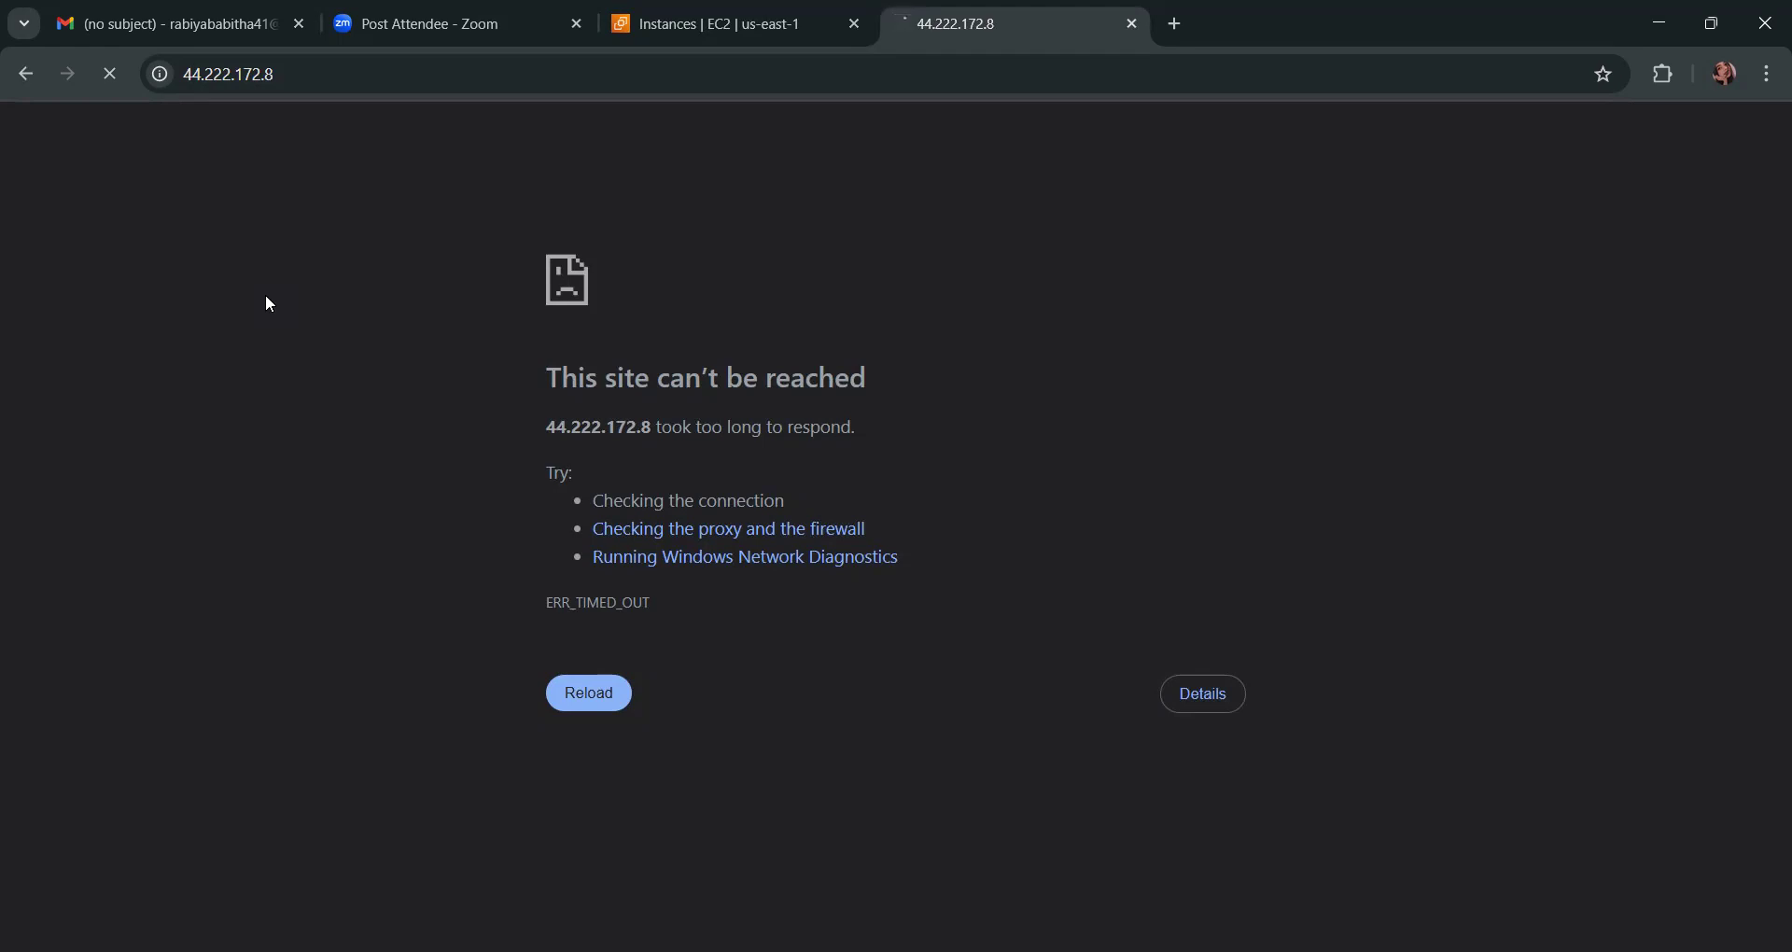
Reload the web page at 44.222.172.8.
key(F5)
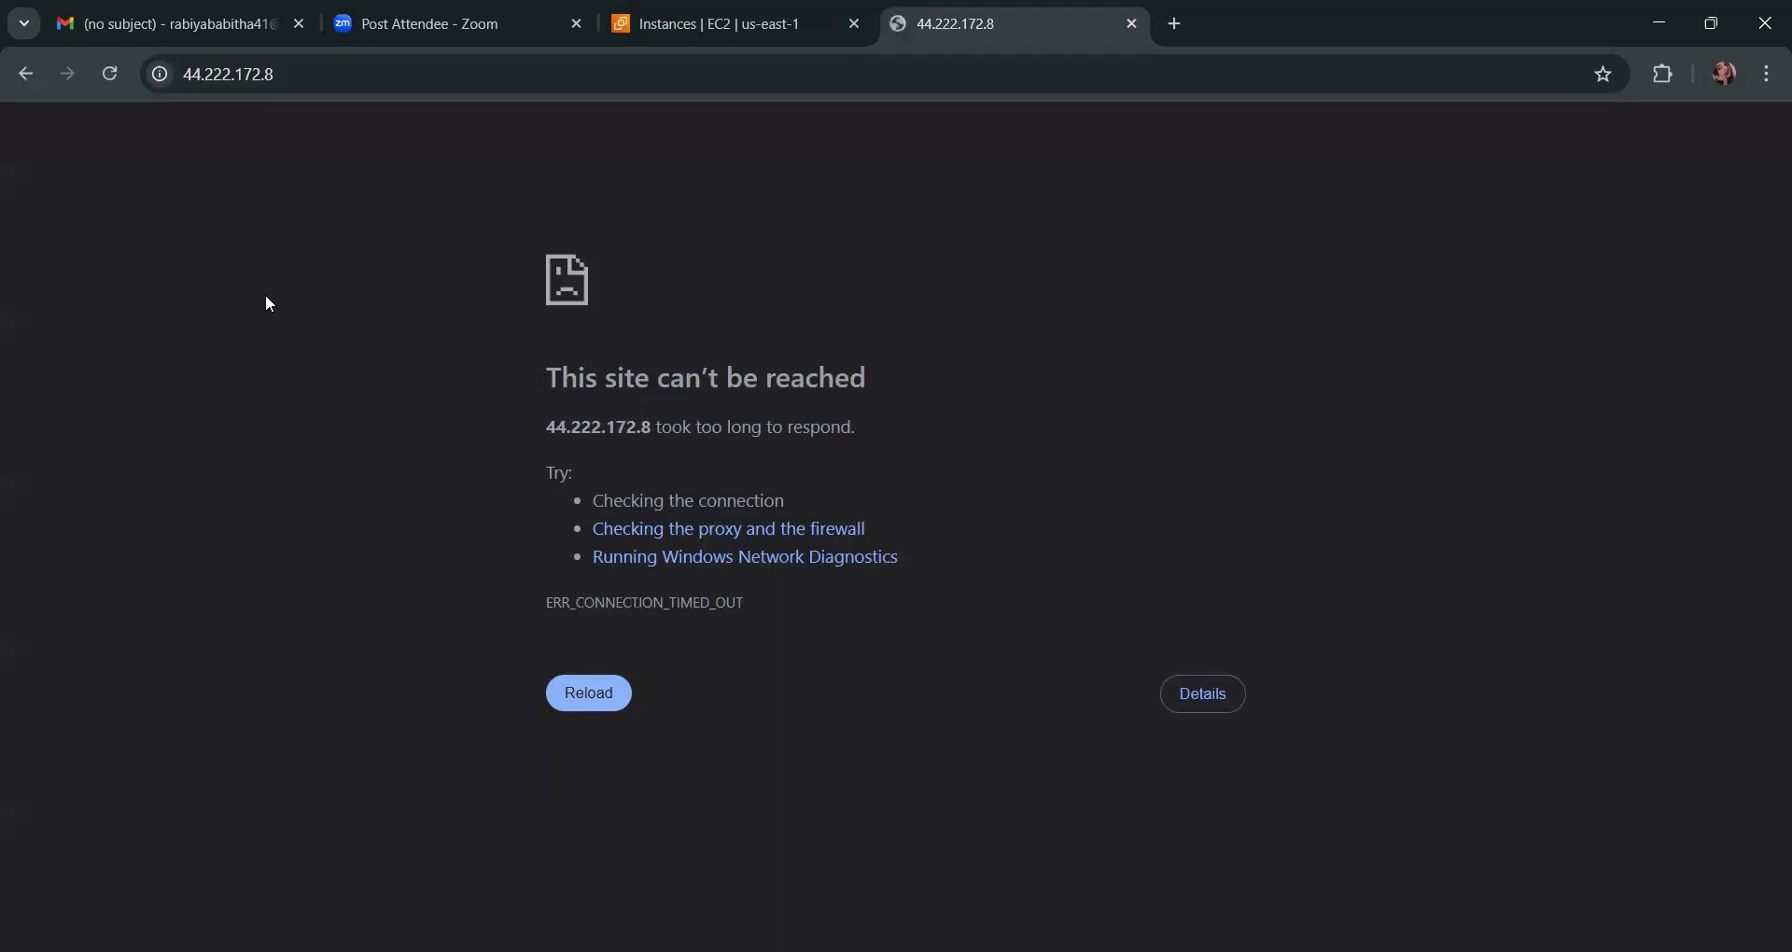
key(F5)
click(107, 86)
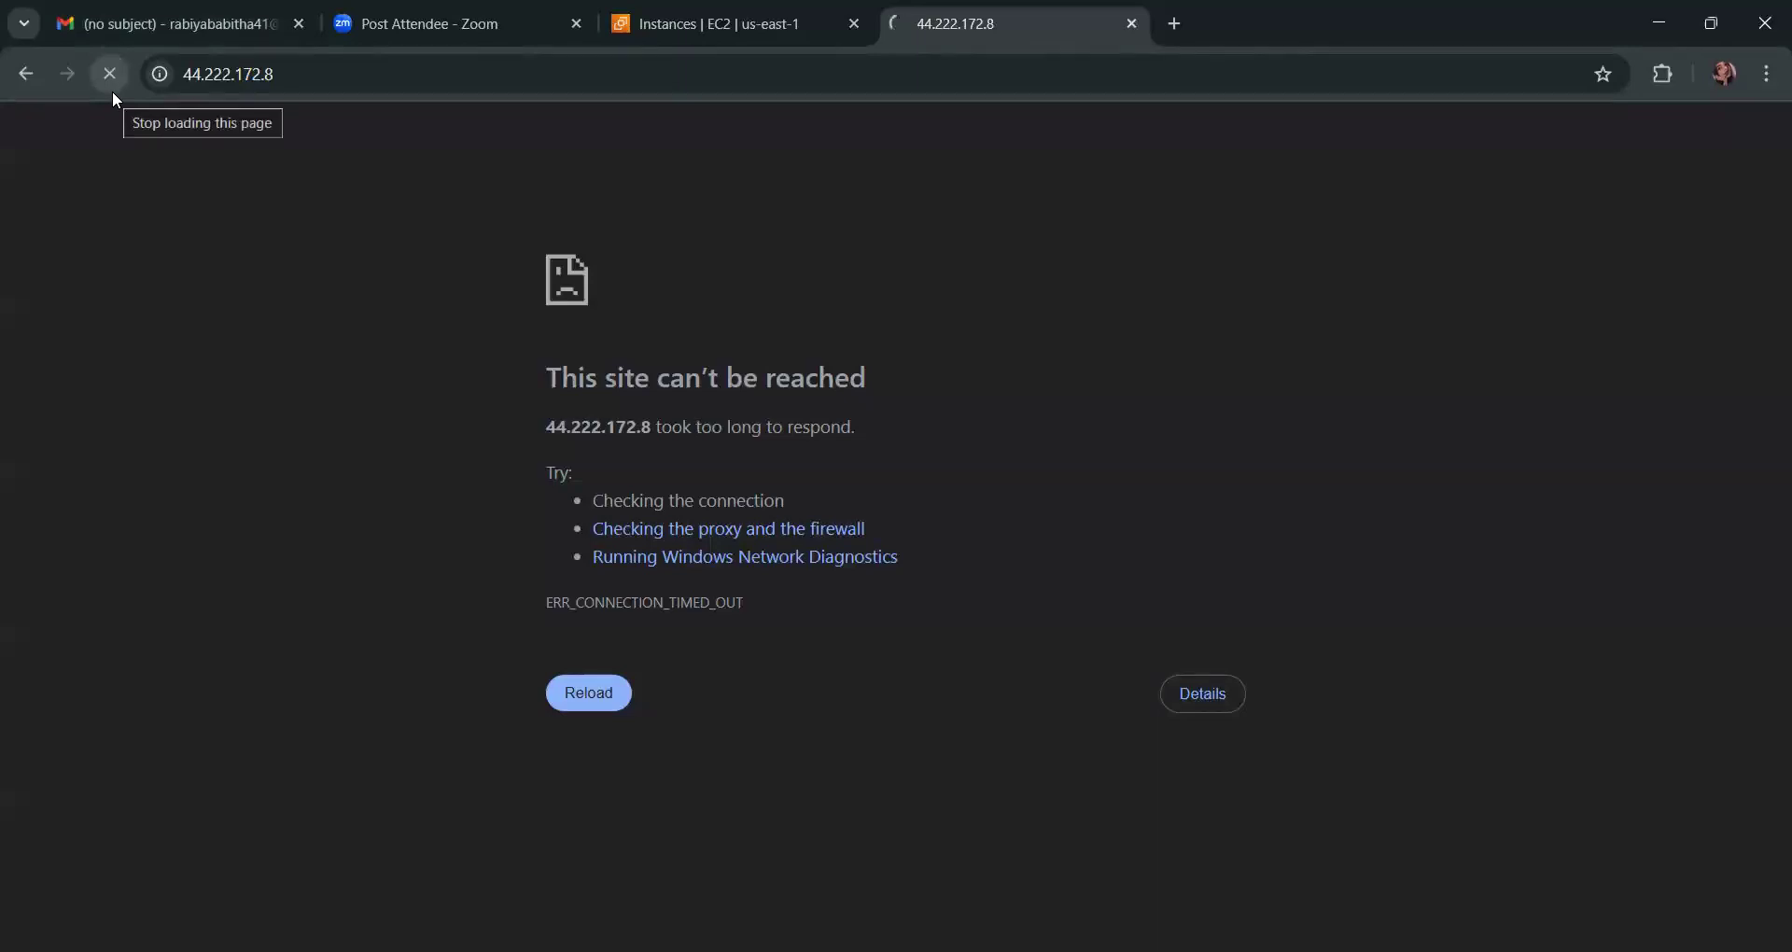
Select only the first running instance, copy its public IPv4 address and open 18.206.45.217 in a new browser tab.
click(810, 19)
click(290, 388)
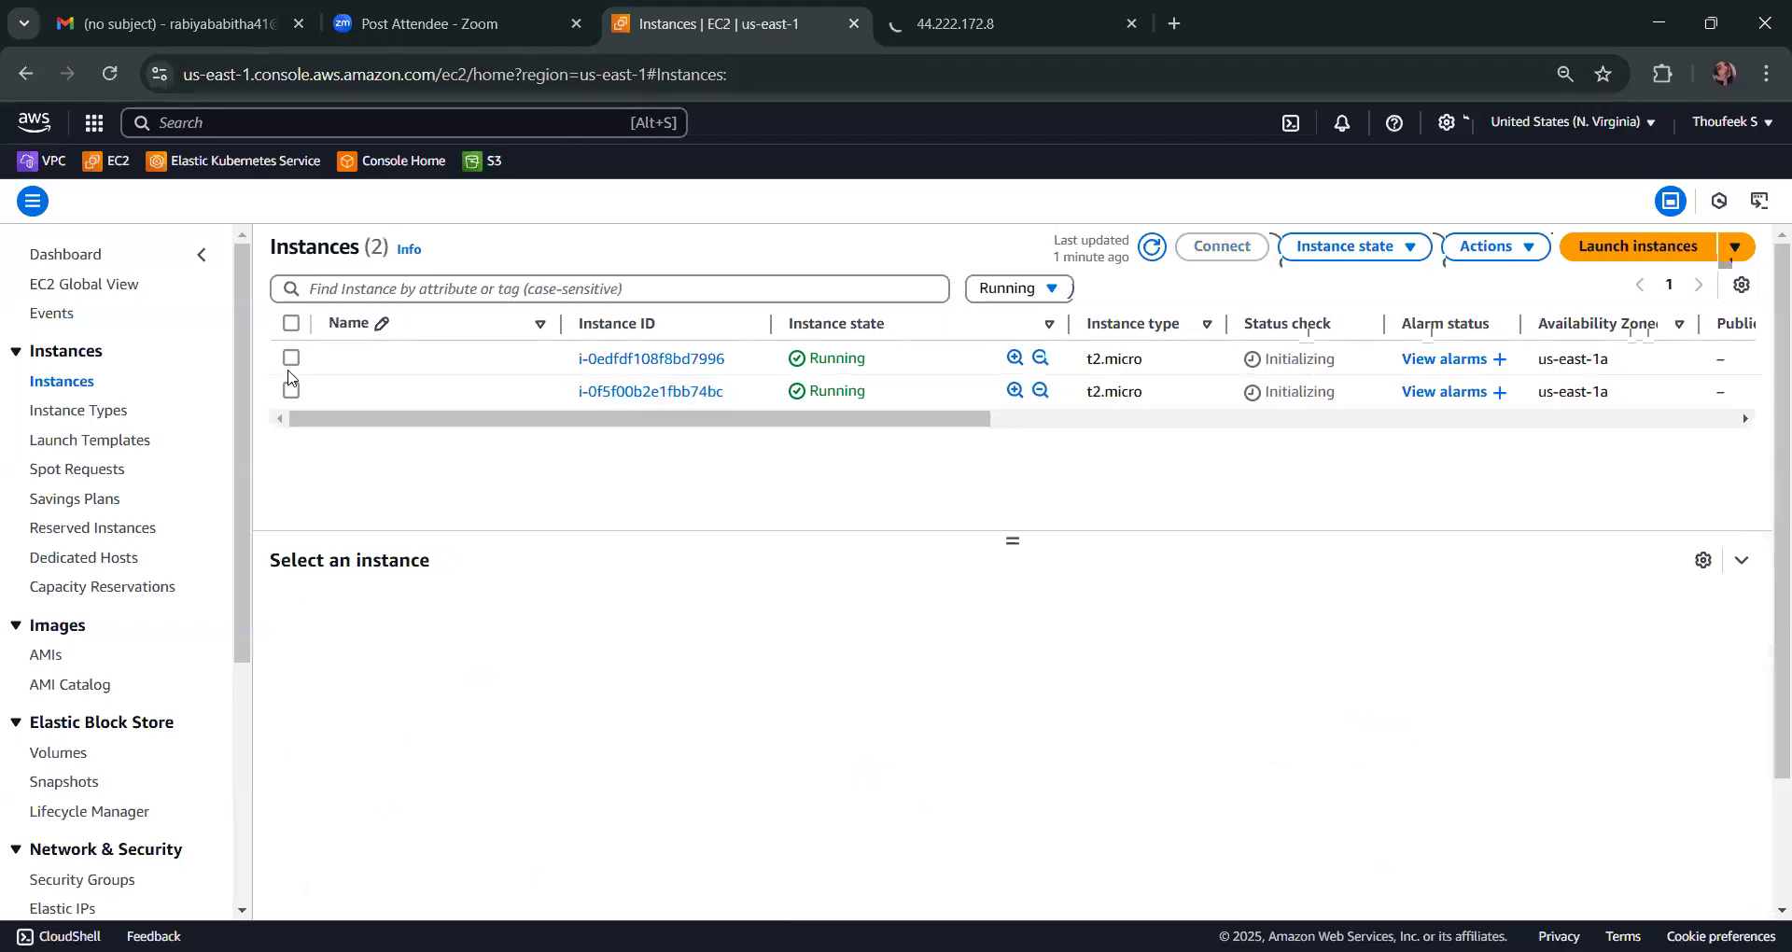
click(448, 362)
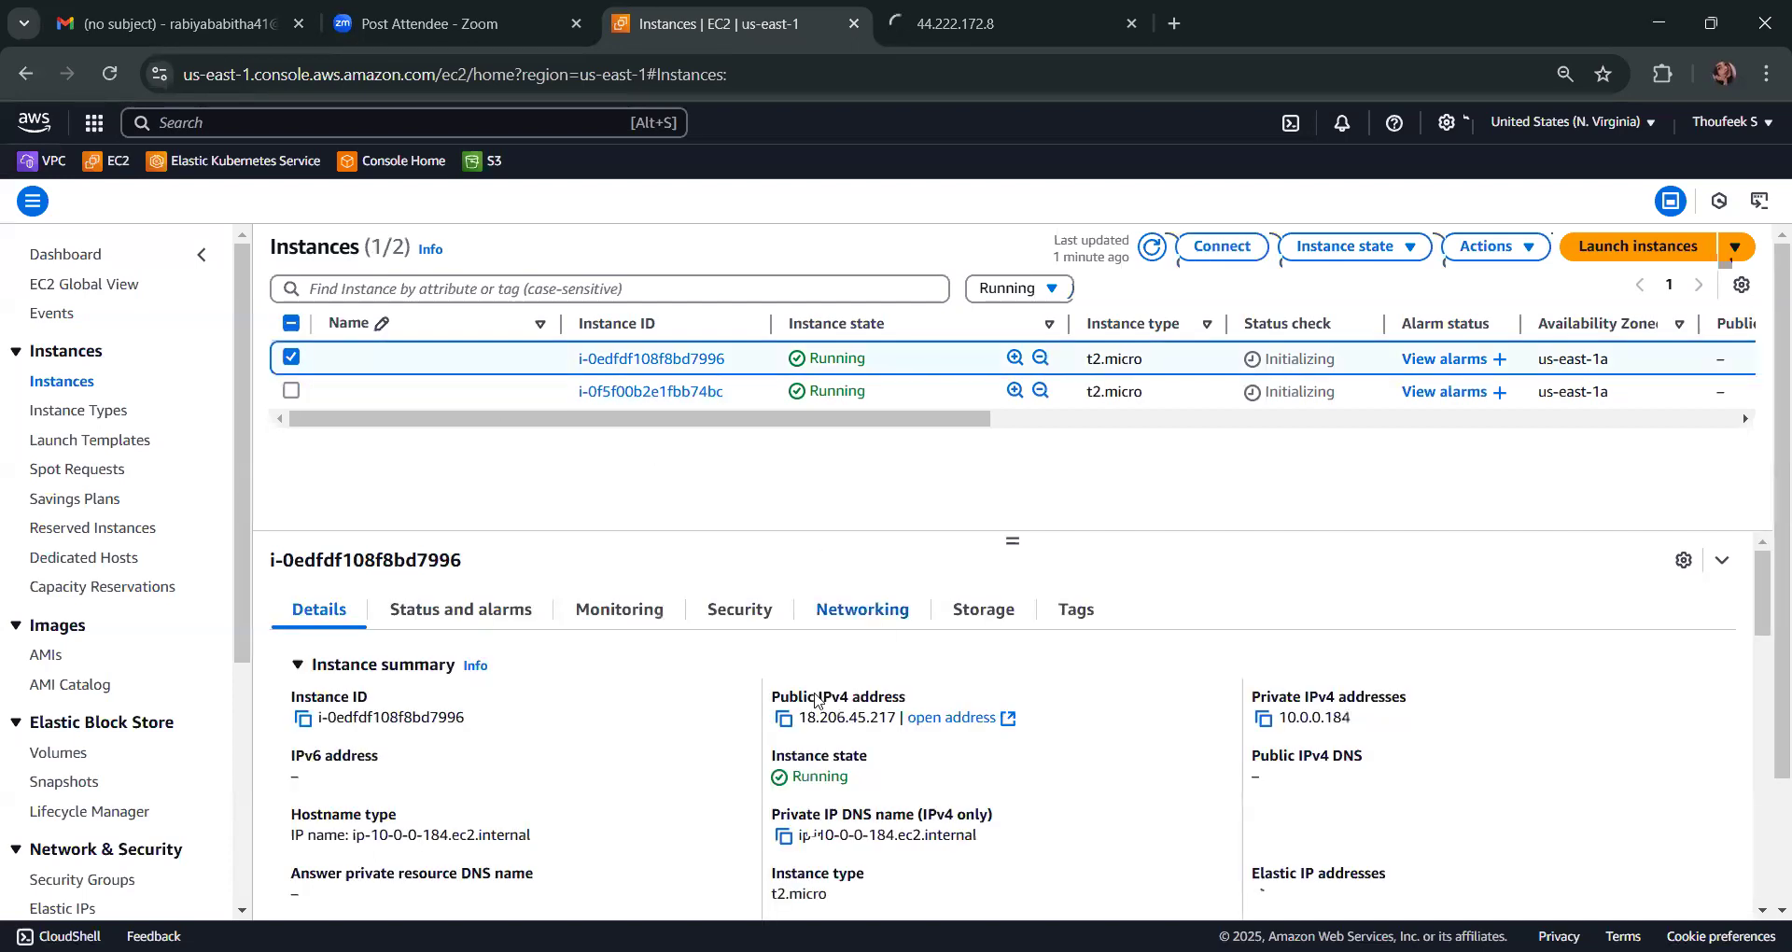
click(783, 718)
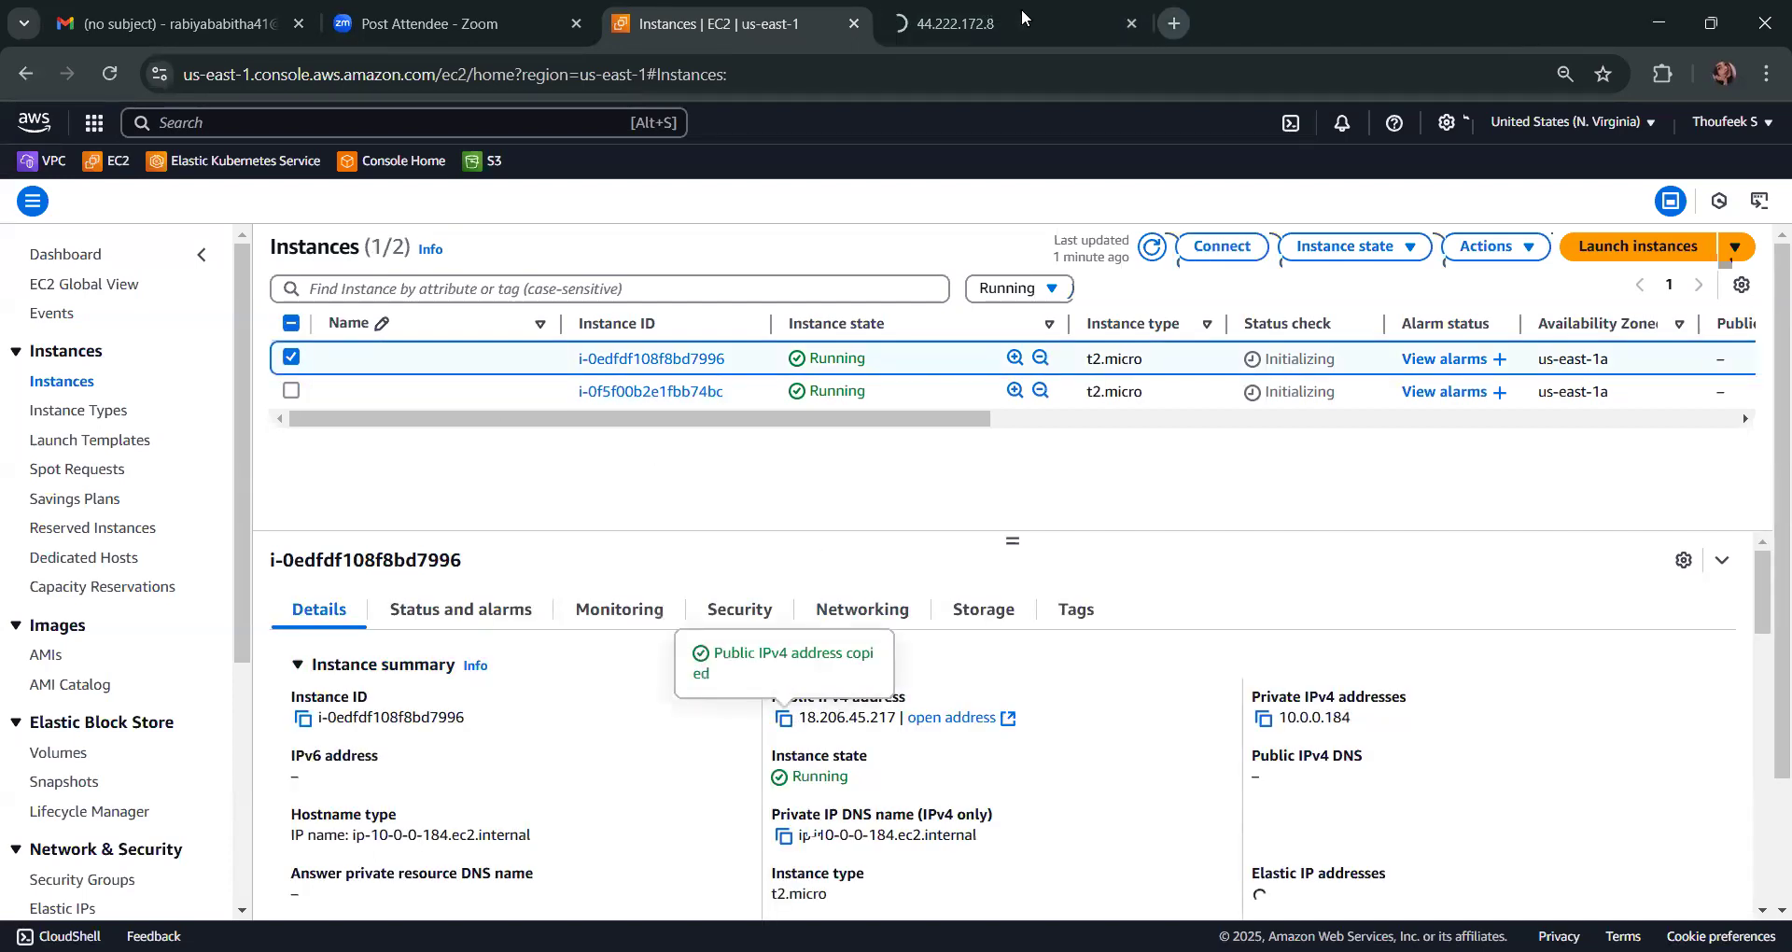
key(ctrl+t)
key(ctrl+v)
key(Return)
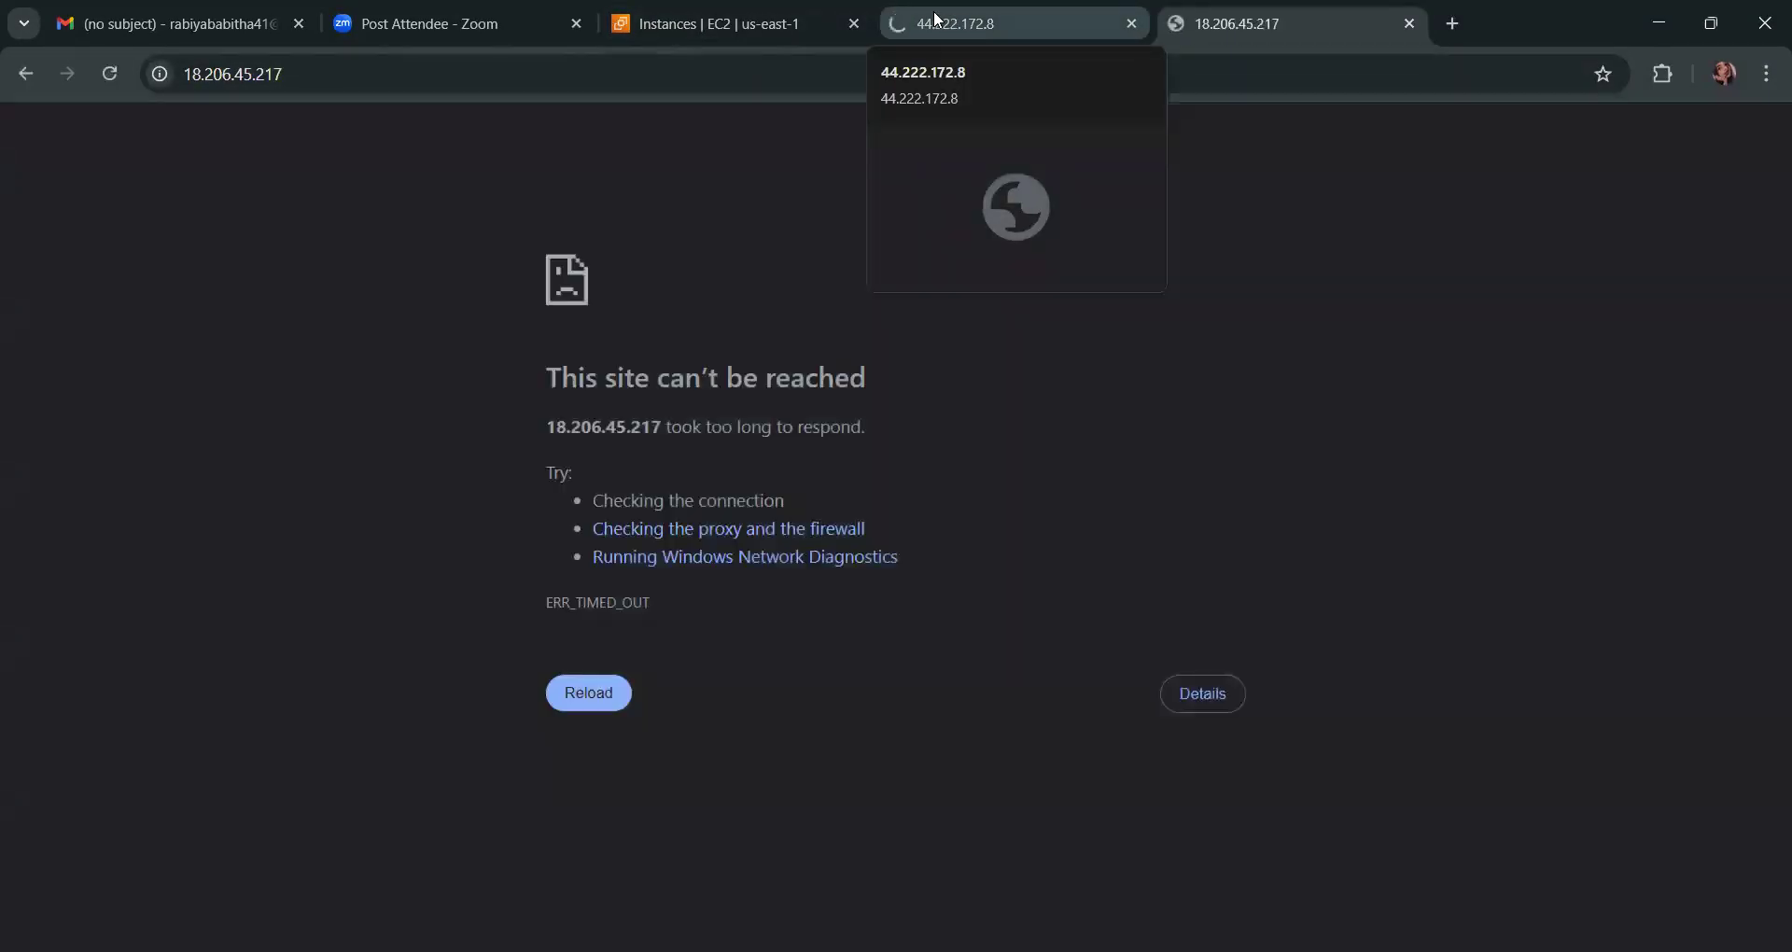
Switch between the 44.222.172.8 and 18.206.45.217 pages to check whether either web server responds.
click(934, 19)
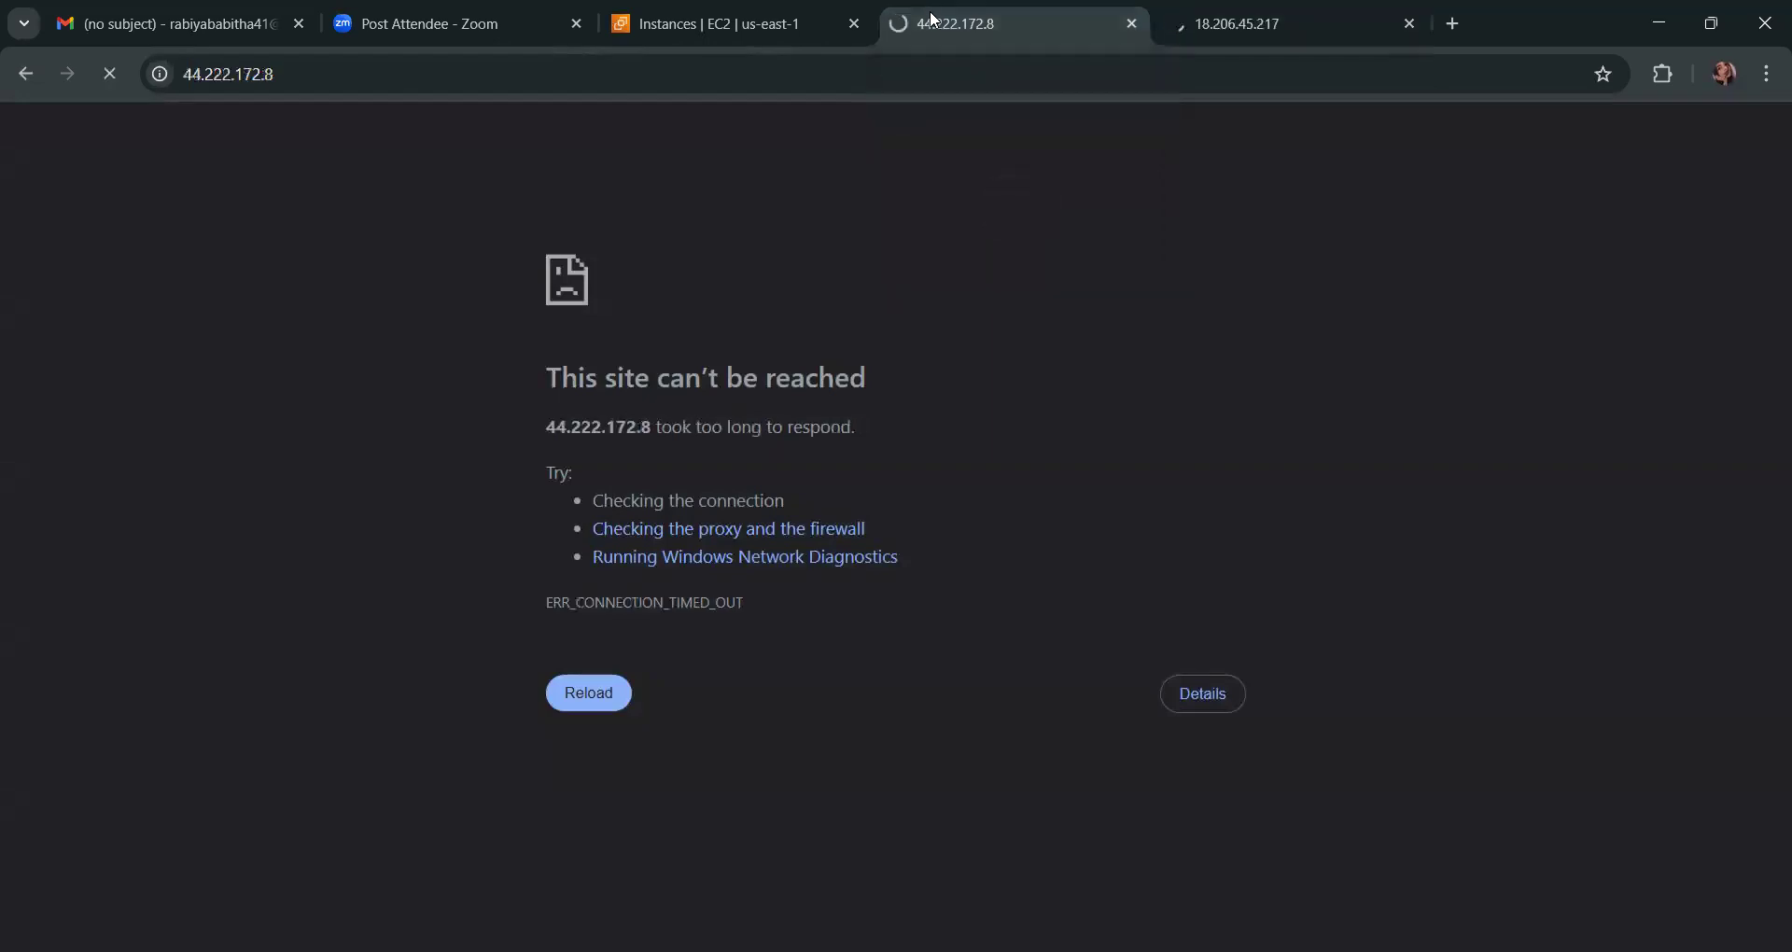
click(1313, 29)
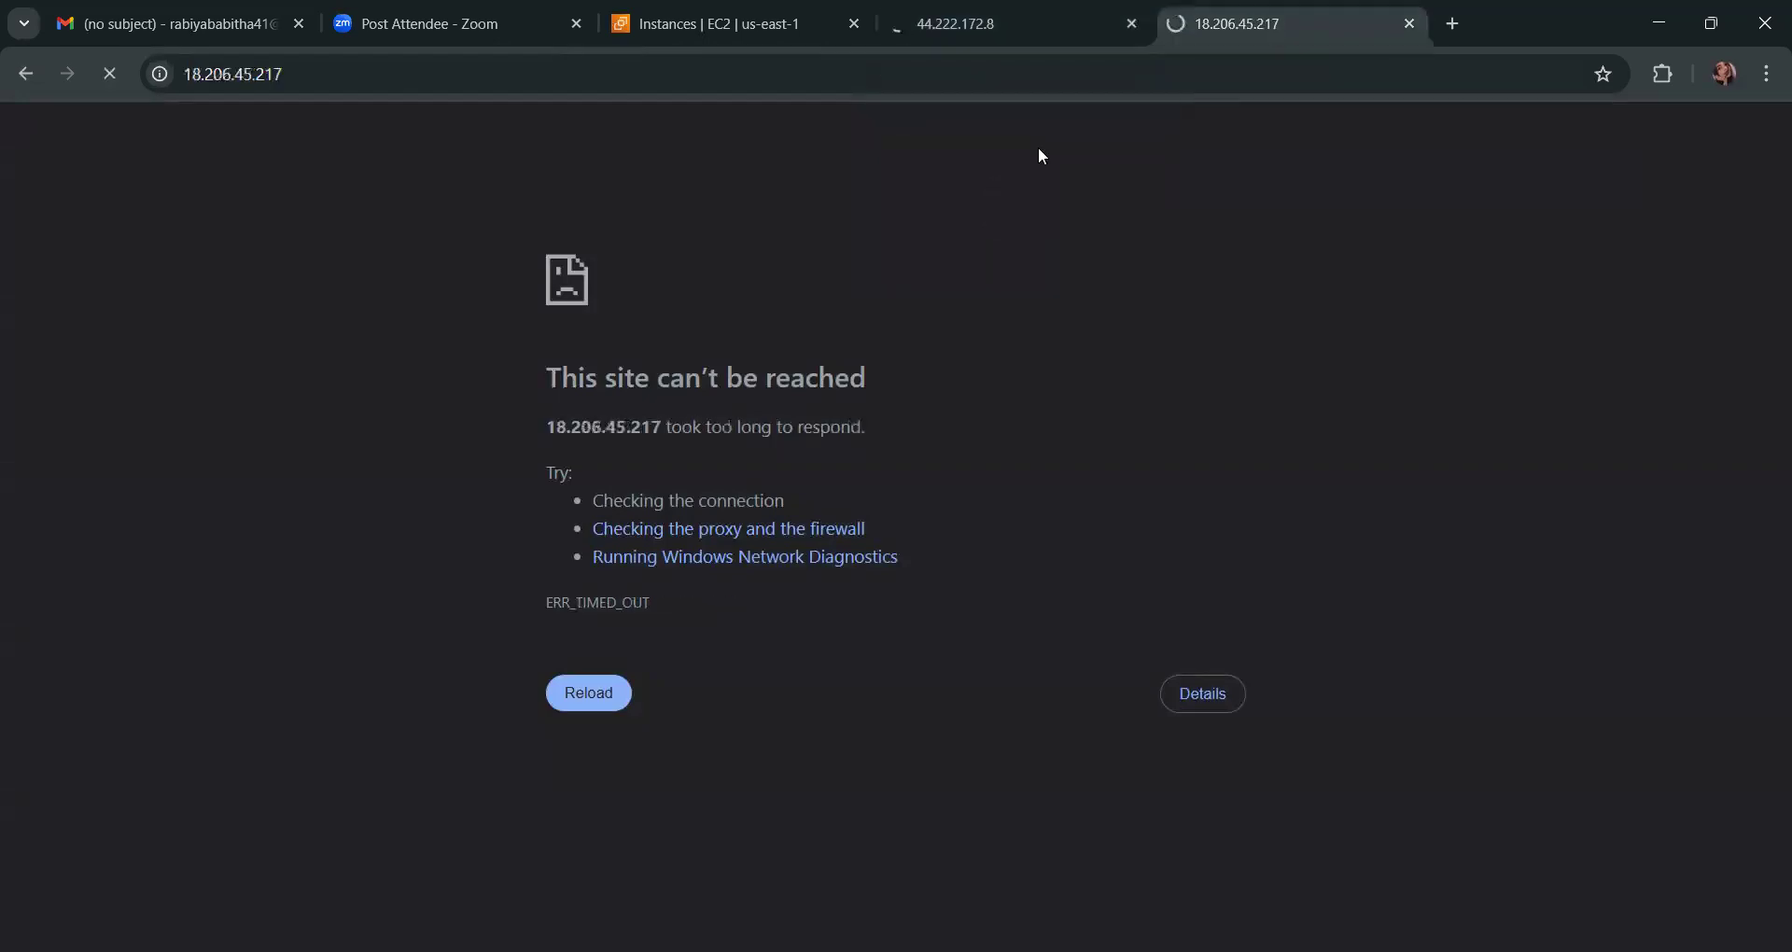
click(945, 29)
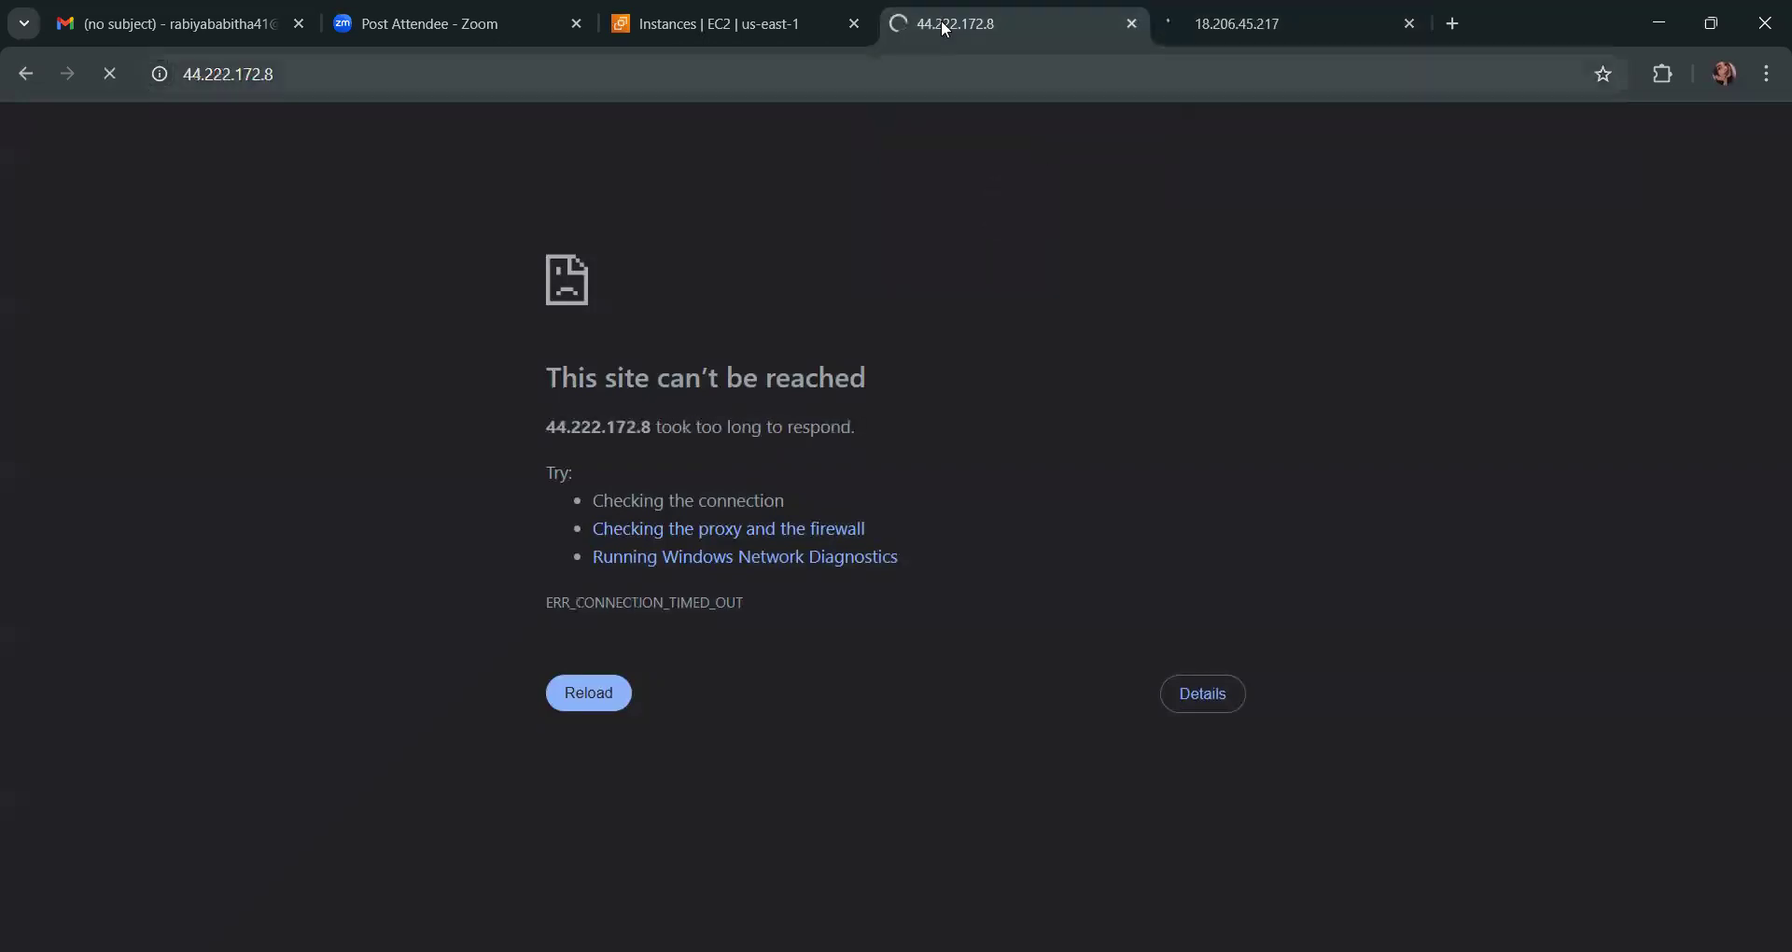
click(1394, 9)
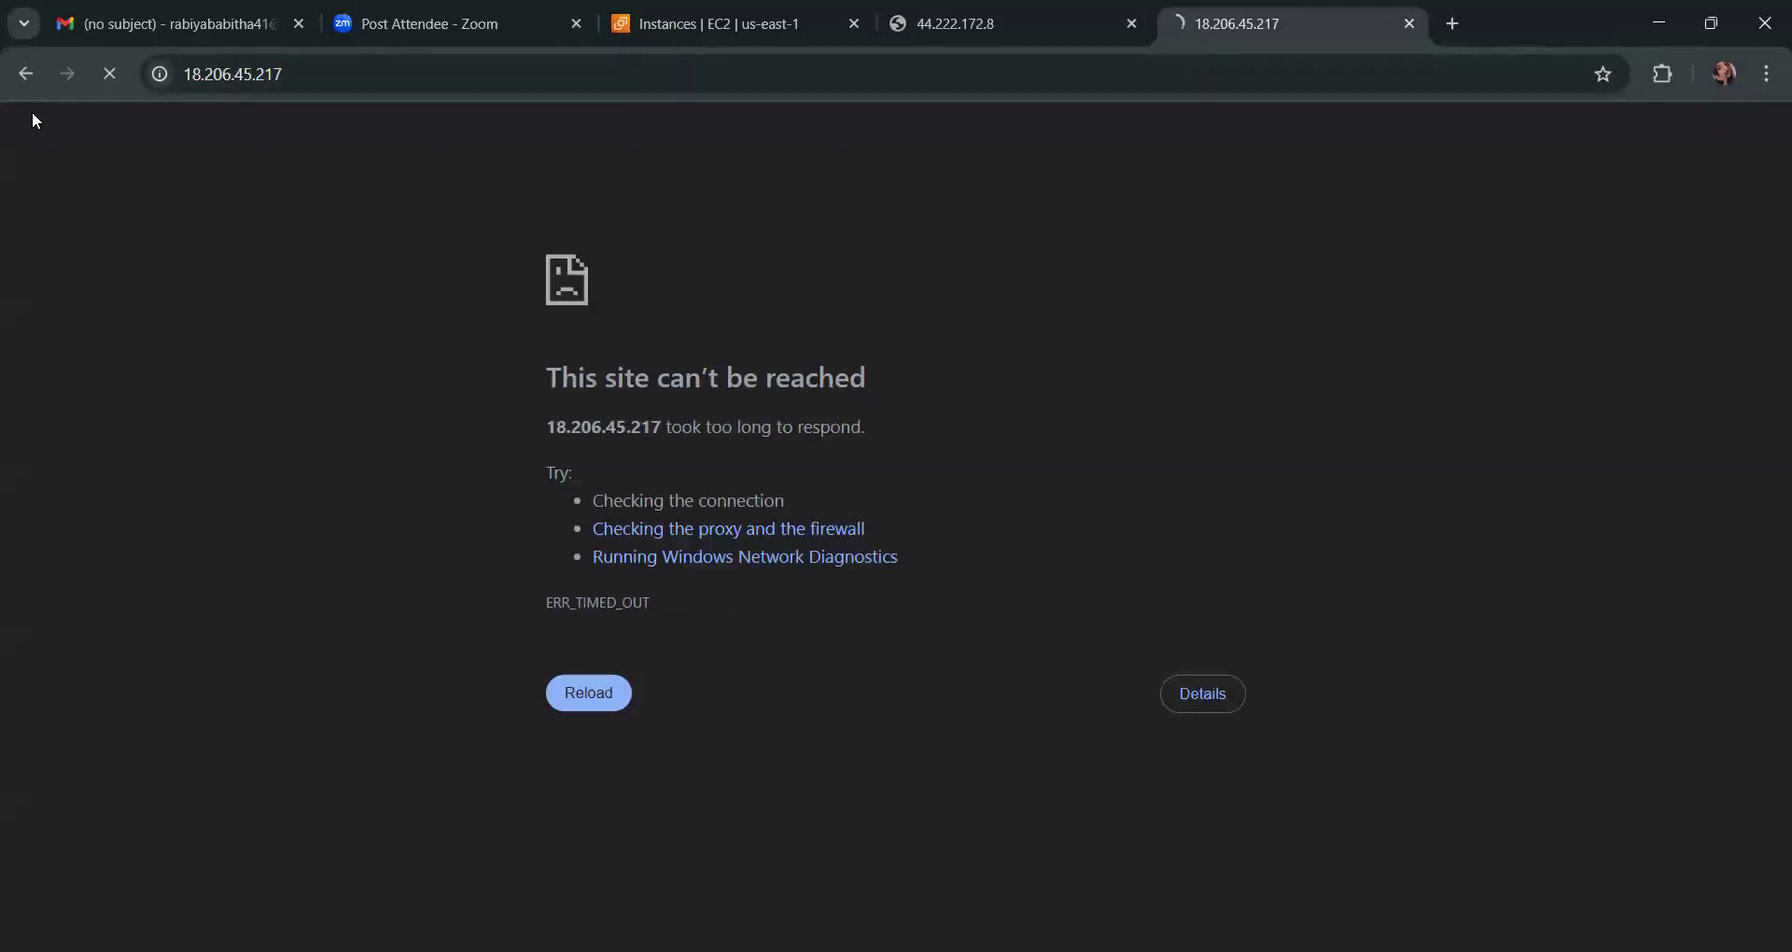
mouse_move(126, 30)
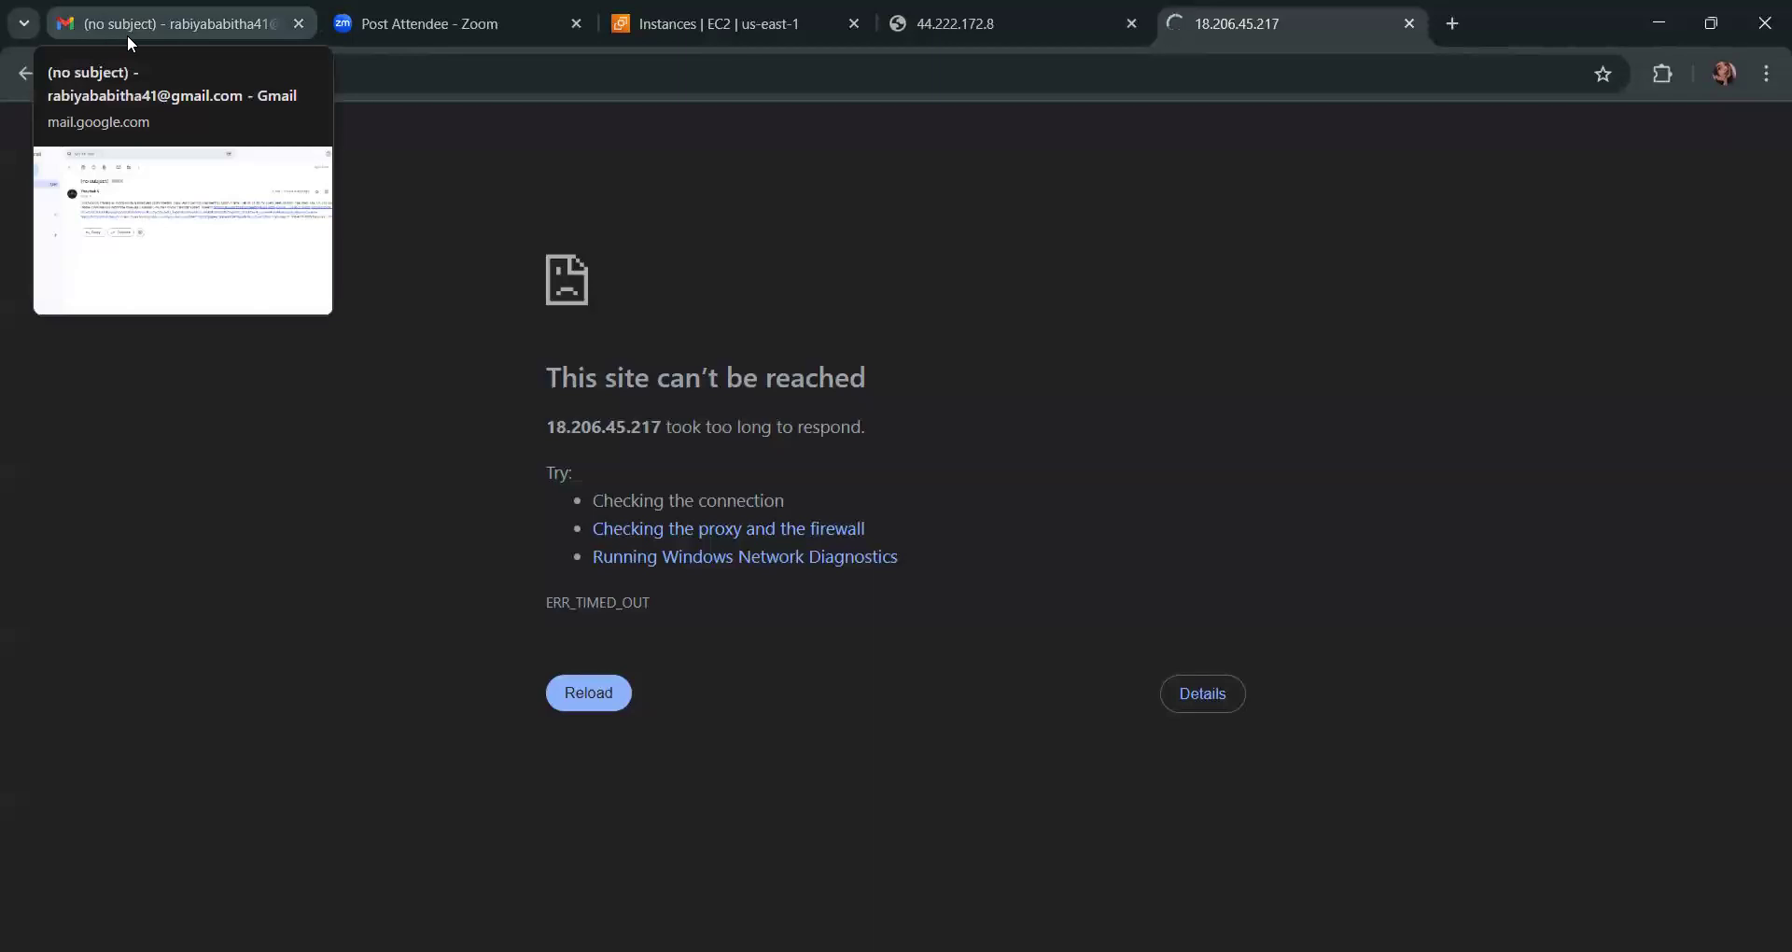
Review the security group's inbound rules for the first running instance in the EC2 console.
click(661, 13)
click(780, 617)
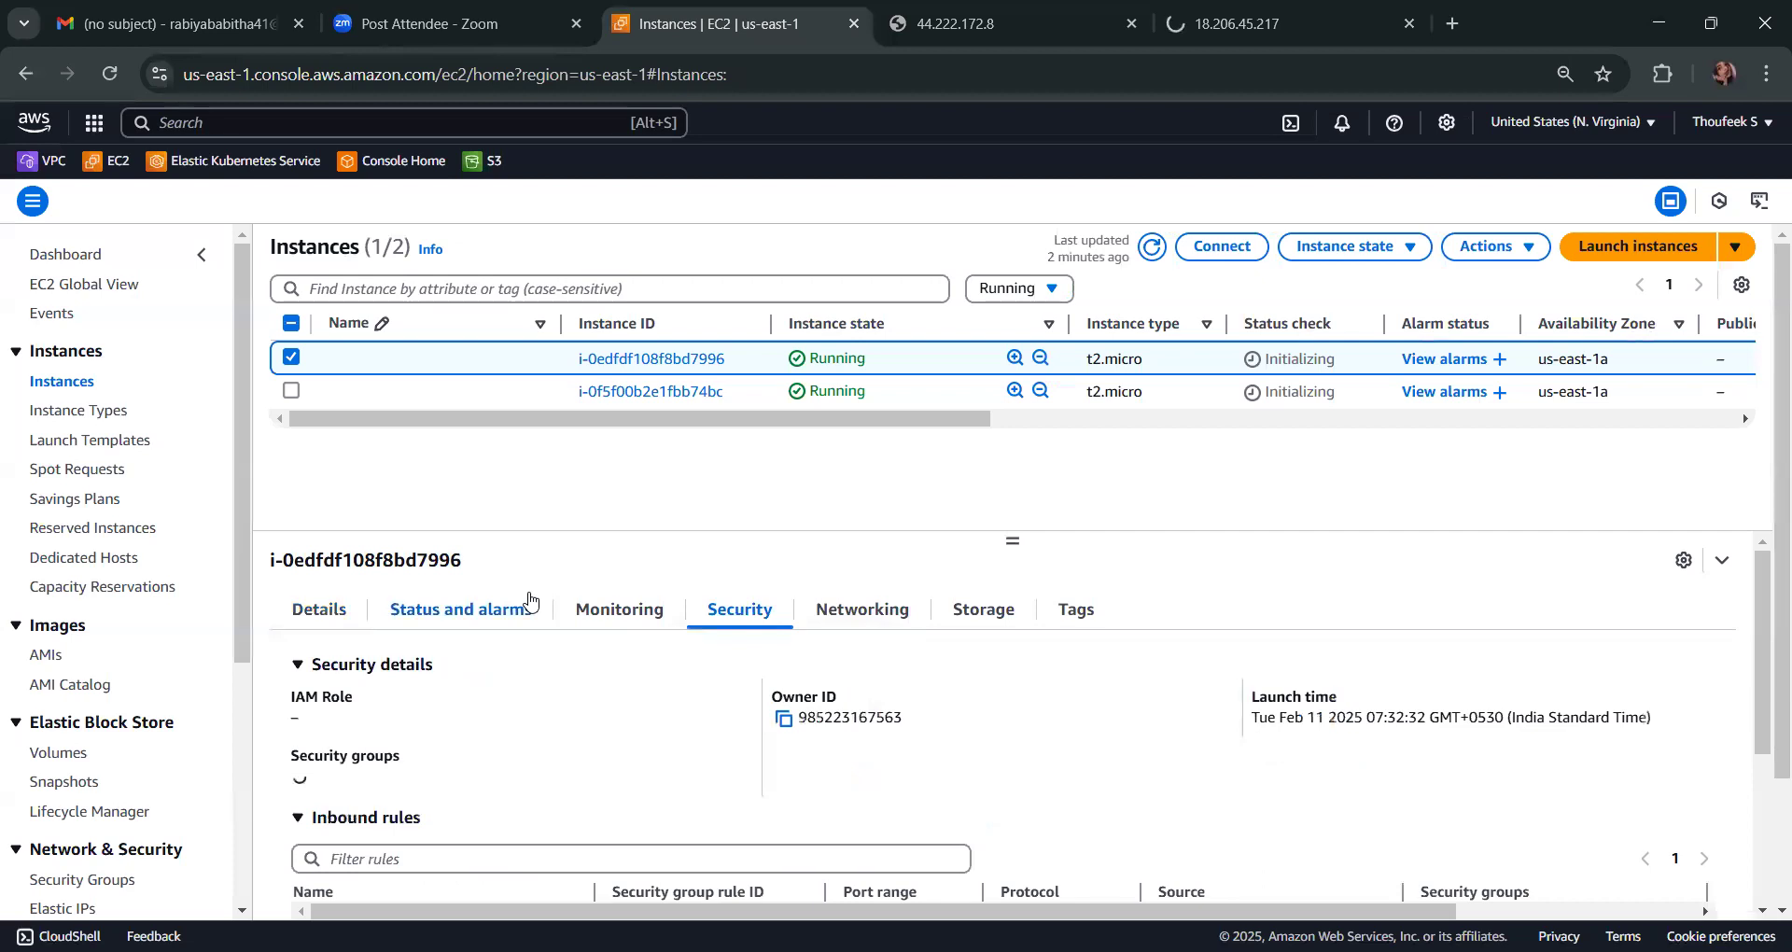
scroll(530, 600, down, 2)
scroll(530, 600, down, 1)
scroll(747, 660, up, 2)
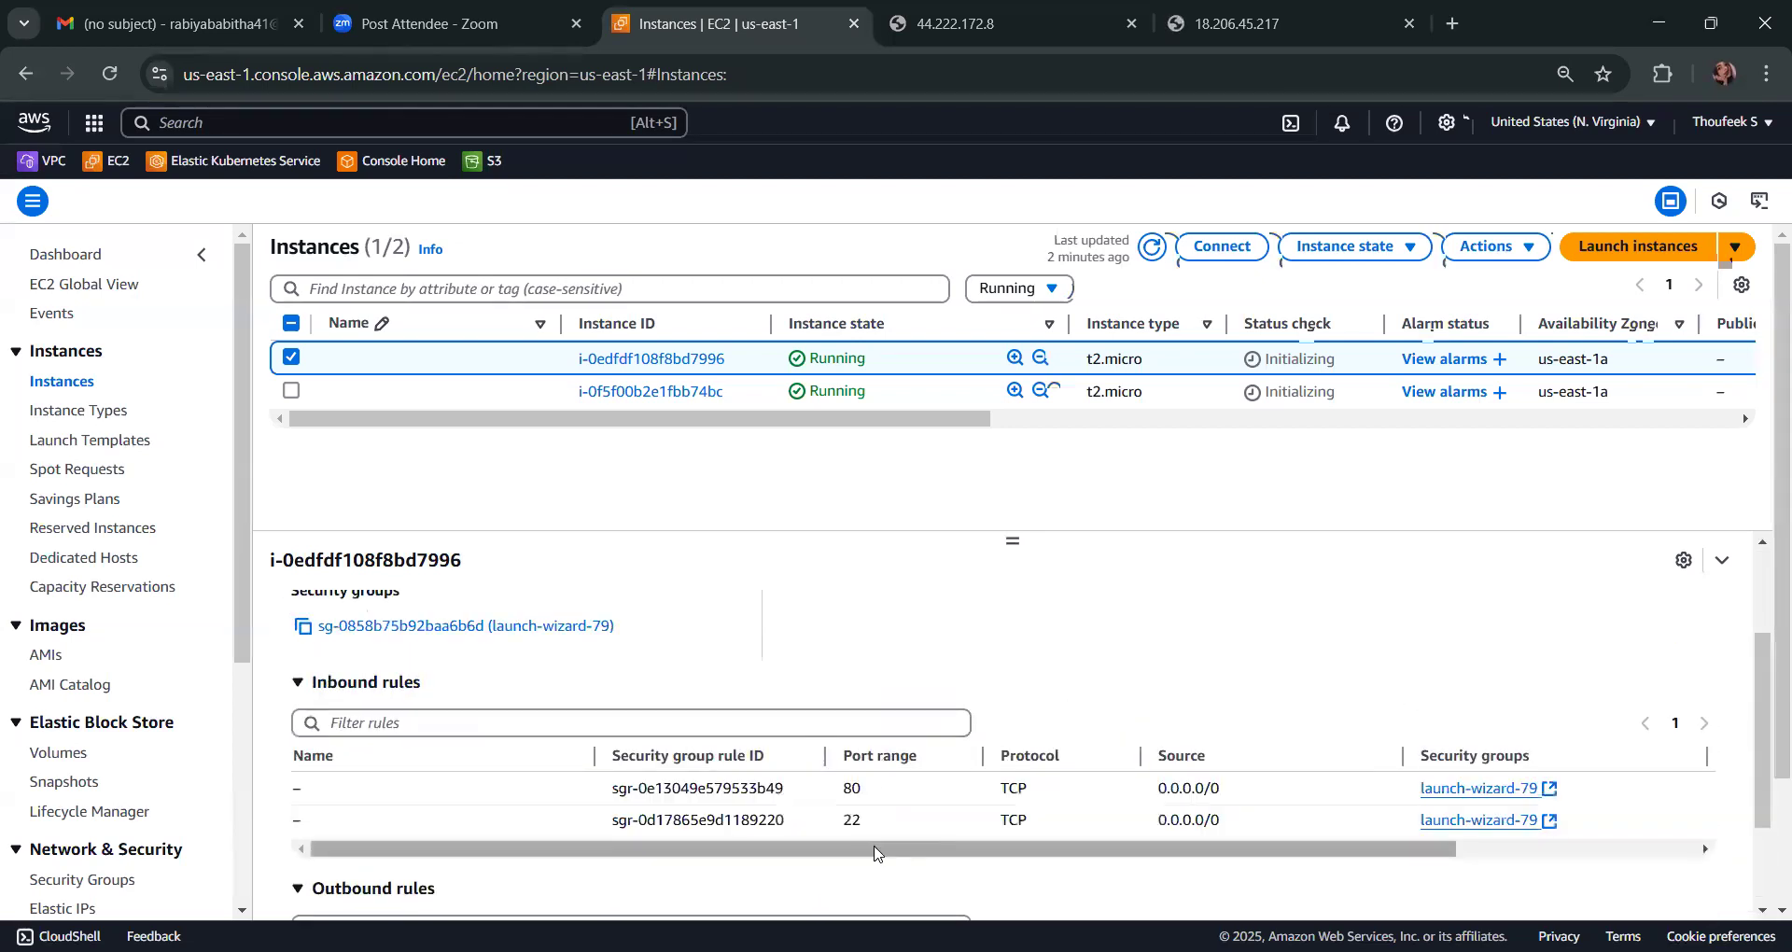
Reload the web pages at 44.222.172.8 and 18.206.45.217 to test both servers again.
click(961, 23)
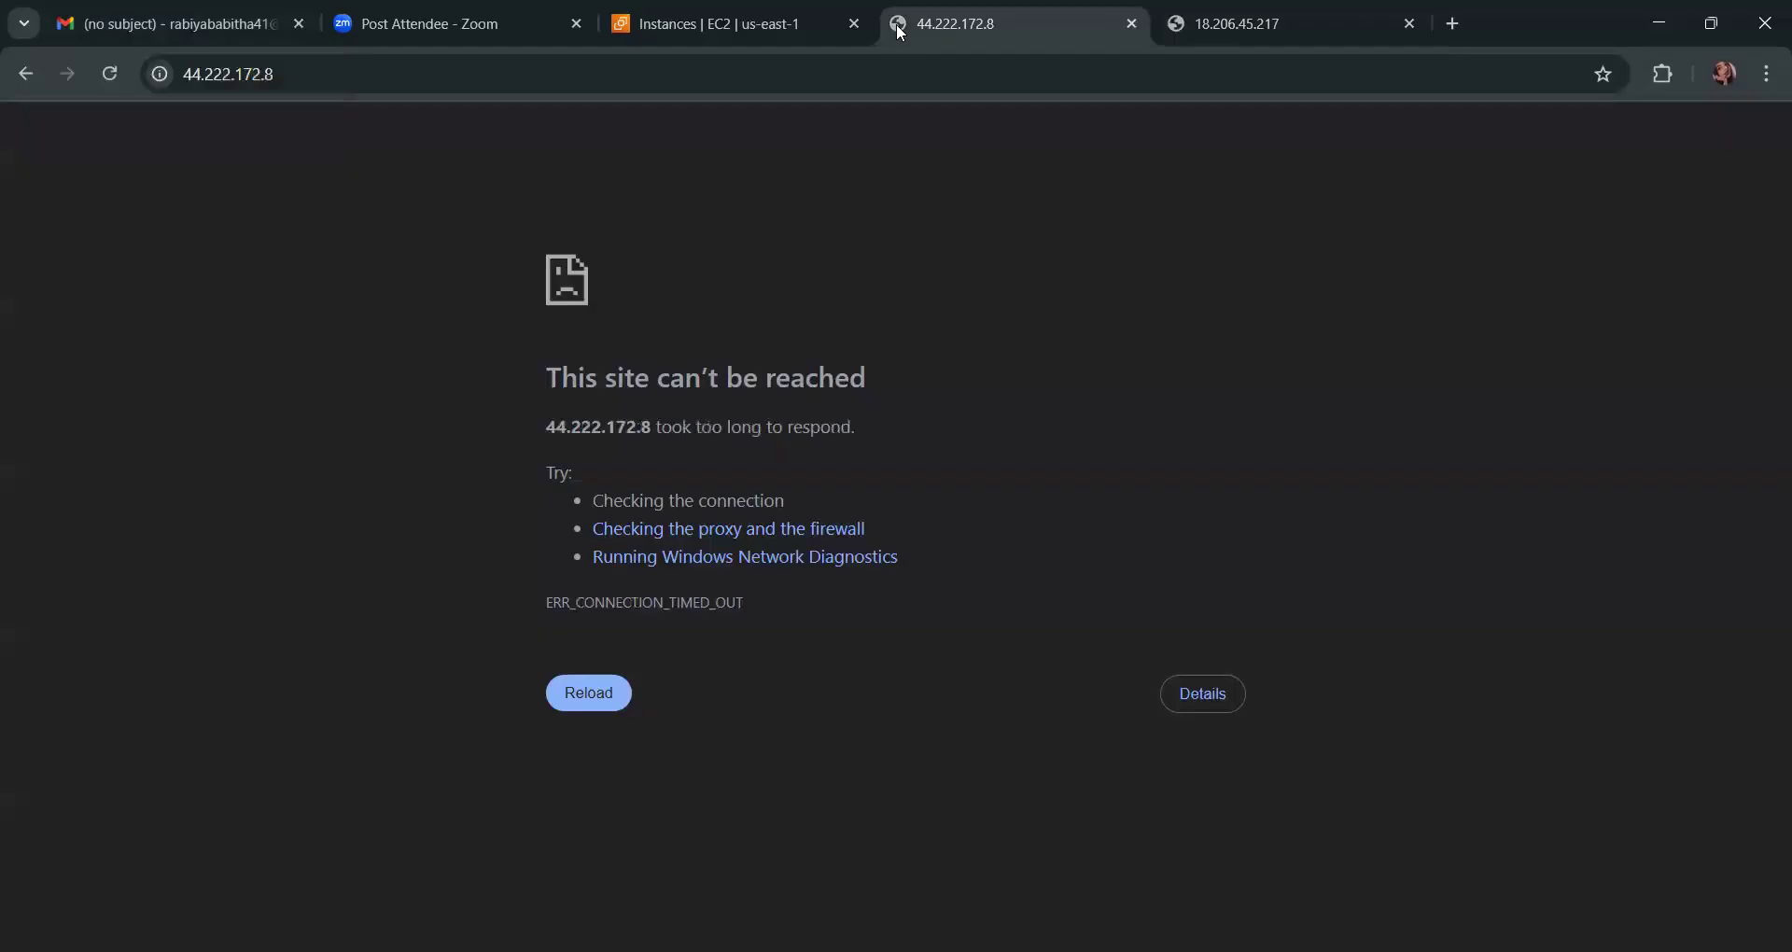
click(111, 77)
click(109, 74)
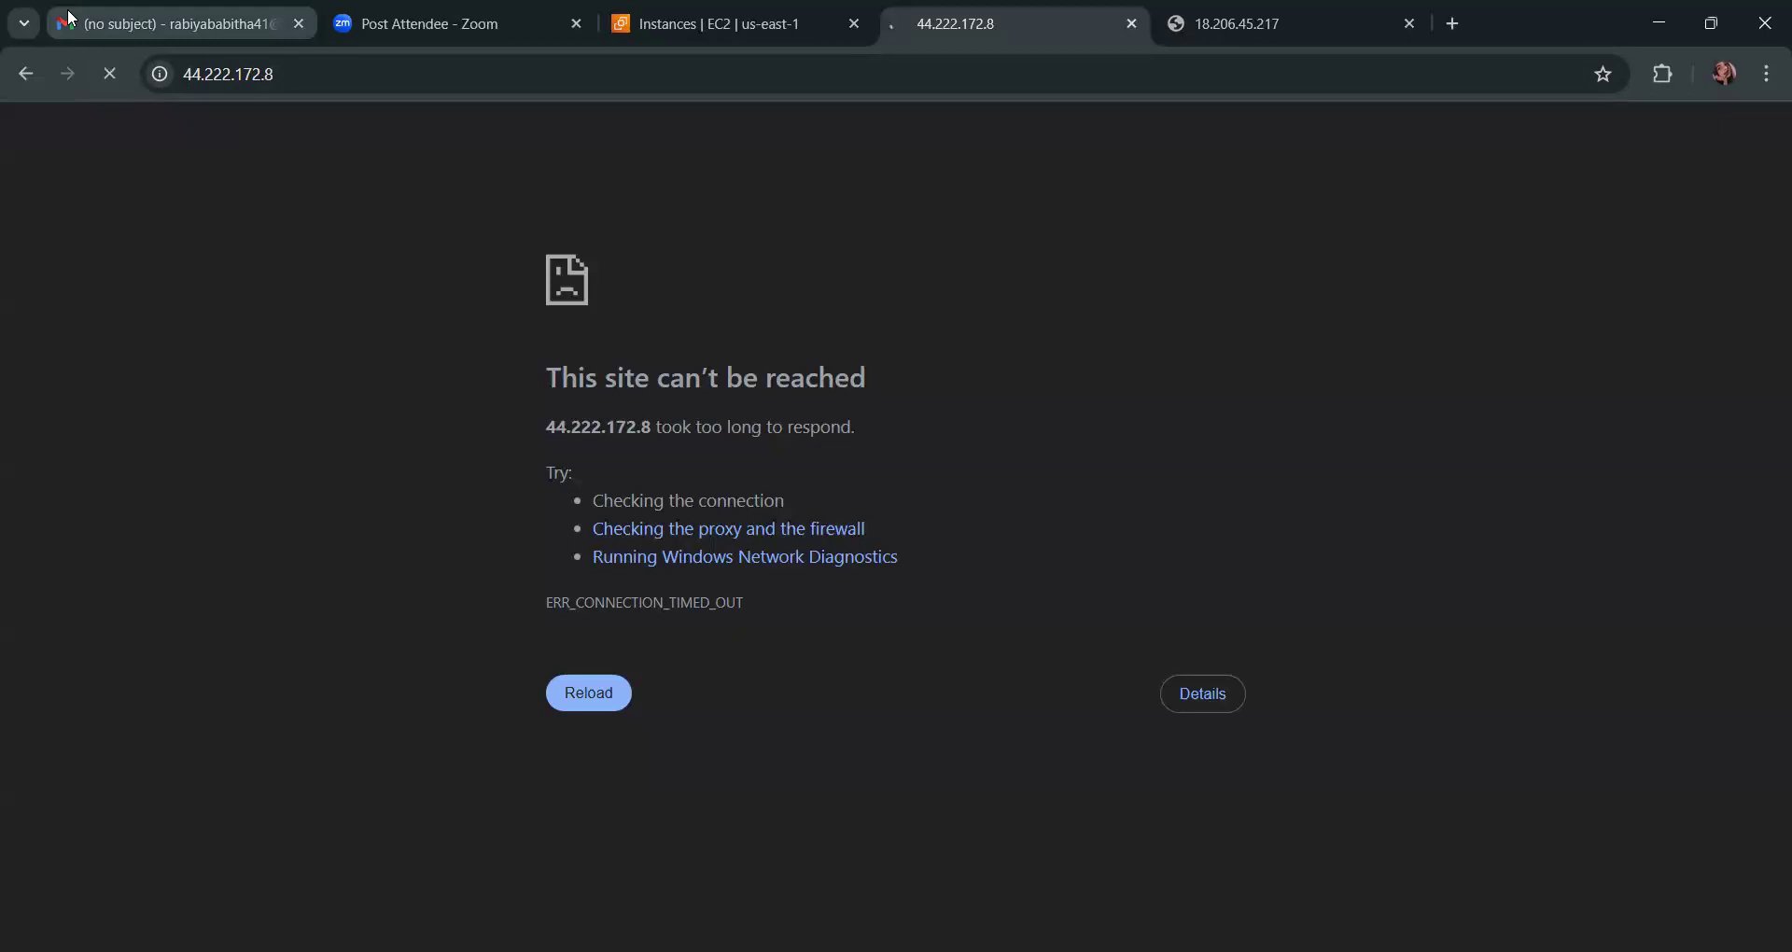
click(1256, 16)
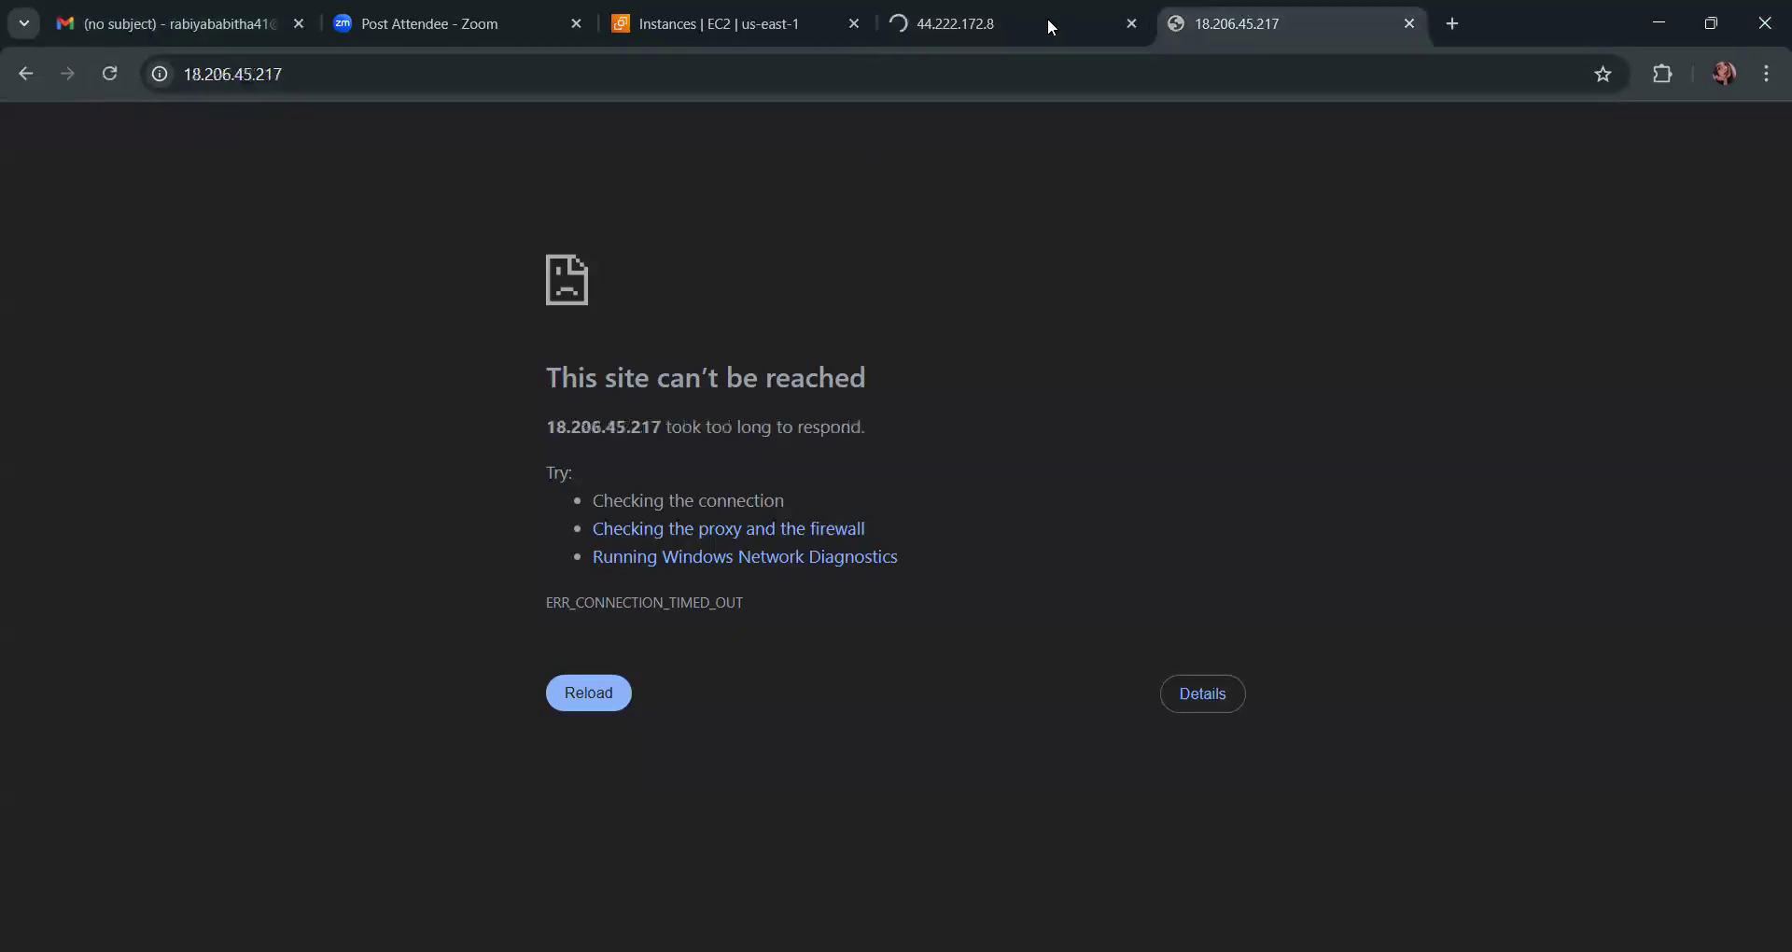
click(114, 76)
click(940, 16)
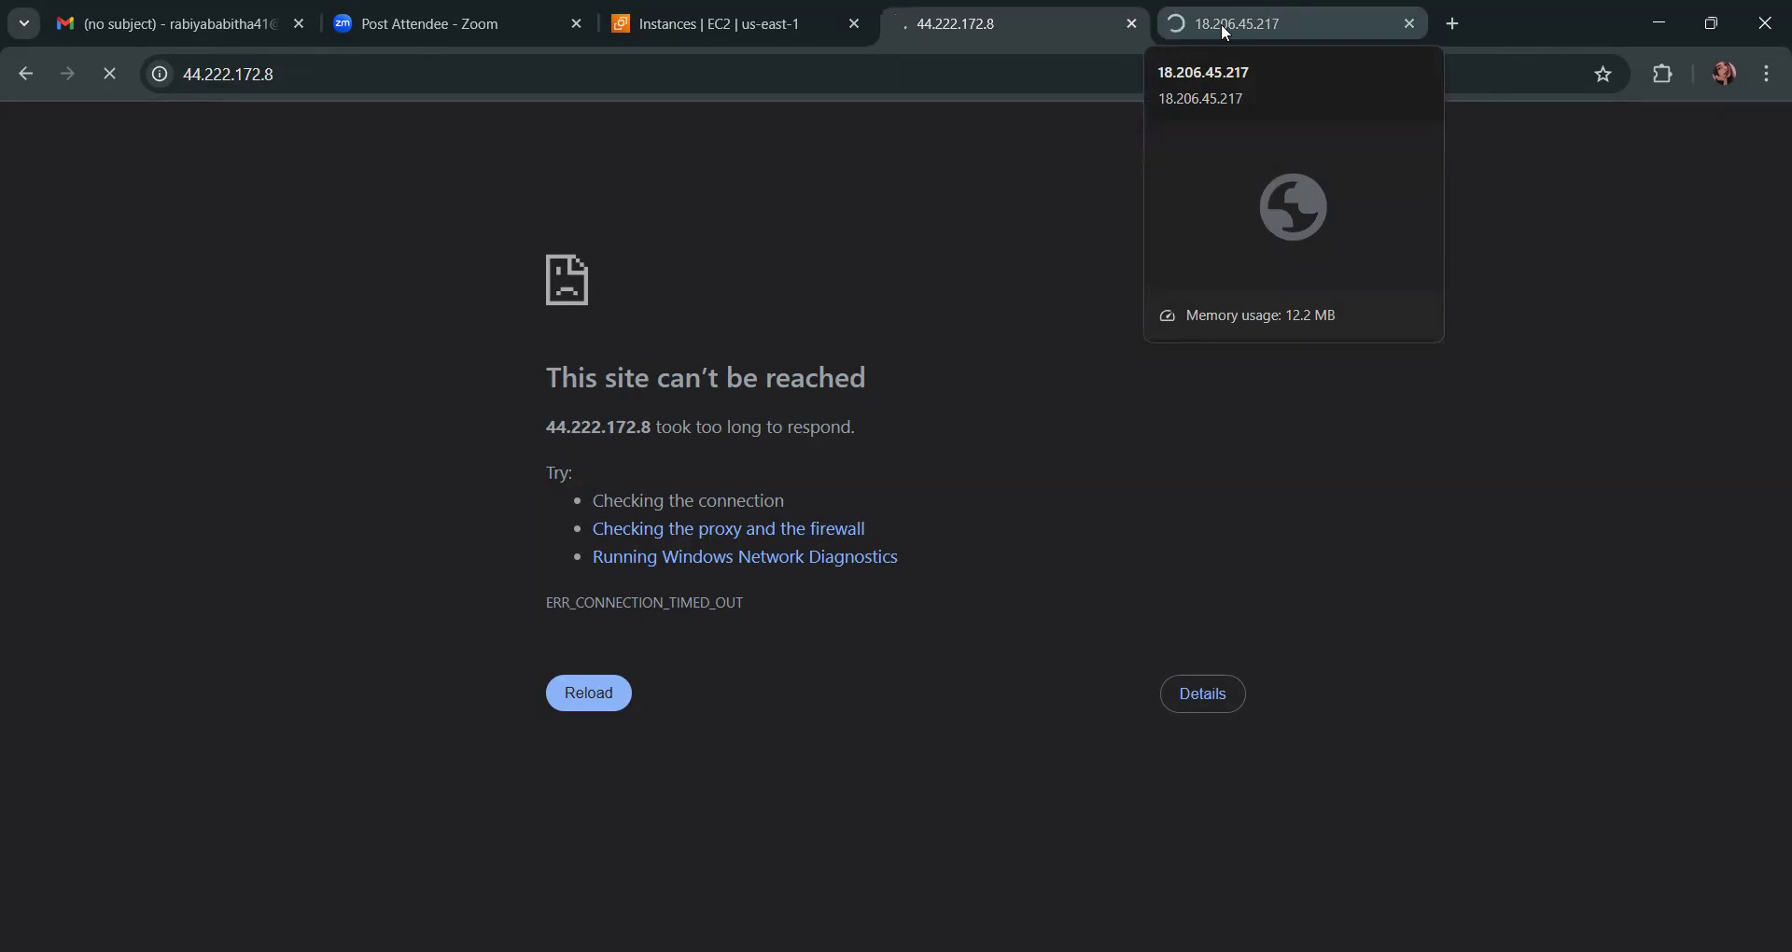
Connect to the first running instance through EC2 Instance Connect as ec2-user and focus its terminal.
click(652, 35)
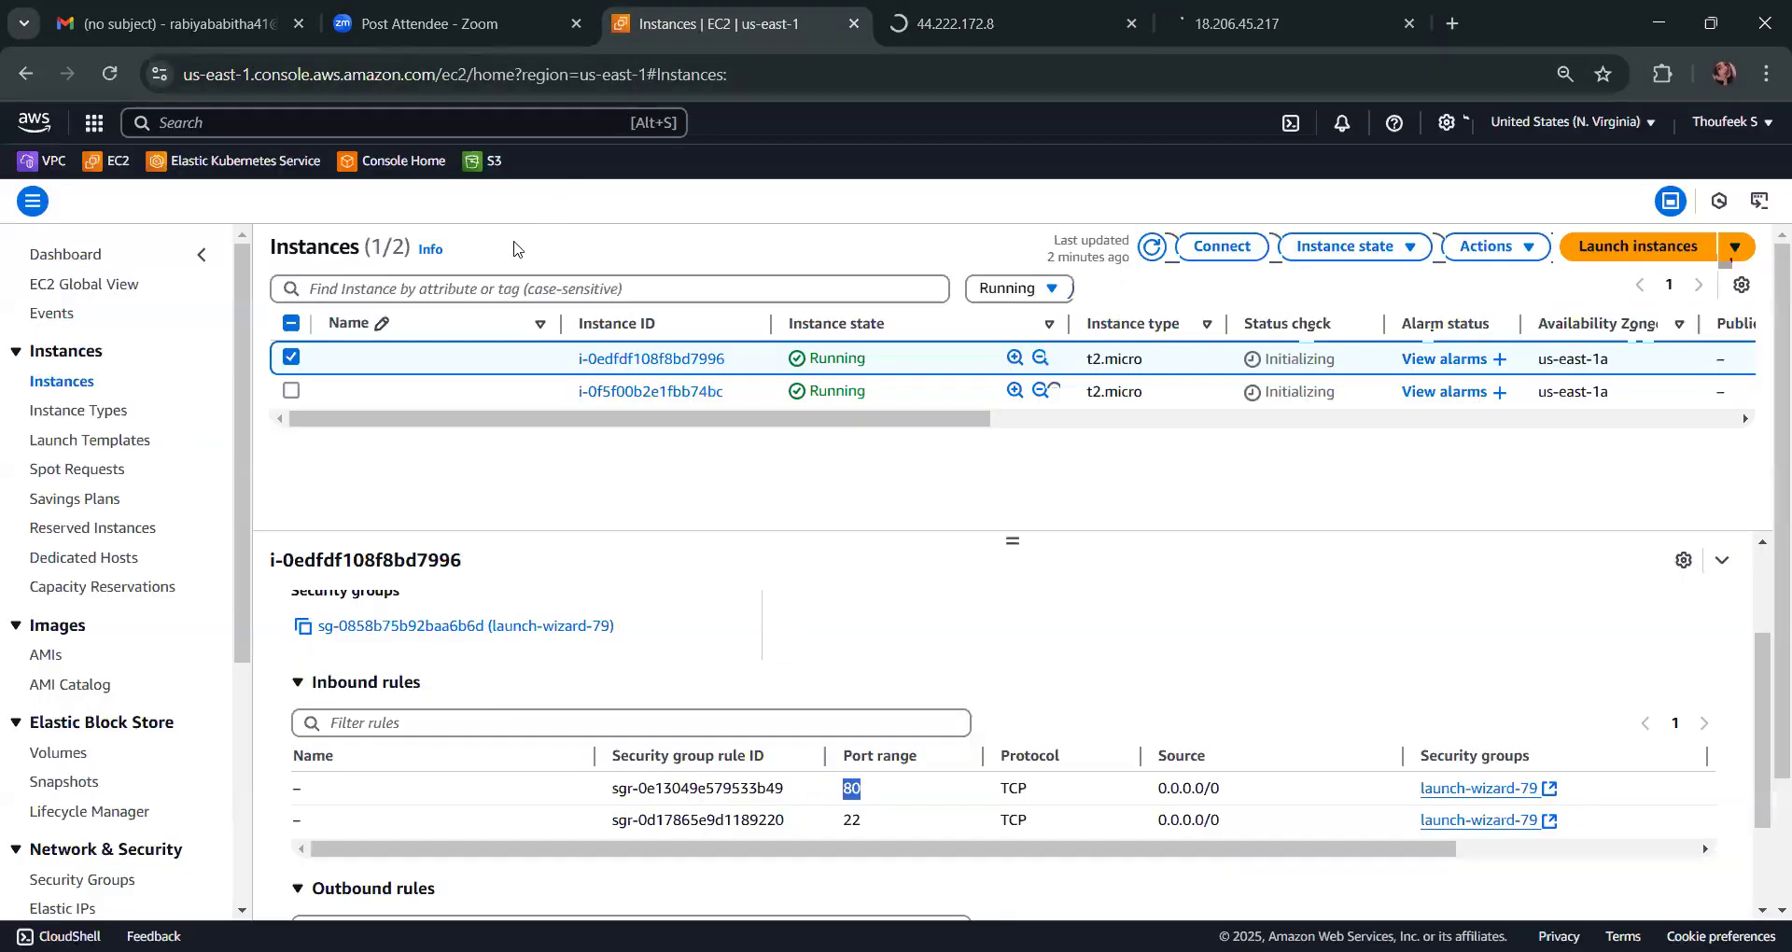
click(1213, 244)
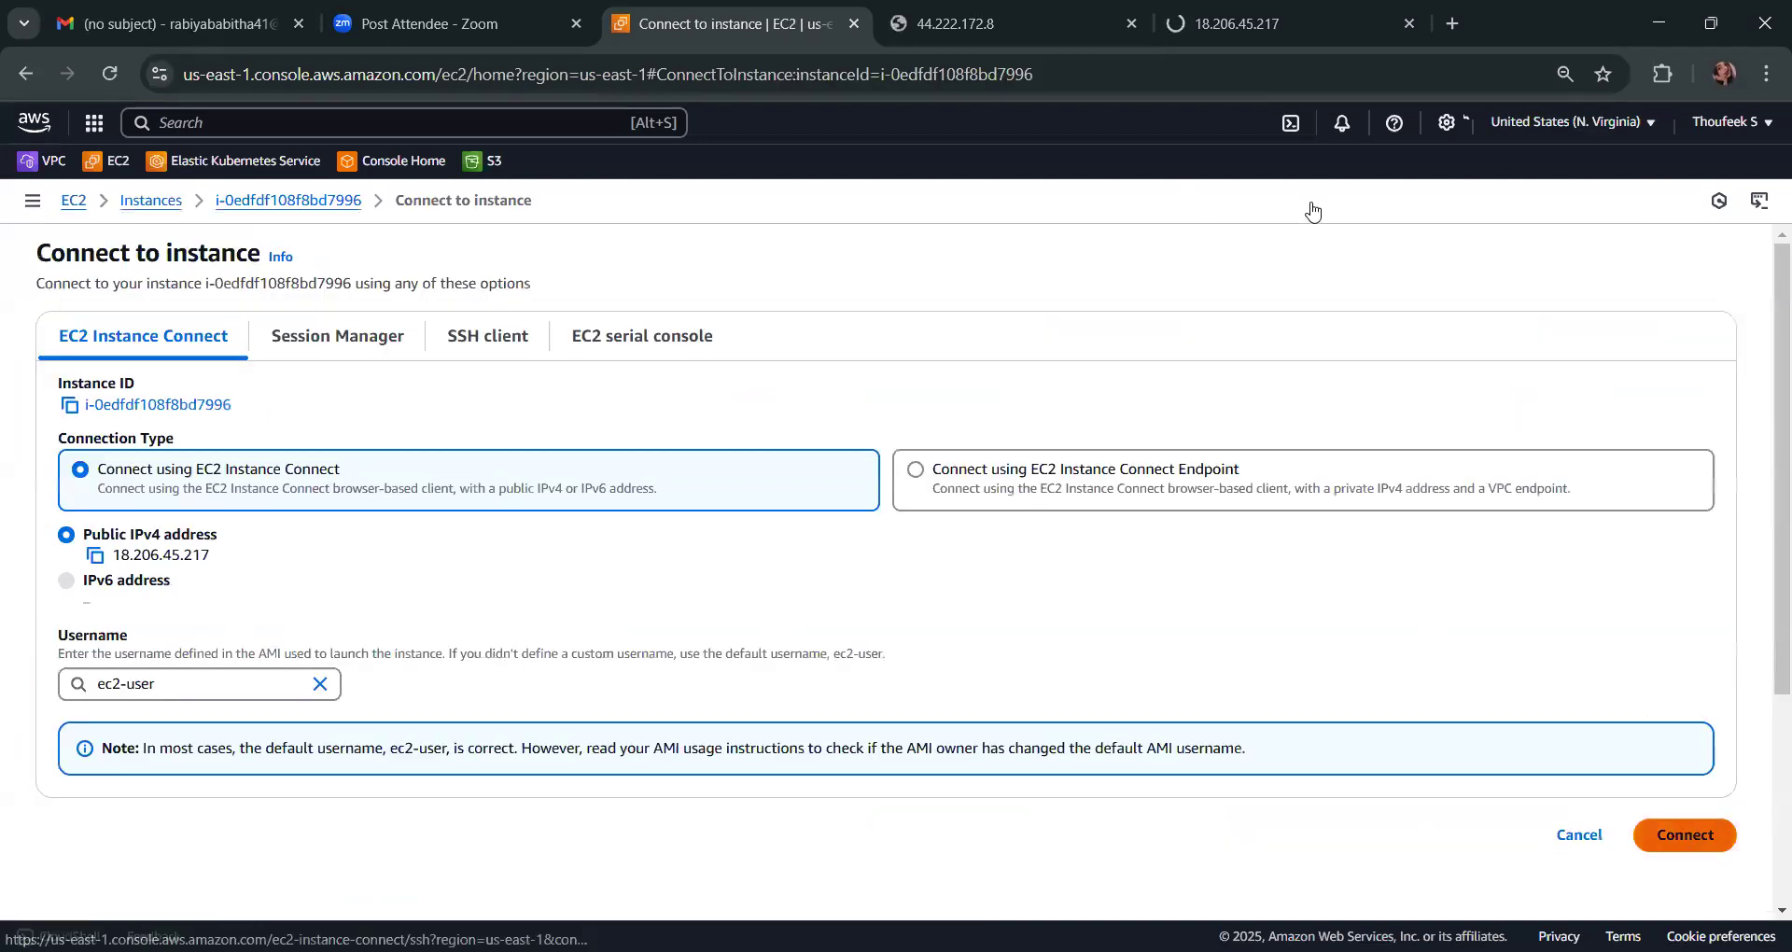
click(1068, 10)
click(863, 8)
click(1120, 8)
click(886, 10)
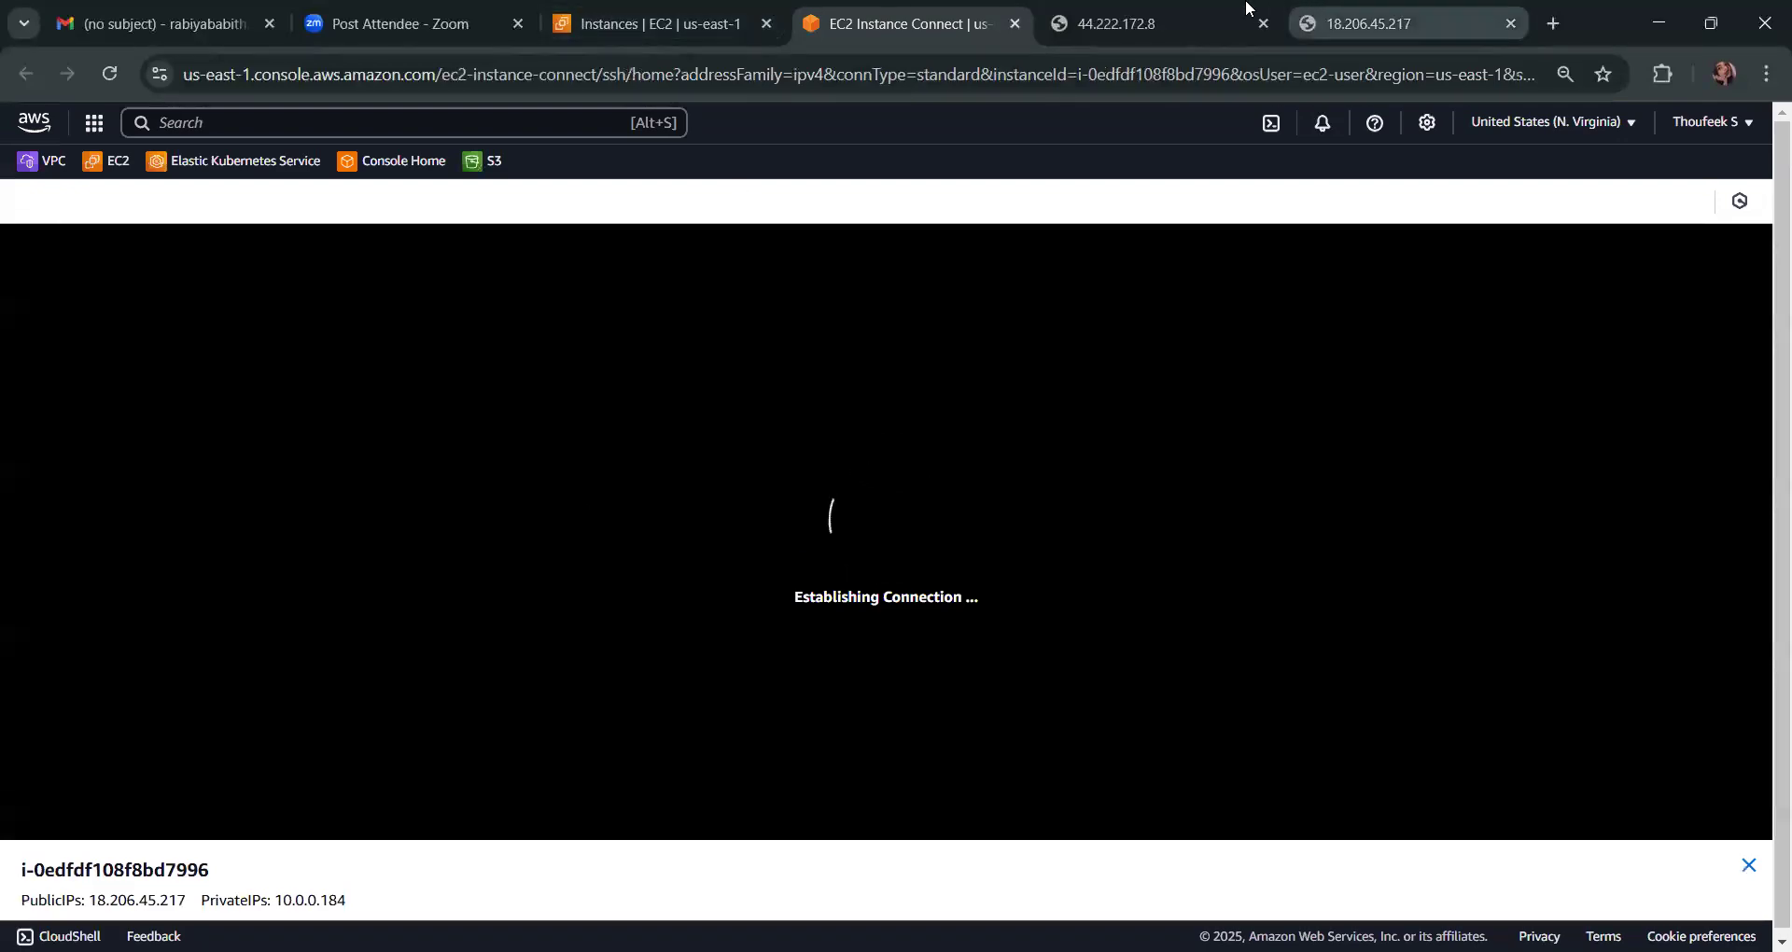
click(1148, 23)
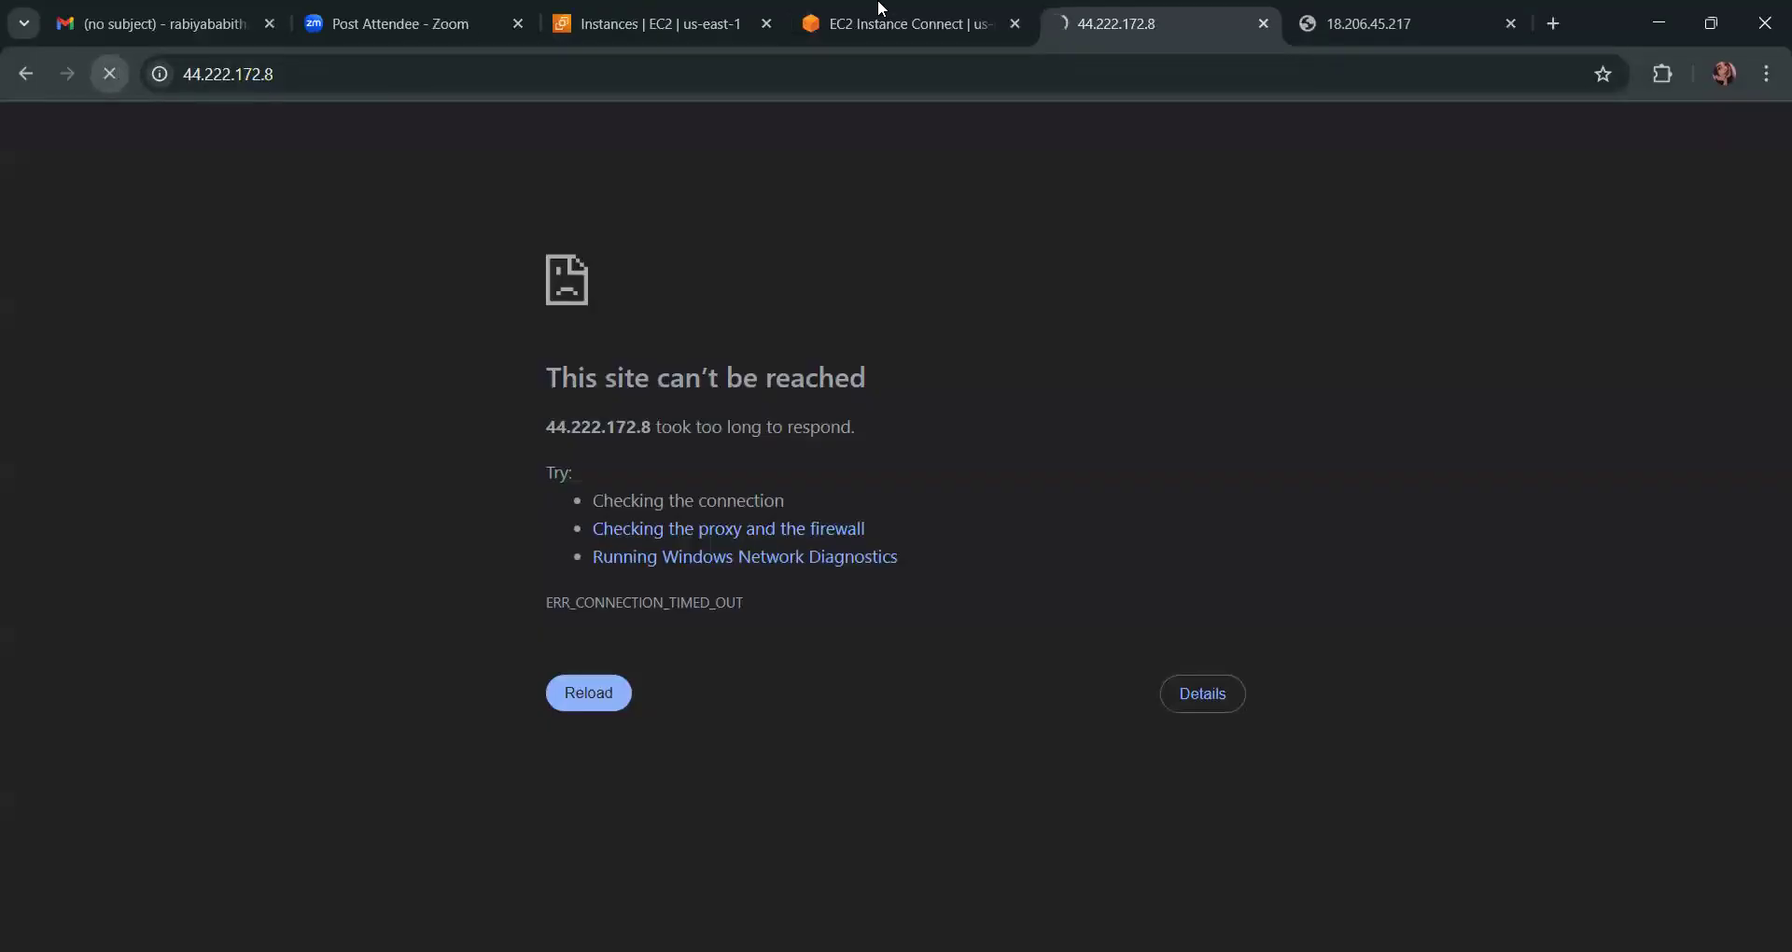
click(910, 21)
click(553, 456)
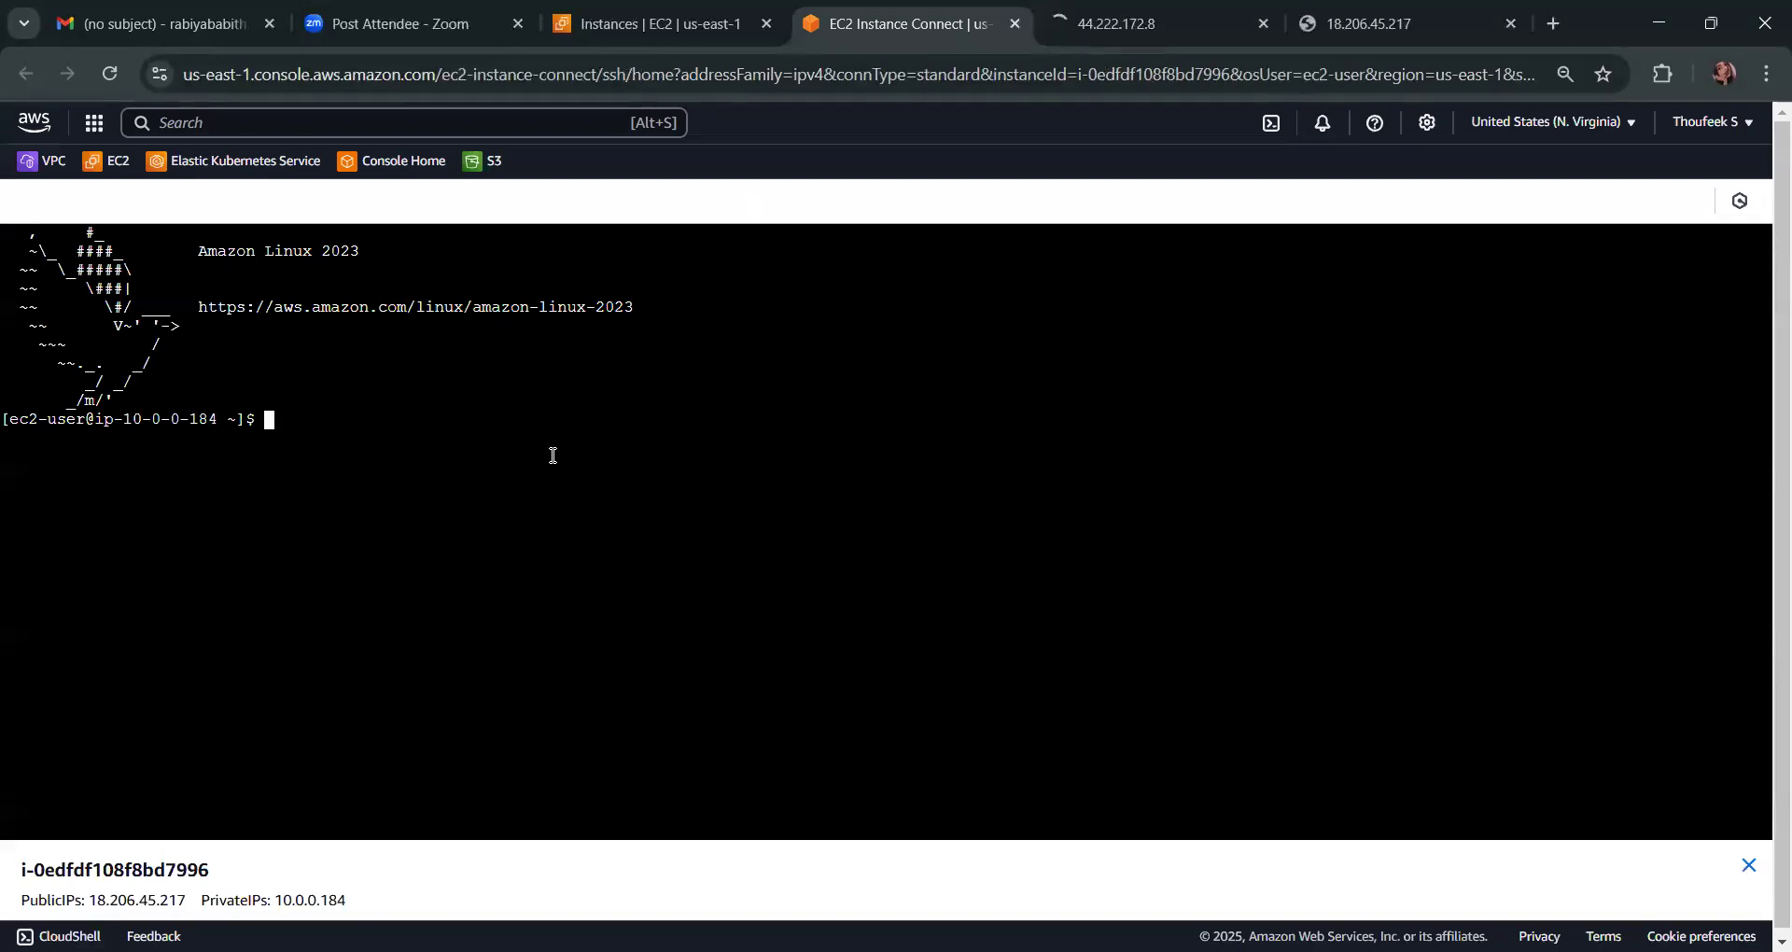
Switch to the root user in the terminal with sudo su.
text(sudo su)
key(Return)
Check the httpd service's status on the instance with systemctl status httpd.
text(s)
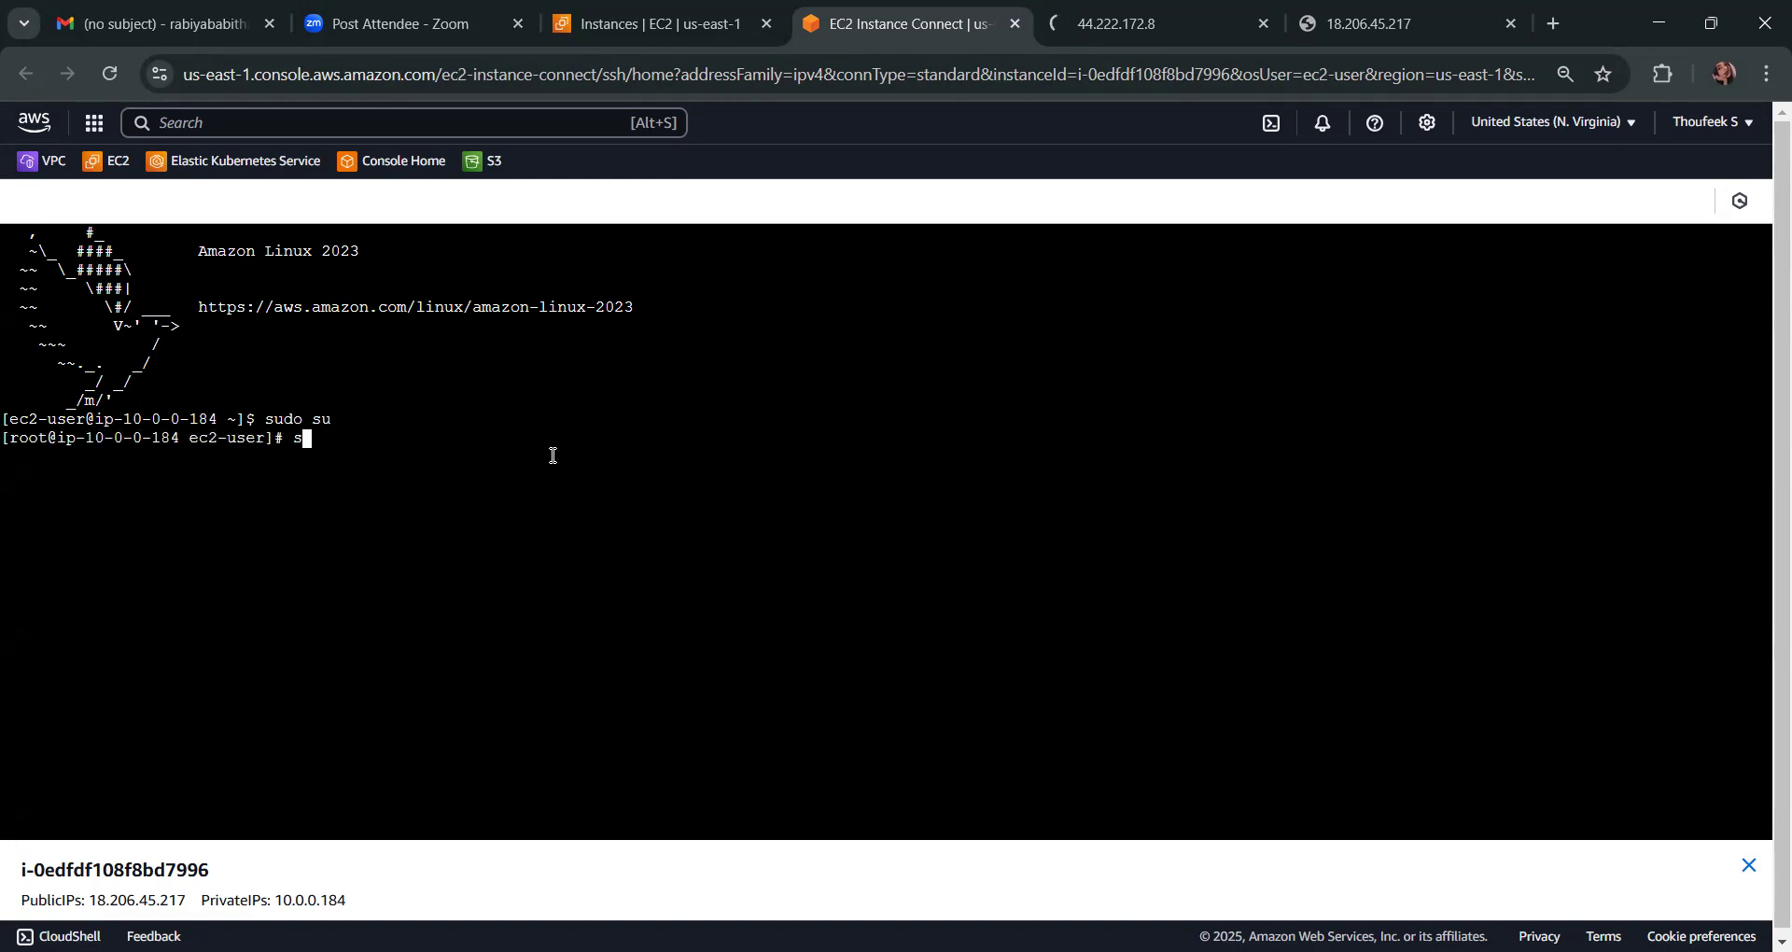
text(ystemvt)
key(BackSpace)
key(BackSpace)
text(ctk)
key(BackSpace)
text(l status https)
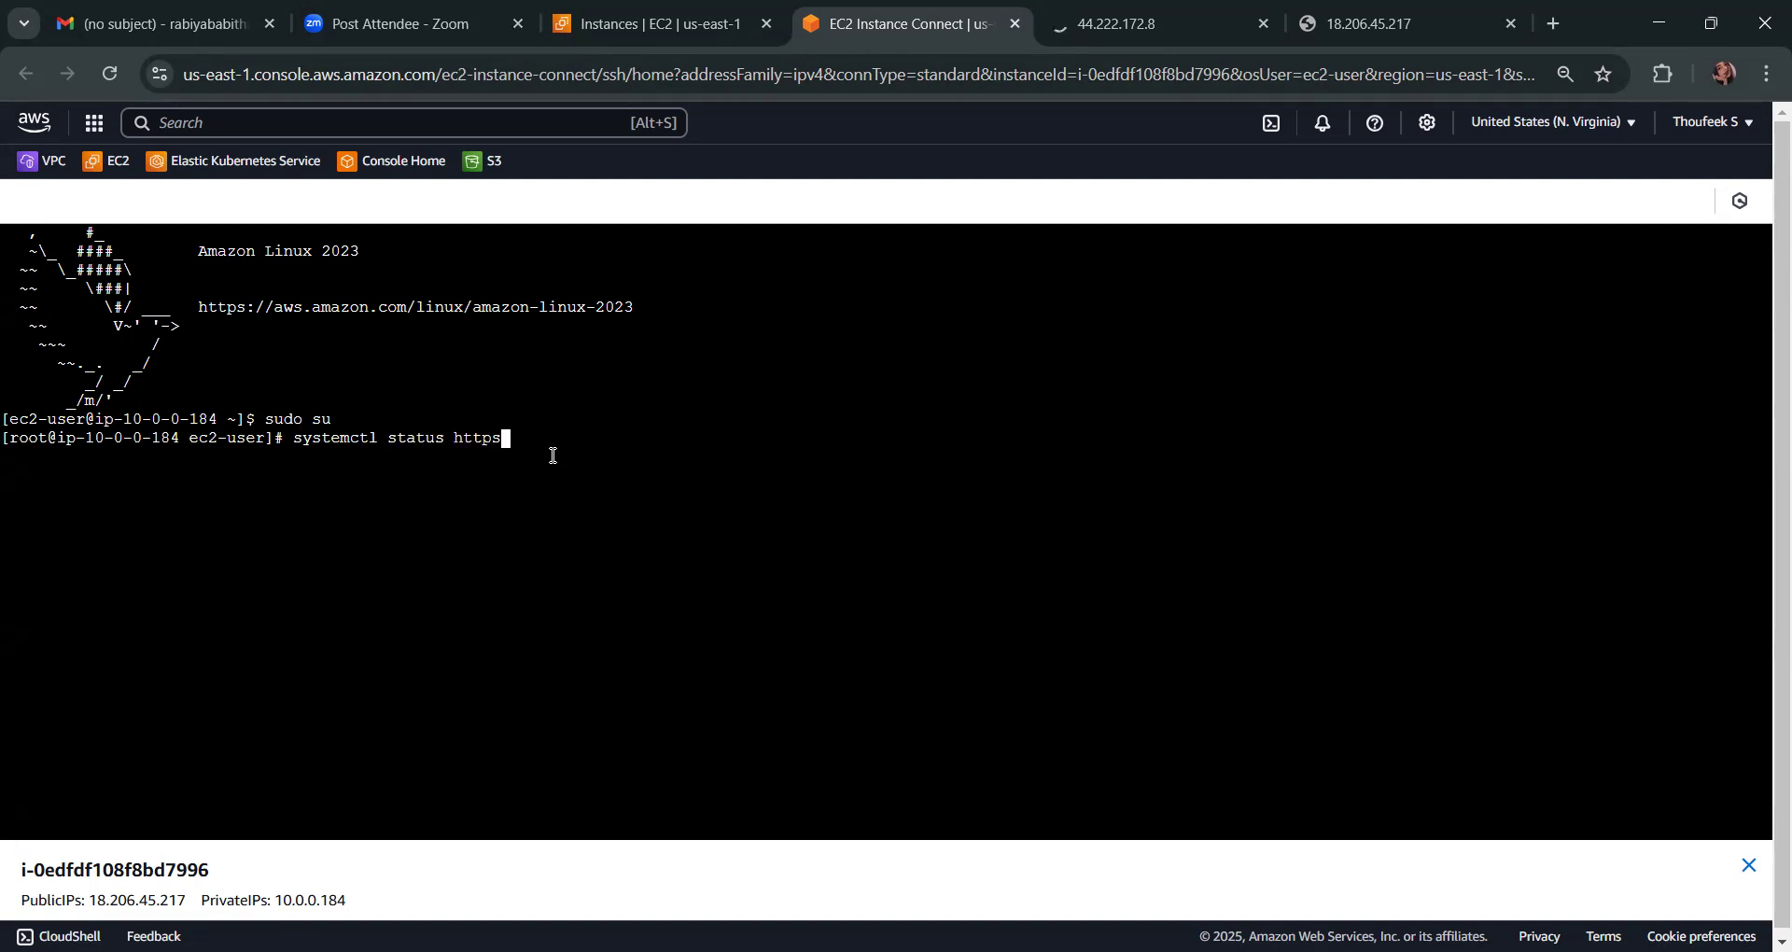
key(BackSpace)
text(d)
key(Return)
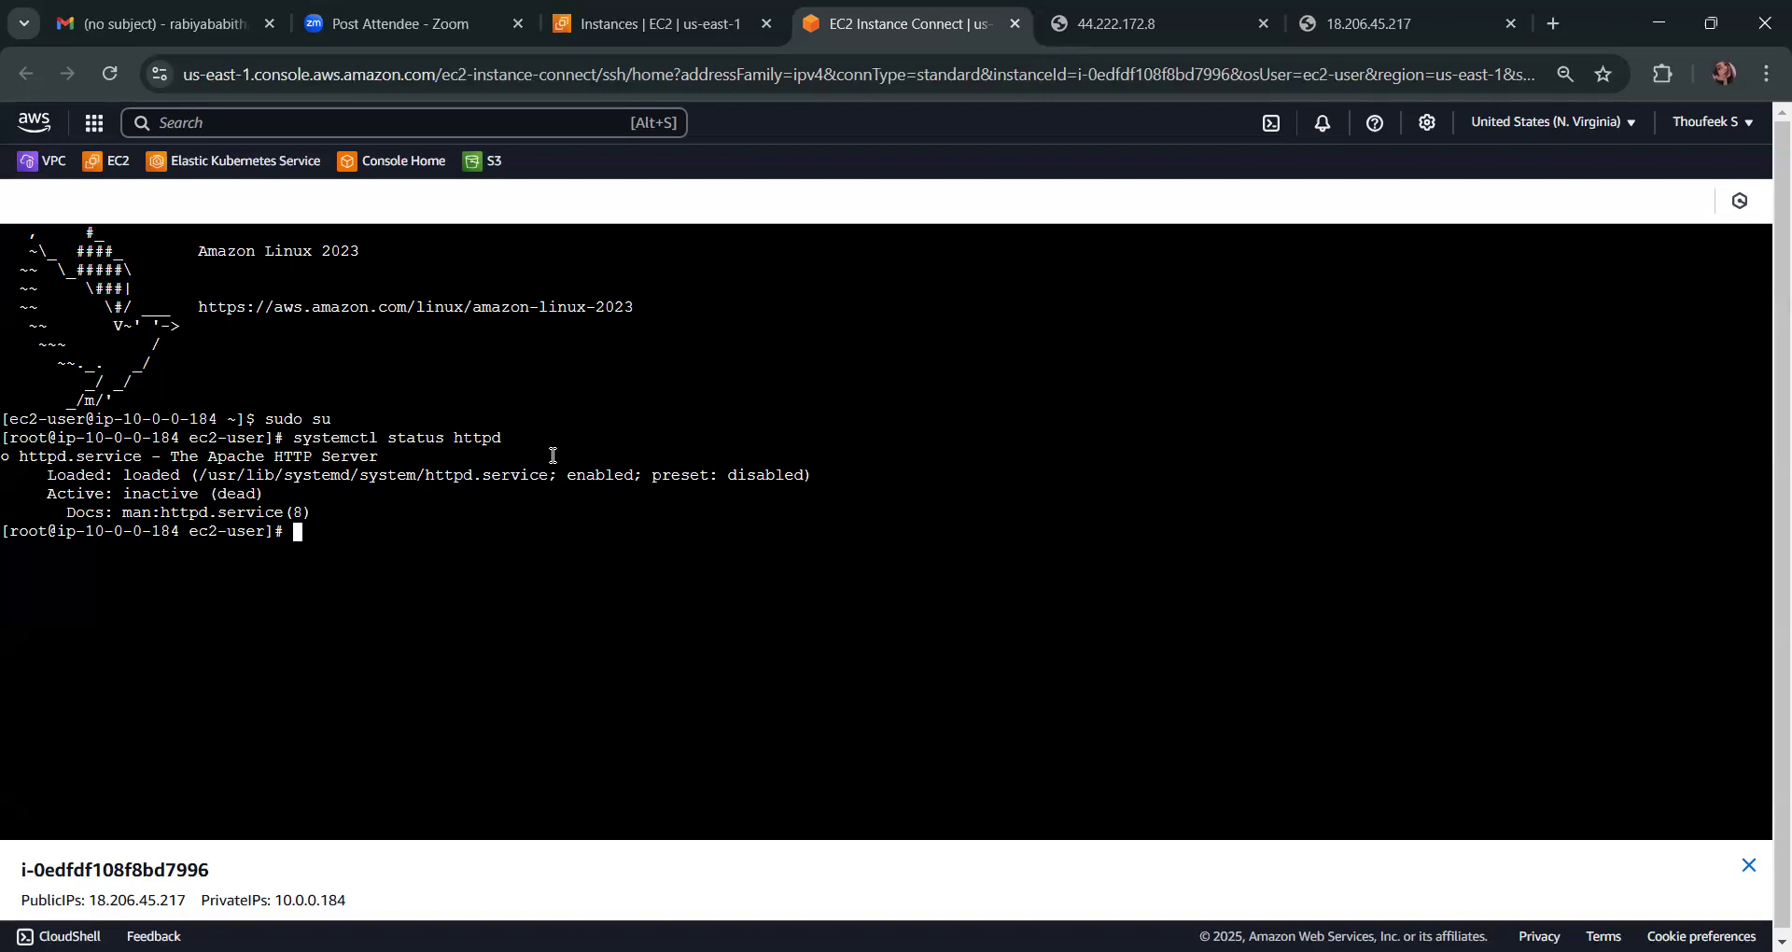
key(Up)
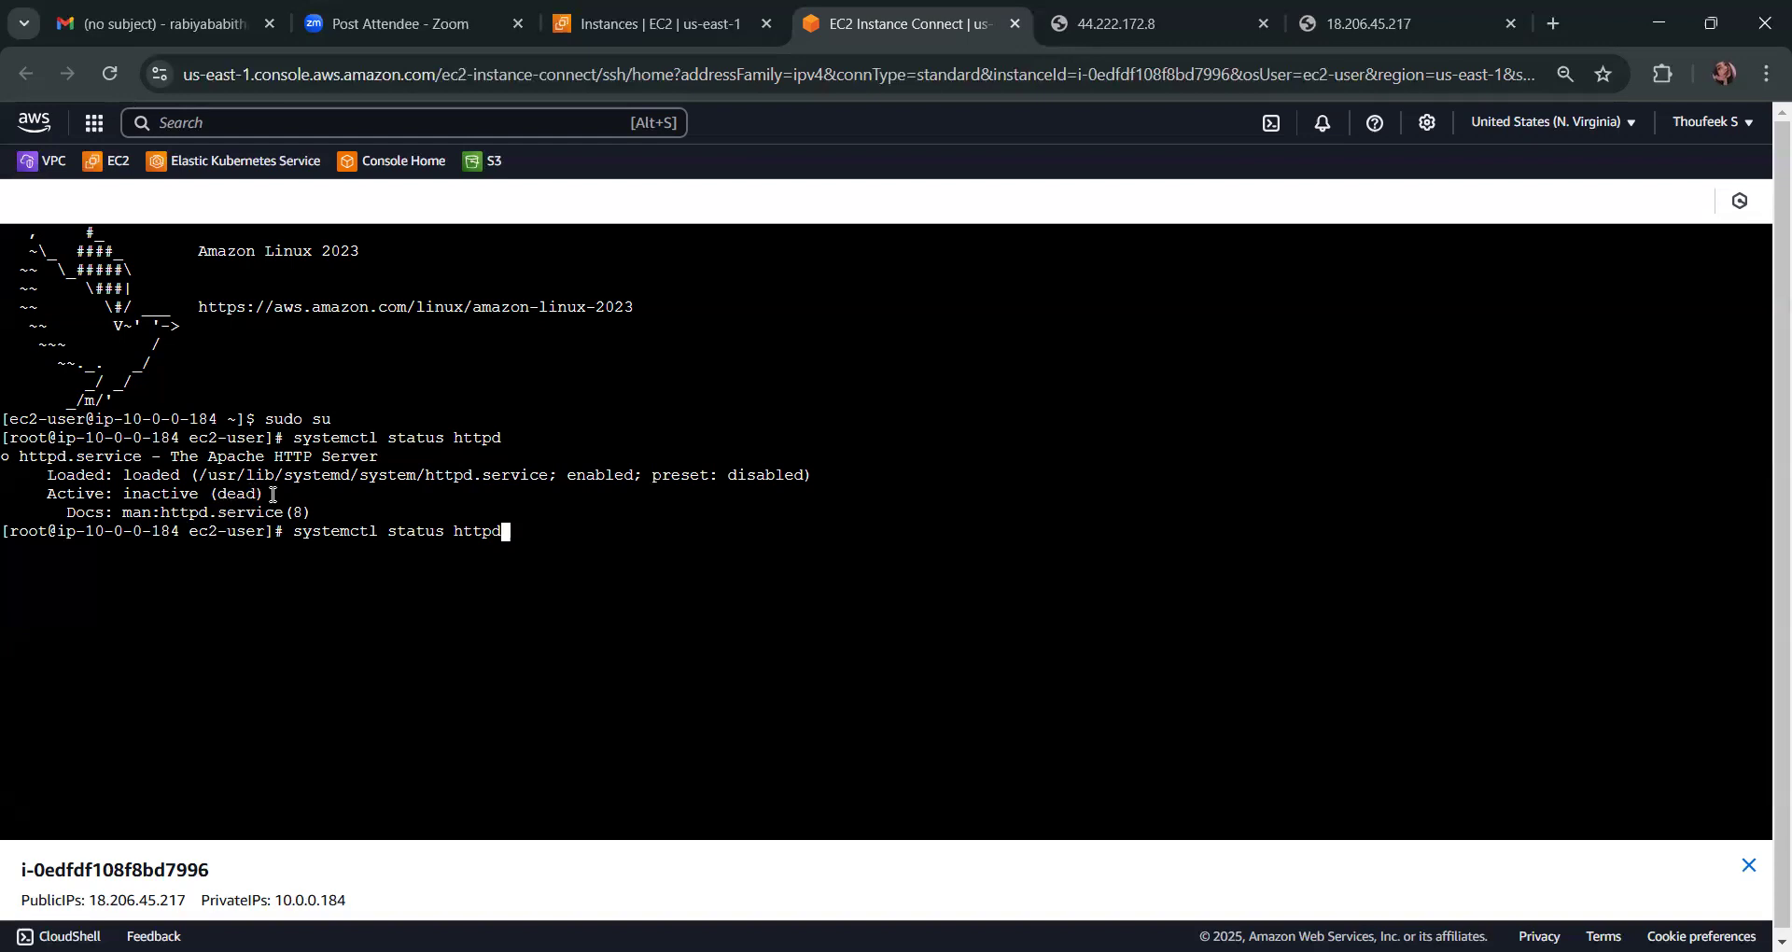
drag(275, 495, 117, 496)
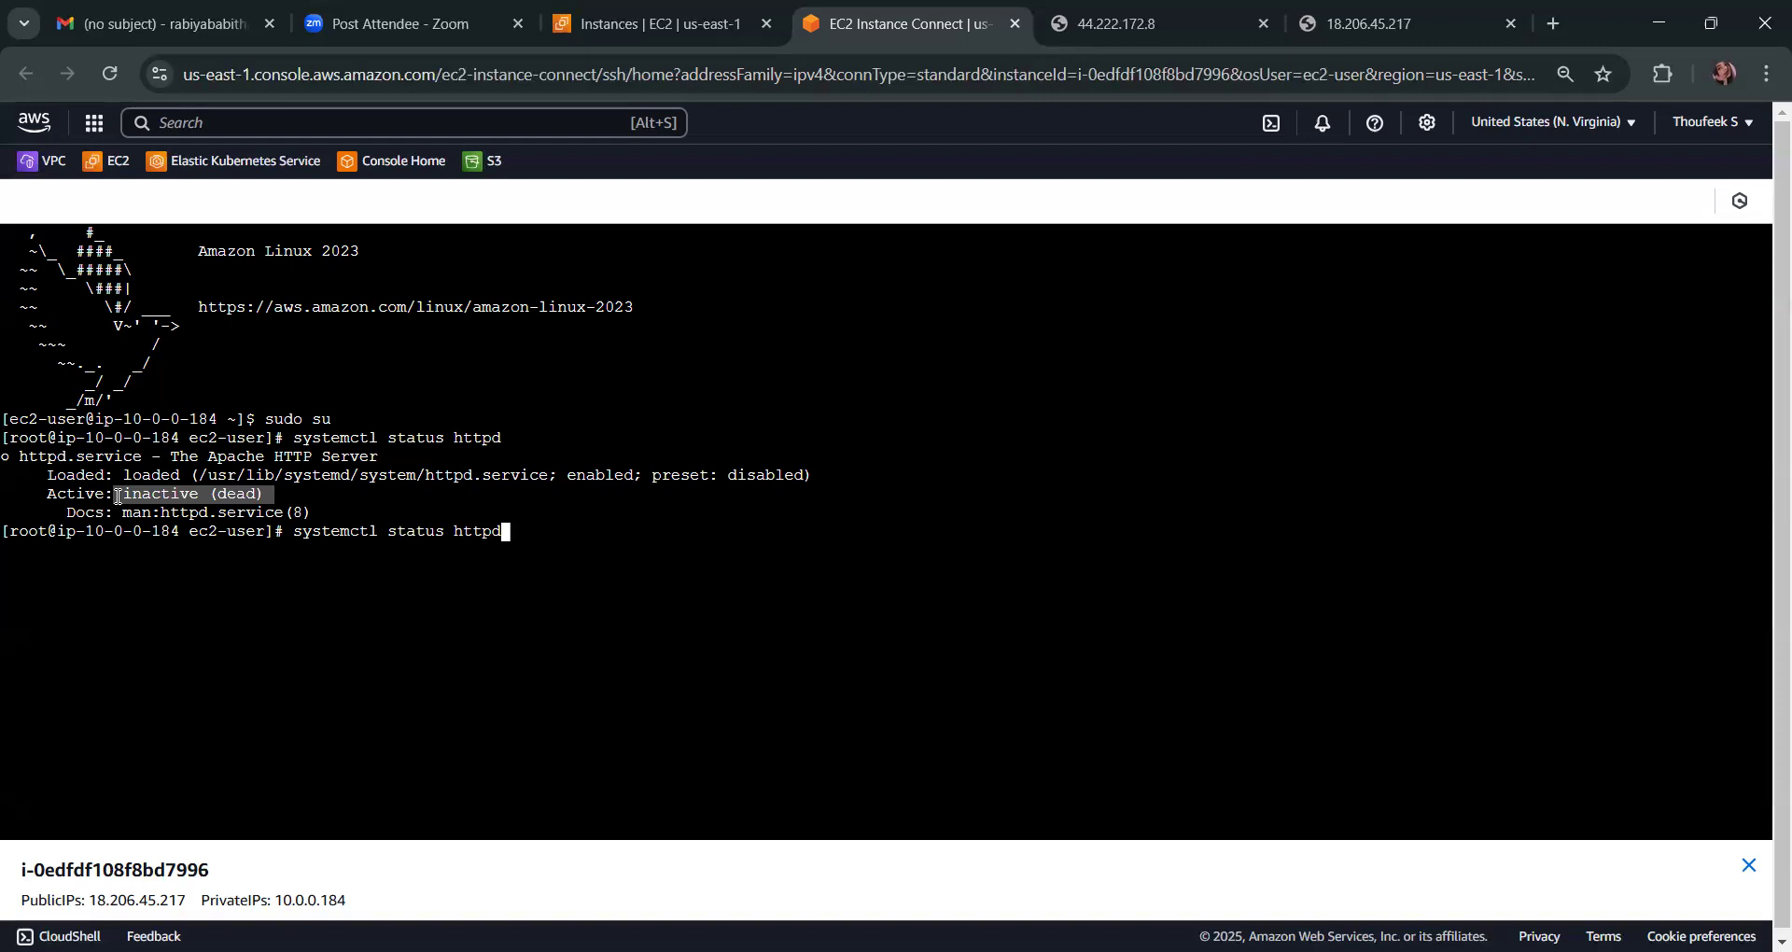
text(exit)
key(Return)
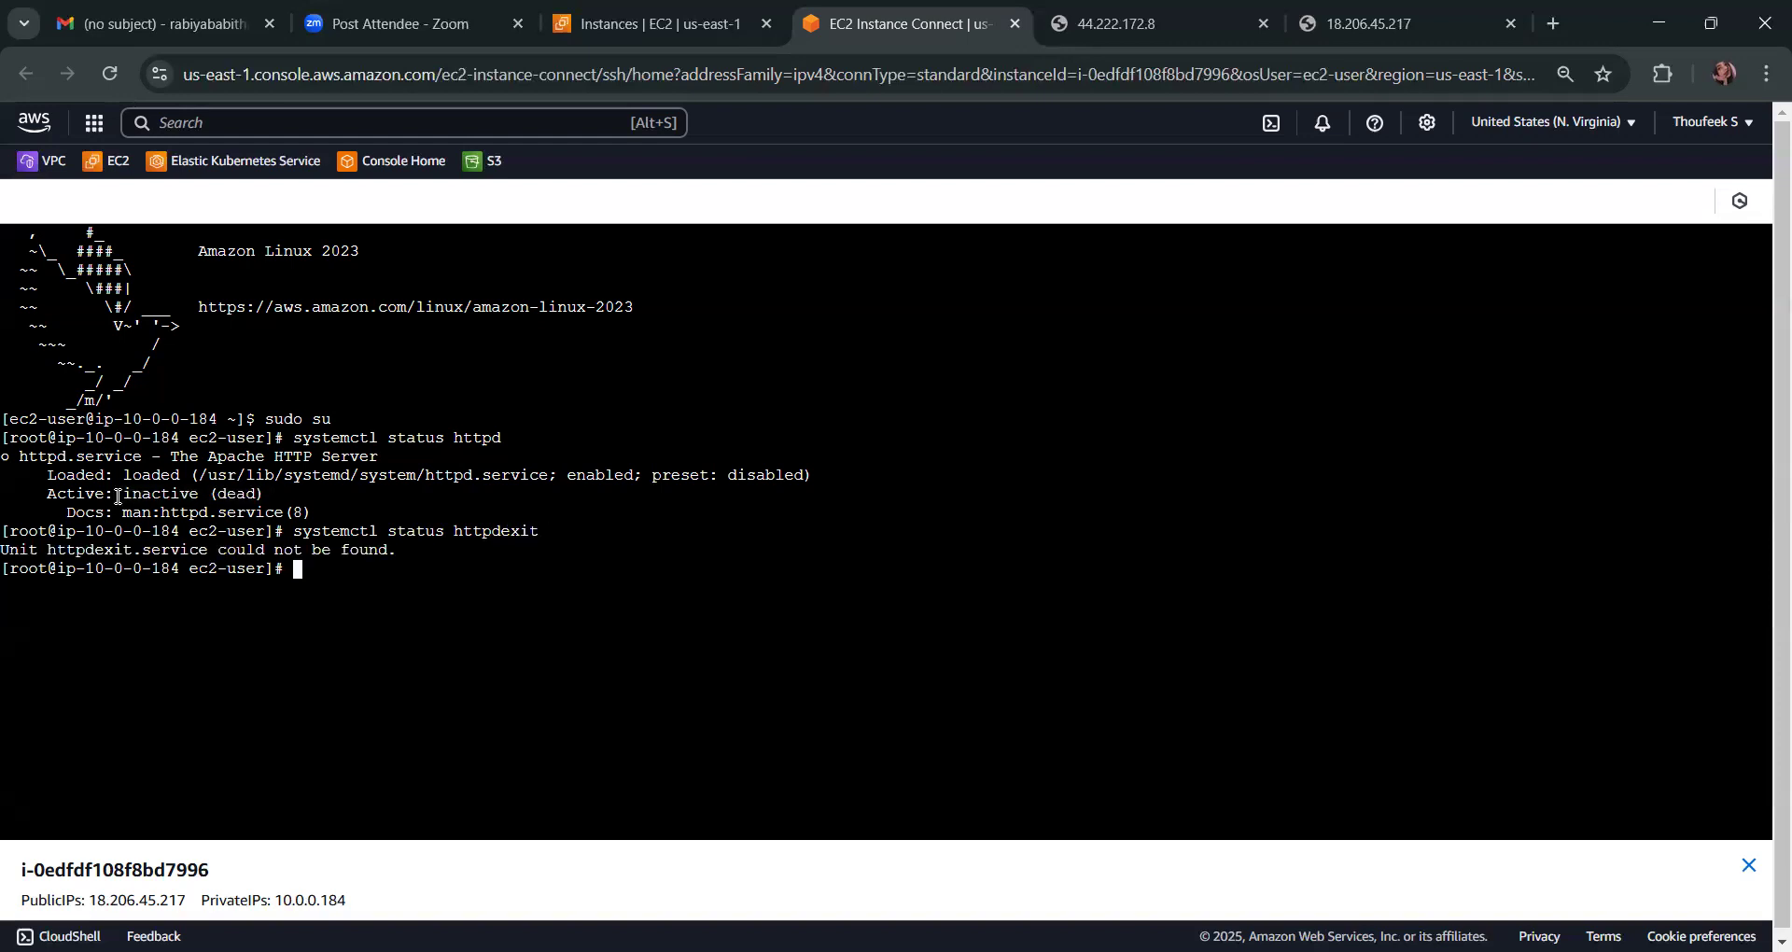
Exit the root shell to return to the ec2-user session.
text(exit)
key(Return)
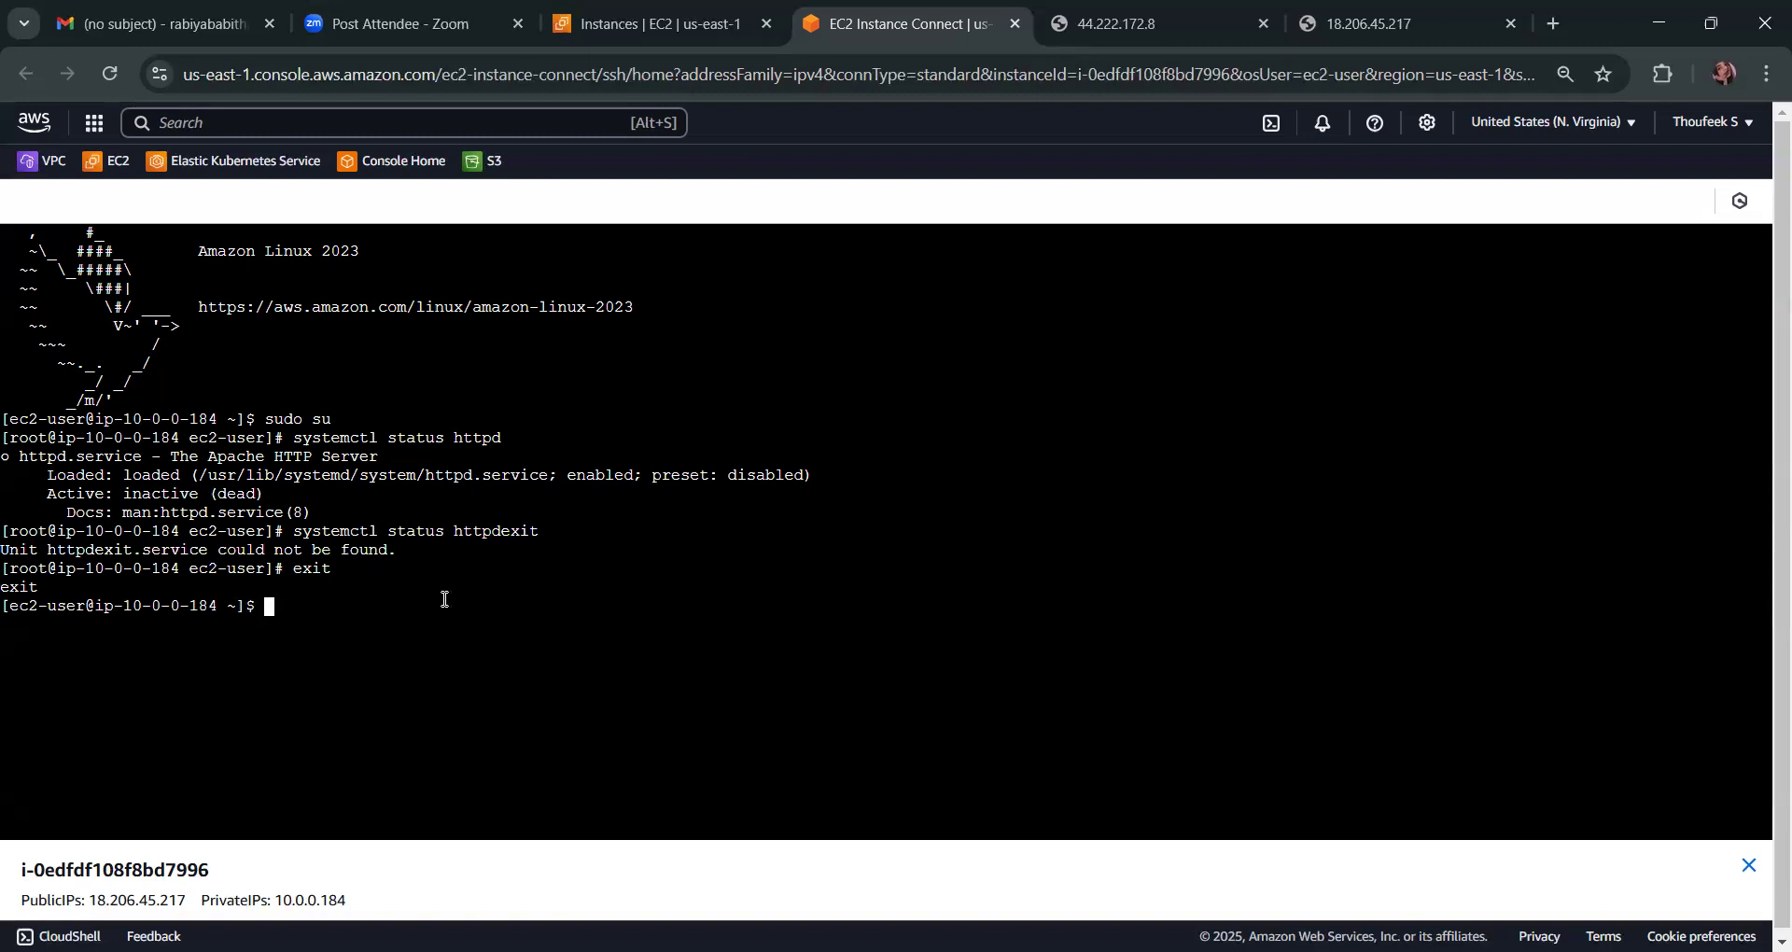
Try to start the web server as ec2-user with systemctl start httpd and review the command's response.
text(systemctl start httpd)
key(Return)
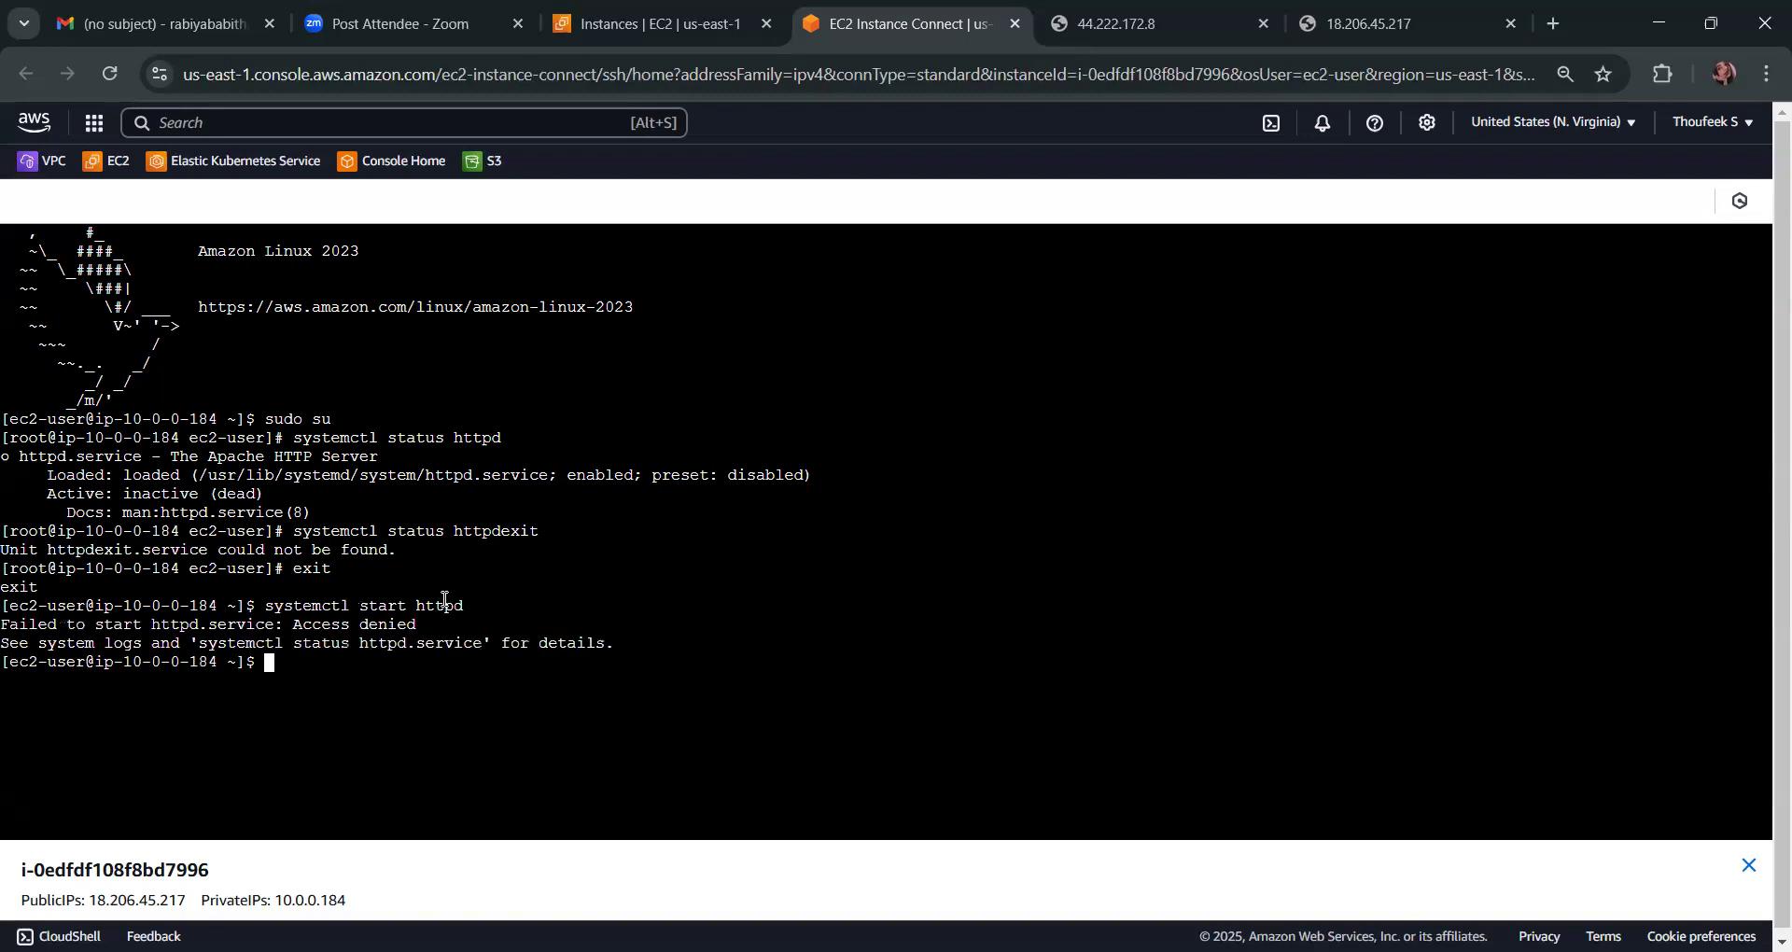
drag(89, 625, 442, 631)
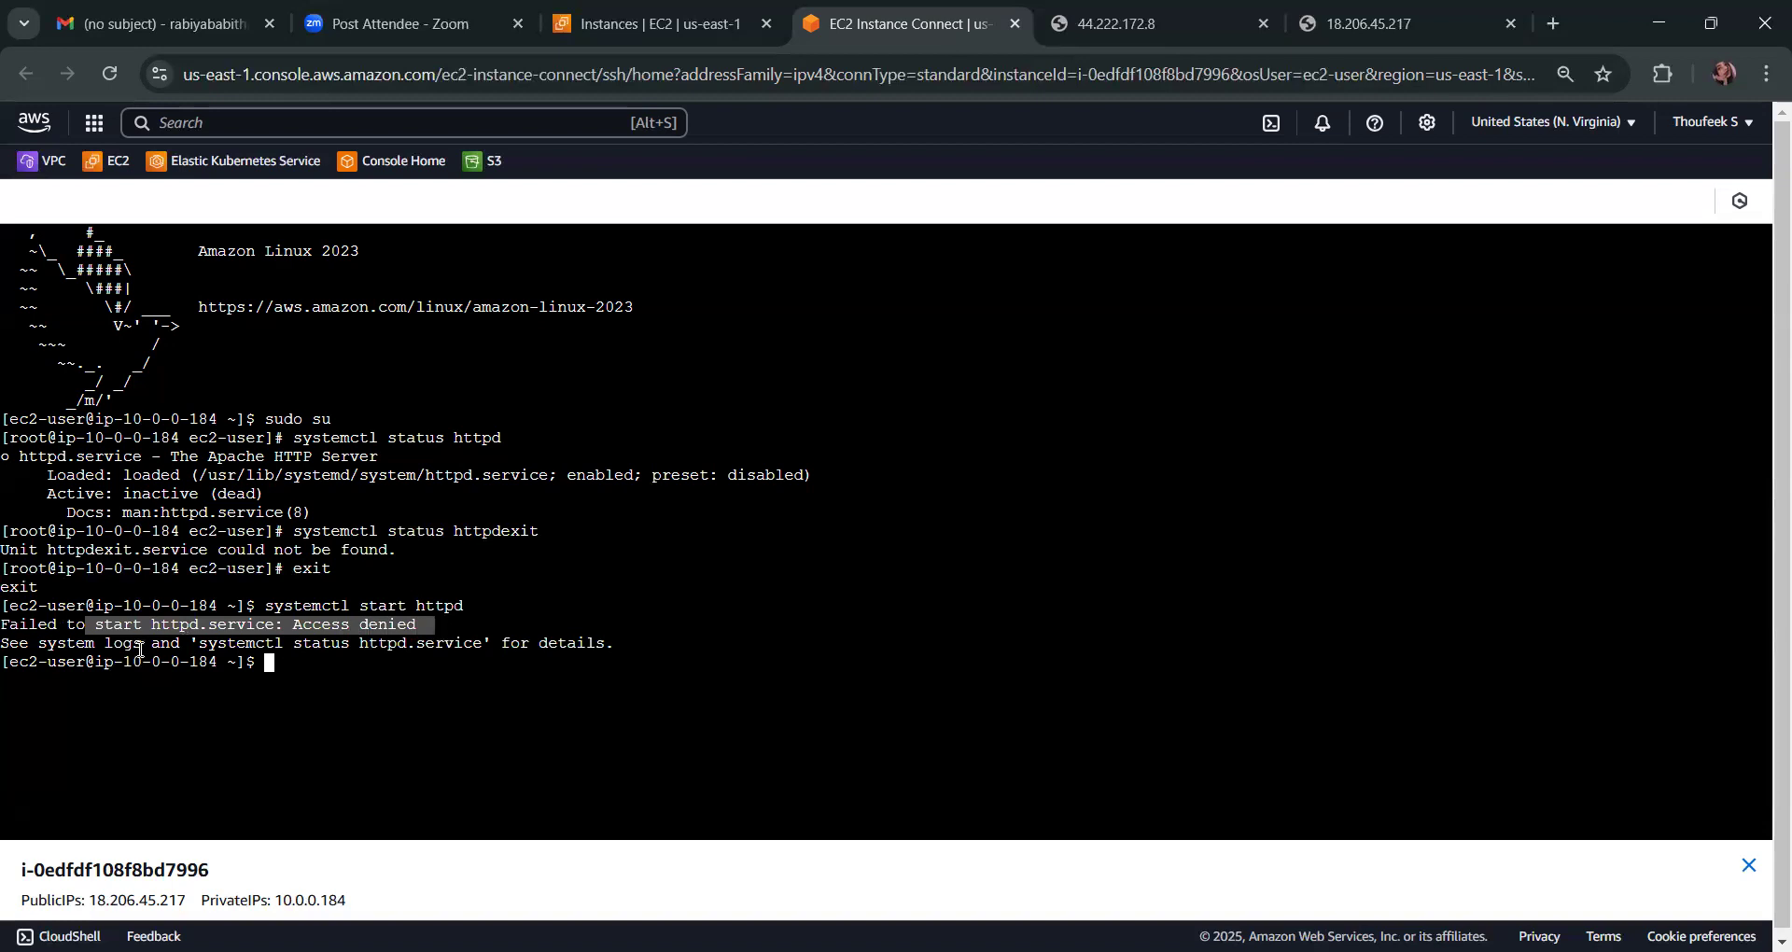
drag(88, 664, 14, 659)
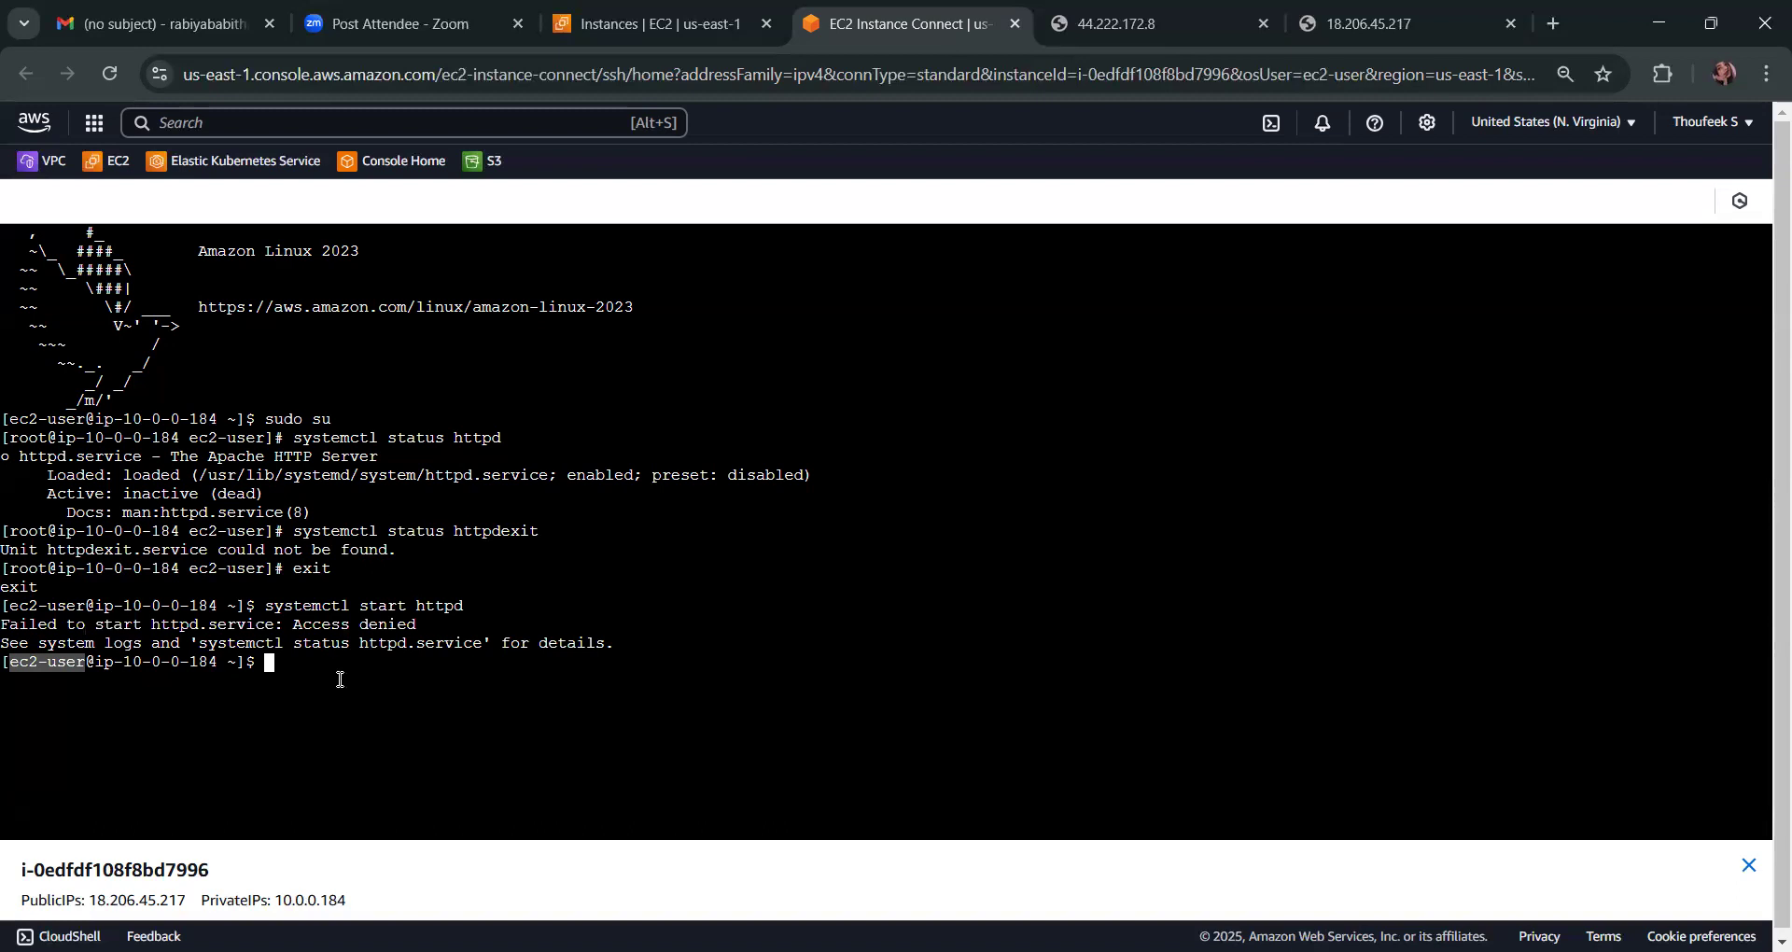
Start the httpd service with root privileges using sudo systemctl start httpd.
text(sudo )
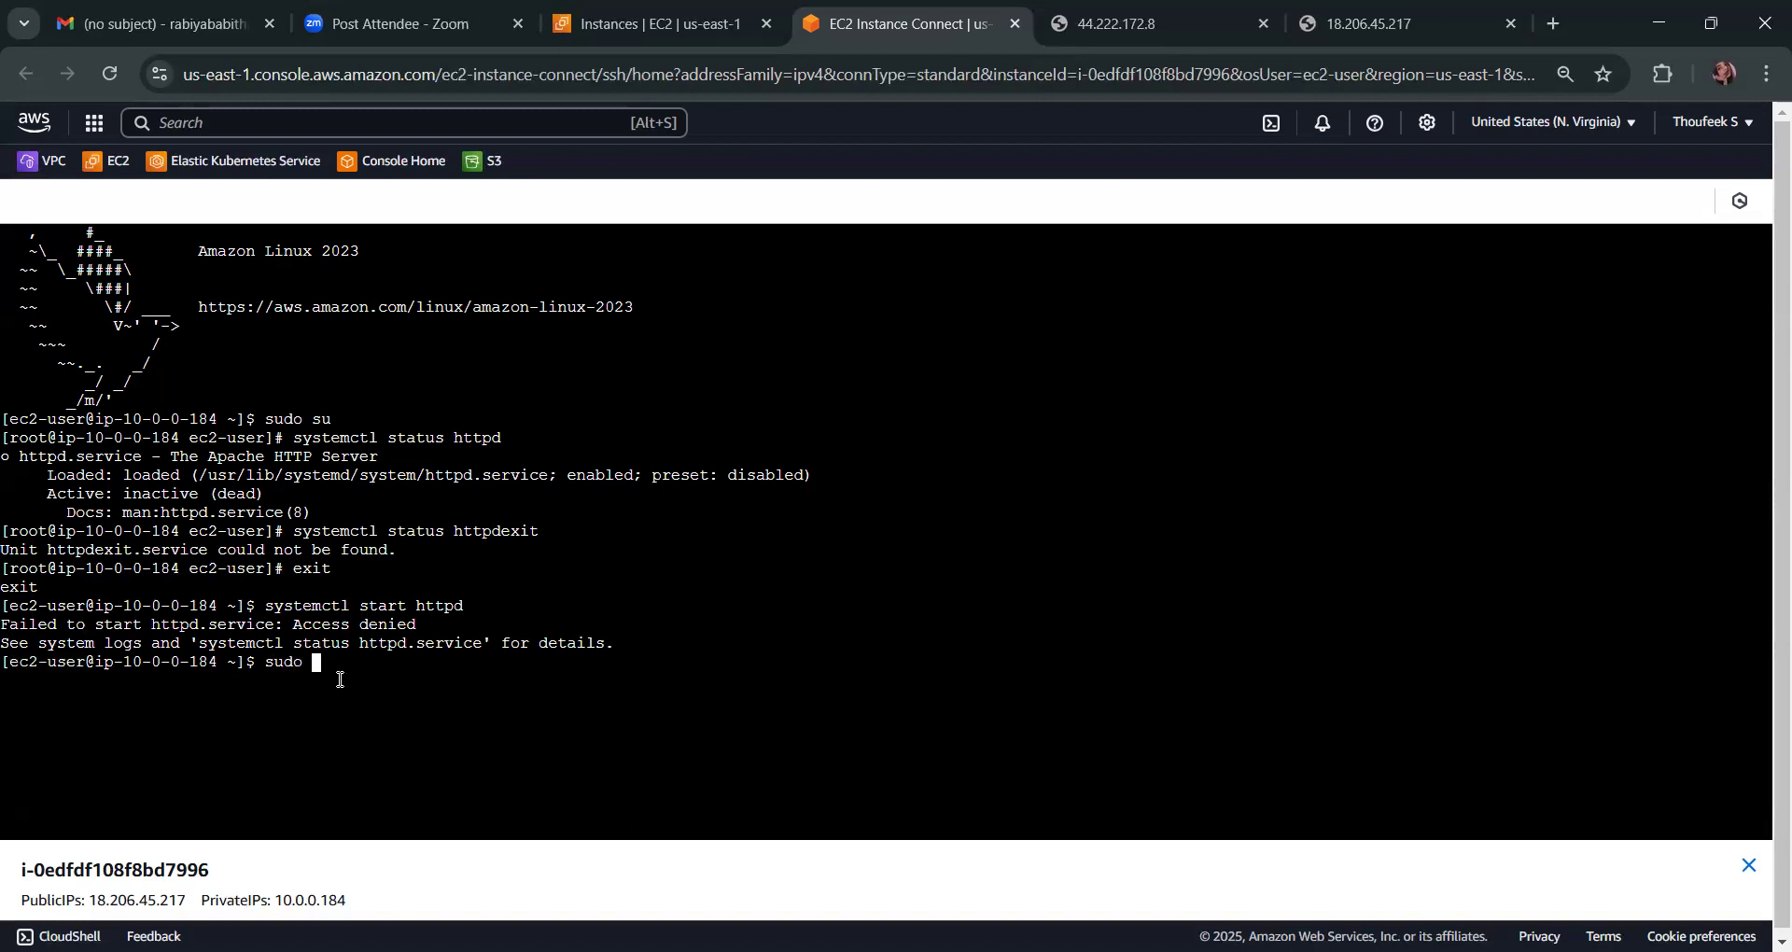
text(systemctl )
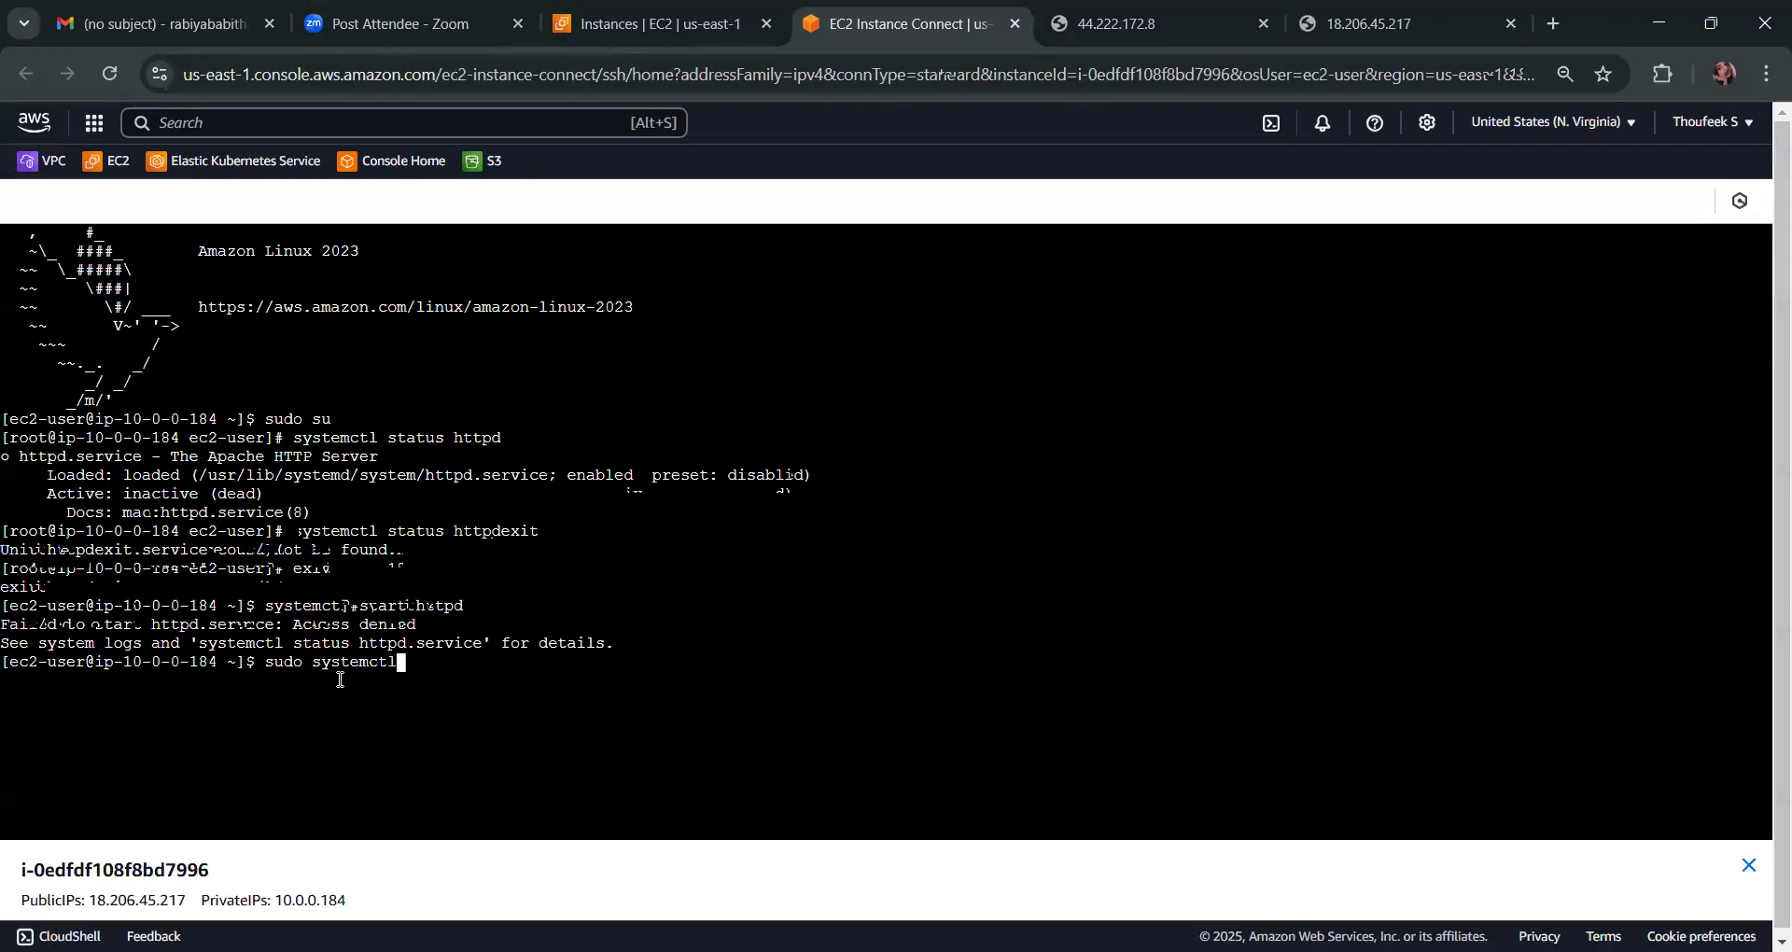
text(start httpd)
key(Return)
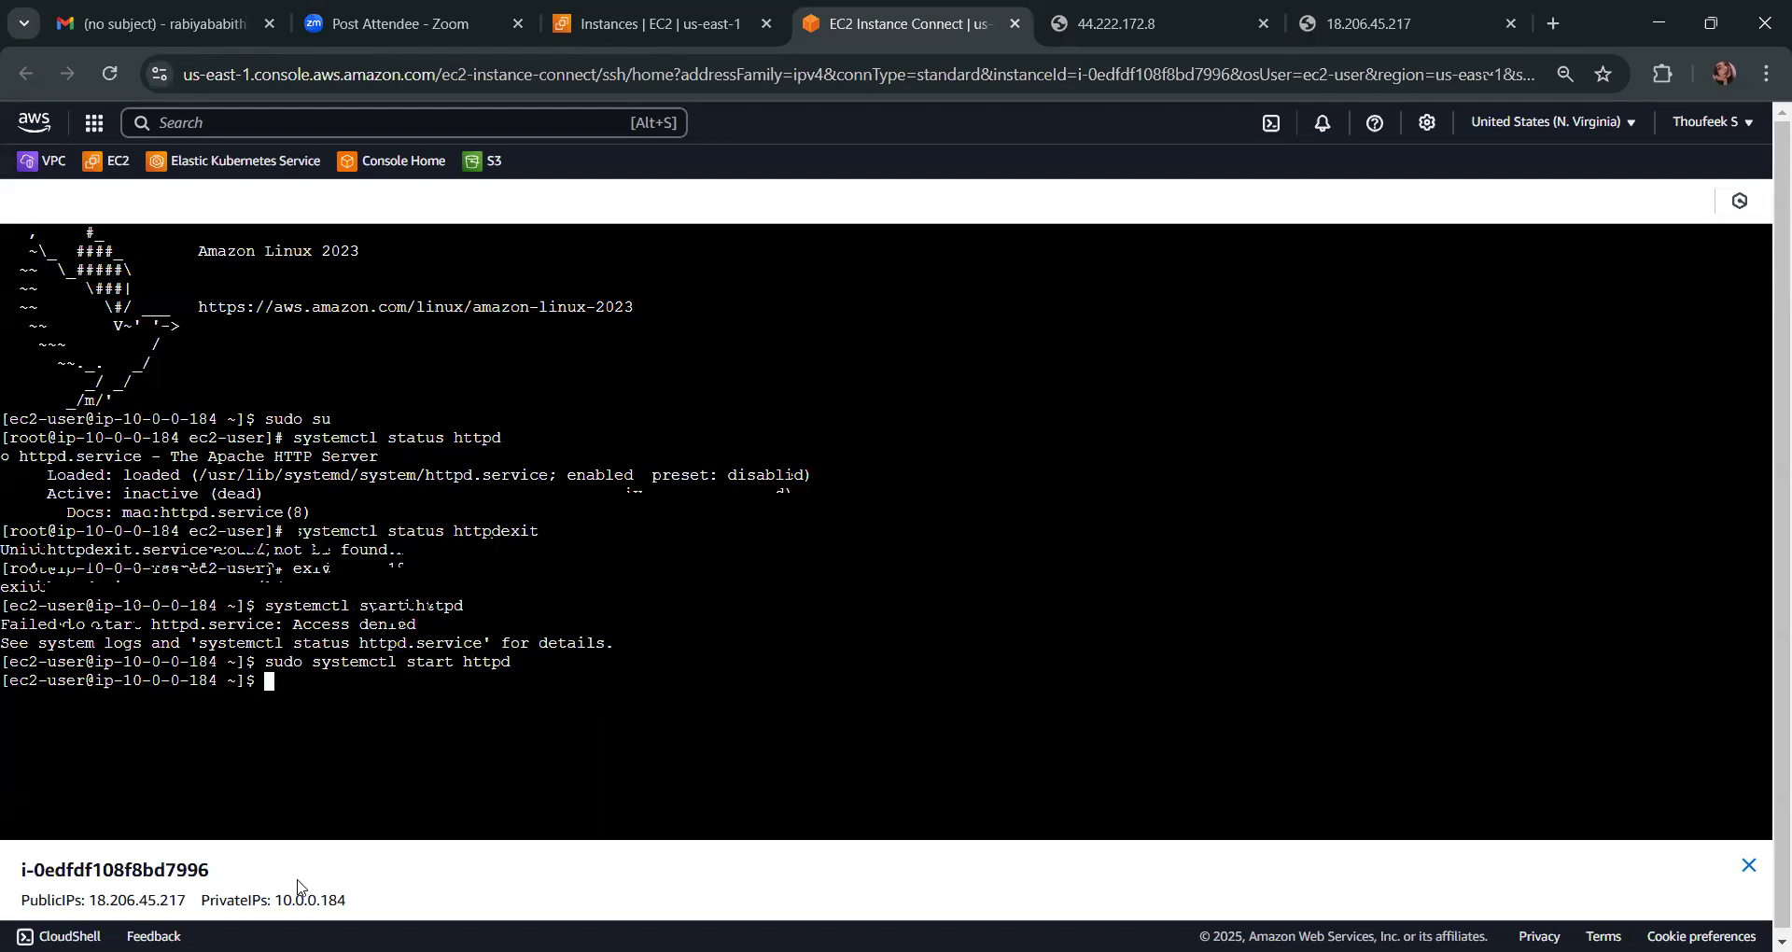
Reload the web page at 18.206.45.217 to test the server with httpd started.
click(1381, 25)
click(108, 73)
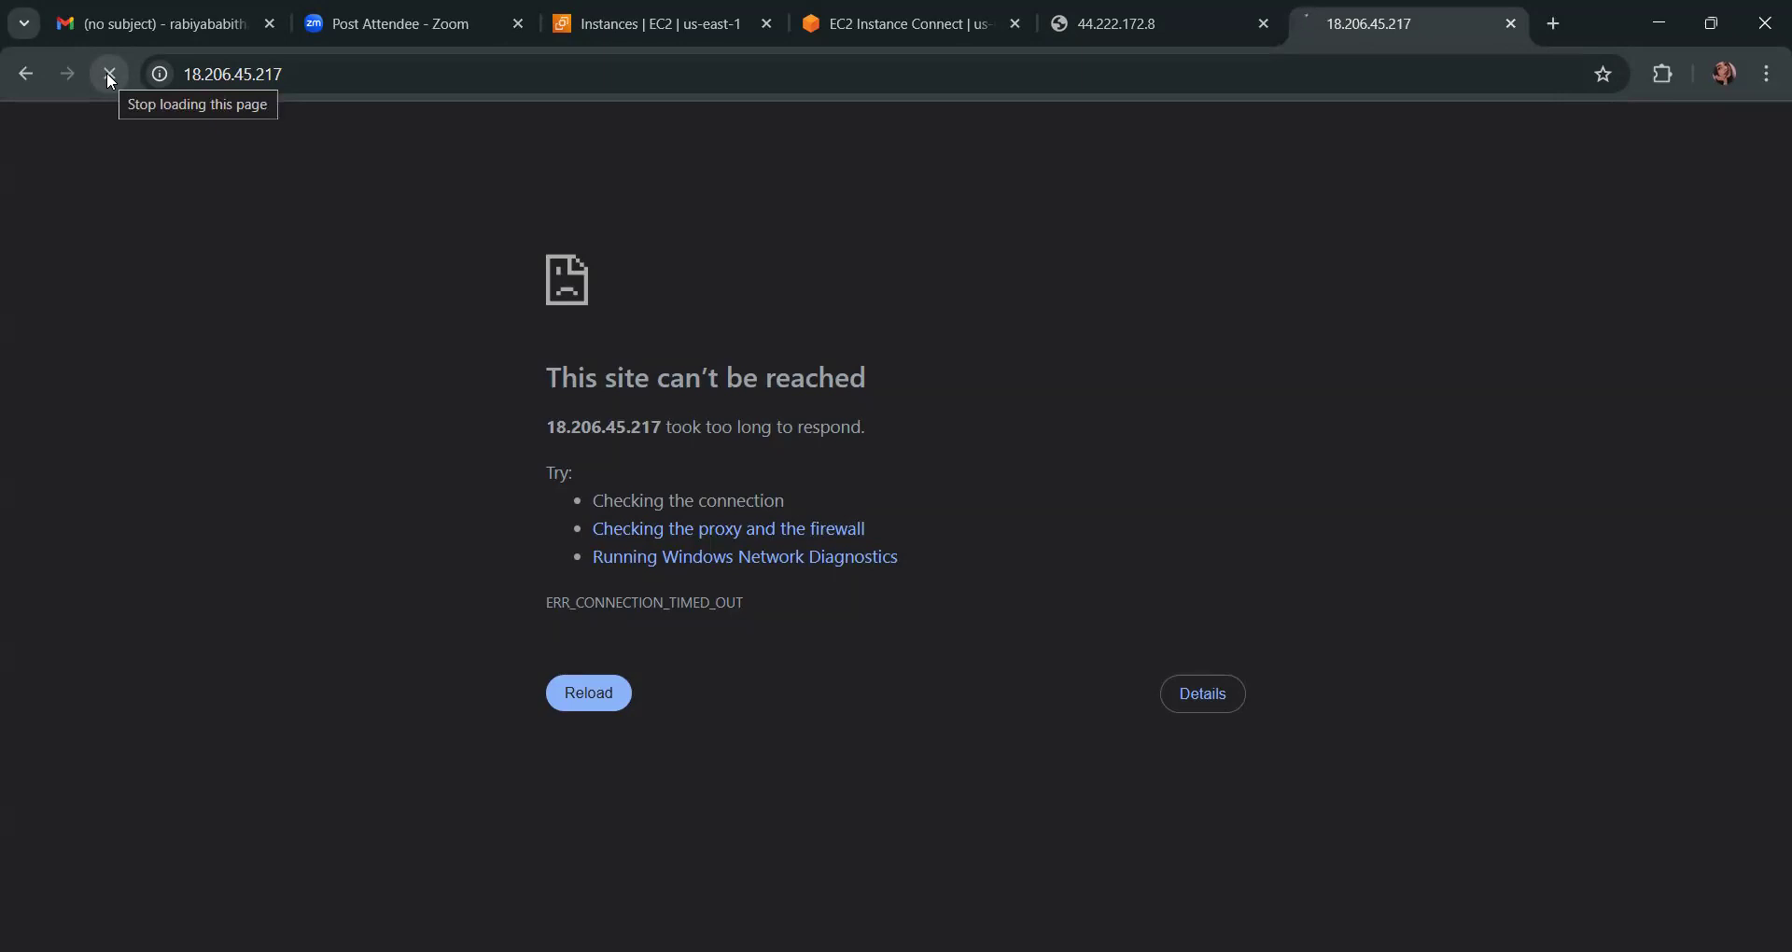
click(108, 74)
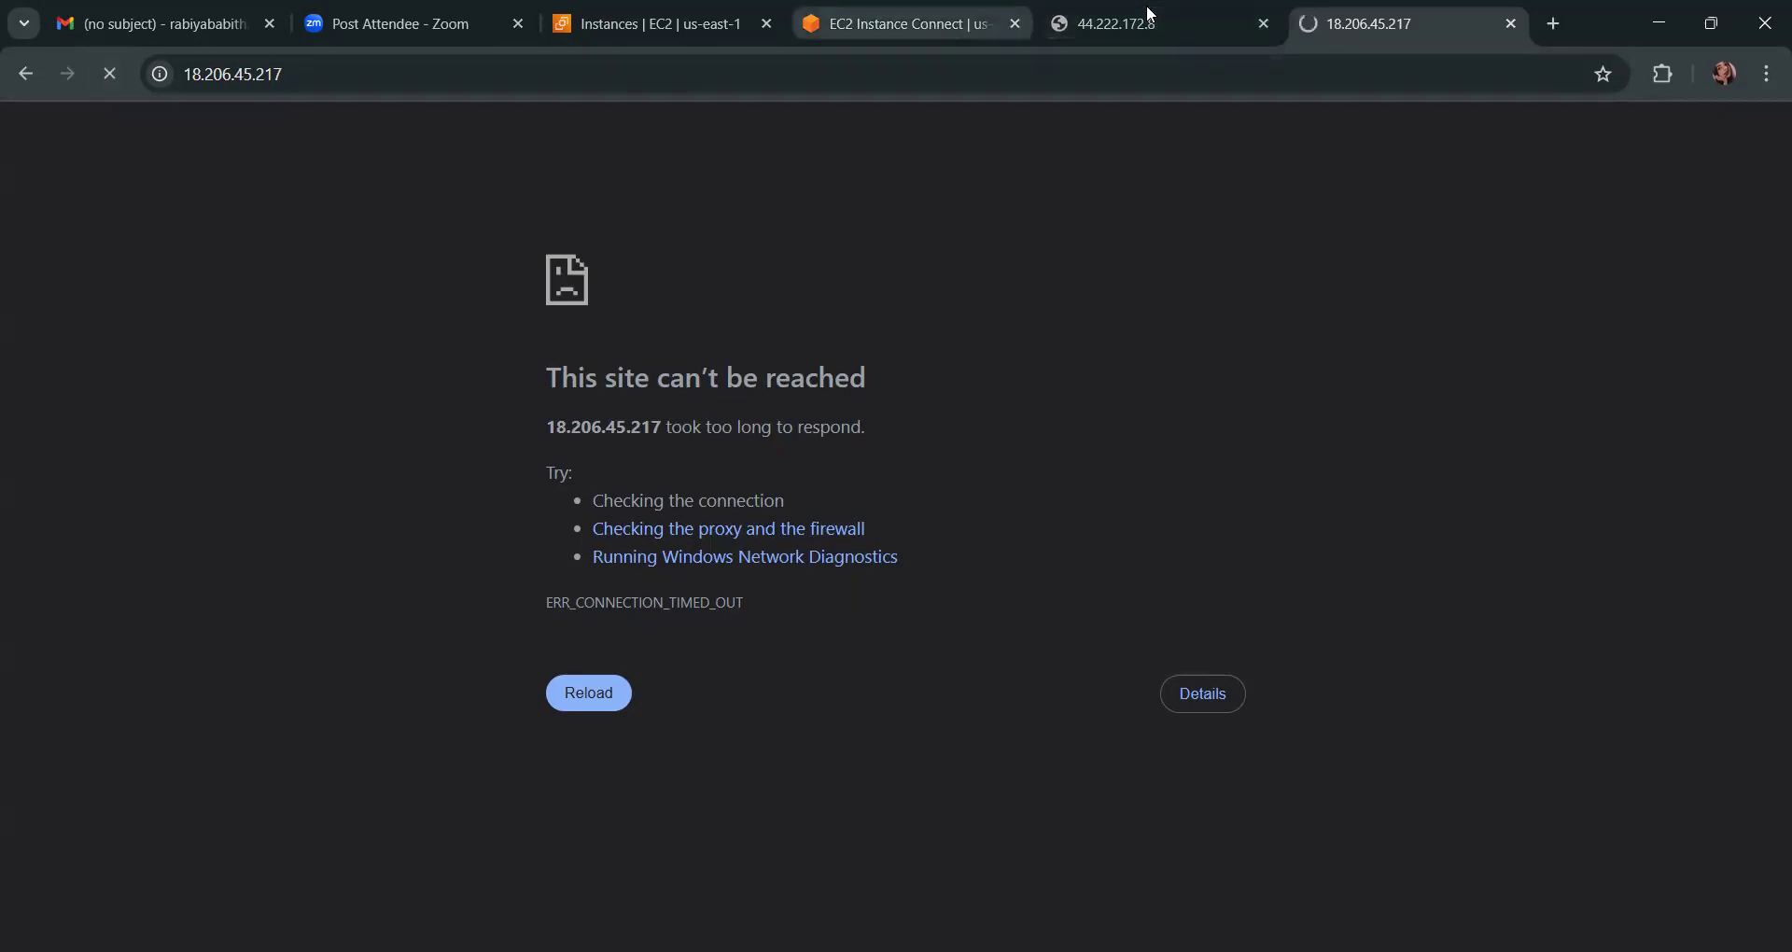
Return to the instance's terminal, change to the /var/www/html directory and list its files.
click(891, 23)
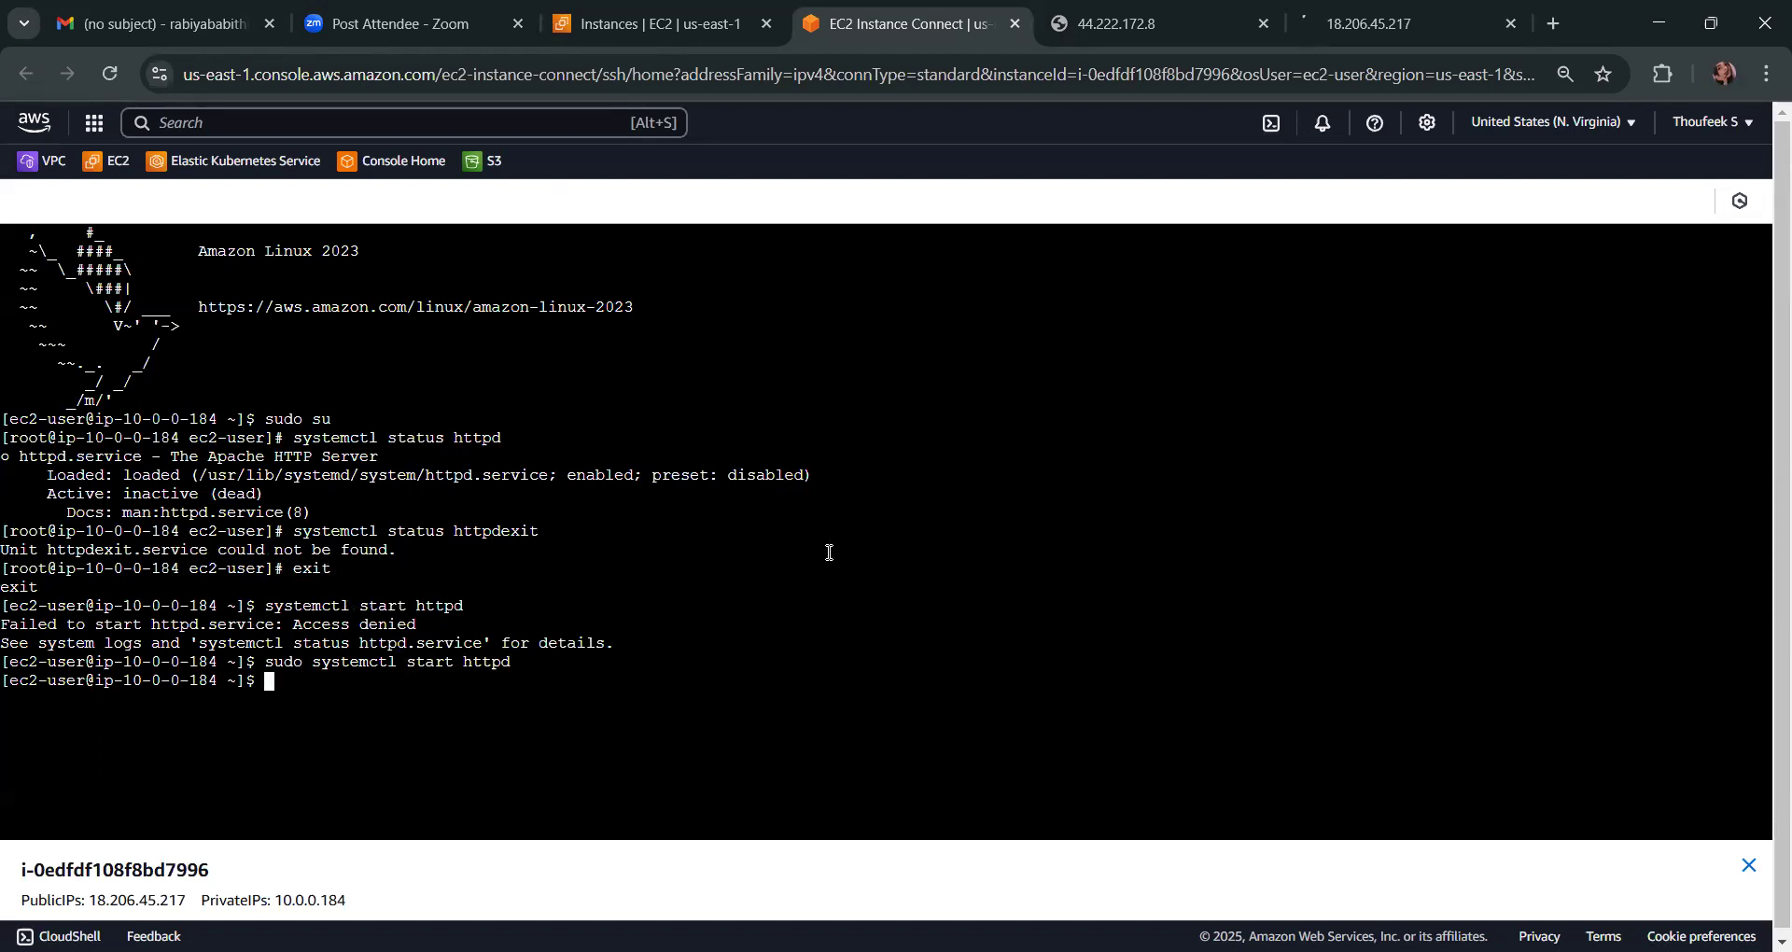
text(ca)
text(/va)
text(r)
key(BackSpace)
key(BackSpace)
key(BackSpace)
key(BackSpace)
key(BackSpace)
key(BackSpace)
key(BackSpace)
key(BackSpace)
text(cd /var/www)
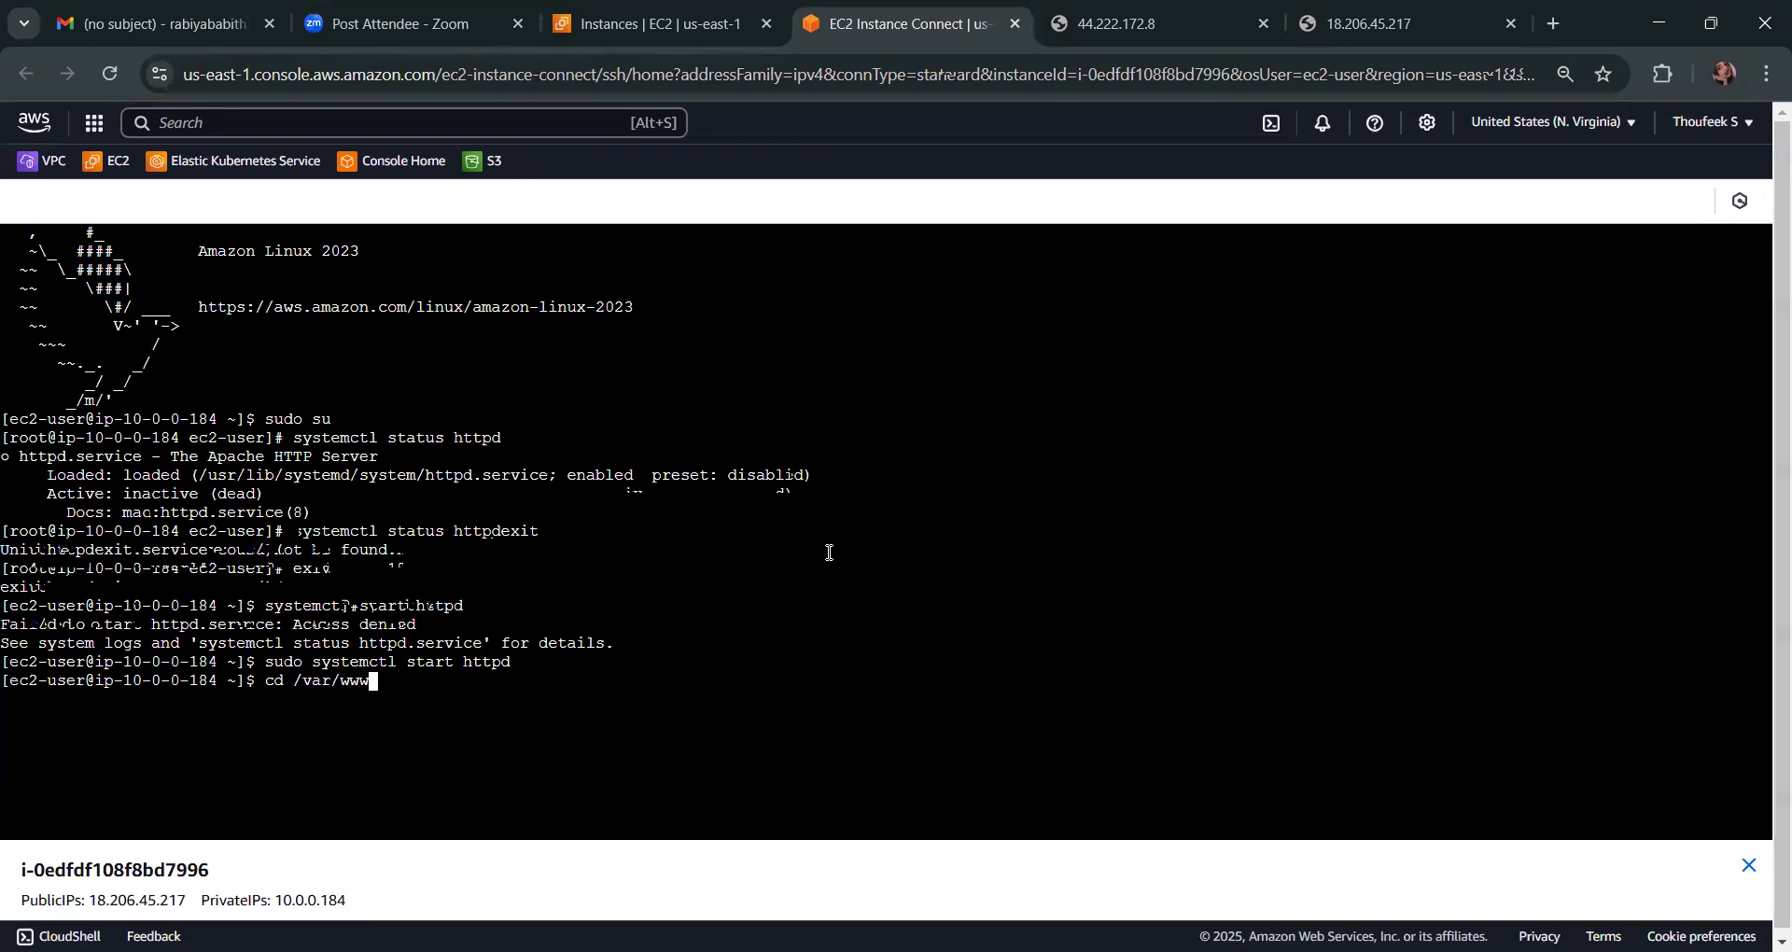
text(/html)
key(Return)
text(ls)
key(Return)
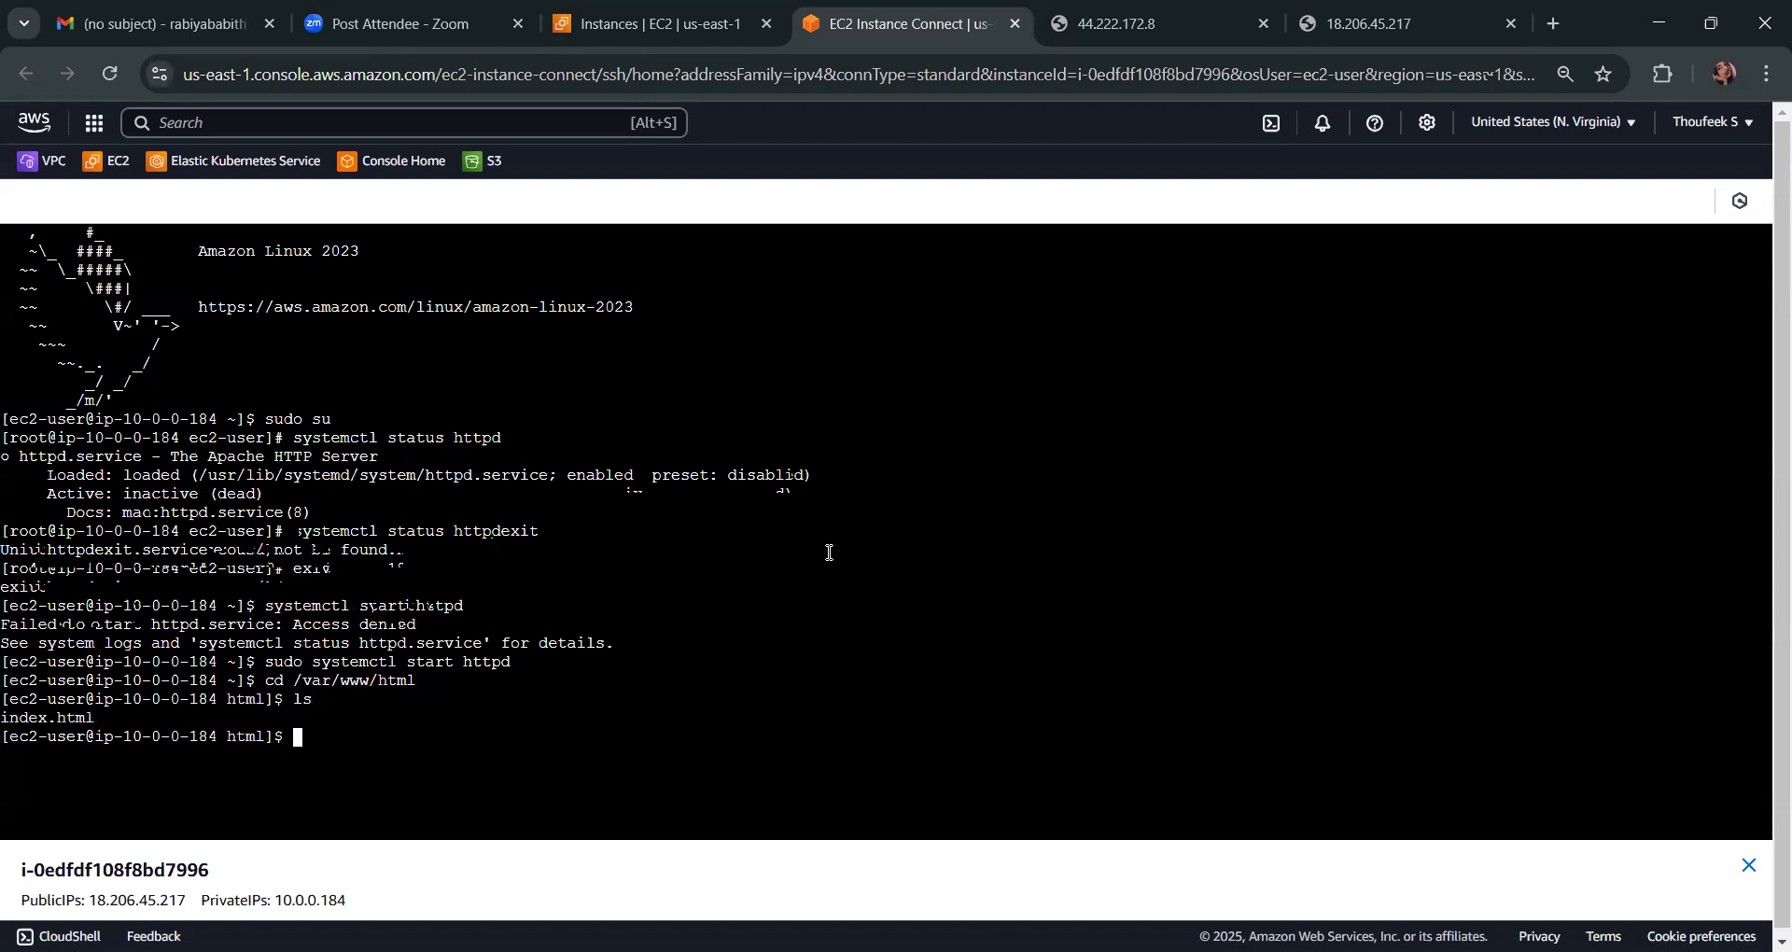
Display the contents of index.html in the terminal with cat.
text(cat index.html)
key(Return)
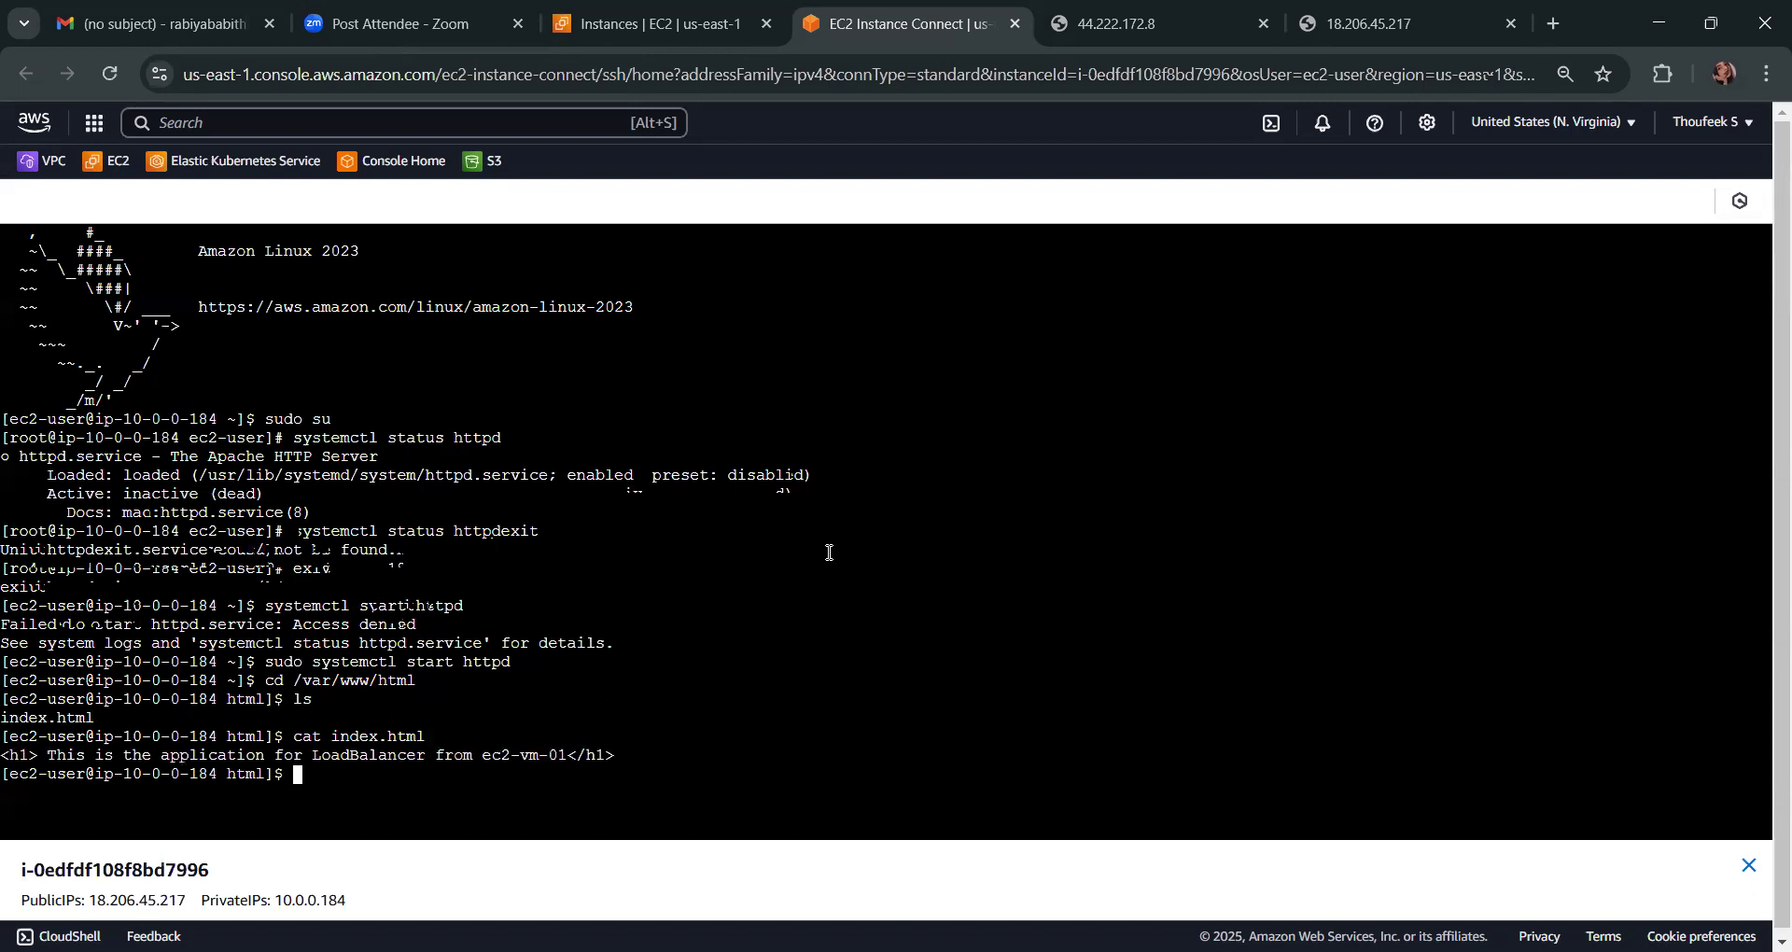
Reload the page at 18.206.45.217 again after inspecting the web root.
click(1368, 25)
click(112, 73)
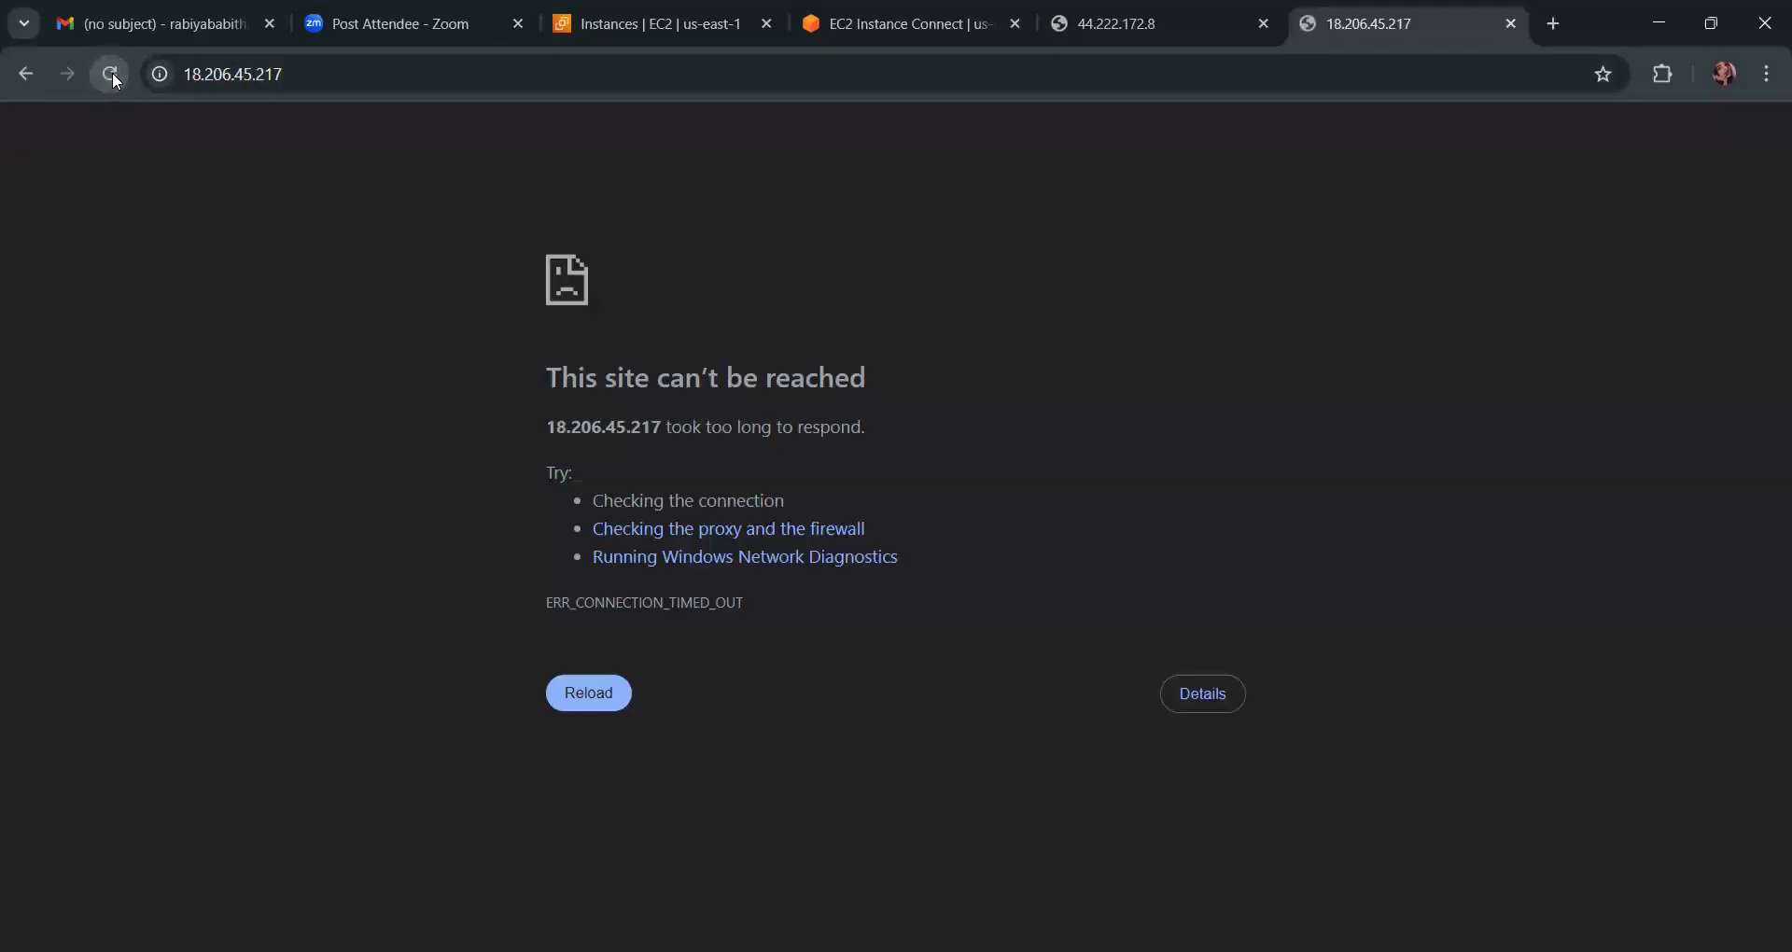
click(112, 74)
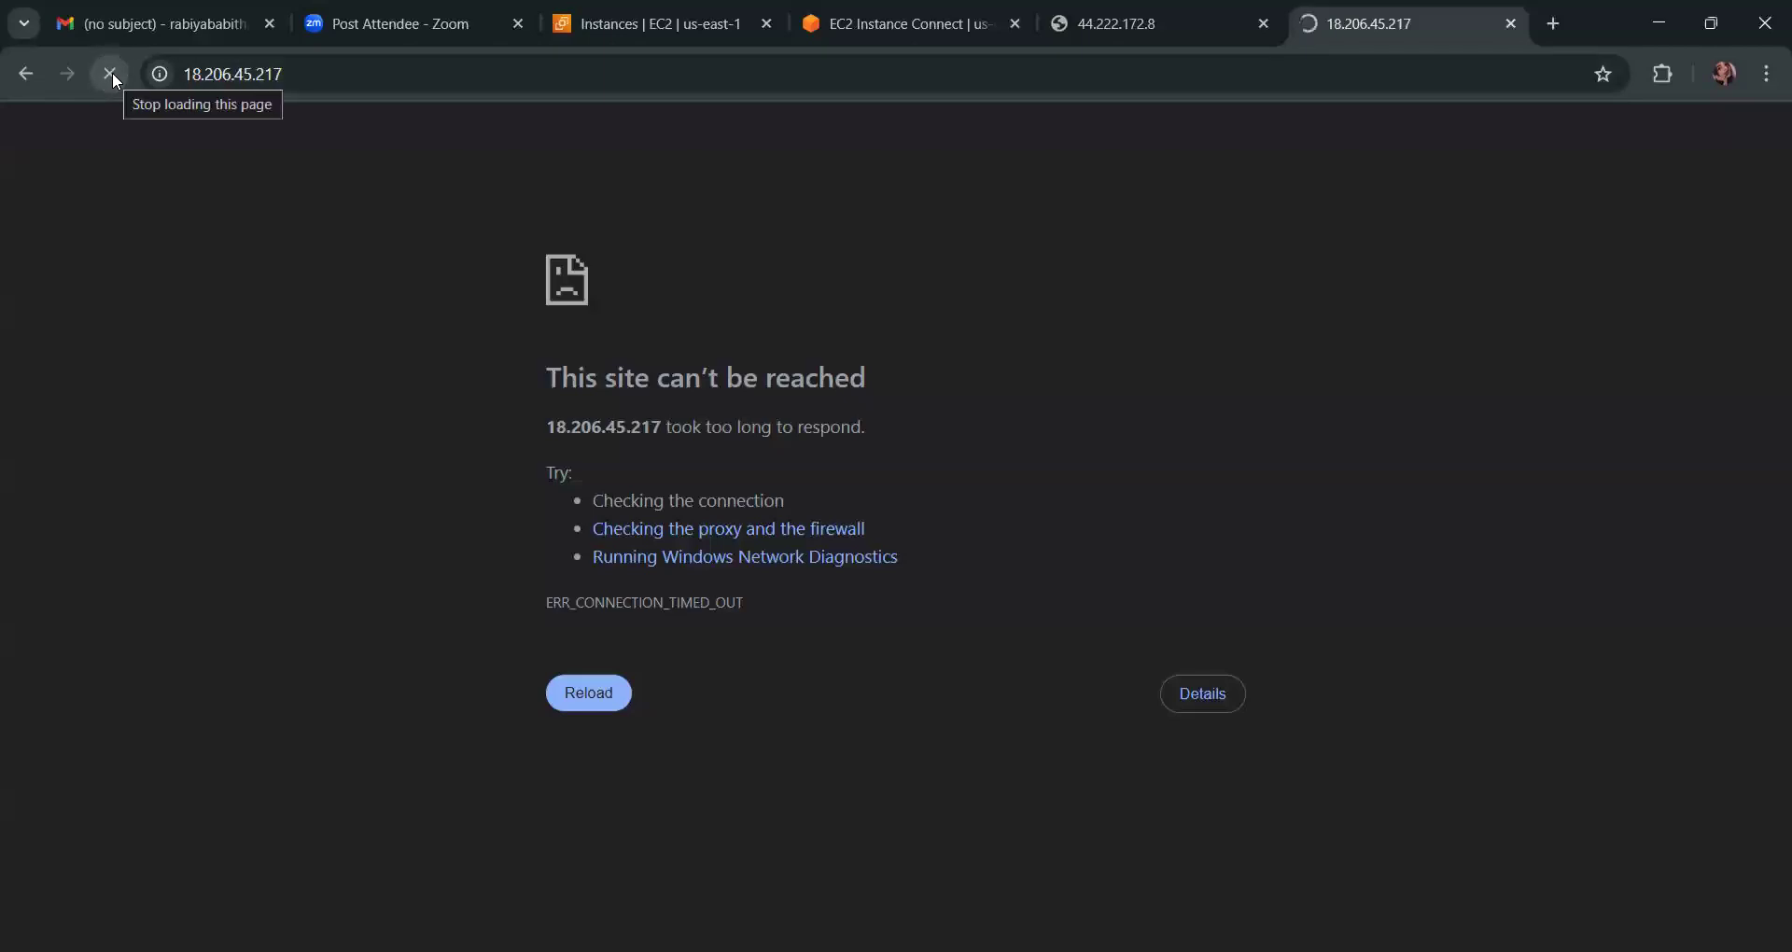
Select the server address 18.206.45.217 and bring up the browser's options for starting a new Incognito window.
click(330, 73)
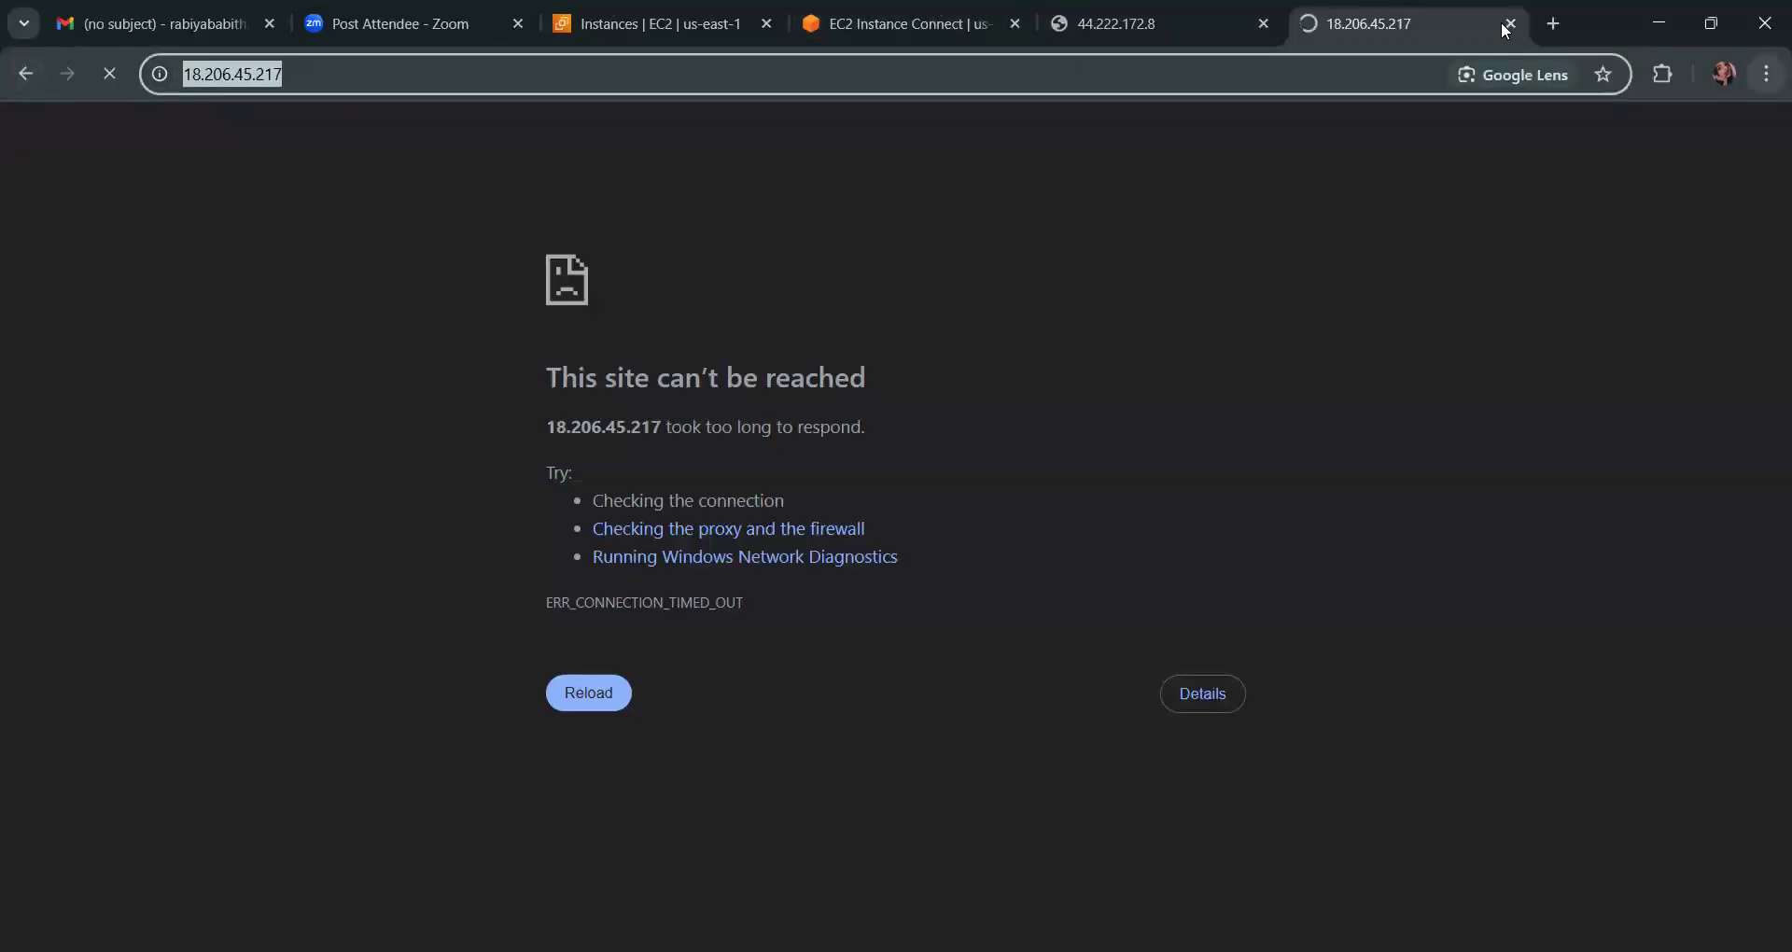
click(1767, 74)
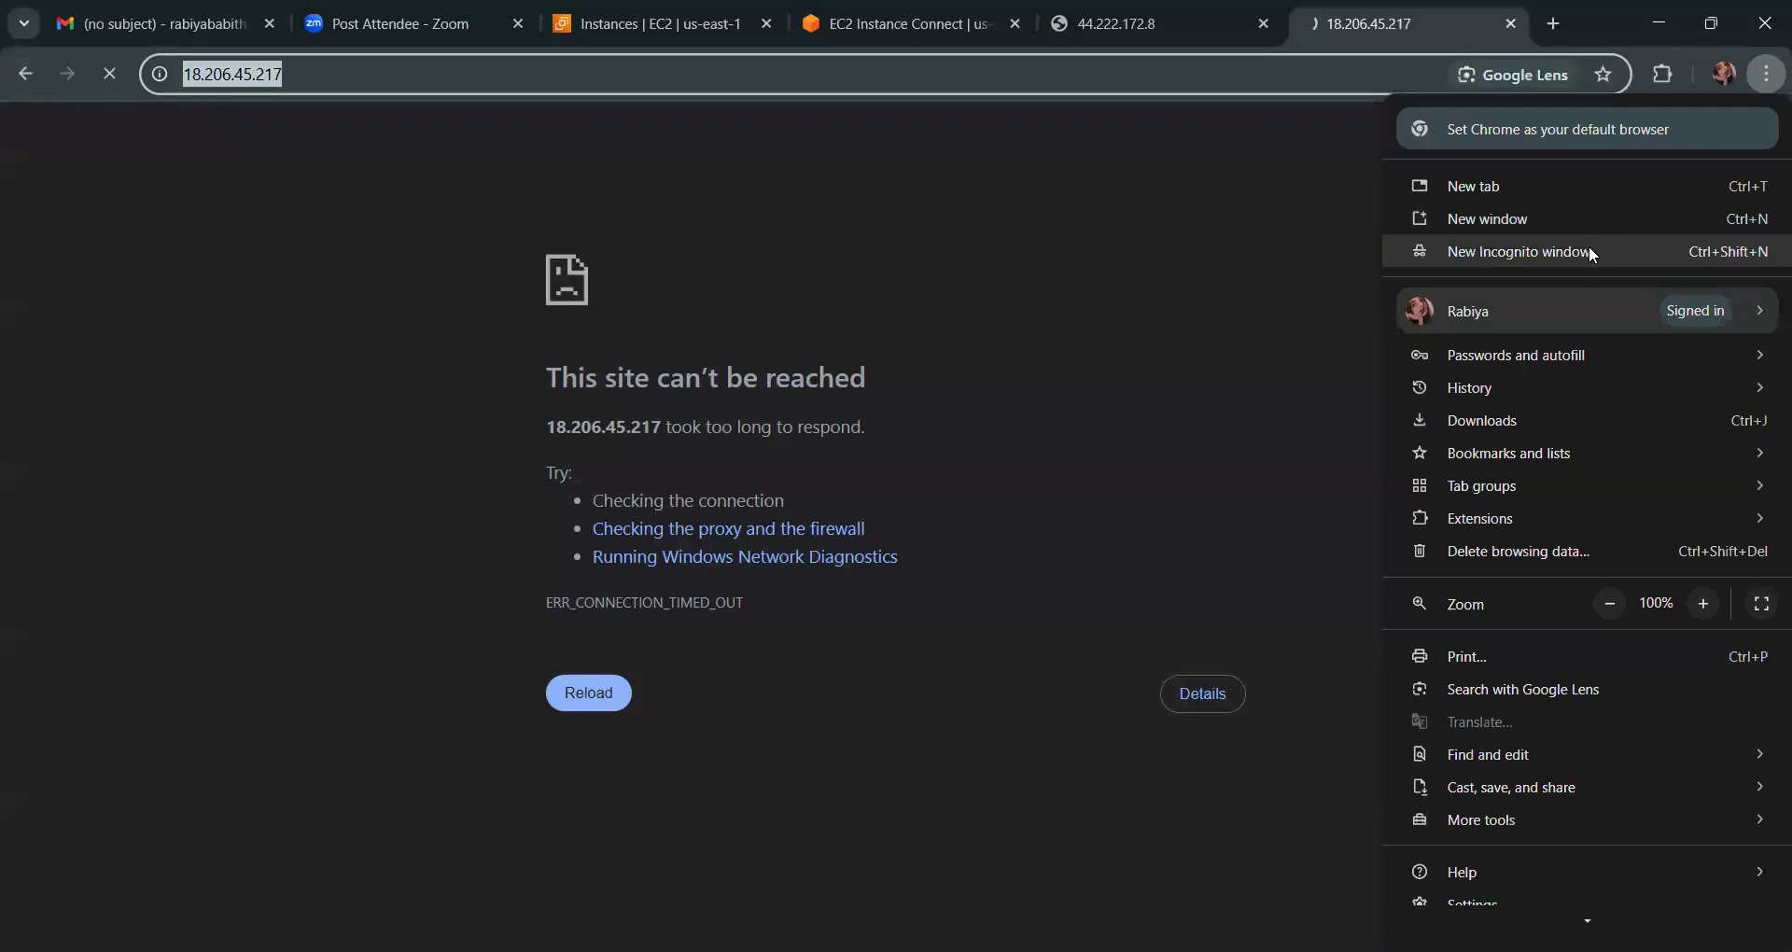
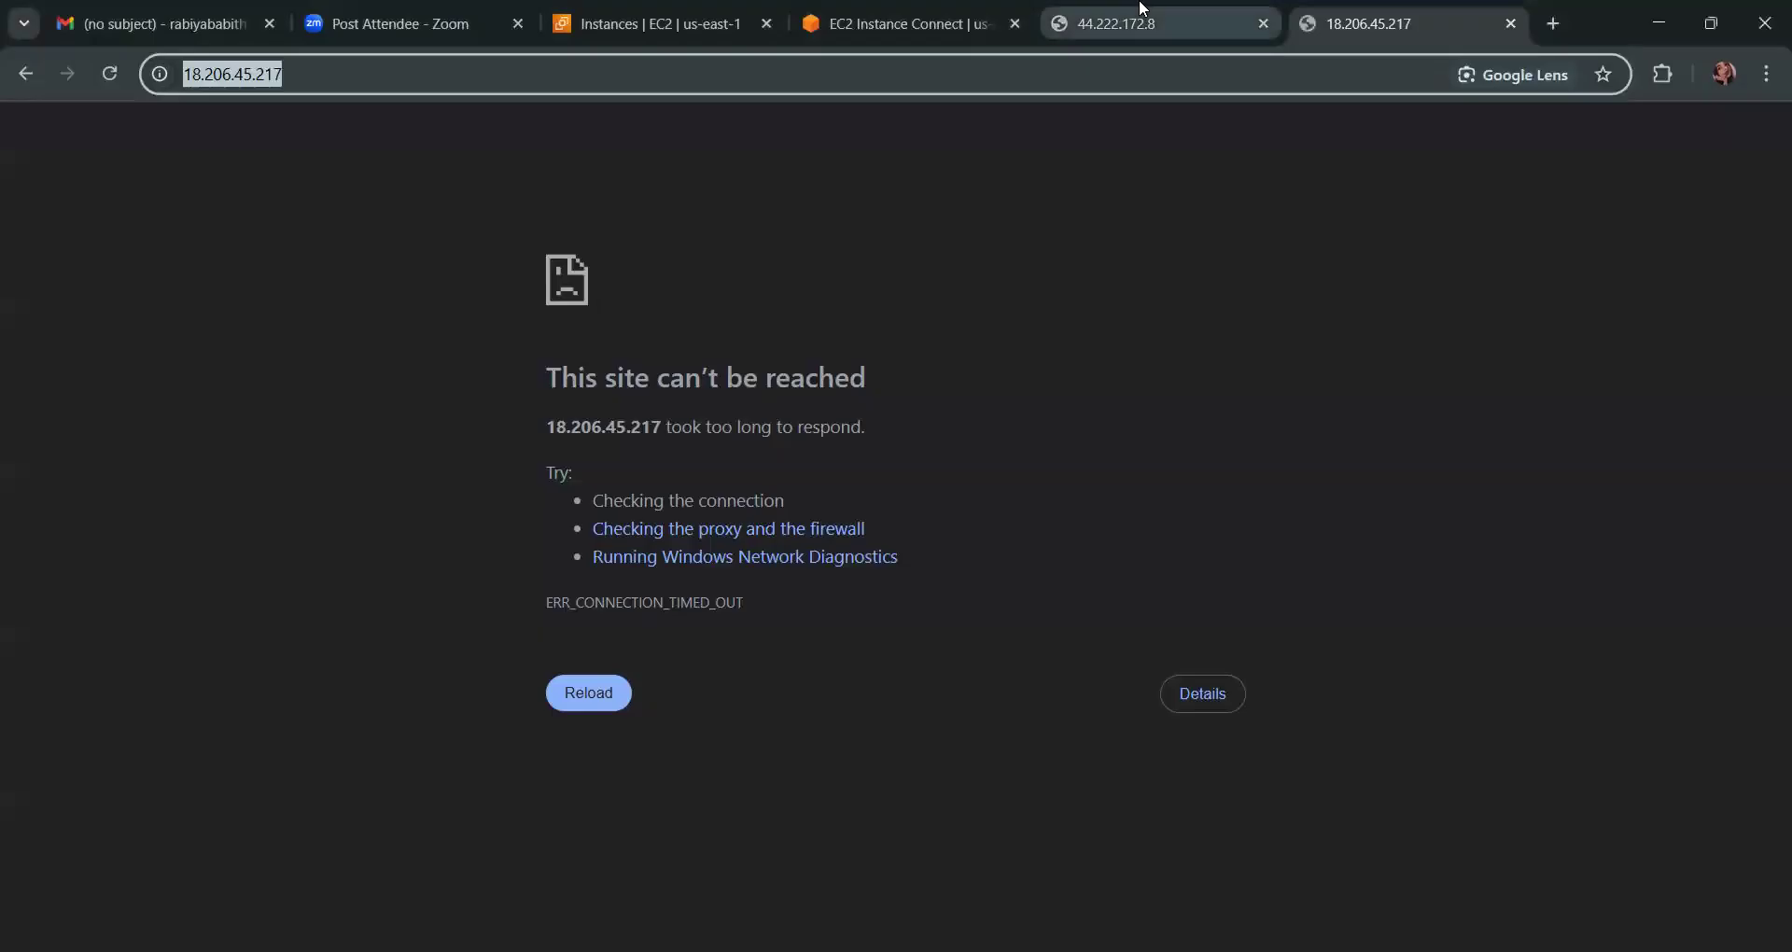
Reload the page of the web server at 44.222.172.8.
click(1157, 24)
click(108, 74)
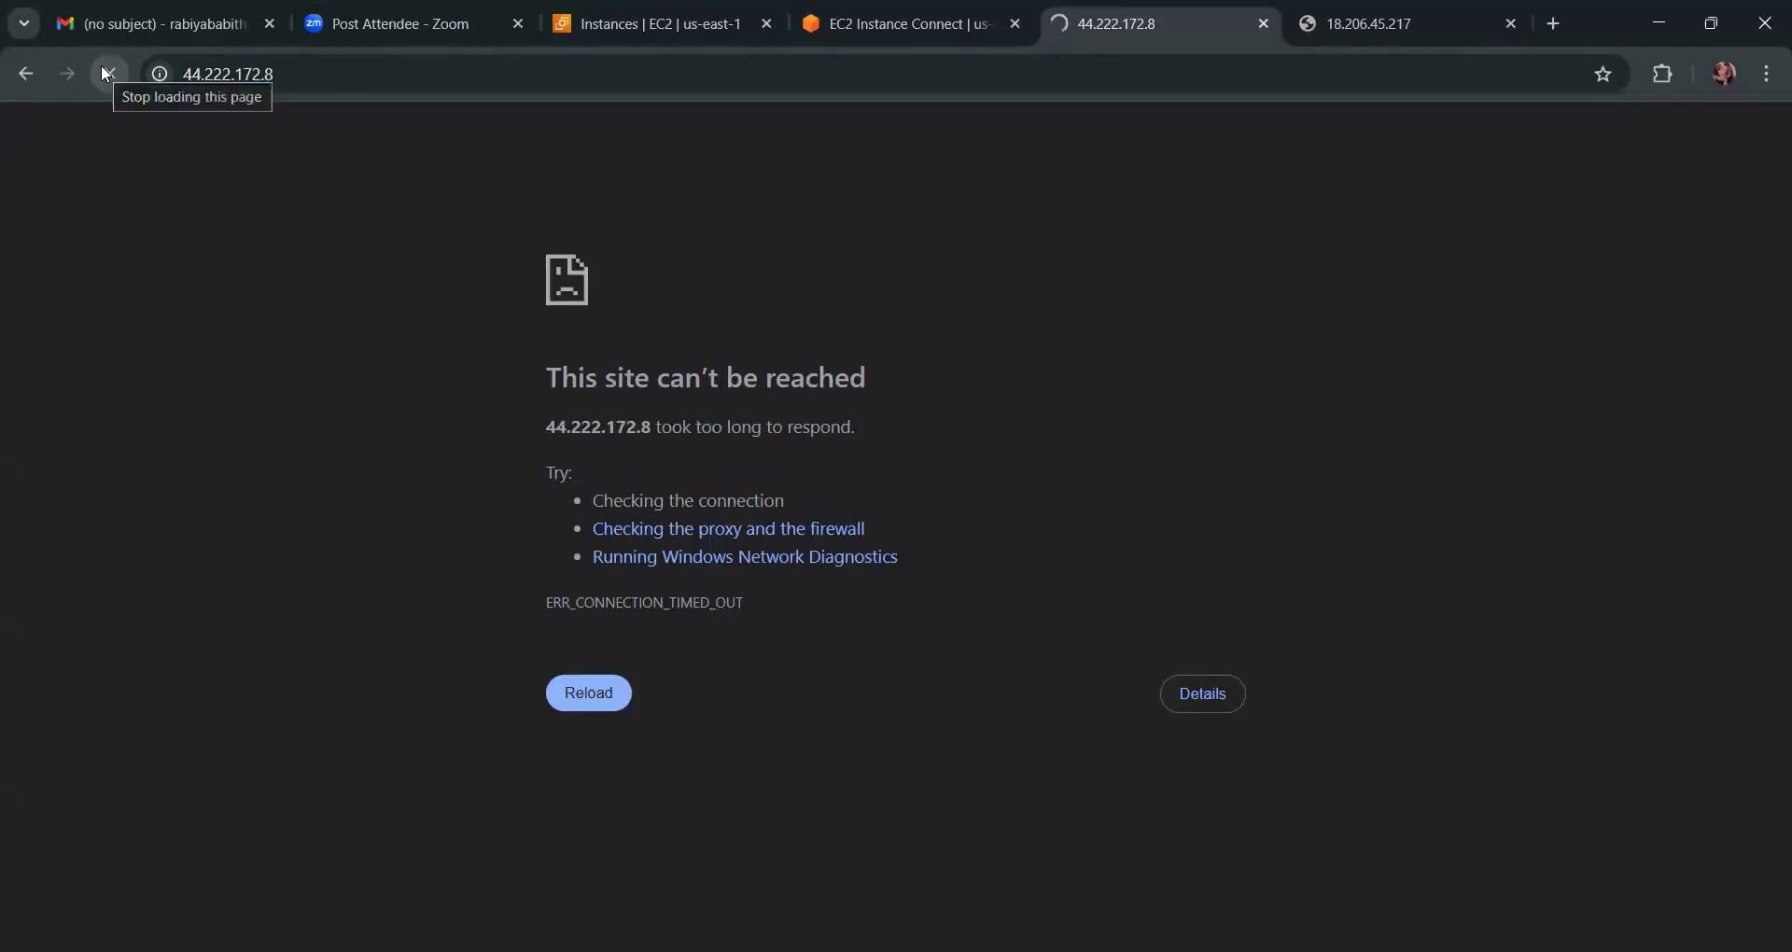
Check the httpd service in the 18.206.45.217 instance's terminal with sudo systemctl status httpd.
click(732, 11)
click(896, 24)
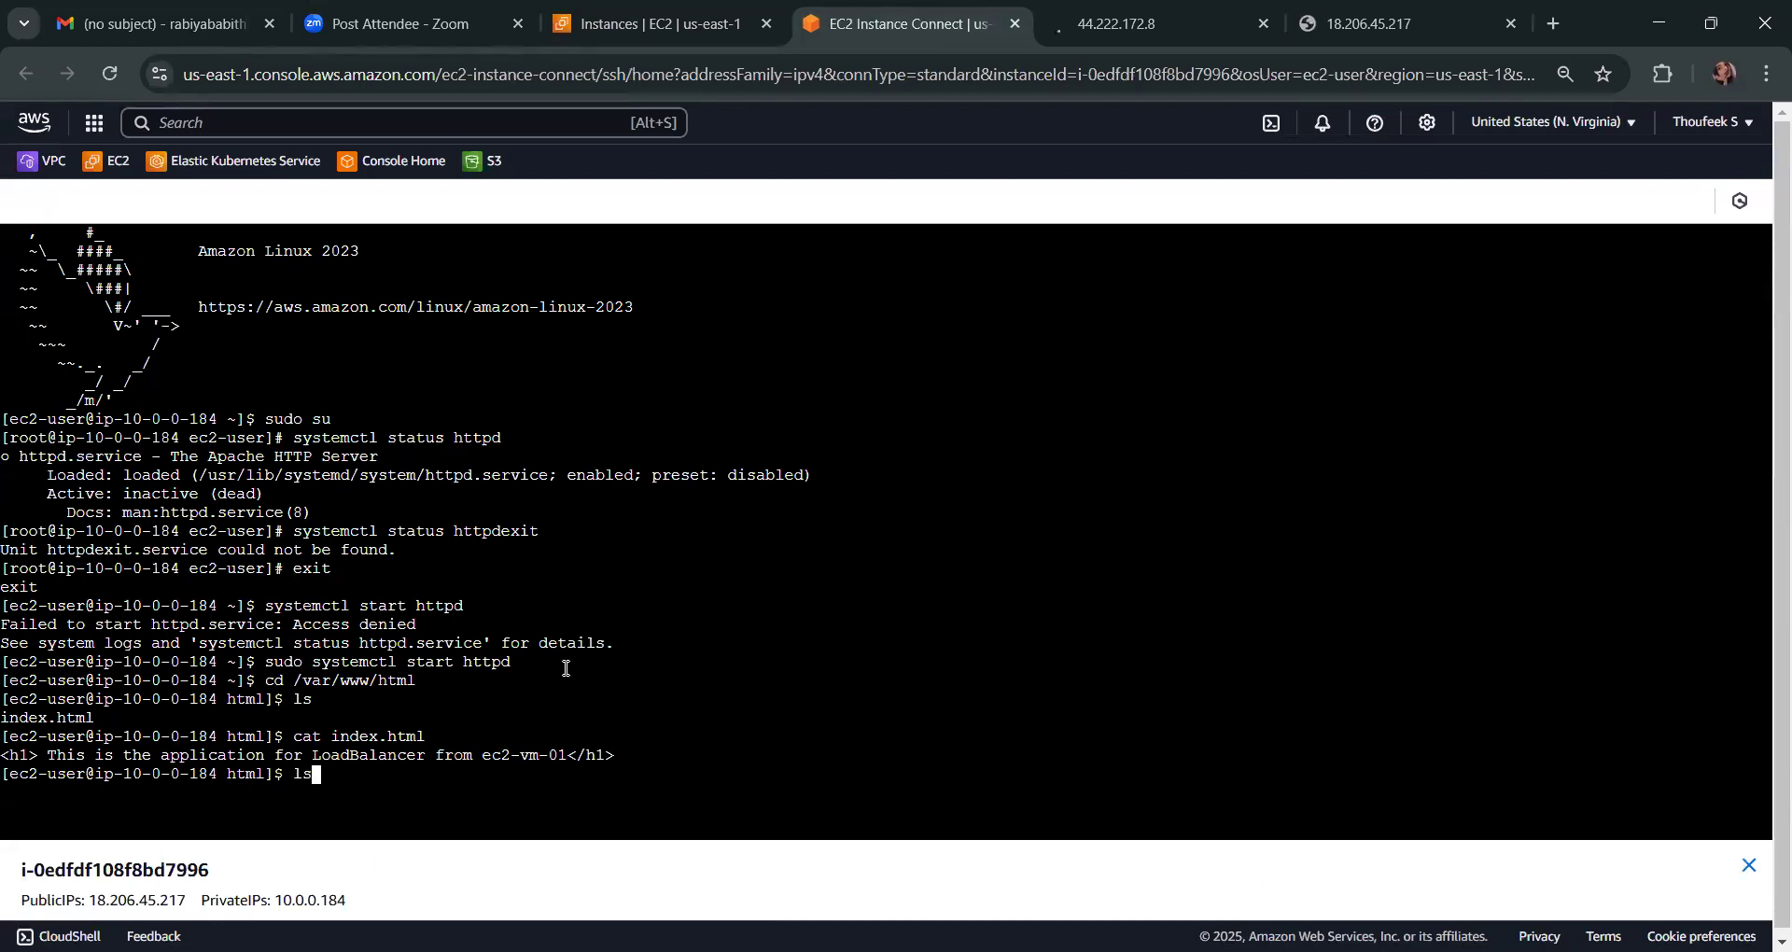
key(Up)
key(Up)
key(Up)
key(Up)
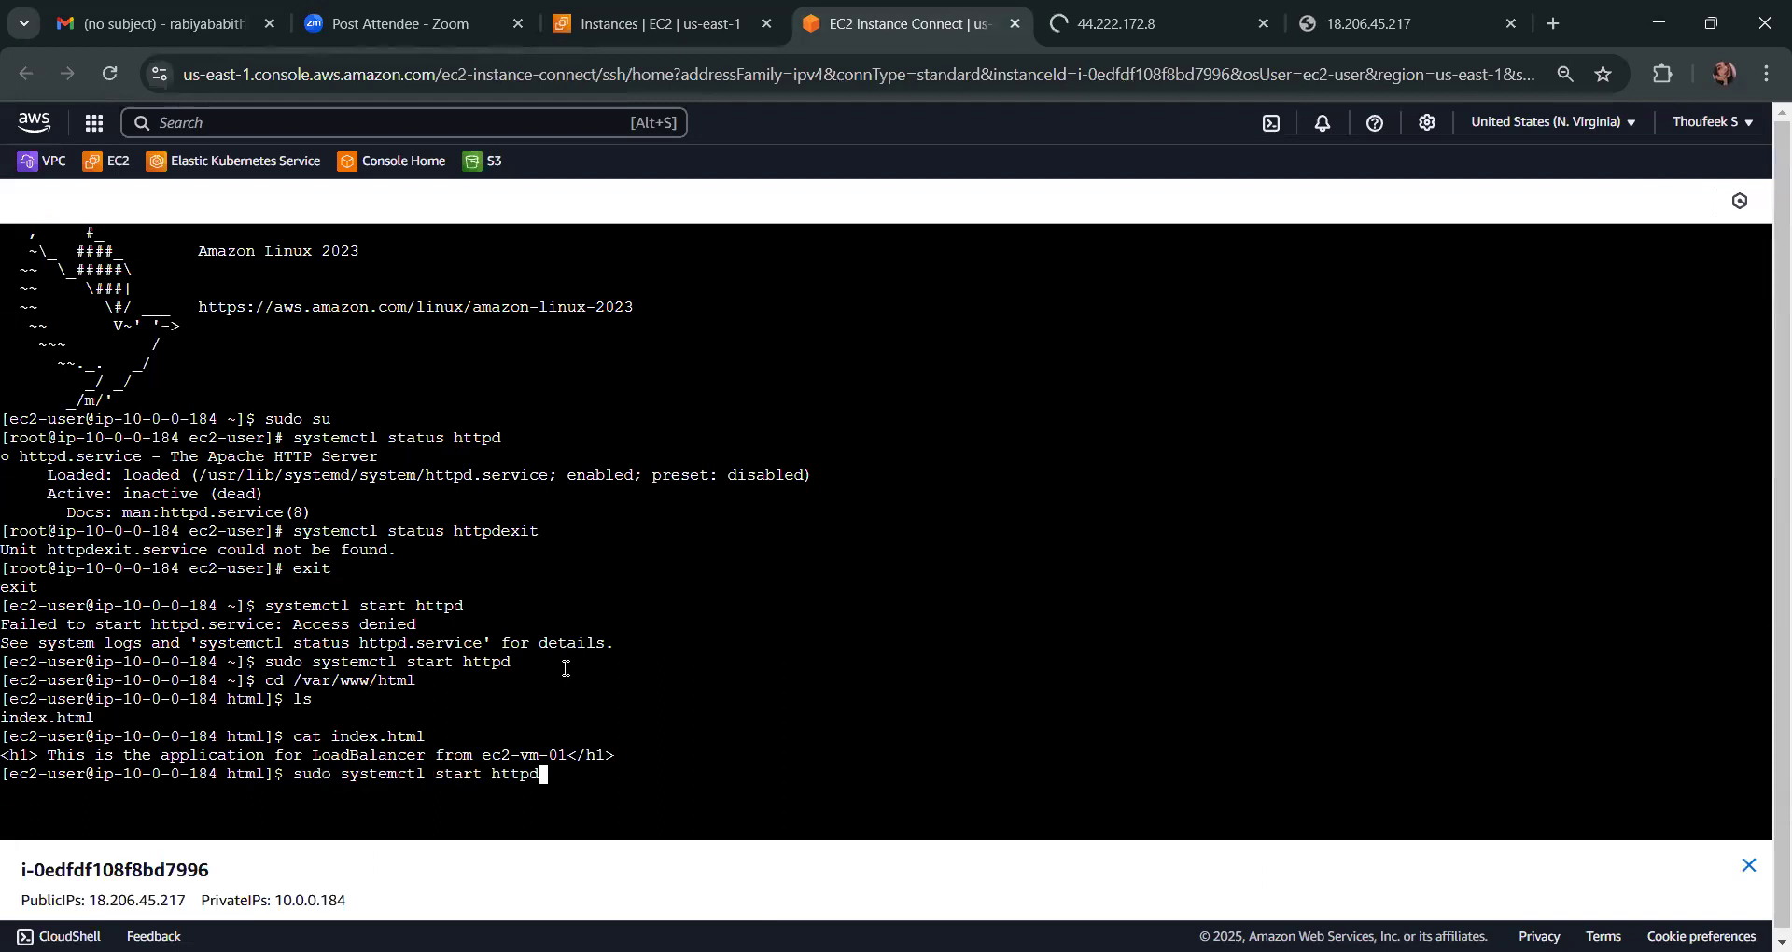
key(Left)
key(Left)
key(Left)
key(Left)
key(Left)
key(Left)
key(Left)
key(Left)
key(Left)
key(Left)
key(Left)
key(Right)
key(Right)
key(Right)
key(Right)
key(Right)
key(Right)
key(BackSpace)
key(BackSpace)
text(tus)
key(Return)
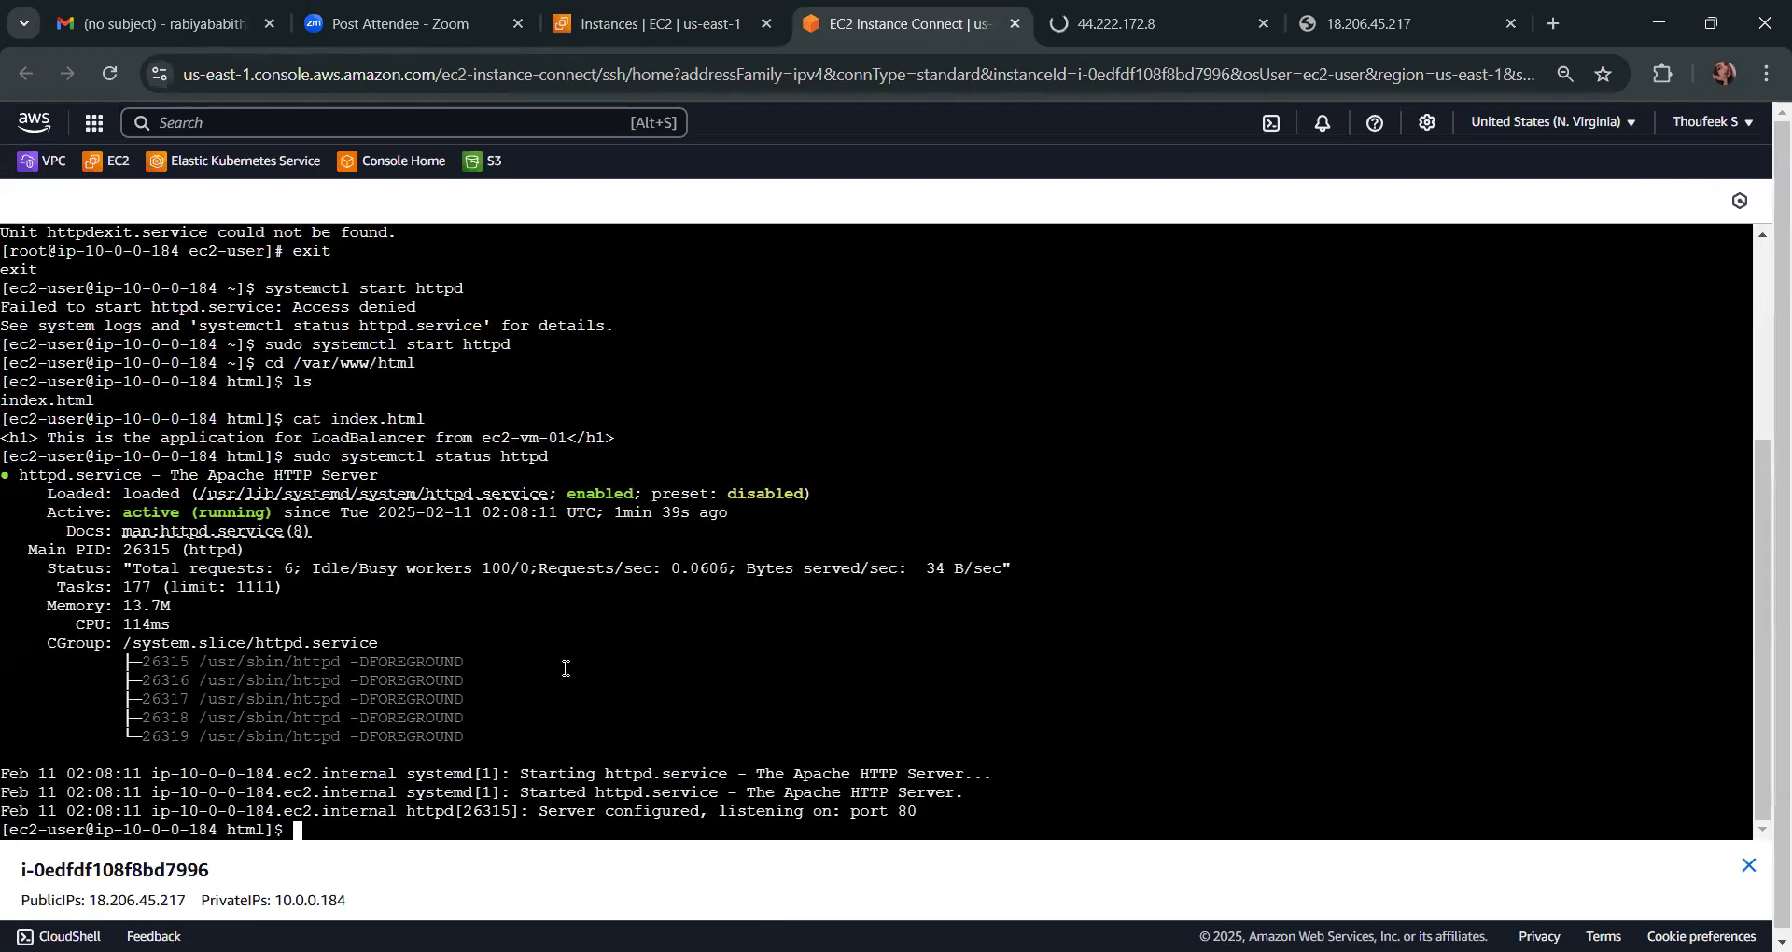
key(ctrl+c)
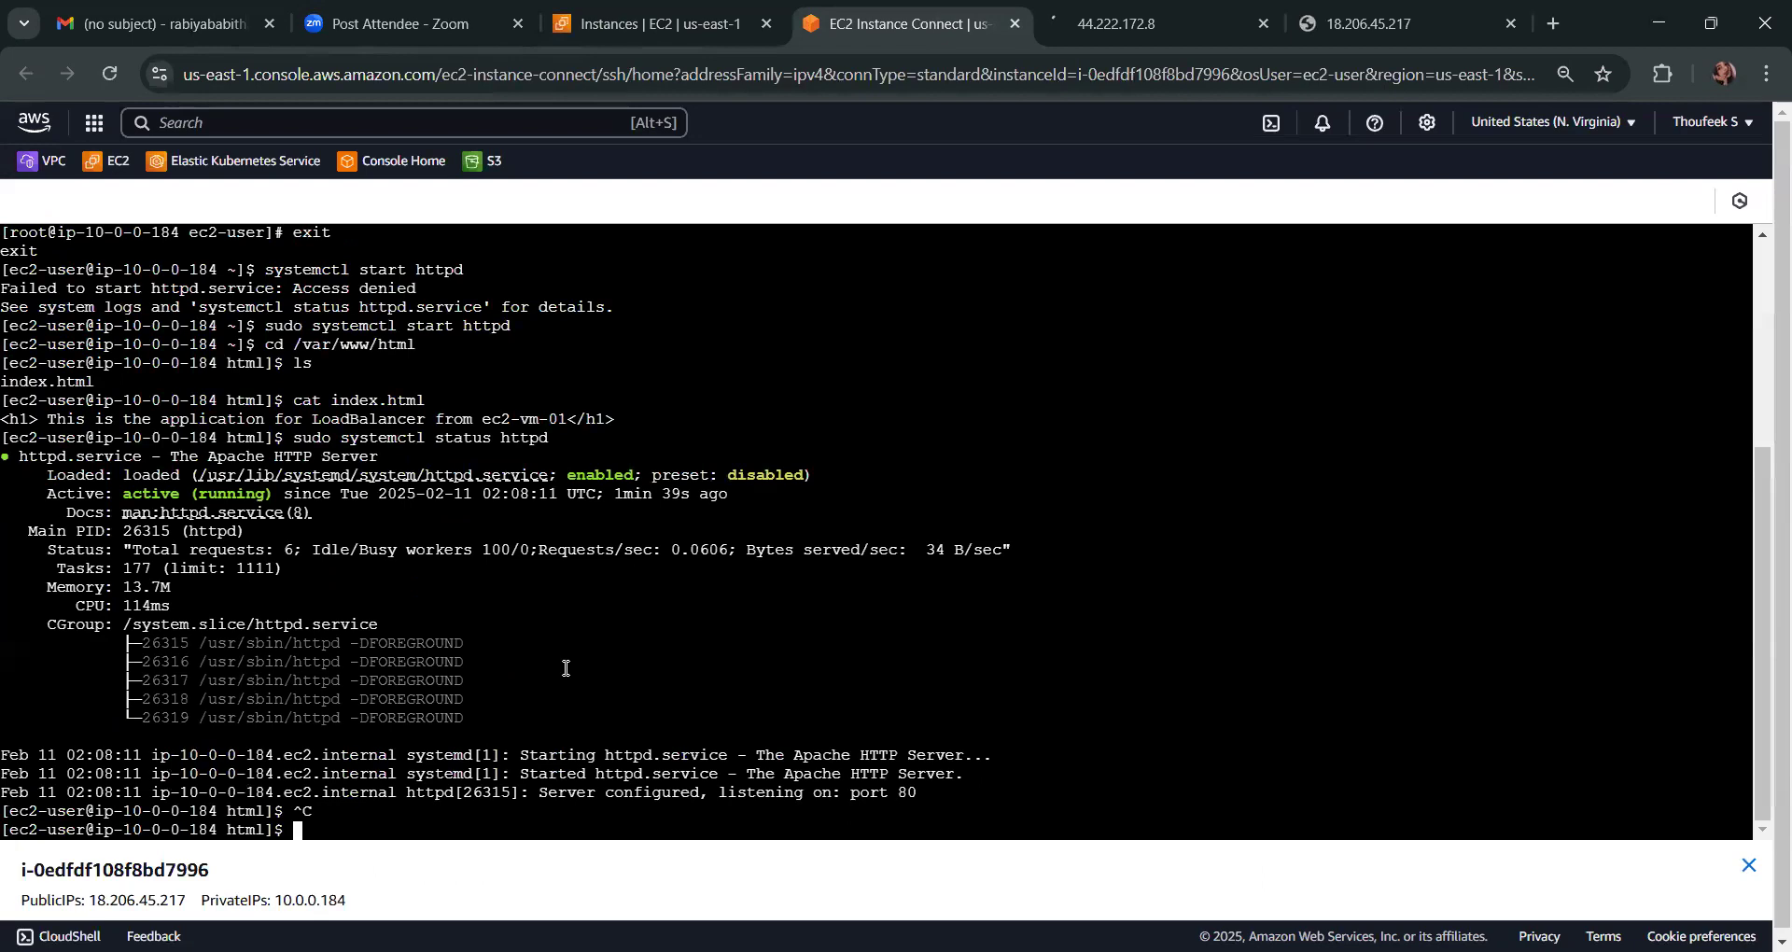
Reload the page at 18.206.45.217 after checking the httpd status.
click(1339, 7)
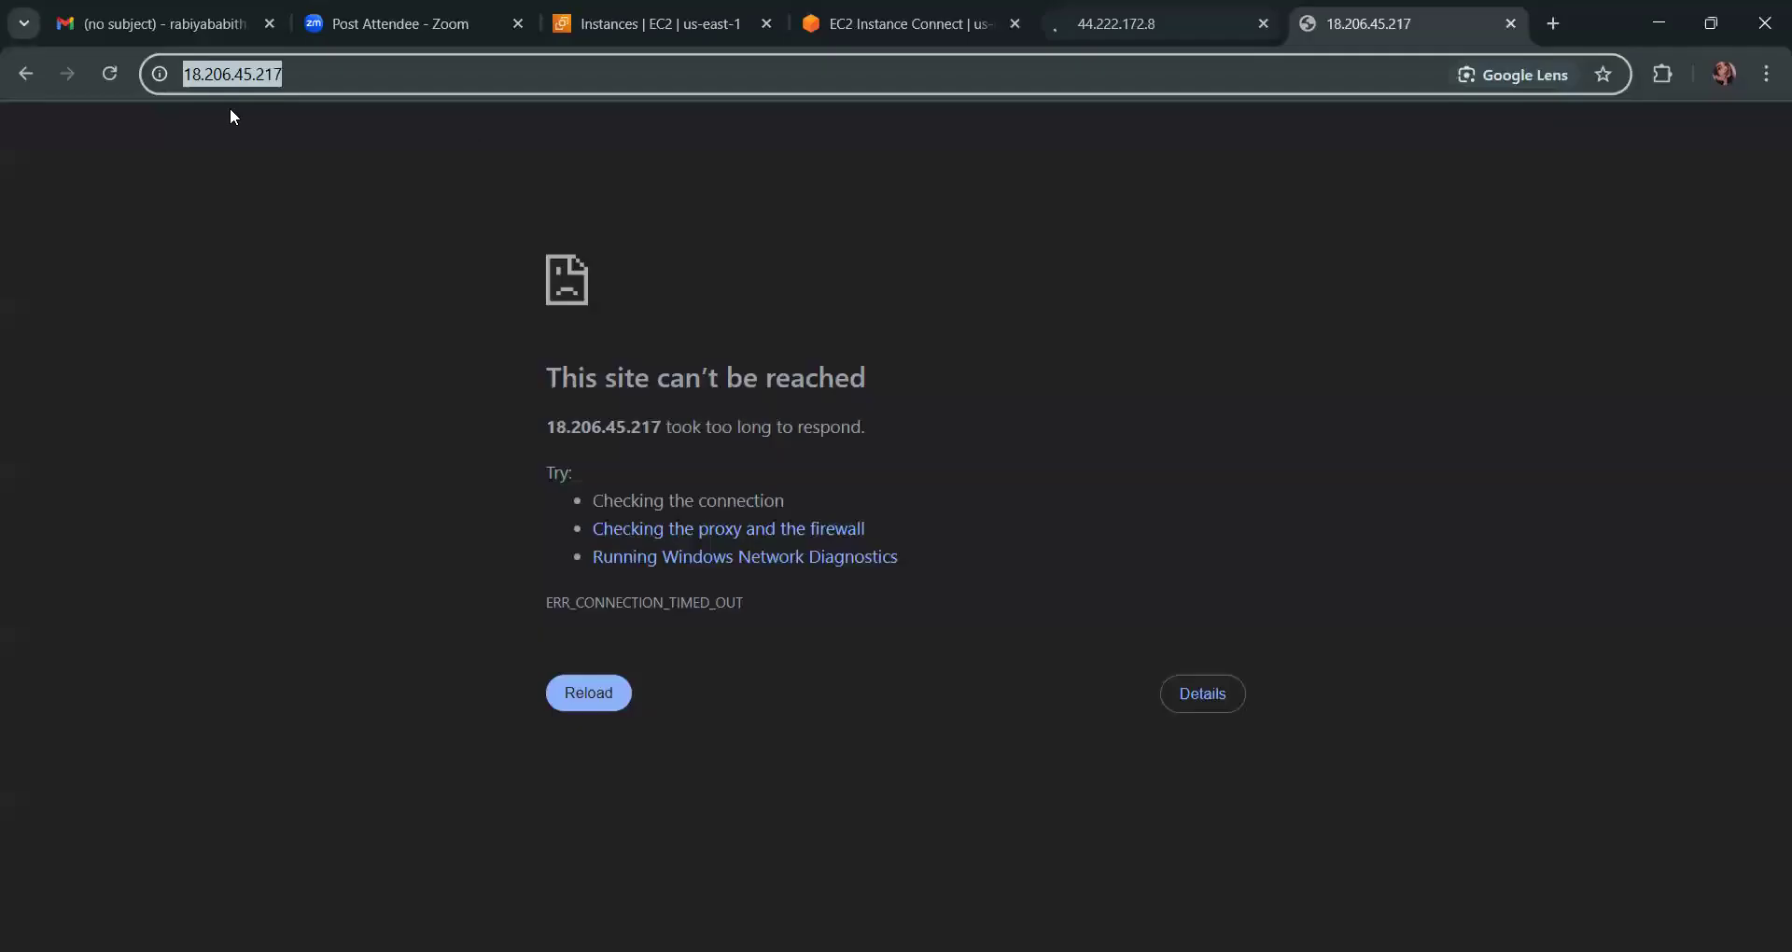
click(108, 74)
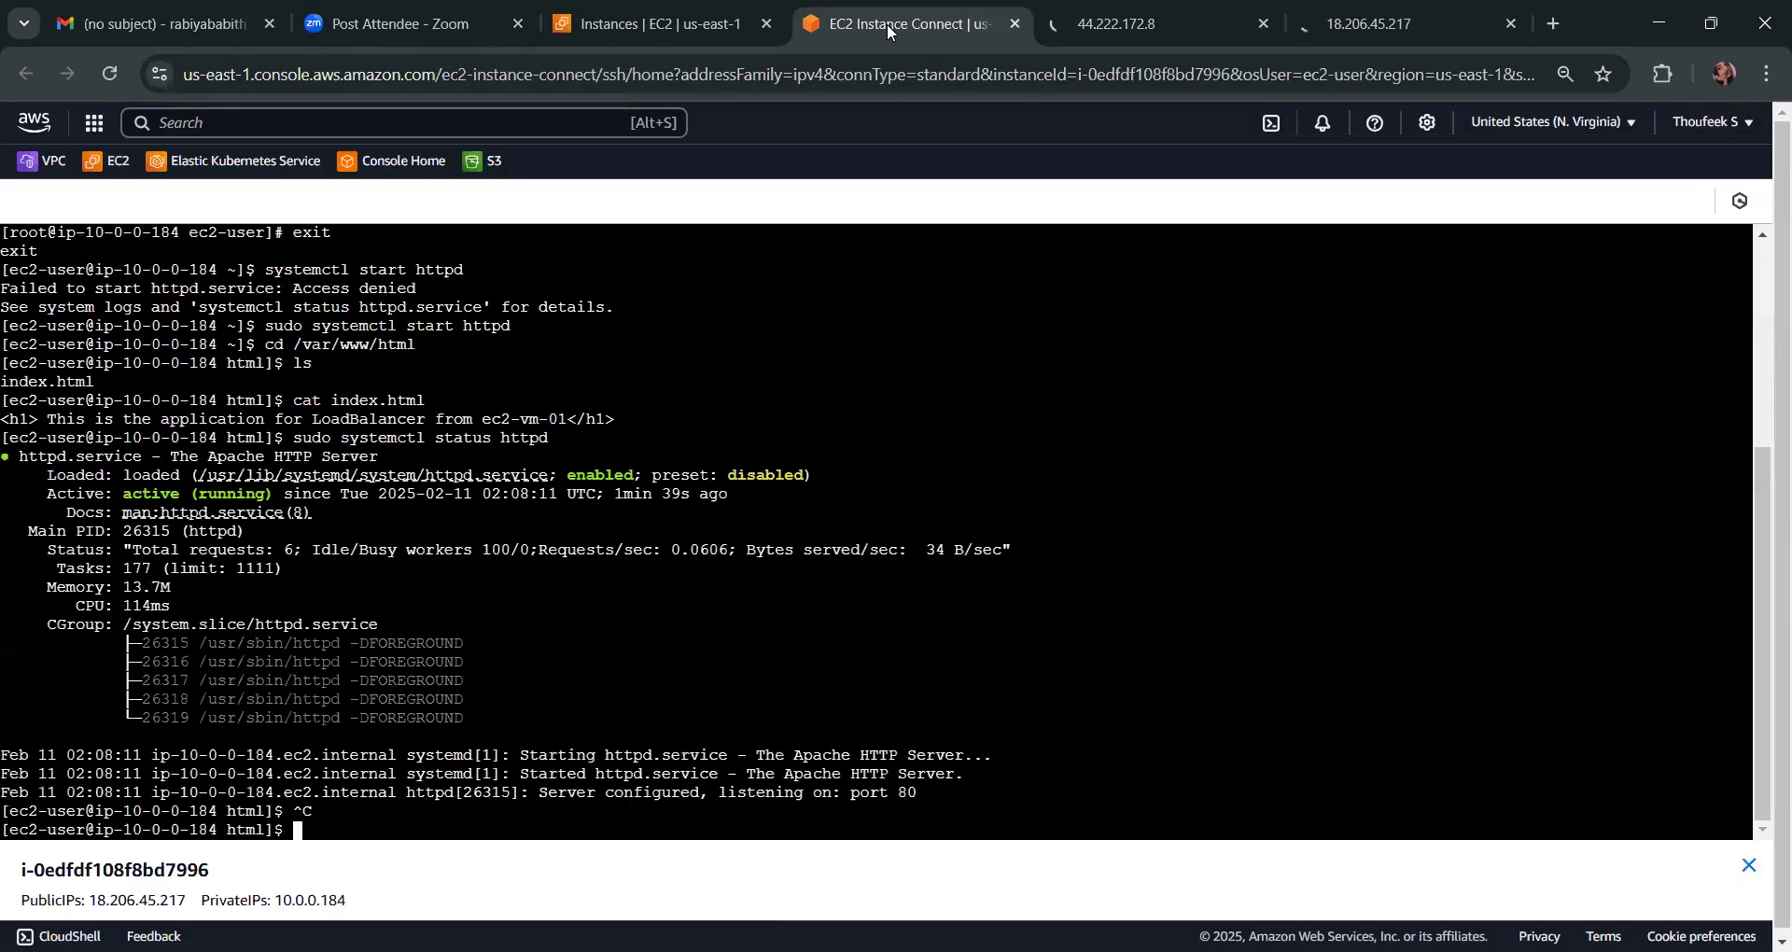
Restart the web service on the 18.206.45.217 instance with sudo systemctl restart httpd.
click(890, 28)
key(Up)
key(Left)
key(Left)
key(Left)
key(Left)
key(Left)
key(Left)
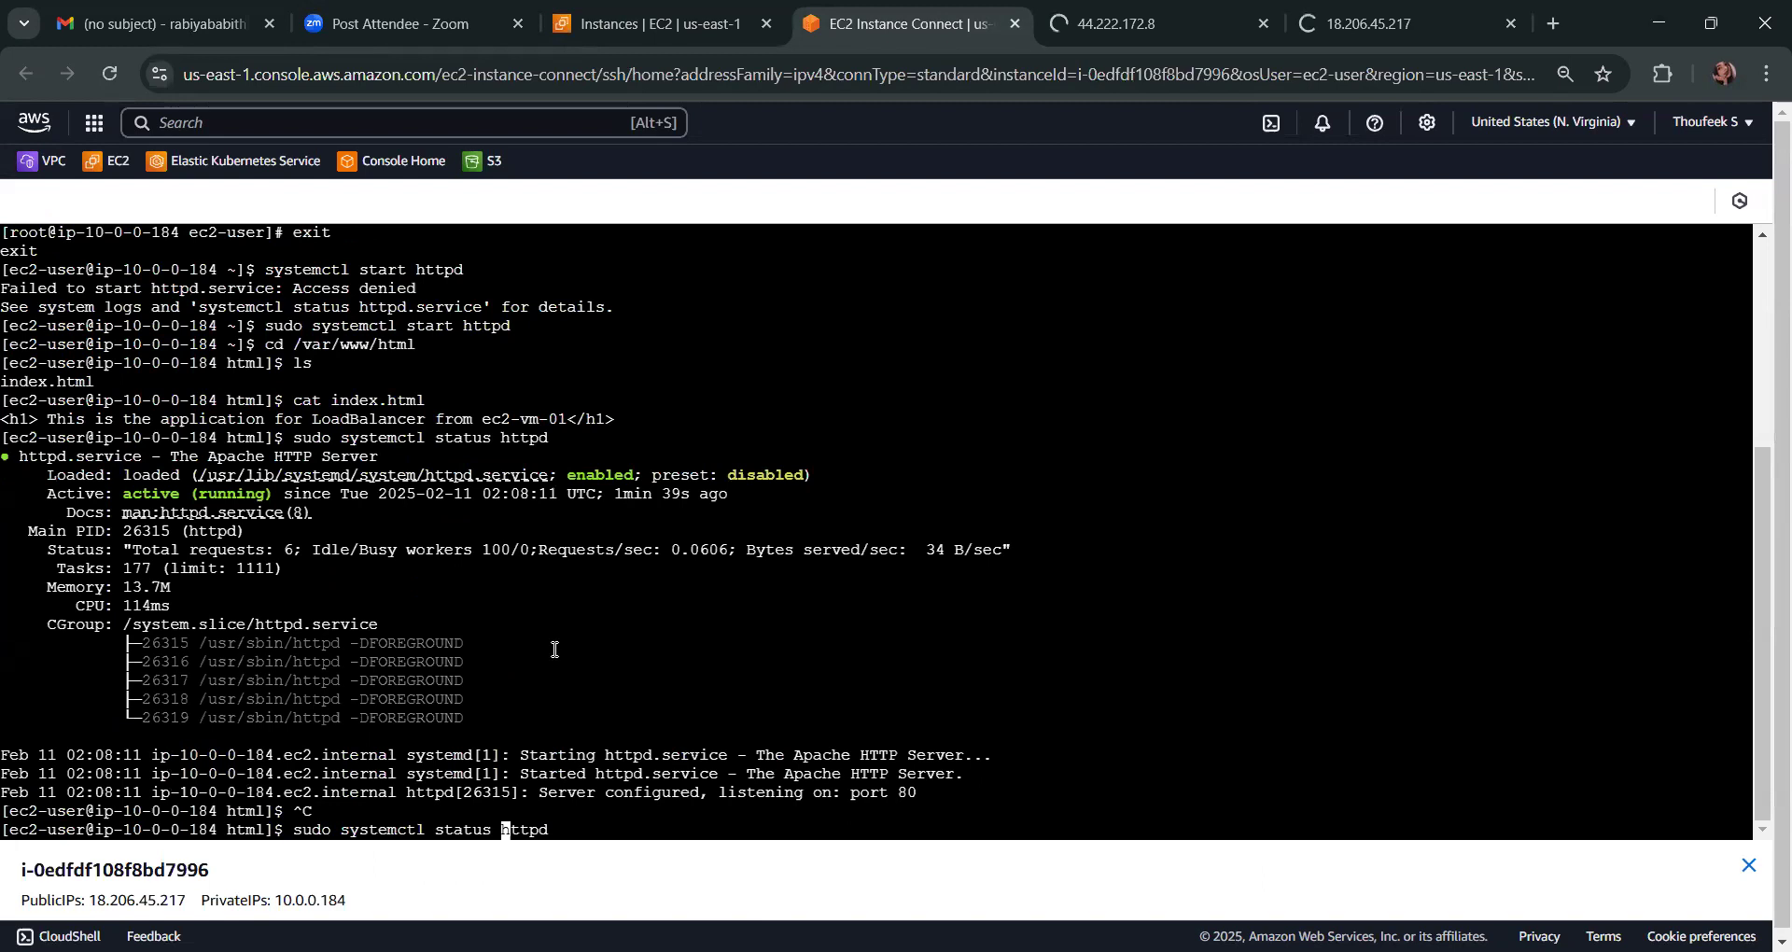
key(BackSpace)
key(BackSpace)
key(BackSpace)
key(BackSpace)
key(BackSpace)
key(BackSpace)
text(retst)
key(BackSpace)
key(BackSpace)
key(BackSpace)
text(start)
key(Return)
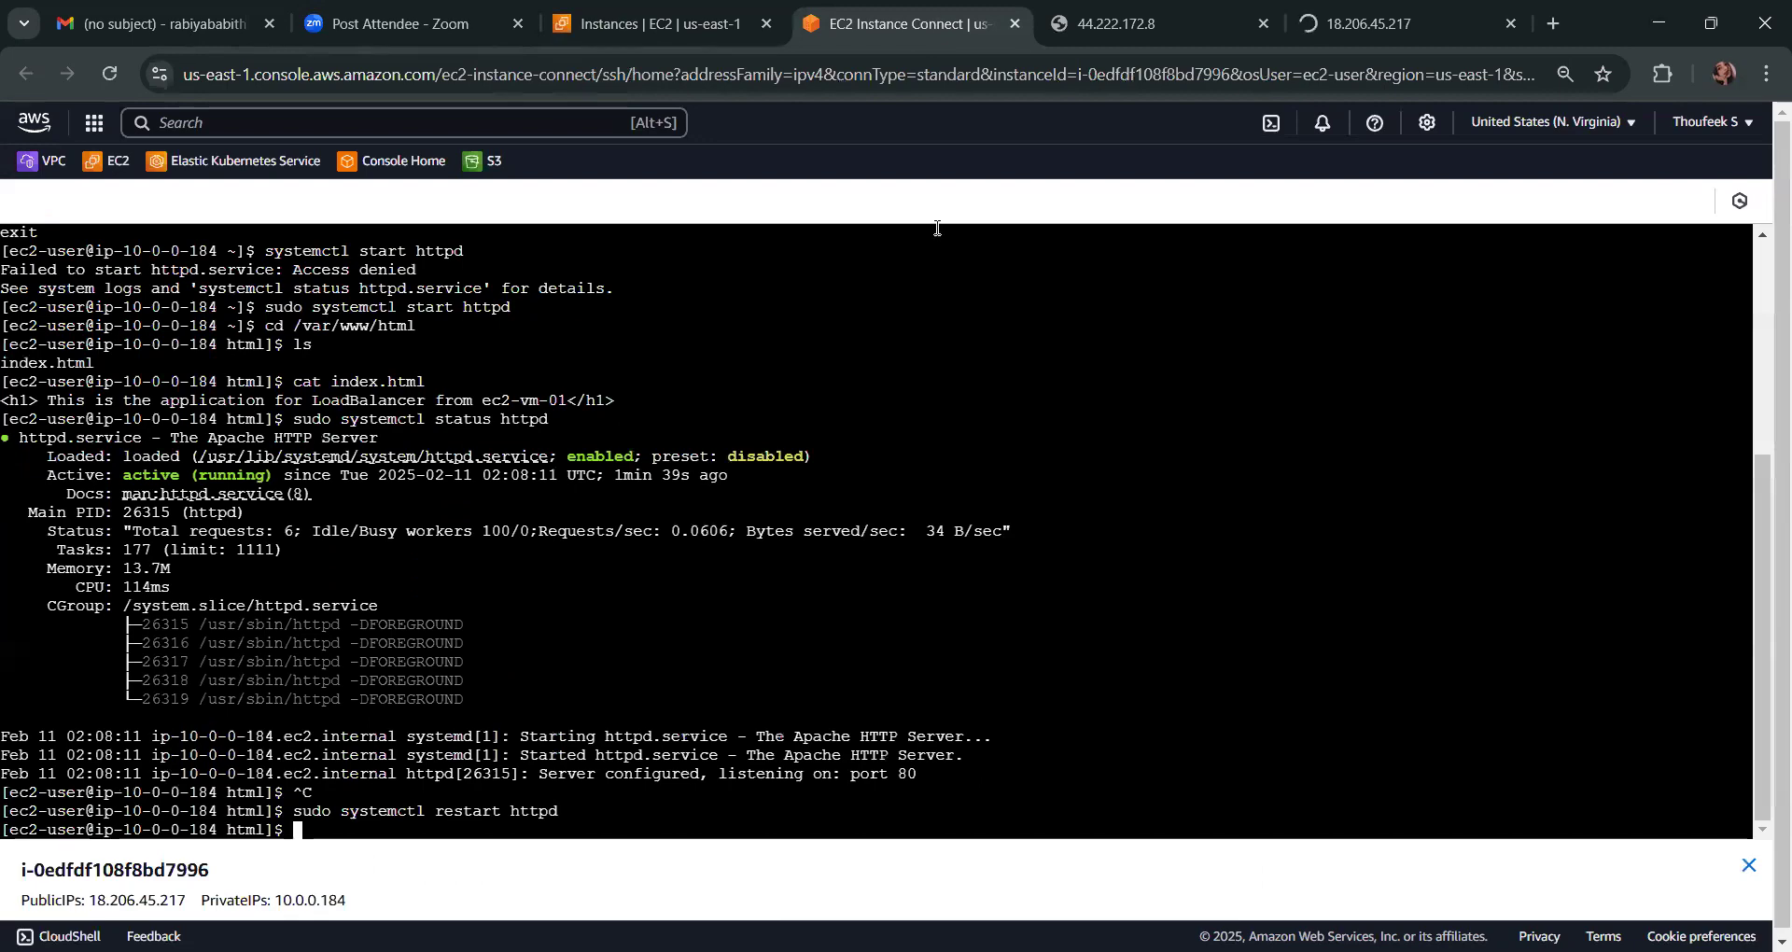
Reload the page at 18.206.45.217 after restarting its httpd service.
click(1400, 23)
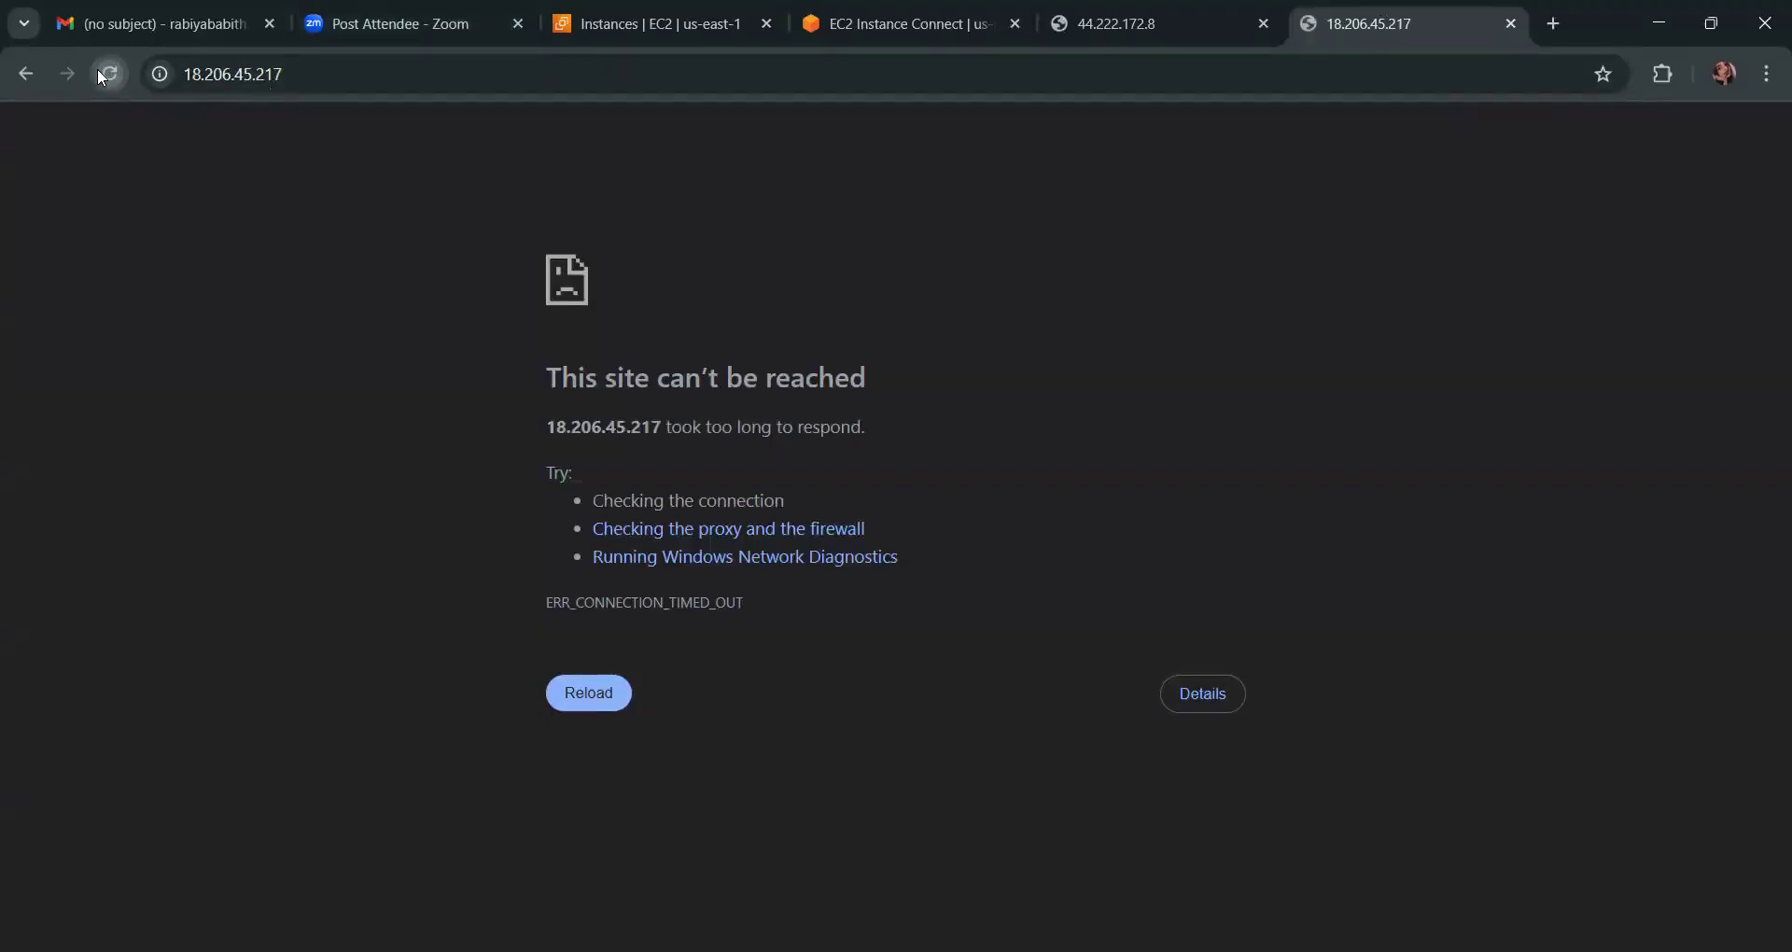
click(112, 80)
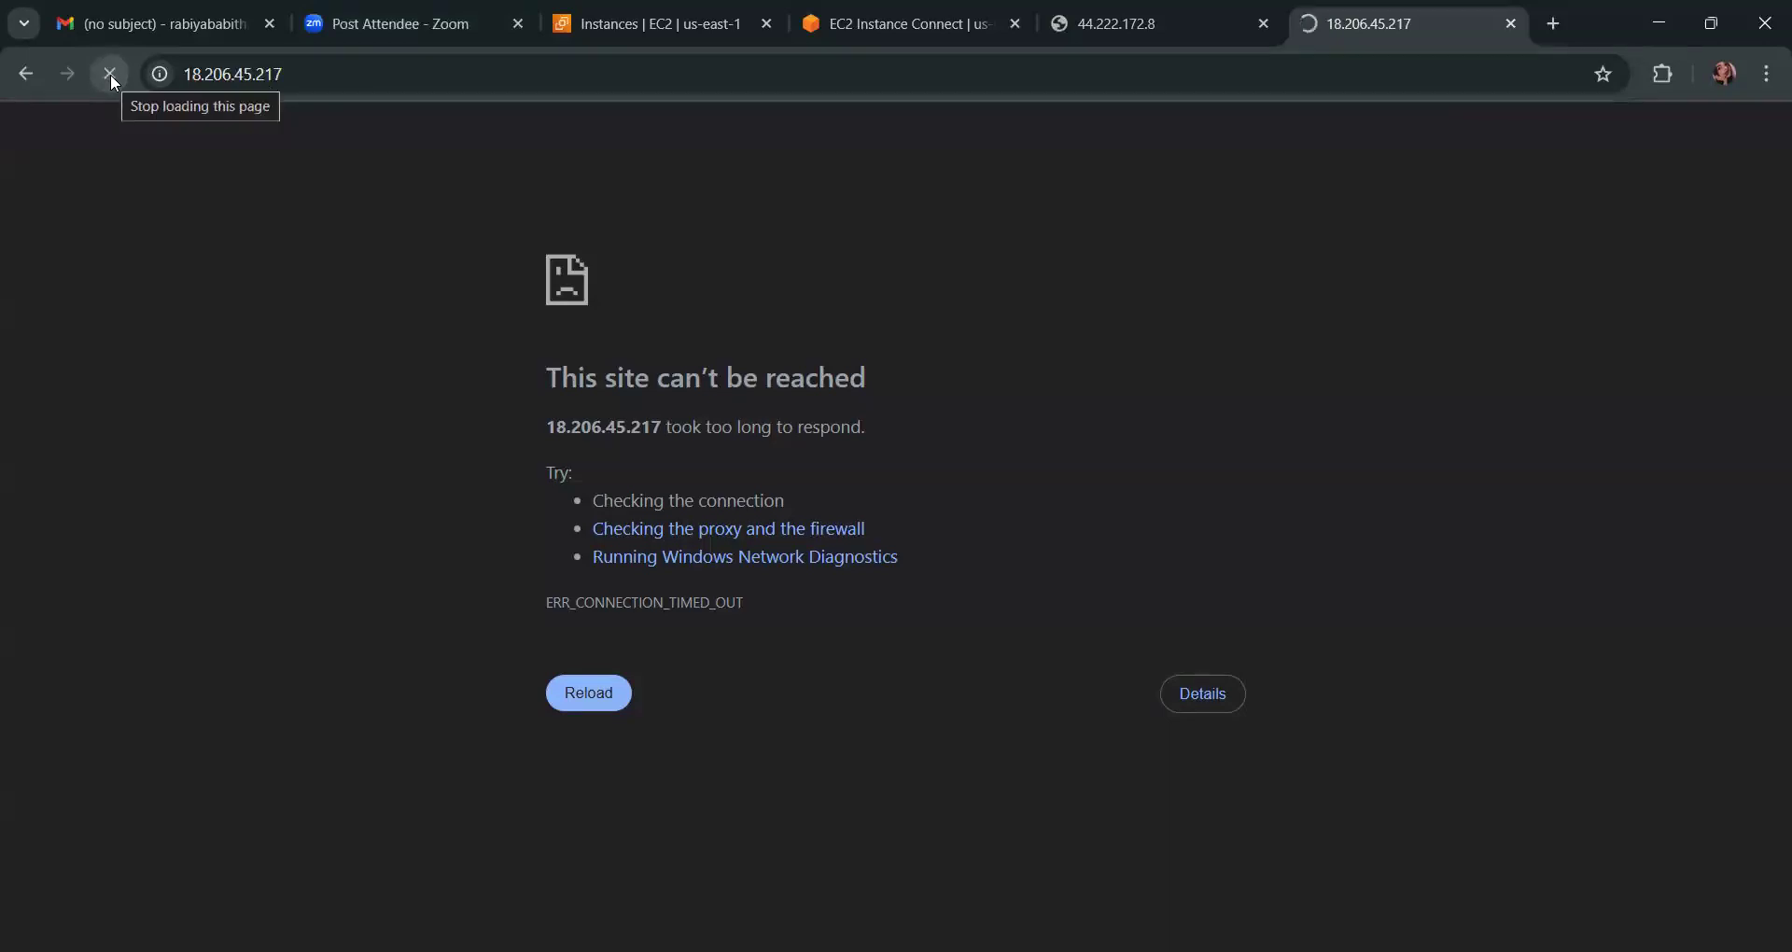
Select only the running instance i-0f5f00b2e1fbb74bc in the EC2 instances list and connect to it with EC2 Instance Connect.
click(635, 19)
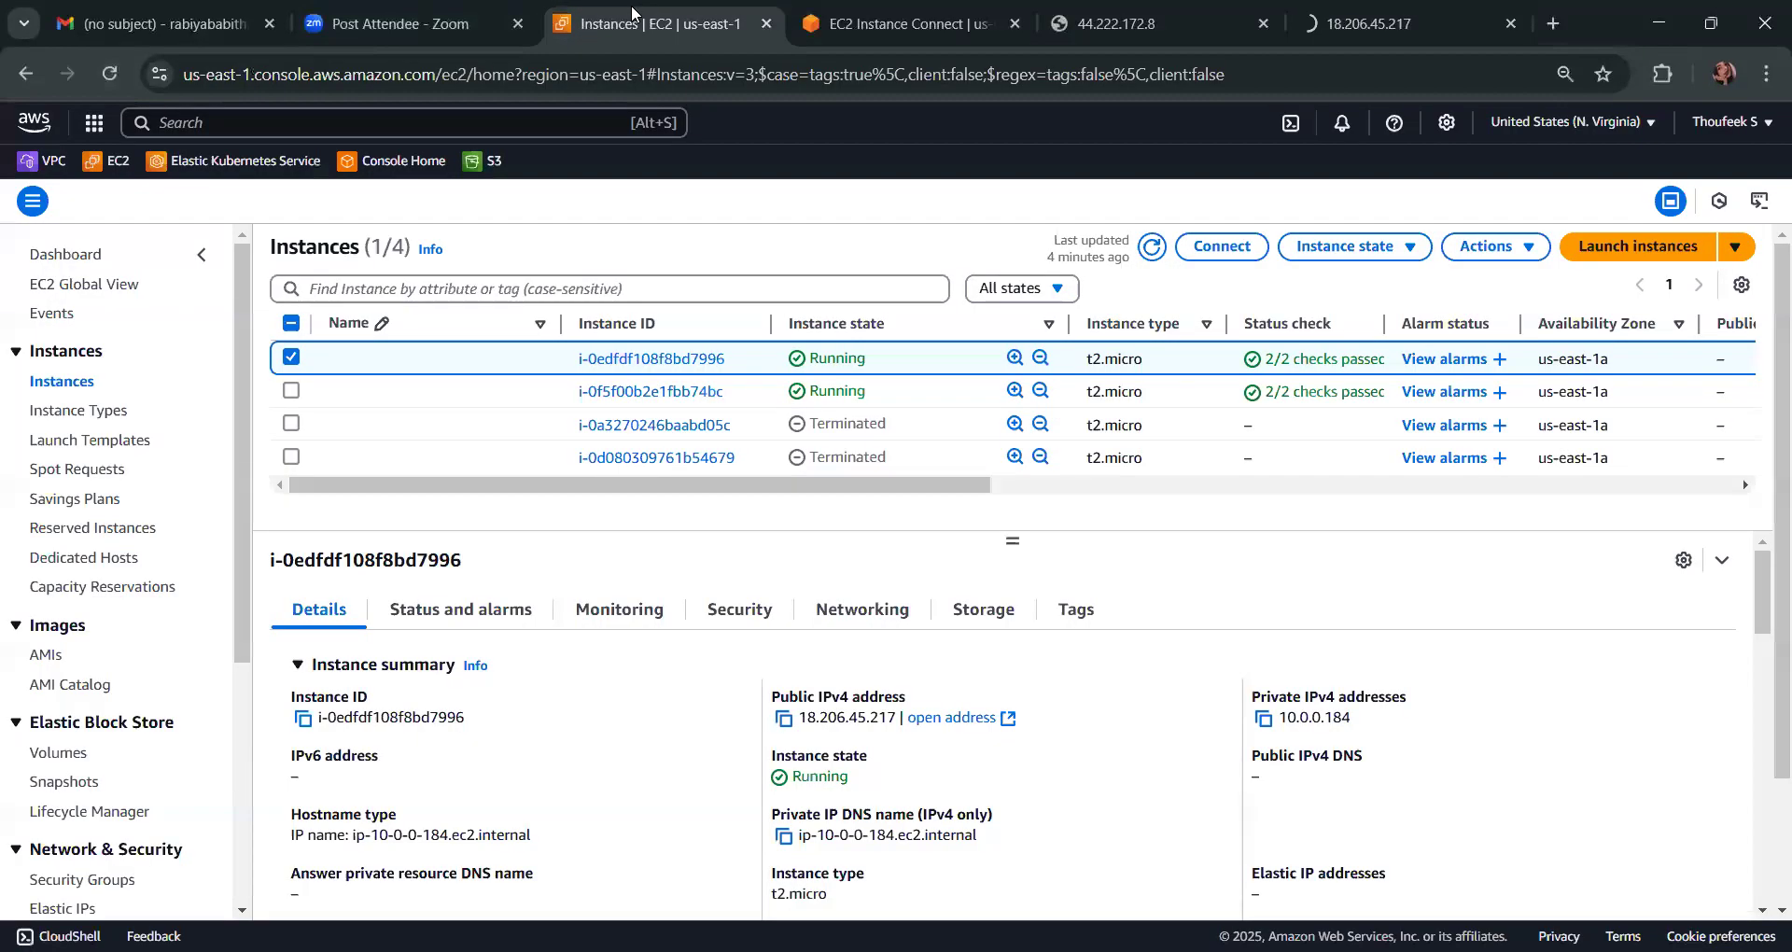
click(803, 11)
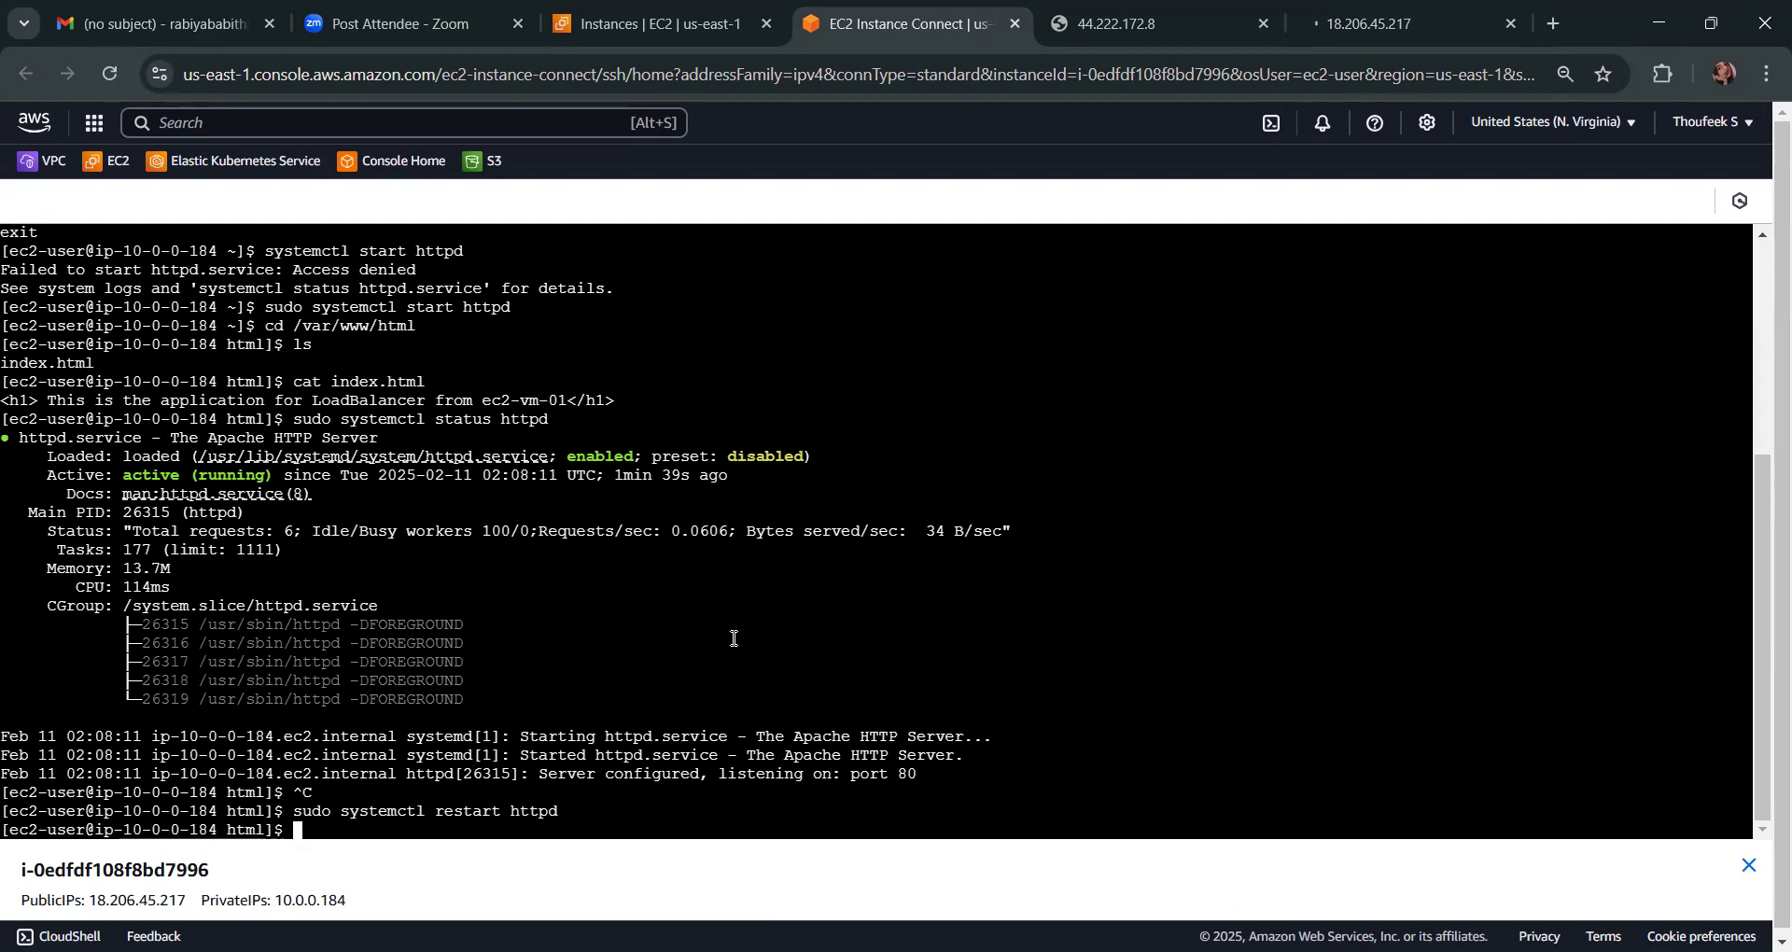
click(679, 30)
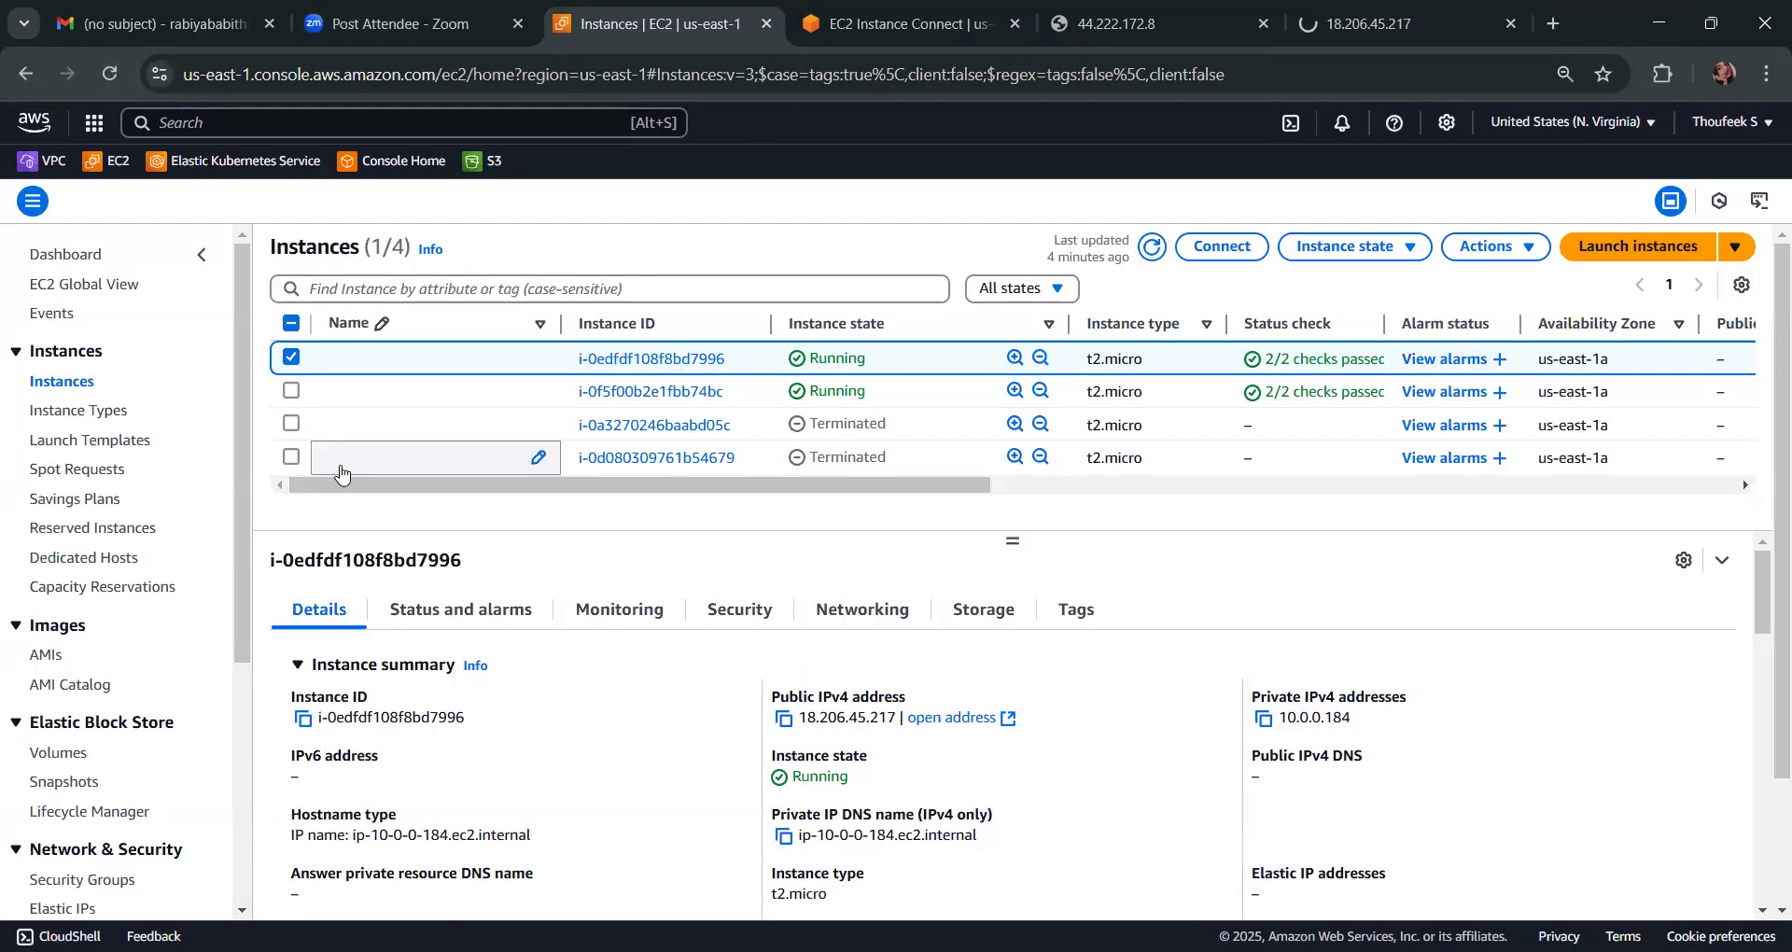
click(291, 390)
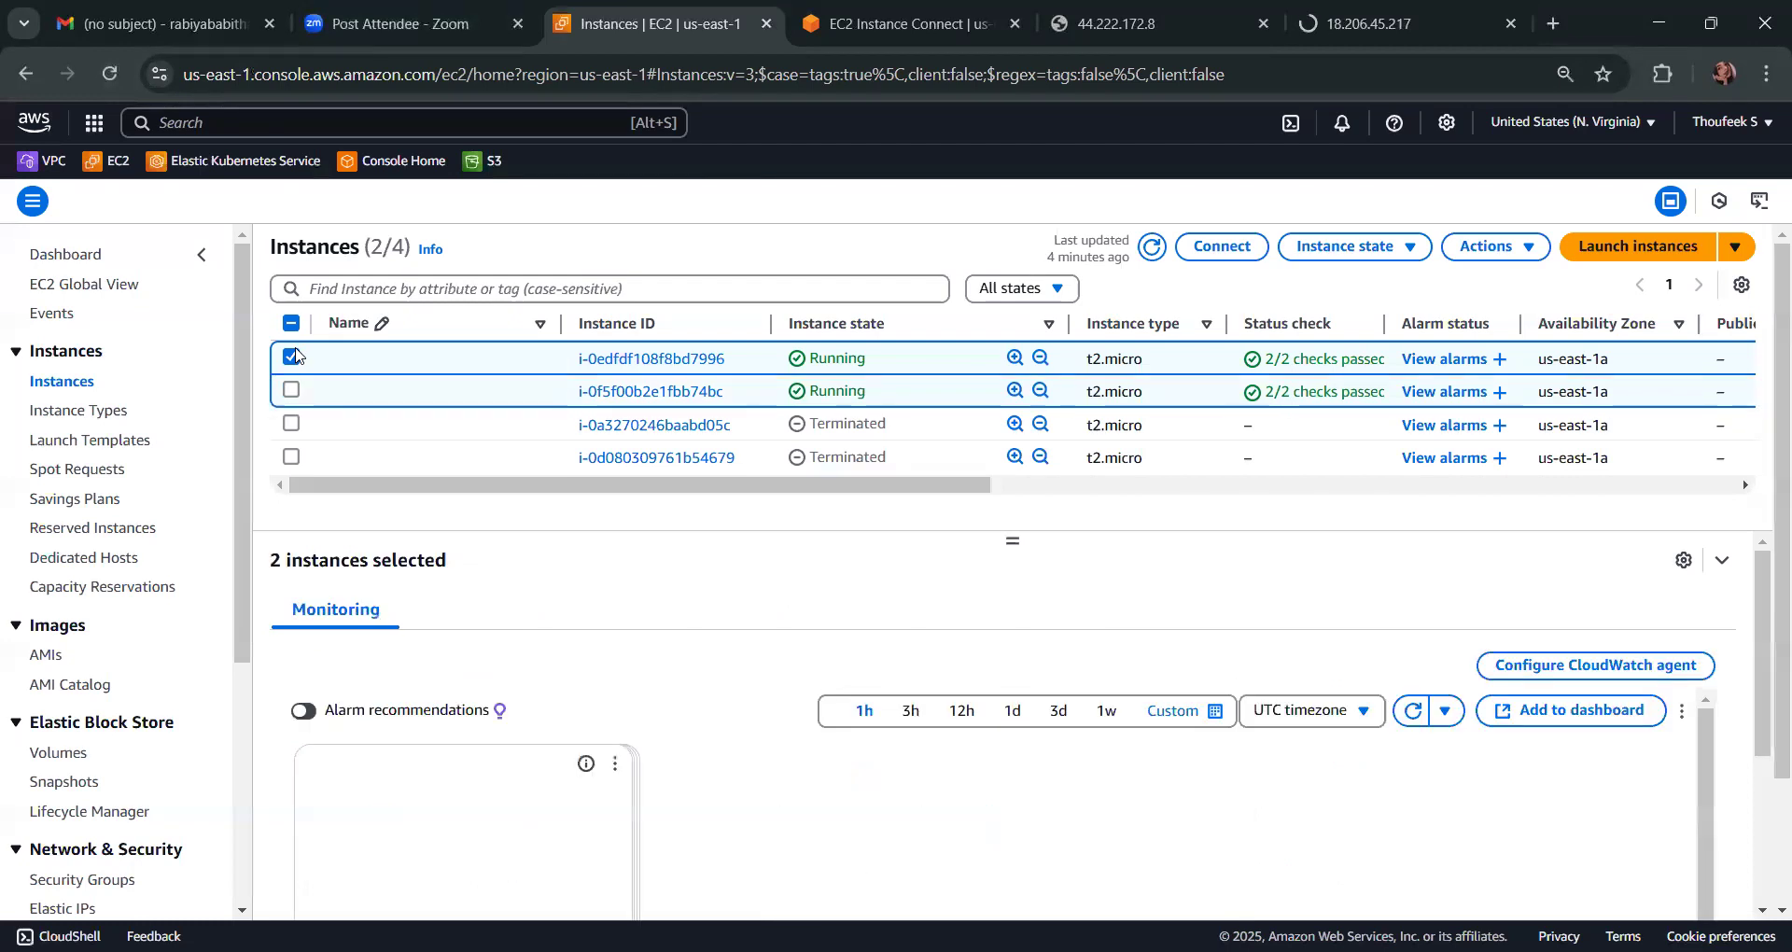
click(293, 356)
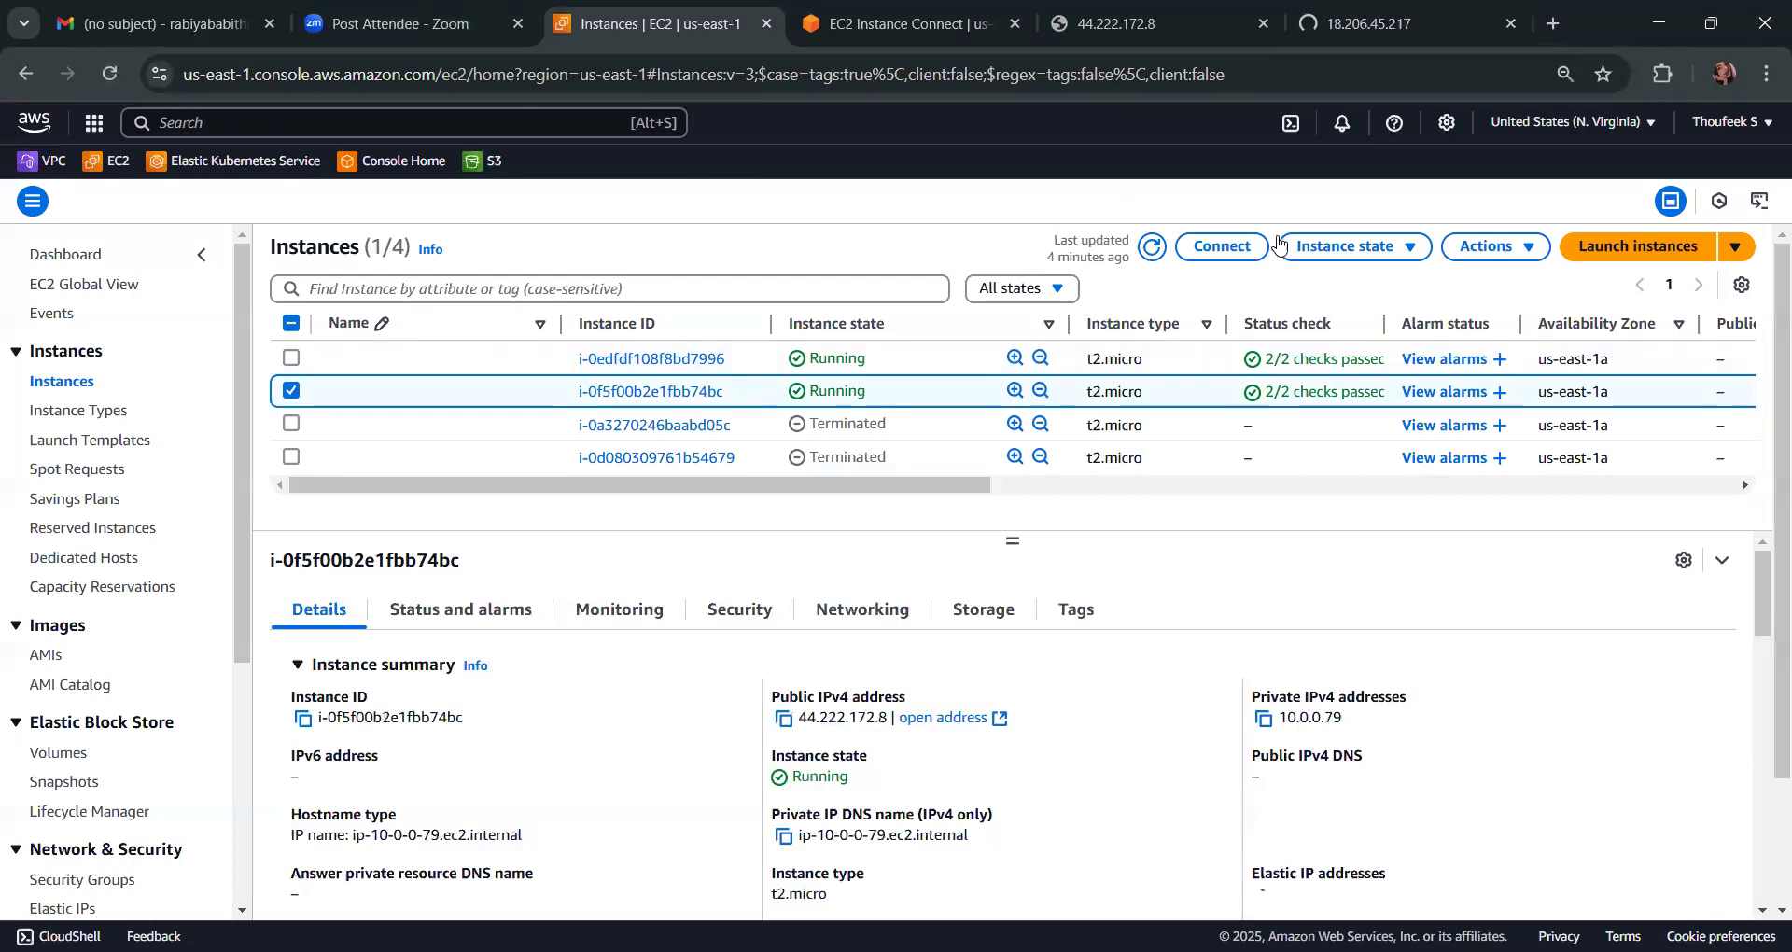
click(1223, 247)
click(1675, 833)
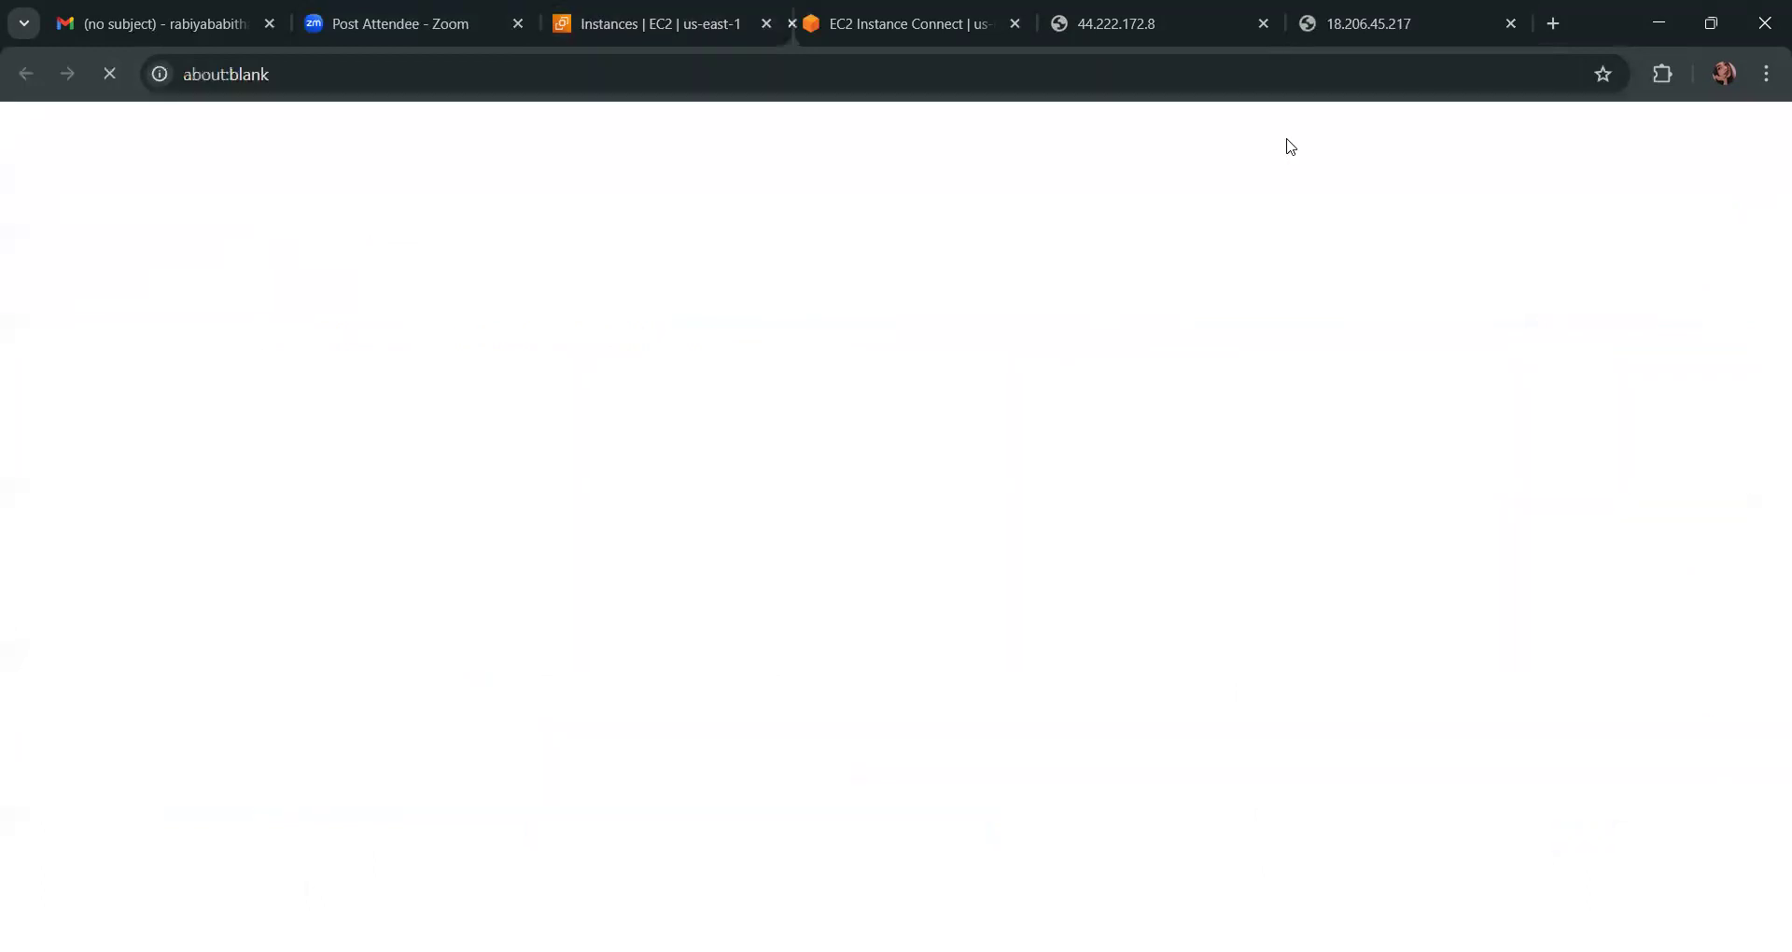
Compare the public IP addresses in the two instances' terminal sessions with the two open server pages.
click(1384, 21)
click(1204, 22)
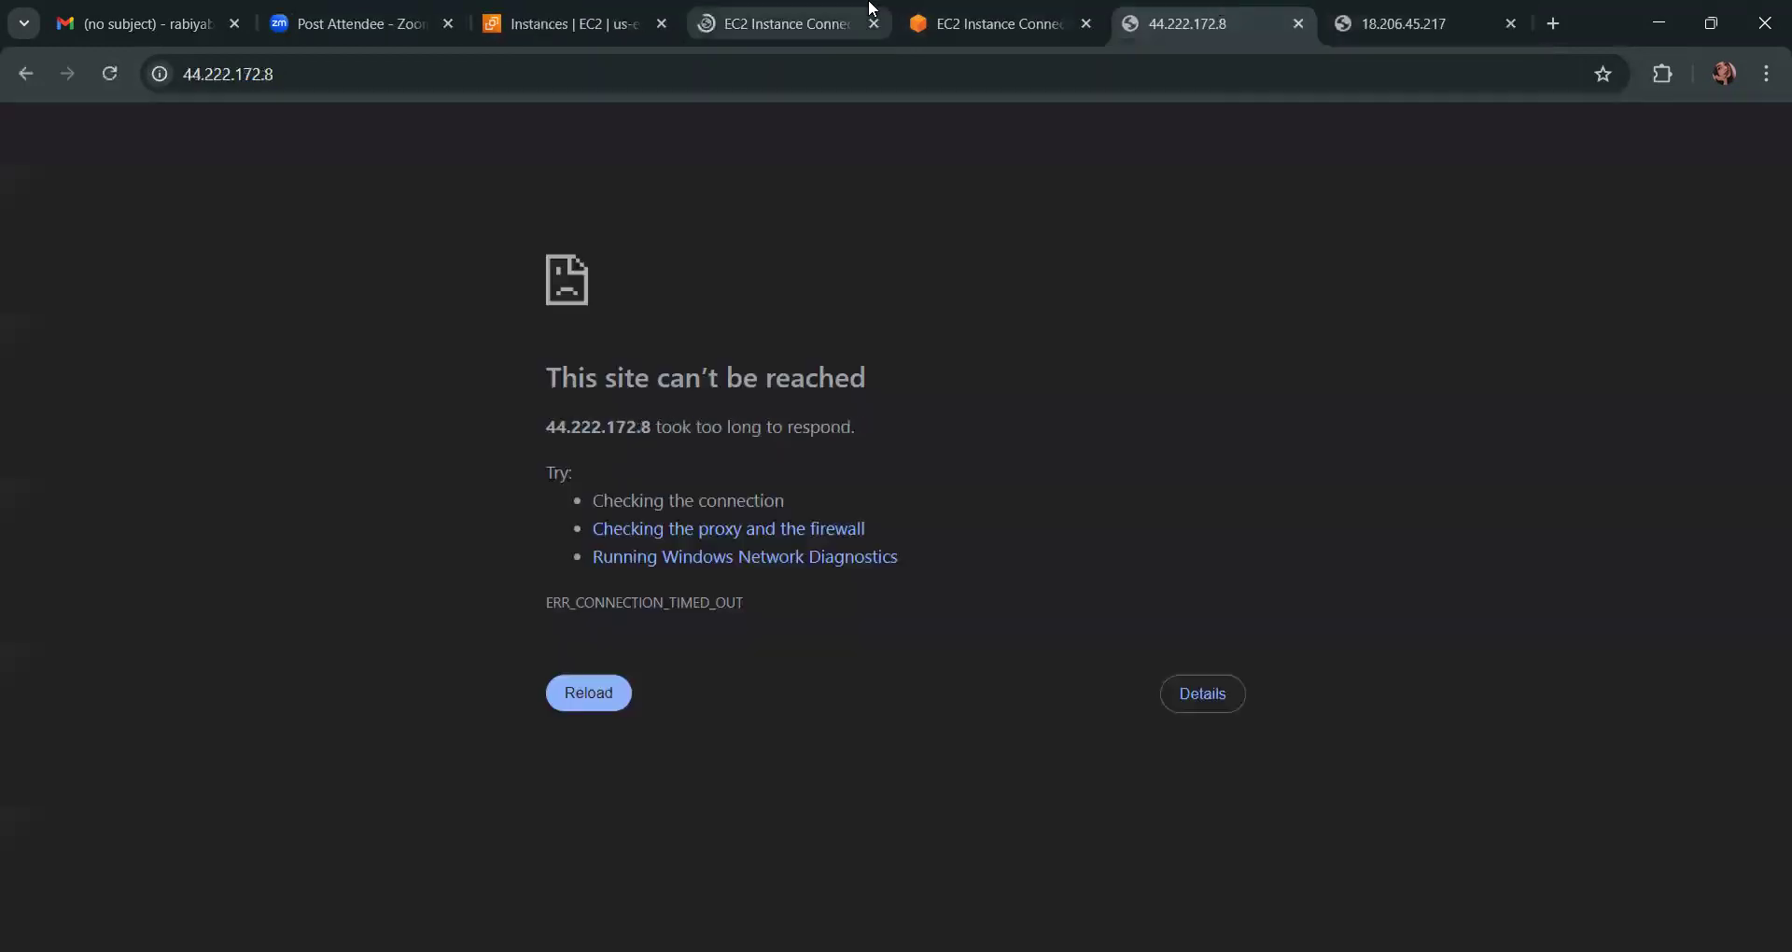
click(871, 7)
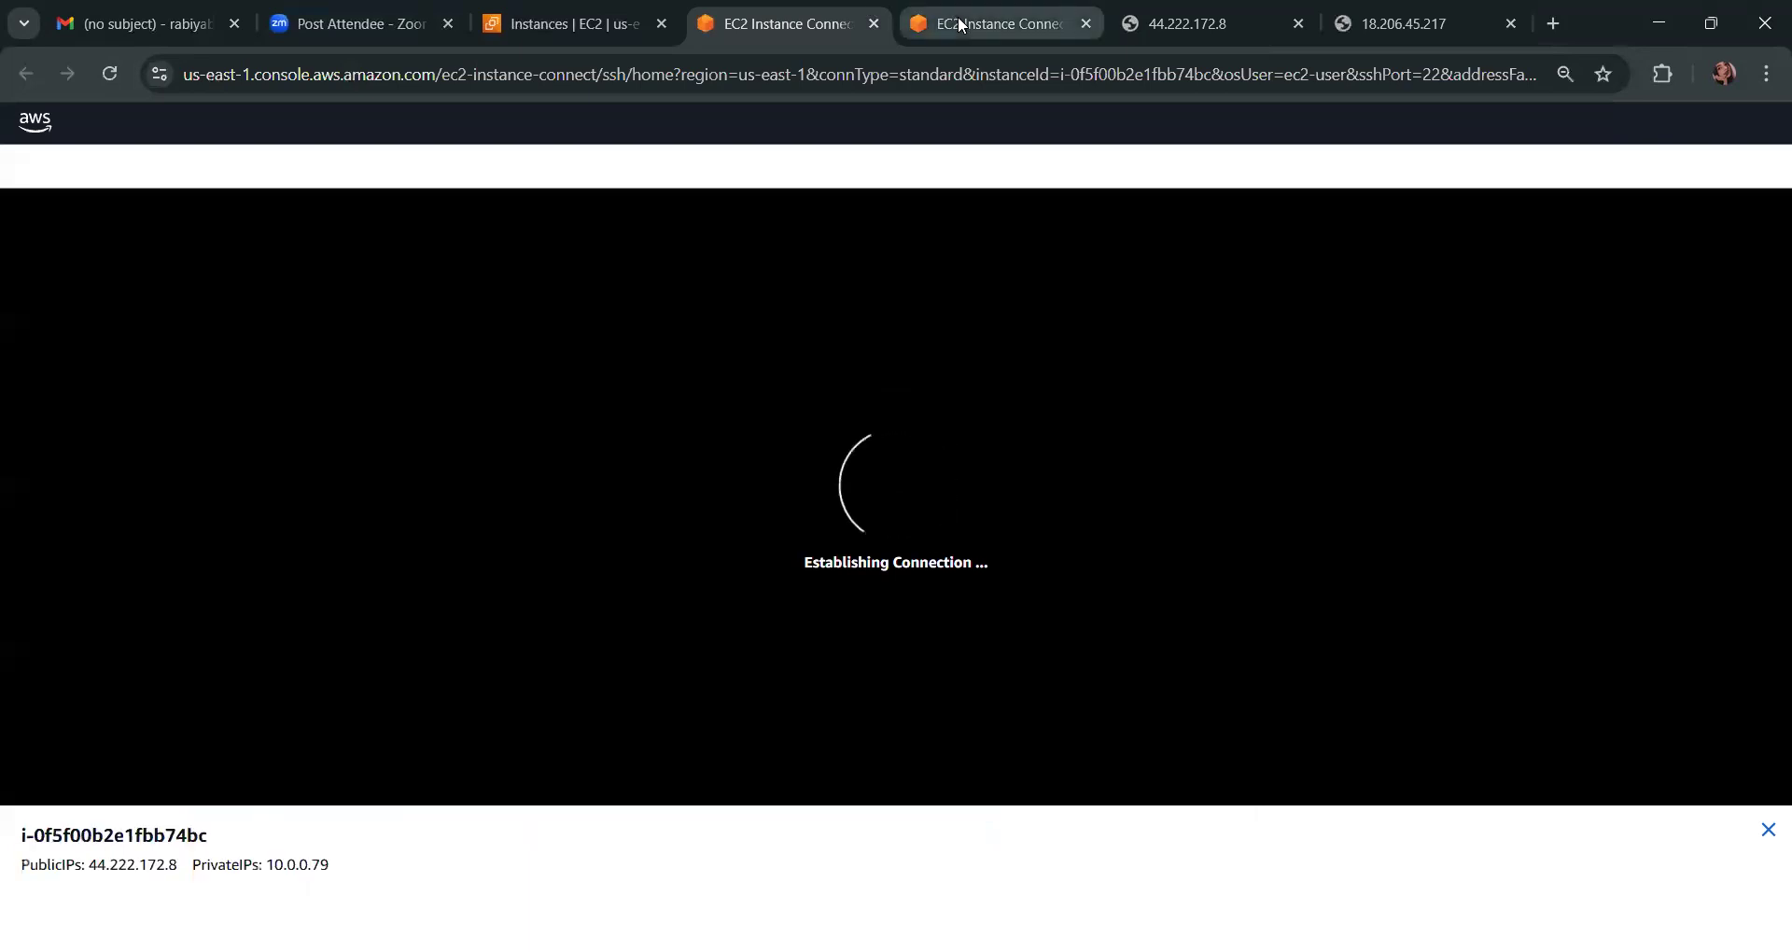
click(961, 25)
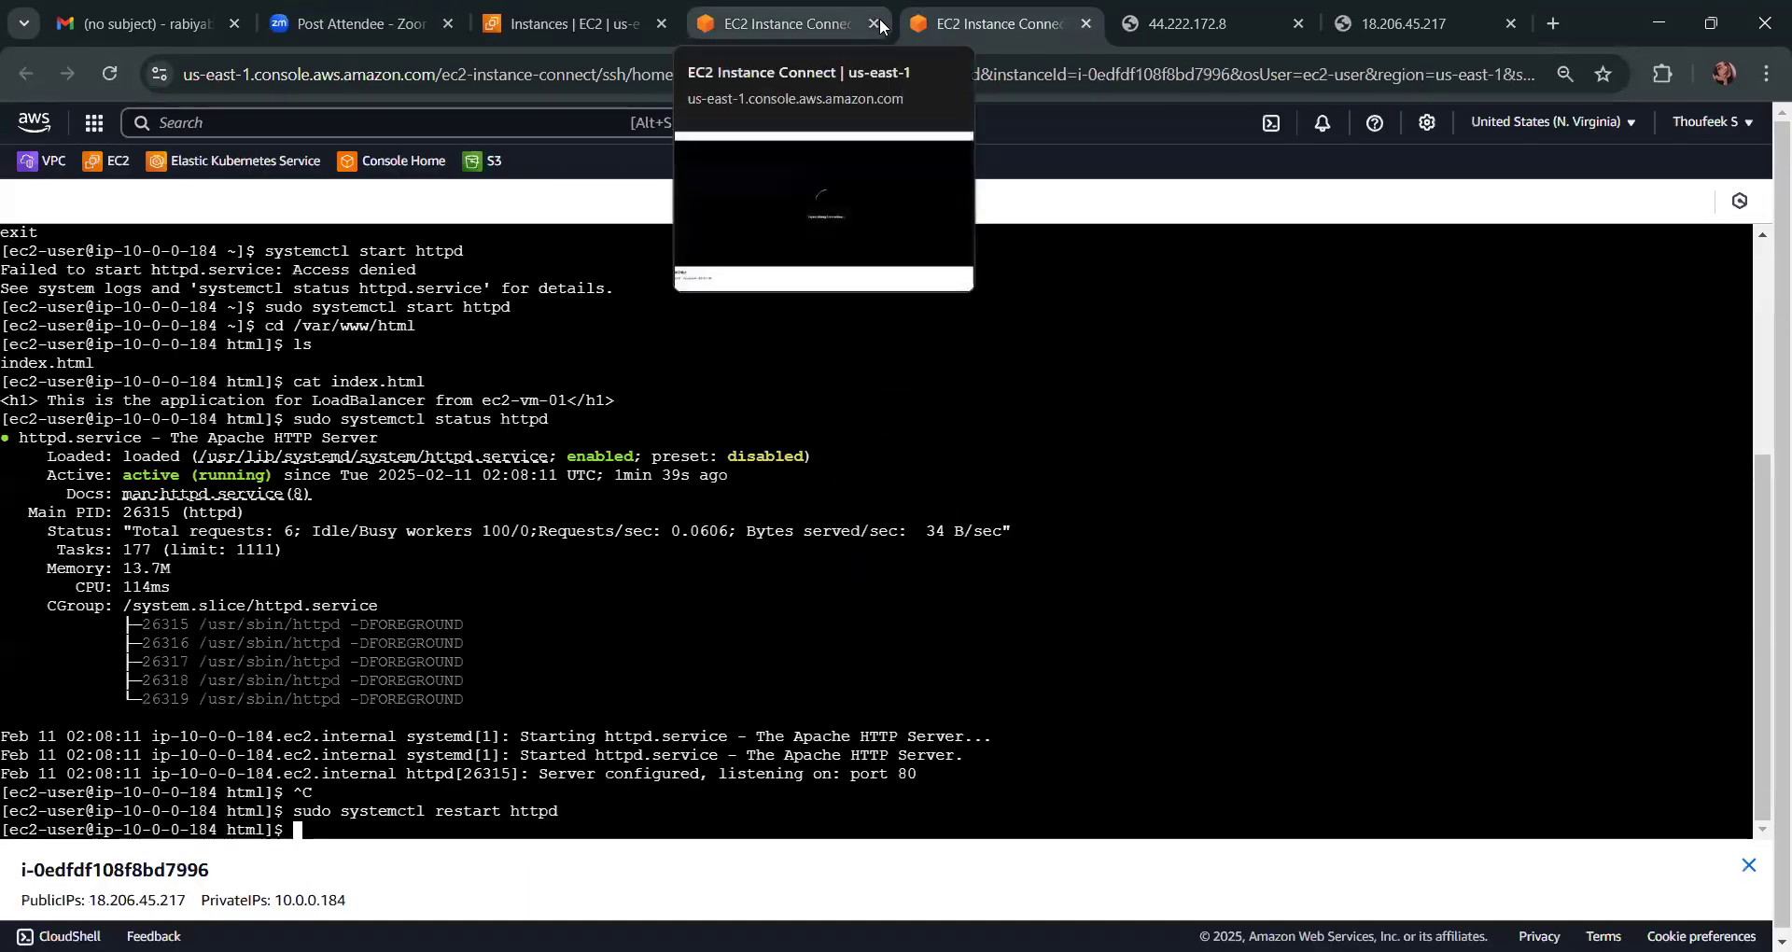
click(882, 26)
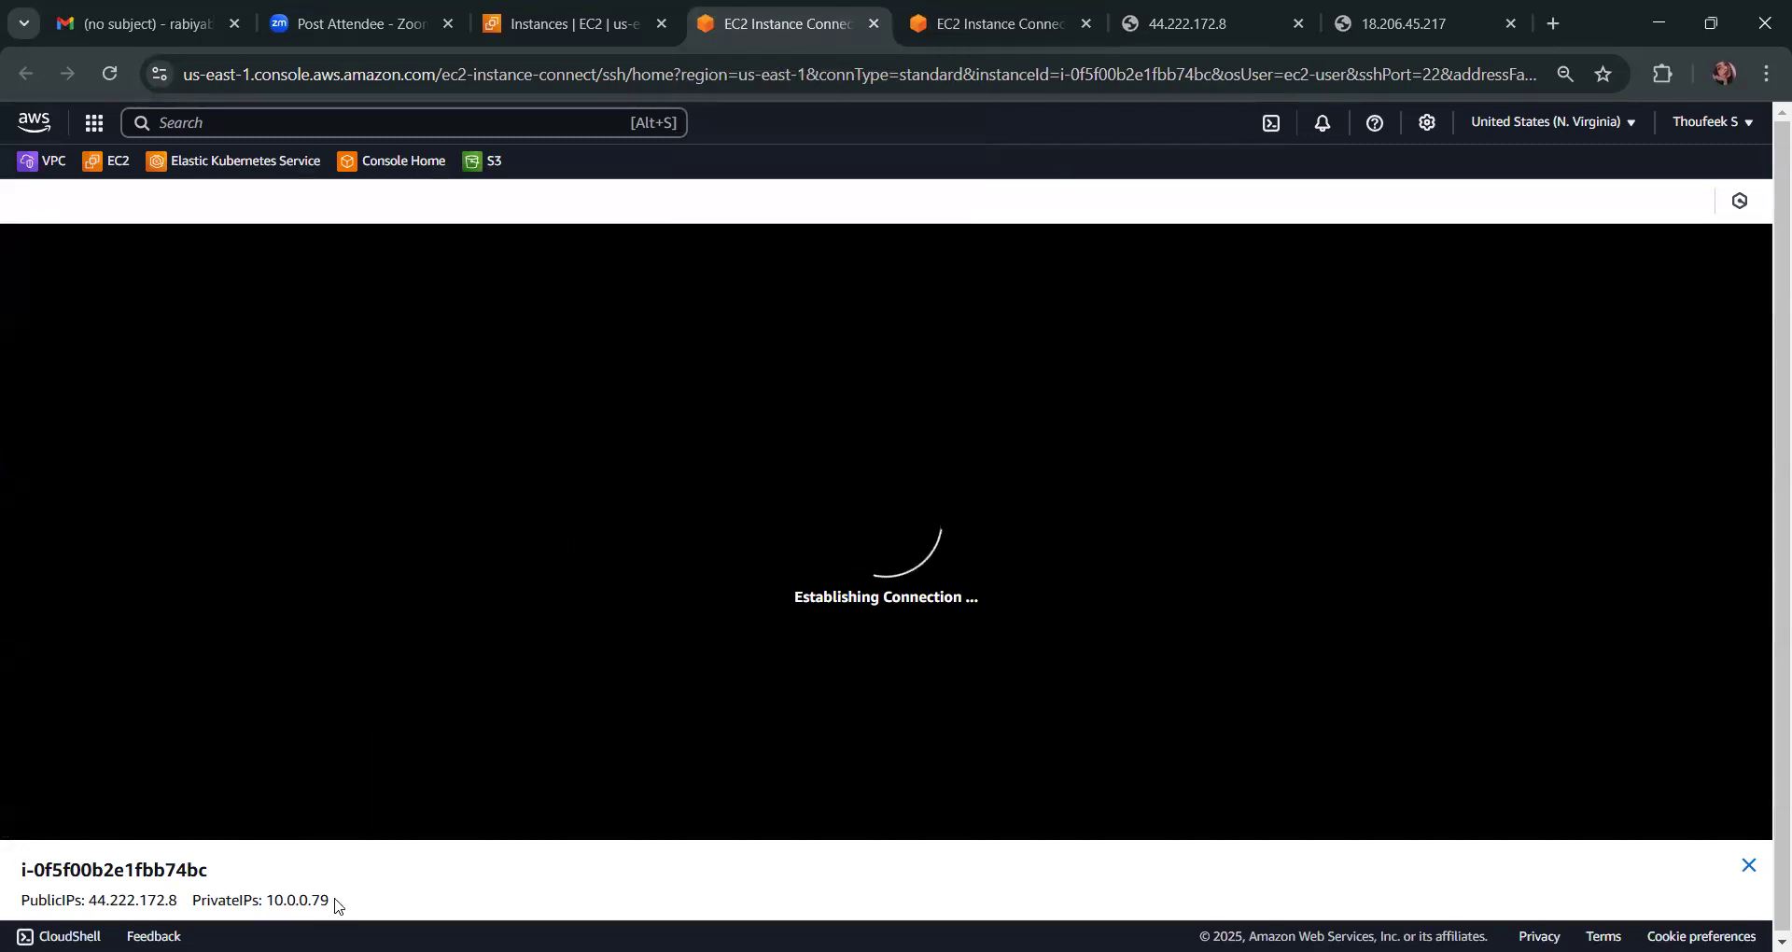
click(994, 11)
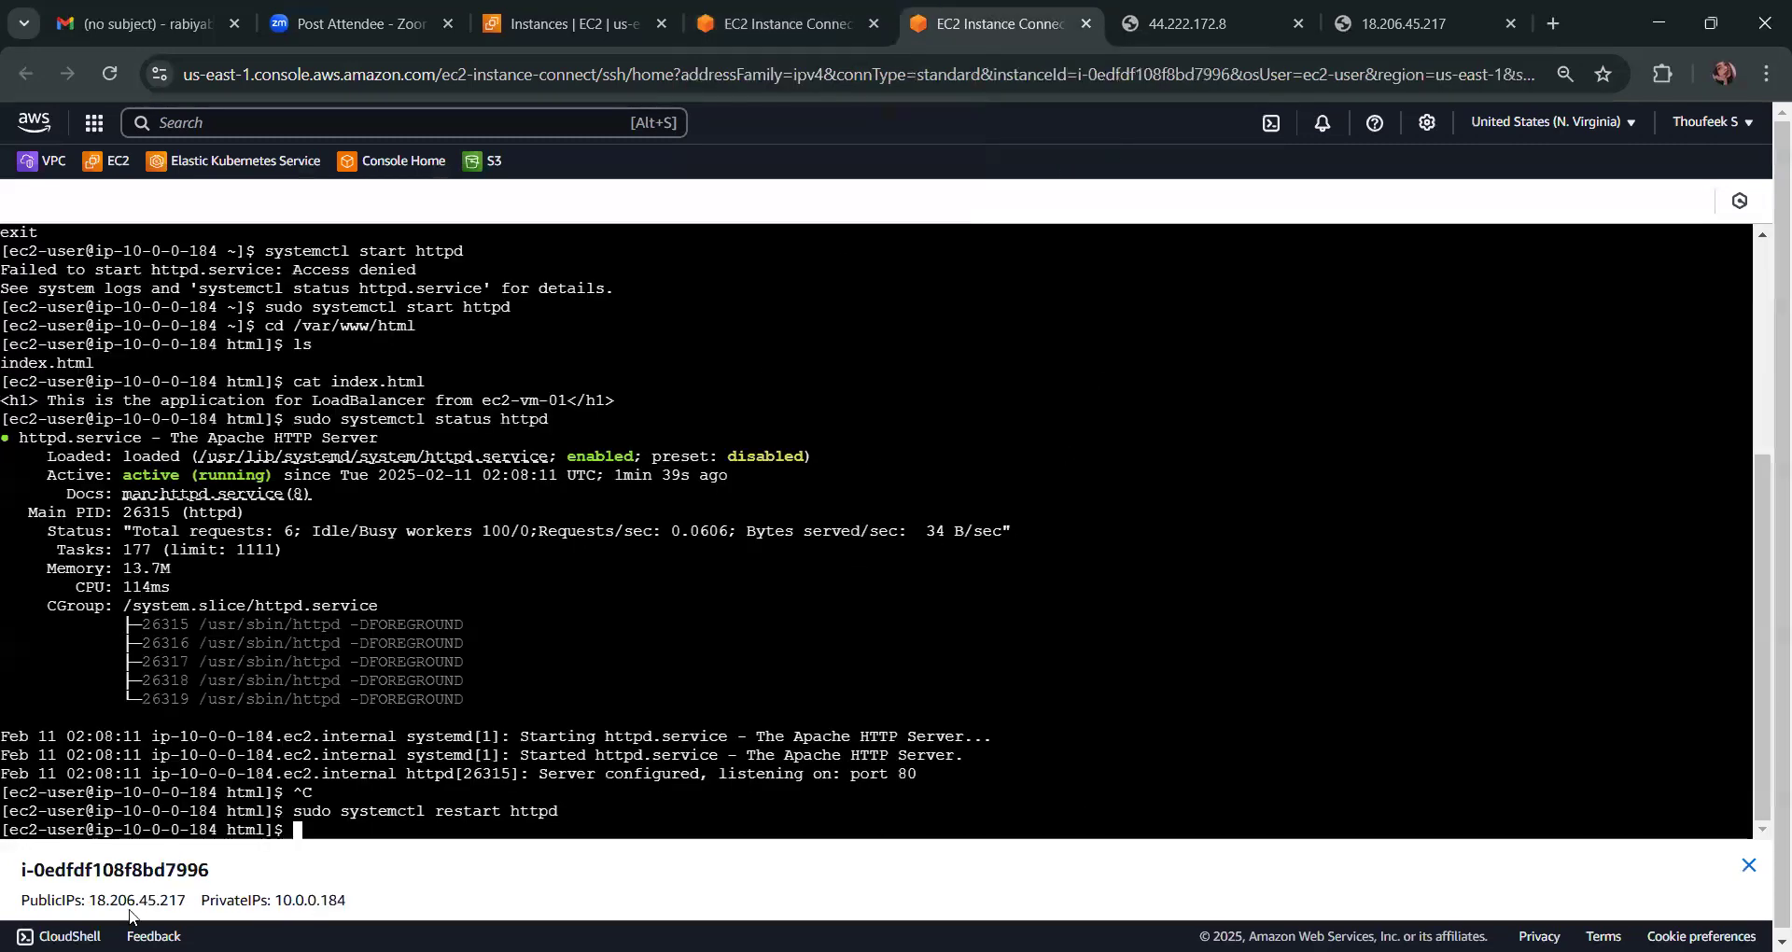
drag(186, 900, 90, 899)
key(alt+Tab)
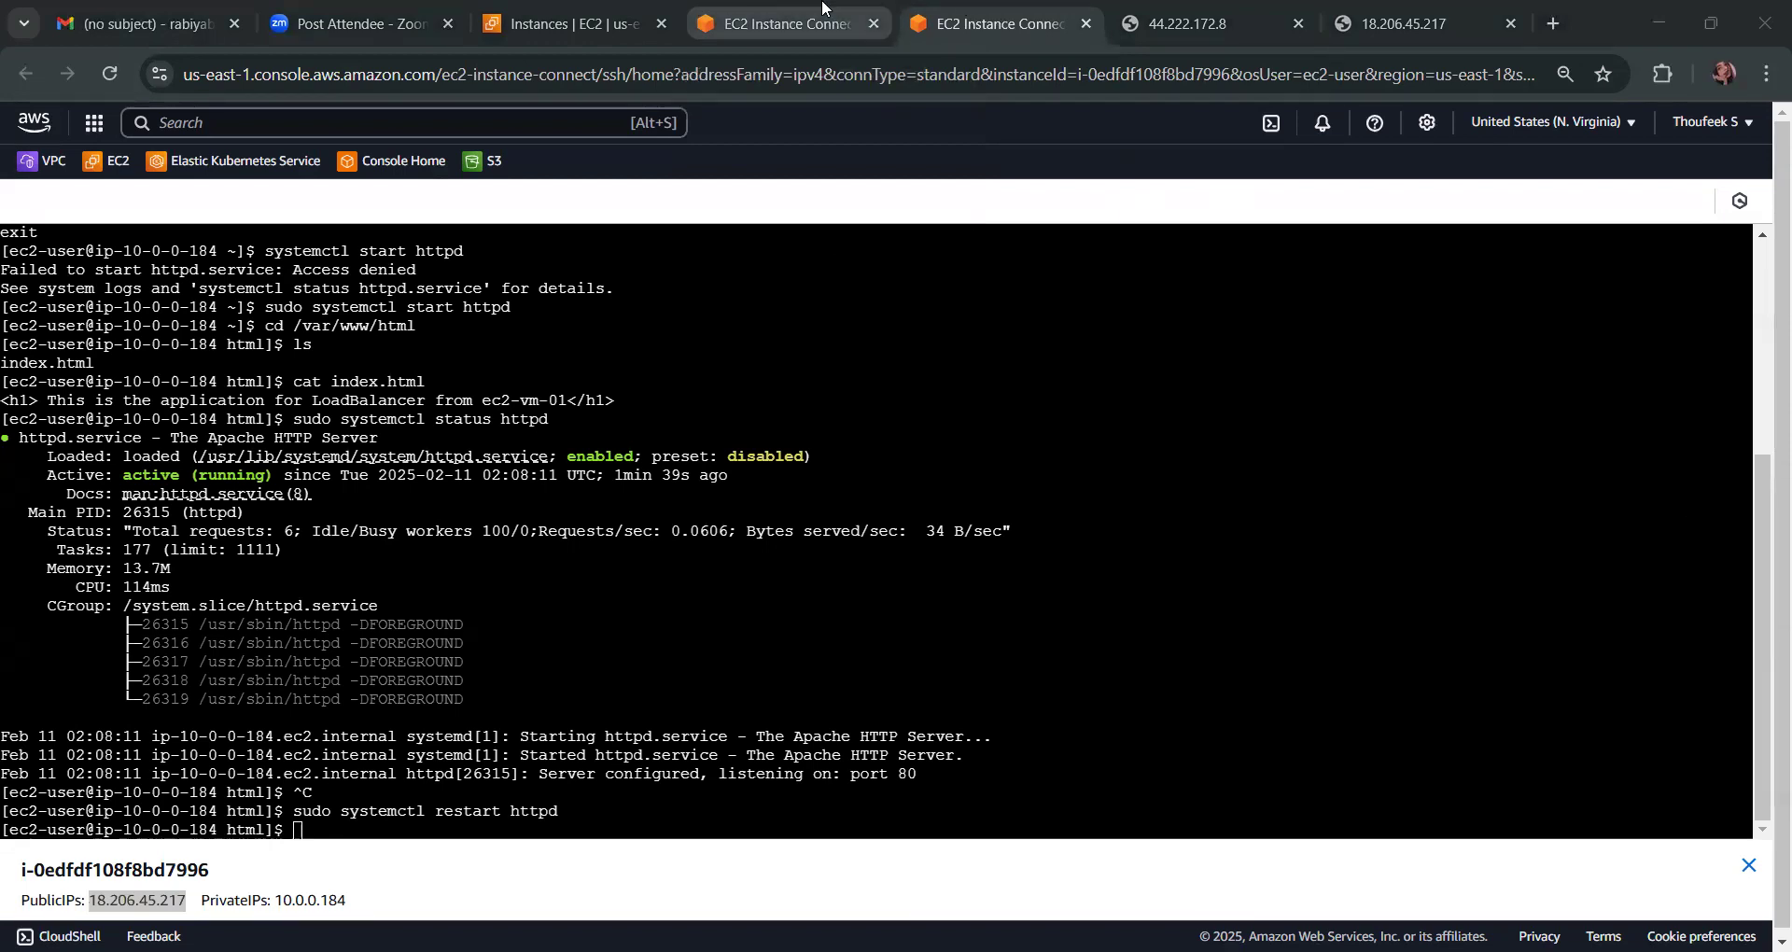
Switch to the root user in the 44.222.172.8 instance's terminal with sudo su.
text(sudos)
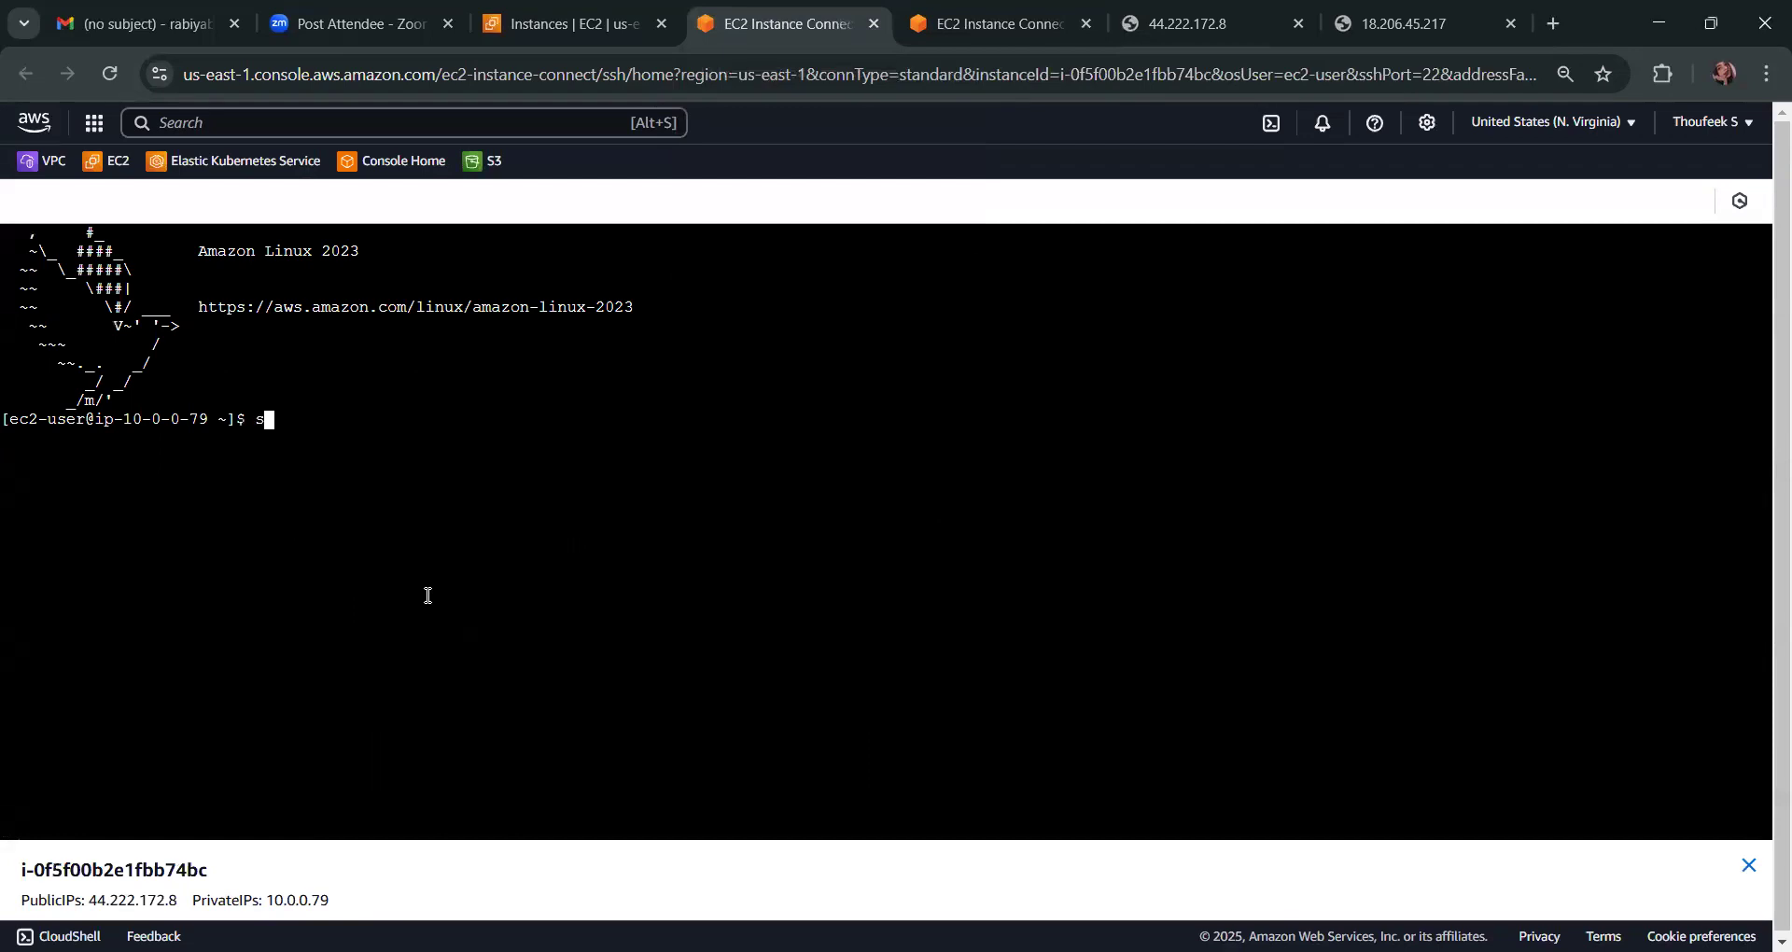
key(BackSpace)
key(BackSpace)
text(su)
key(Return)
Check the httpd service on the 44.222.172.8 instance with systemctl status httpd.
text(systemct)
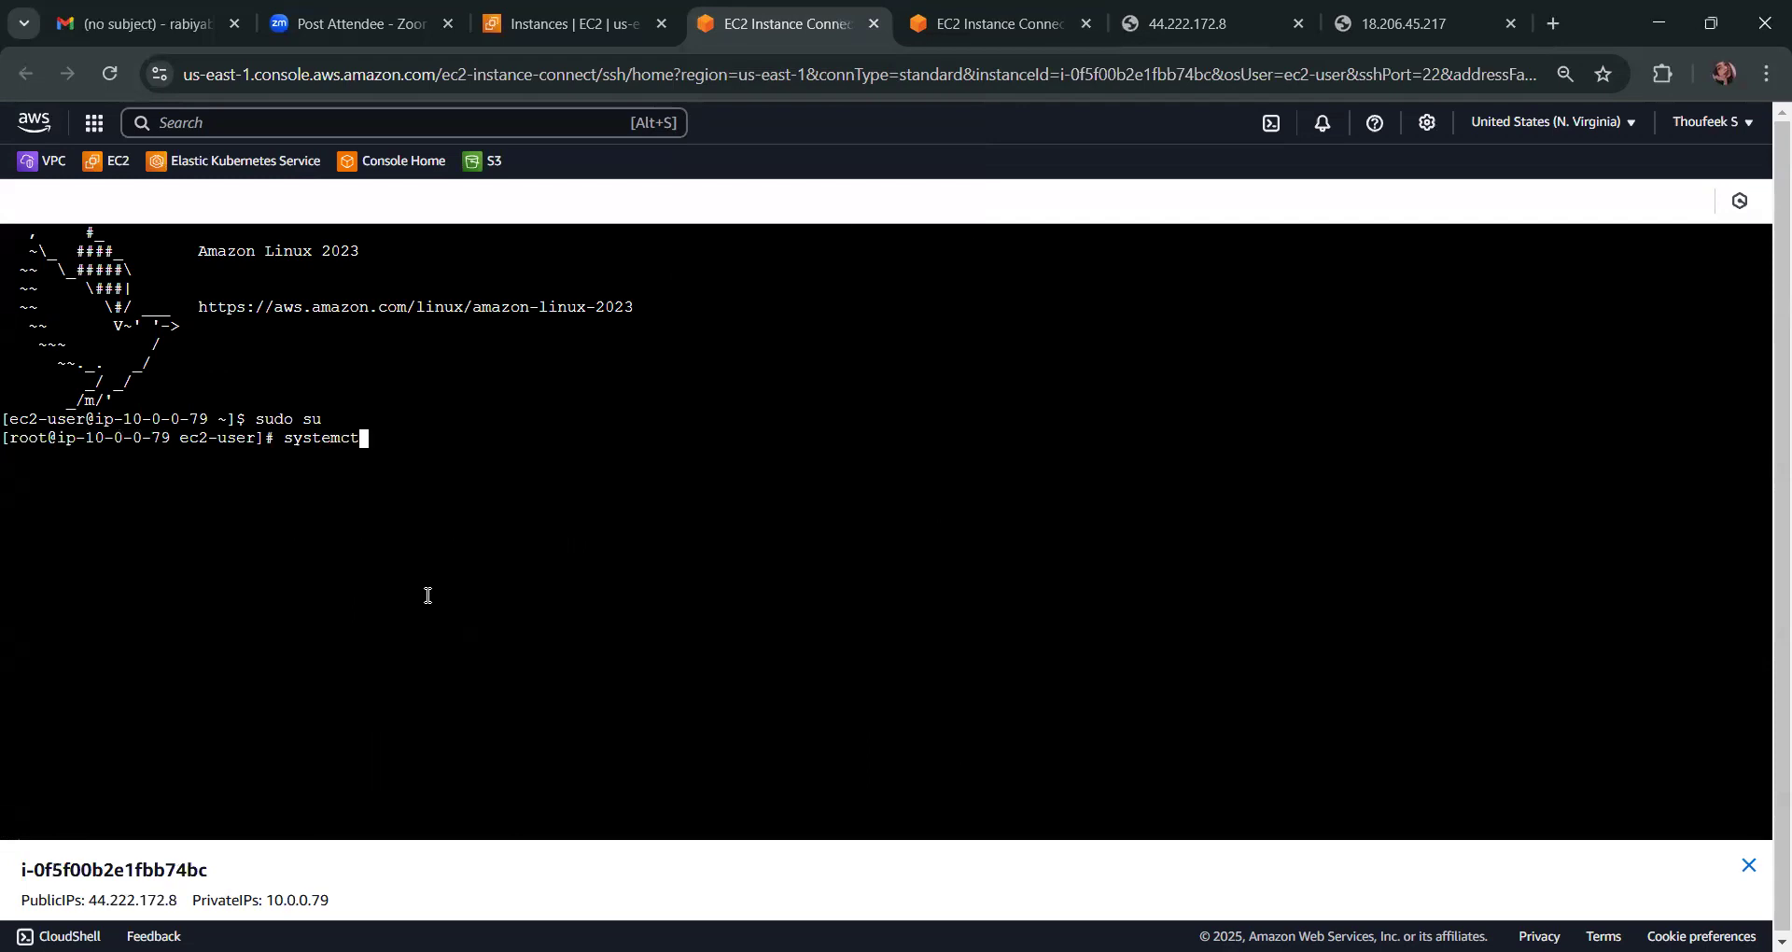
text(l)
text( stat)
text(us j)
key(BackSpace)
text(httpd)
key(Return)
Start the web service on the 44.222.172.8 instance with systemctl start httpd.
key(Up)
key(Left)
key(Left)
key(Left)
key(Left)
key(Left)
key(Left)
key(Left)
key(Right)
key(BackSpace)
key(BackSpace)
key(BackSpace)
text(rt)
key(Return)
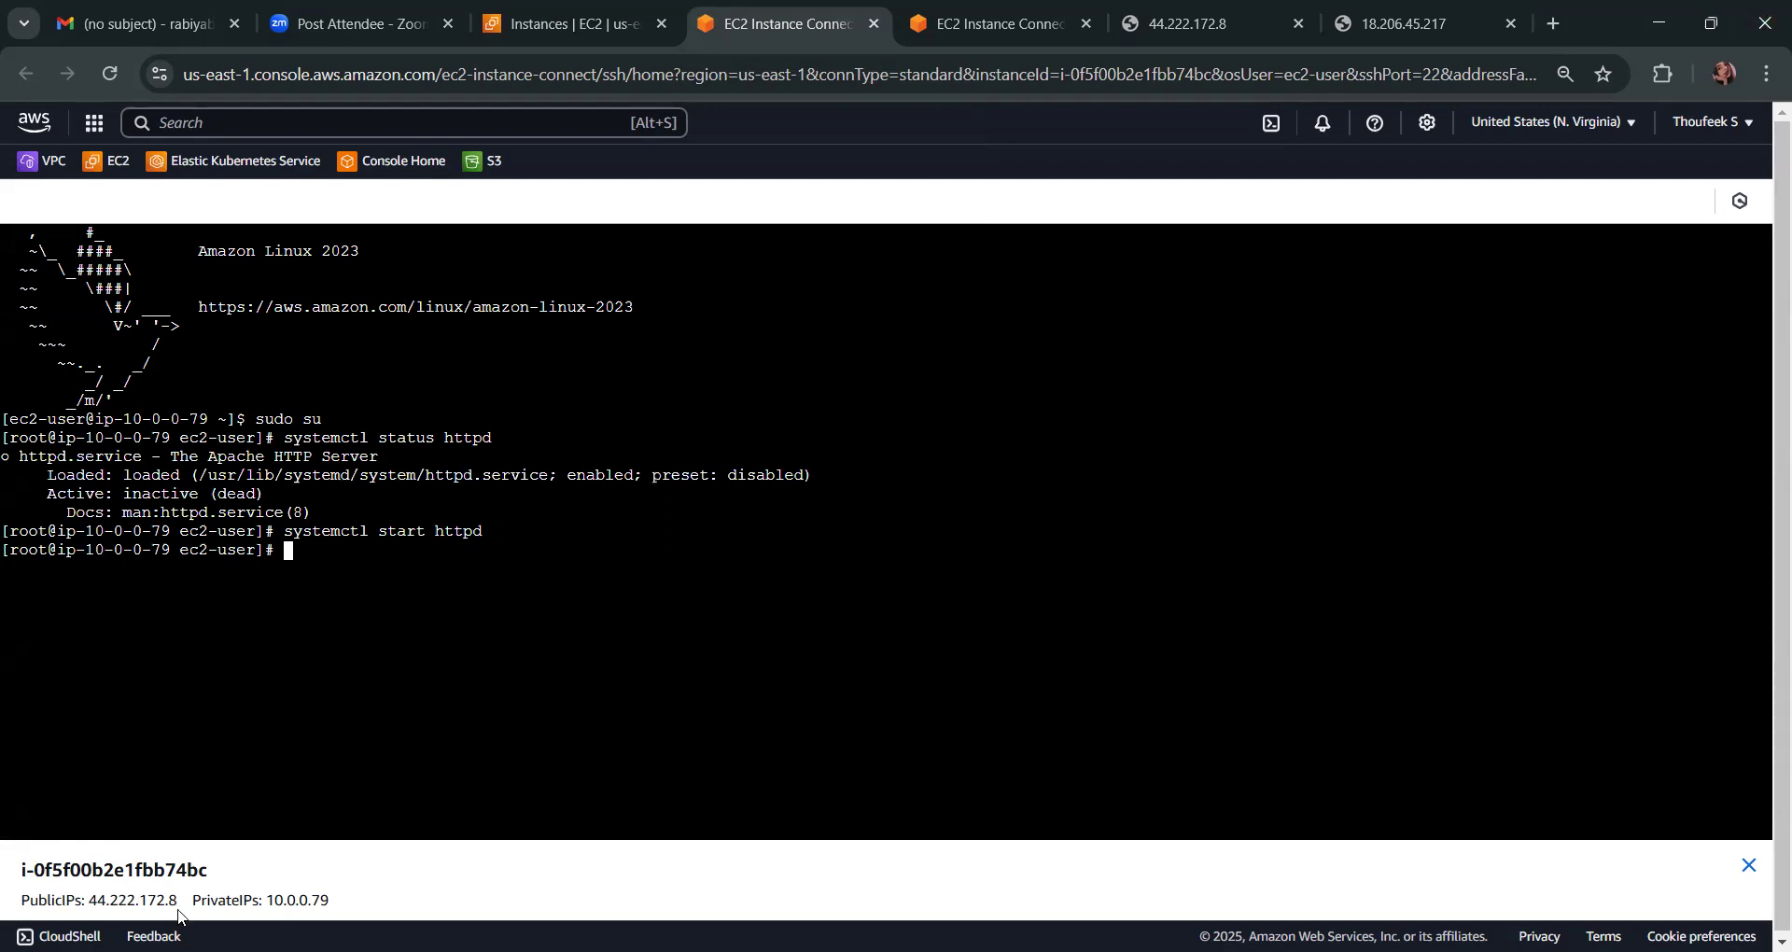
Check the instance's public IP address and reload the page at 44.222.172.8.
drag(182, 899, 89, 900)
click(1204, 24)
click(102, 74)
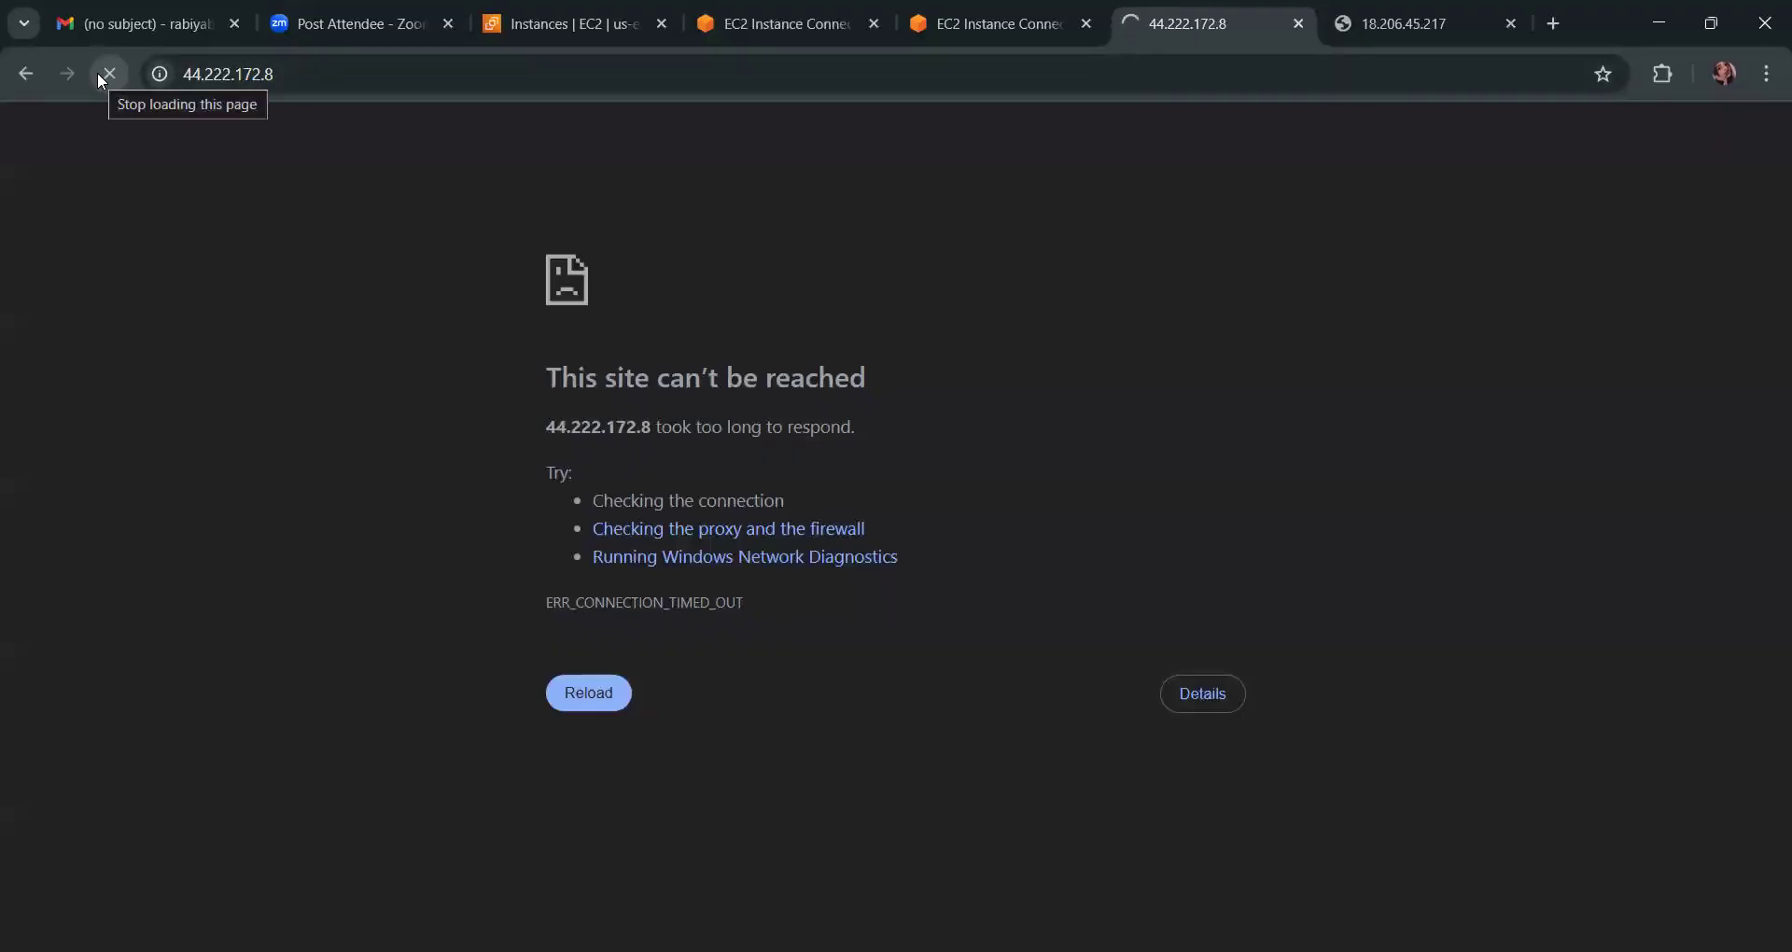
Reload the page at 18.206.45.217 and check whether either server page loads.
click(1461, 20)
click(102, 75)
click(107, 74)
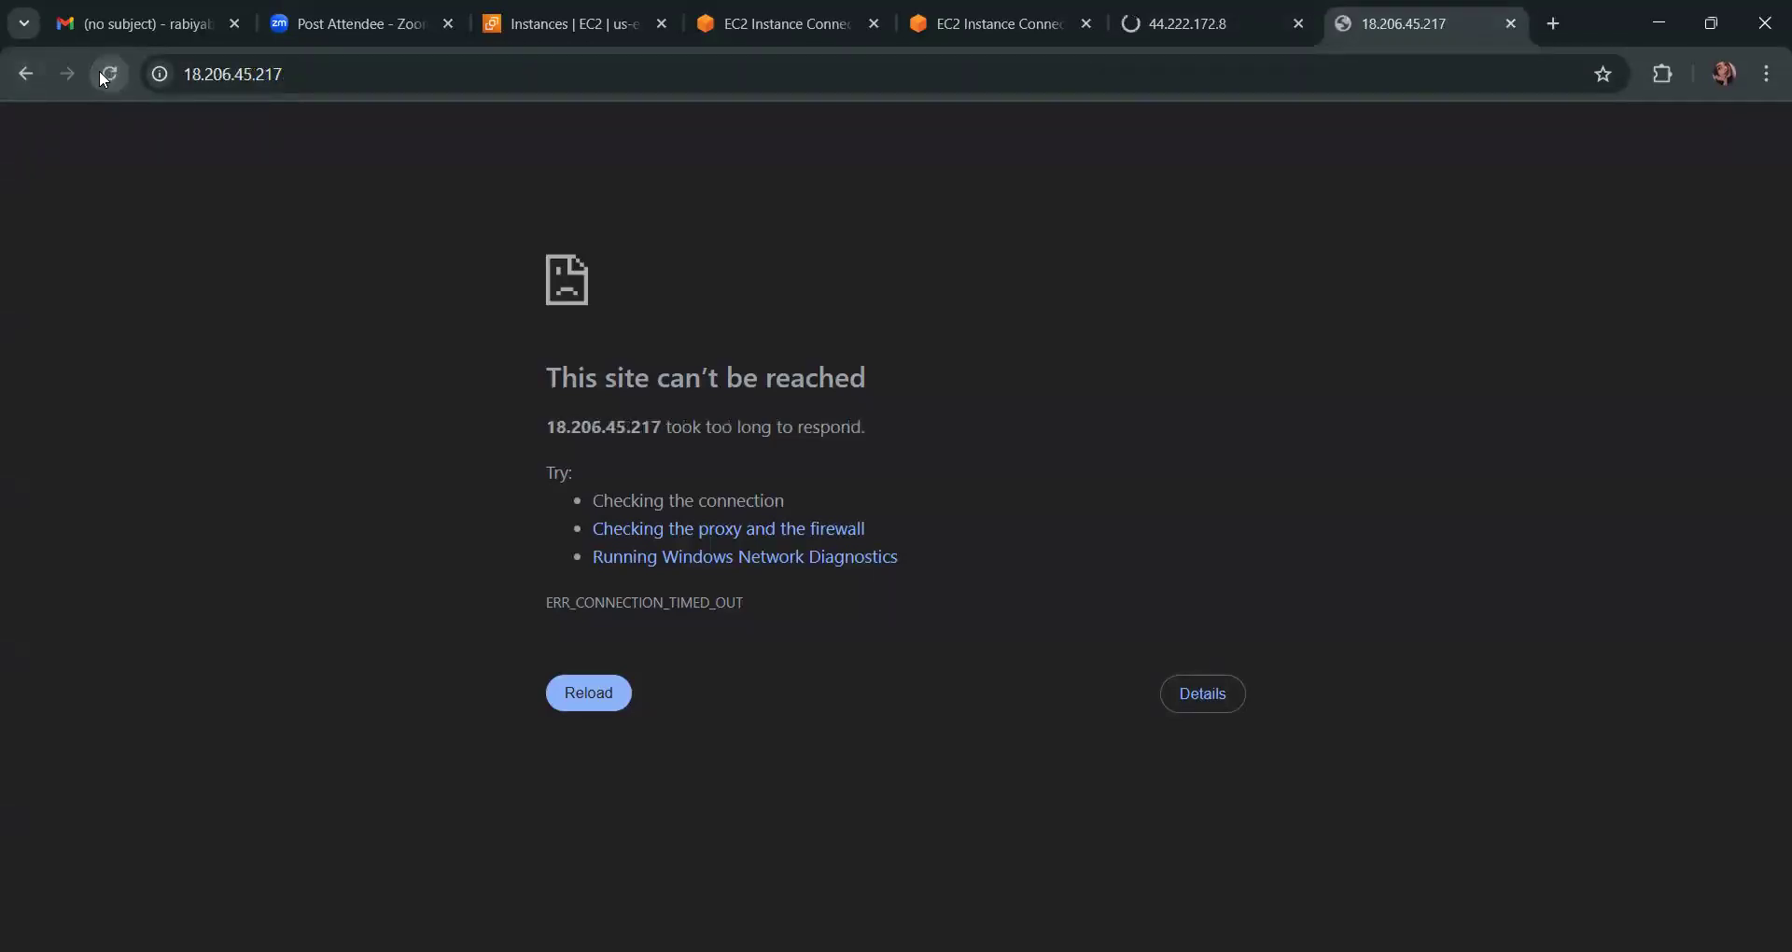
click(105, 75)
click(1247, 21)
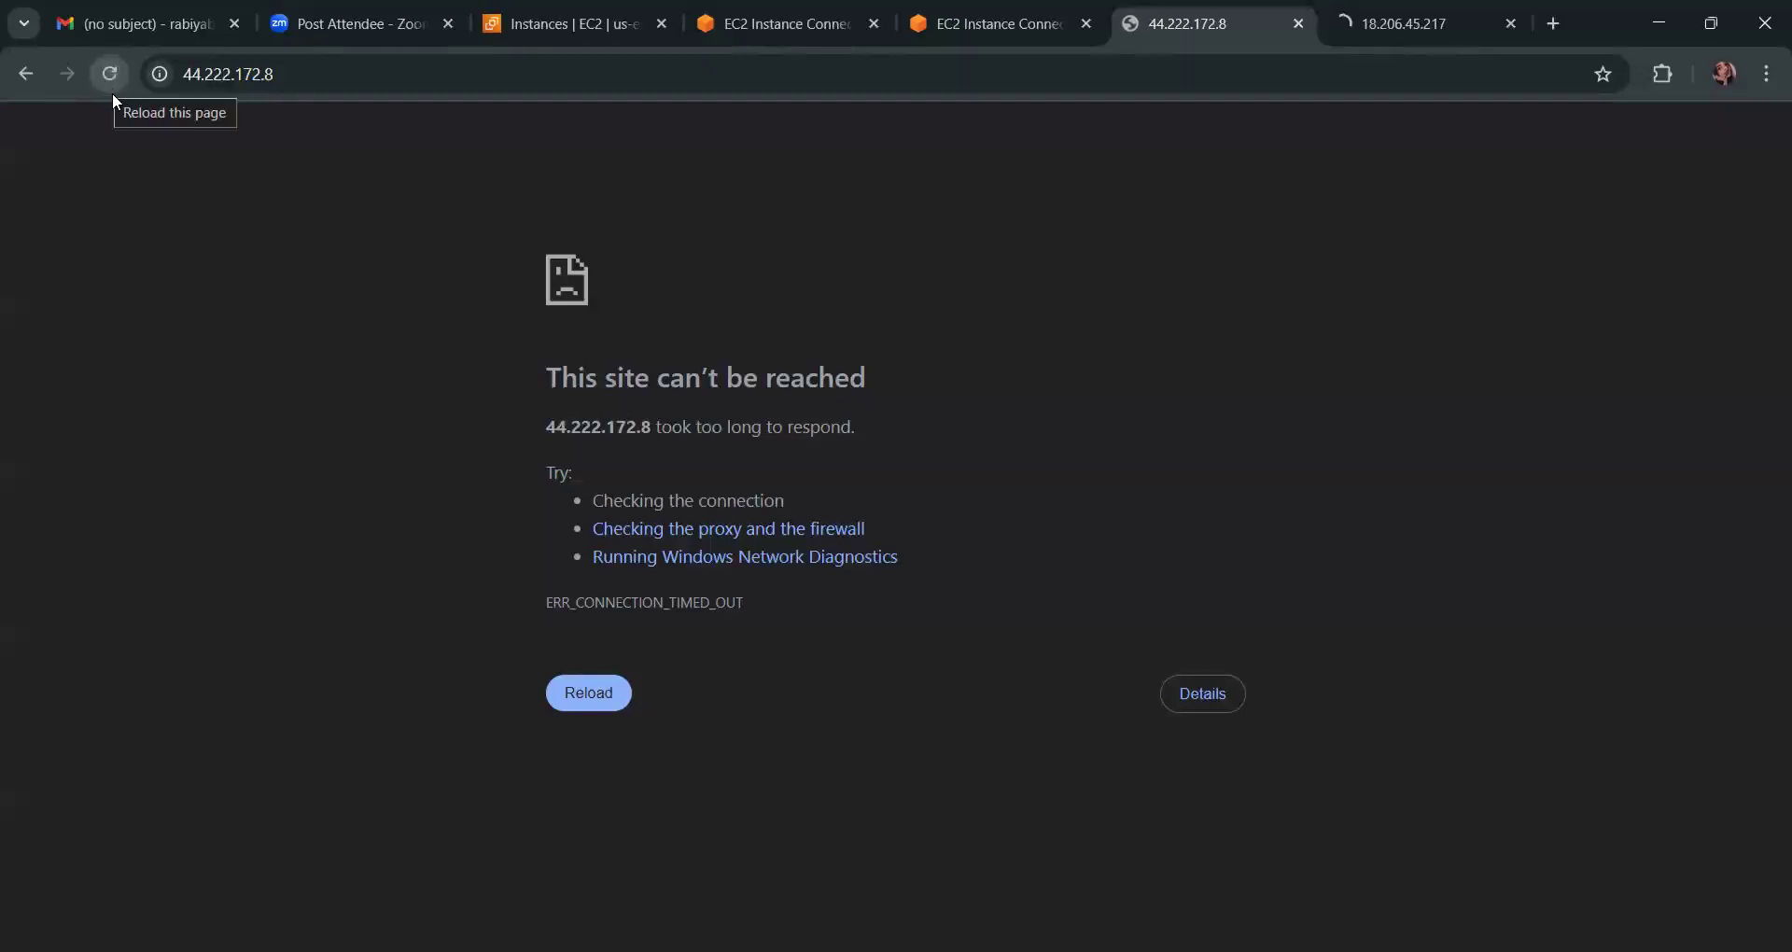
click(1363, 24)
click(1154, 28)
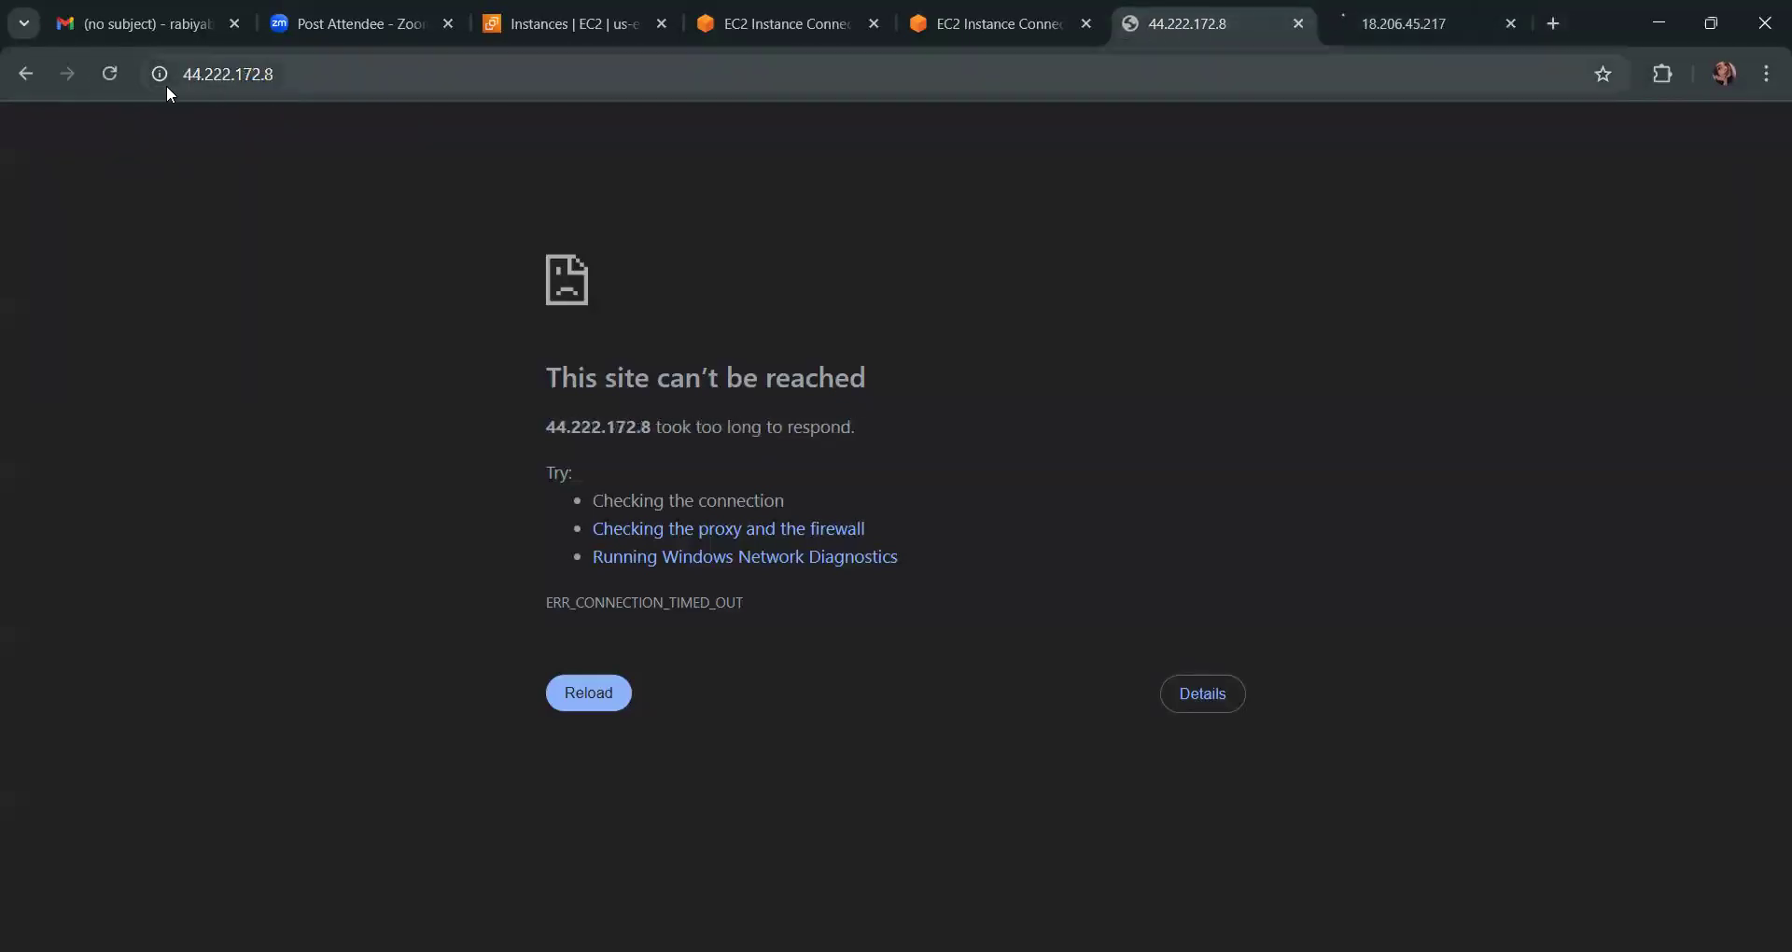
Return to the 44.222.172.8 instance's terminal and rerun systemctl status httpd.
click(998, 18)
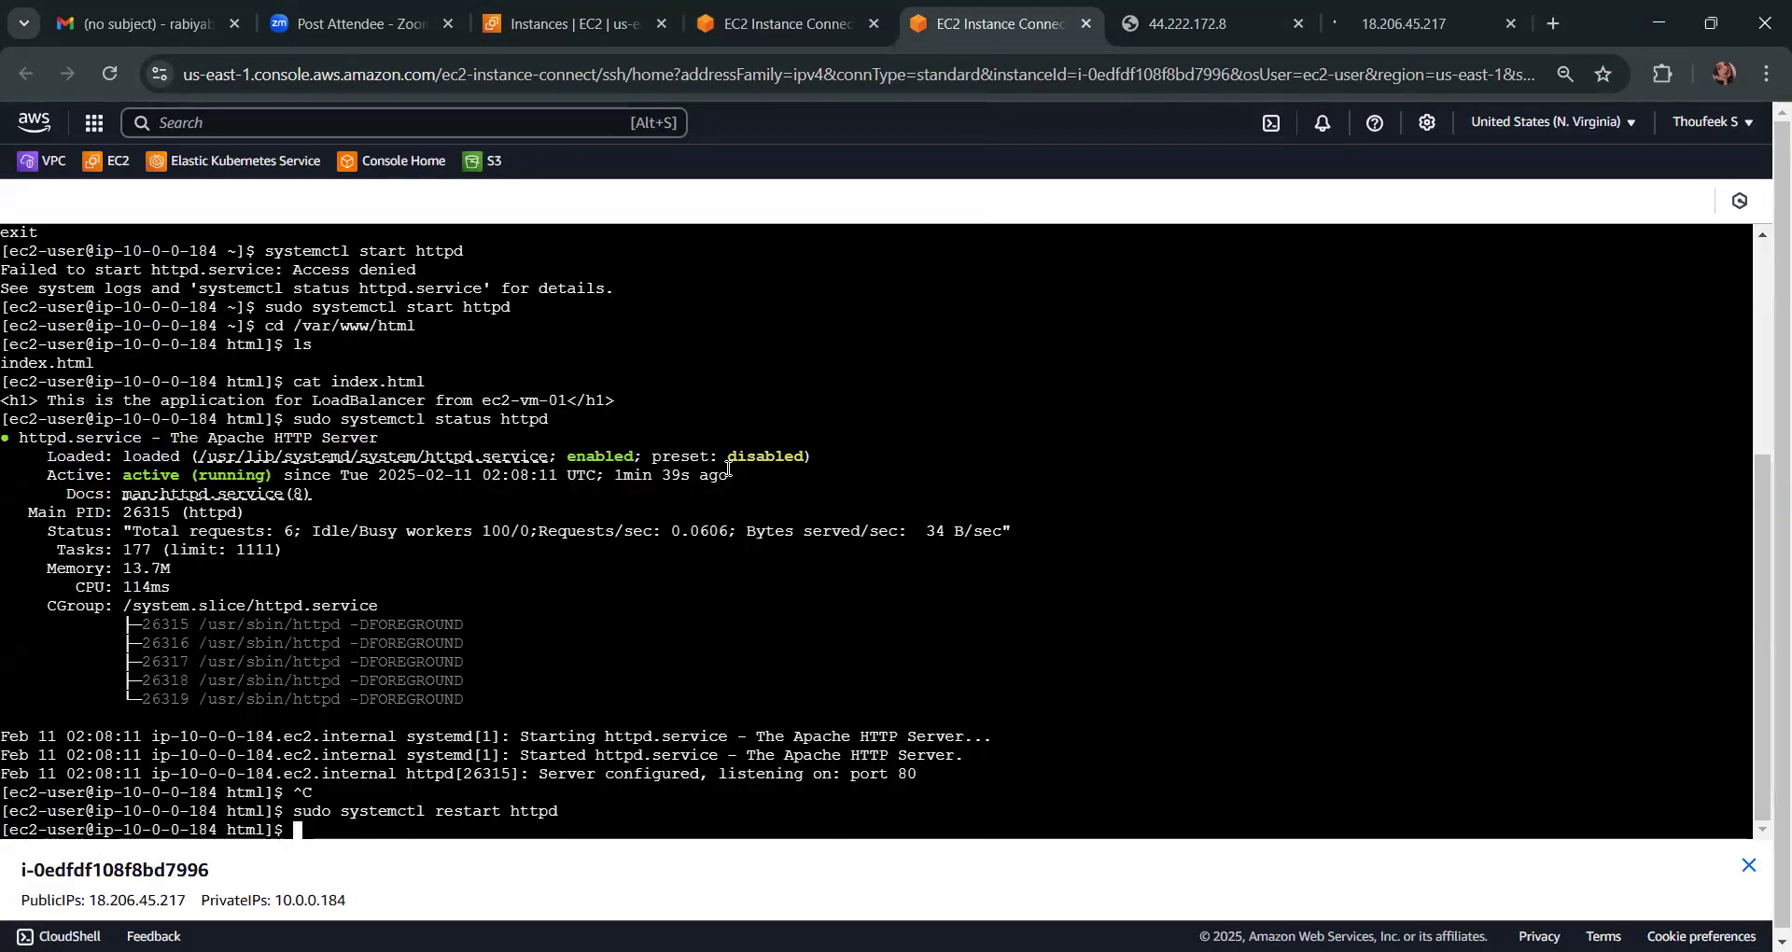
key(ctrl+shift+Tab)
click(743, 418)
key(Up)
key(Up)
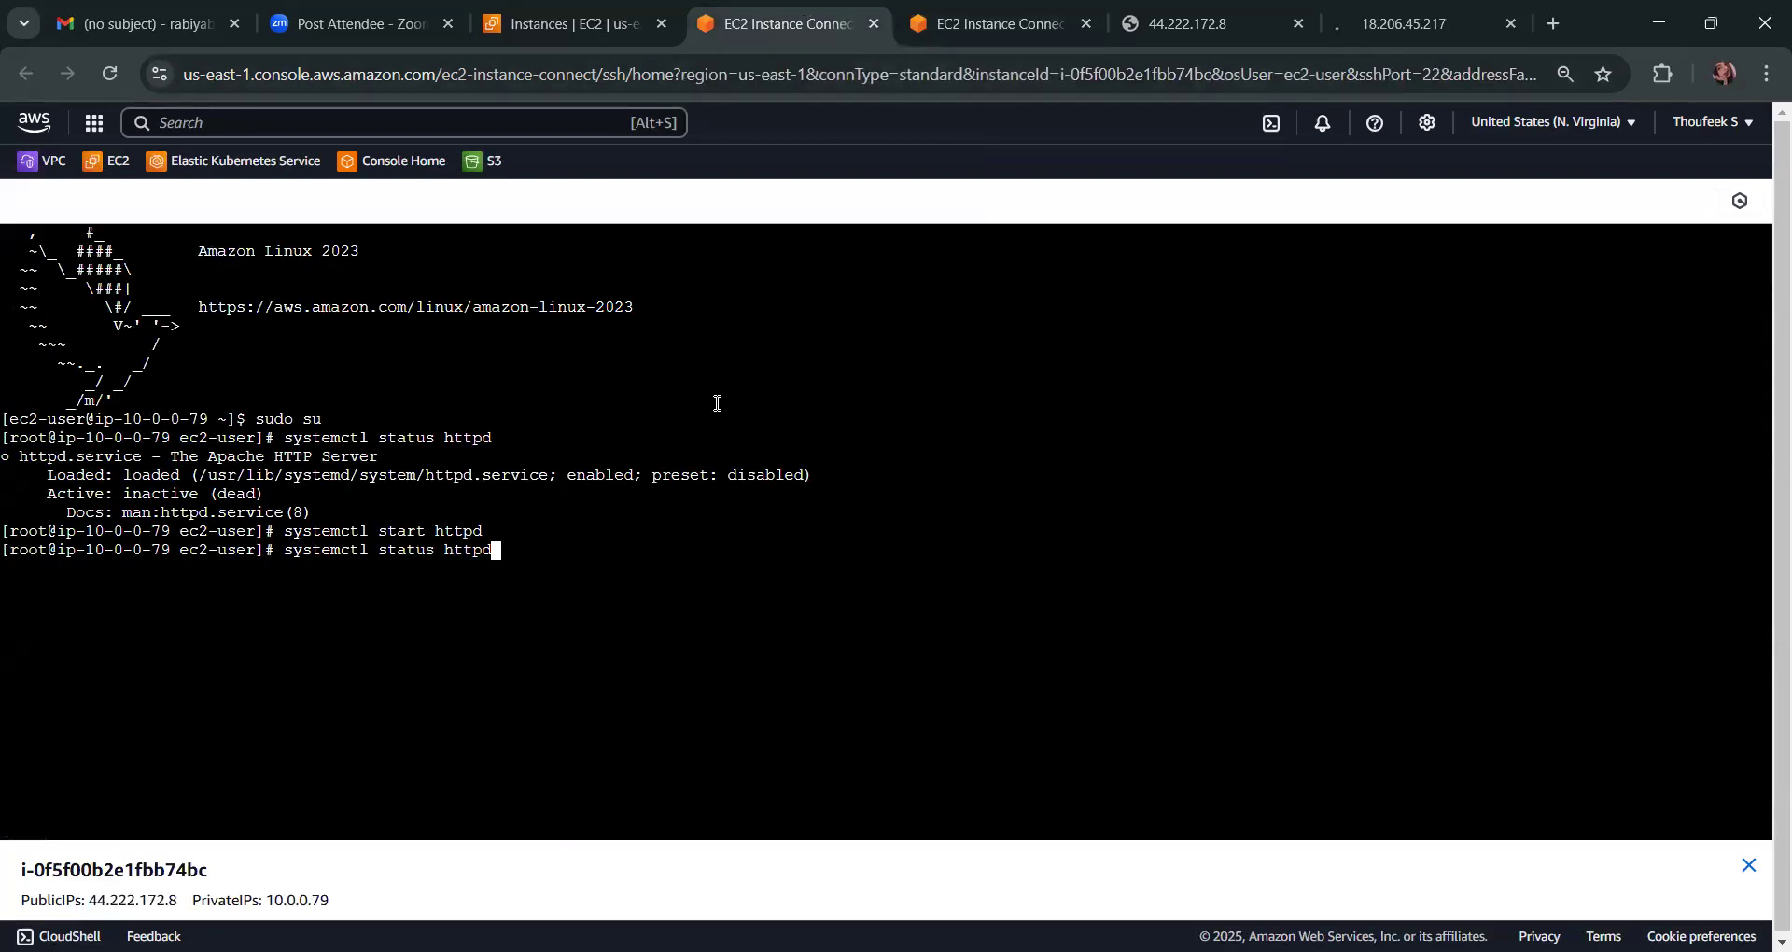
key(Return)
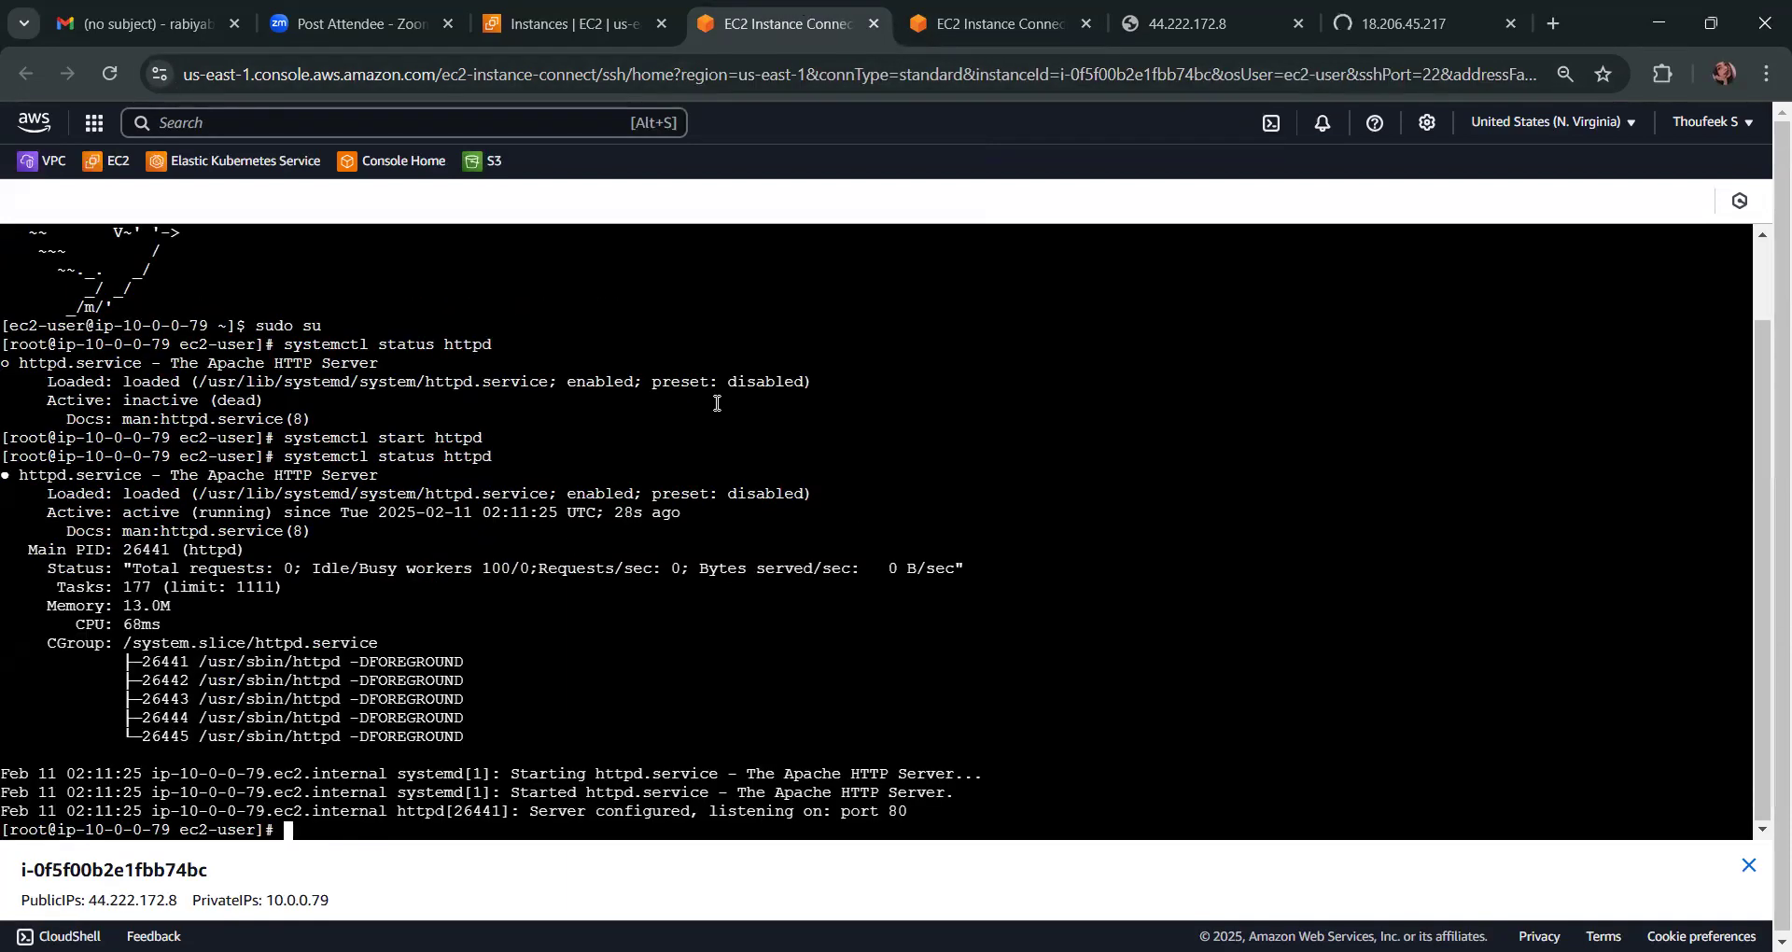
Restart the web service on the 44.222.172.8 instance with systemctl restart httpd.
key(Up)
key(Left)
key(Left)
key(Left)
key(Left)
key(Left)
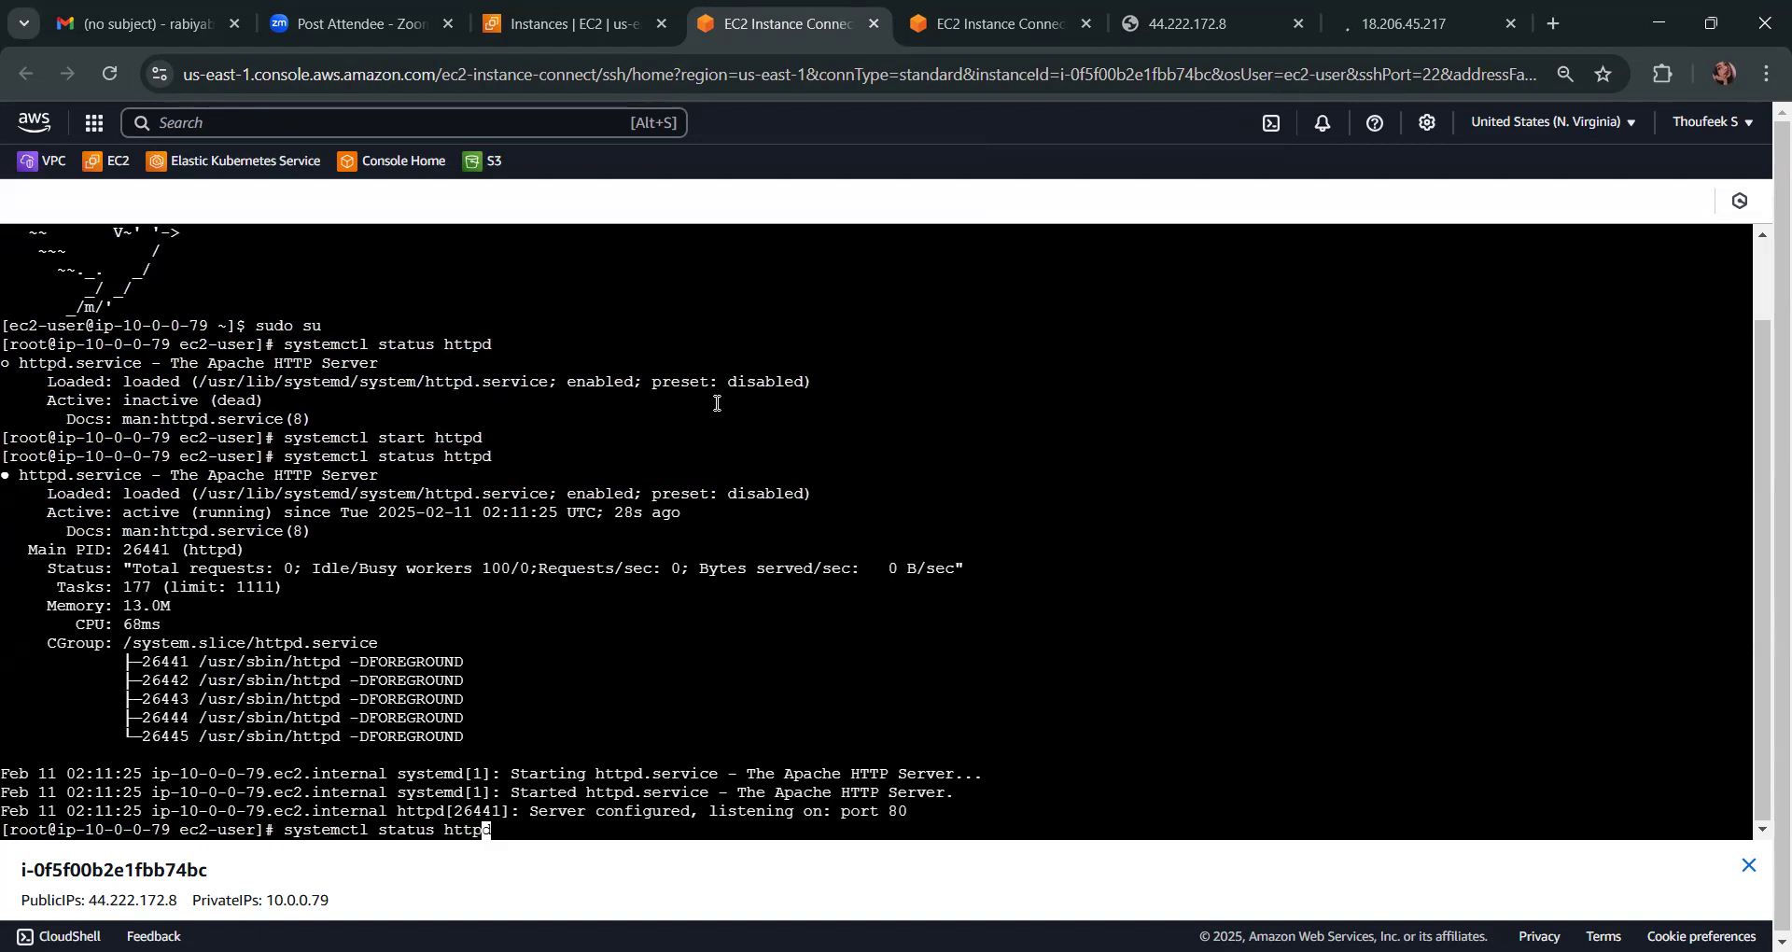
key(Left)
key(Right)
key(Right)
key(Right)
key(Right)
key(Left)
key(Left)
key(Left)
key(Left)
key(BackSpace)
key(BackSpace)
key(BackSpace)
key(BackSpace)
key(BackSpace)
key(BackSpace)
text(restart)
key(Return)
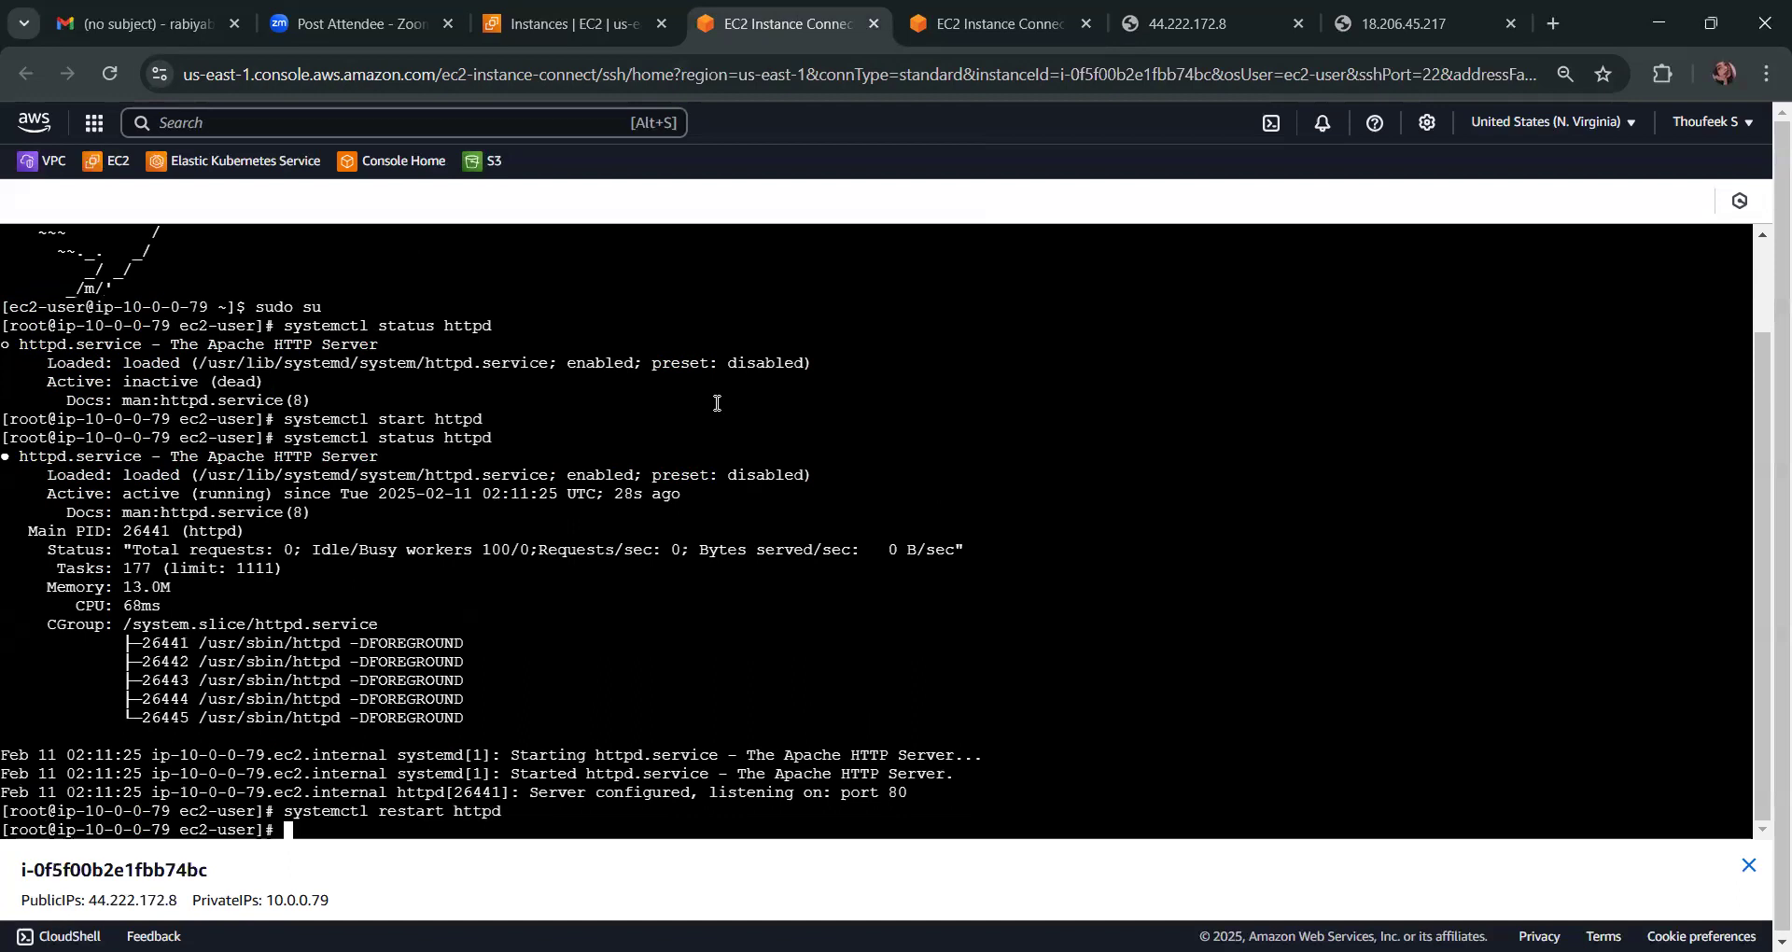
Clear the 44.222.172.8 instance's terminal, rerun systemctl status httpd, and check the service's active state and the public IP.
key(ctrl+l)
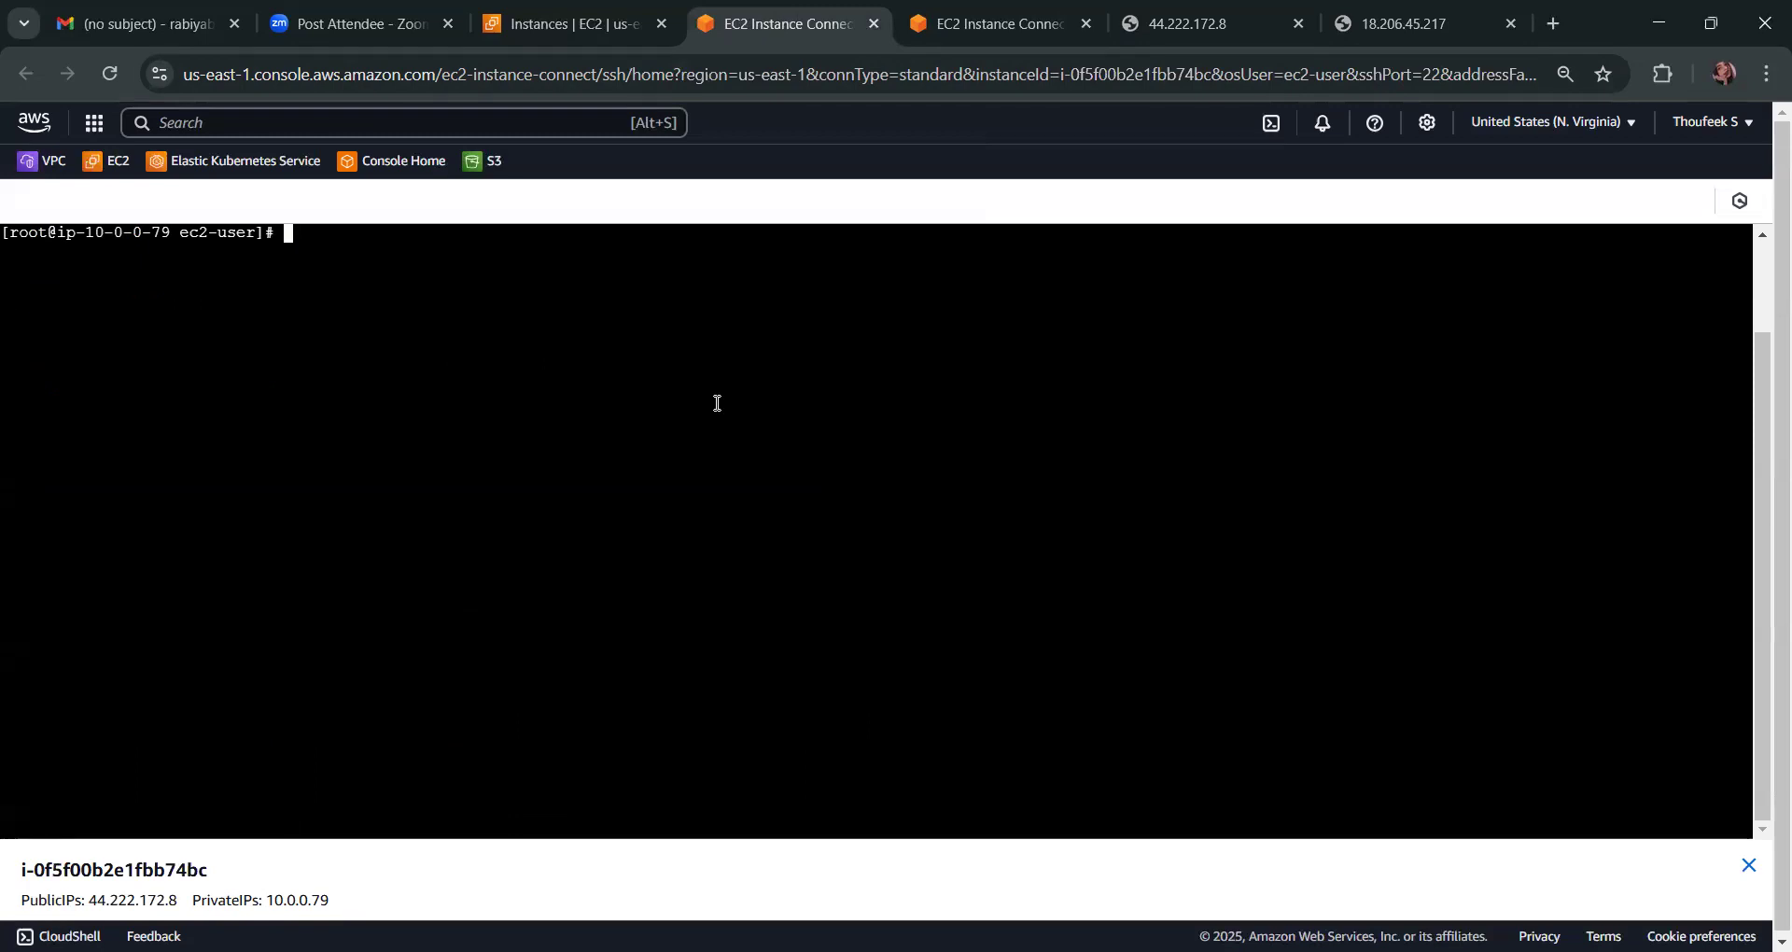
key(Up)
key(Up)
key(Return)
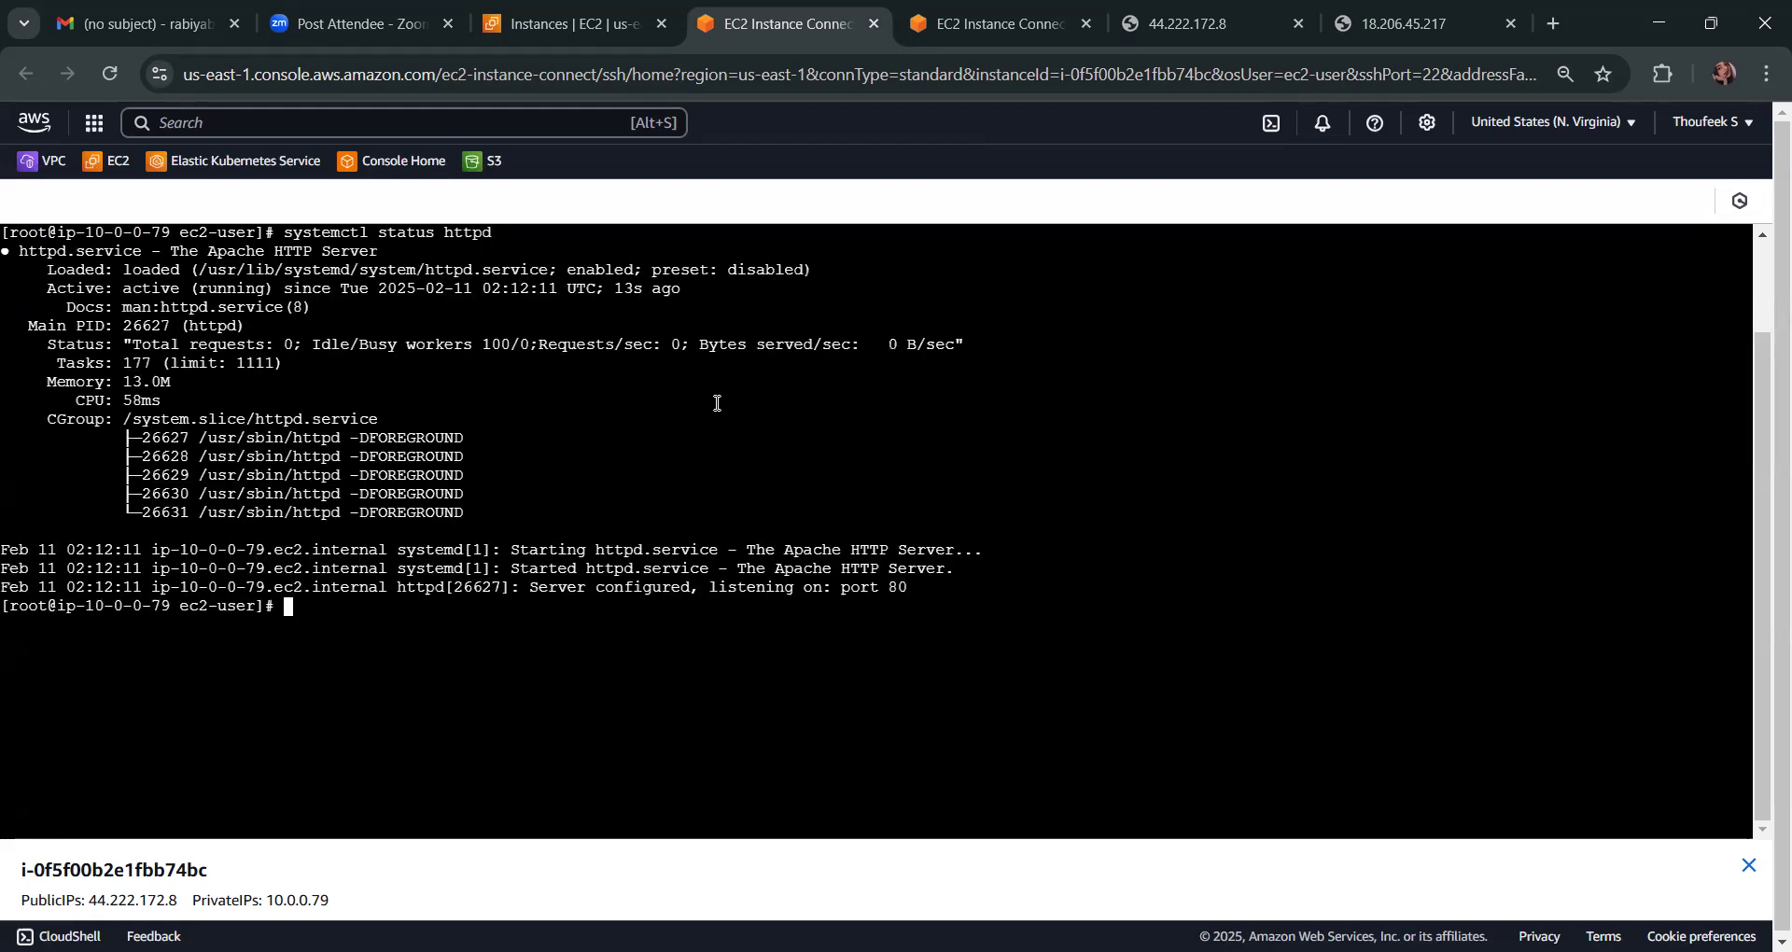
mouse_move(114, 303)
mouse_down()
mouse_move(256, 306)
mouse_move(123, 285)
mouse_up()
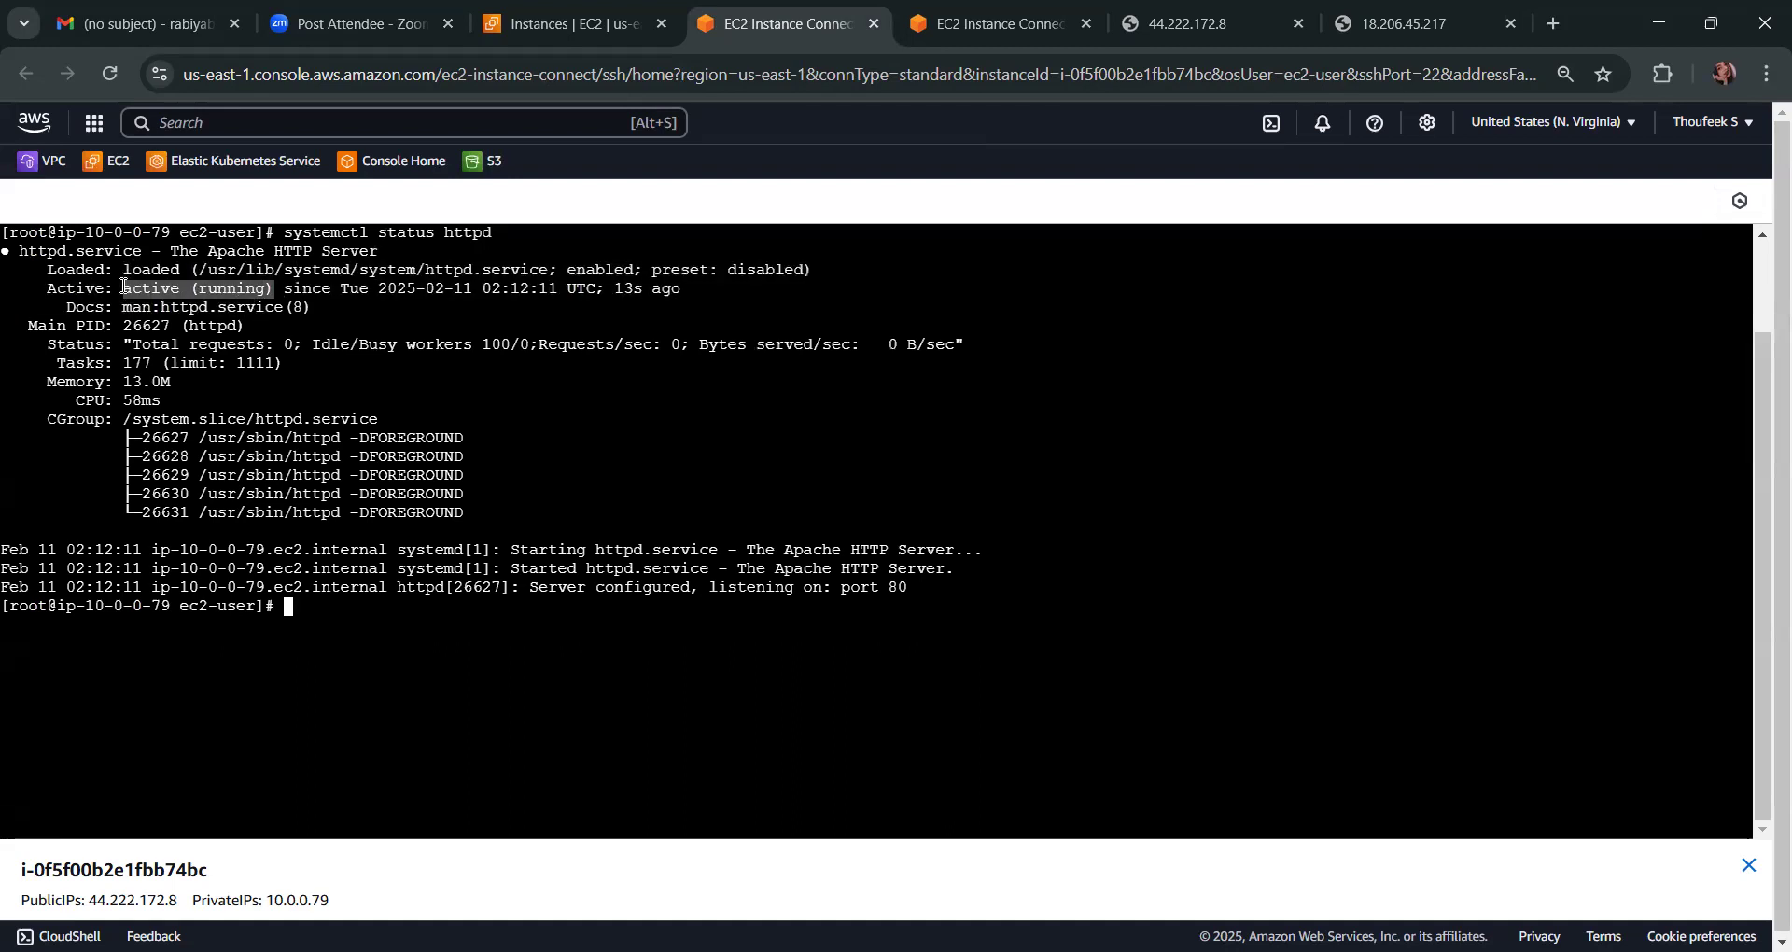
drag(179, 898, 89, 897)
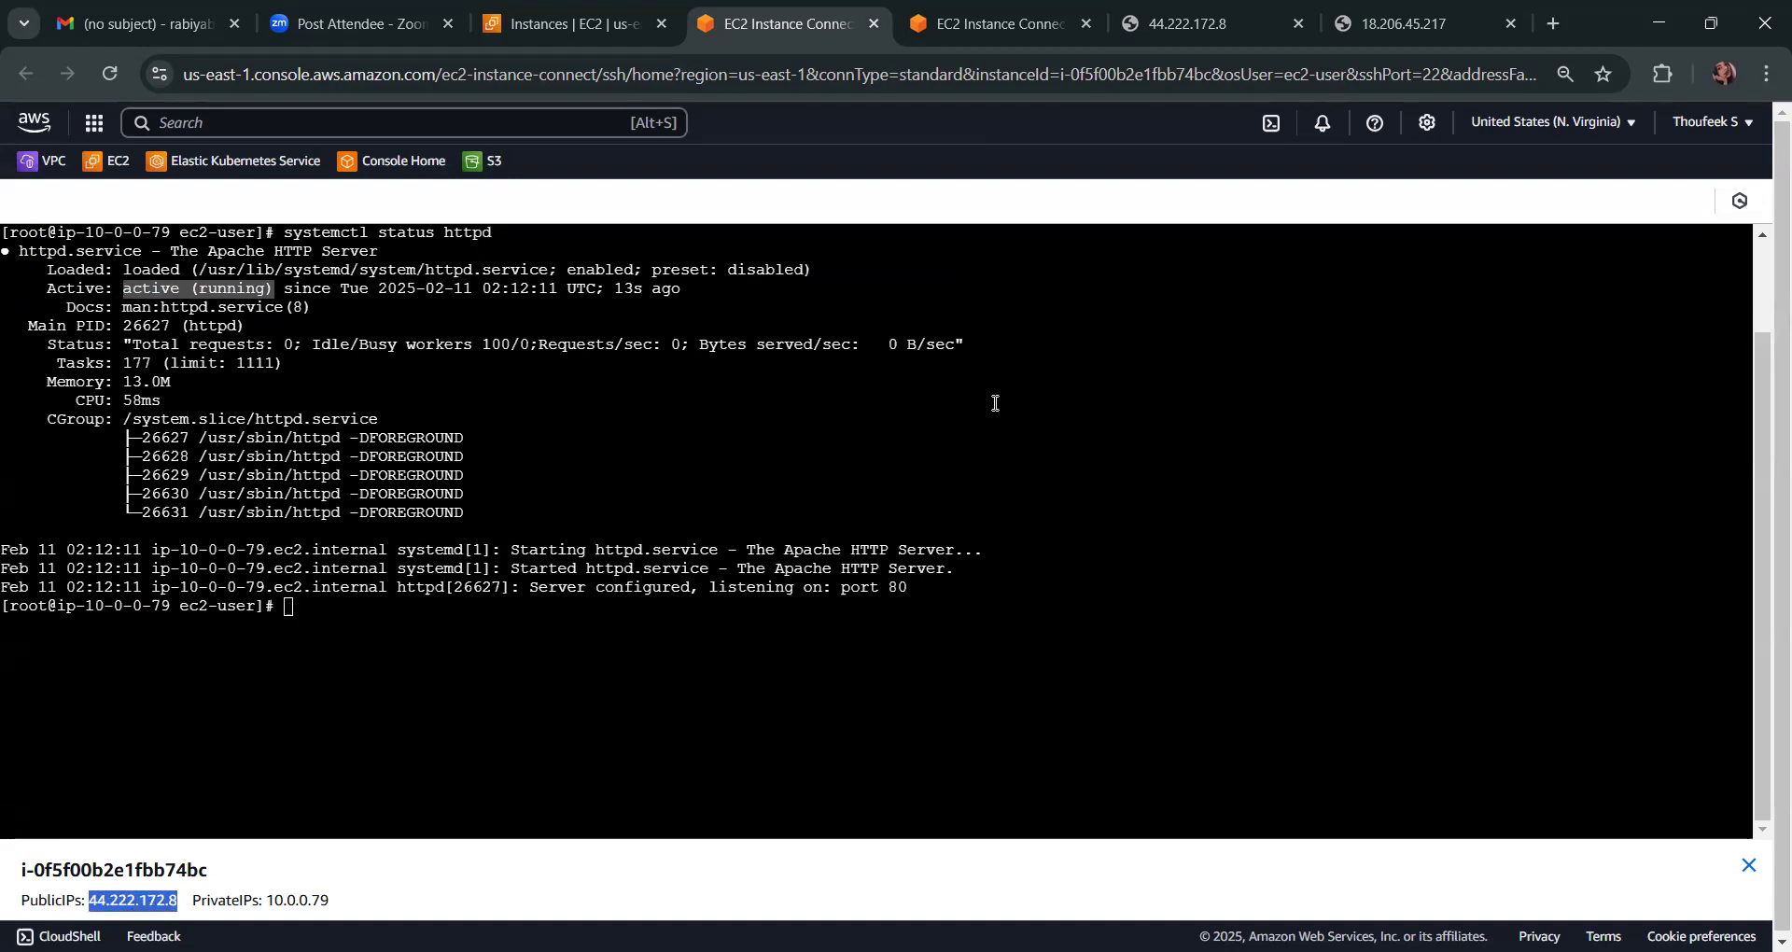
Reload the page at 44.222.172.8 after the httpd restart and check both server pages.
key(ctrl+Tab)
key(ctrl+Tab)
click(115, 67)
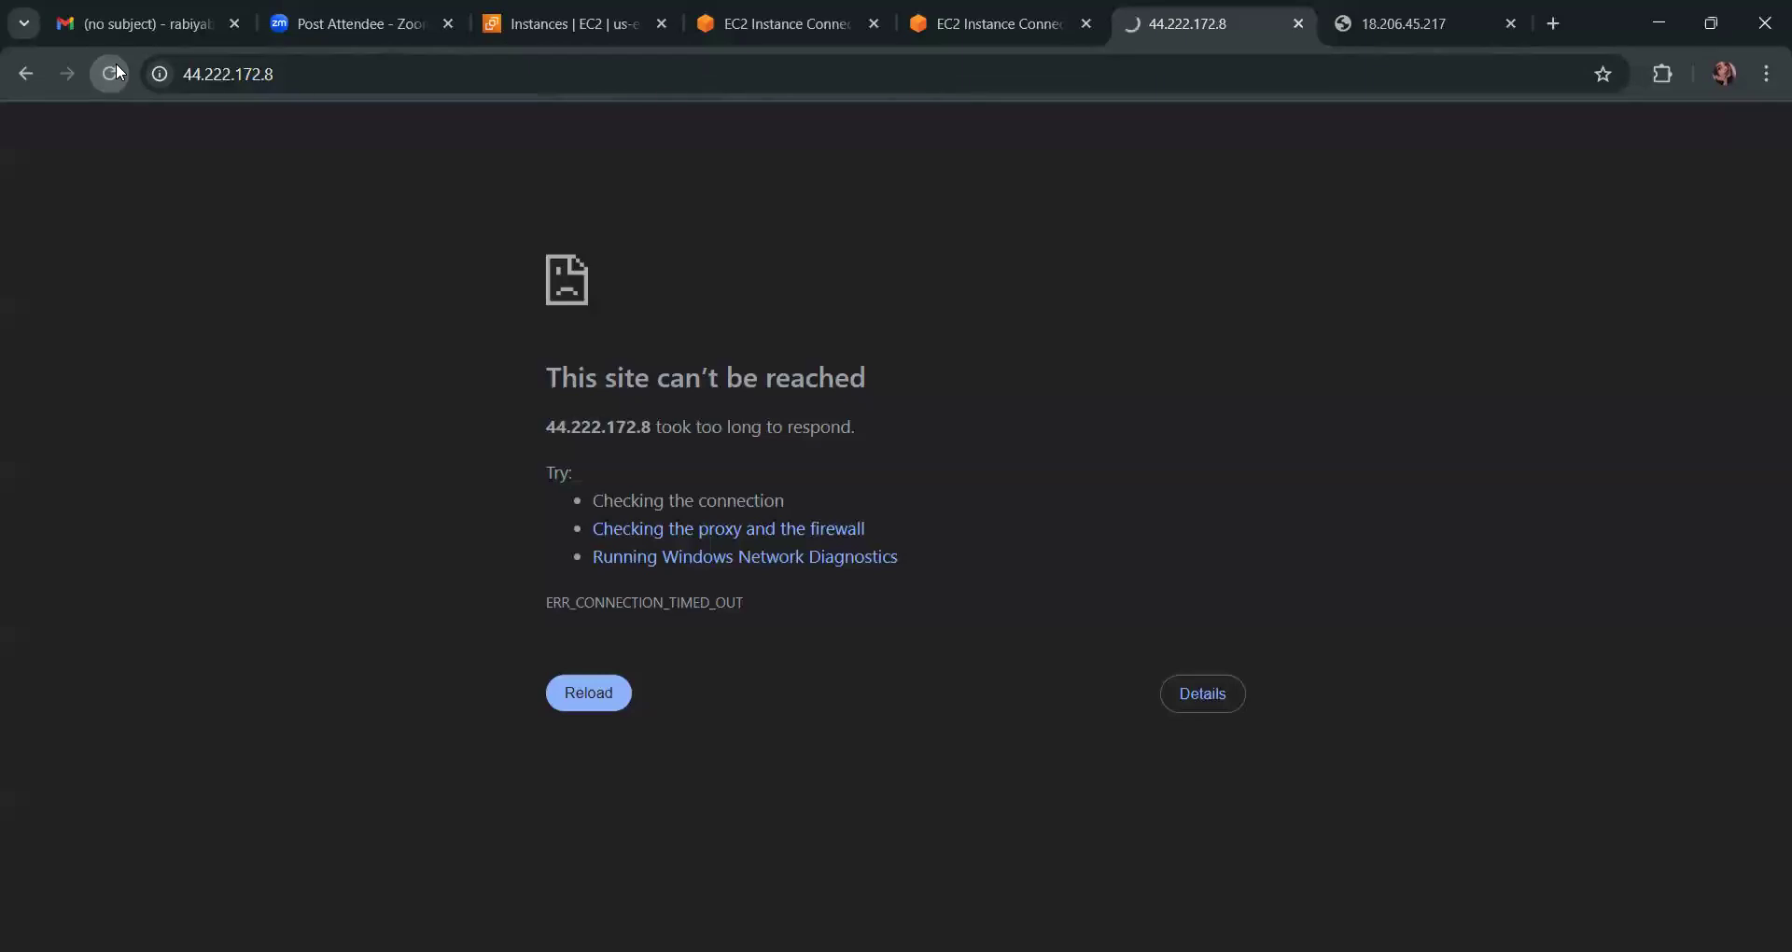
click(1409, 23)
click(1226, 21)
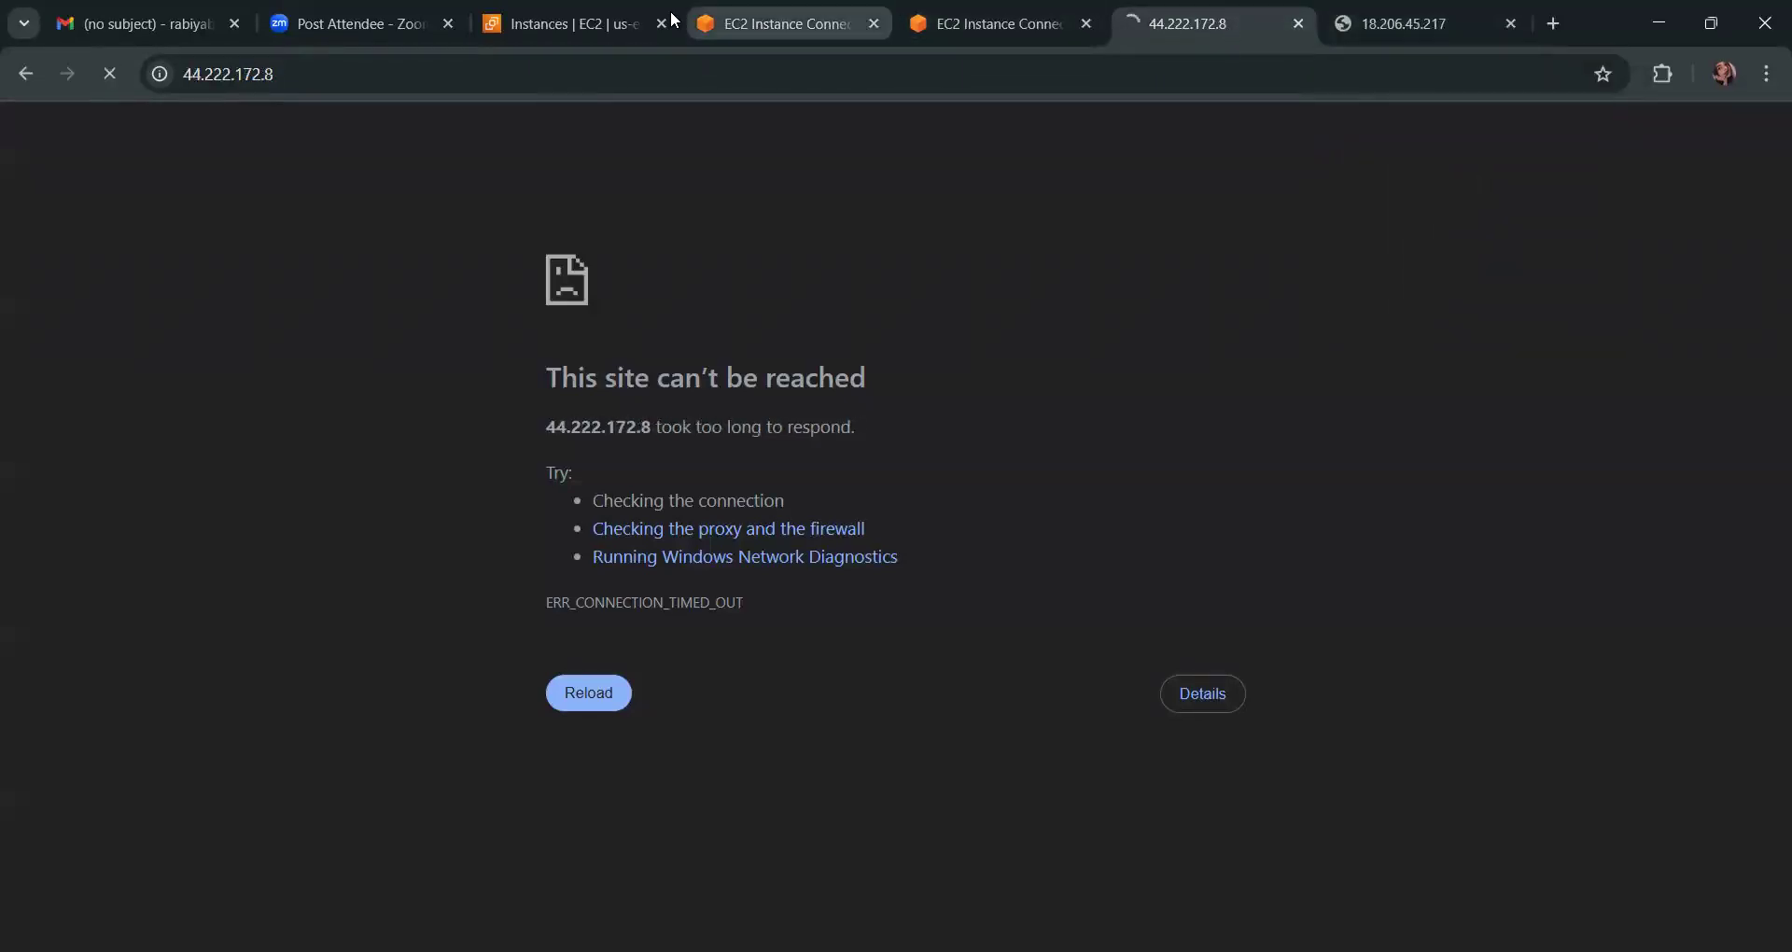
click(821, 23)
click(545, 19)
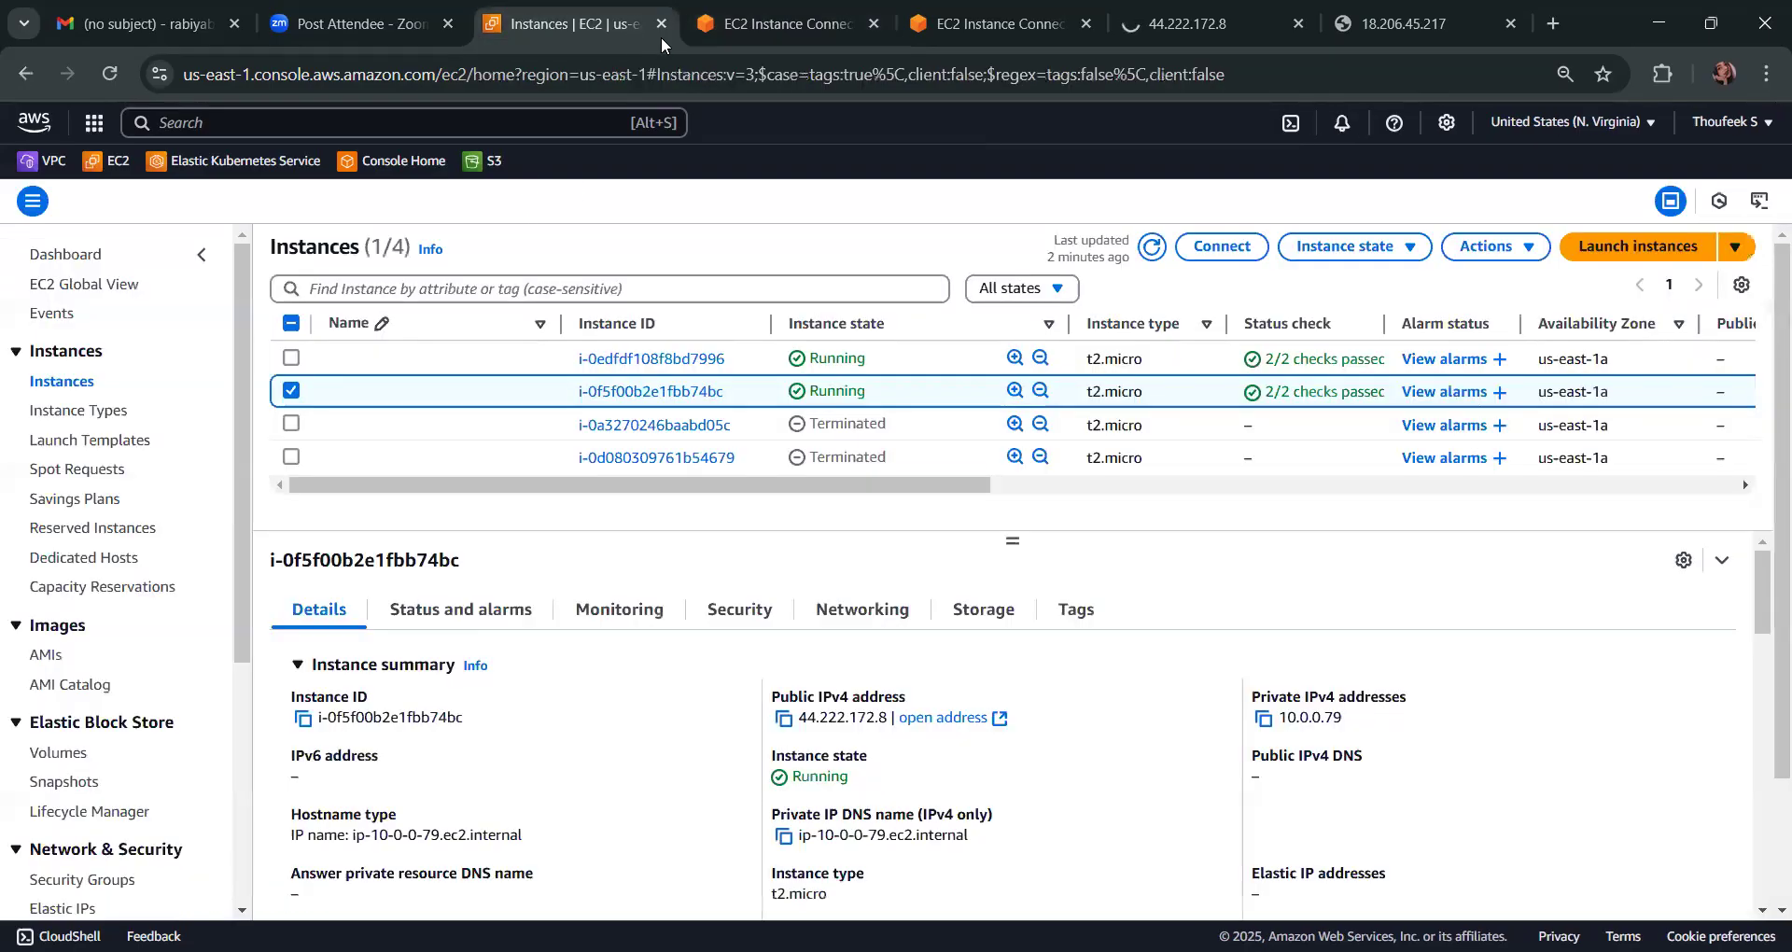
click(291, 358)
click(1348, 247)
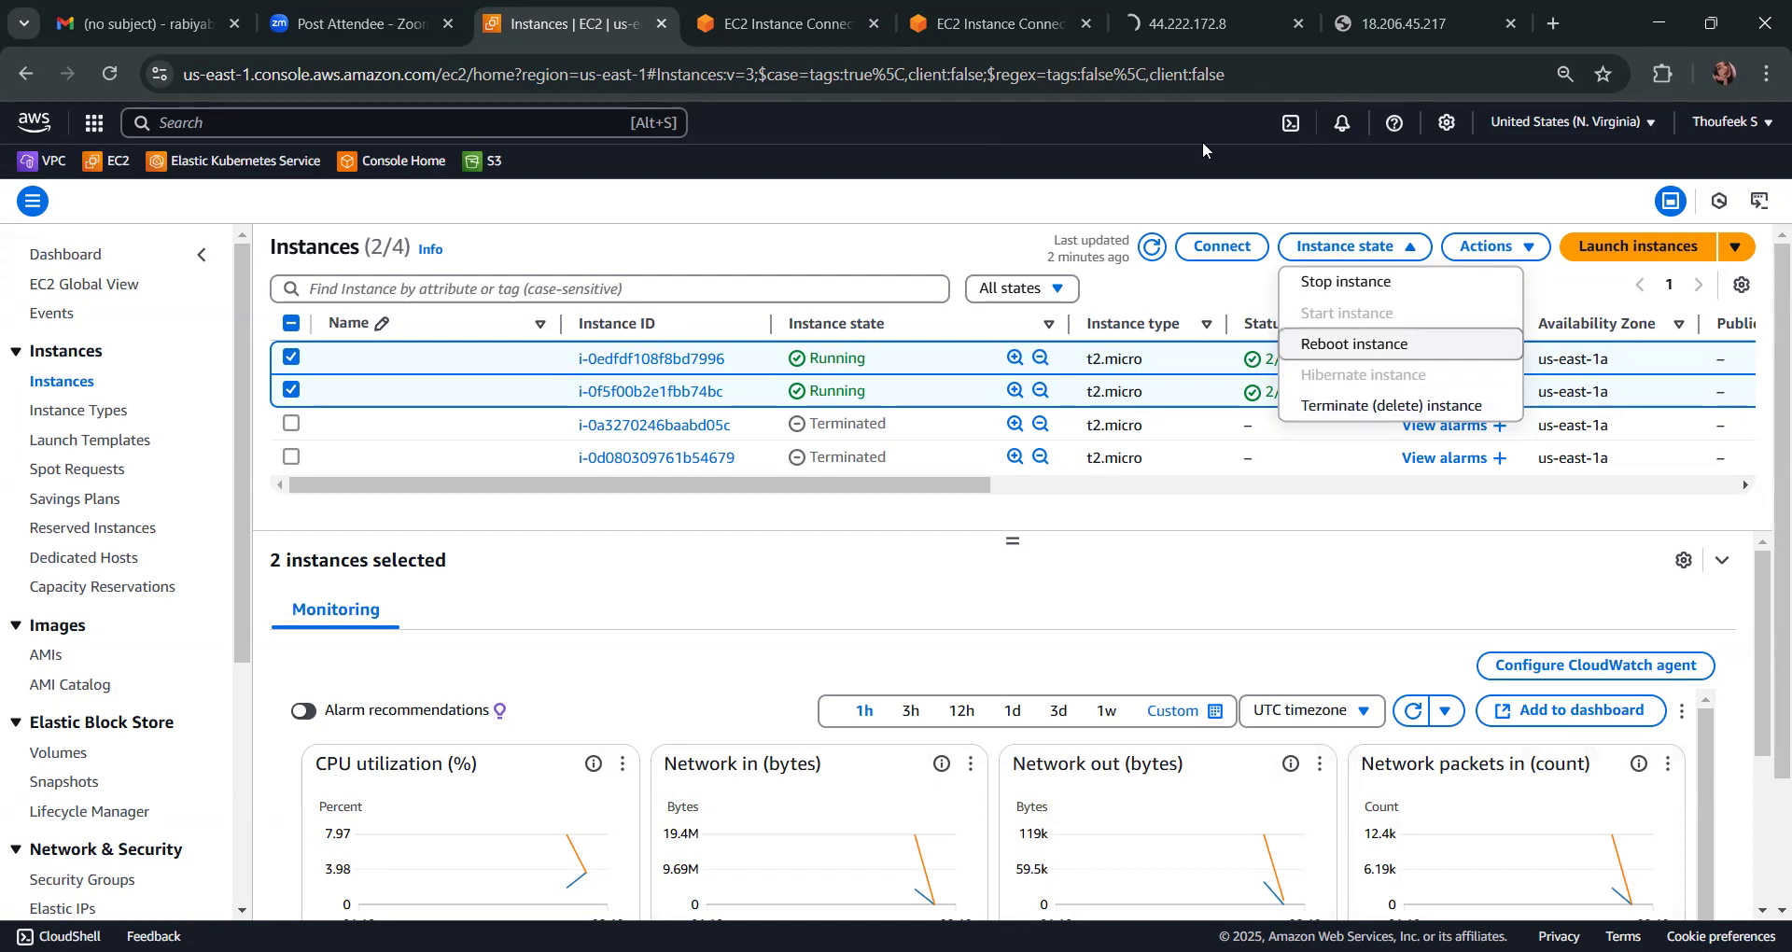
Reload the pages at 18.206.45.217 and 44.222.172.8 to test both servers again.
click(1363, 23)
click(105, 75)
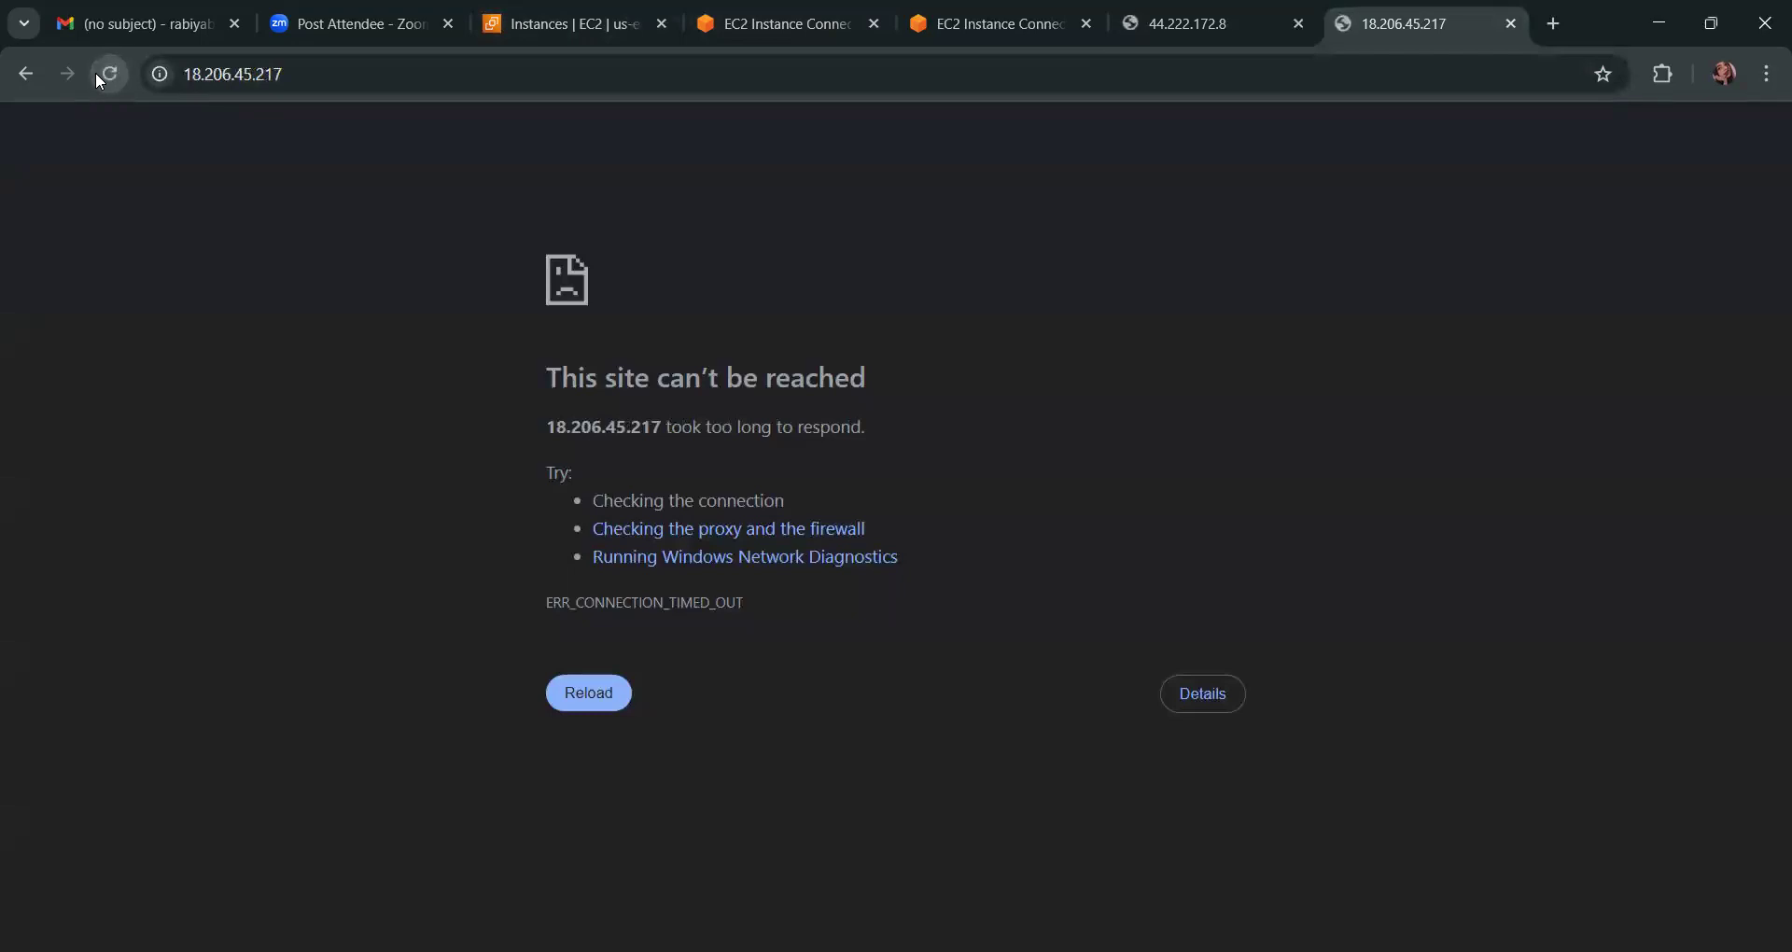
click(1213, 24)
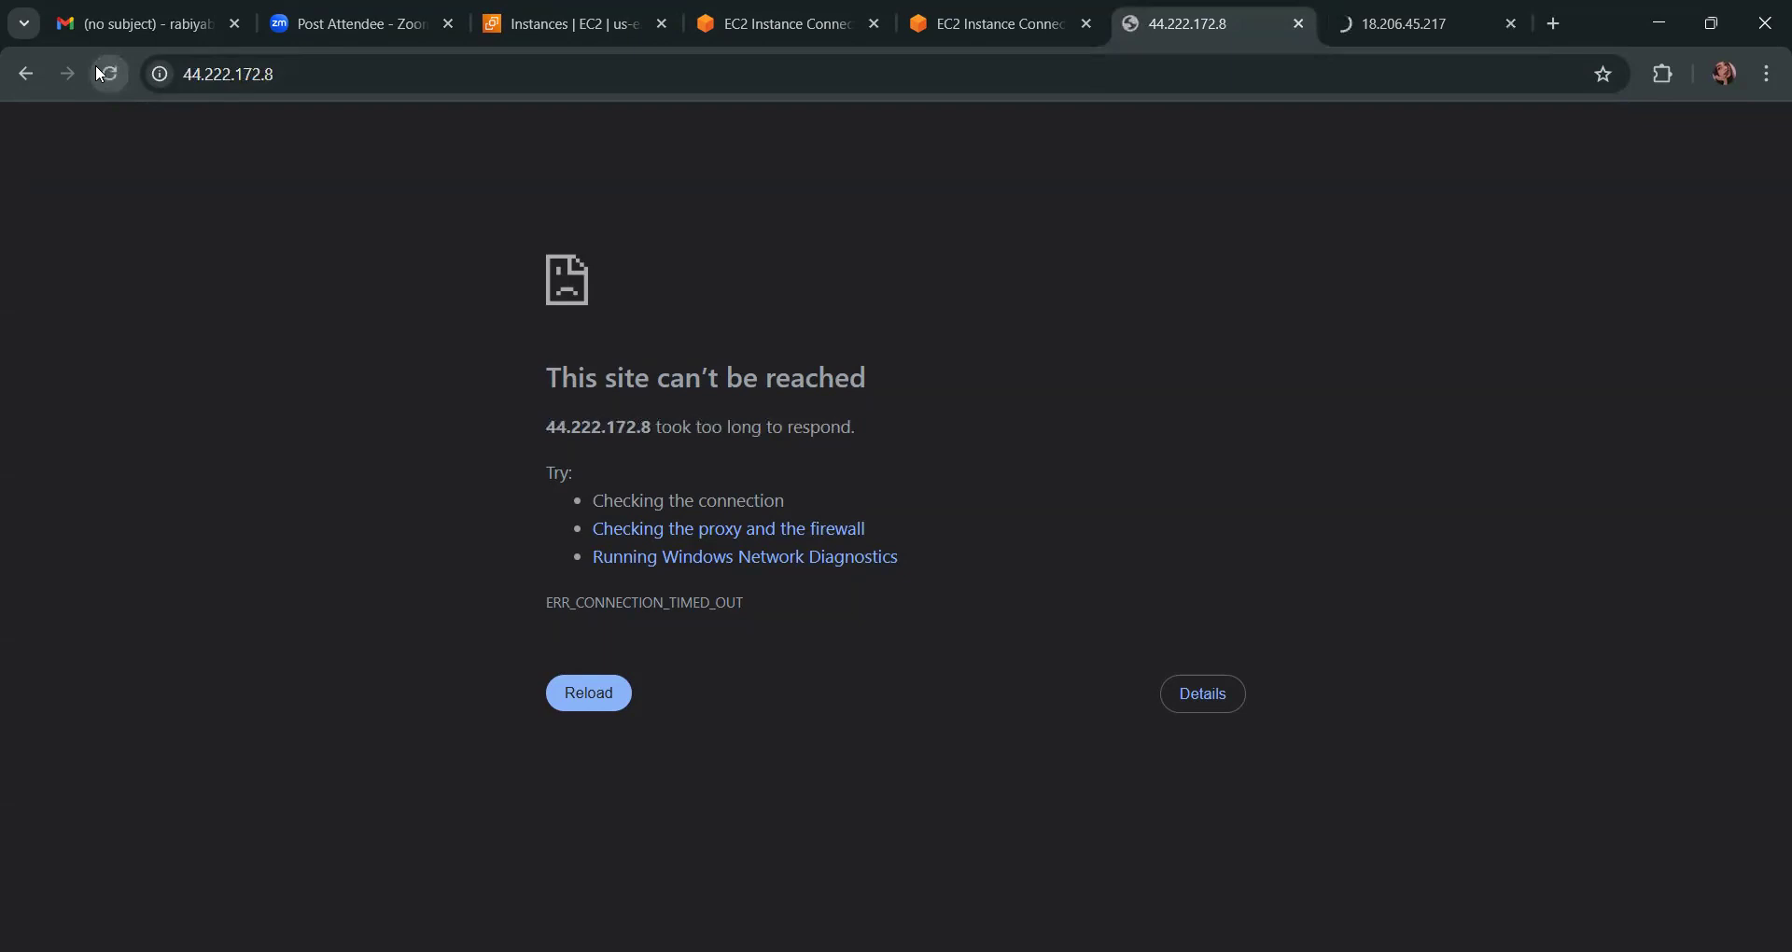
click(1381, 24)
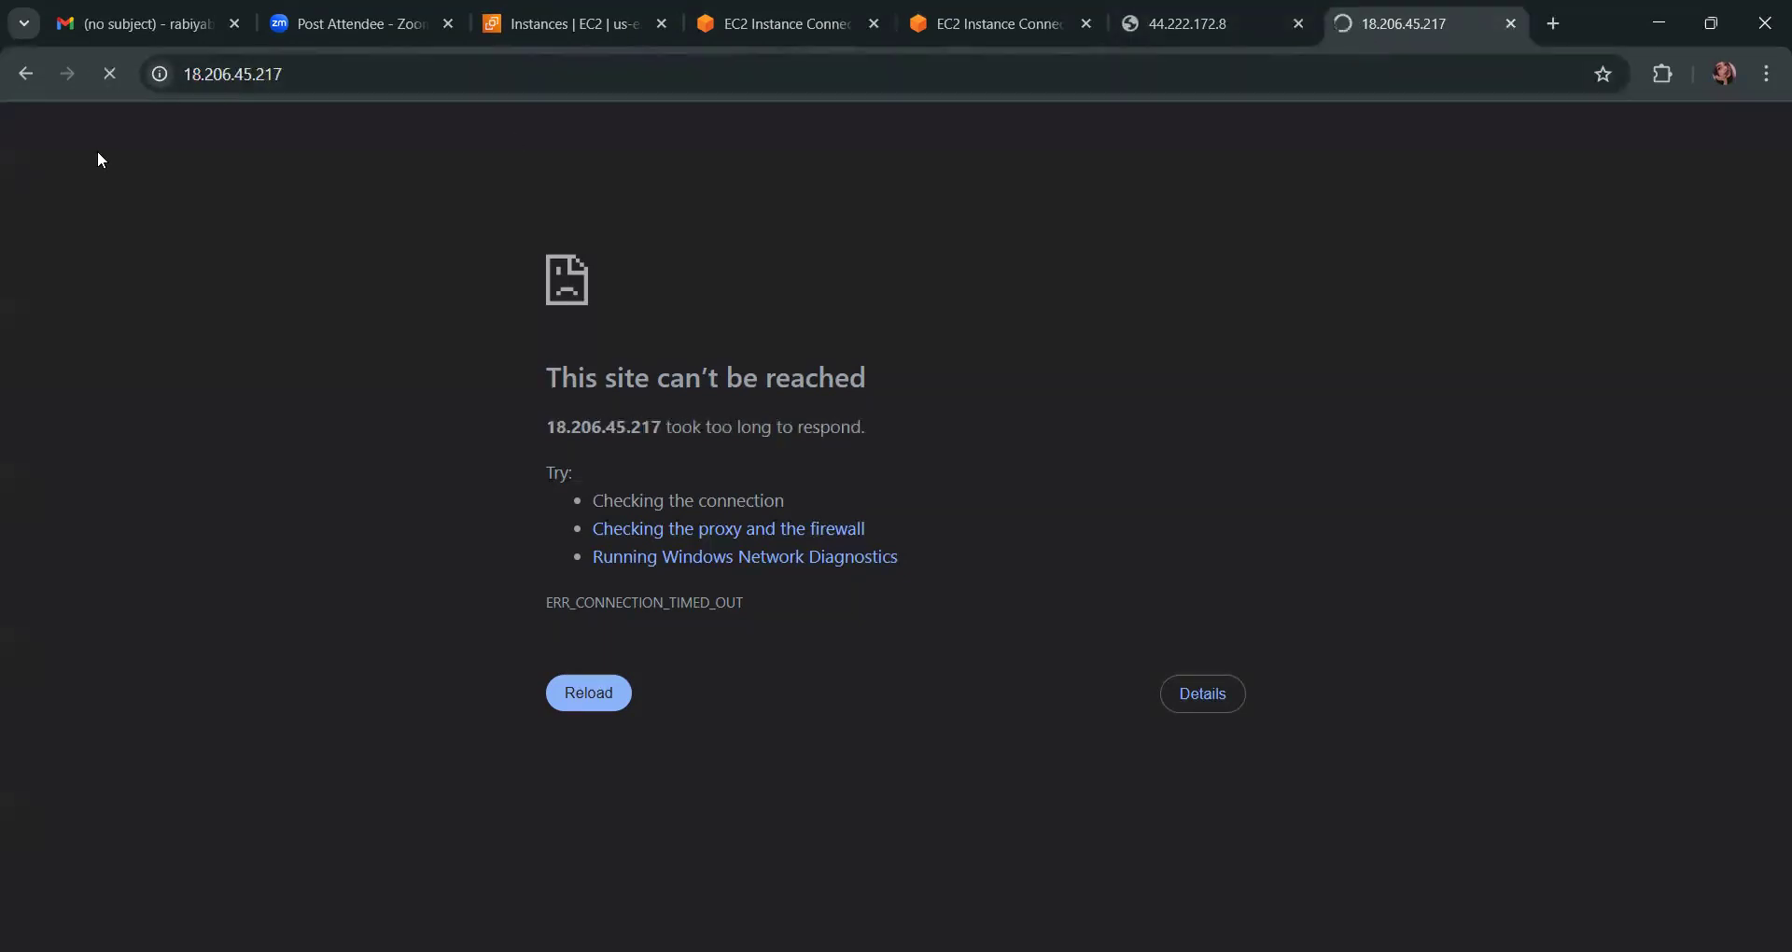
click(1159, 25)
click(111, 75)
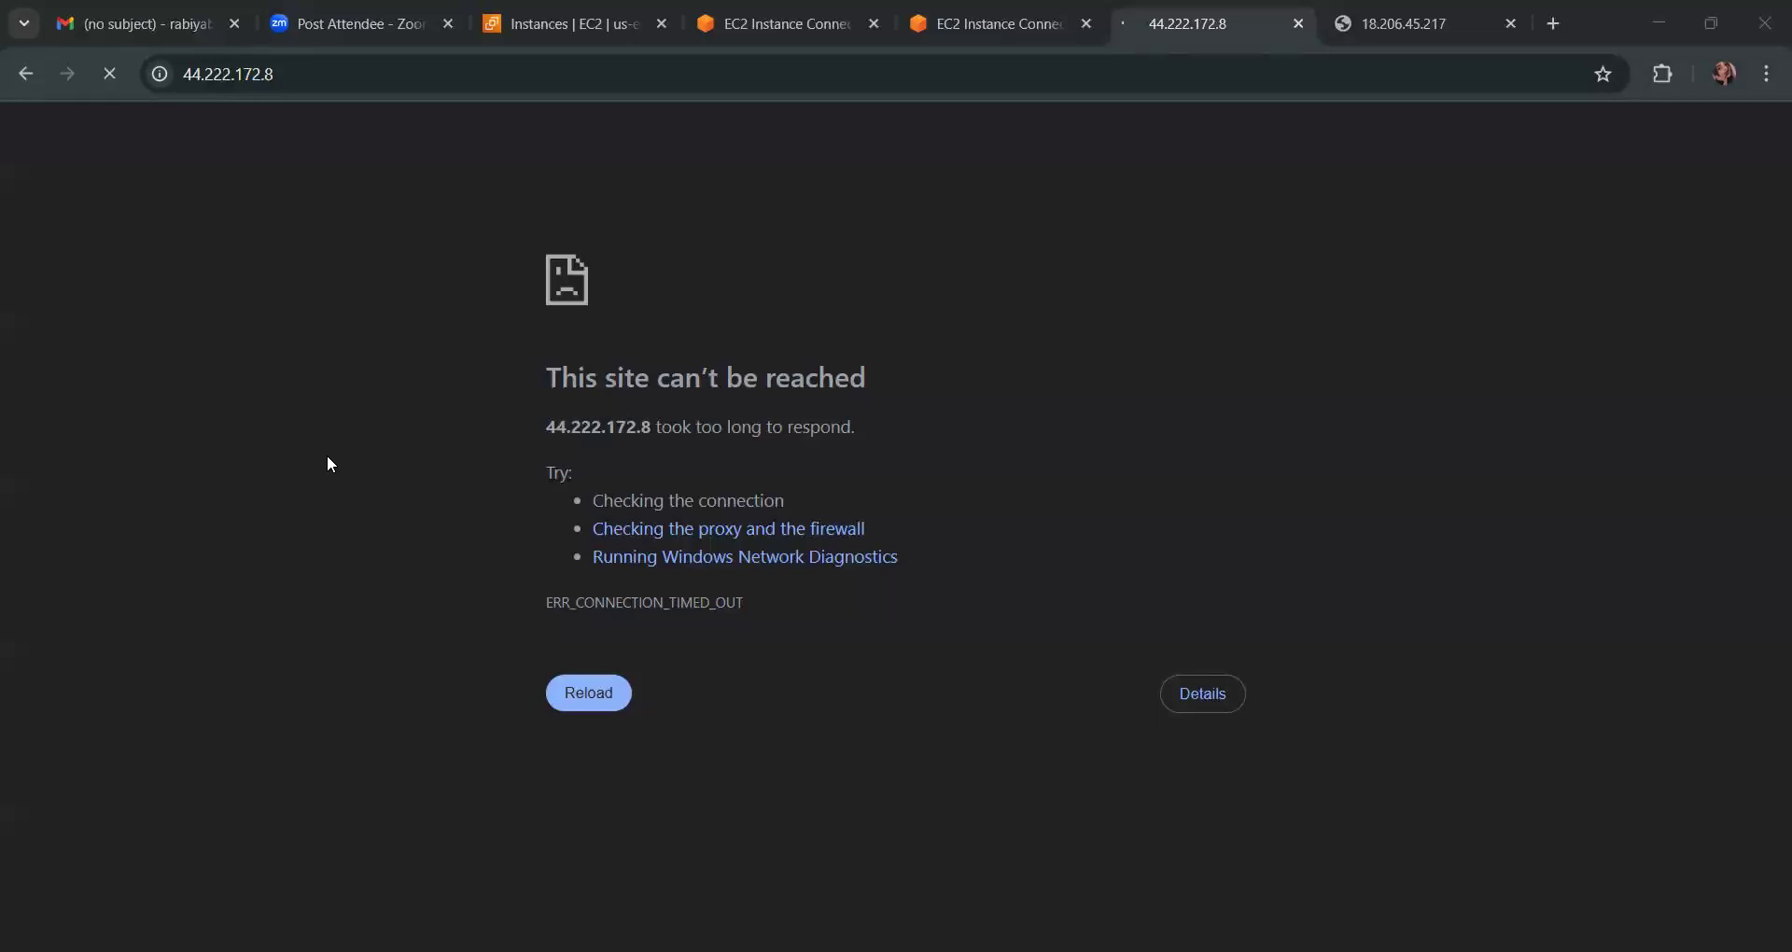
click(1346, 15)
click(1245, 20)
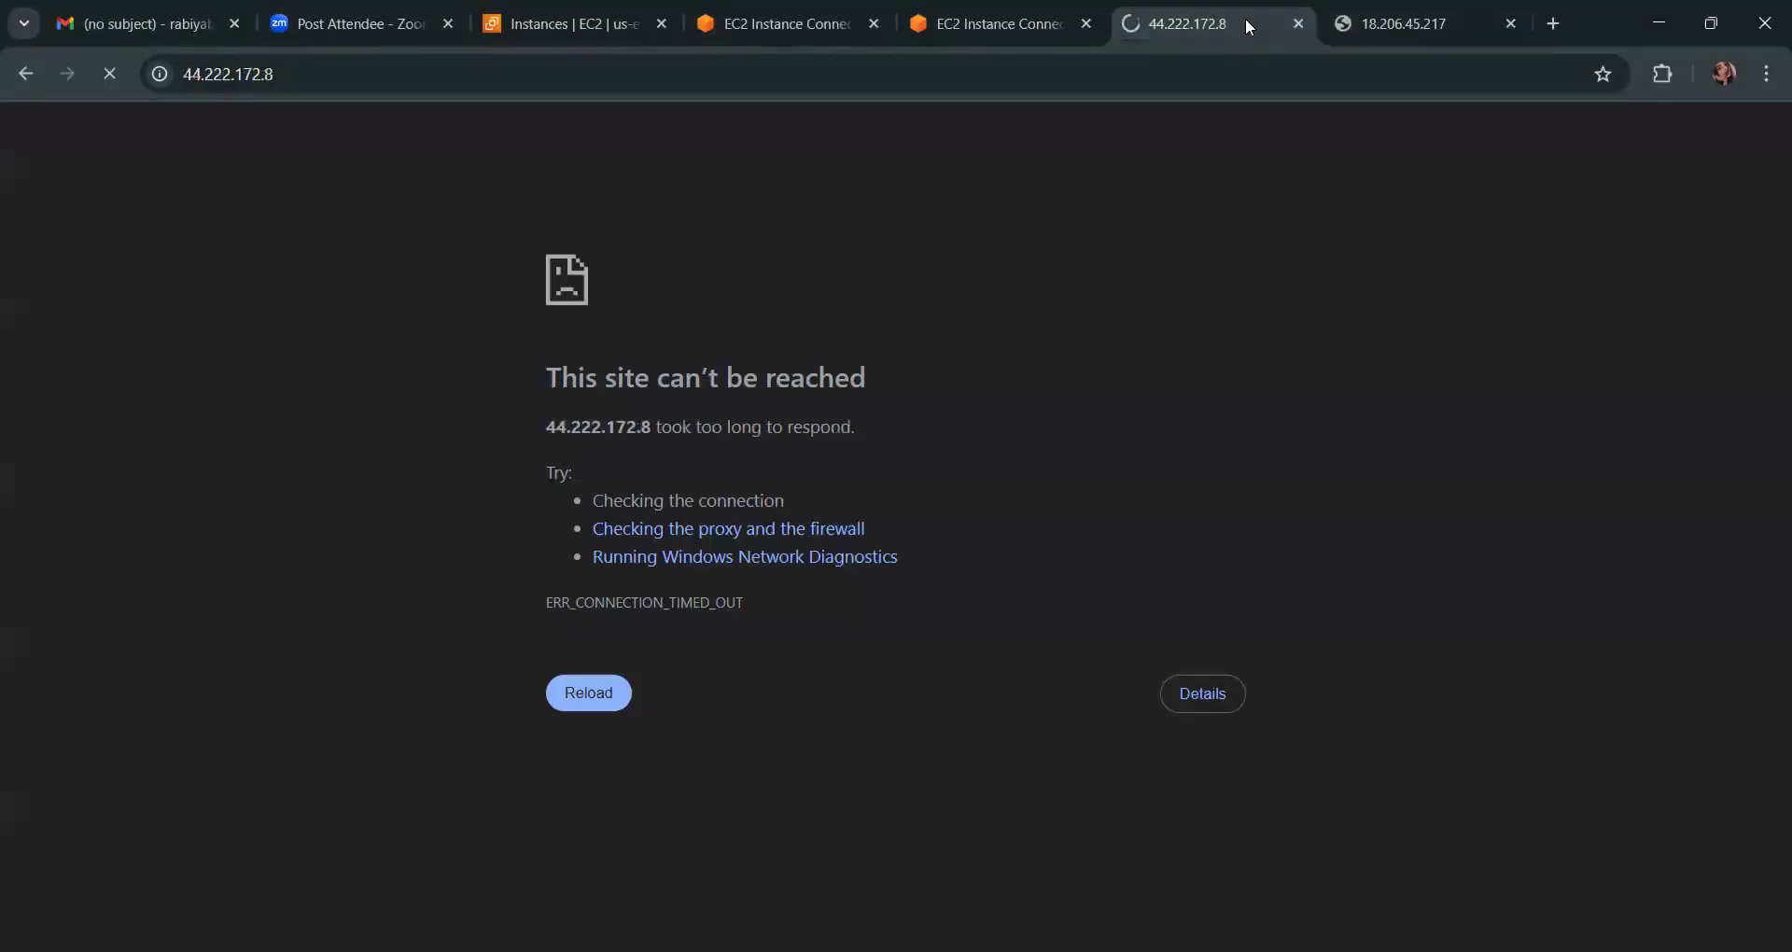
click(1342, 26)
click(1238, 11)
click(1381, 23)
click(1204, 24)
click(308, 84)
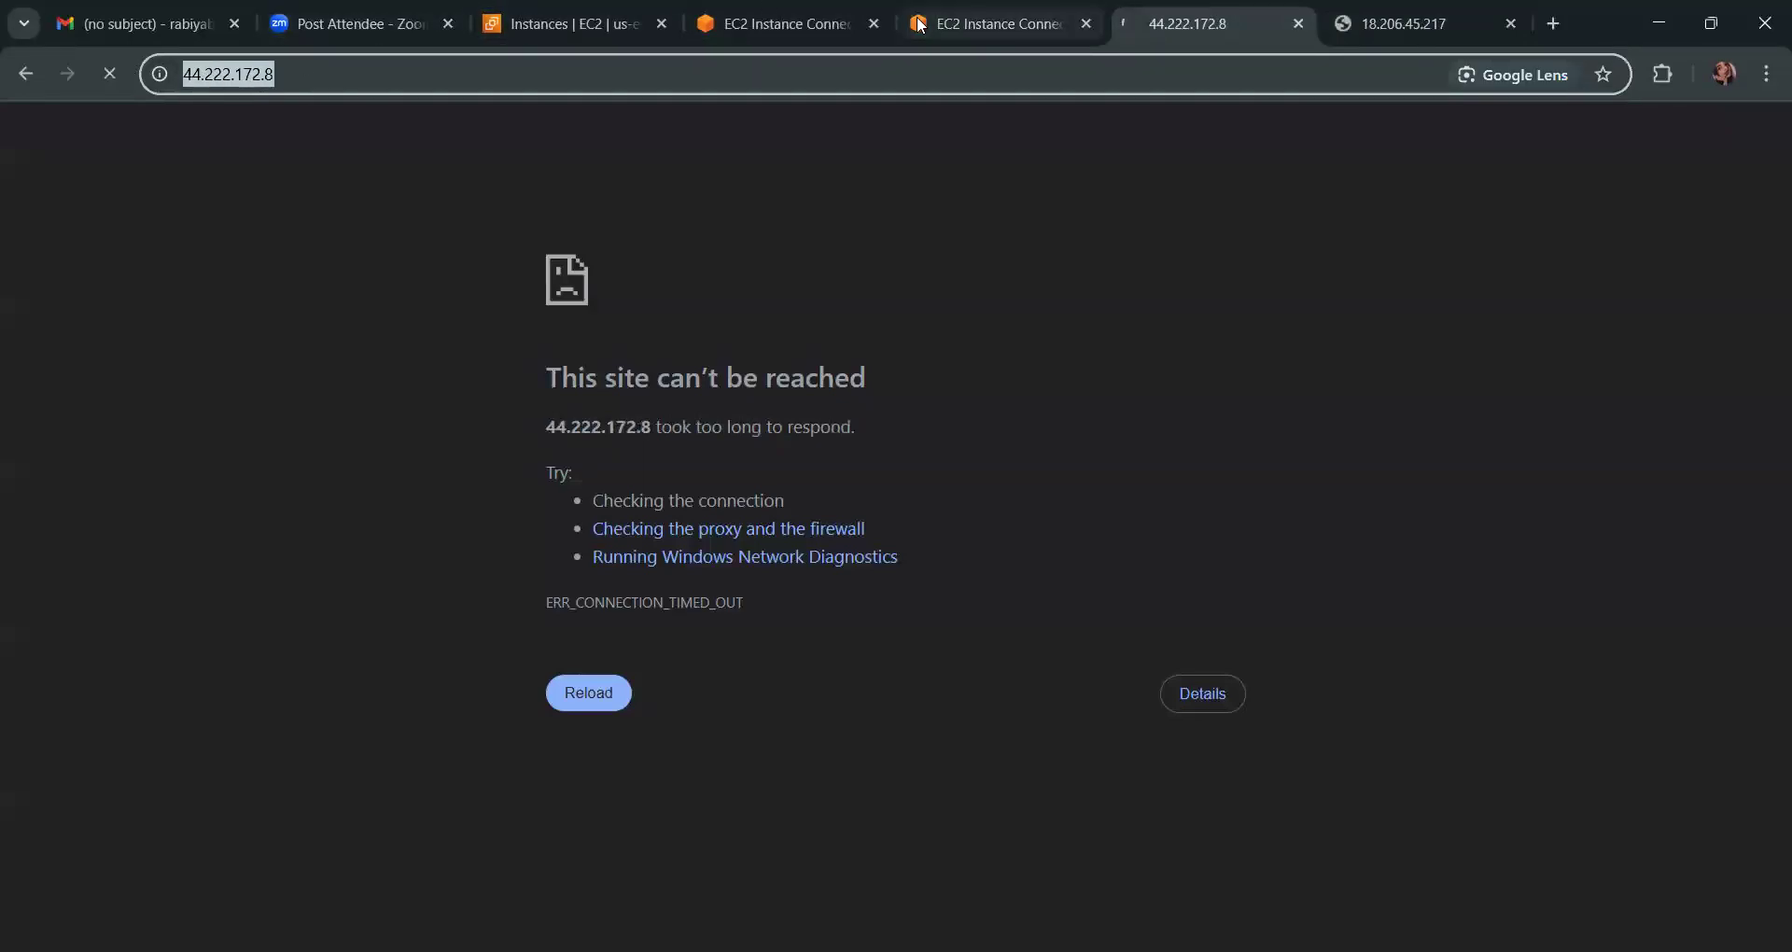
key(alt+Tab)
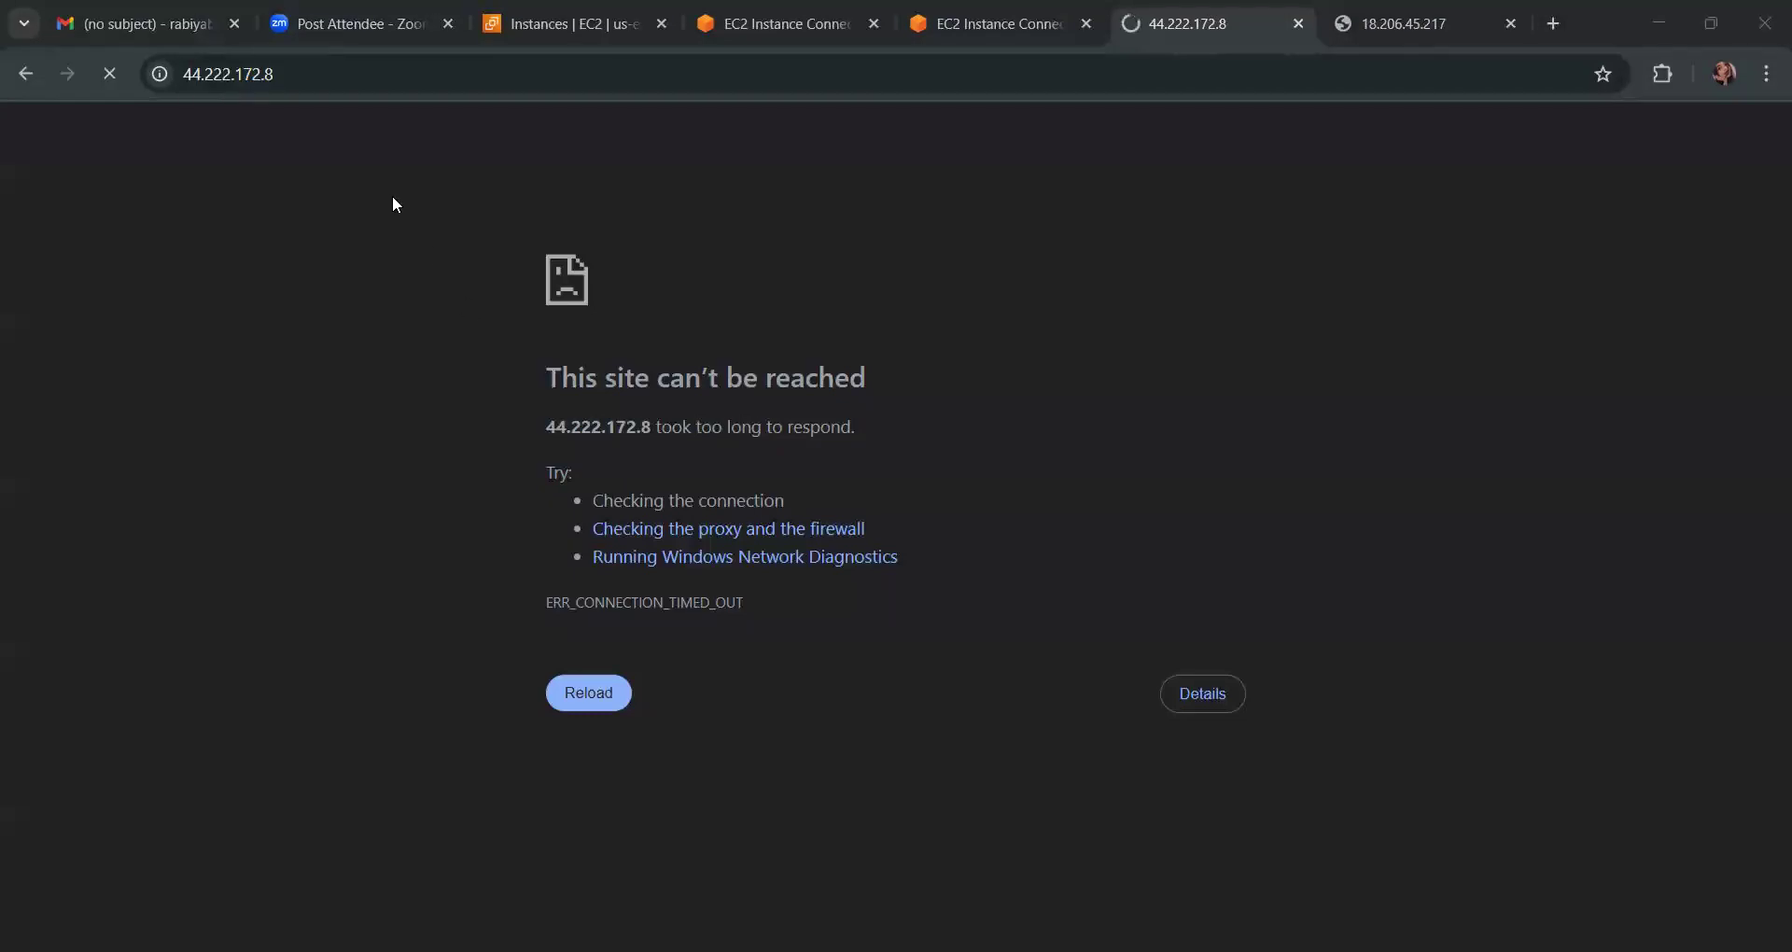
Change the 44.222.172.8 page's address from https to http and load it.
click(220, 78)
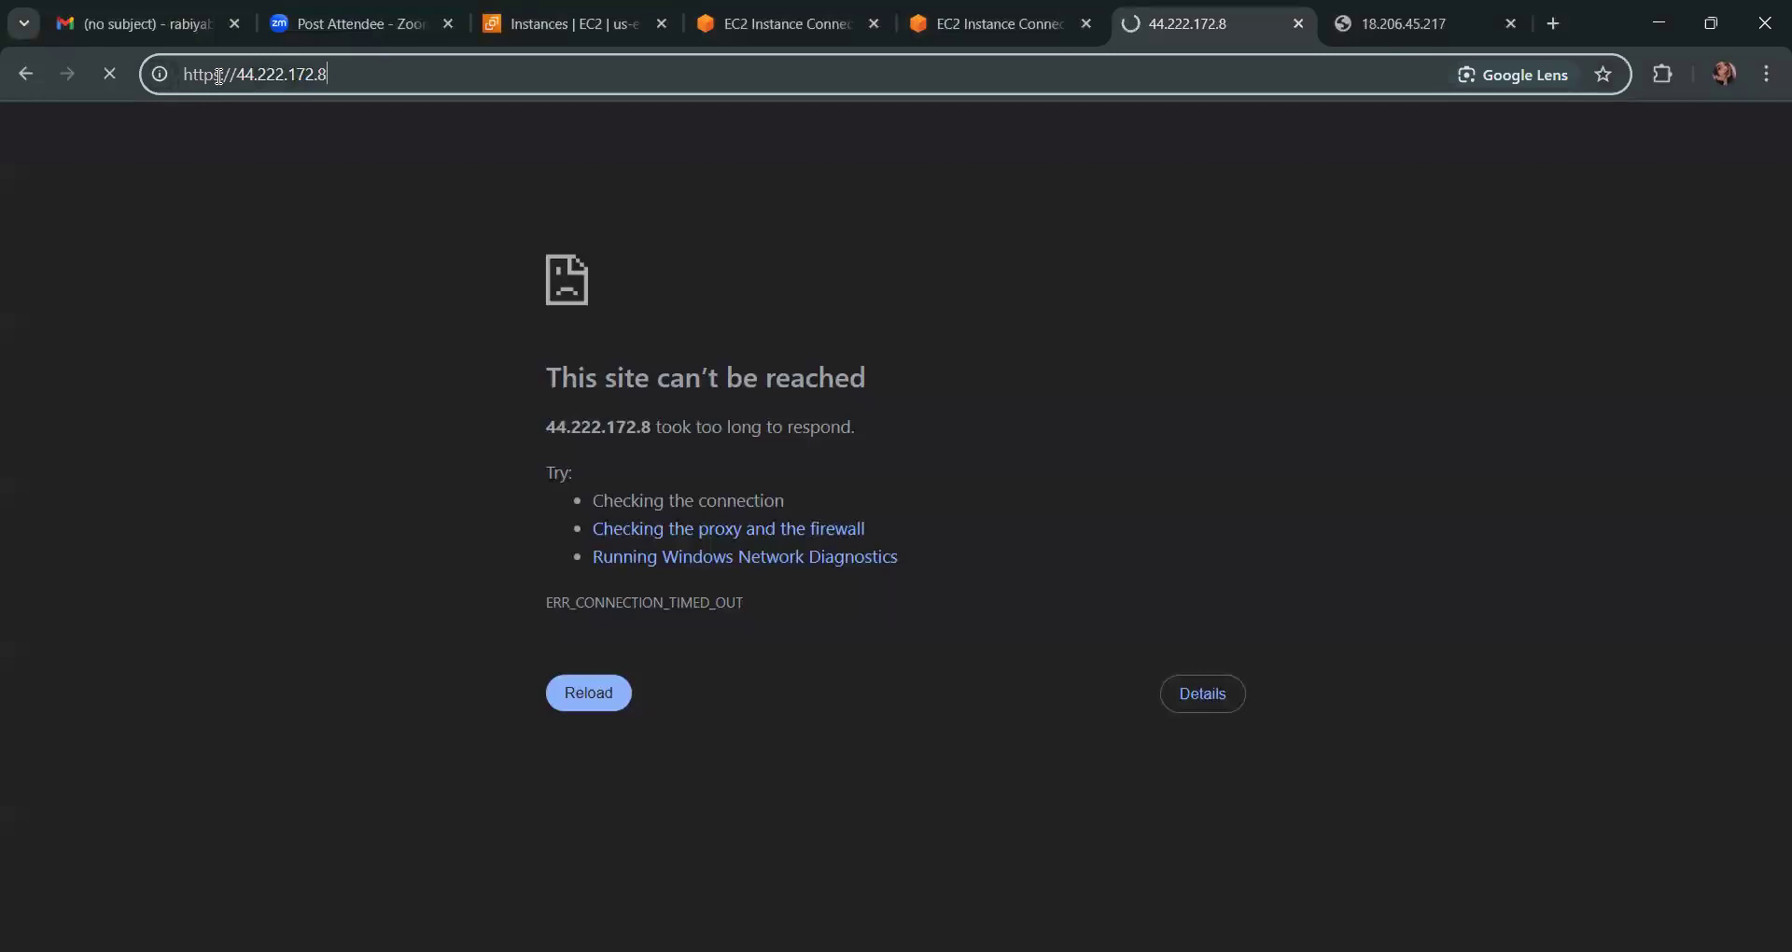
key(BackSpace)
key(Return)
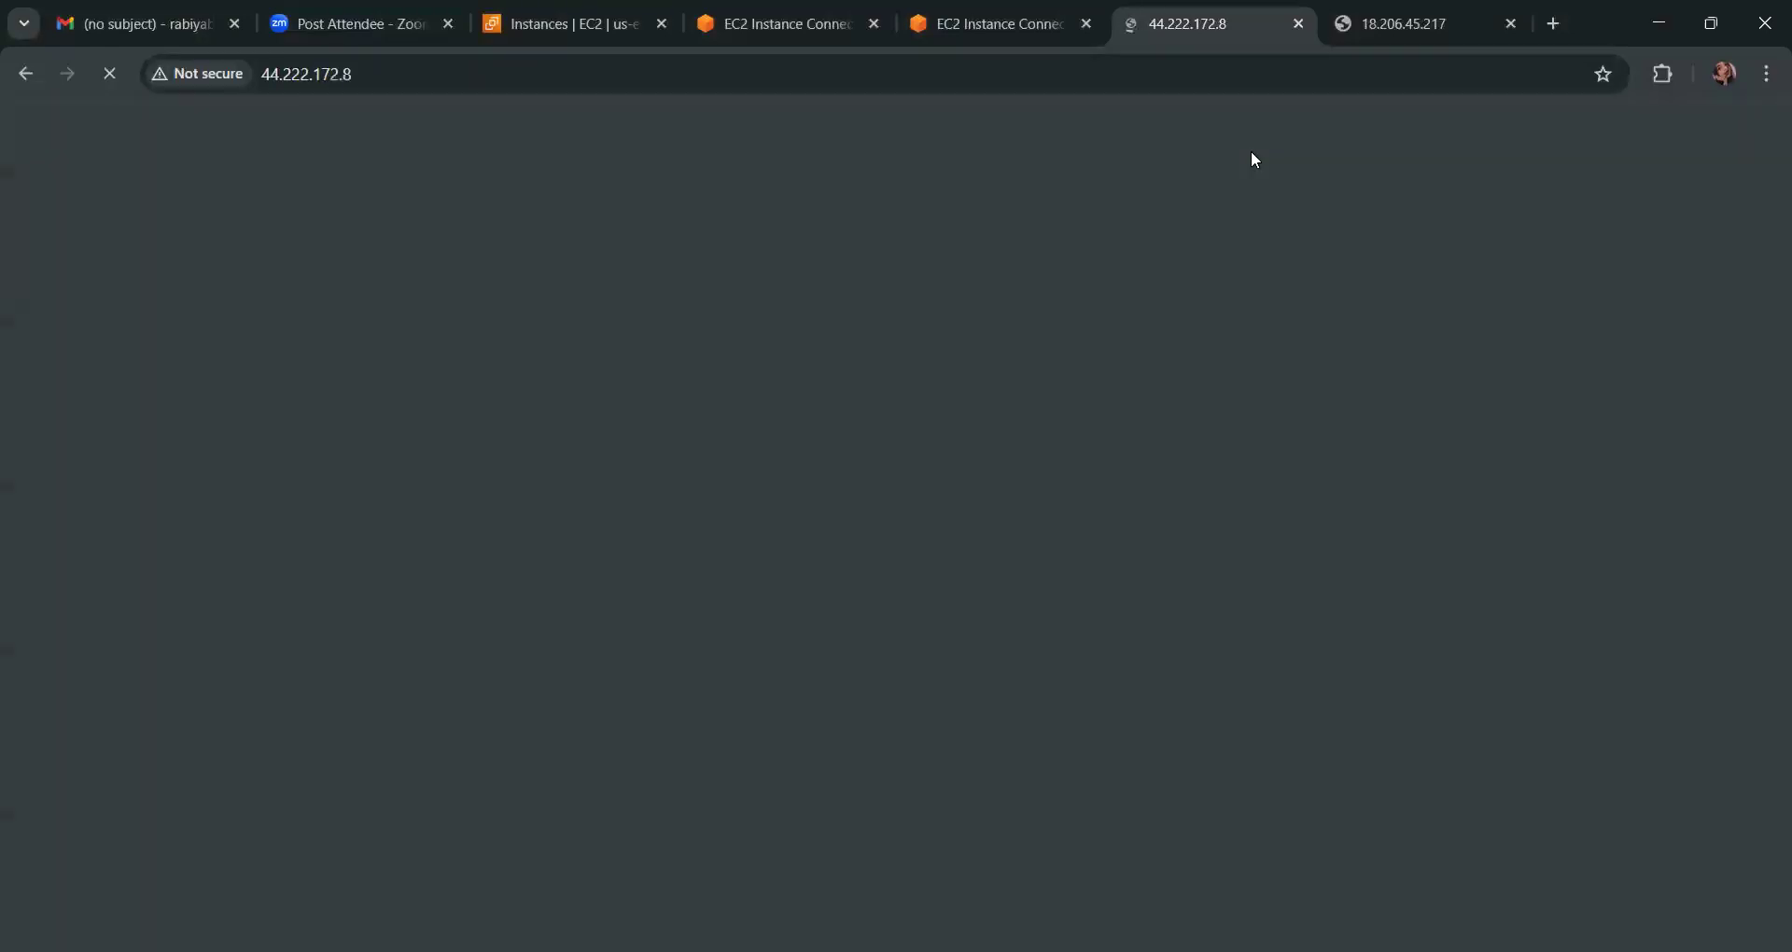
Change the 18.206.45.217 page's address from https to http and load it.
click(1410, 24)
click(203, 76)
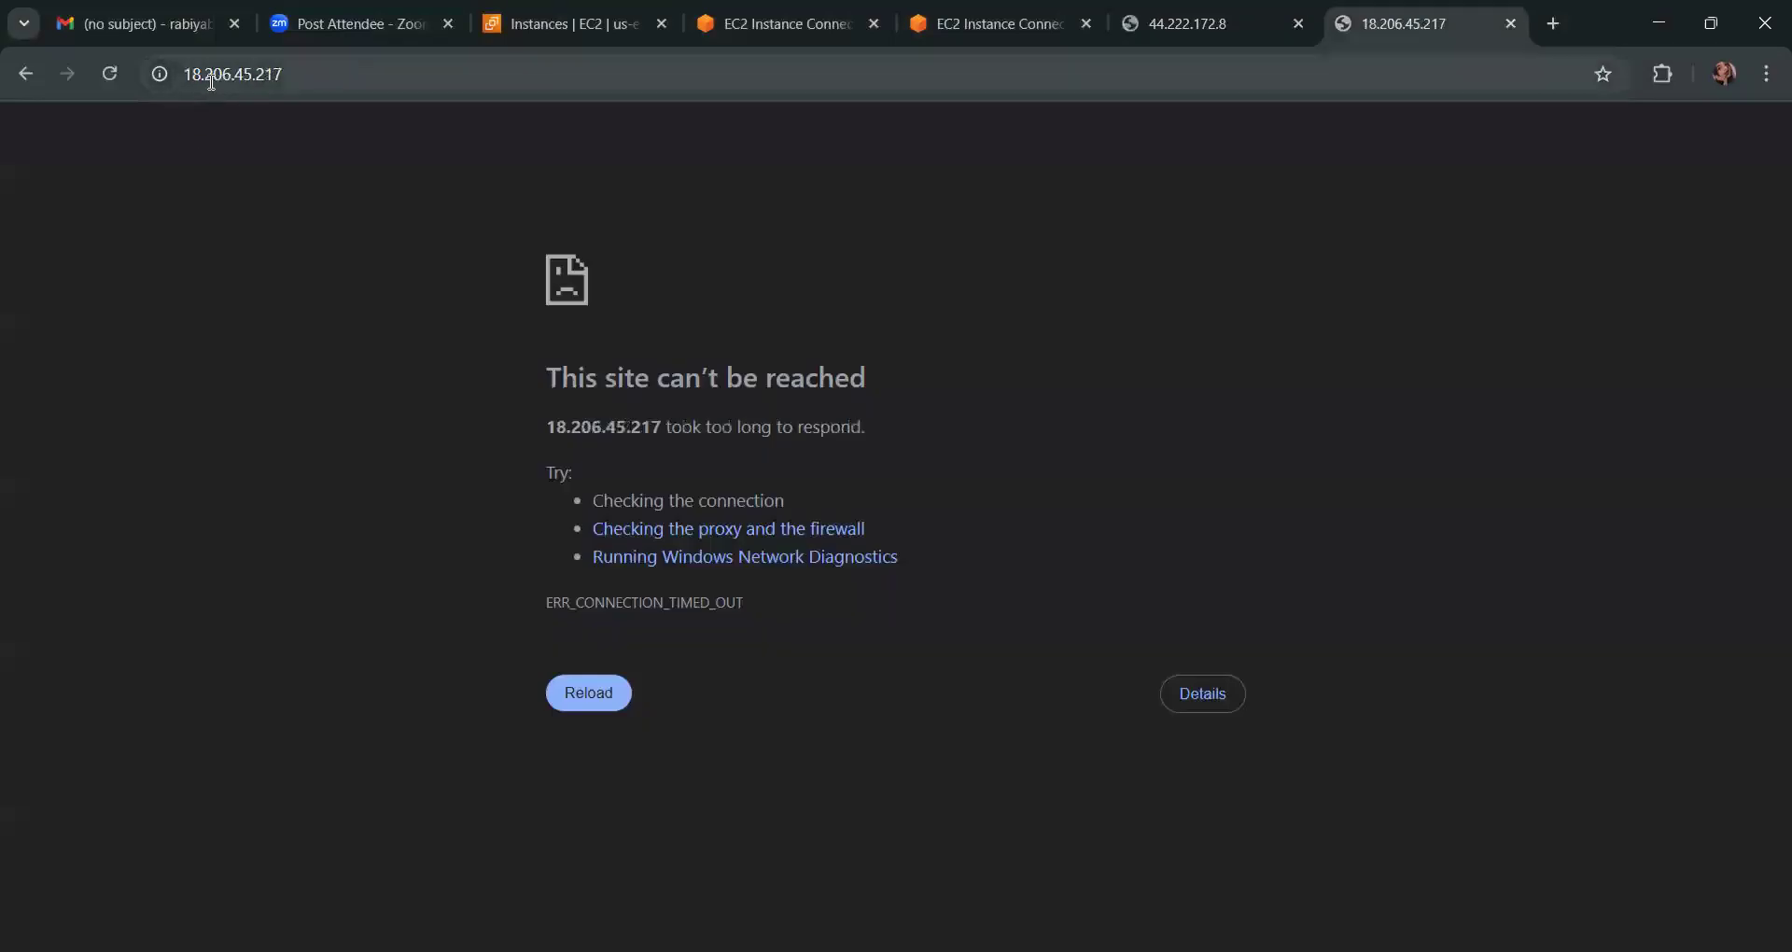
click(444, 82)
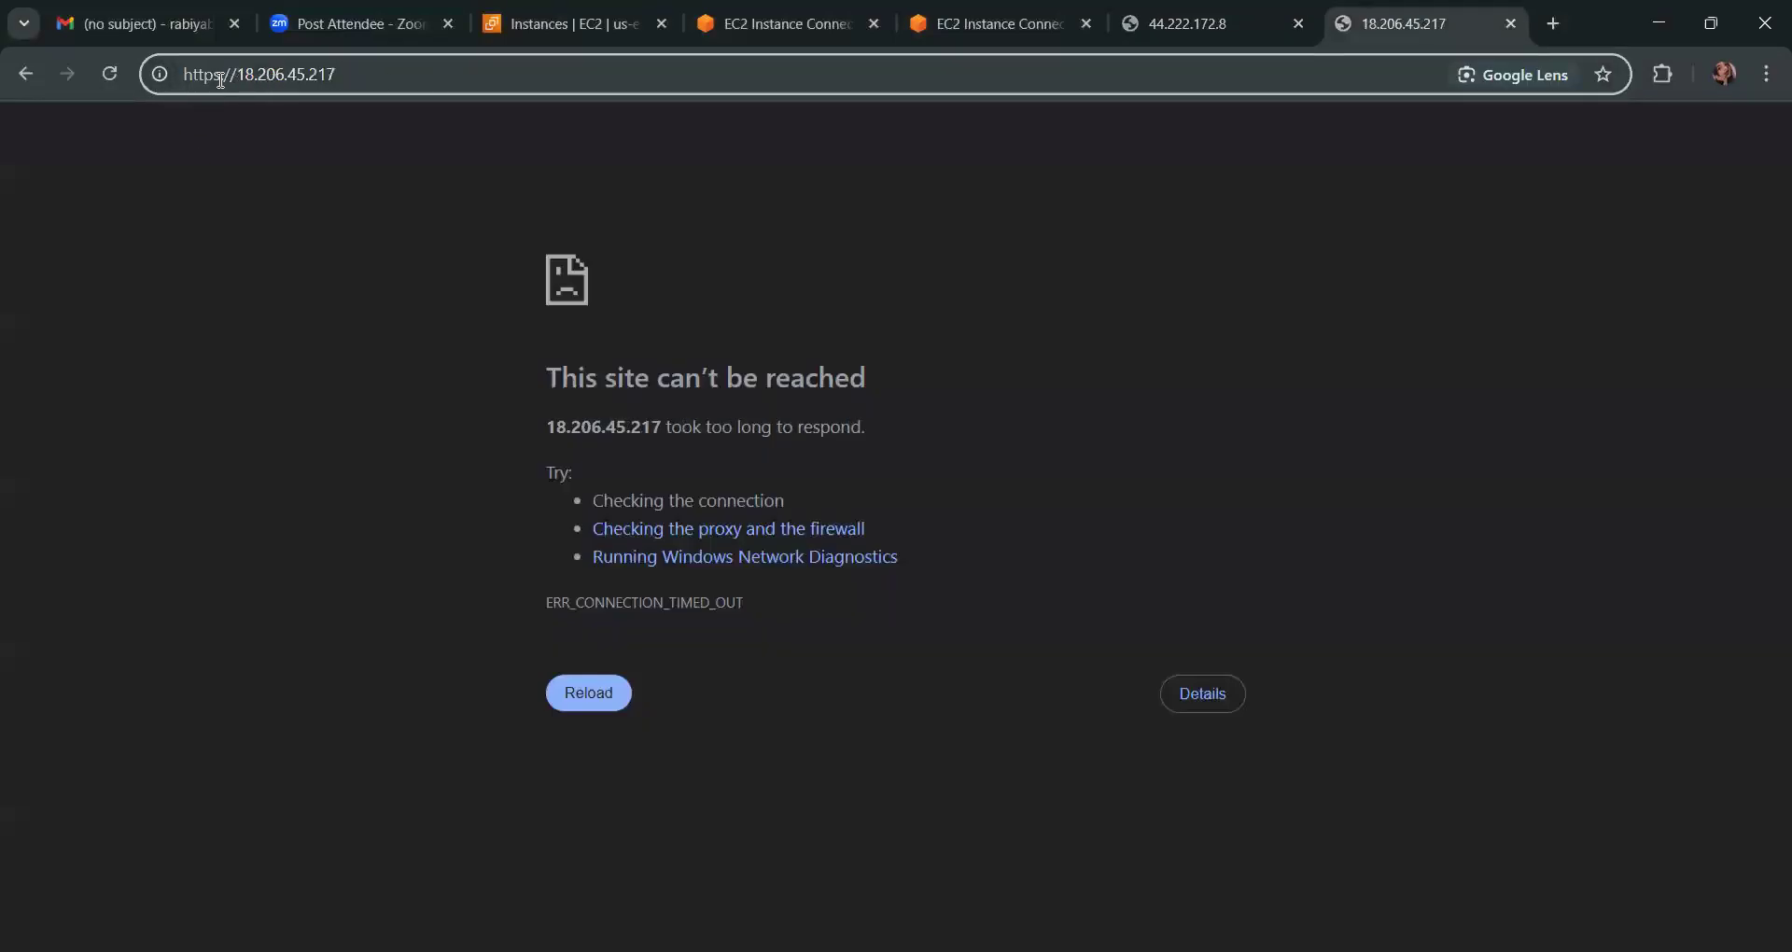
click(220, 76)
key(BackSpace)
key(Return)
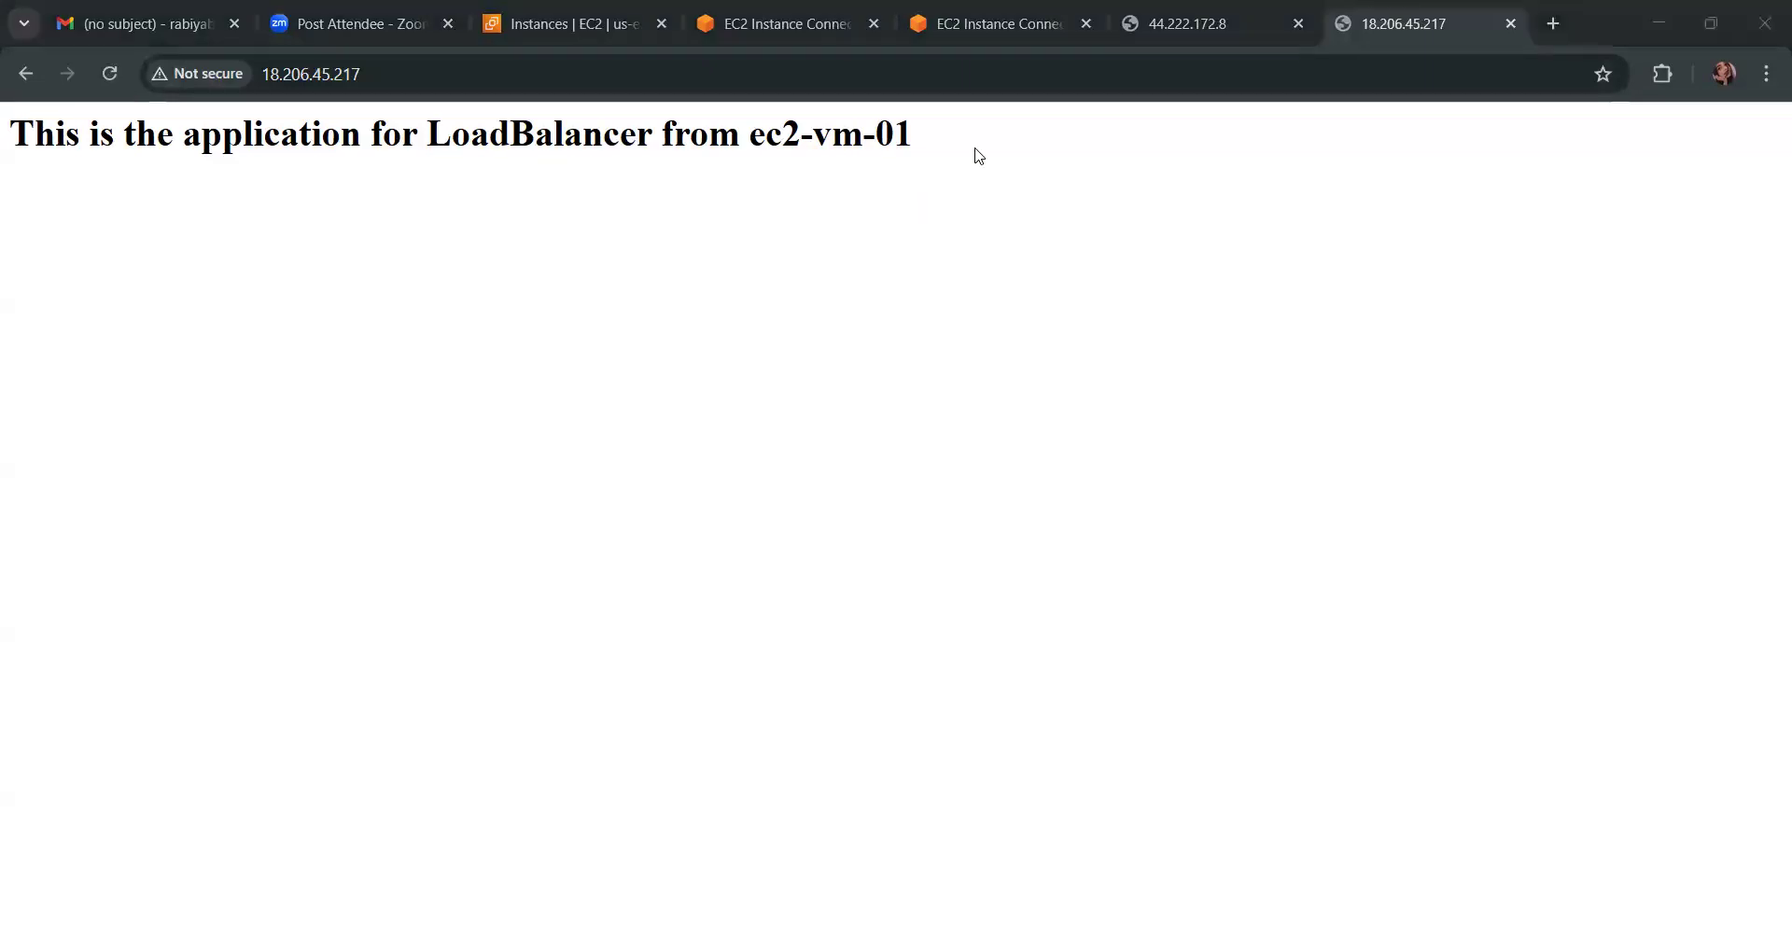
Check which VM name the application page at 44.222.172.8 shows.
key(ctrl+shift+Tab)
click(560, 23)
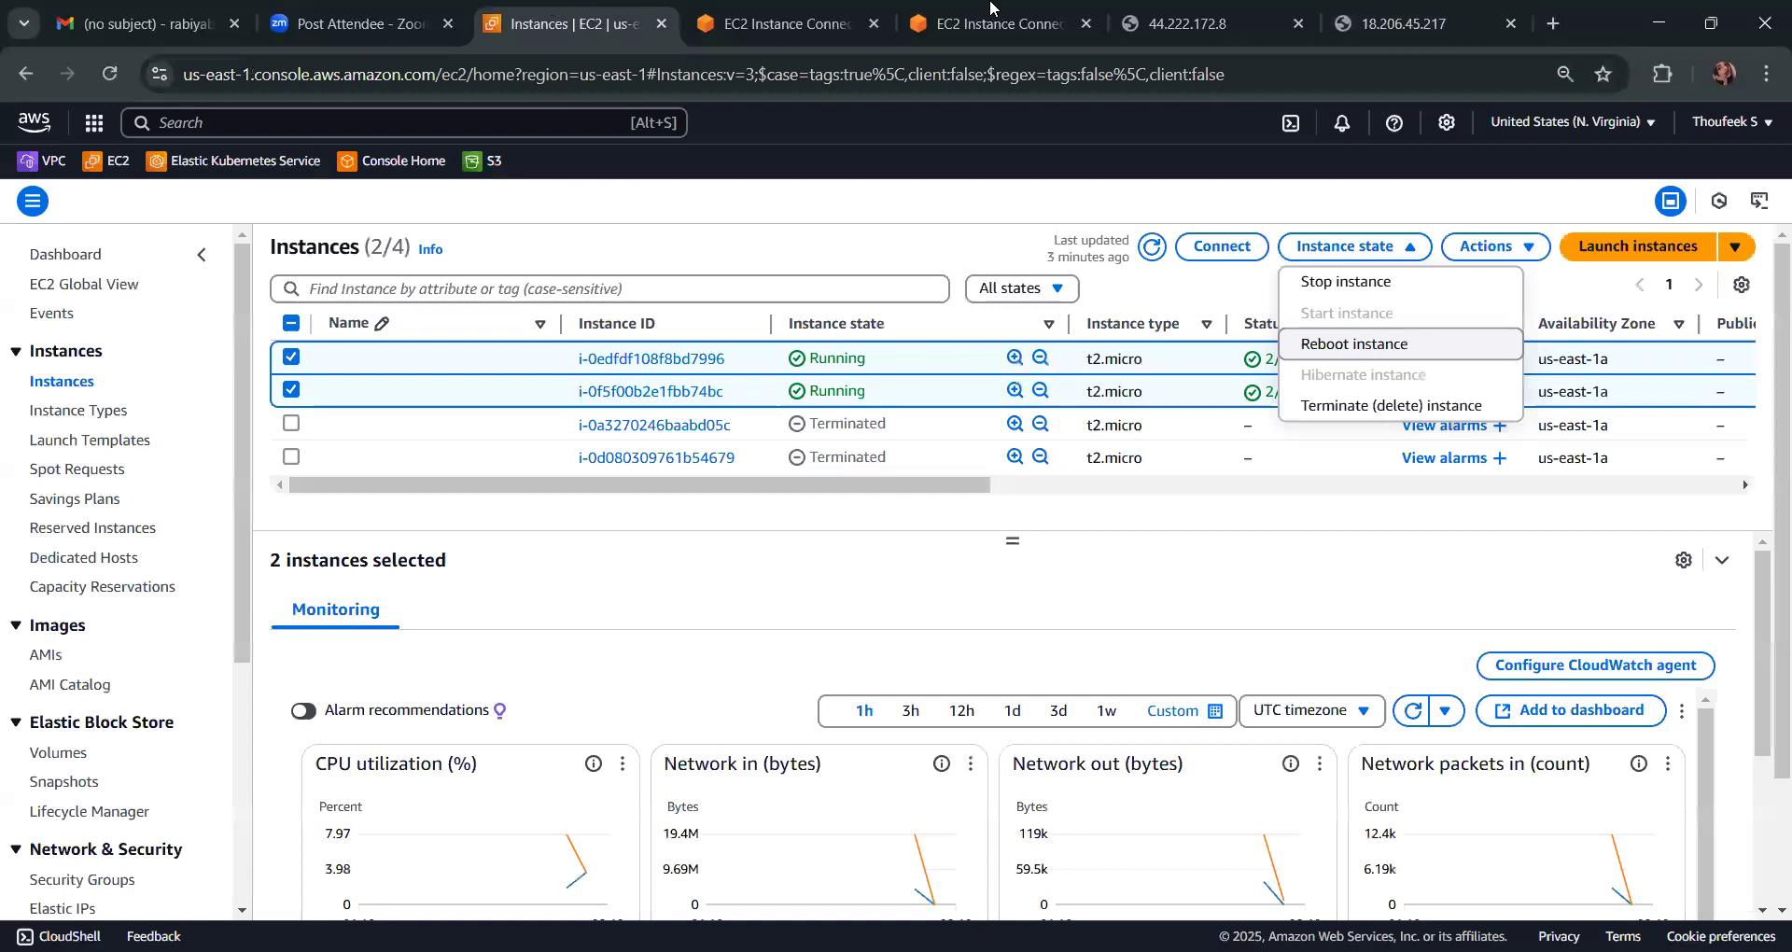
click(1223, 21)
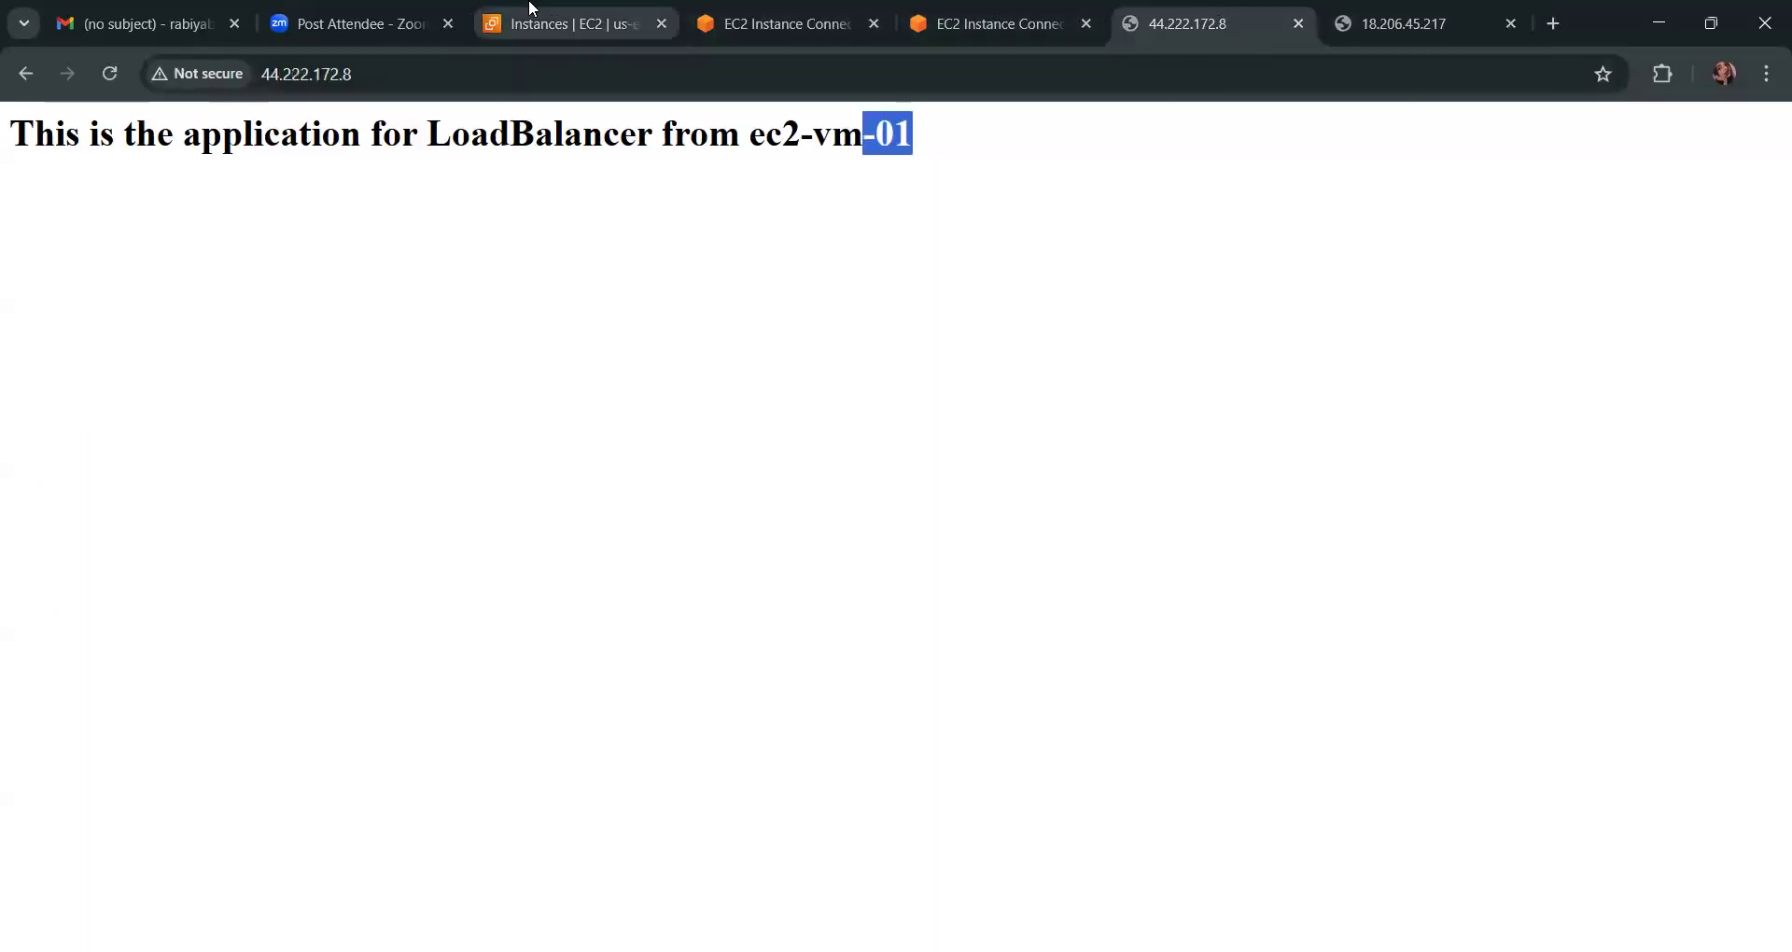
In the EC2 instances list, name the running instance i-0edfdf108f8bd7996 vm-1.
click(555, 24)
click(409, 358)
text(vm-1)
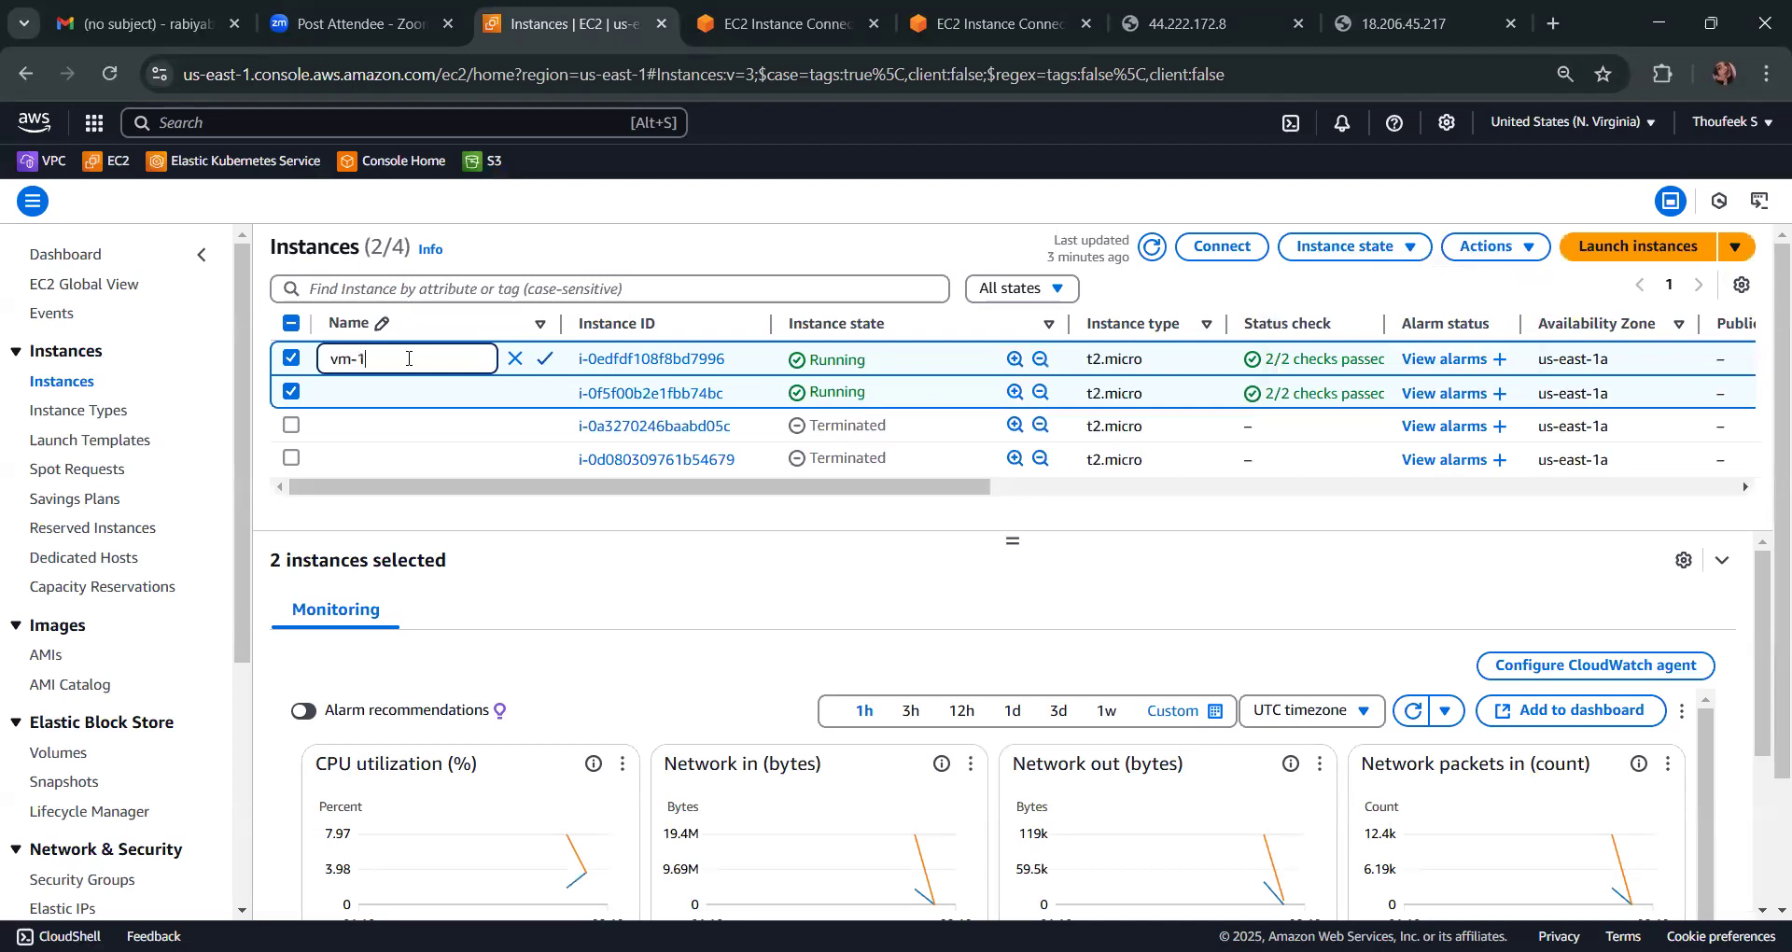
click(545, 358)
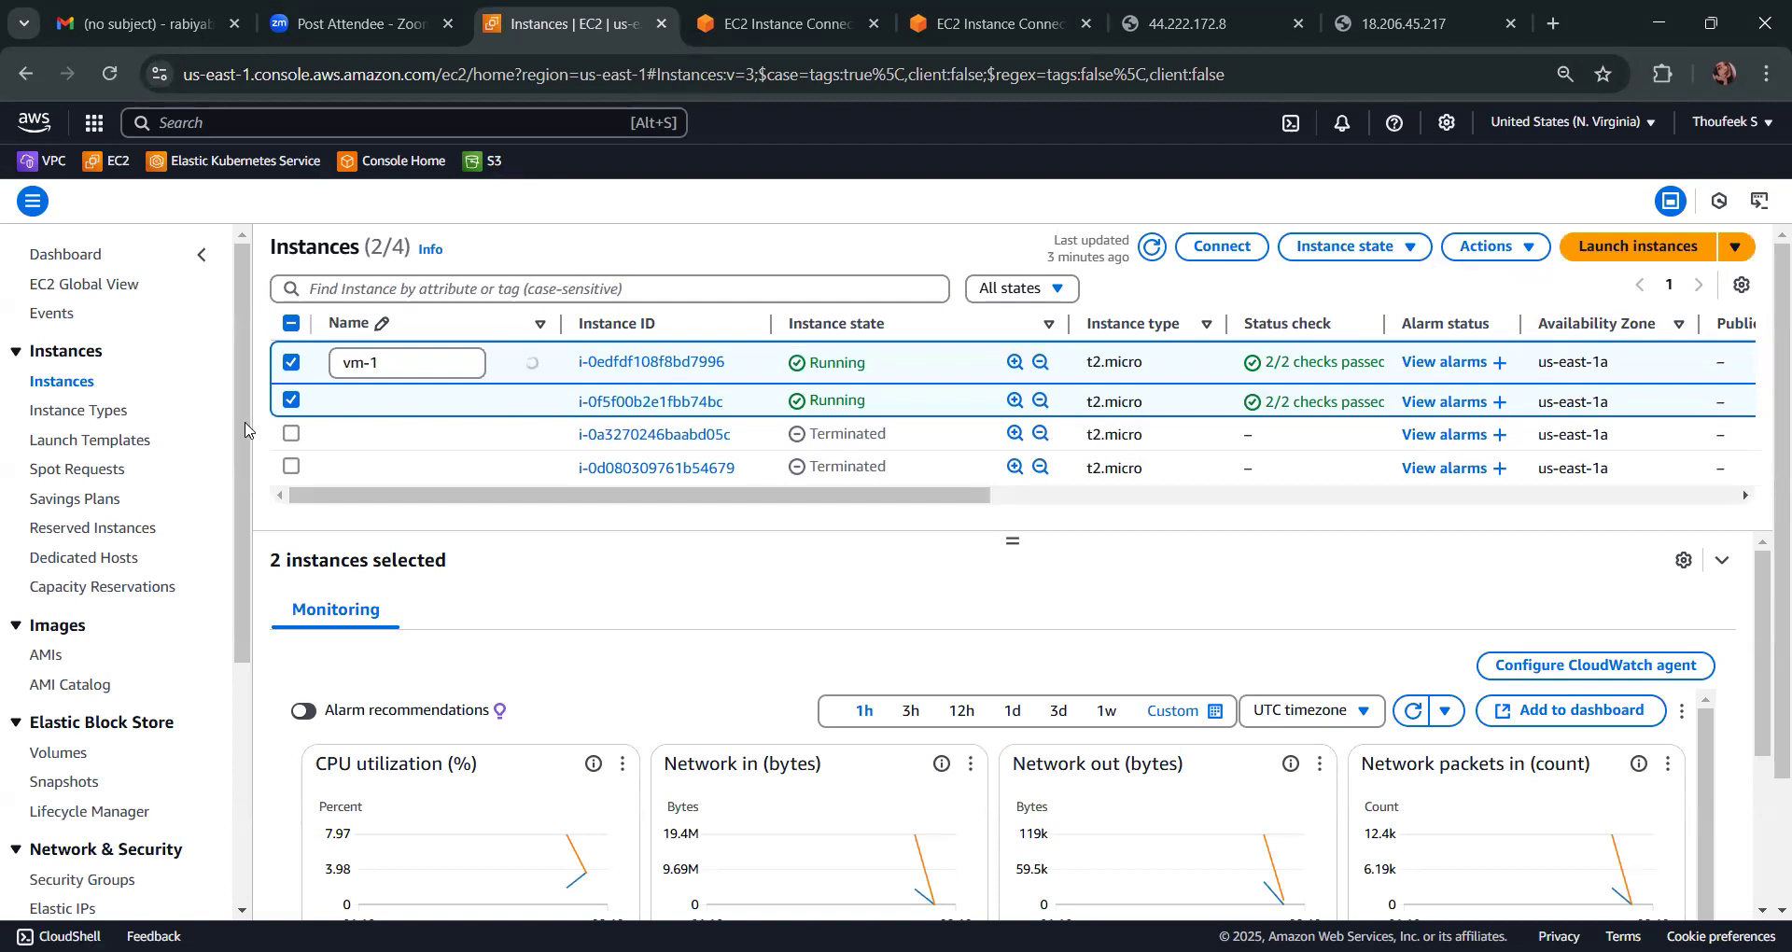
Deselect vm-1 and name the running instance i-0f5f00b2e1fbb74bc vm-2.
click(292, 358)
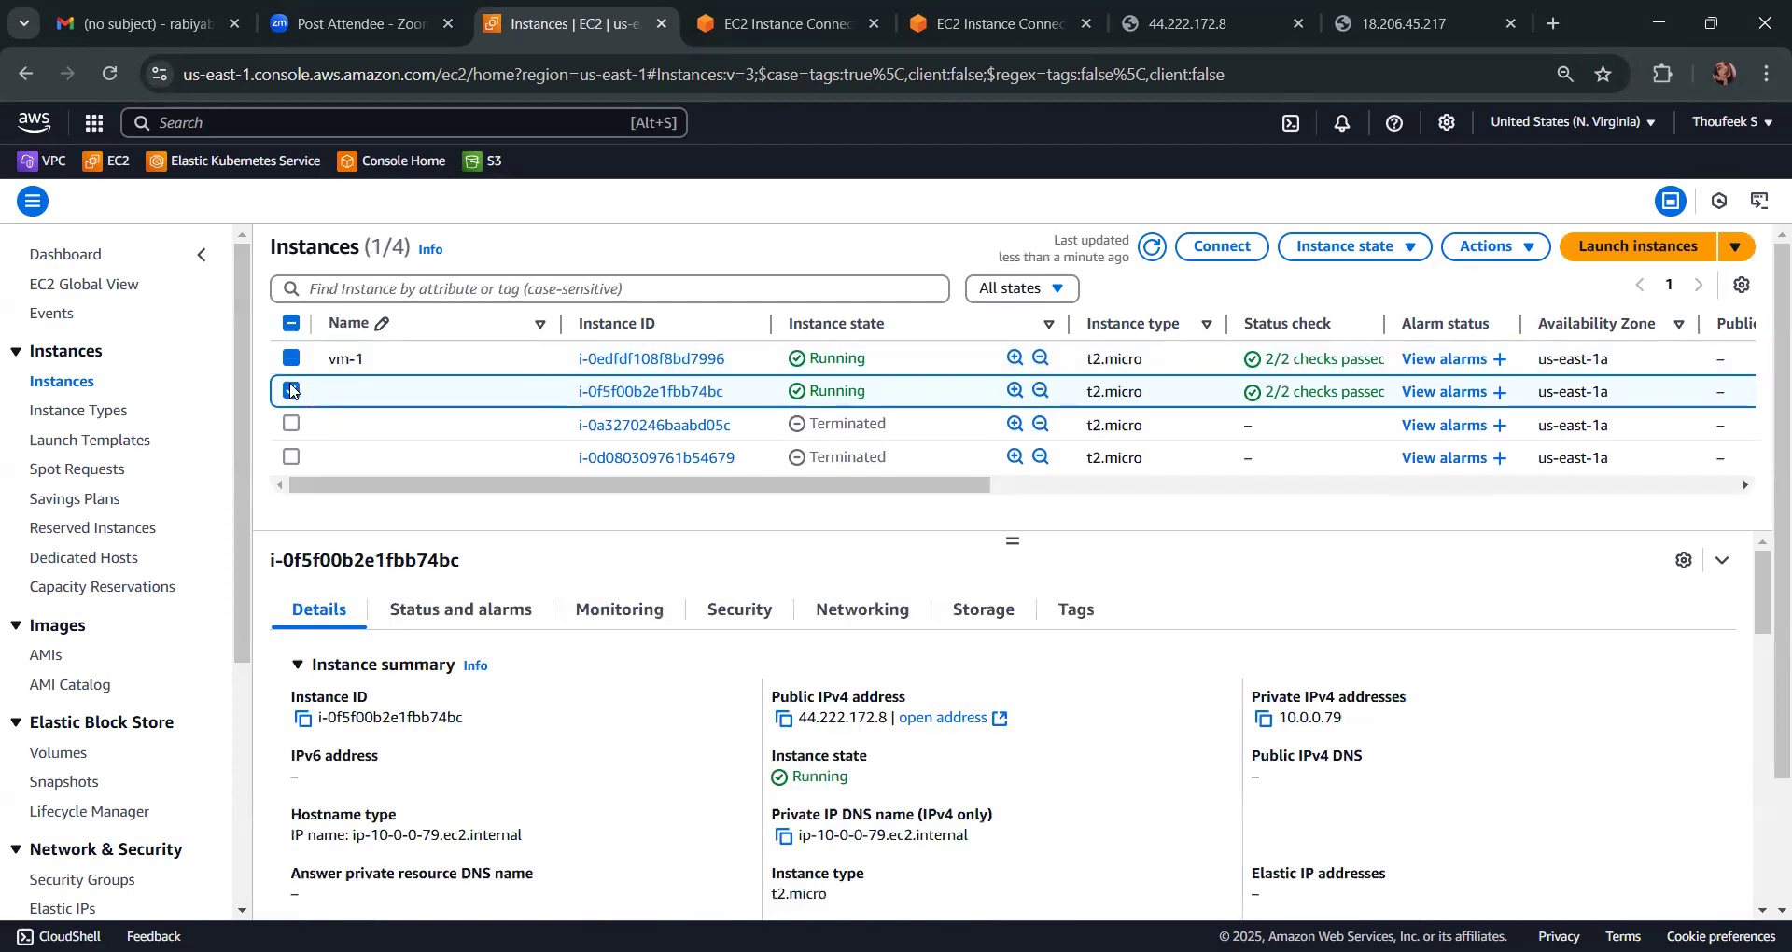
click(454, 401)
click(538, 392)
click(381, 392)
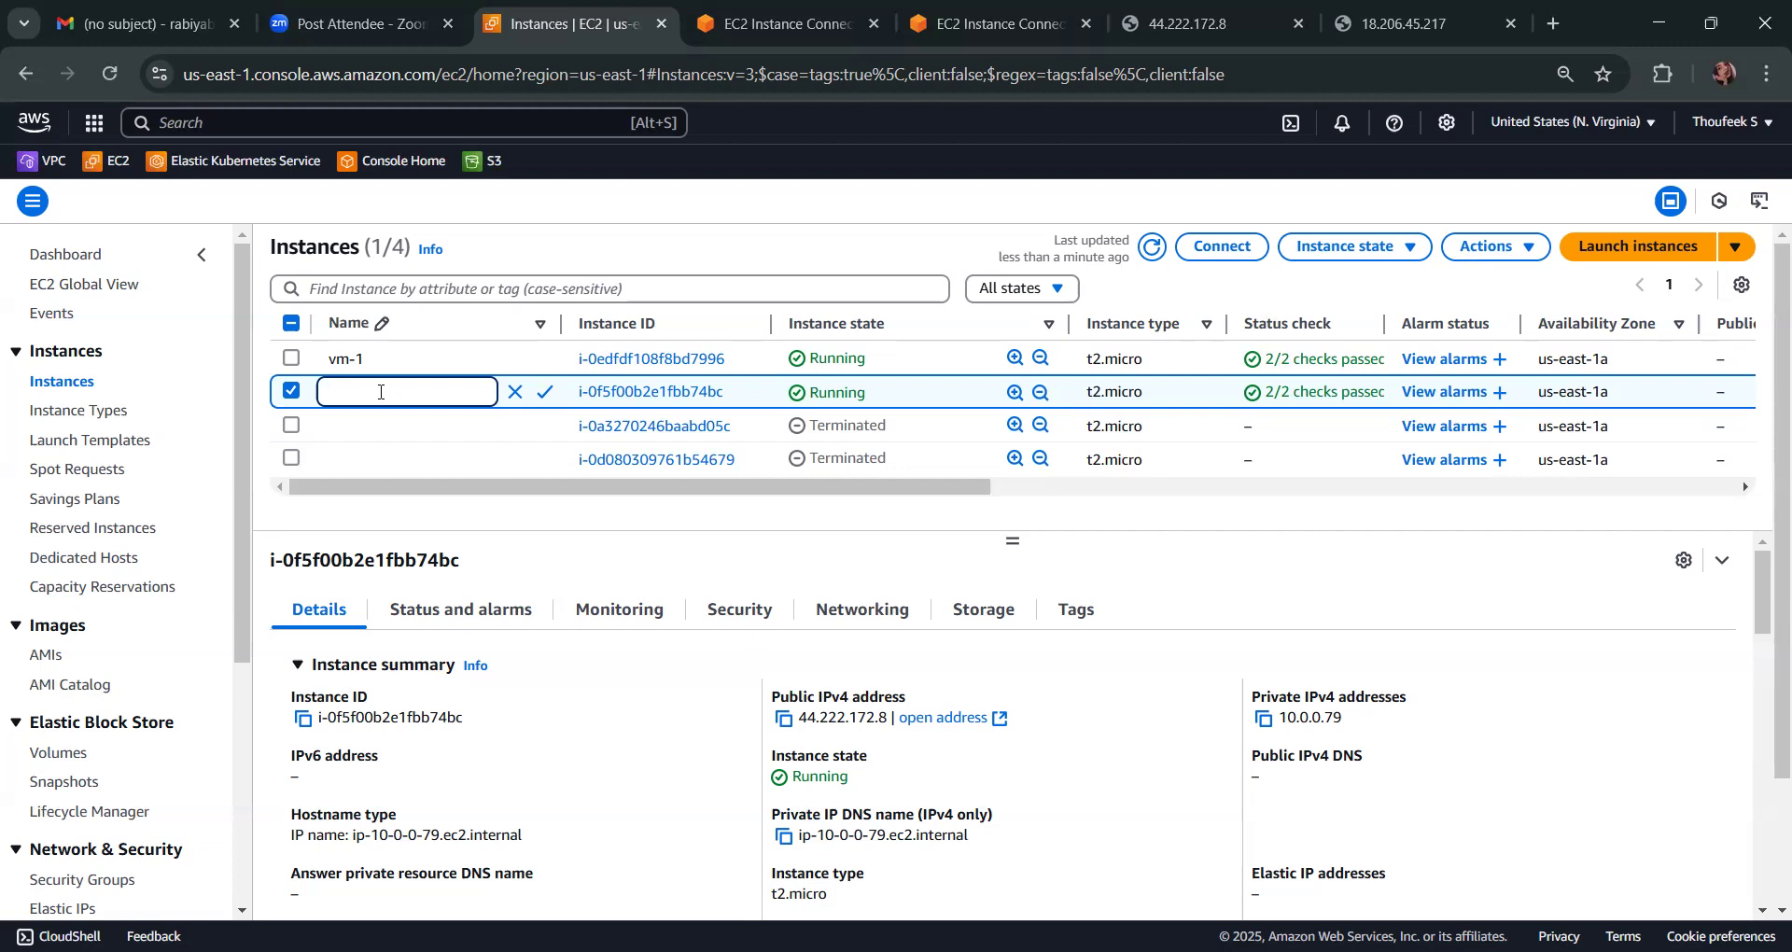
text(m-q)
key(BackSpace)
text(2)
click(544, 392)
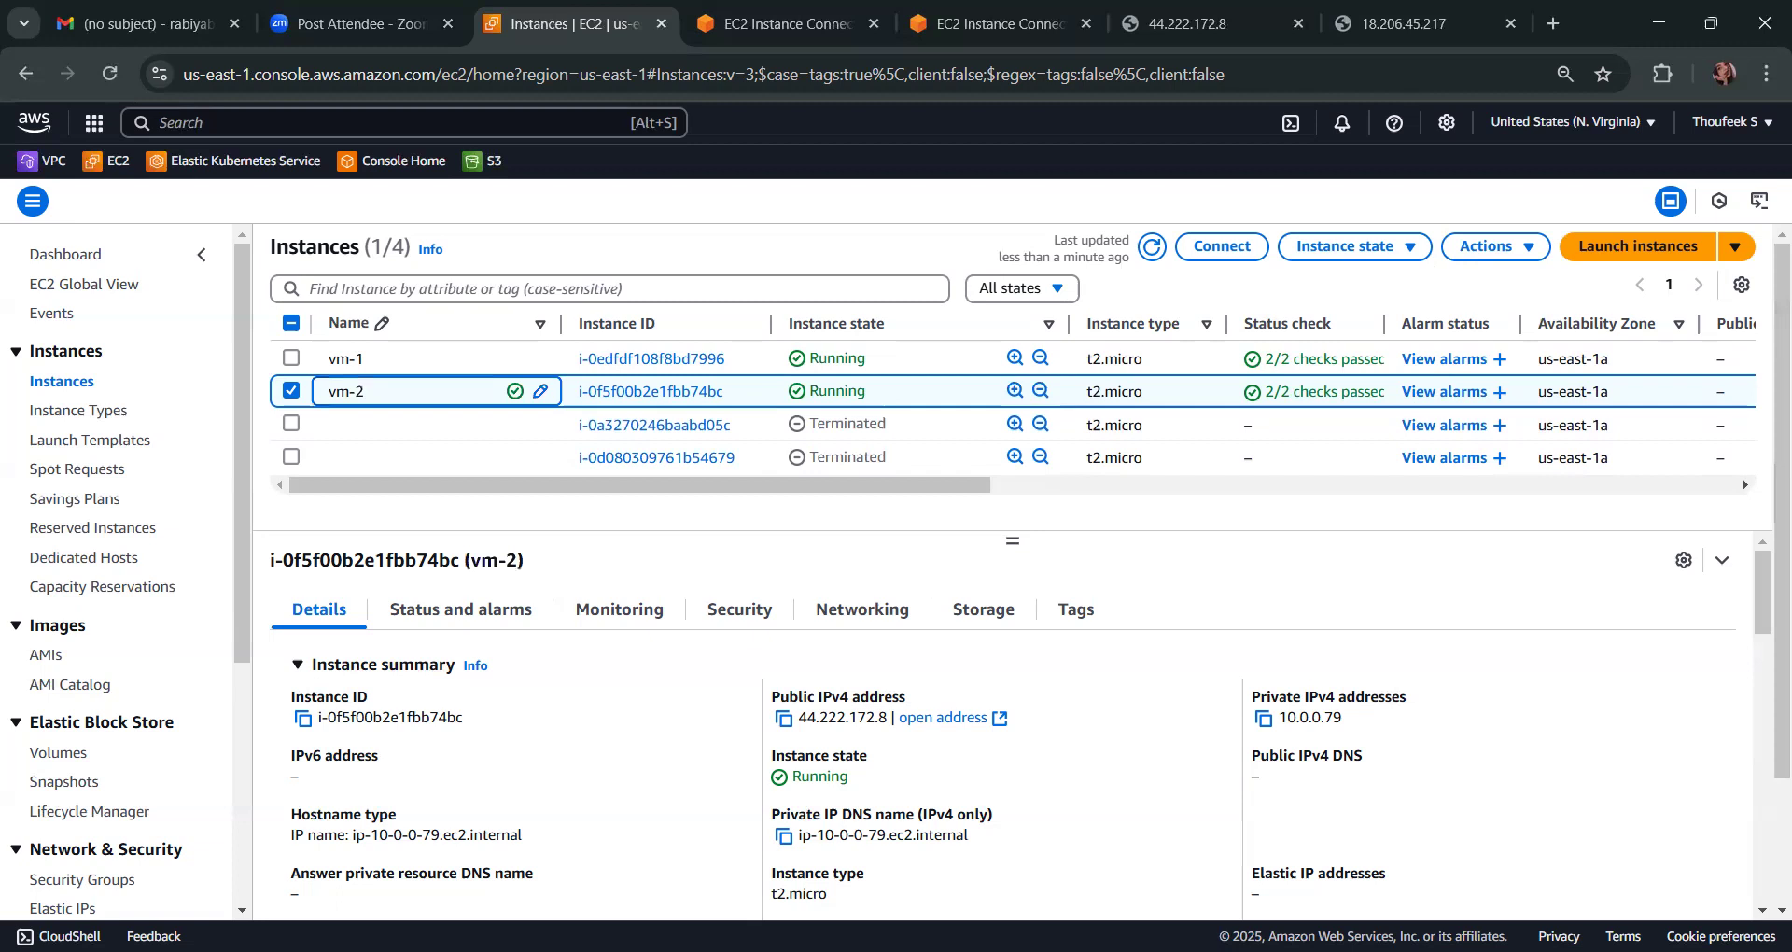
Switch to Microsoft Whiteboard and delete the entire load balancer diagram from the canvas.
key(alt+Tab)
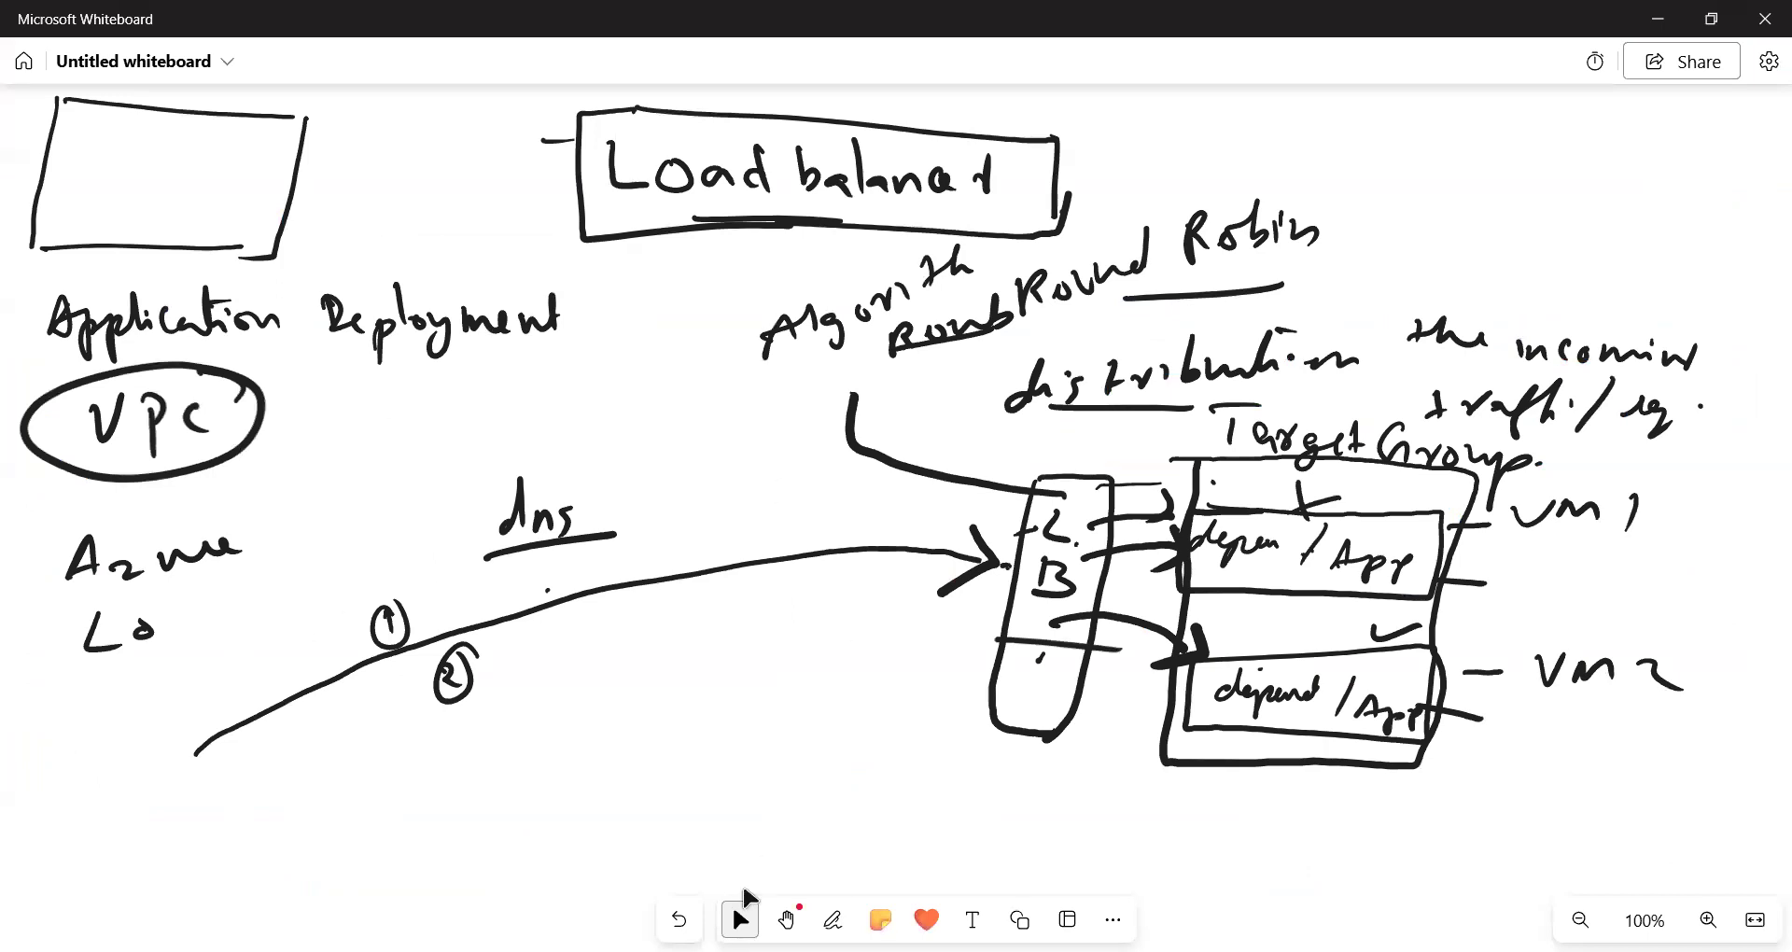
scroll(746, 892, down, 1)
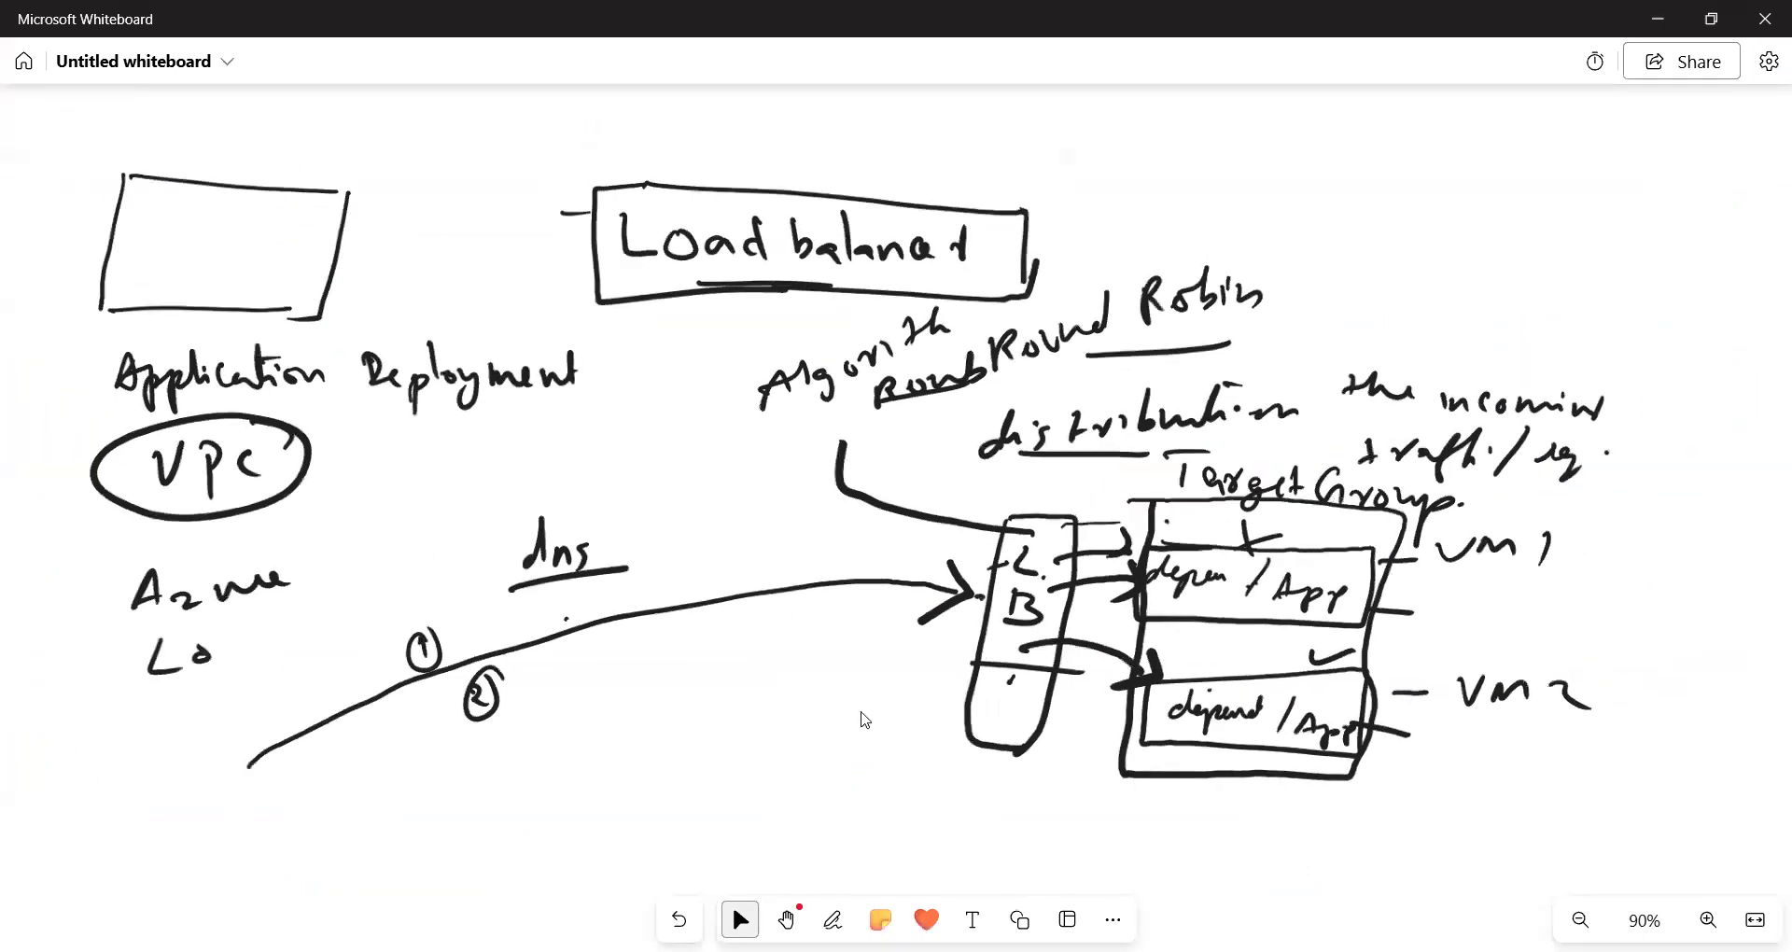
scroll(860, 719, up, 3)
scroll(859, 720, down, 5)
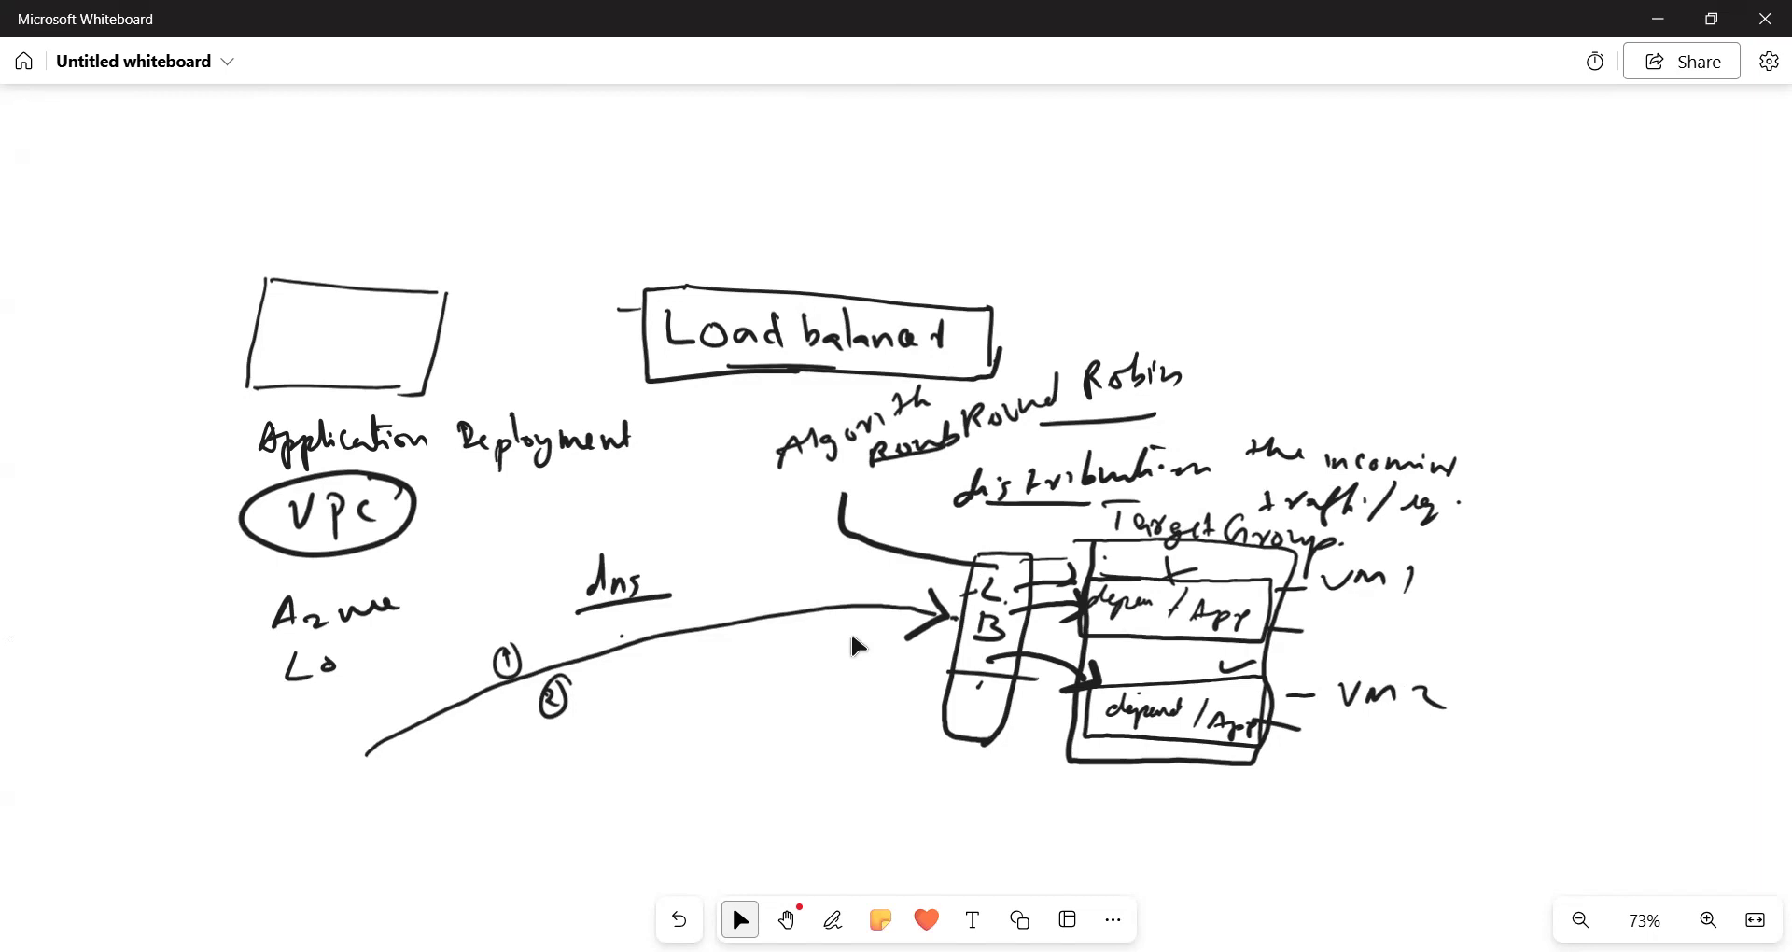
click(837, 479)
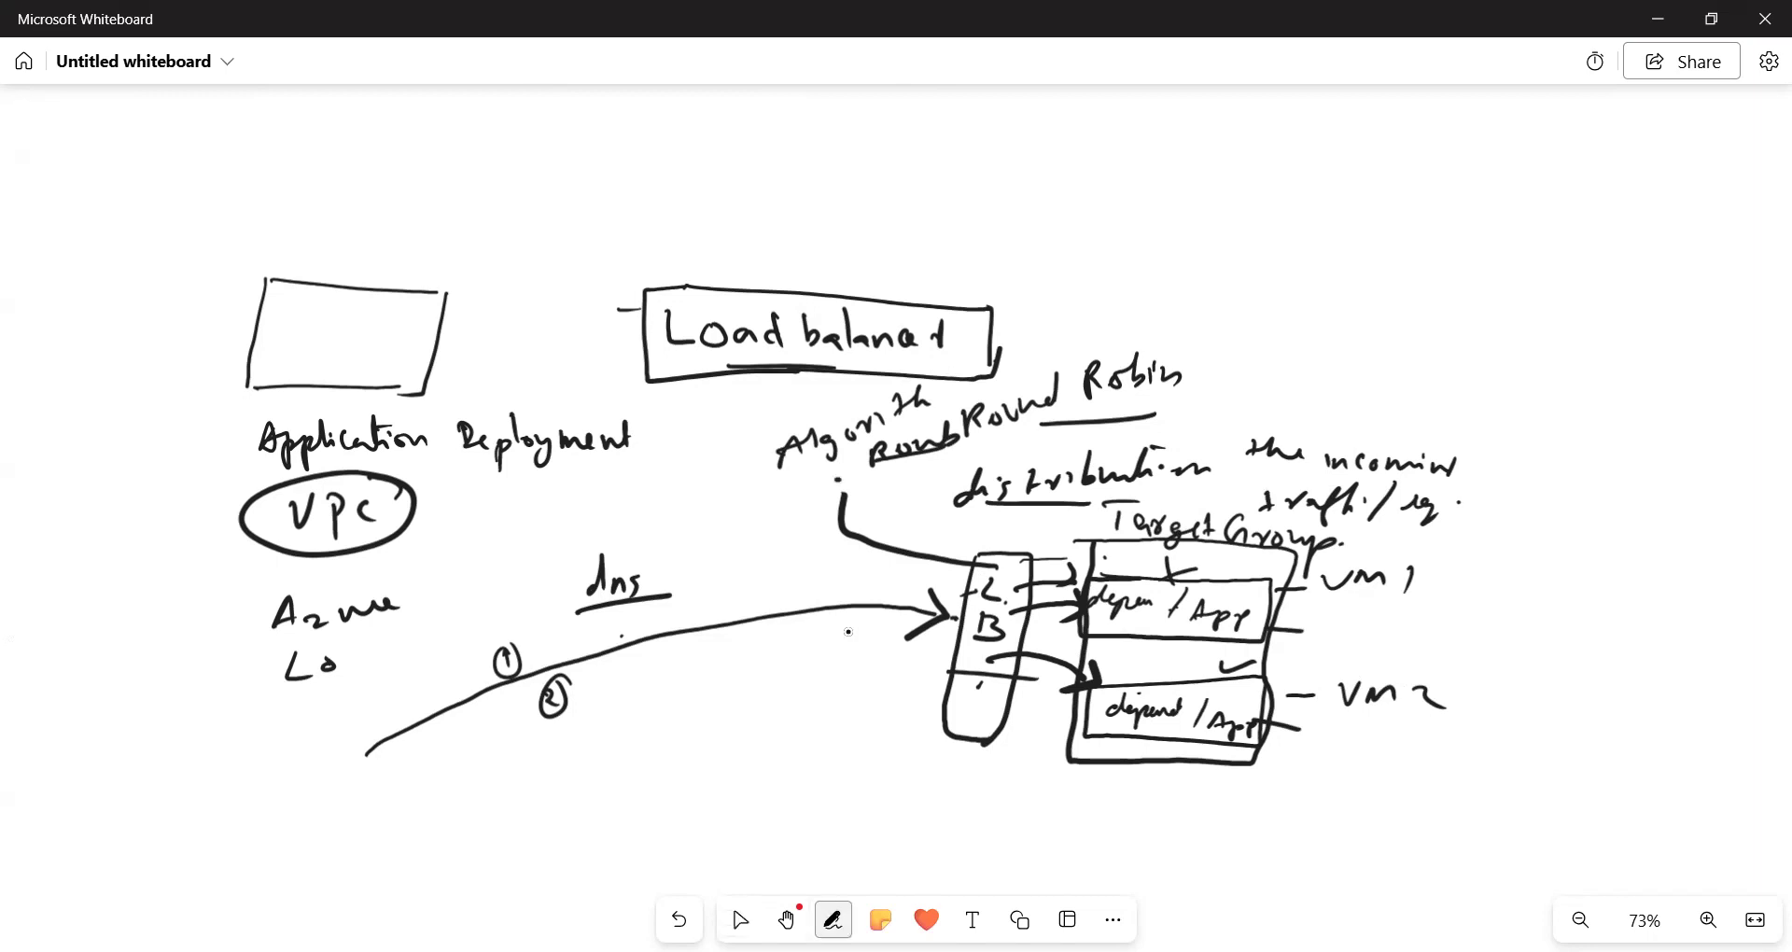
key(Escape)
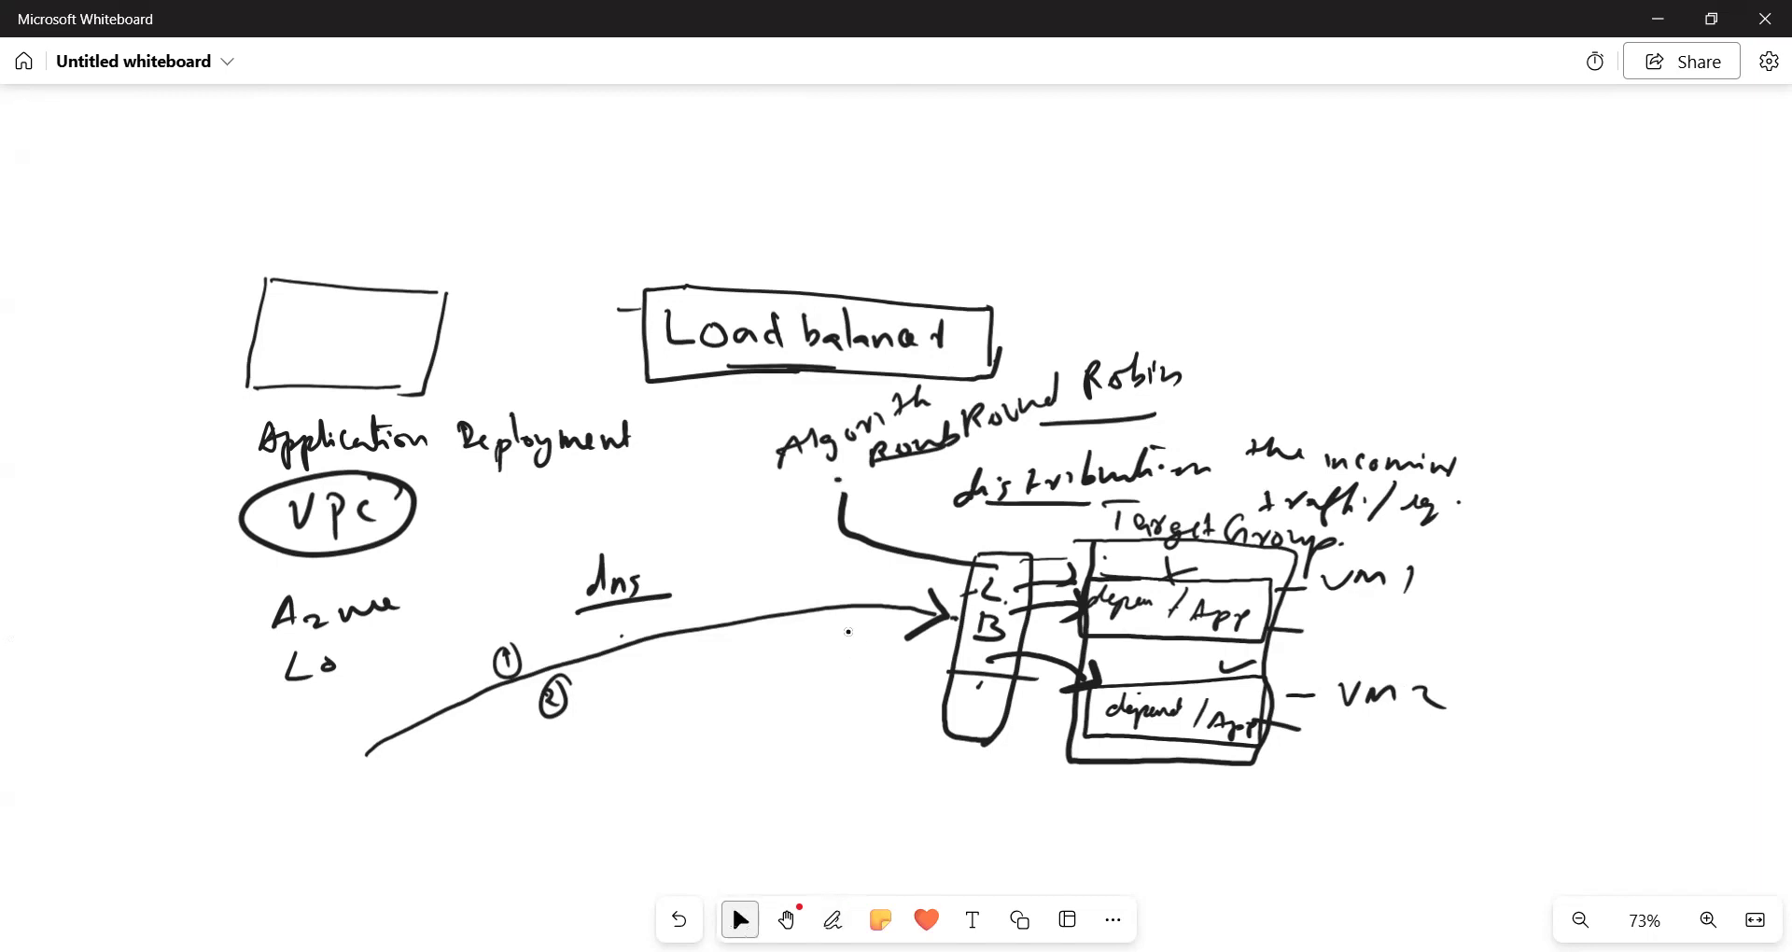
mouse_move(145, 178)
mouse_down()
mouse_move(1164, 844)
mouse_move(1623, 859)
mouse_up()
key(Delete)
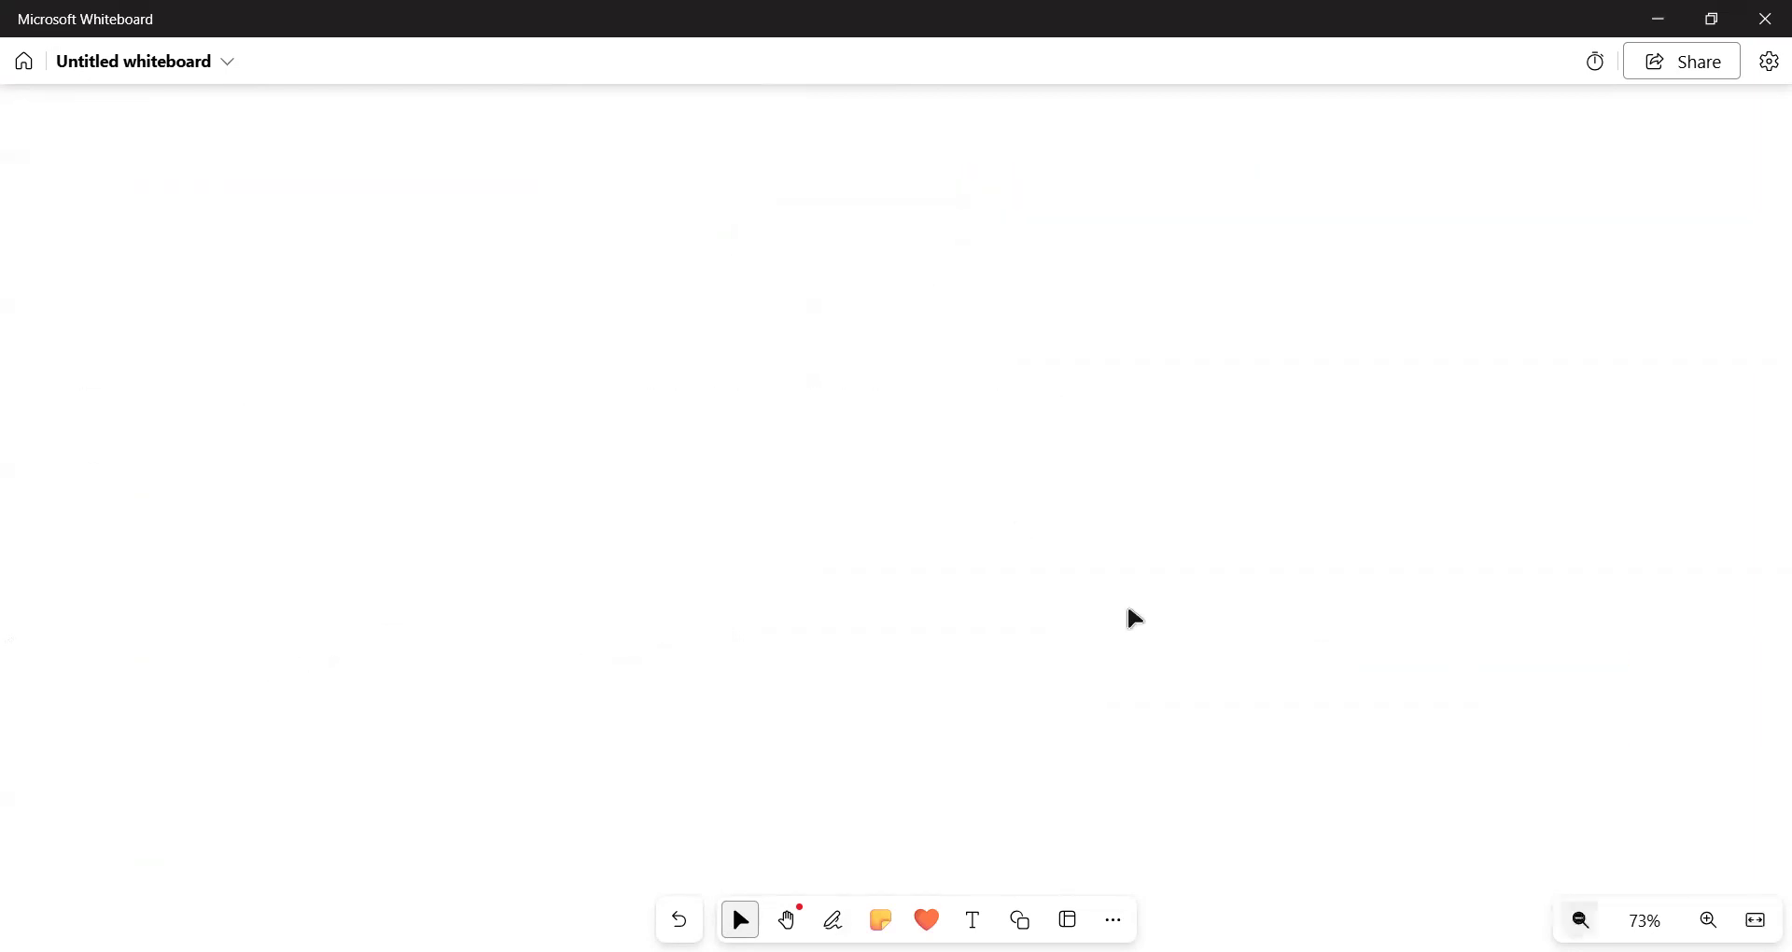
Draw a box labelled EC2 by hand, with ports 22 and 80 marked along its lower edge.
key(alt+w)
mouse_move(1212, 340)
mouse_down()
mouse_move(1216, 394)
mouse_move(1440, 328)
mouse_move(1291, 404)
mouse_move(1204, 386)
mouse_up()
mouse_move(1301, 299)
mouse_down()
mouse_move(1271, 313)
mouse_move(1295, 306)
mouse_up()
drag(1320, 296, 1325, 311)
drag(1342, 296, 1376, 306)
click(1411, 297)
drag(1260, 392, 1246, 456)
drag(1268, 458, 1300, 476)
mouse_move(1363, 403)
mouse_down()
mouse_move(1369, 482)
mouse_move(1385, 457)
mouse_up()
Add a short line below port 80, write Http under it, and underline the word.
drag(1405, 463, 1332, 627)
mouse_move(1363, 587)
mouse_down()
mouse_move(1356, 628)
mouse_move(1364, 606)
mouse_move(1394, 631)
mouse_up()
drag(1379, 616, 1405, 611)
mouse_move(1413, 608)
mouse_down()
mouse_move(1428, 627)
mouse_move(1437, 609)
mouse_up()
mouse_move(1466, 608)
mouse_down()
mouse_move(1464, 644)
mouse_move(1468, 627)
mouse_up()
click(1517, 617)
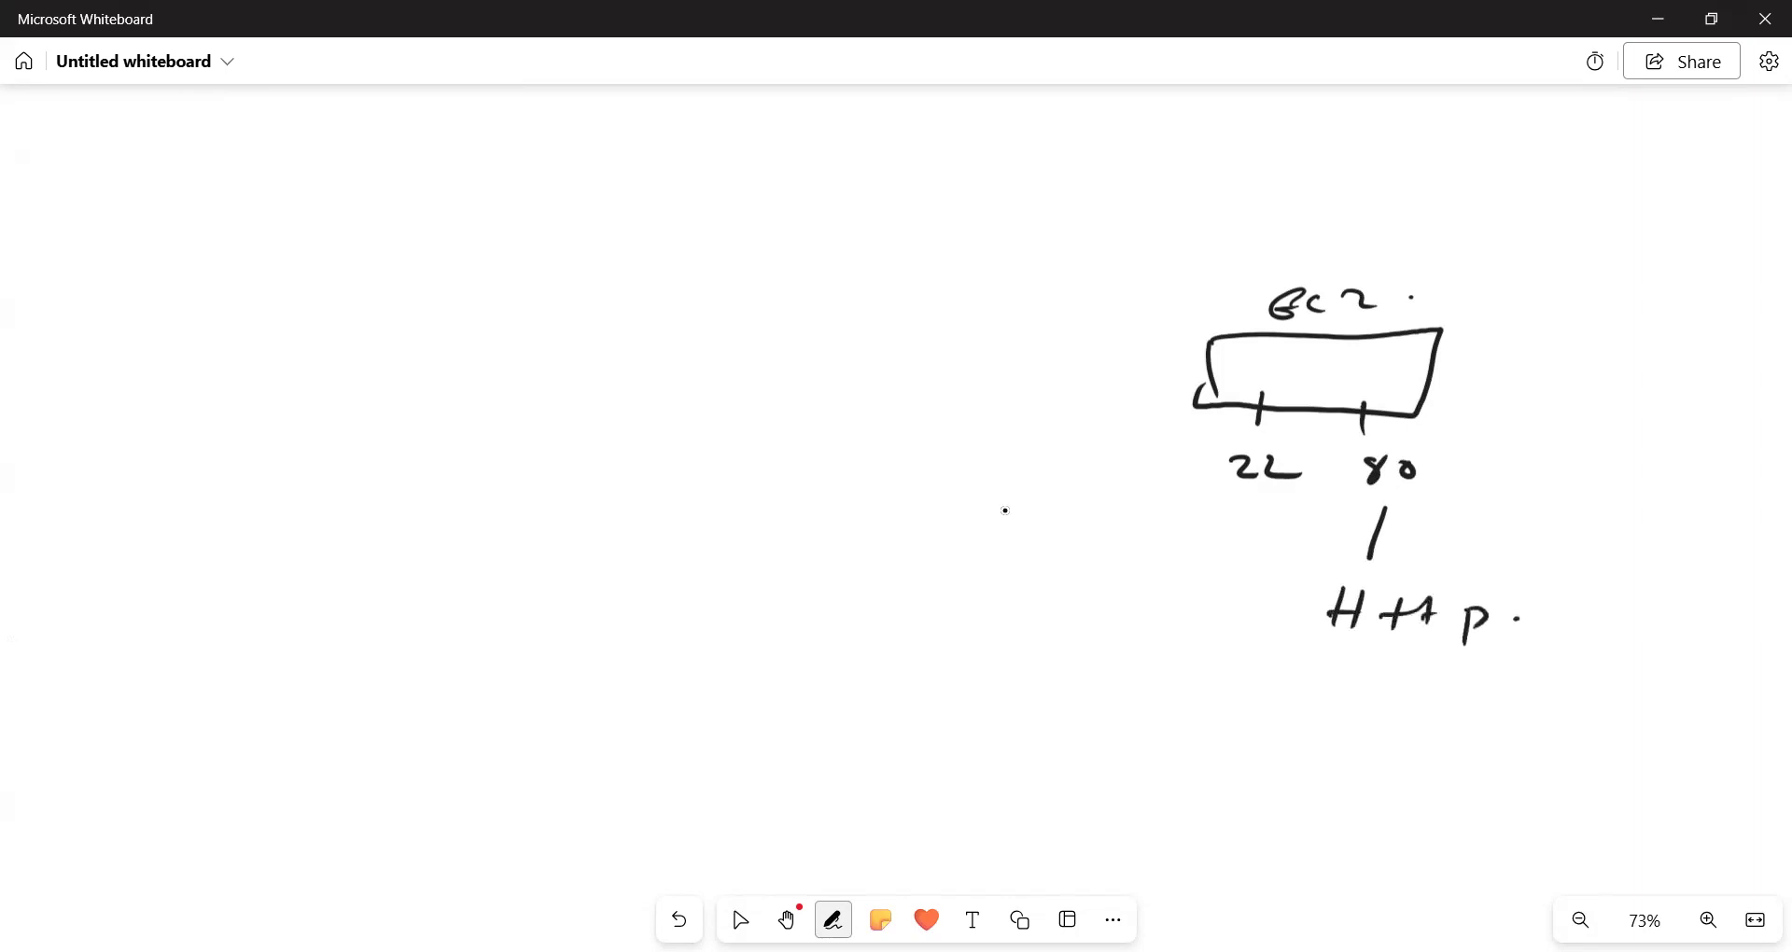
drag(1323, 657, 1478, 657)
drag(1238, 378, 987, 384)
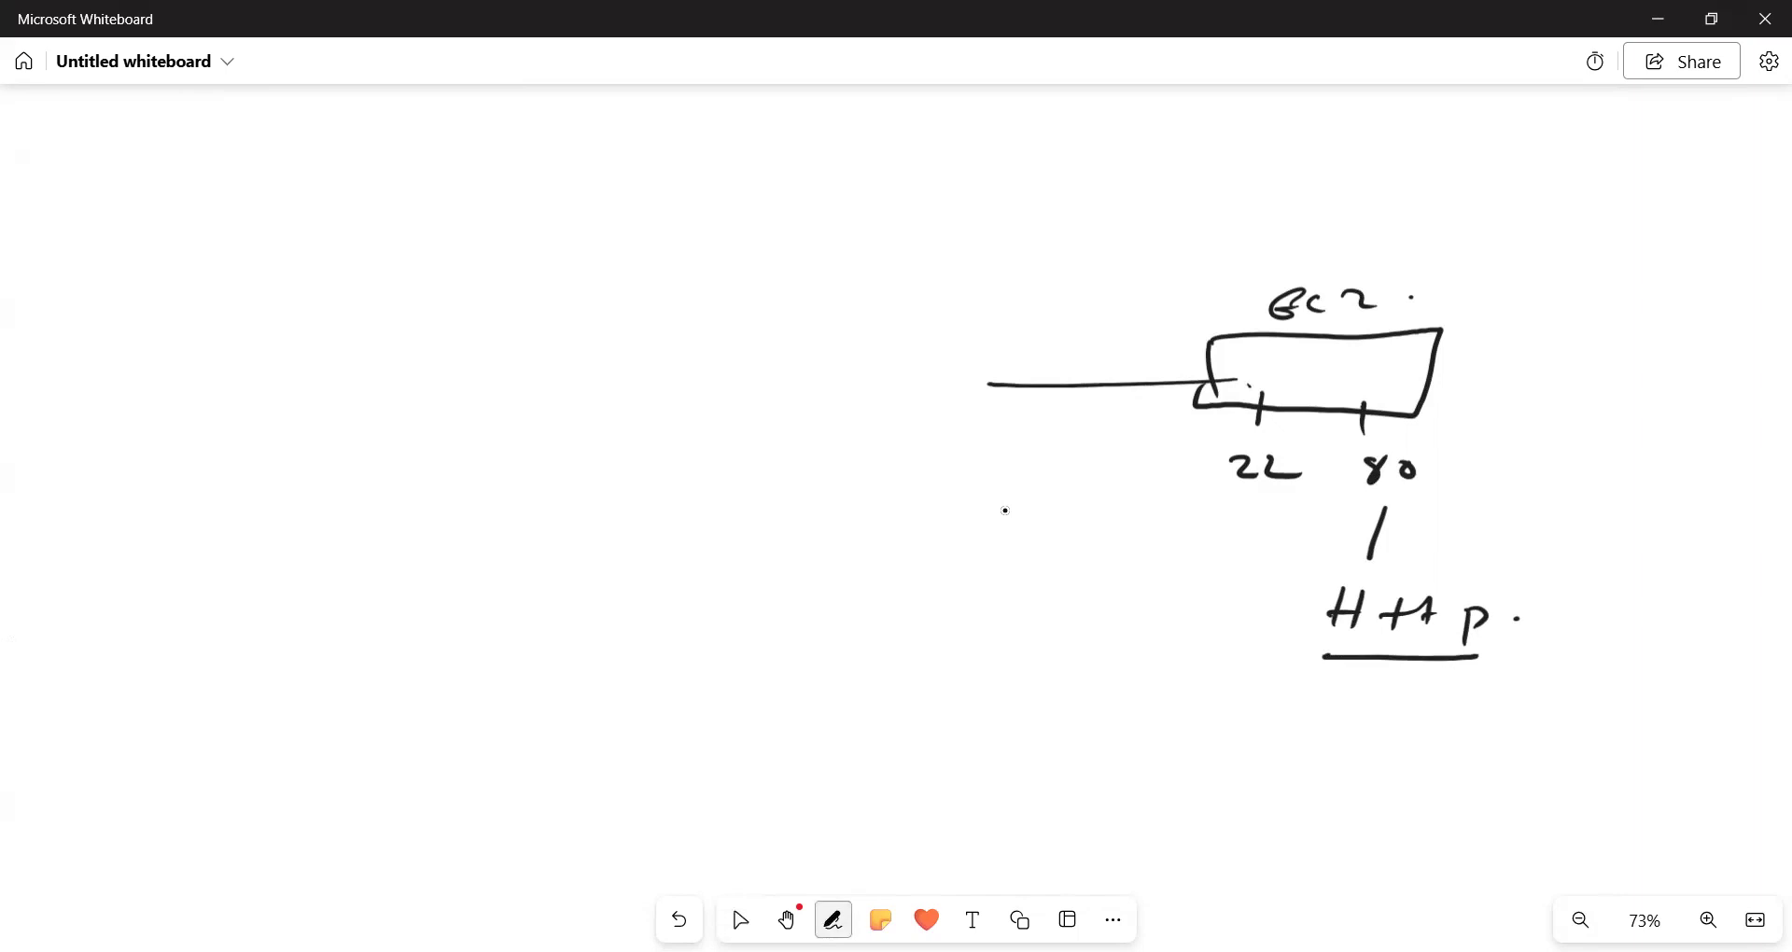
mouse_move(632, 359)
mouse_down()
mouse_move(646, 395)
mouse_move(669, 390)
mouse_up()
mouse_move(661, 377)
mouse_down()
mouse_move(695, 371)
mouse_move(692, 390)
mouse_up()
drag(695, 374, 760, 392)
mouse_move(804, 350)
mouse_down()
mouse_move(791, 393)
mouse_move(930, 360)
mouse_move(896, 357)
mouse_up()
click(815, 381)
click(877, 366)
click(877, 378)
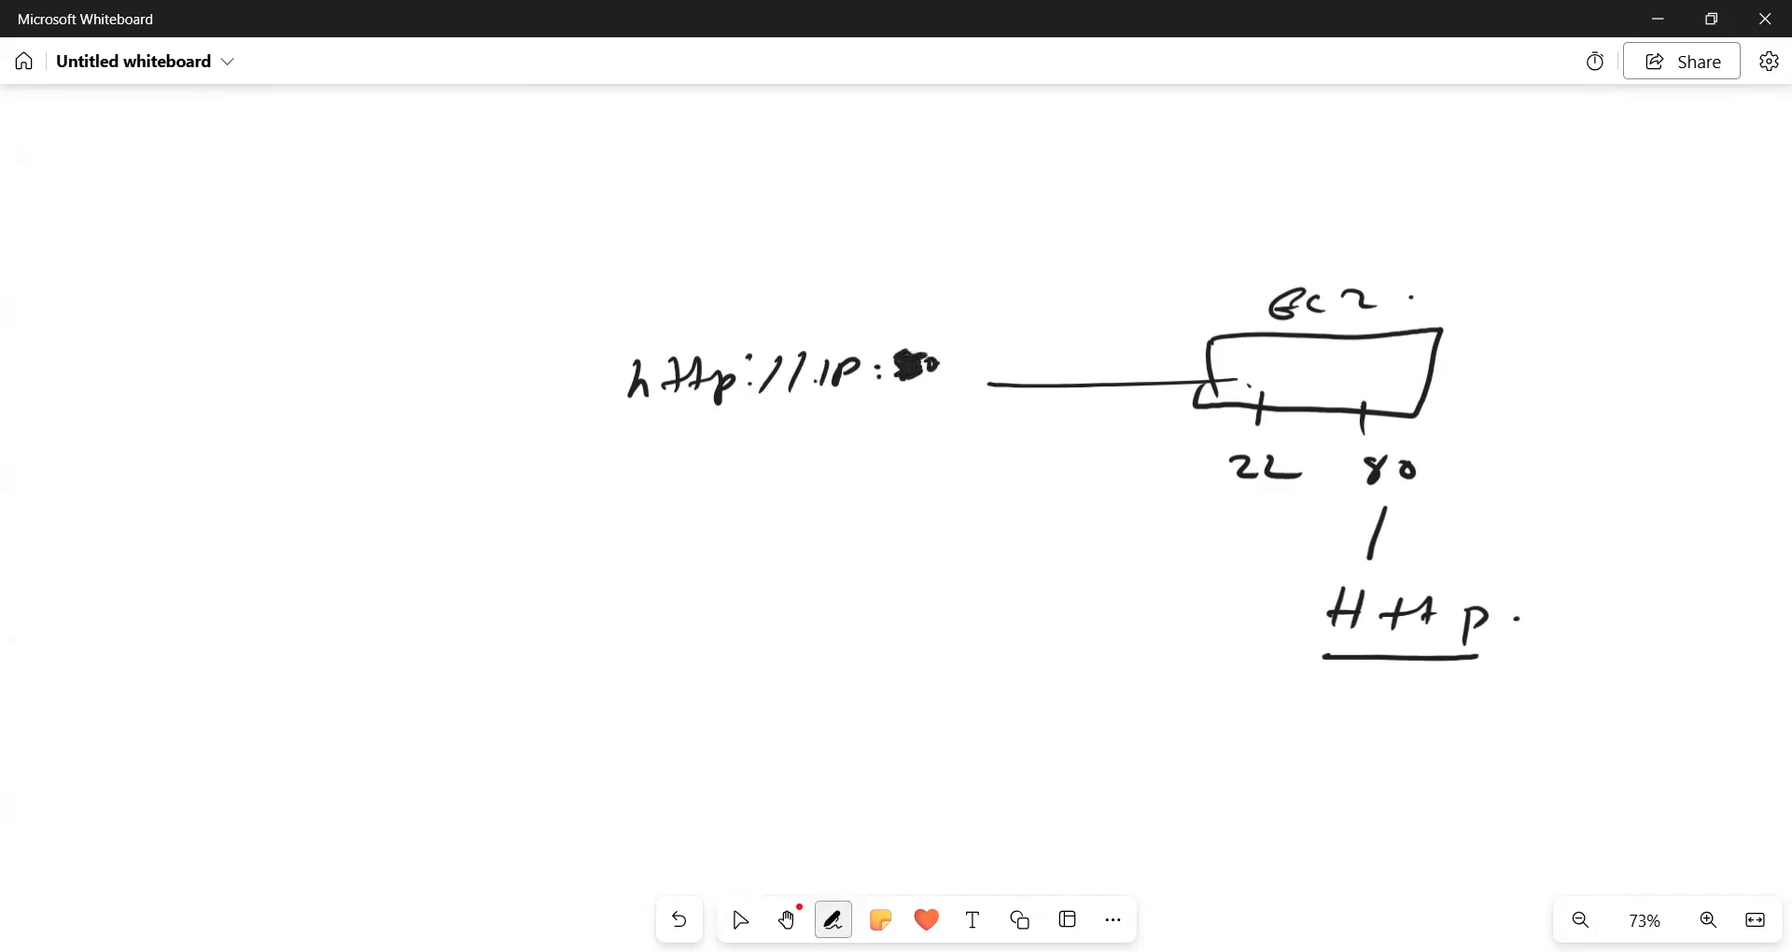
Underline http in the address and draw an upward arrow from it to a handwritten 80.
drag(635, 417, 730, 416)
drag(672, 308, 664, 332)
drag(652, 313, 695, 304)
drag(670, 198, 667, 230)
drag(706, 198, 711, 200)
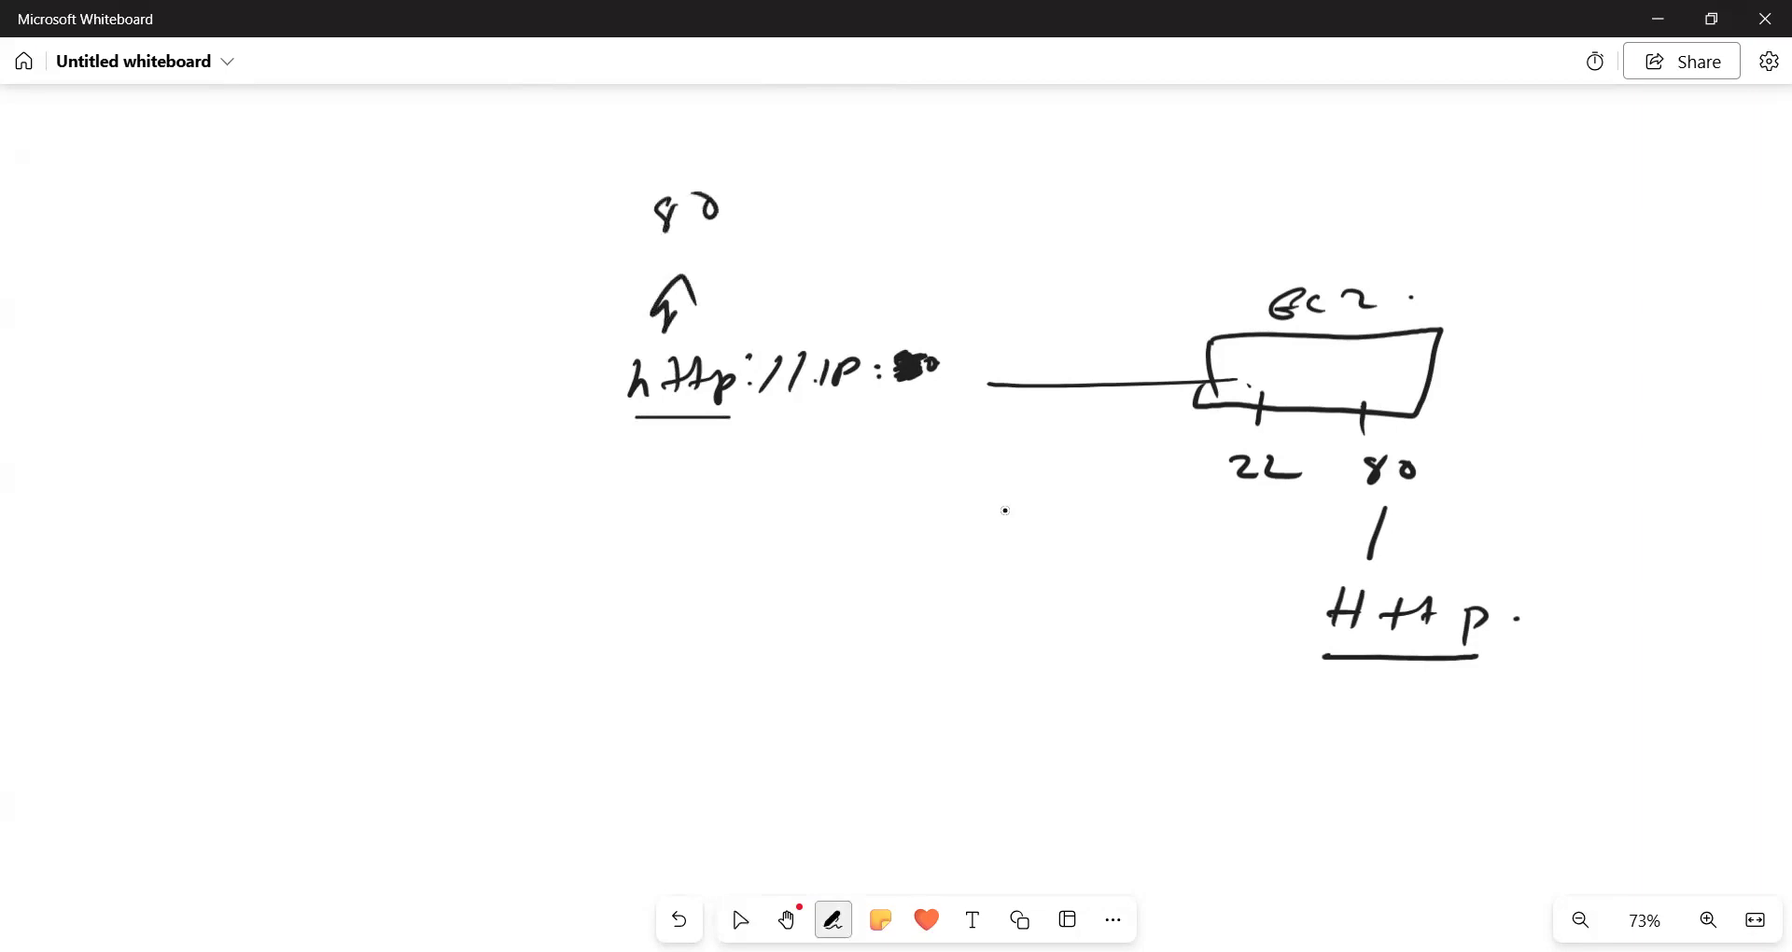
Write https: below the http address and draw a downward arrow from it to a handwritten 443.
drag(637, 469, 664, 518)
drag(658, 489, 688, 516)
mouse_move(676, 487)
mouse_down()
mouse_move(721, 484)
mouse_move(712, 514)
mouse_up()
drag(749, 478, 741, 512)
drag(767, 472, 771, 468)
click(776, 500)
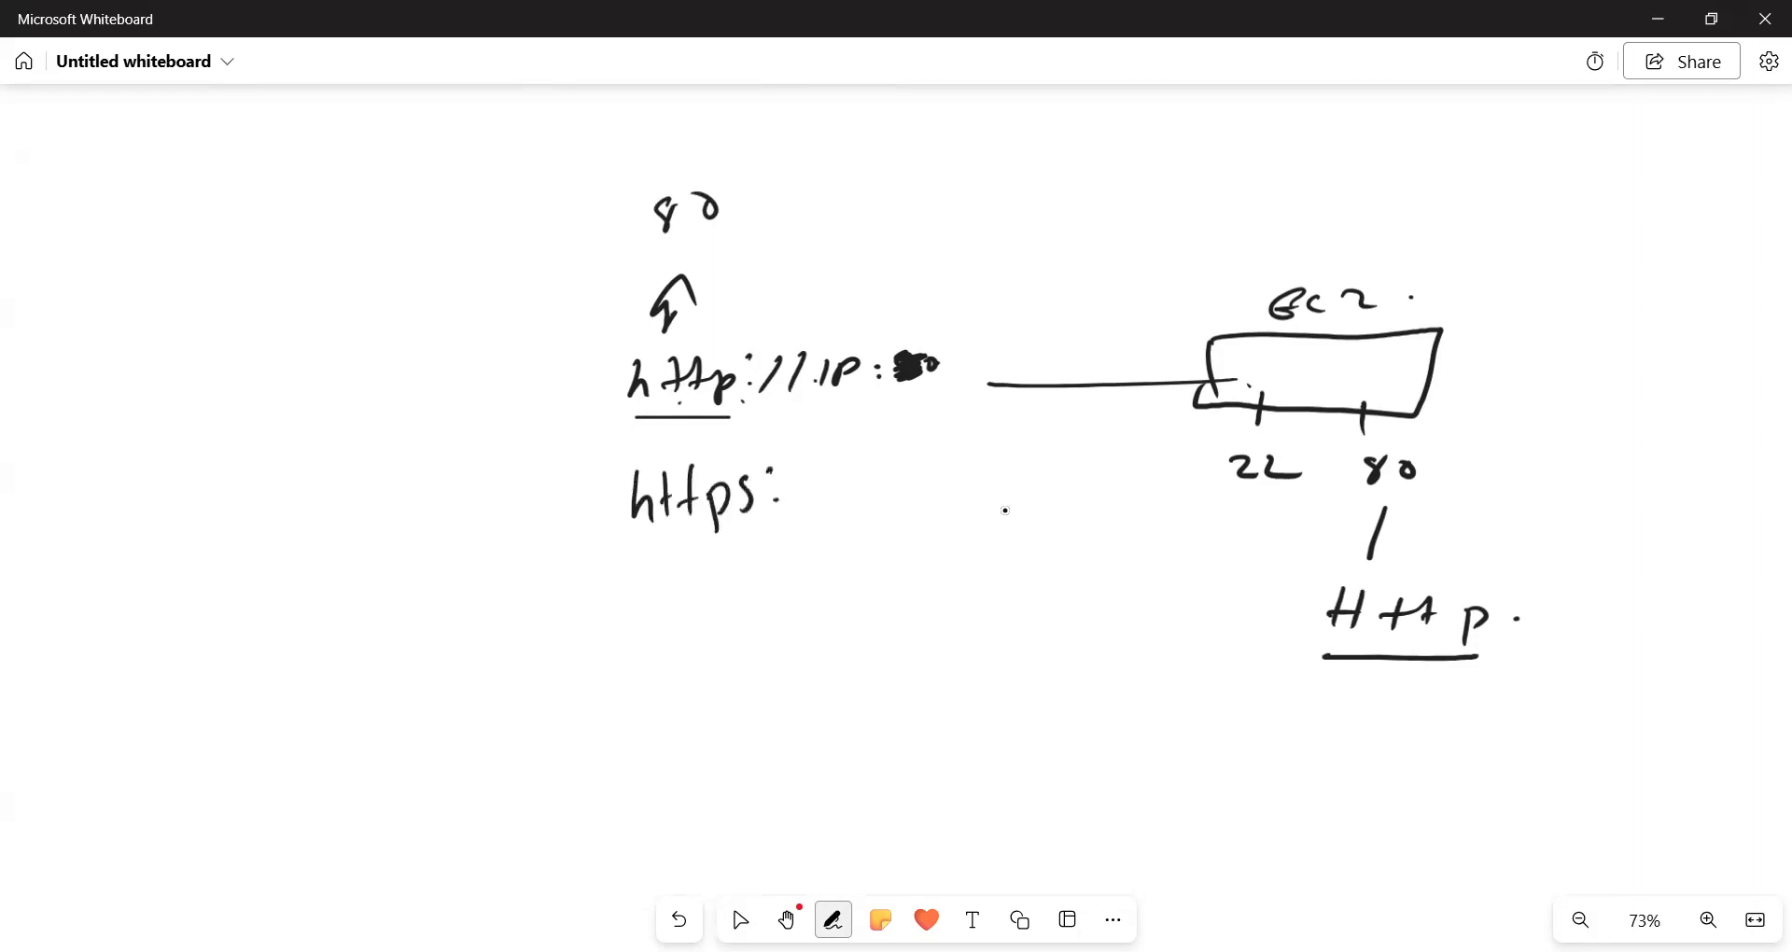
mouse_move(679, 537)
mouse_down()
mouse_move(668, 590)
mouse_move(712, 579)
mouse_up()
drag(619, 671, 635, 711)
mouse_move(631, 698)
mouse_down()
mouse_move(628, 726)
mouse_move(672, 700)
mouse_up()
mouse_move(669, 683)
mouse_down()
mouse_move(668, 720)
mouse_move(706, 721)
mouse_up()
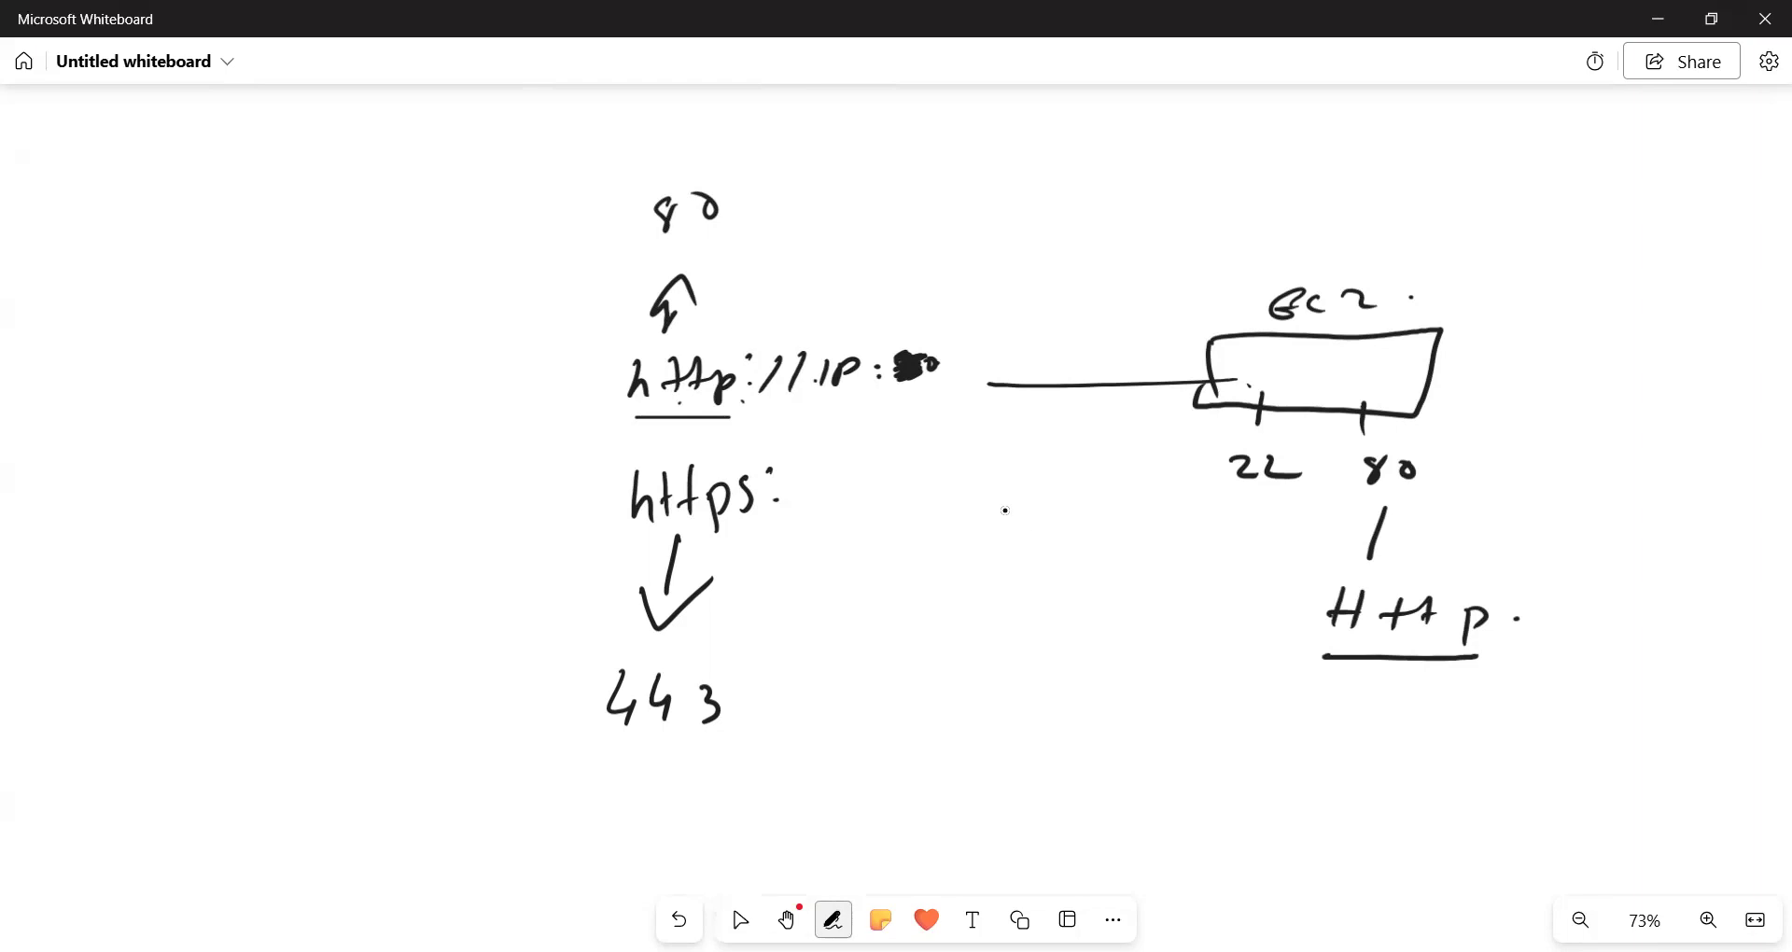
Thicken the colon after https, add a line above 443 and a short stroke at the EC2 box's corner, and stop drawing.
click(776, 504)
click(776, 474)
drag(674, 668, 746, 657)
drag(1238, 382, 1200, 417)
key(Escape)
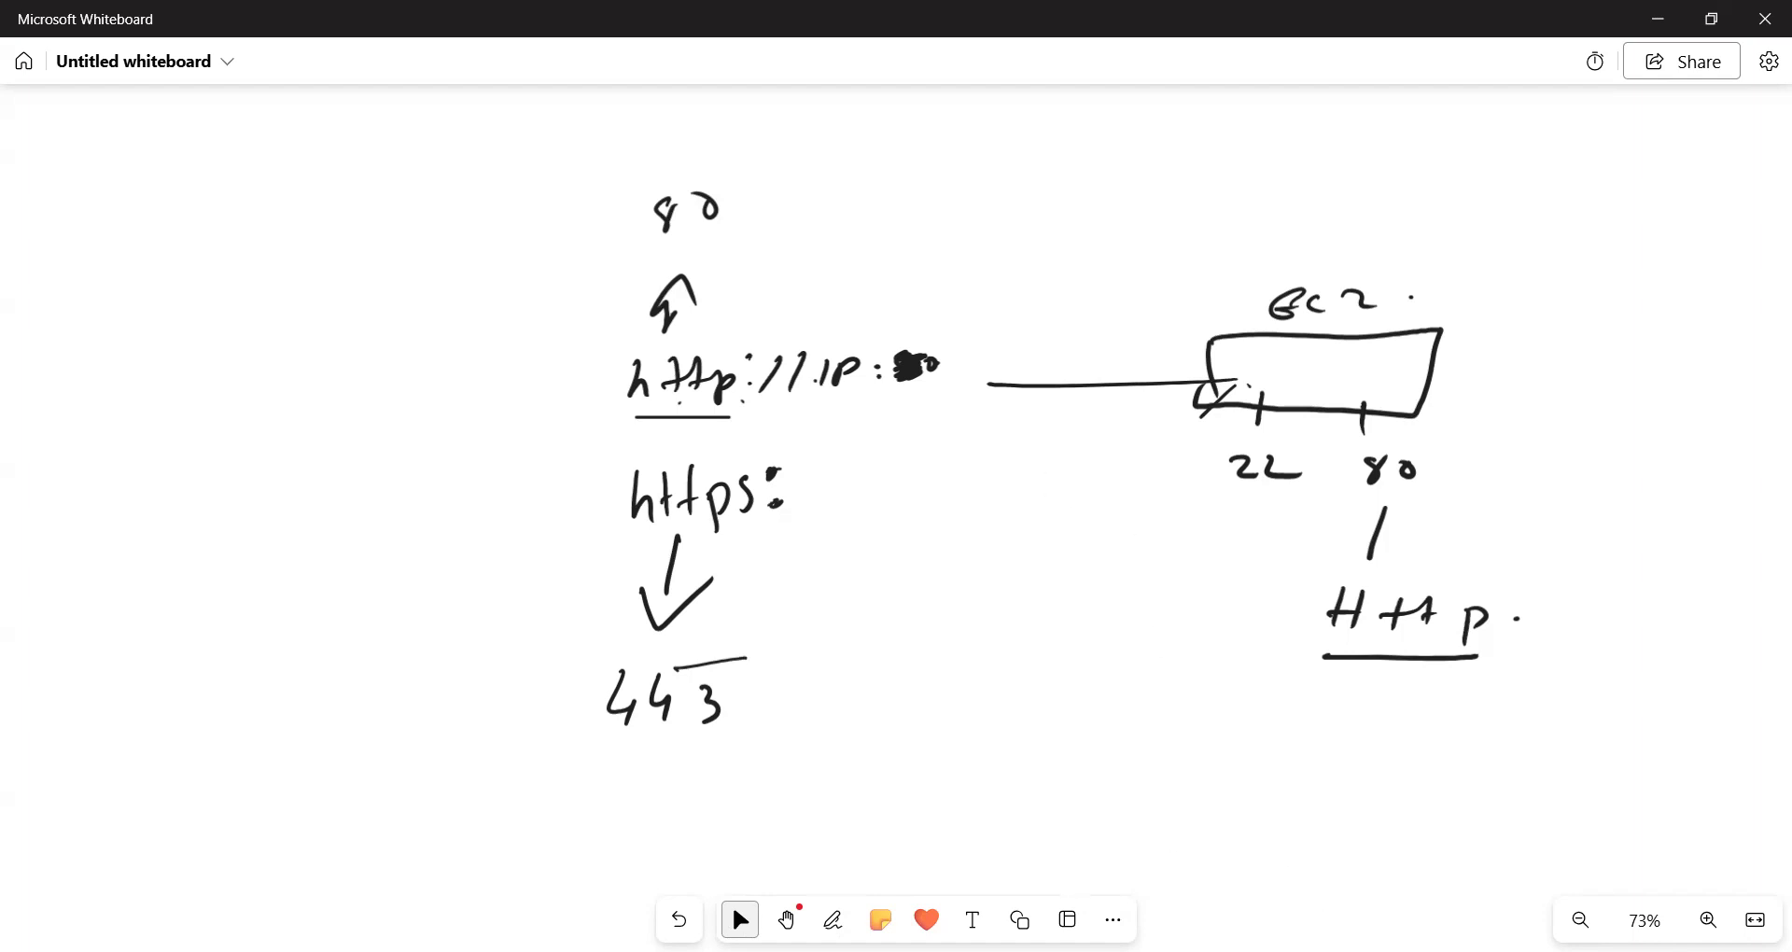
Switch to Chrome and bring up the EC2 Instance Connect terminal of instance i-0edfdf108f8bd7996.
click(837, 887)
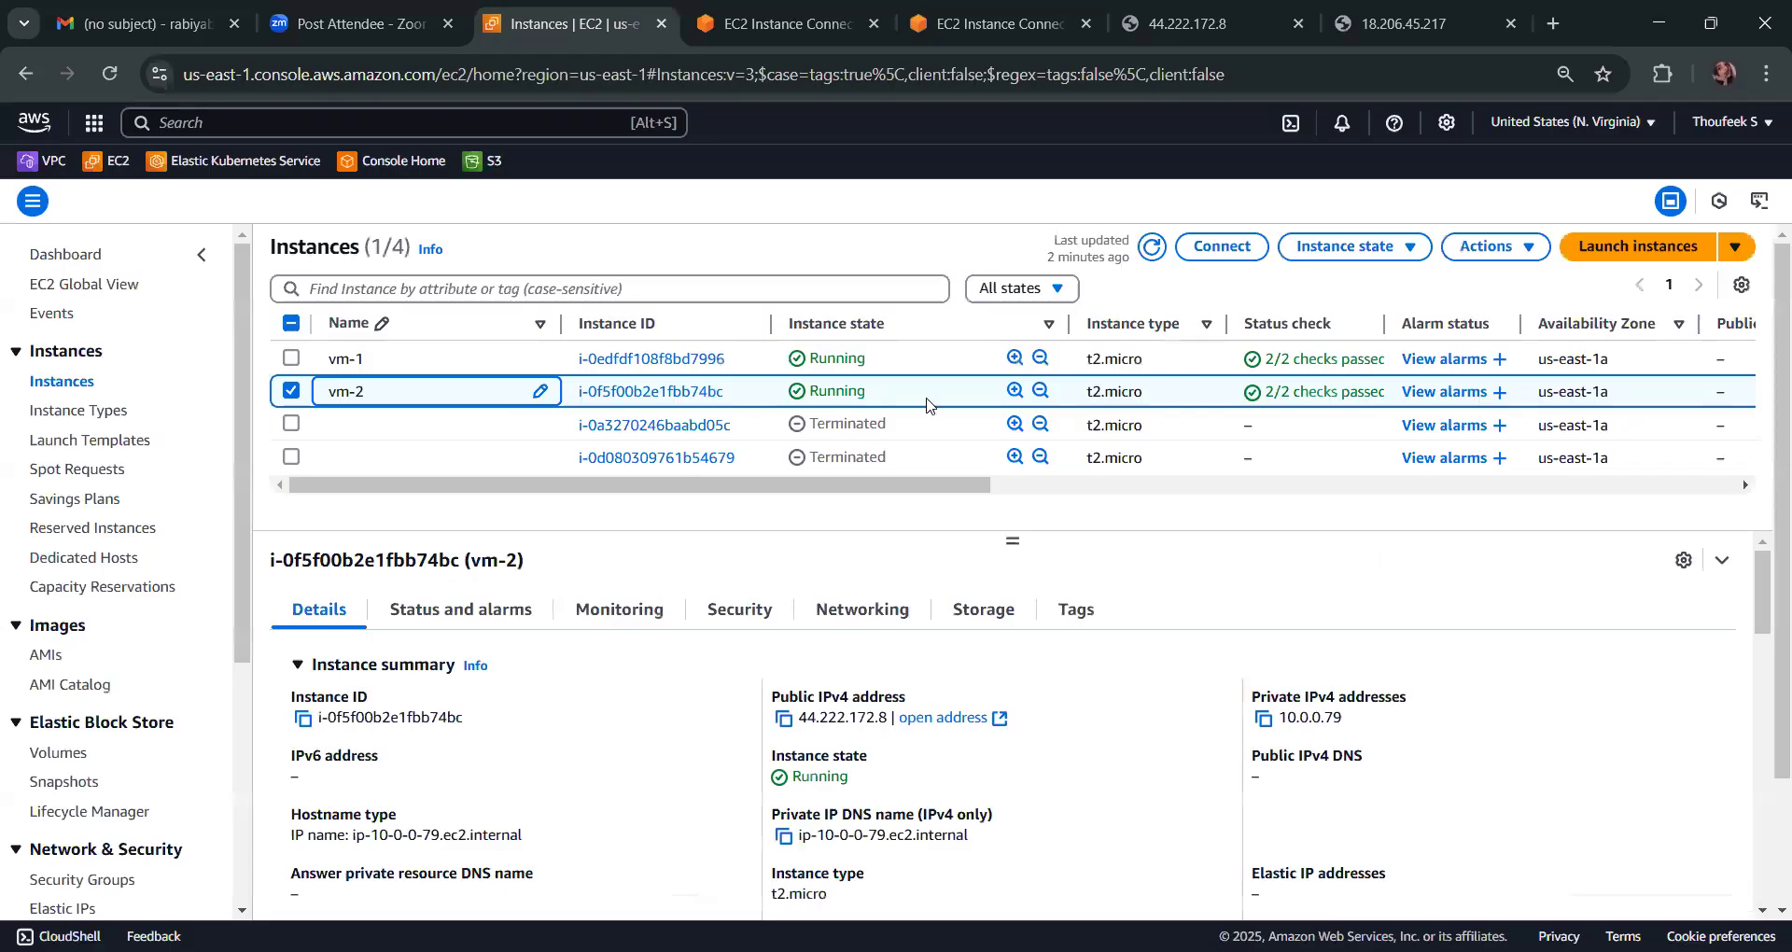
click(1241, 250)
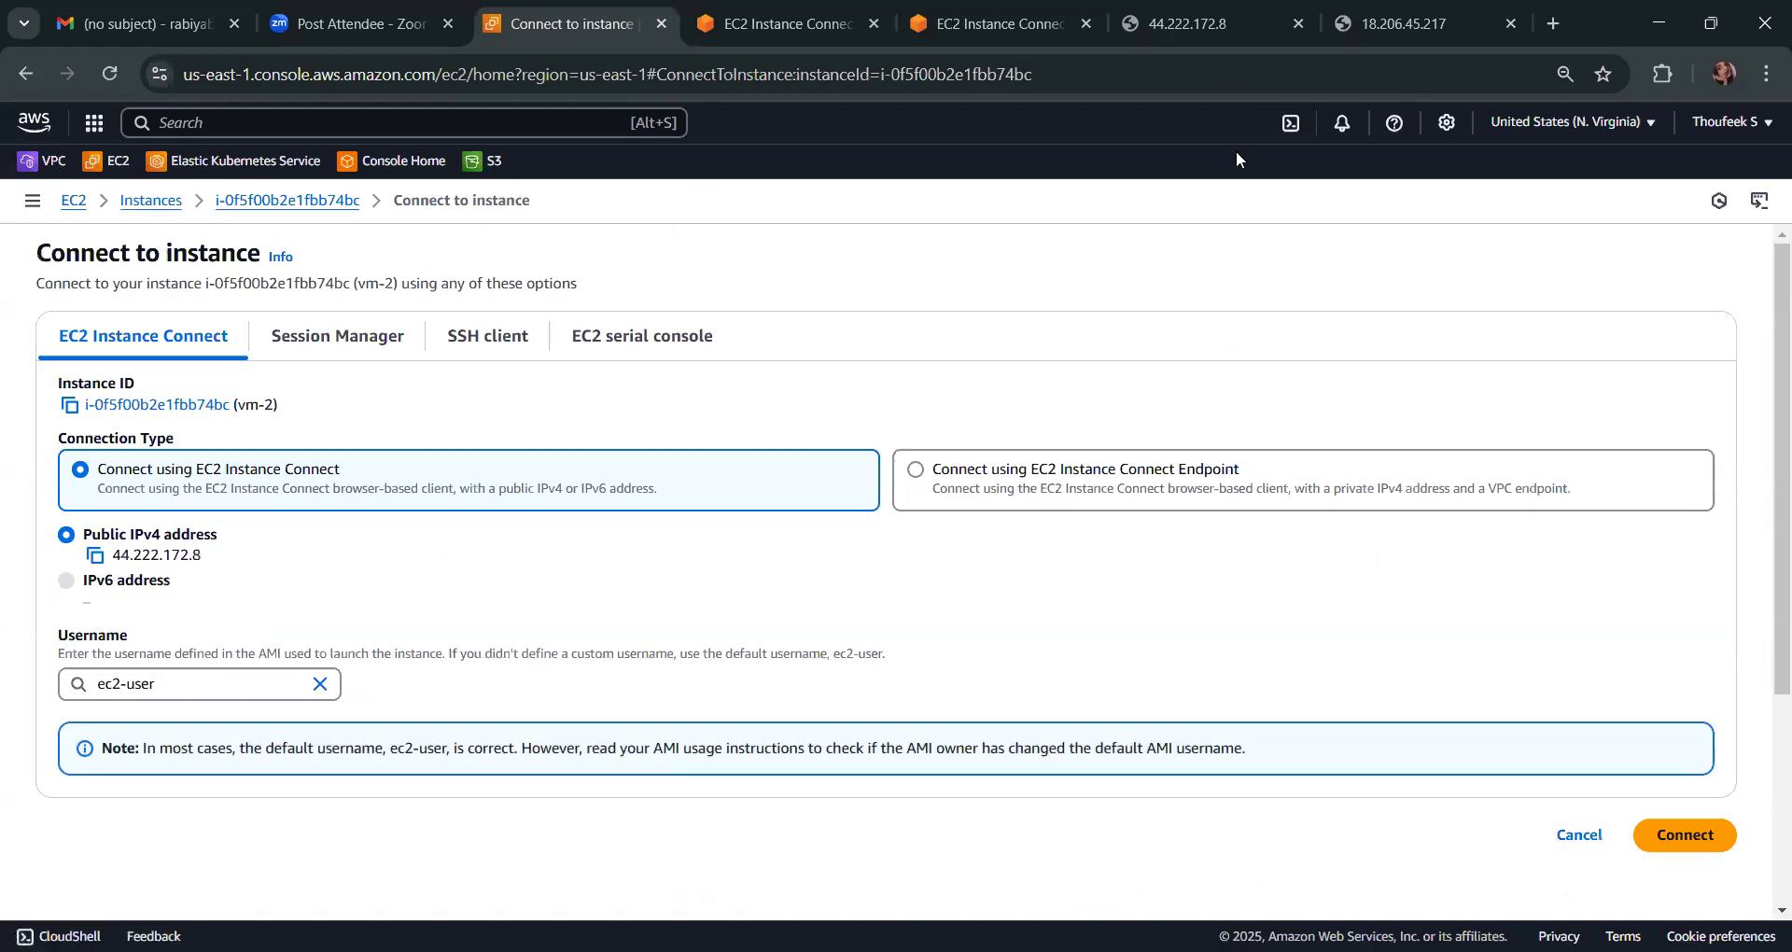
click(1203, 23)
click(1414, 23)
click(1255, 20)
click(904, 8)
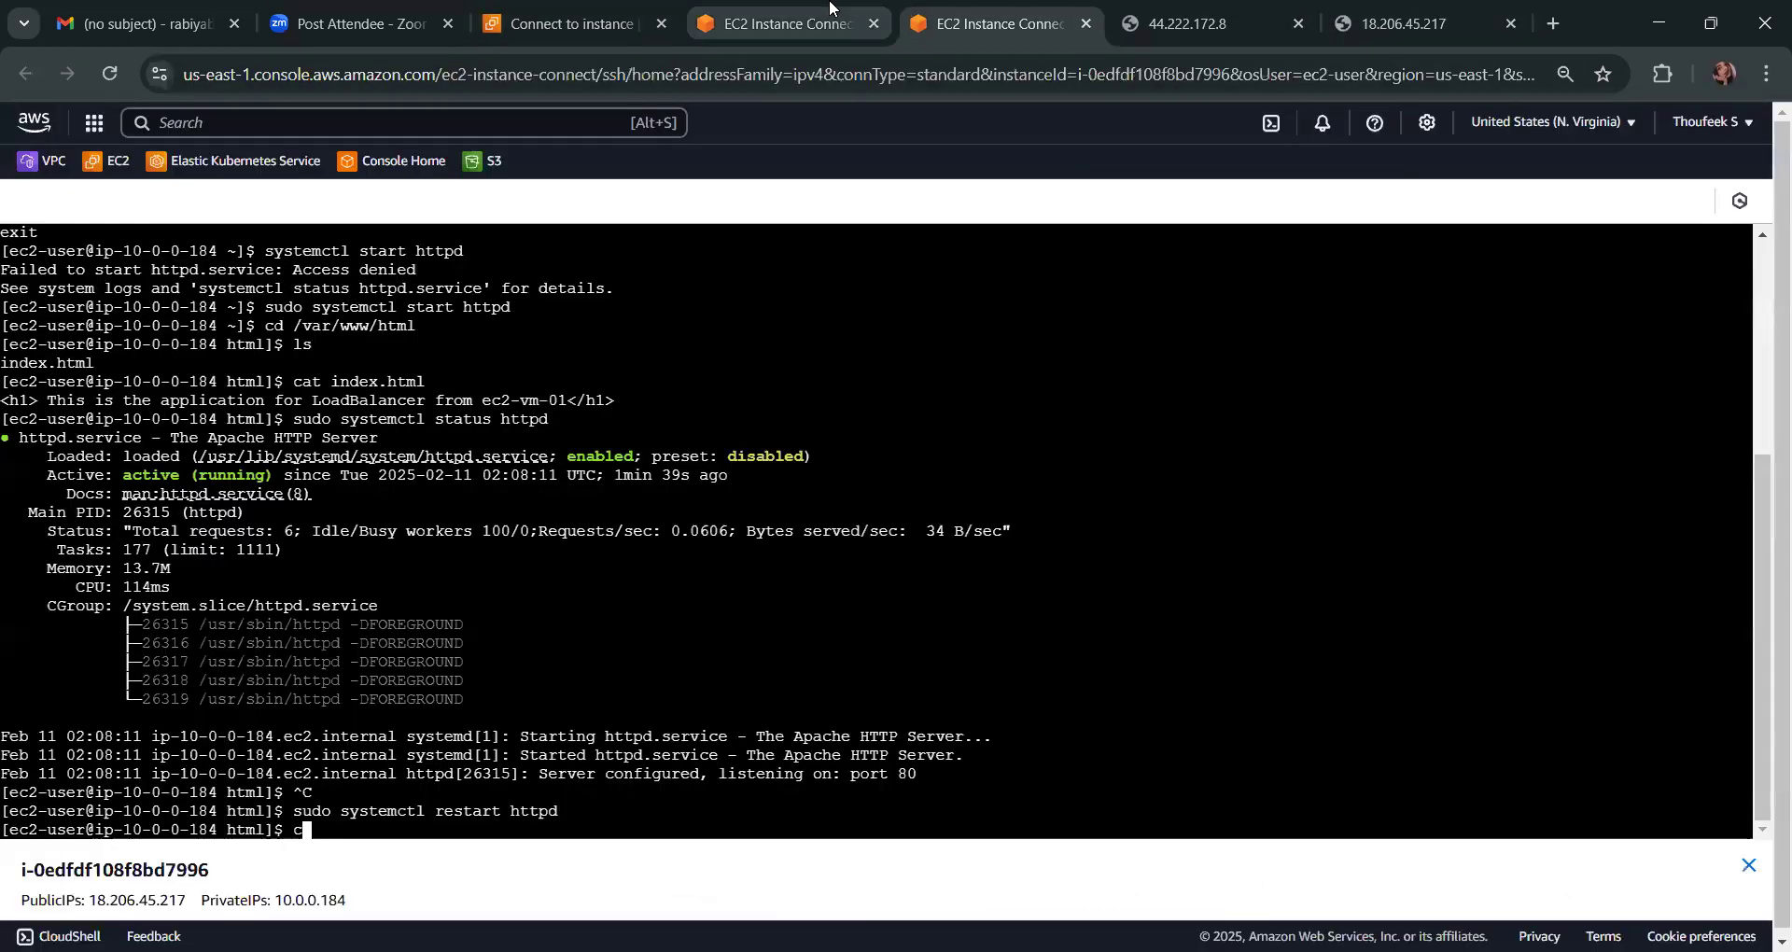
click(831, 19)
click(898, 23)
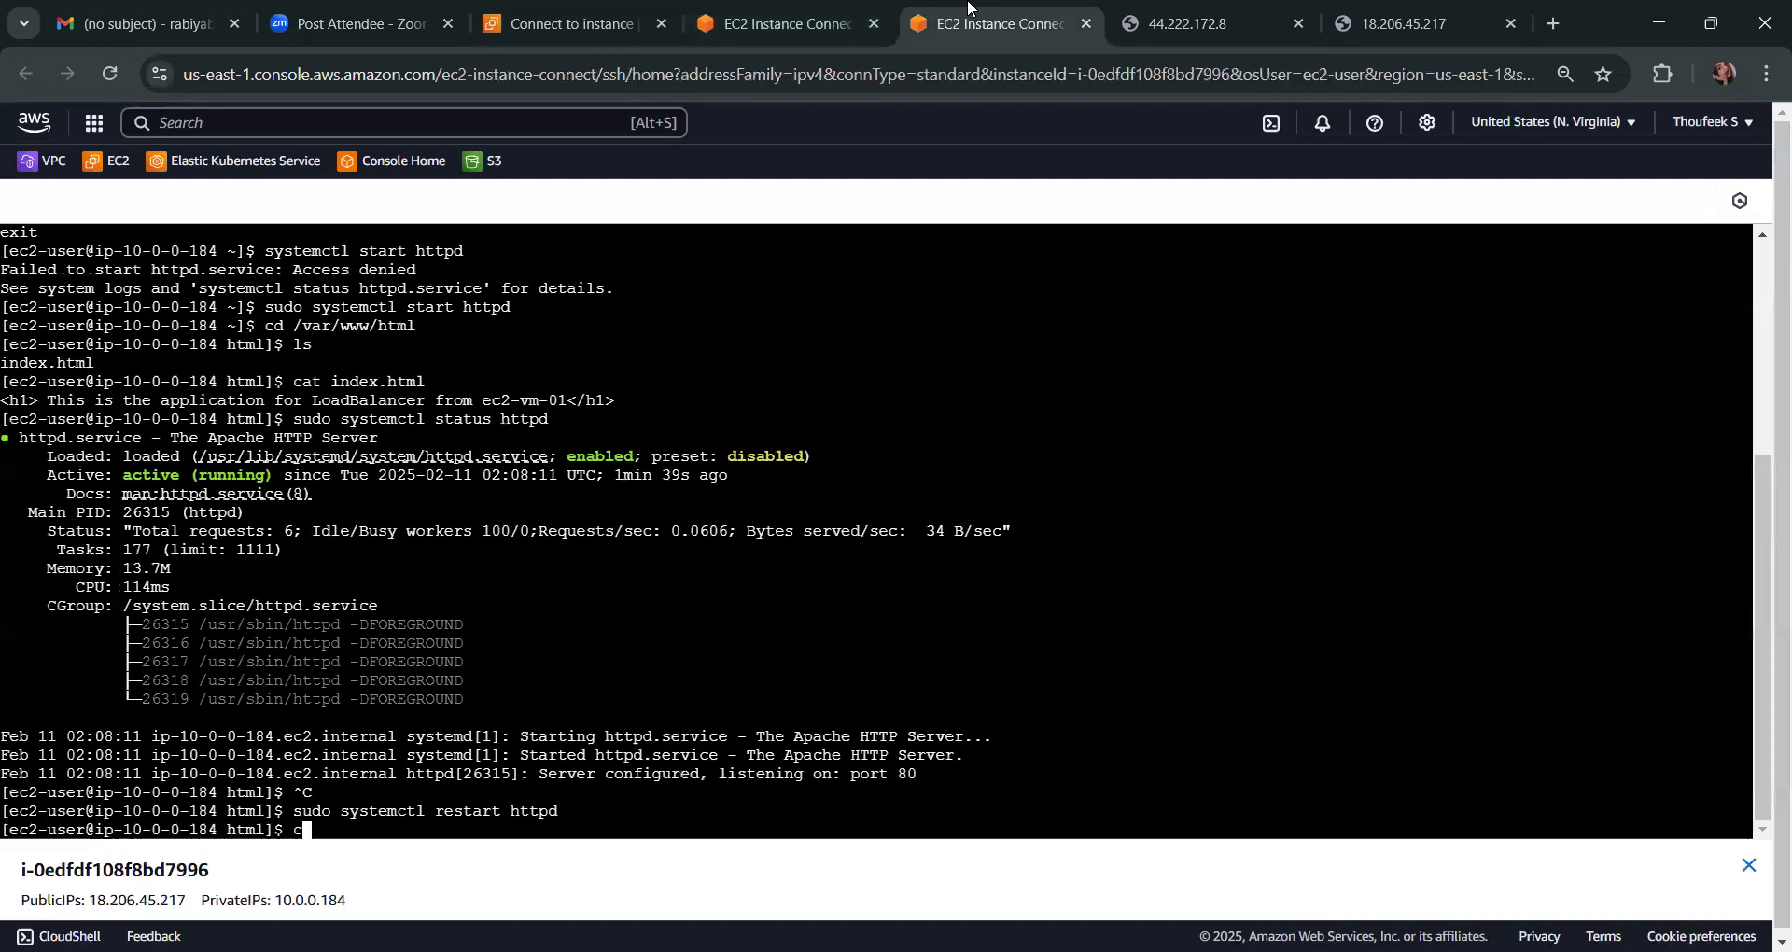
click(800, 10)
click(933, 23)
Clear the stray character at the prompt and open index.html with nano index.html.
key(BackSpace)
text(nao)
key(BackSpace)
key(BackSpace)
text(ano index.html)
key(Return)
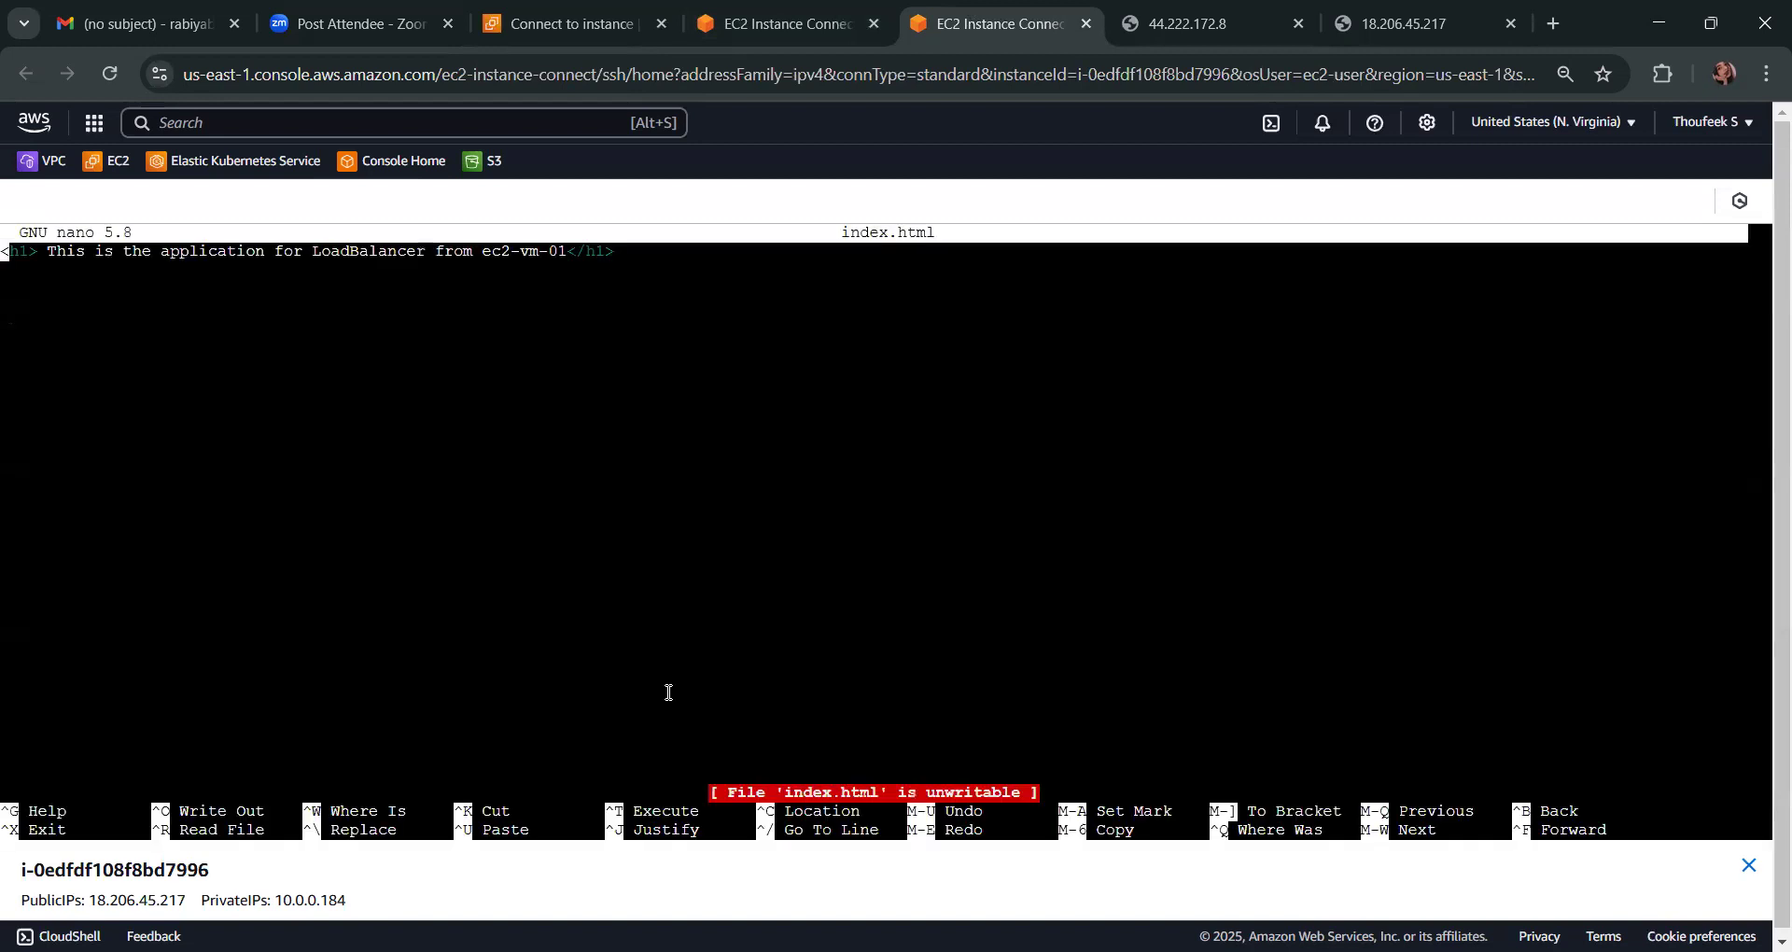
Try to save the heading with ec2-vm-02 instead of ec2-vm-01, and exit nano discarding the edit.
key(Right)
key(Right)
key(Right)
key(Right)
key(Right)
key(Right)
key(Right)
key(Right)
key(Right)
key(Right)
key(Right)
key(Right)
key(Right)
key(Right)
key(Right)
key(Right)
key(Right)
key(Right)
key(Right)
key(Right)
key(Right)
key(Right)
key(Right)
key(Right)
key(Right)
key(Right)
key(Right)
key(Right)
key(Right)
key(Right)
key(Right)
key(Right)
key(Right)
key(Right)
key(Right)
key(Right)
key(Right)
key(Right)
key(Right)
key(Right)
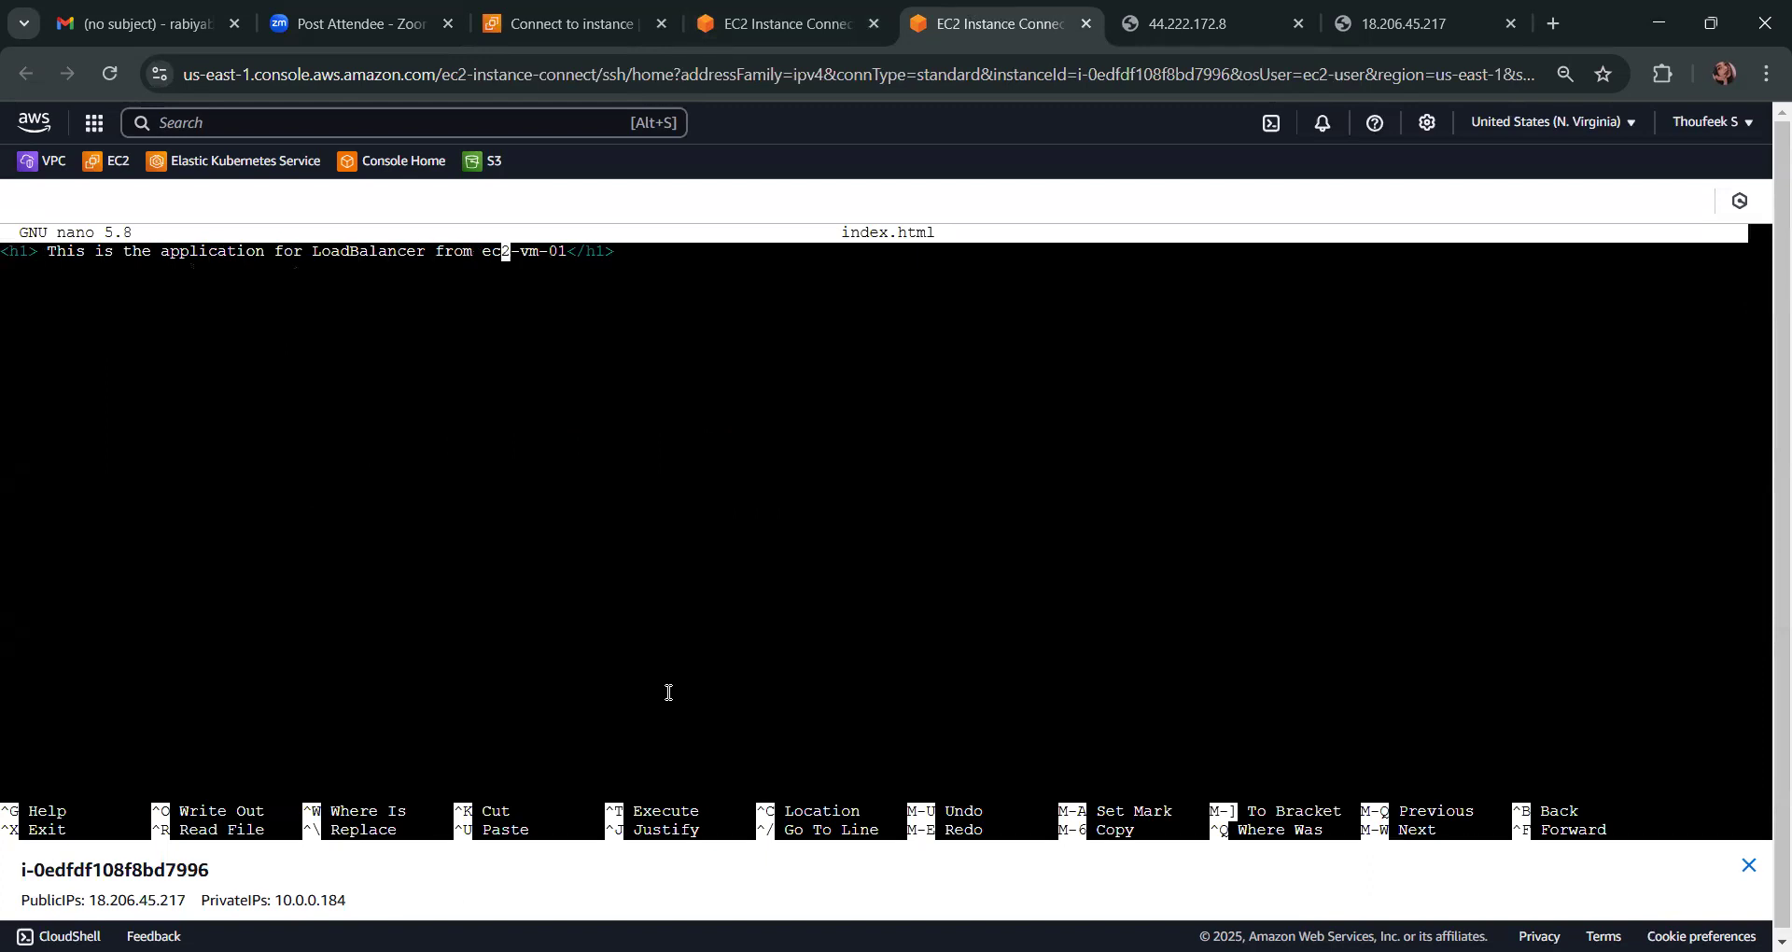
key(Right)
key(Right)
key(BackSpace)
text(2)
key(ctrl+x)
key(y)
key(Return)
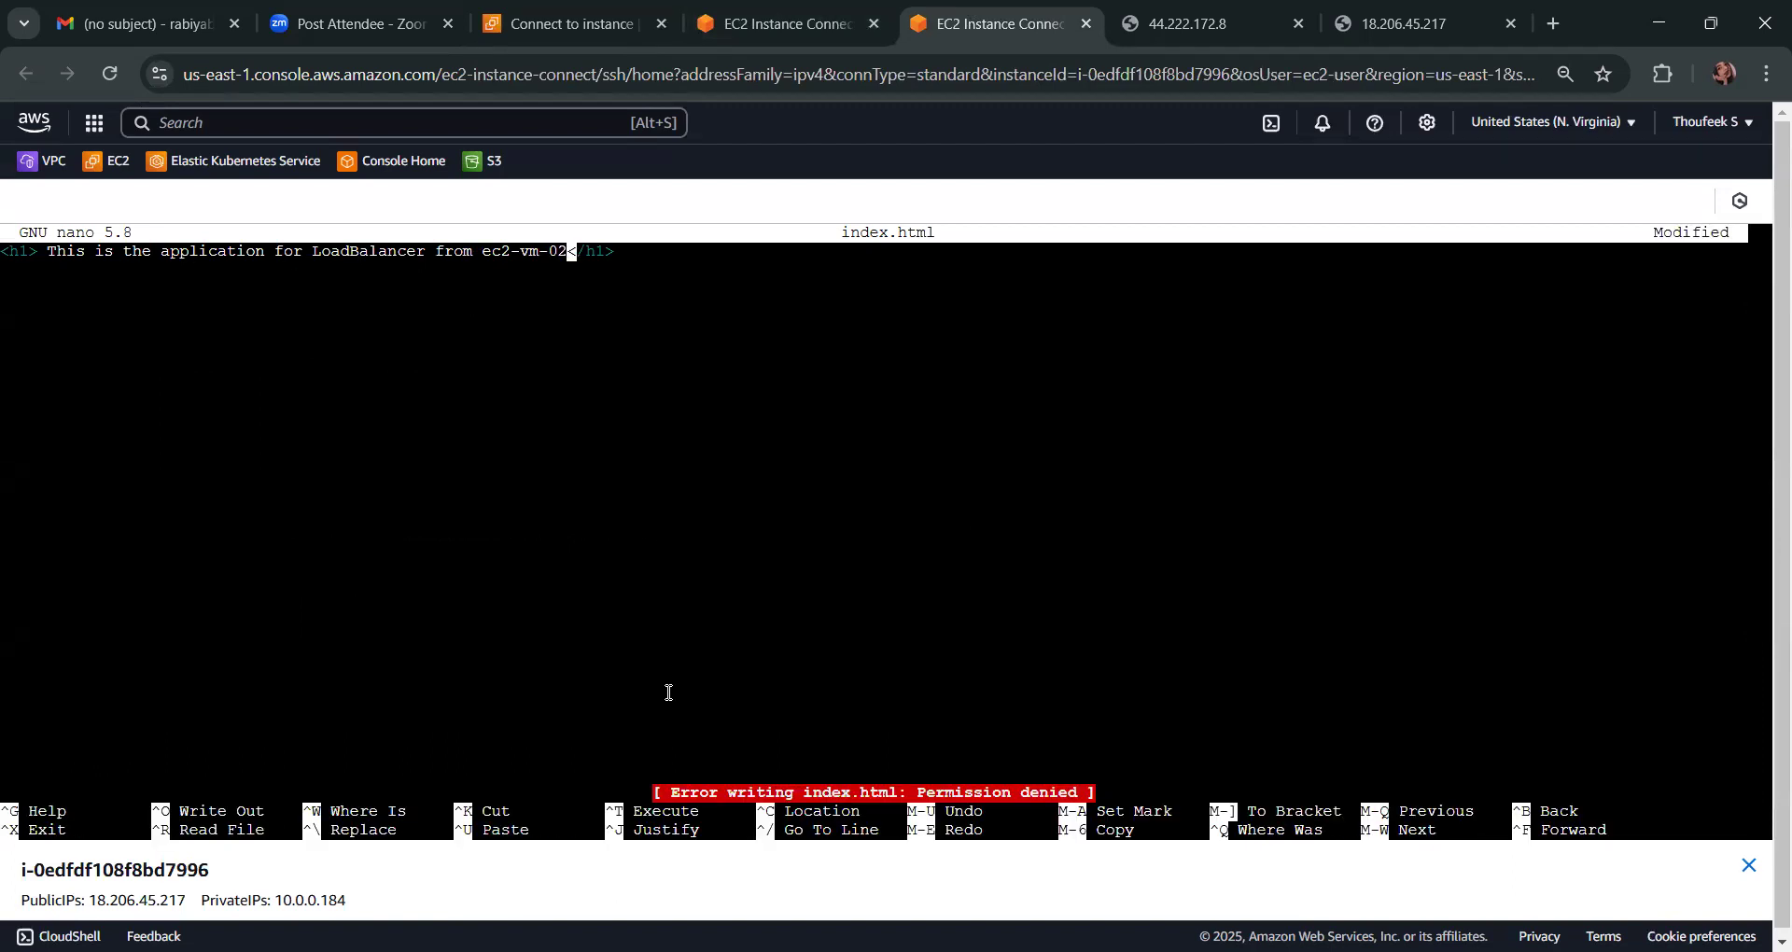
key(ctrl+x)
key(n)
key(Return)
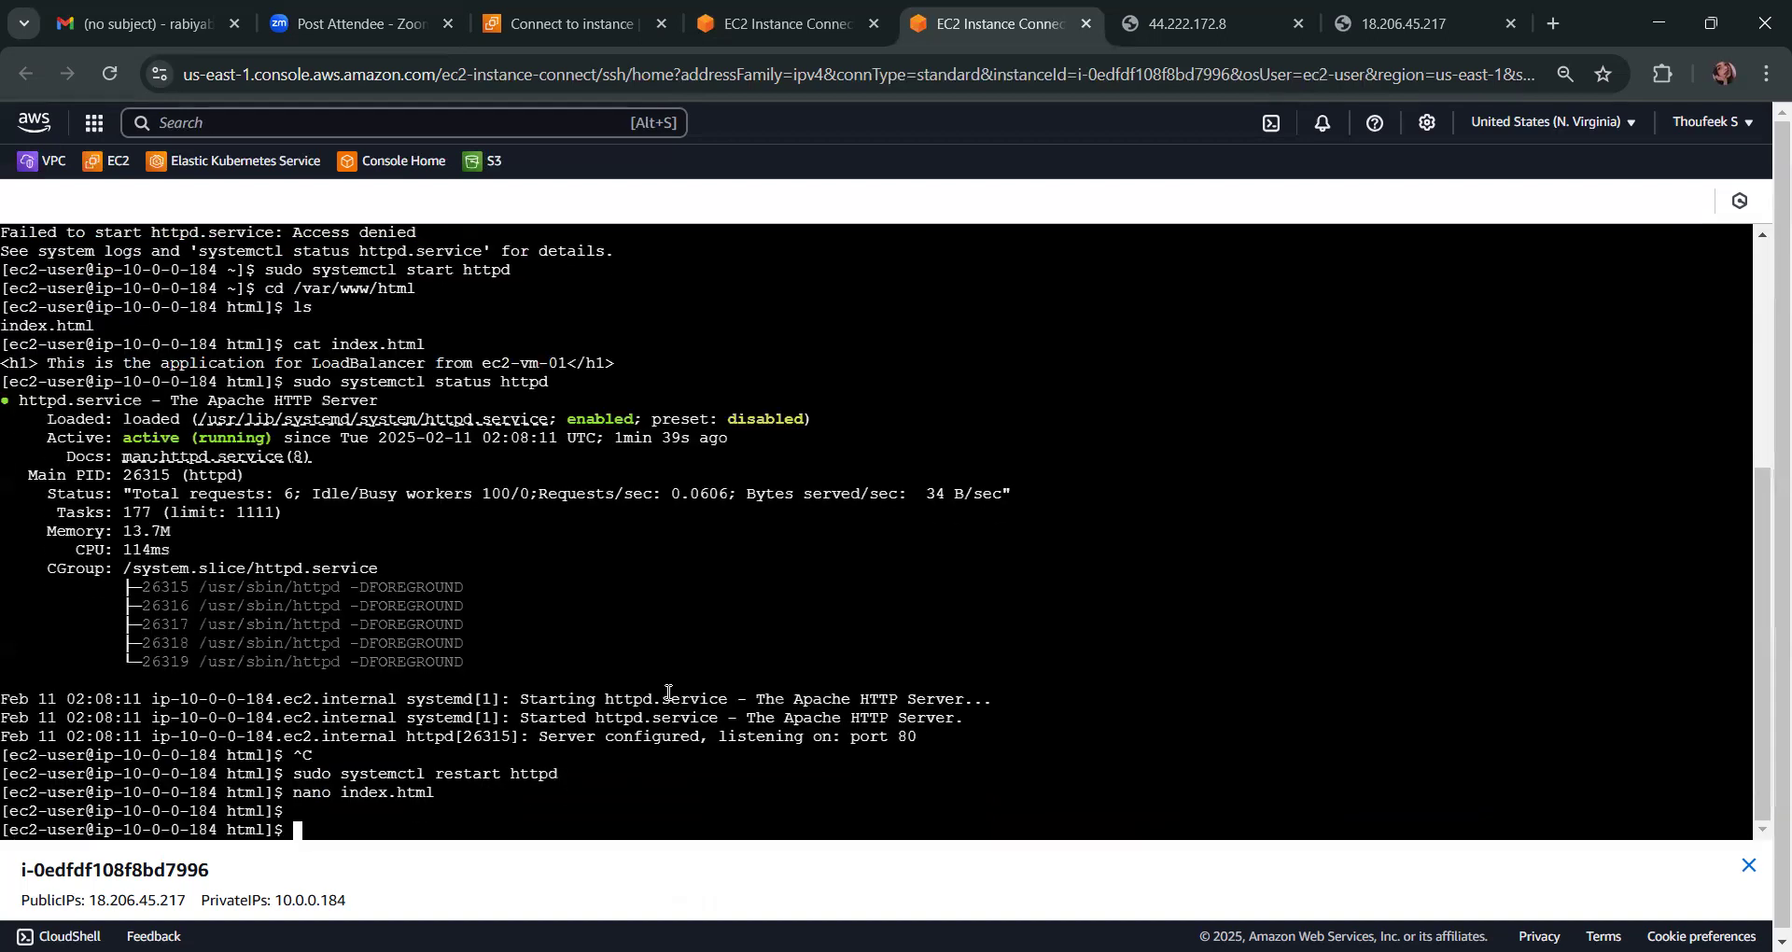
Recall the nano command and run it with elevated rights as sudo nano index.html.
key(Up)
key(Up)
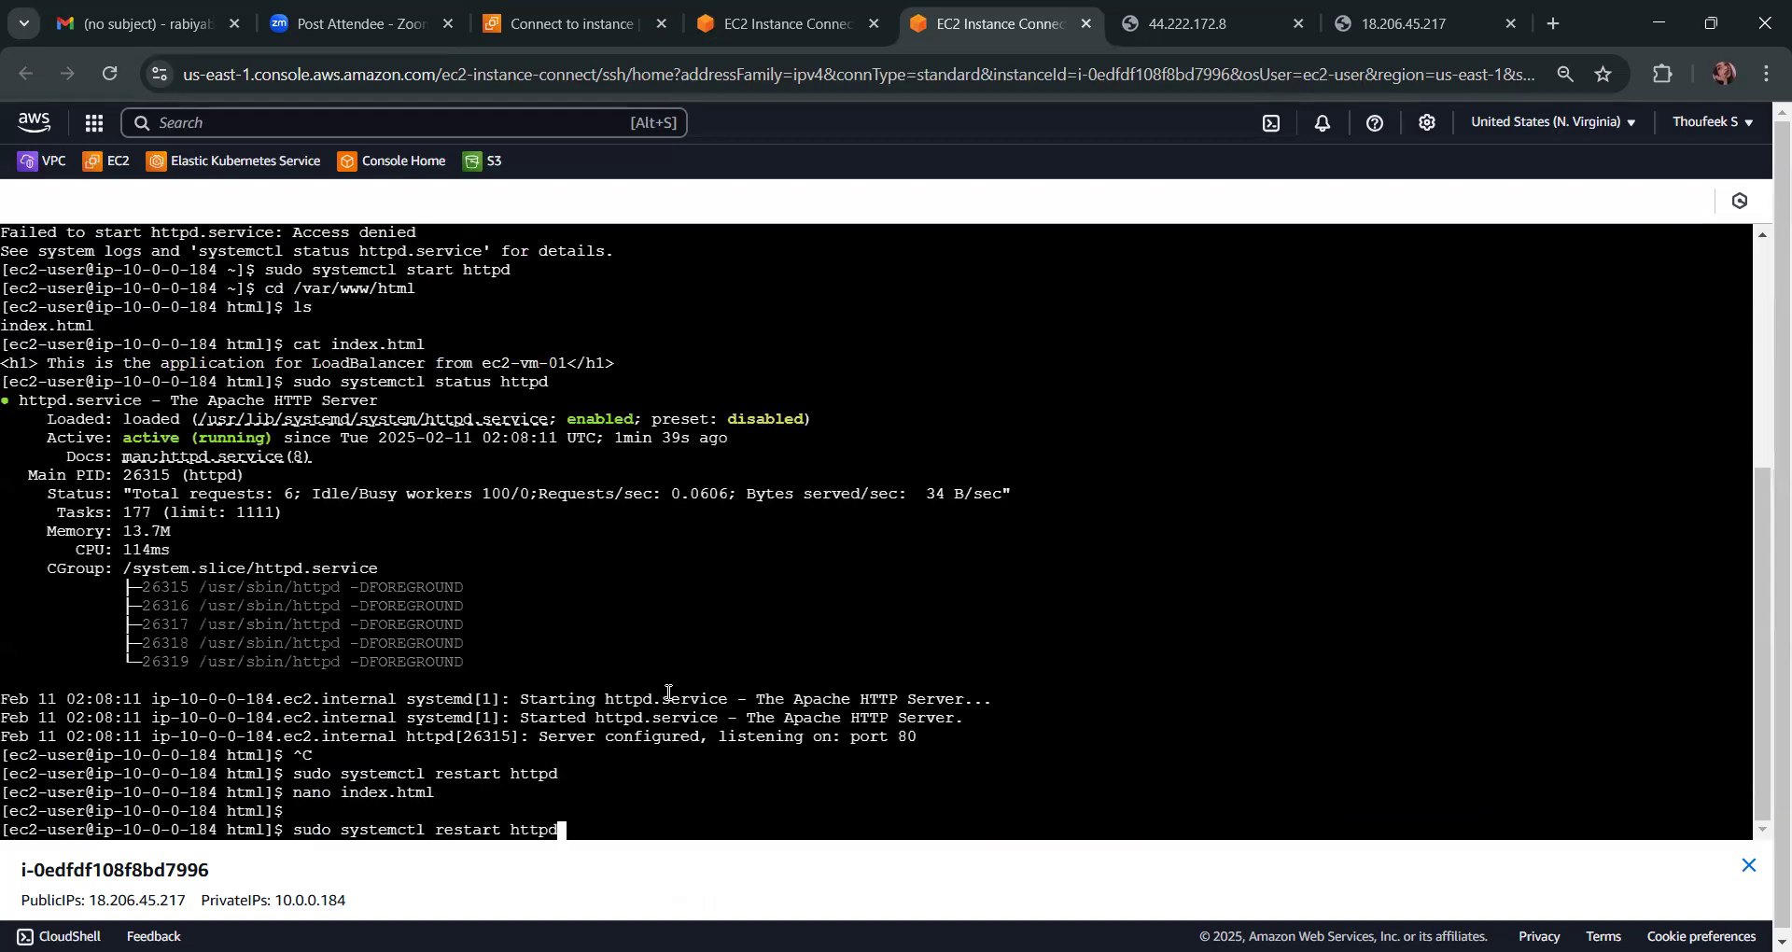
key(Down)
key(Left)
key(Left)
key(Left)
key(Left)
key(Left)
key(Left)
key(Left)
key(Left)
key(Left)
key(Left)
key(Left)
key(Left)
key(Left)
key(Left)
key(Left)
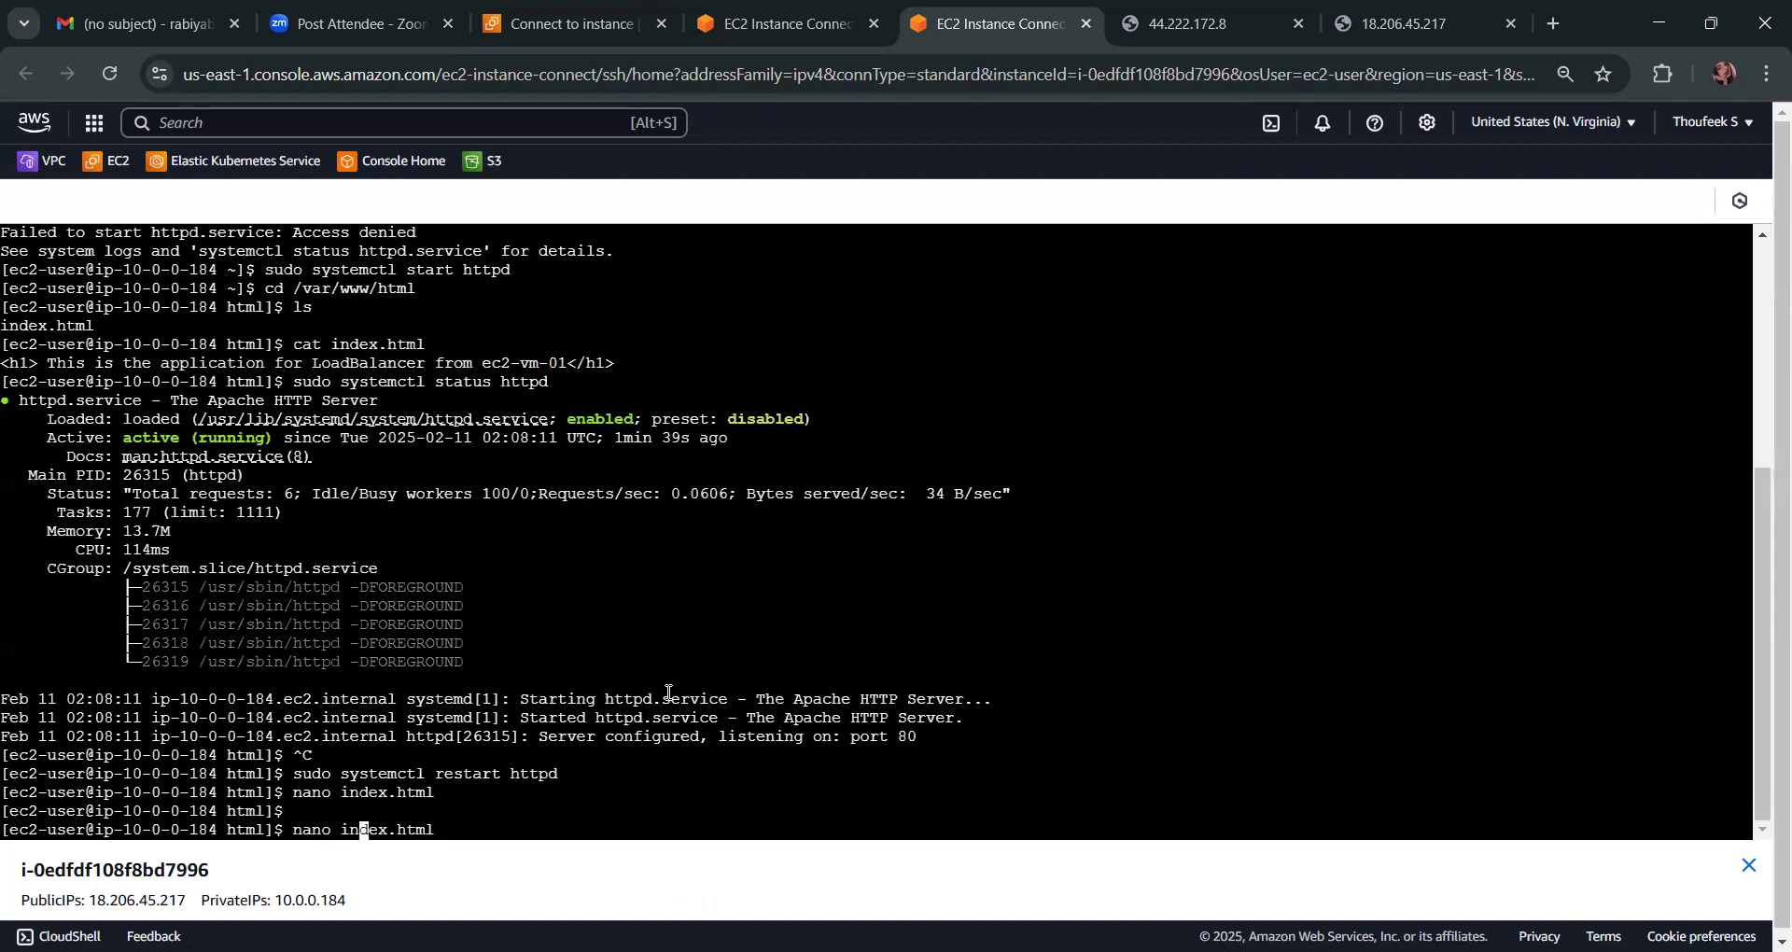
text(sudo)
key(Return)
Change ec2-vm-01 to ec2-vm-02 in the heading of index.html, save the file and exit nano.
key(Right)
key(Right)
key(Right)
key(Right)
key(Right)
key(Right)
key(Right)
key(Right)
key(Right)
key(Right)
key(Right)
key(Right)
key(Right)
key(Right)
key(Right)
key(Right)
key(Right)
key(Right)
key(Right)
key(Right)
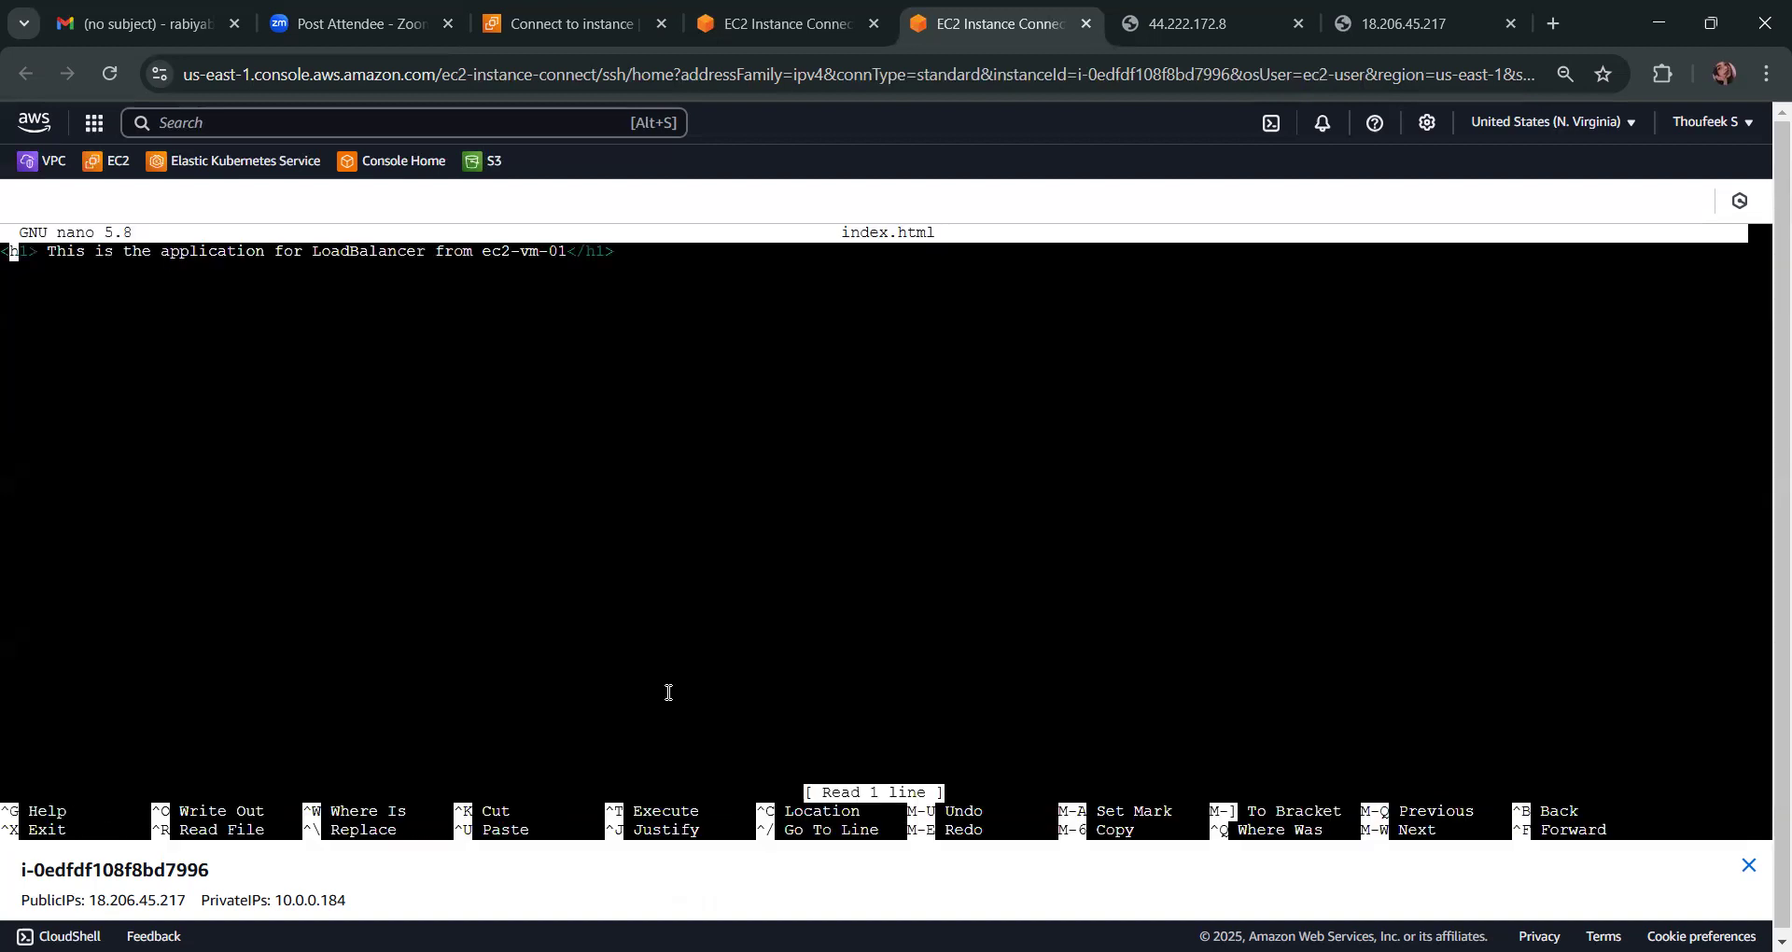
key(Right)
key(Right)
key(Right)
key(Right)
key(Right)
key(Right)
key(Right)
key(Right)
key(Right)
key(Right)
key(Right)
key(Right)
key(Right)
key(Right)
key(Right)
key(Right)
key(Right)
key(Right)
key(Right)
key(Right)
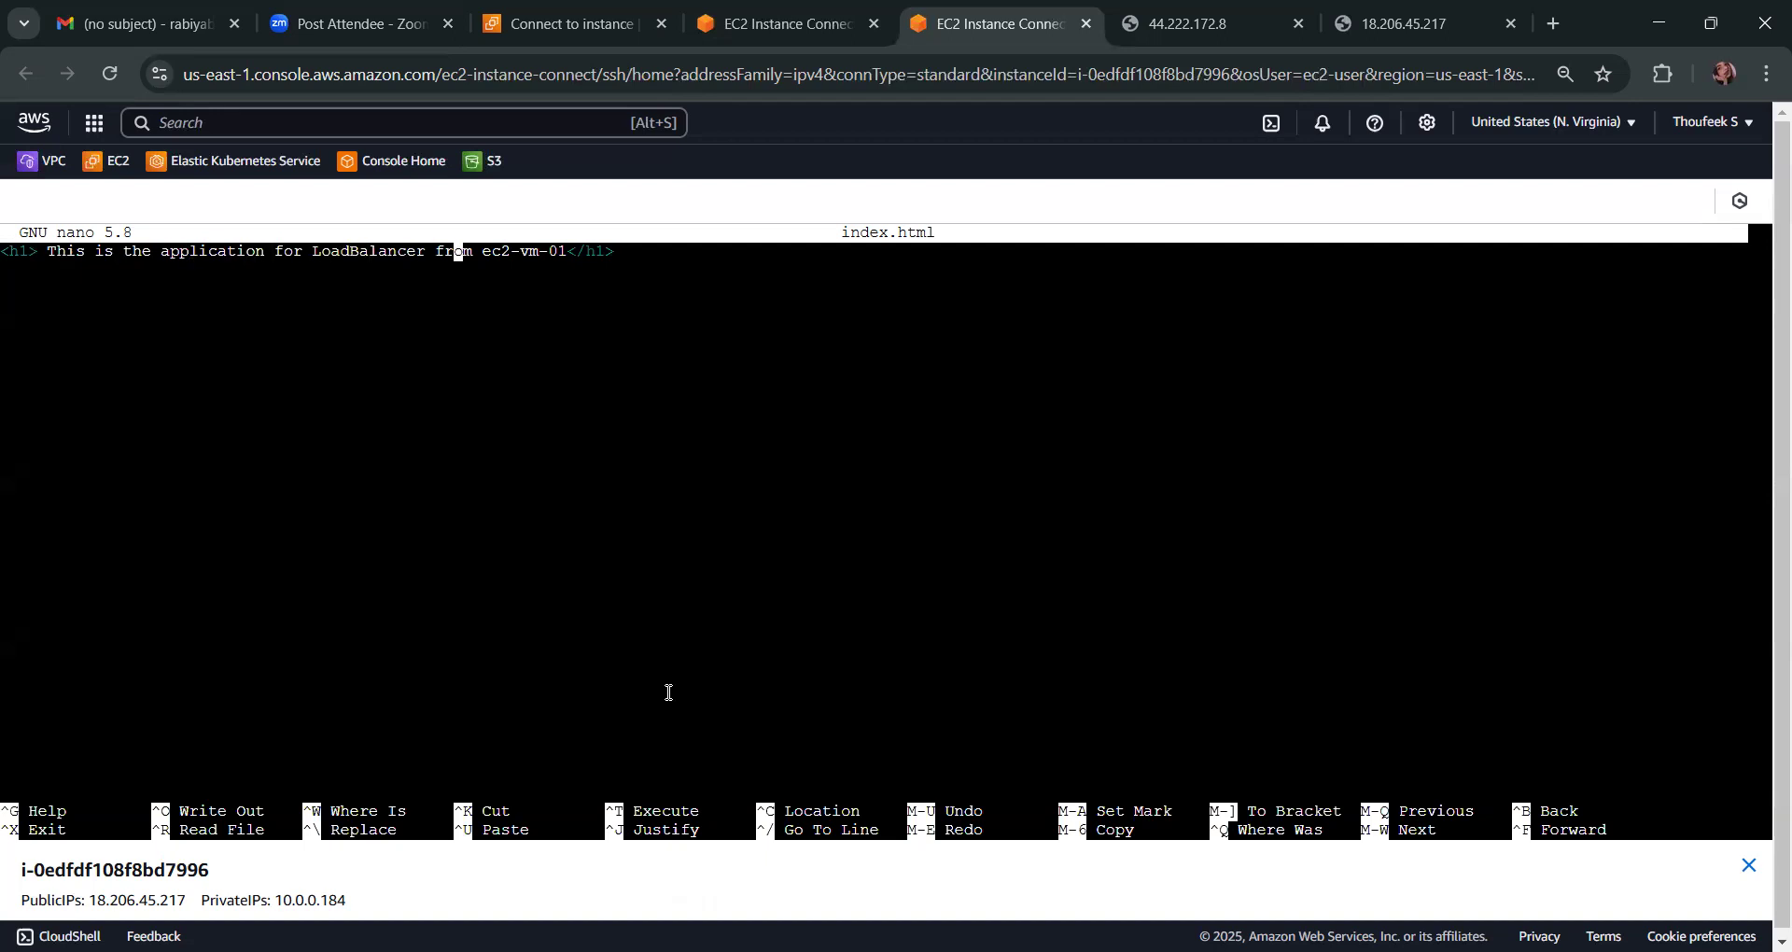
key(Left)
key(Left)
key(Left)
key(BackSpace)
text(2)
key(ctrl+x)
key(y)
key(Return)
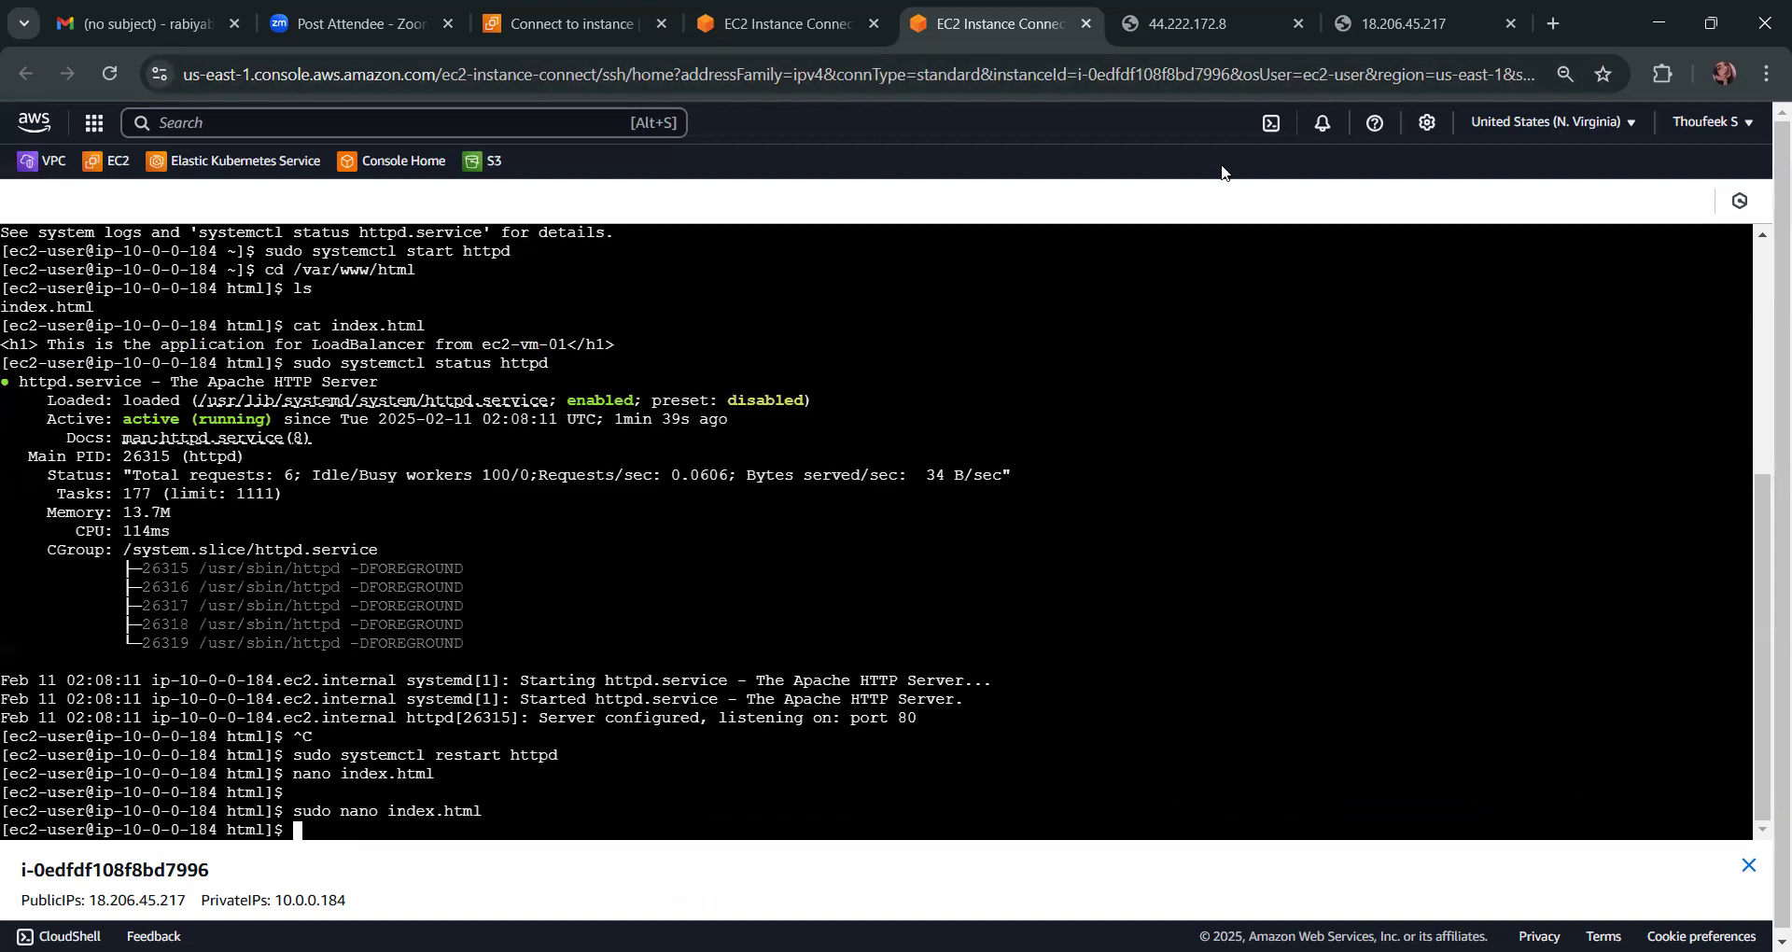
Reload the web page at 18.206.45.217 to check its heading.
click(1448, 13)
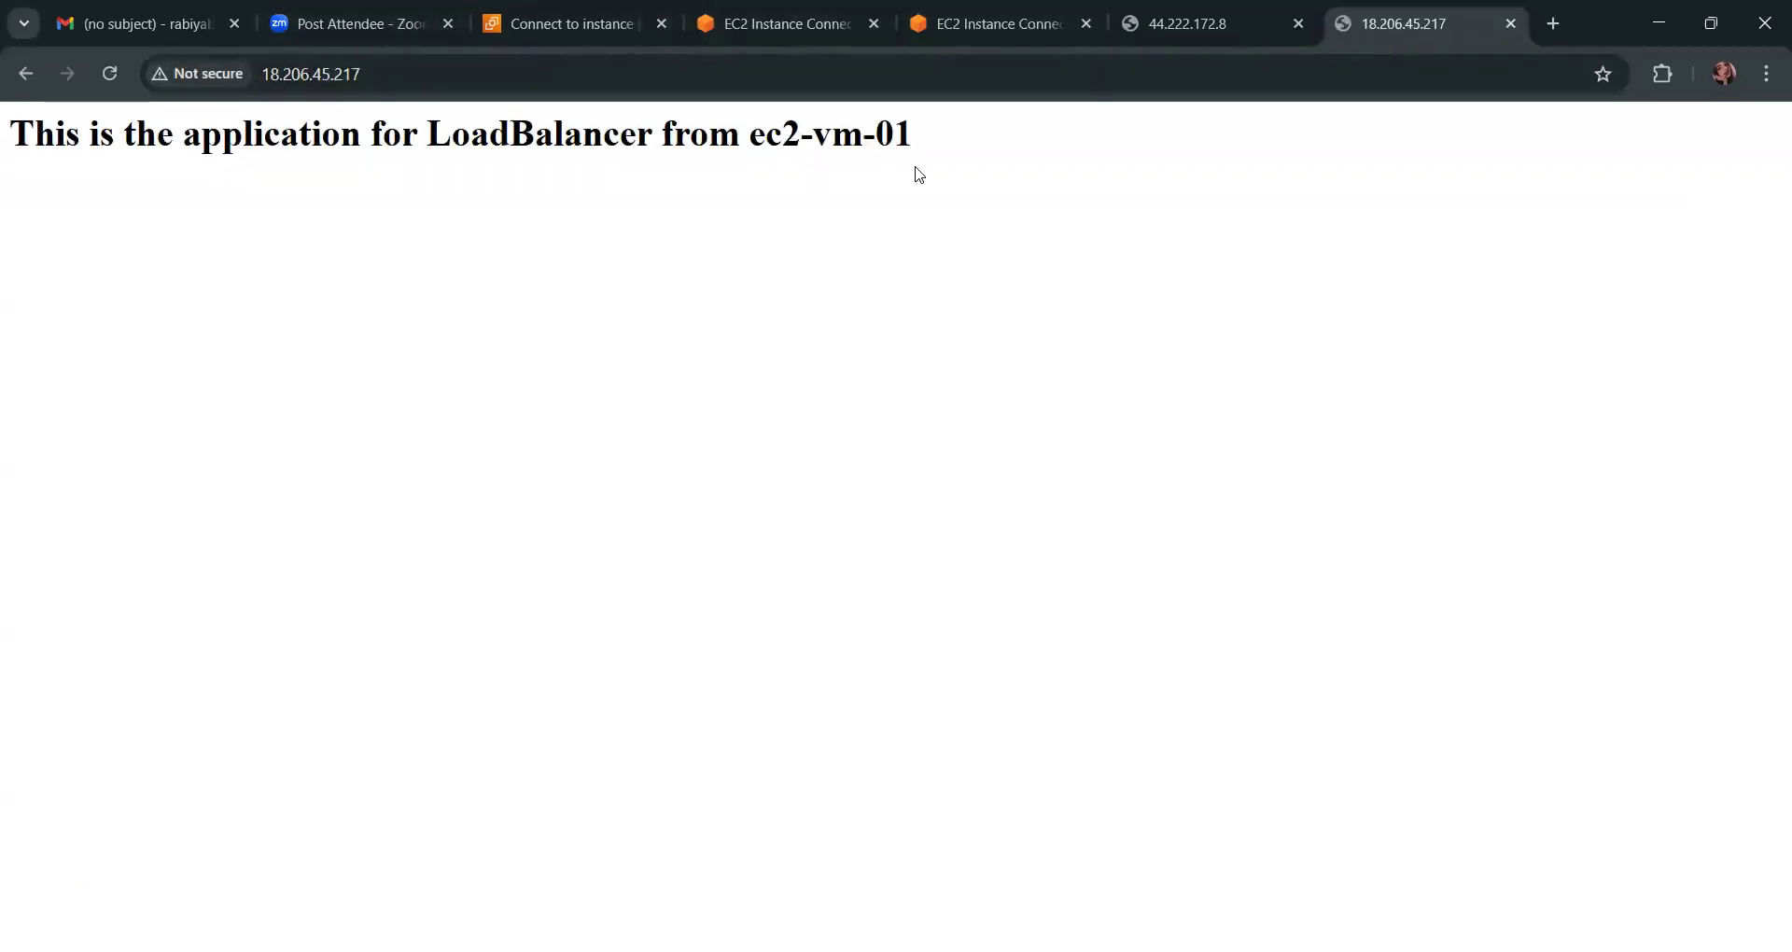
drag(919, 174, 863, 140)
click(110, 63)
Return to the EC2 console, go to Load Balancers and start creating a load balancer.
click(920, 17)
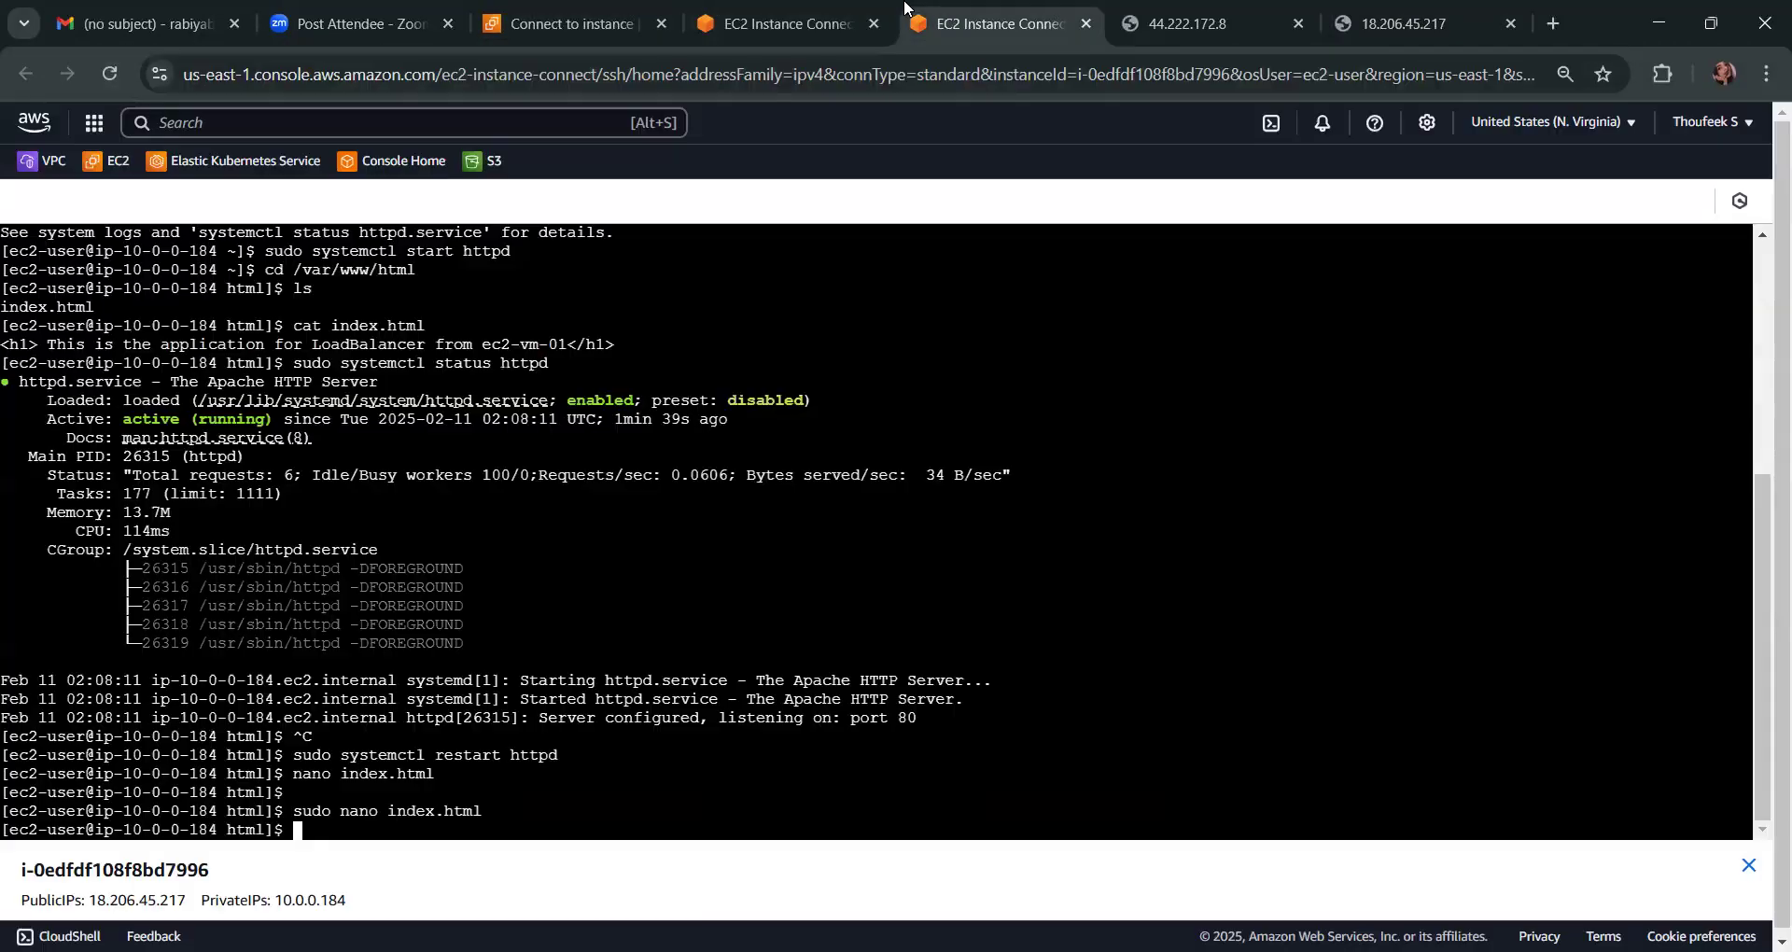
click(733, 17)
click(565, 24)
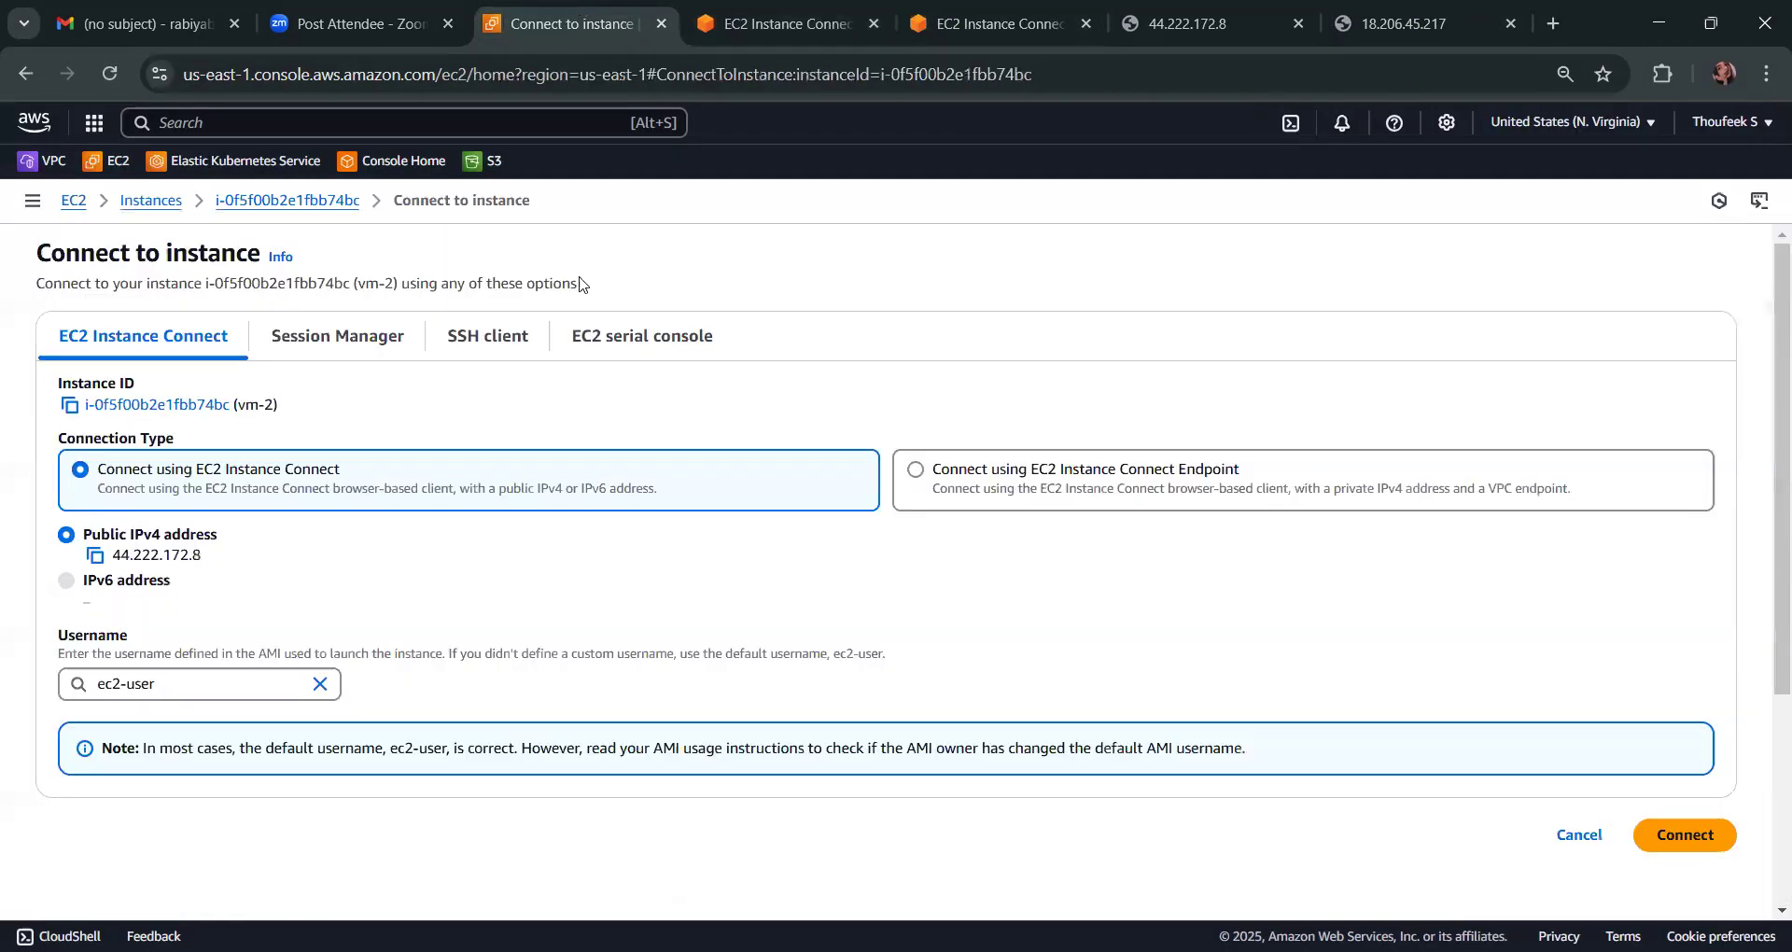
click(151, 200)
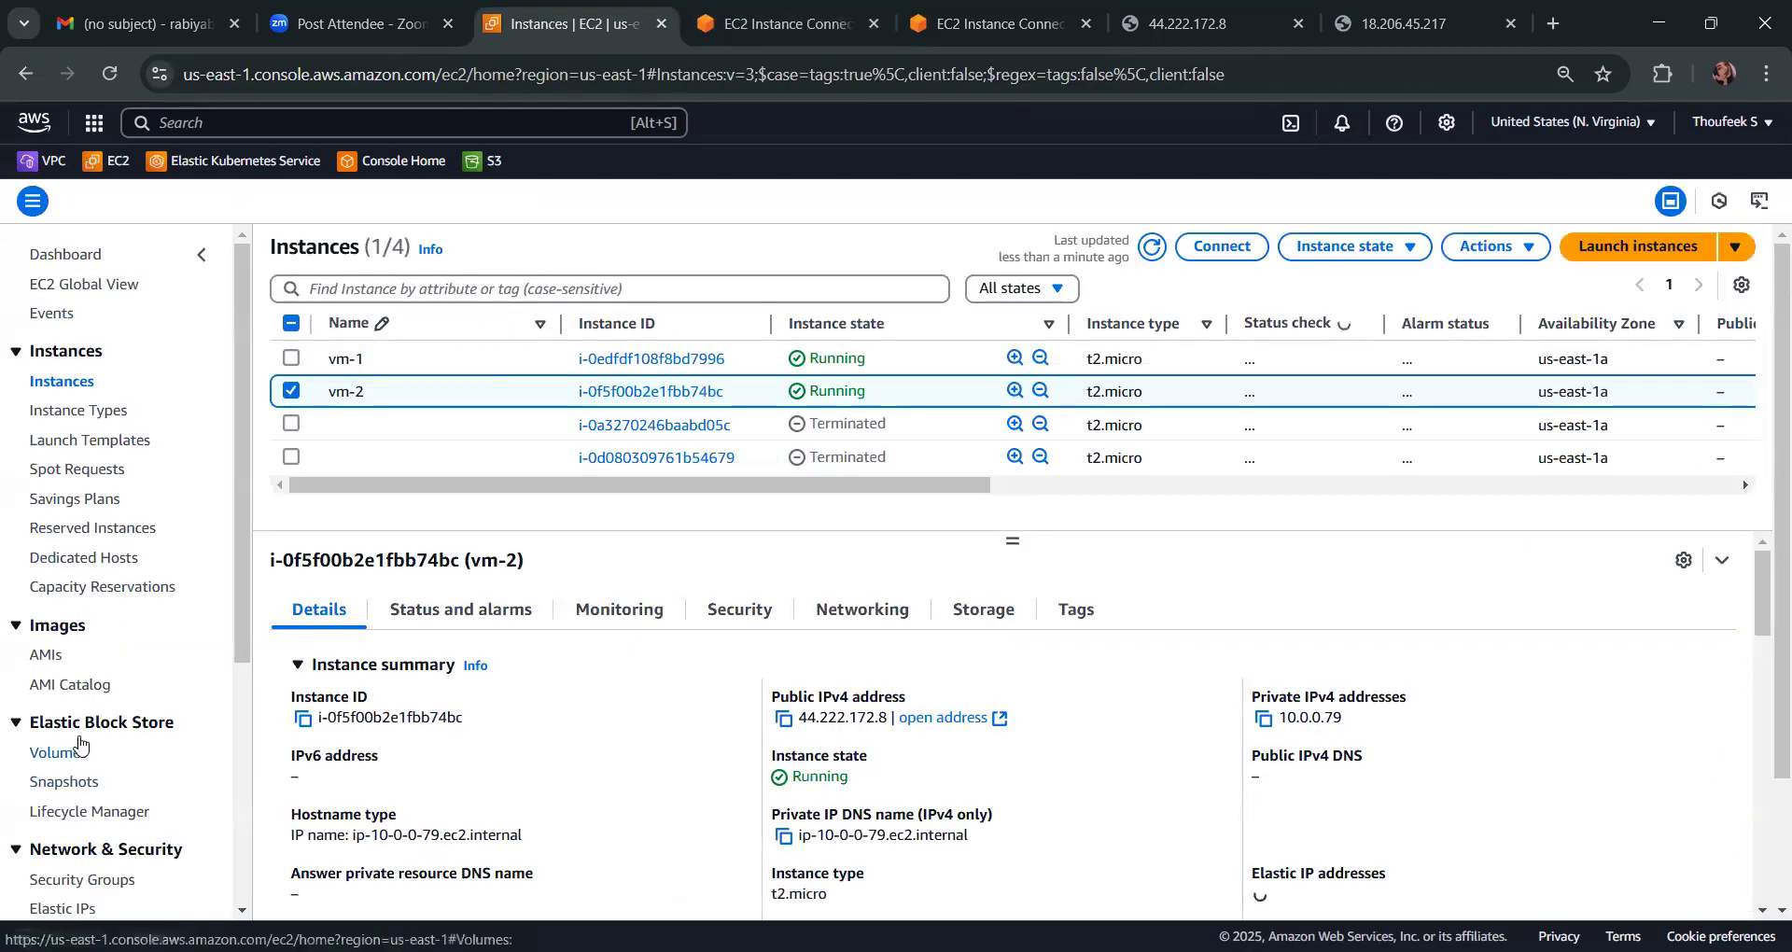
scroll(70, 747, down, 3)
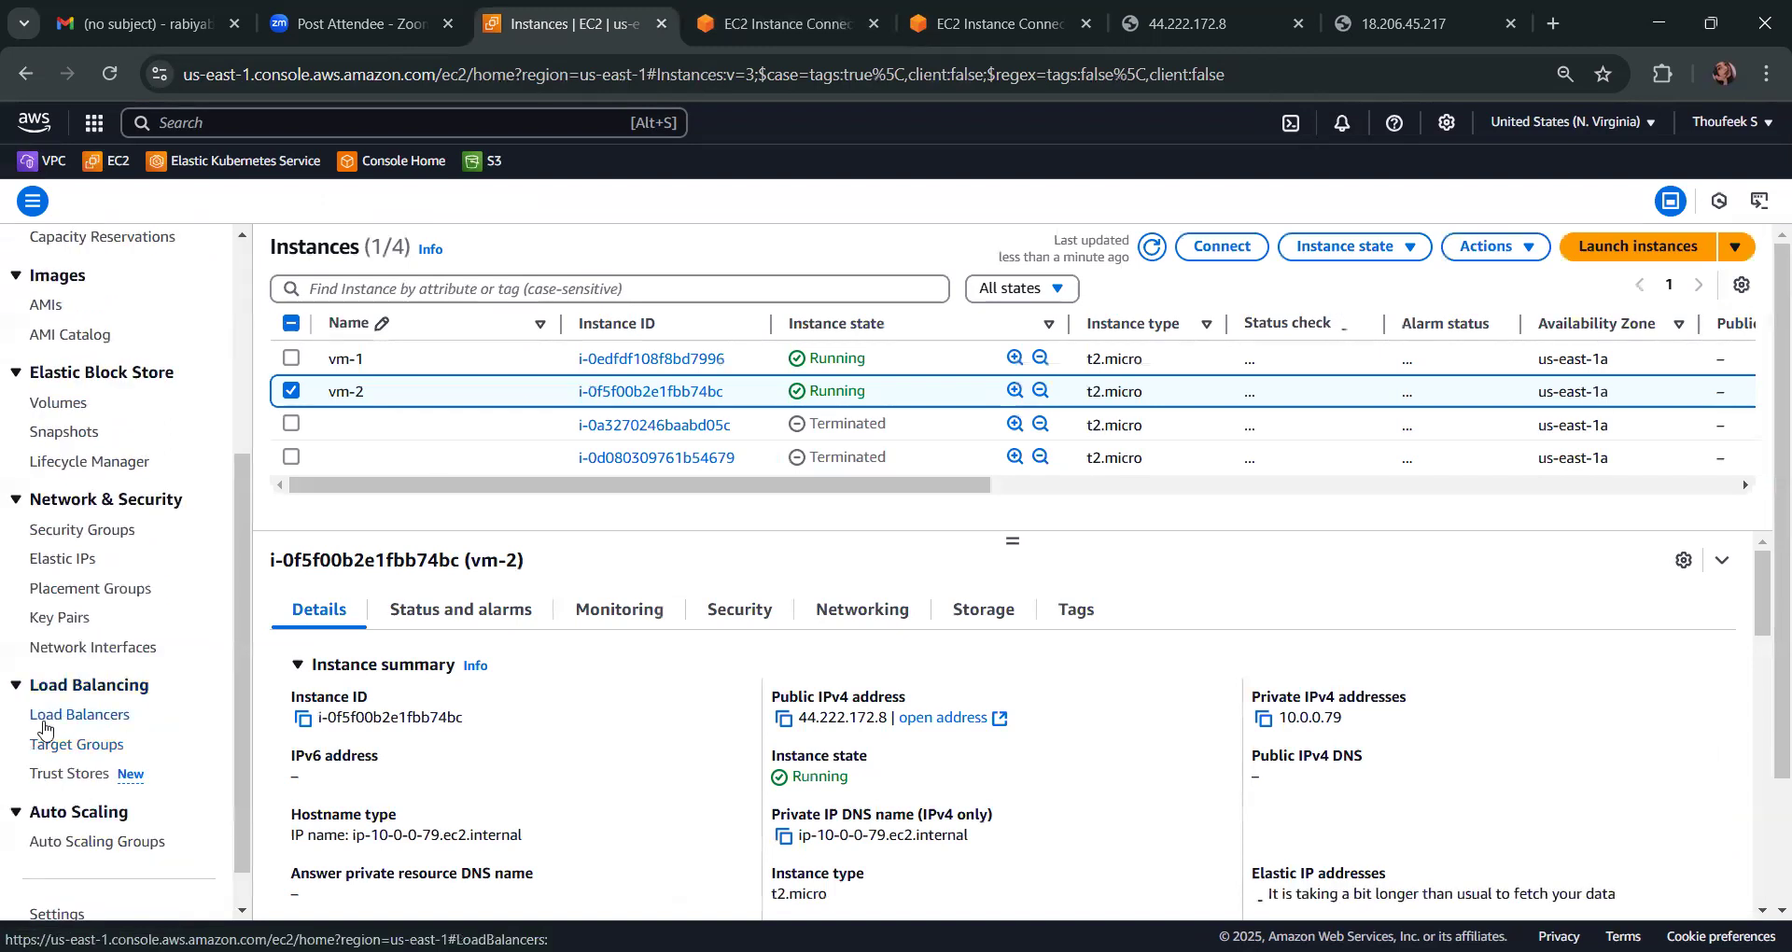
click(47, 716)
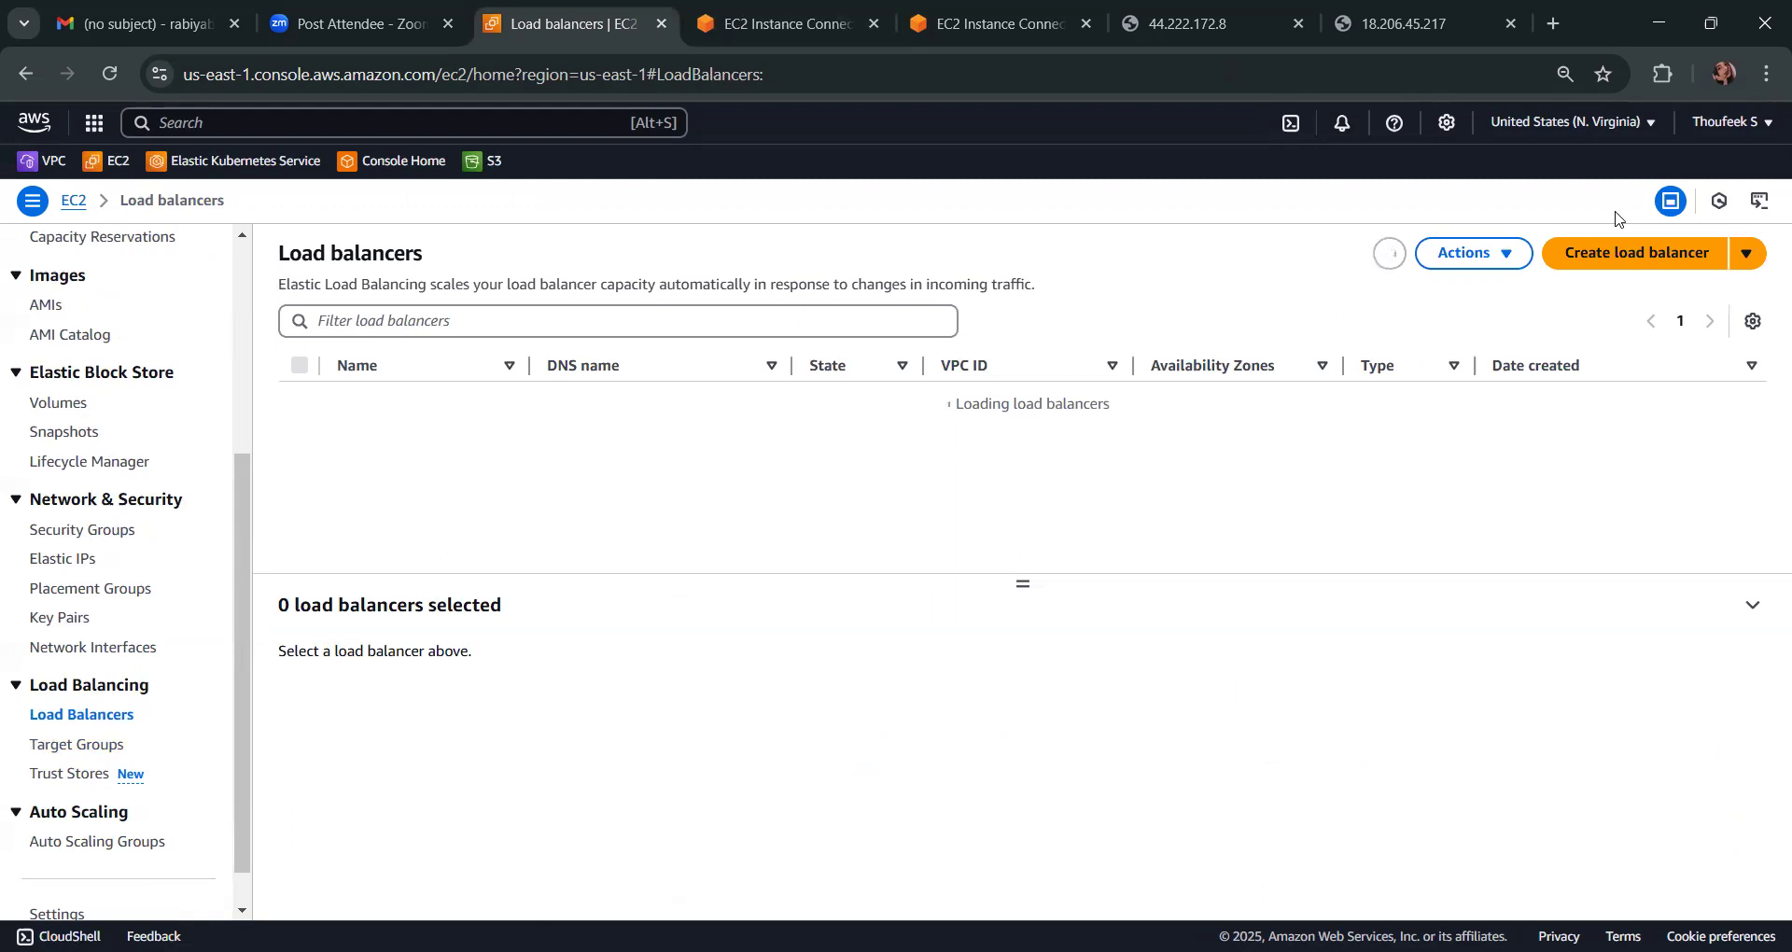
click(1565, 262)
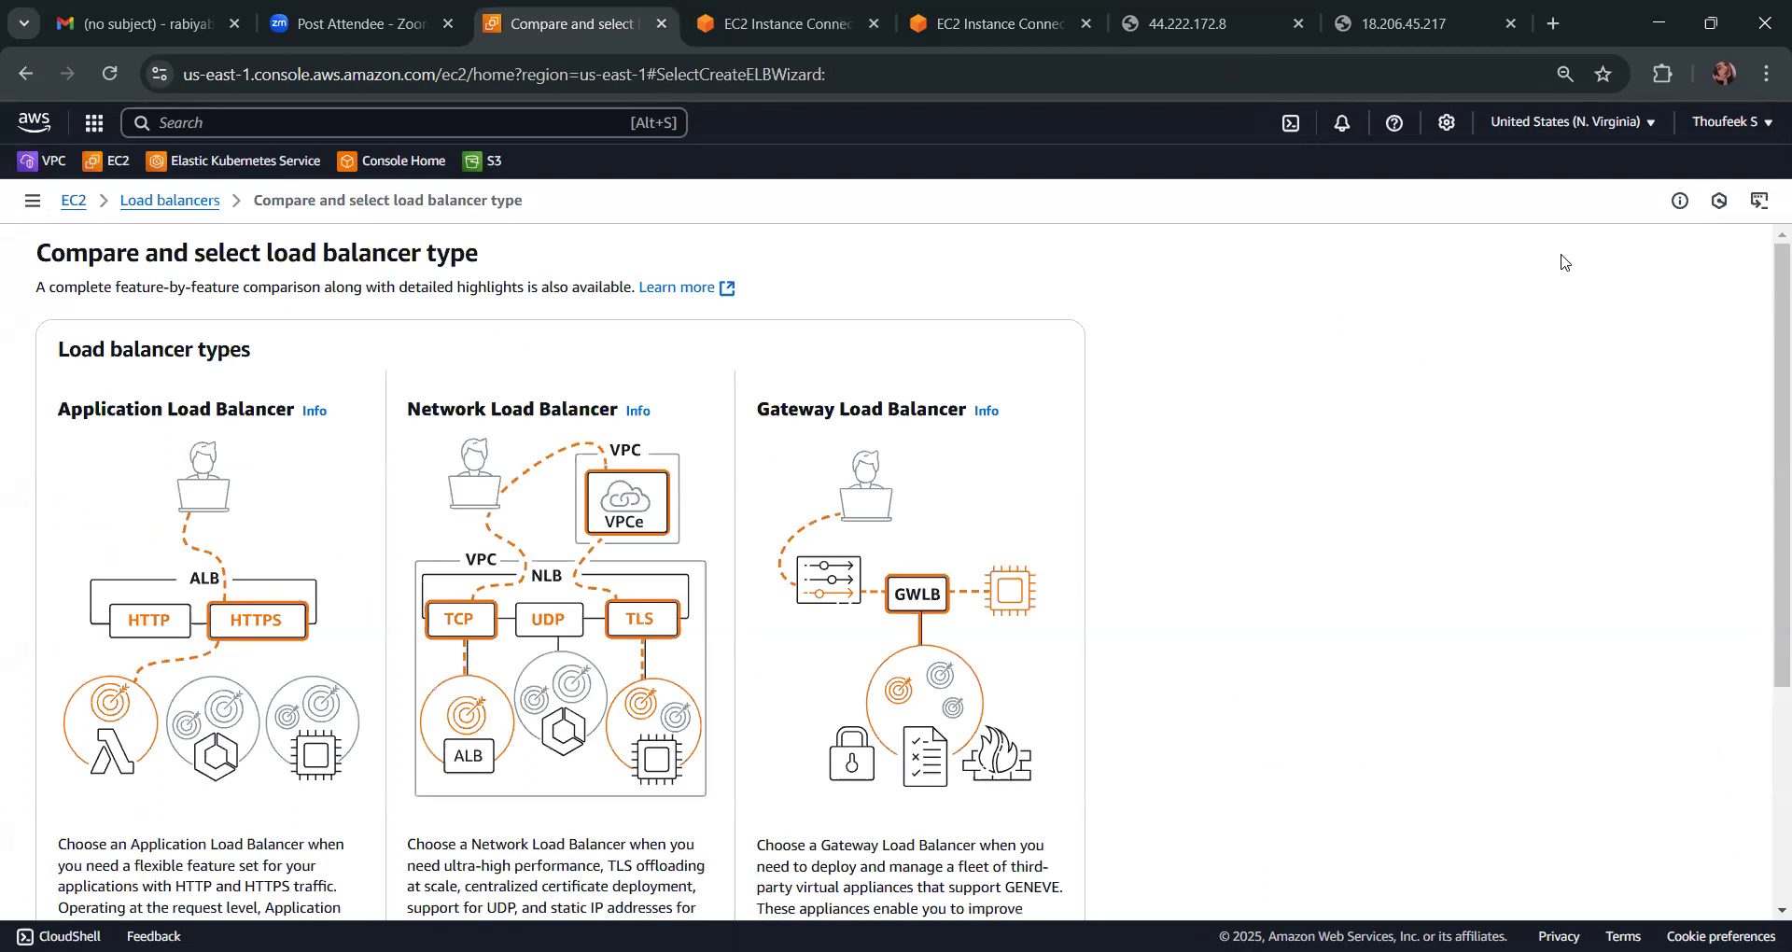
Compare the load balancer types and start creating an Application Load Balancer.
scroll(118, 669, down, 3)
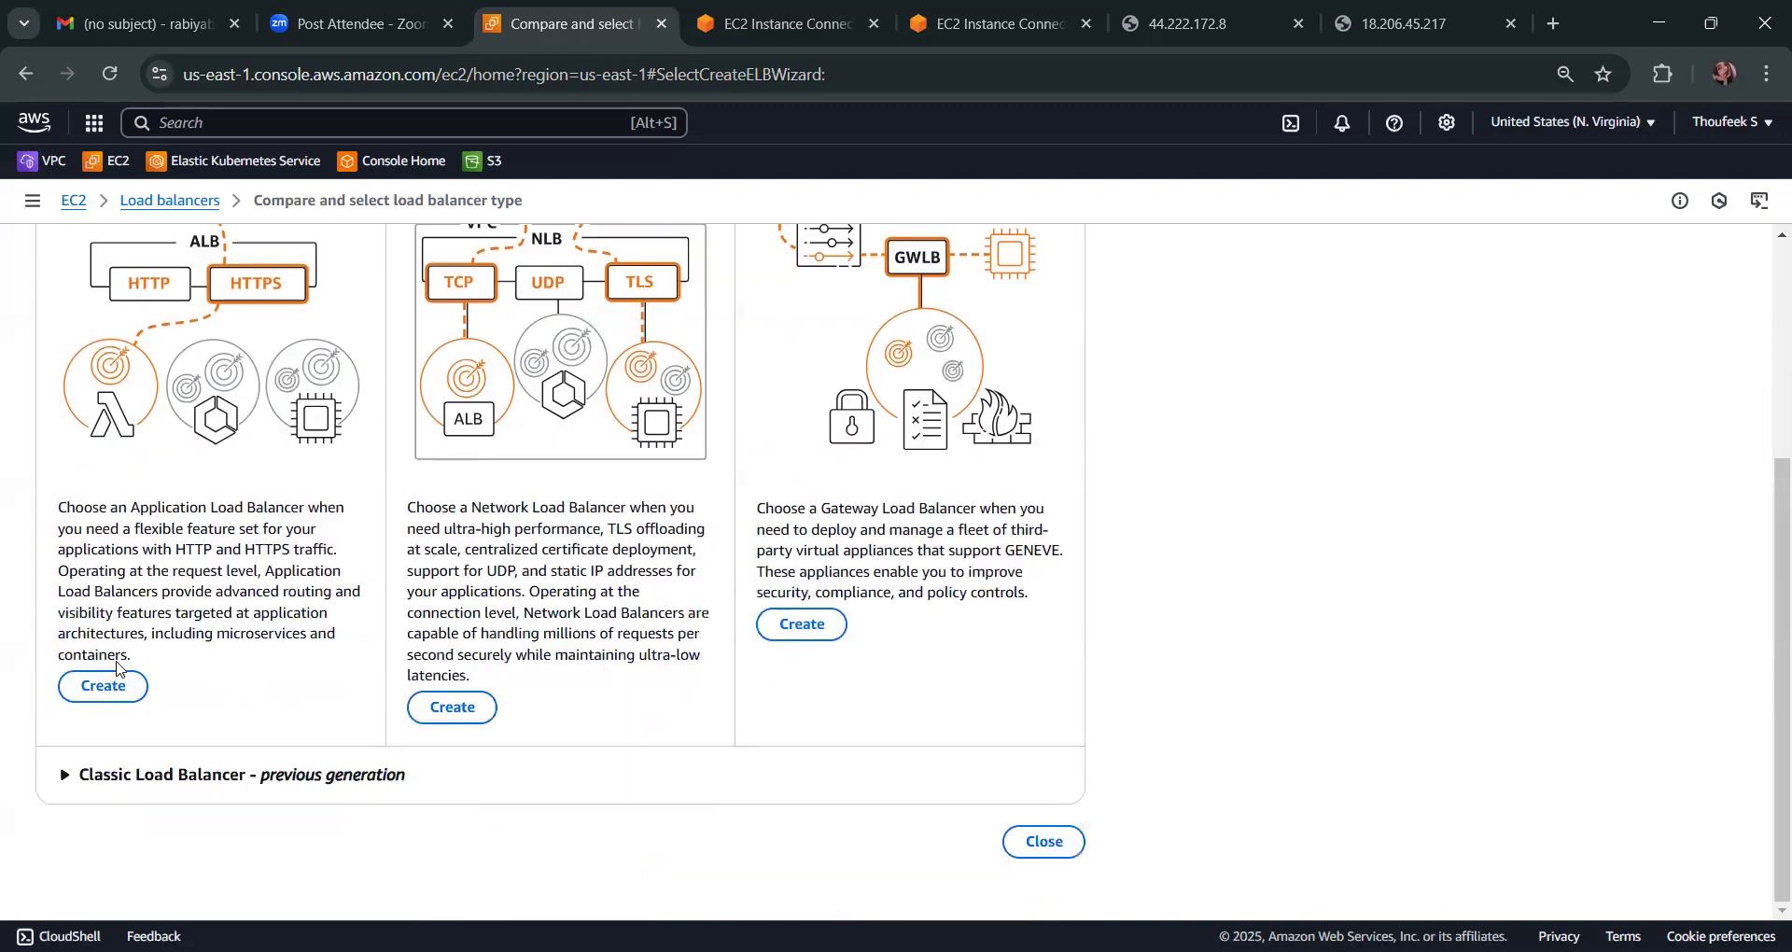
click(89, 774)
scroll(184, 709, down, 3)
scroll(184, 709, up, 5)
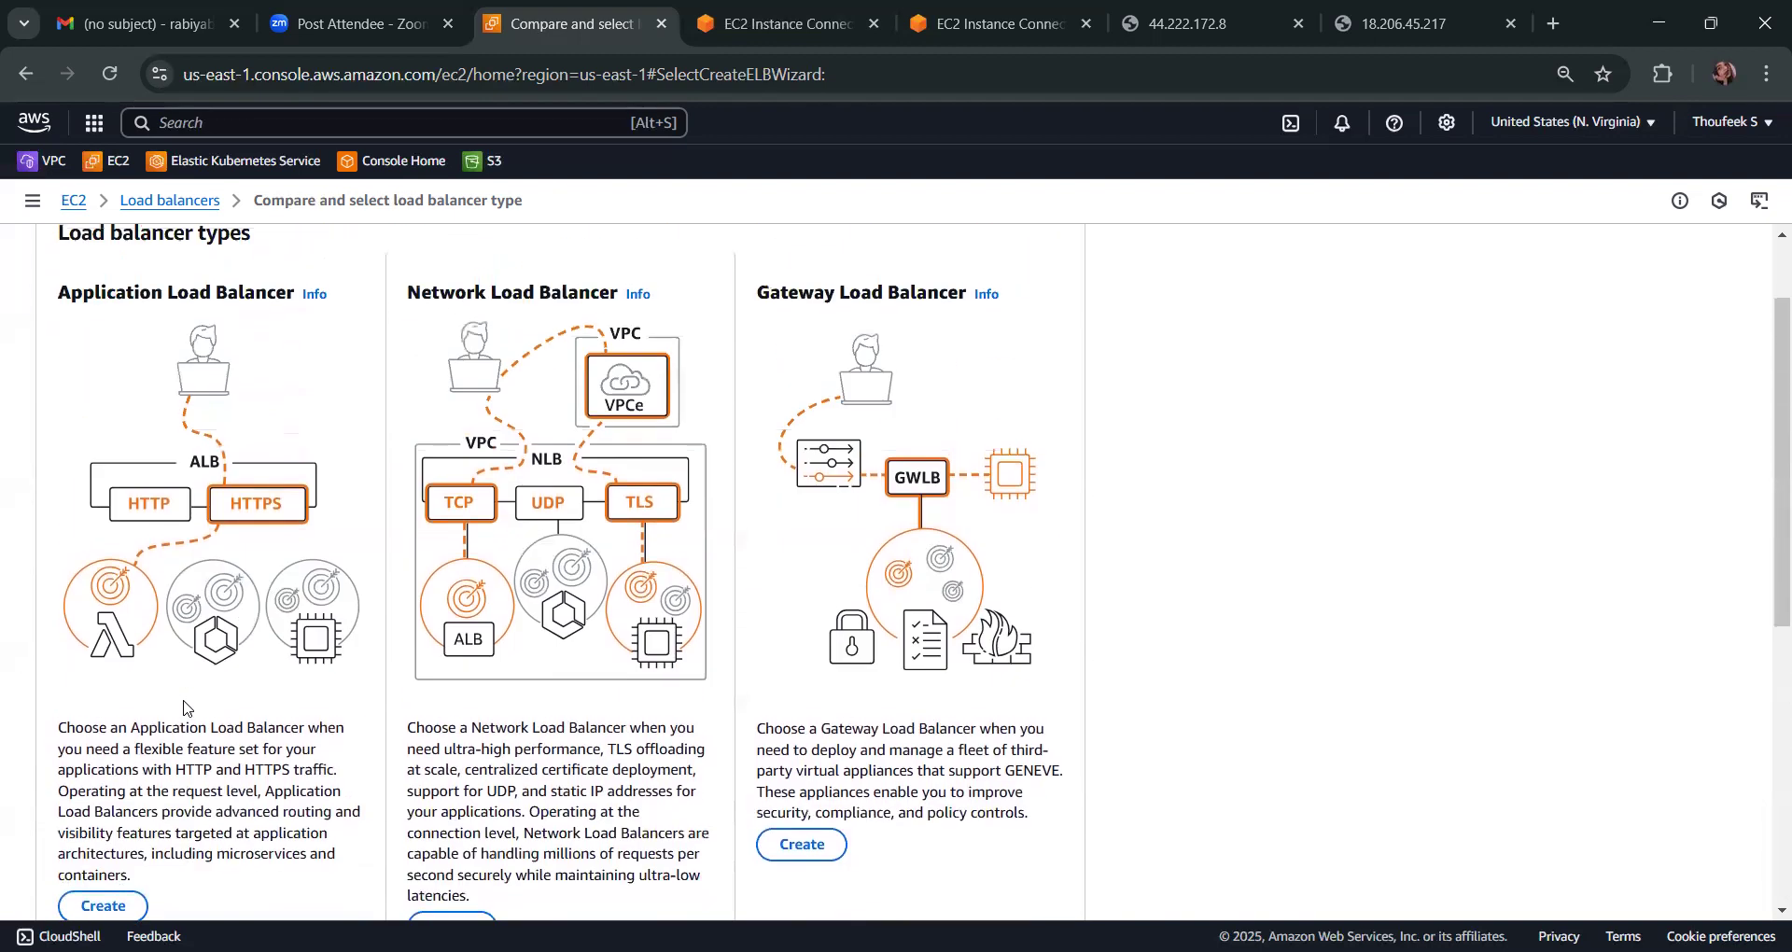
scroll(184, 709, down, 2)
scroll(184, 710, up, 2)
drag(62, 287, 295, 293)
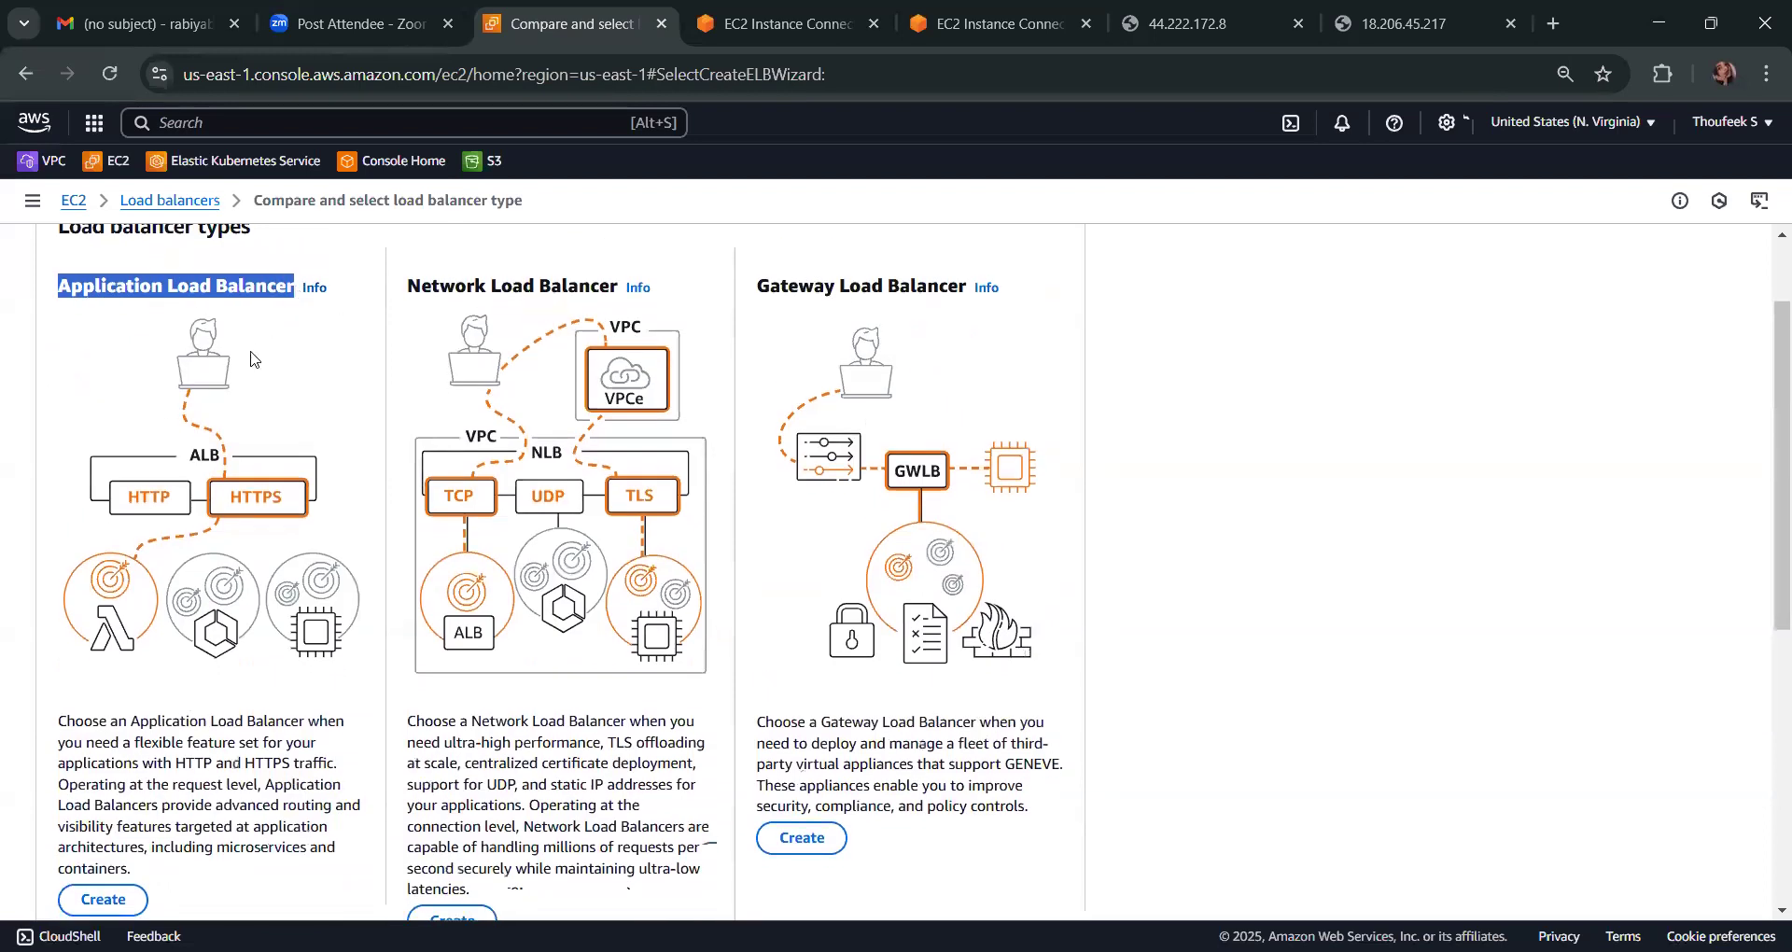
scroll(252, 359, down, 2)
click(103, 668)
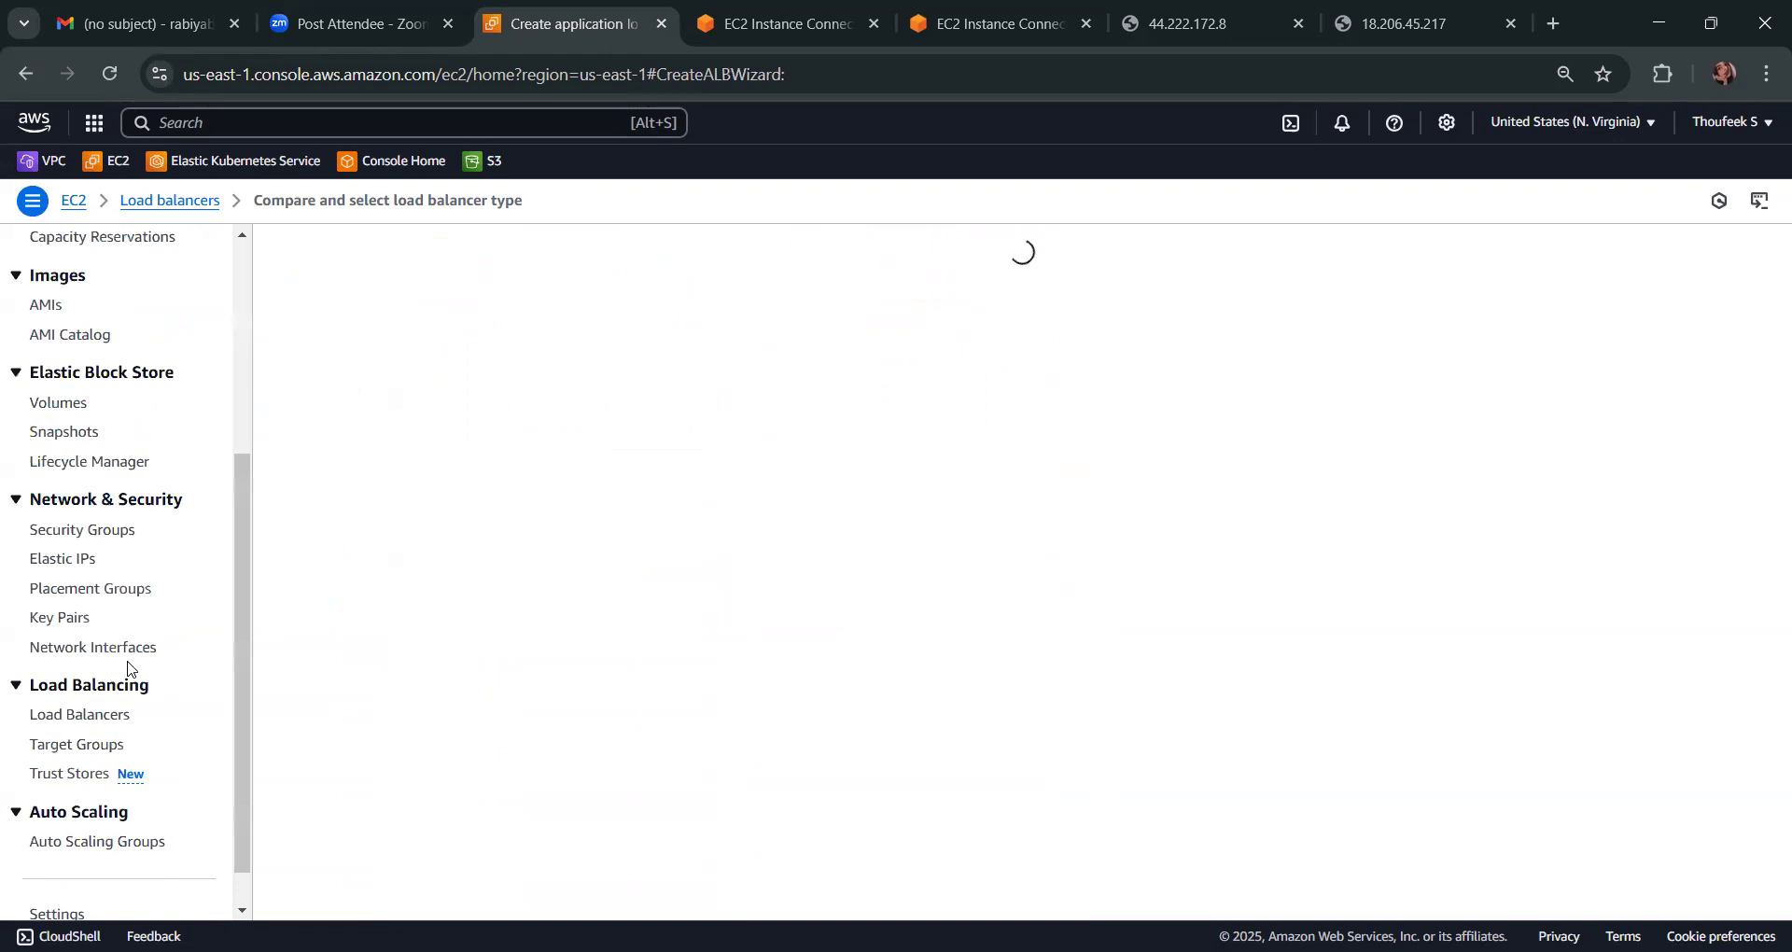
Name the load balancer test-lb, keeping the Internet-facing scheme and the IPv4 address type.
click(135, 534)
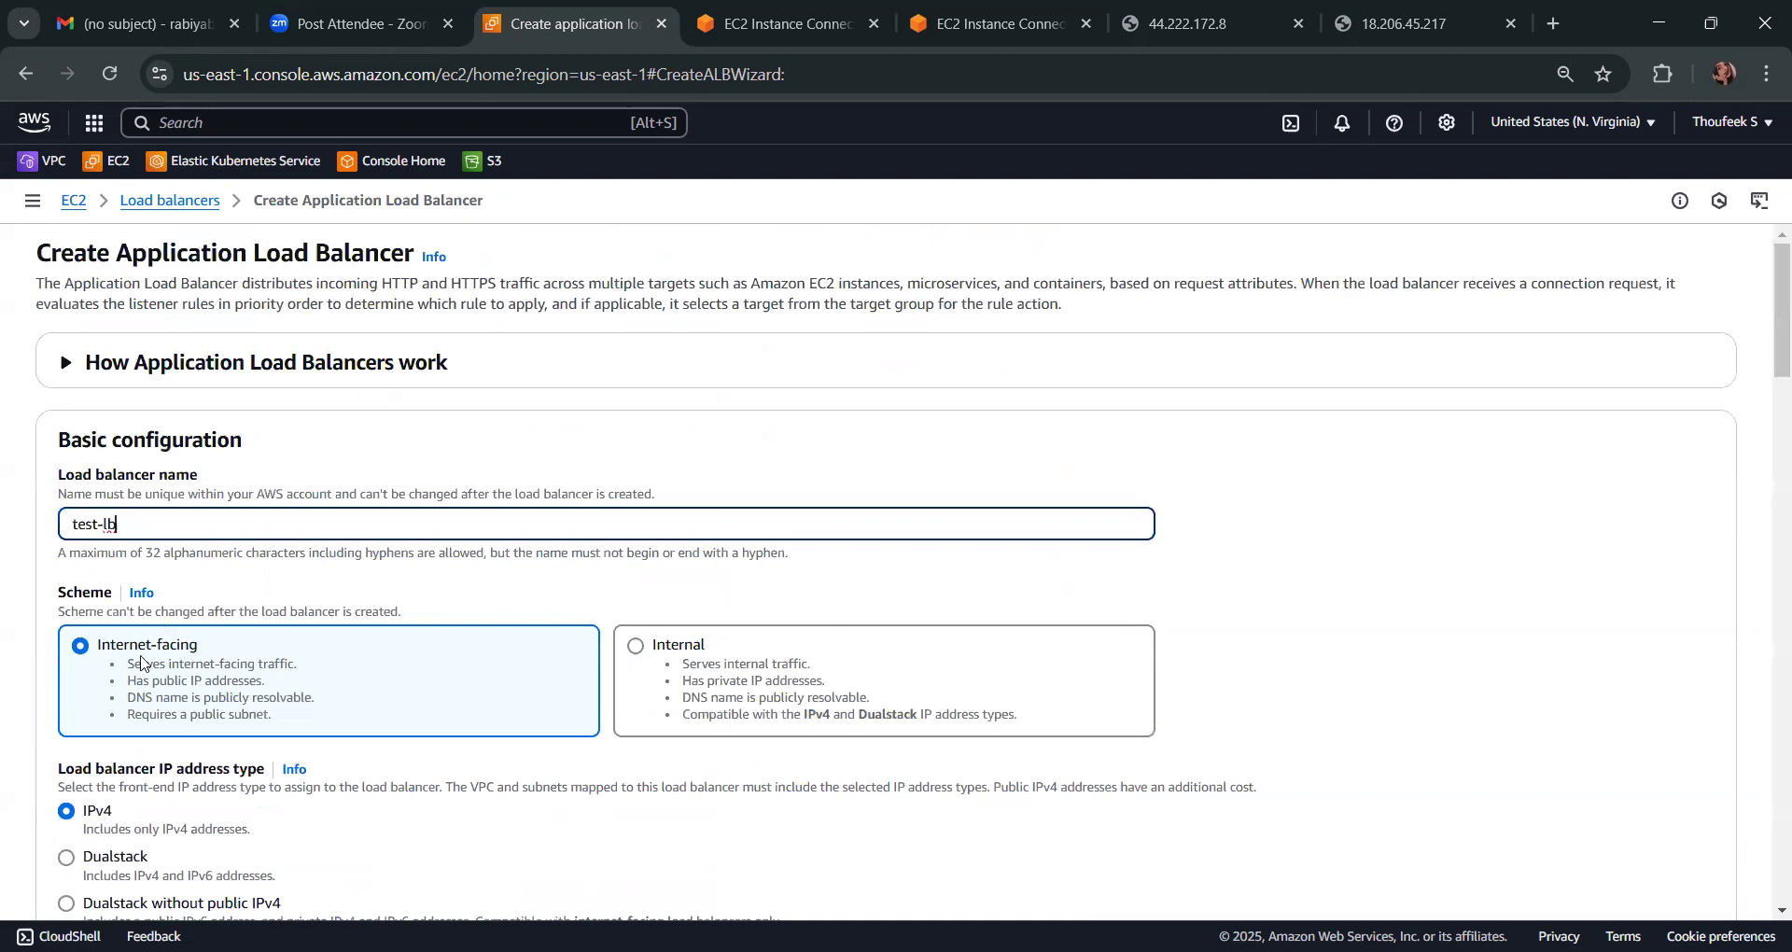
scroll(202, 659, down, 1)
scroll(203, 659, down, 1)
drag(58, 539, 249, 545)
drag(113, 580, 85, 585)
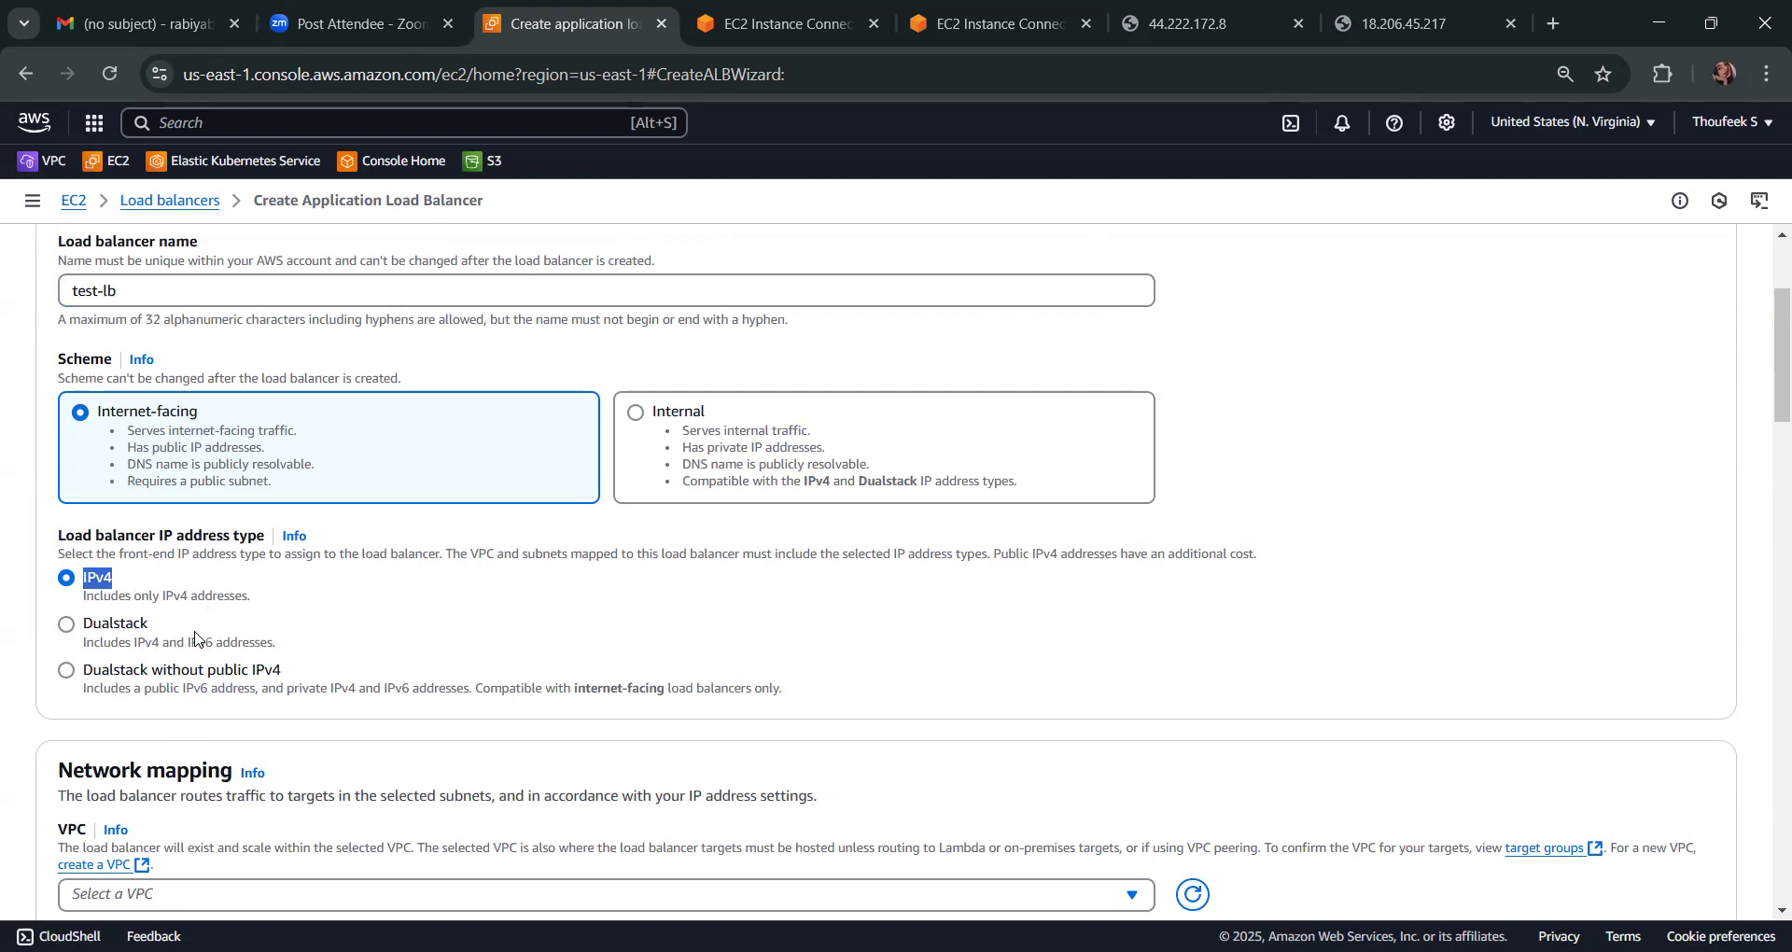
Select the Guruschool VPC for the load balancer, enable zones us-east-1a and us-east-1b, and review their subnet mappings.
scroll(195, 638, down, 2)
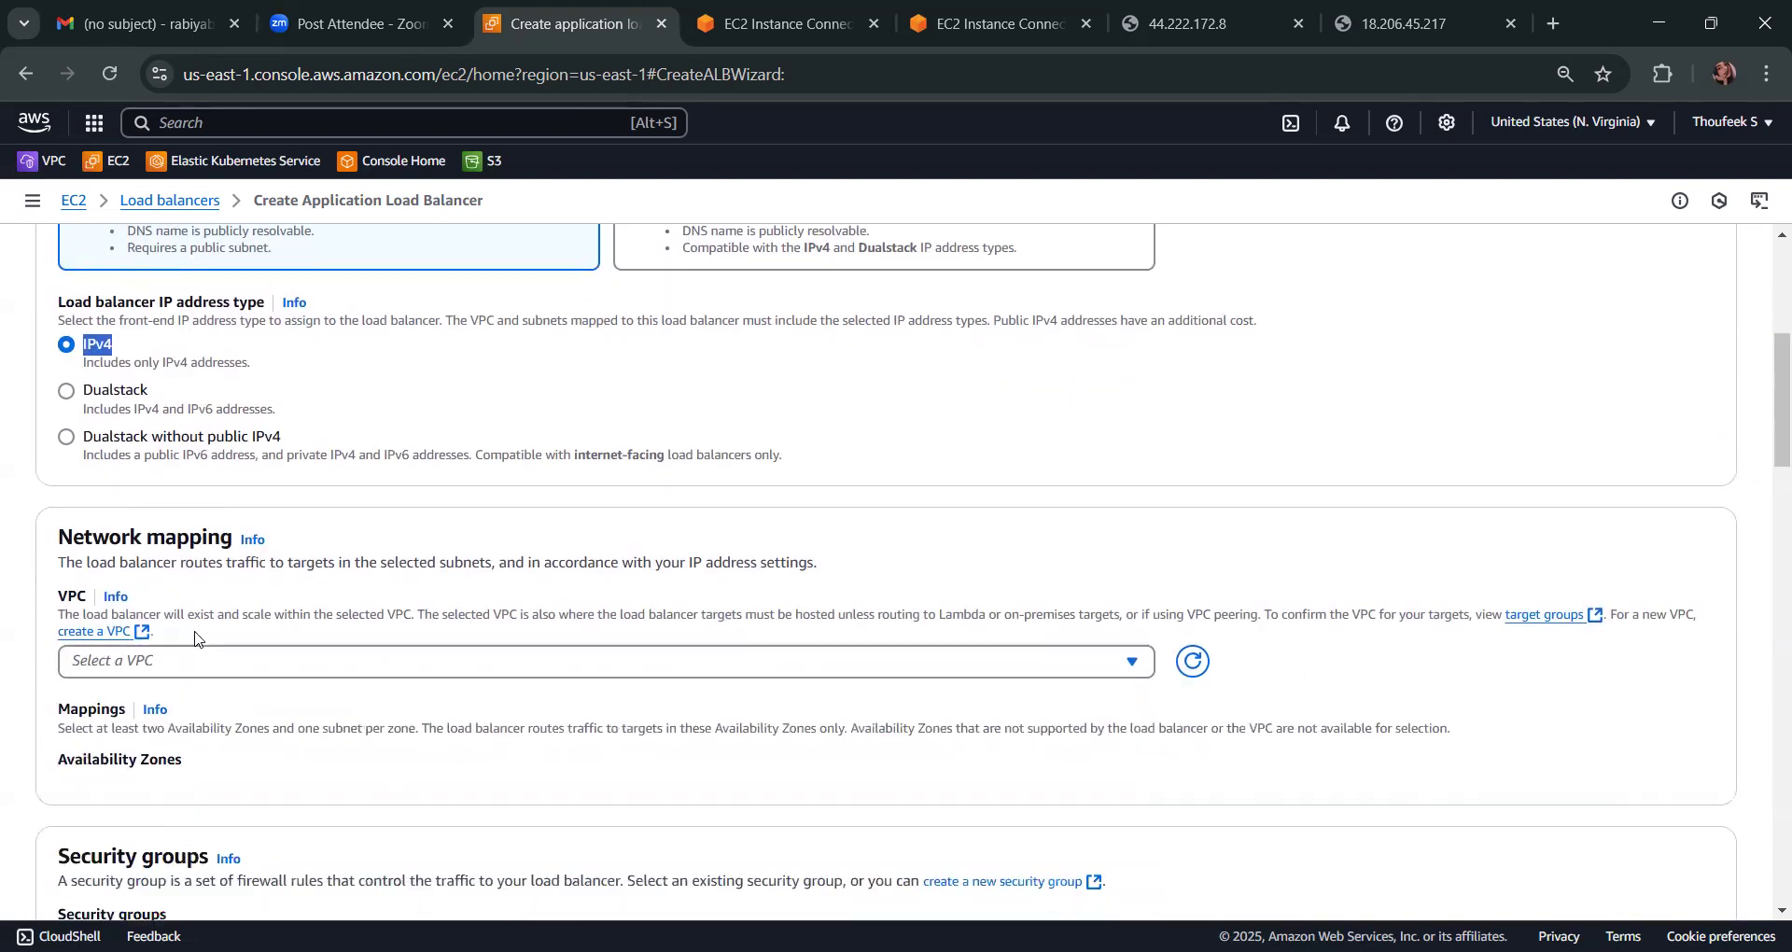
drag(45, 528, 191, 542)
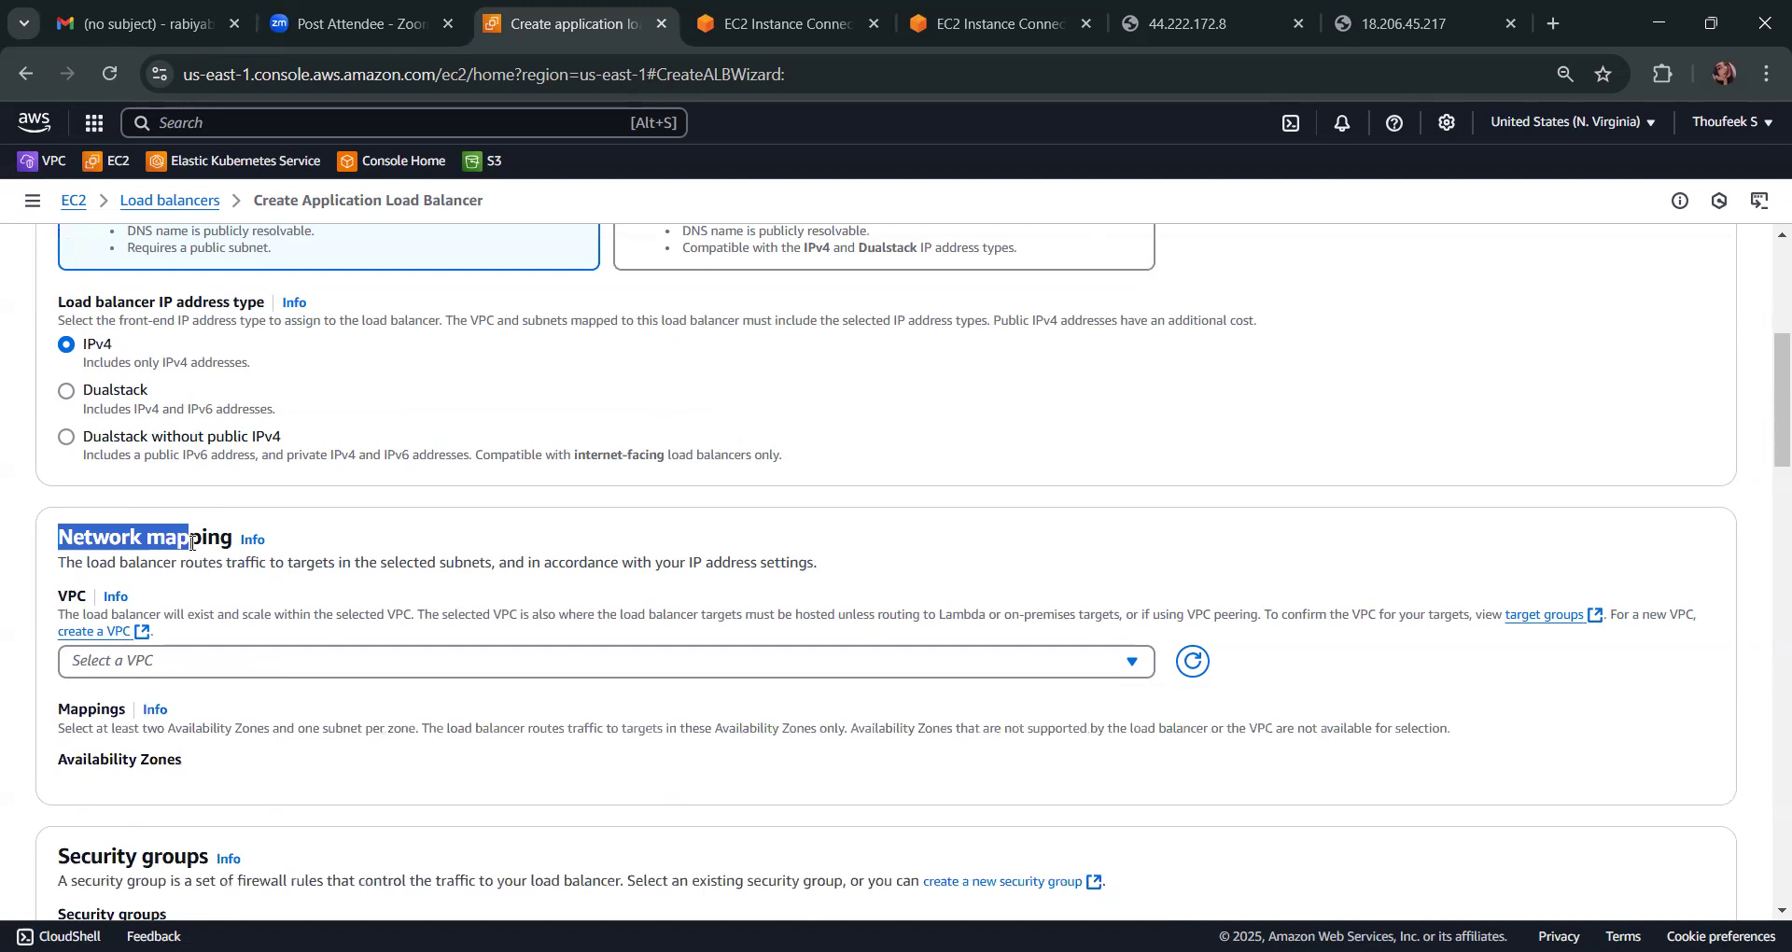
click(772, 661)
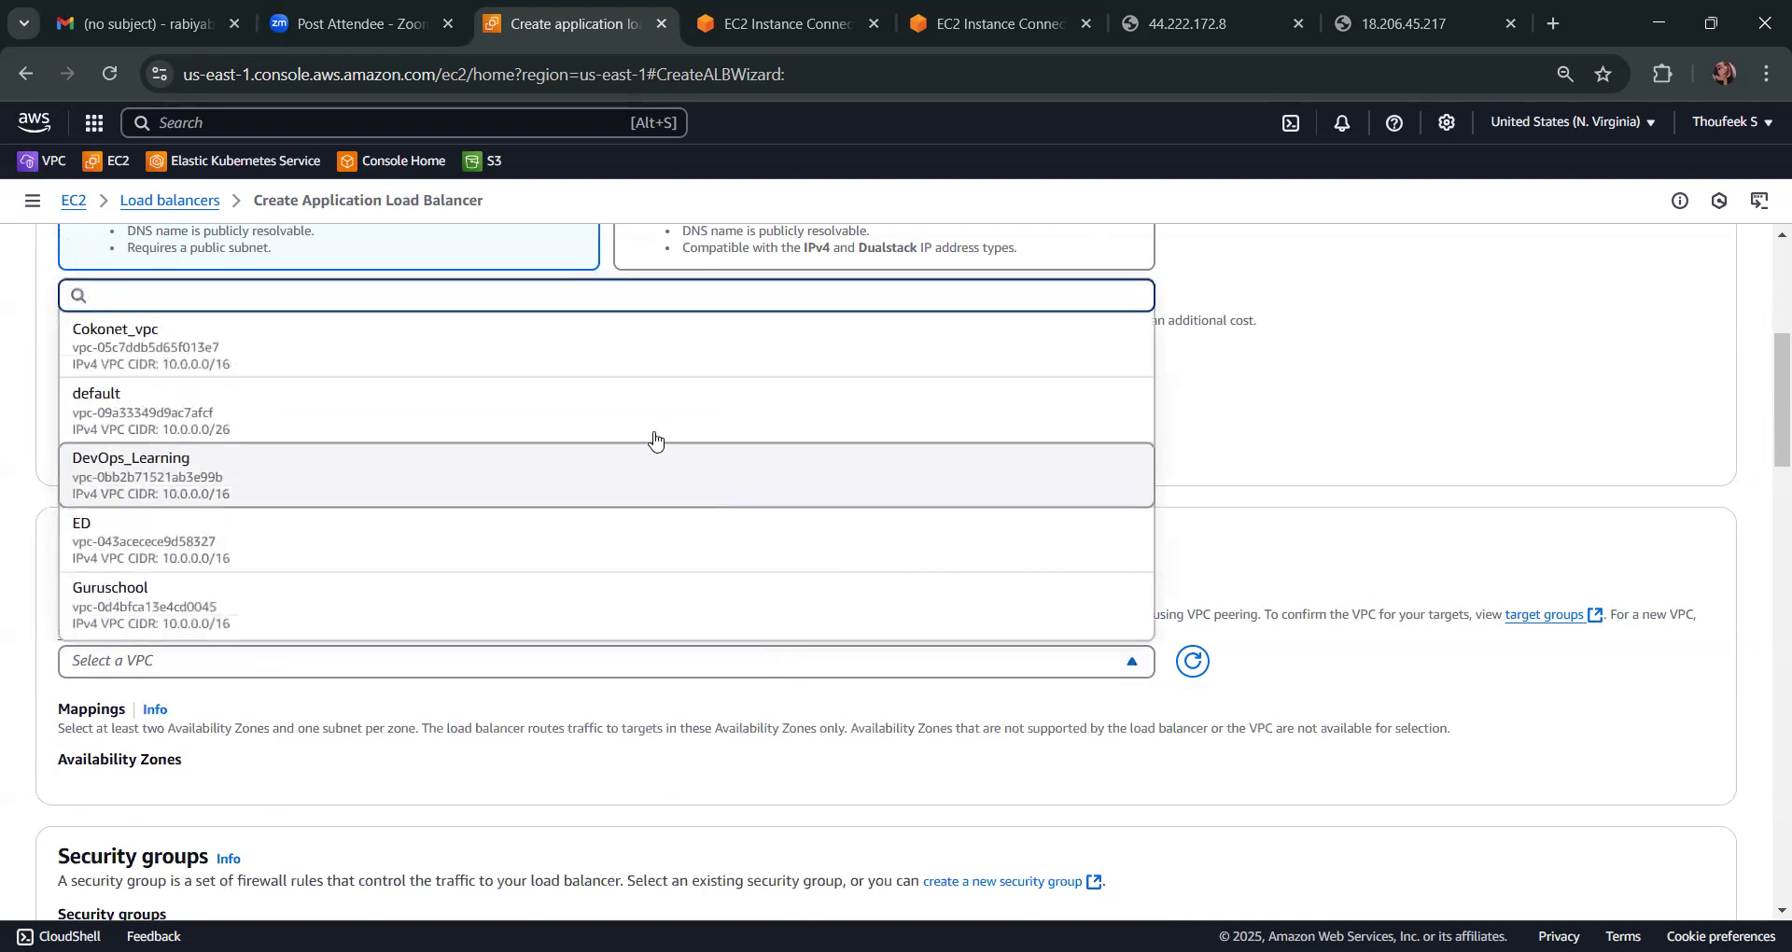
click(451, 607)
scroll(797, 619, down, 1)
scroll(797, 620, down, 1)
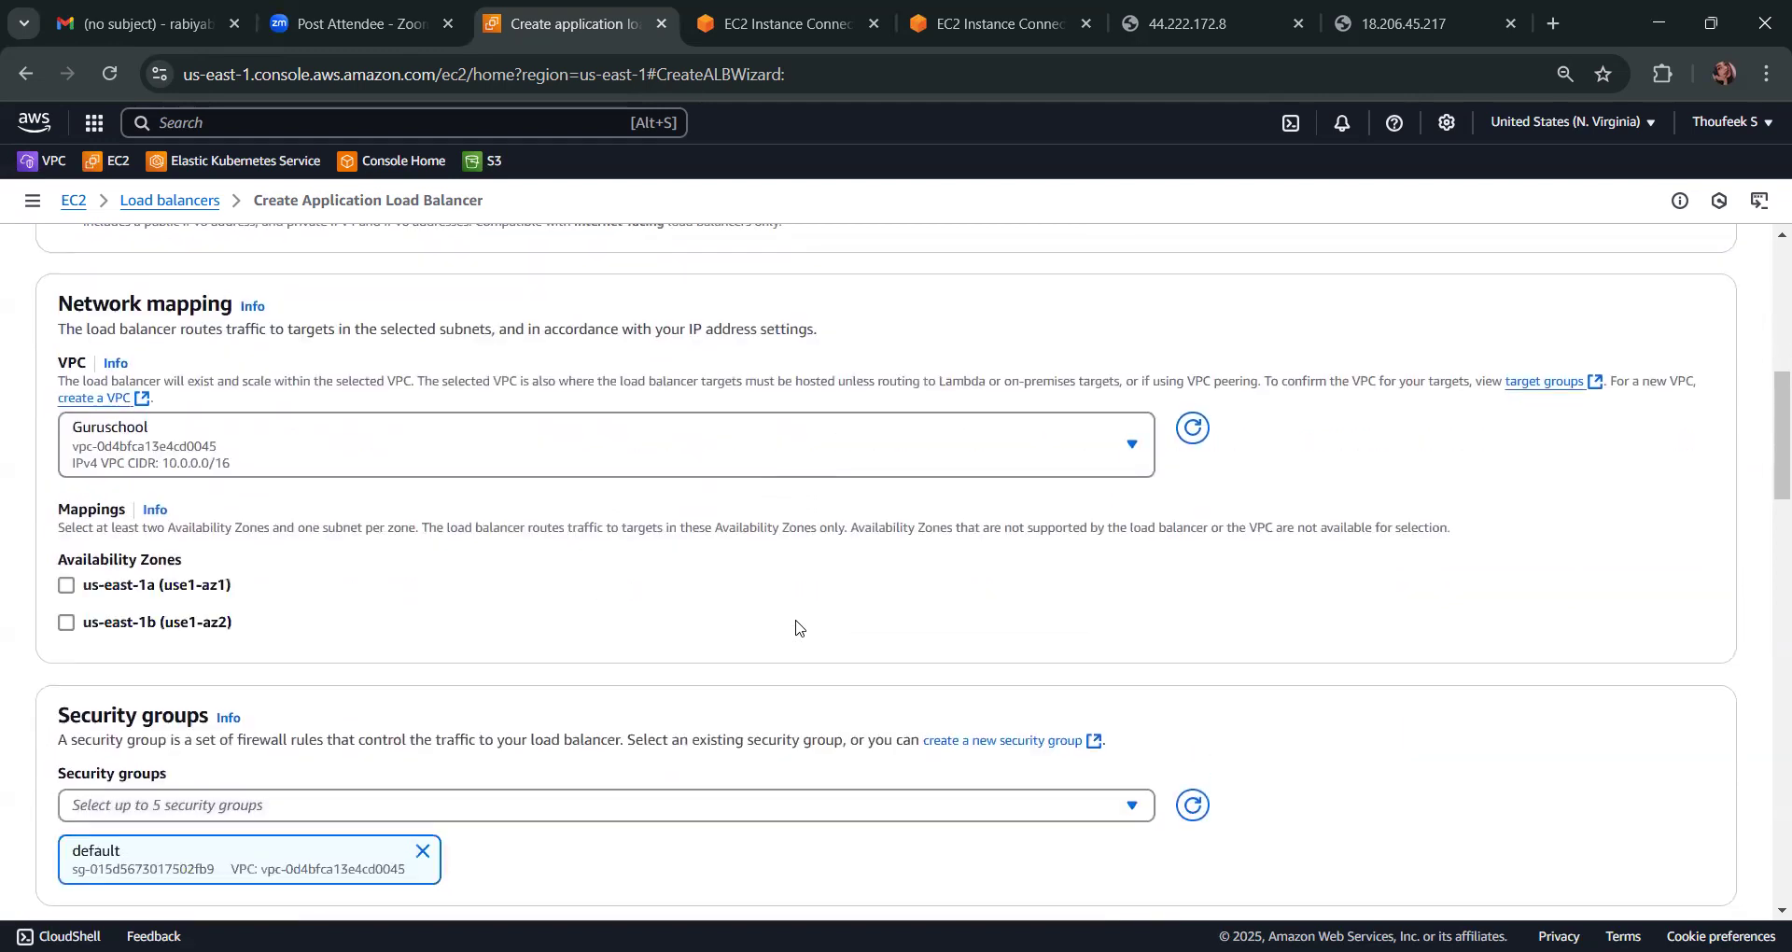
click(65, 586)
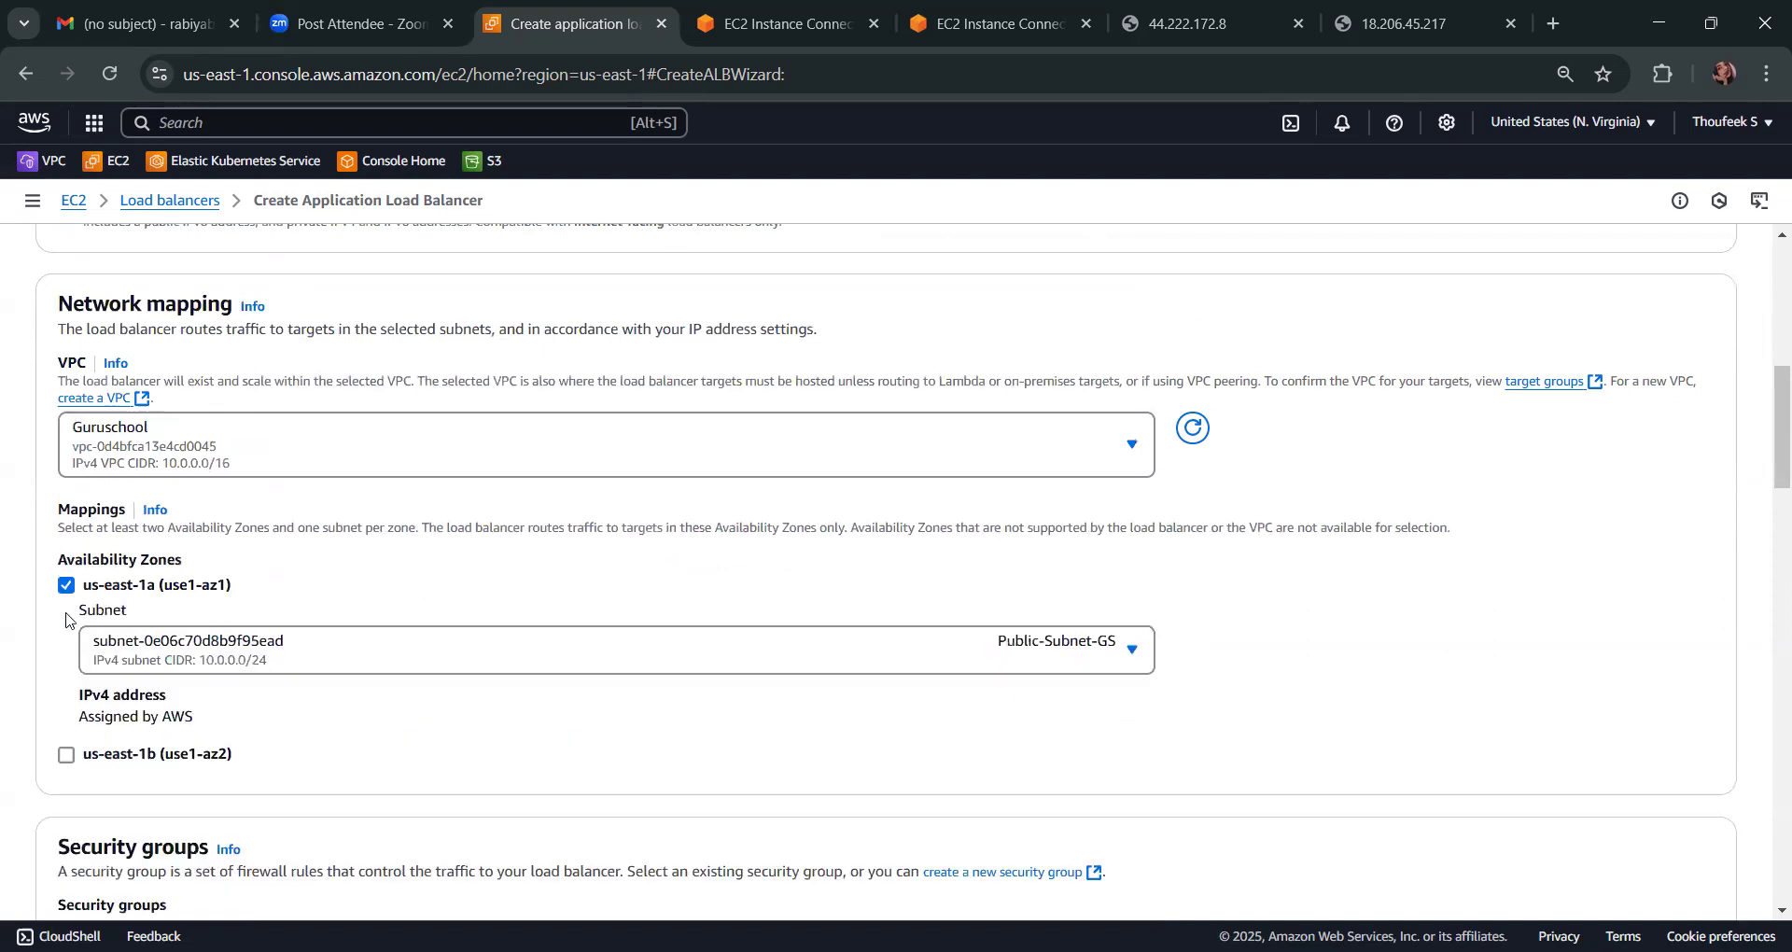
click(62, 762)
scroll(61, 767, down, 1)
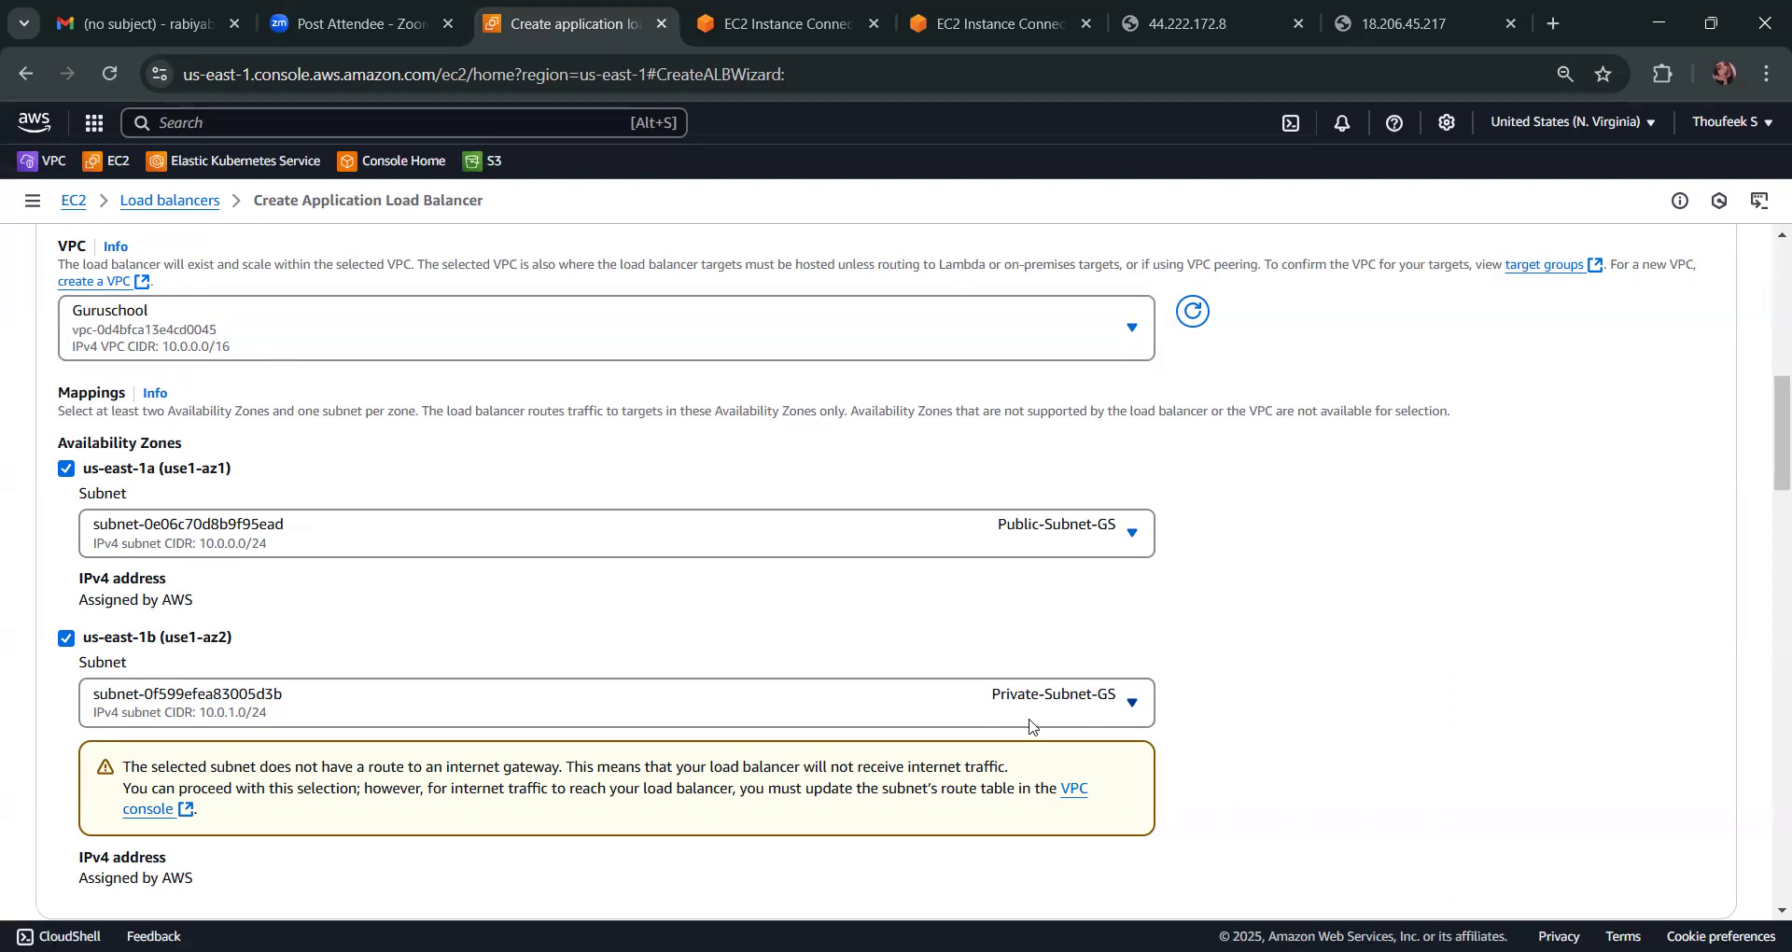
drag(131, 768, 586, 774)
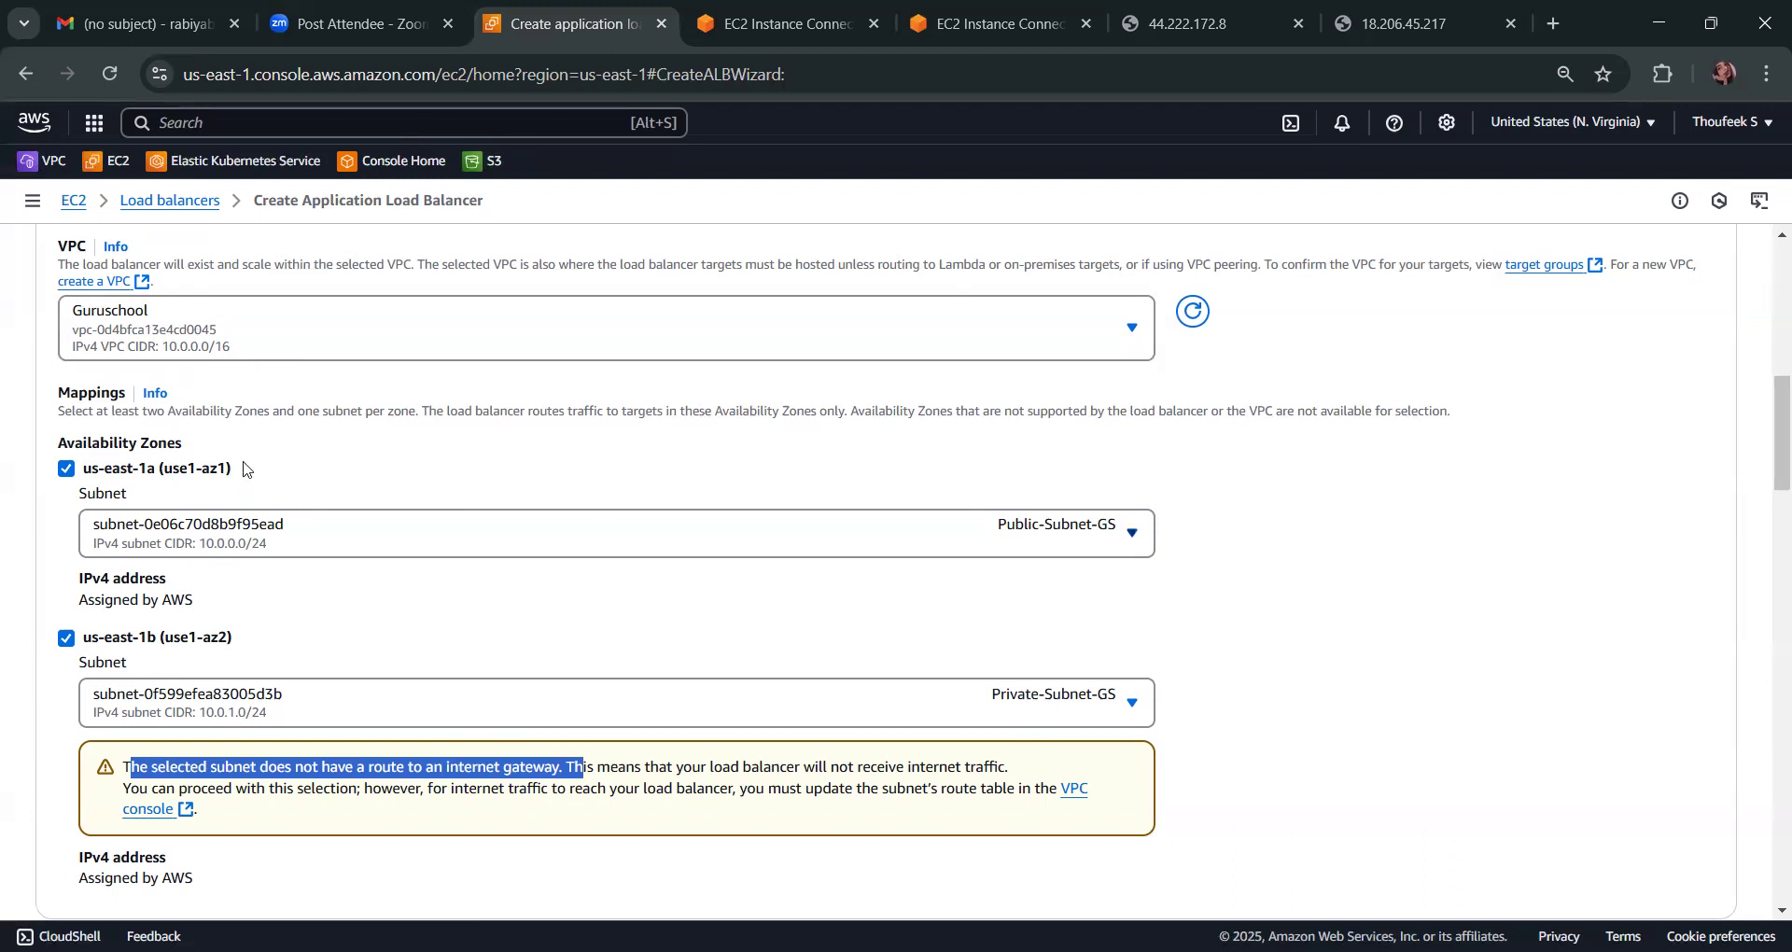
drag(242, 470, 172, 469)
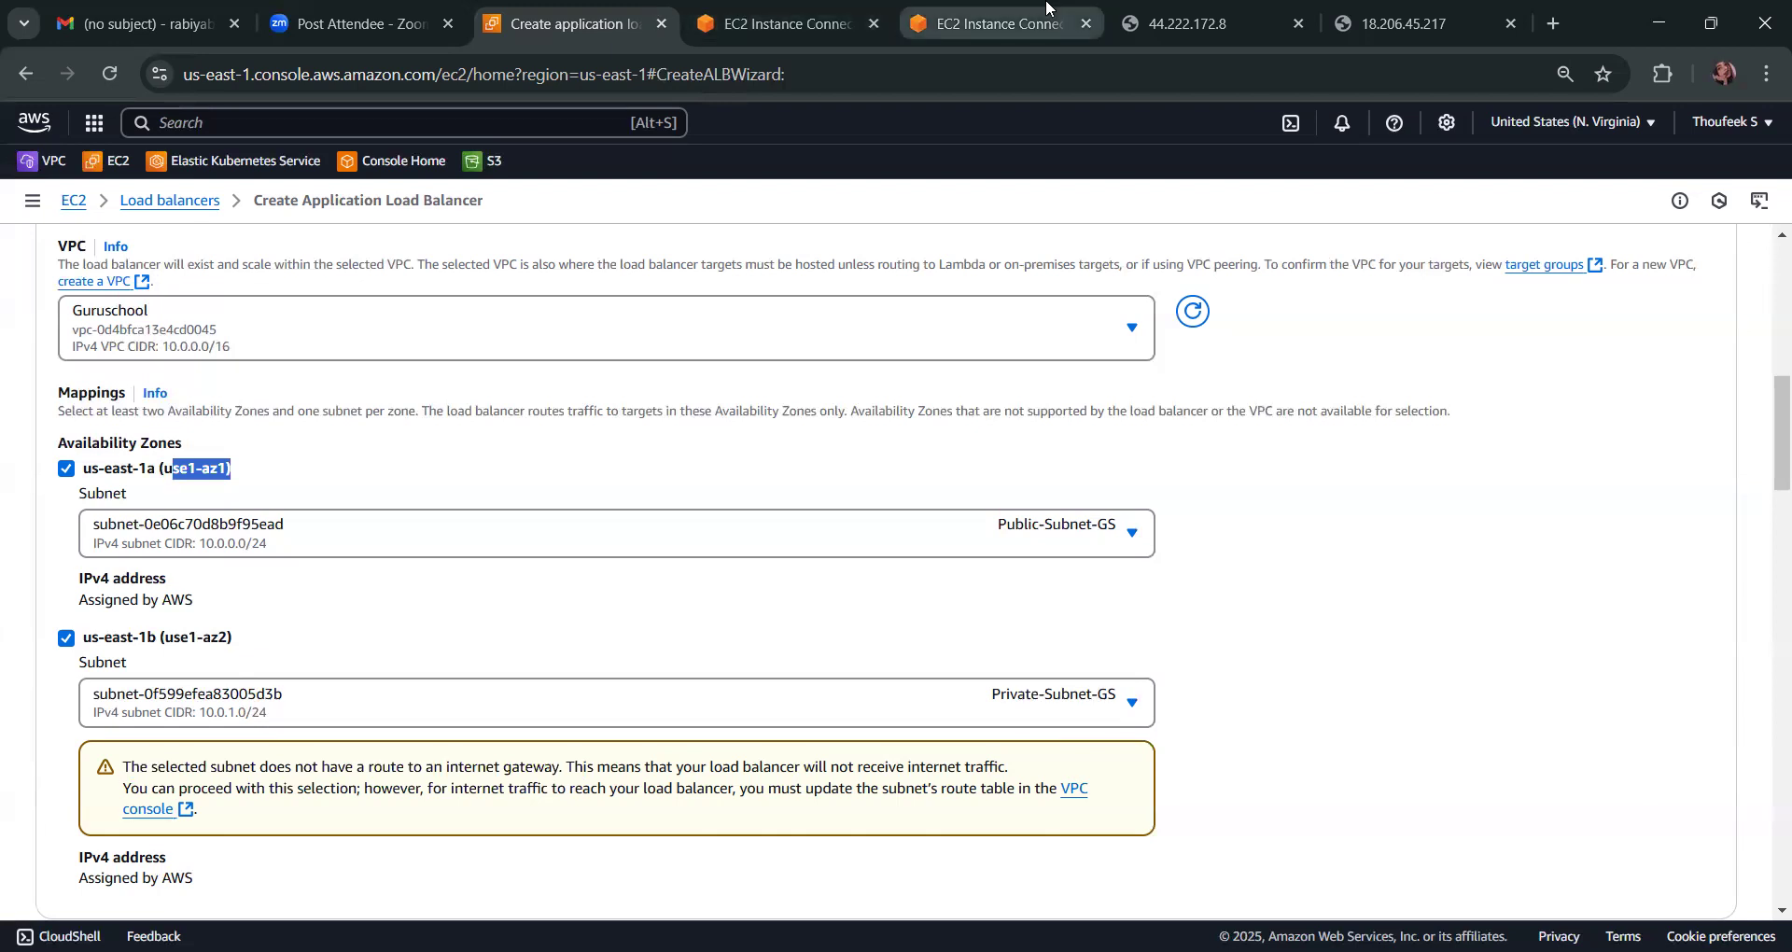
Go to the subnet list in the VPC console and view the details of Private-Subnet-GS.
click(973, 7)
click(973, 7)
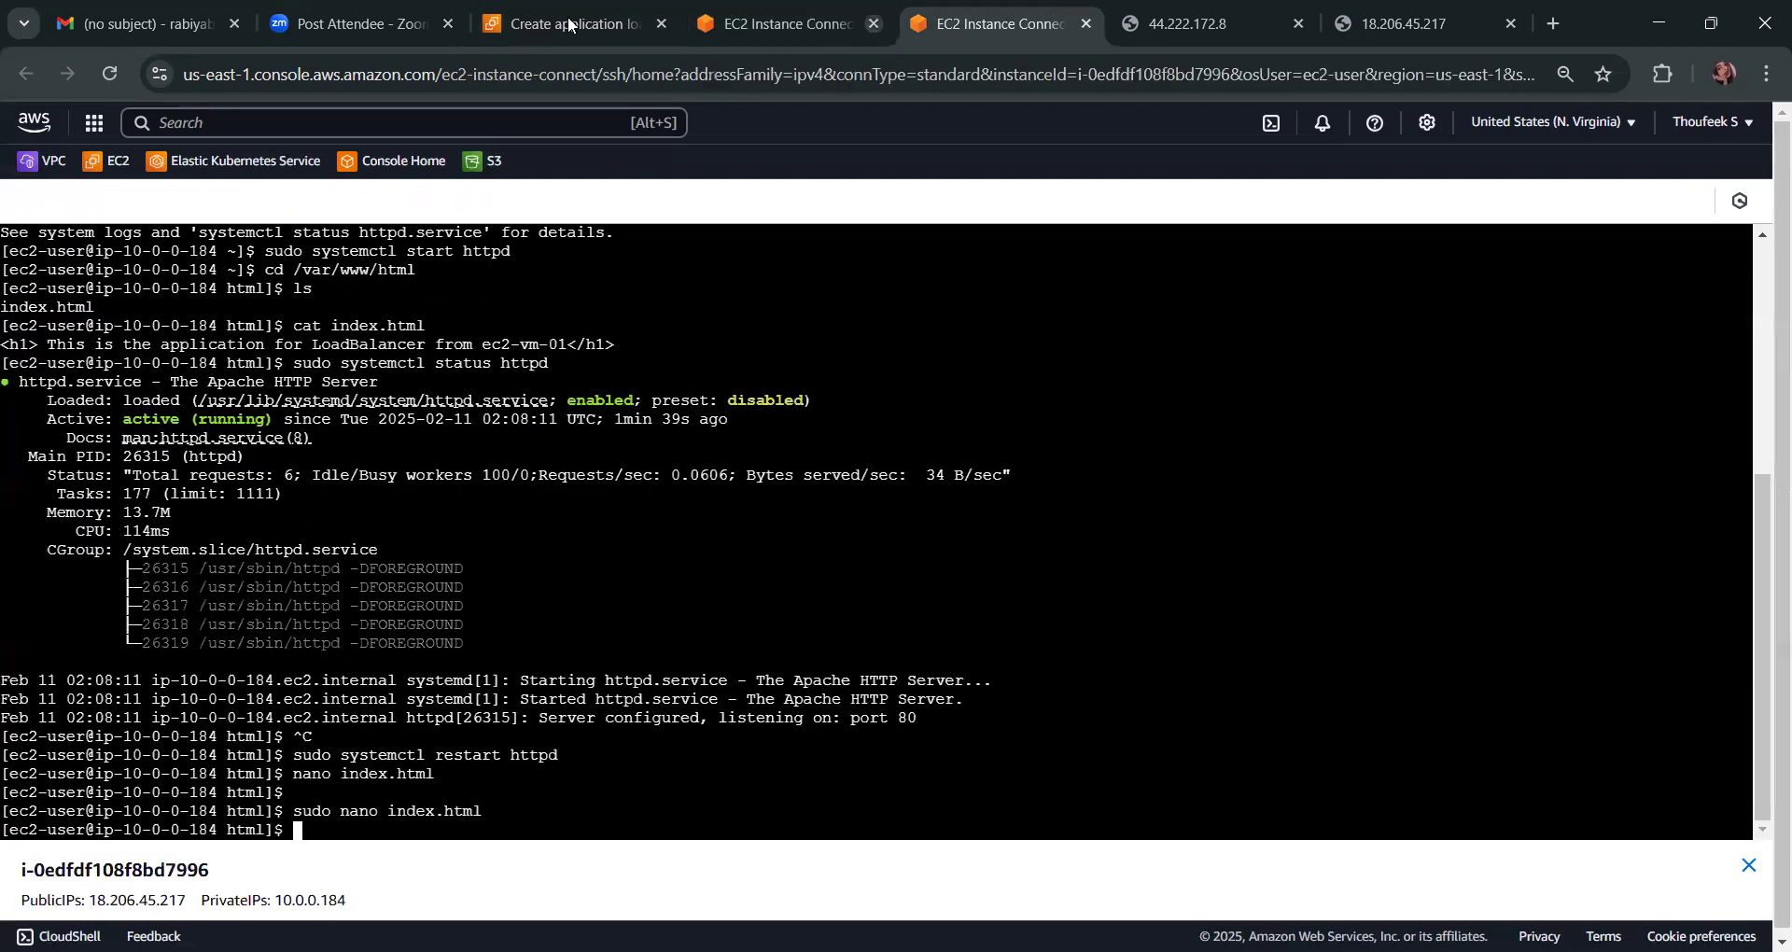
click(48, 160)
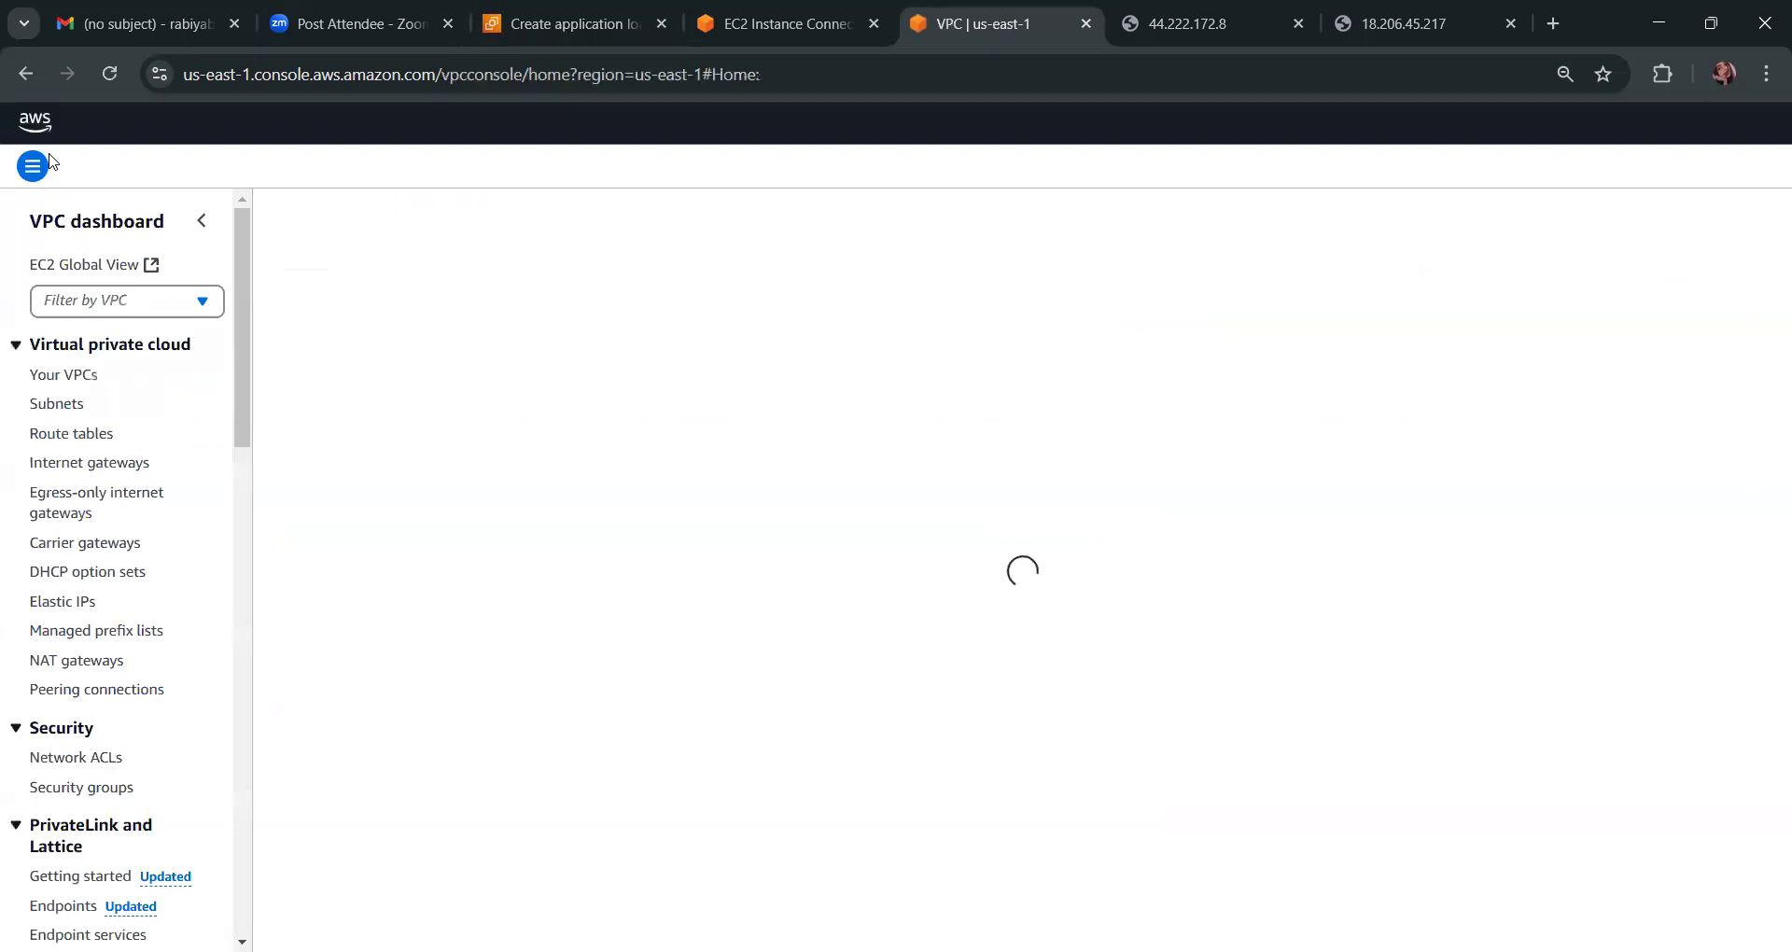
click(73, 403)
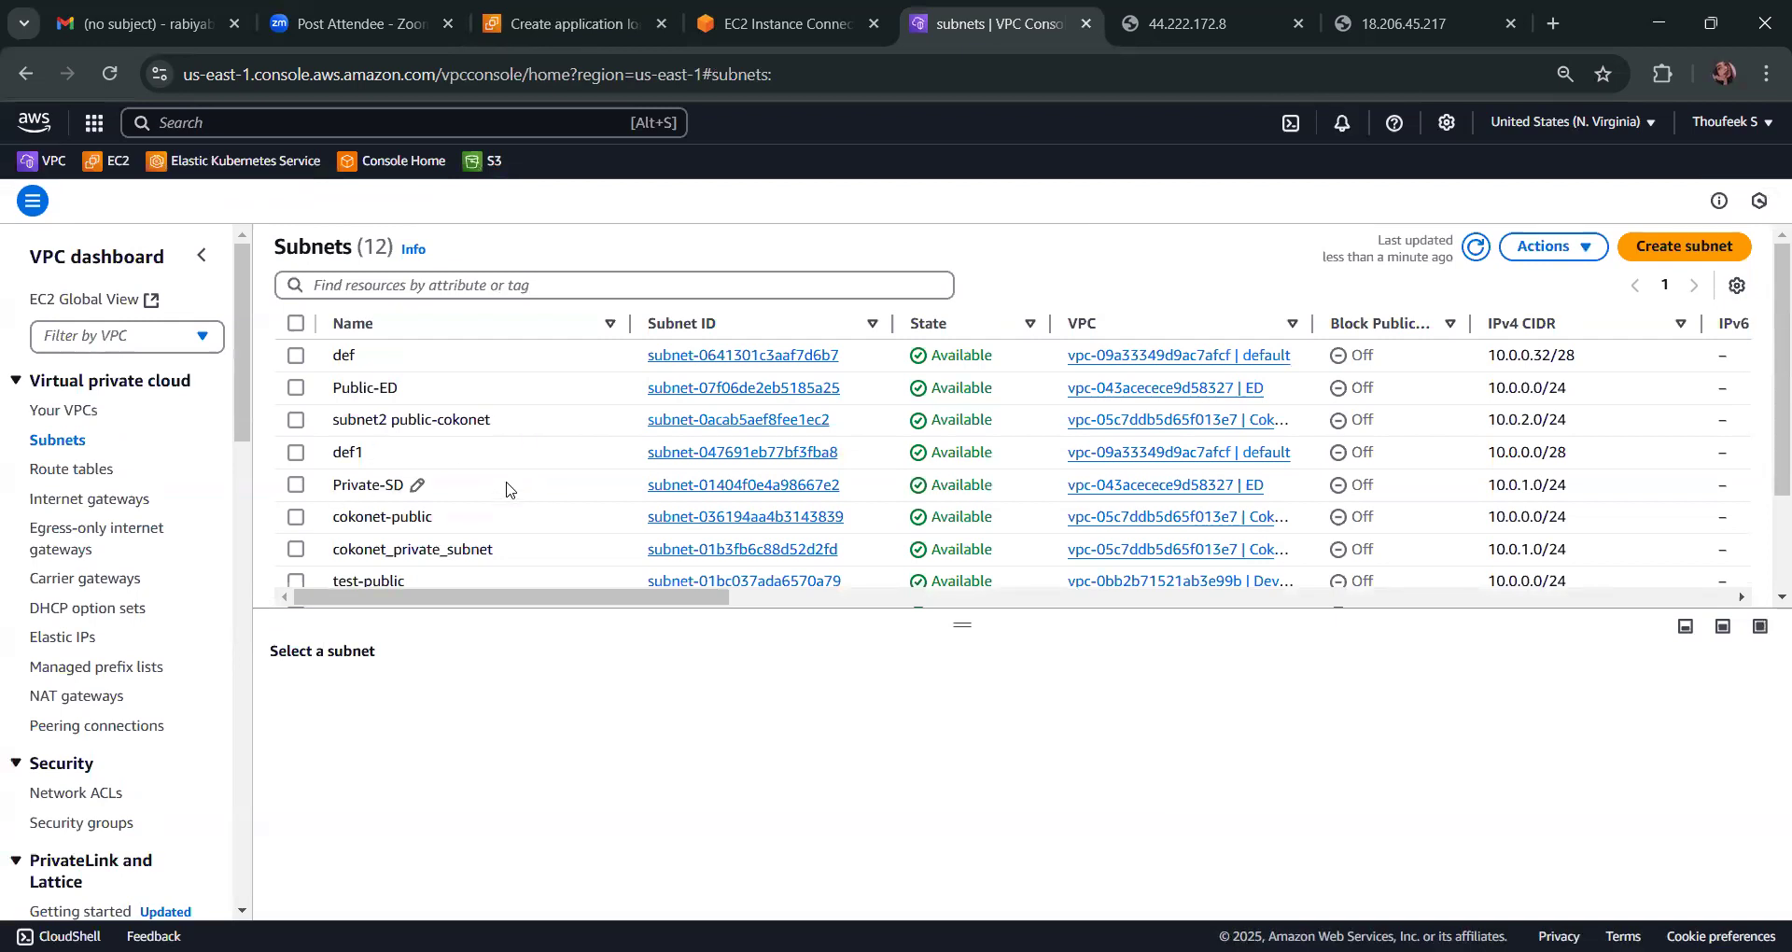
scroll(497, 458, down, 3)
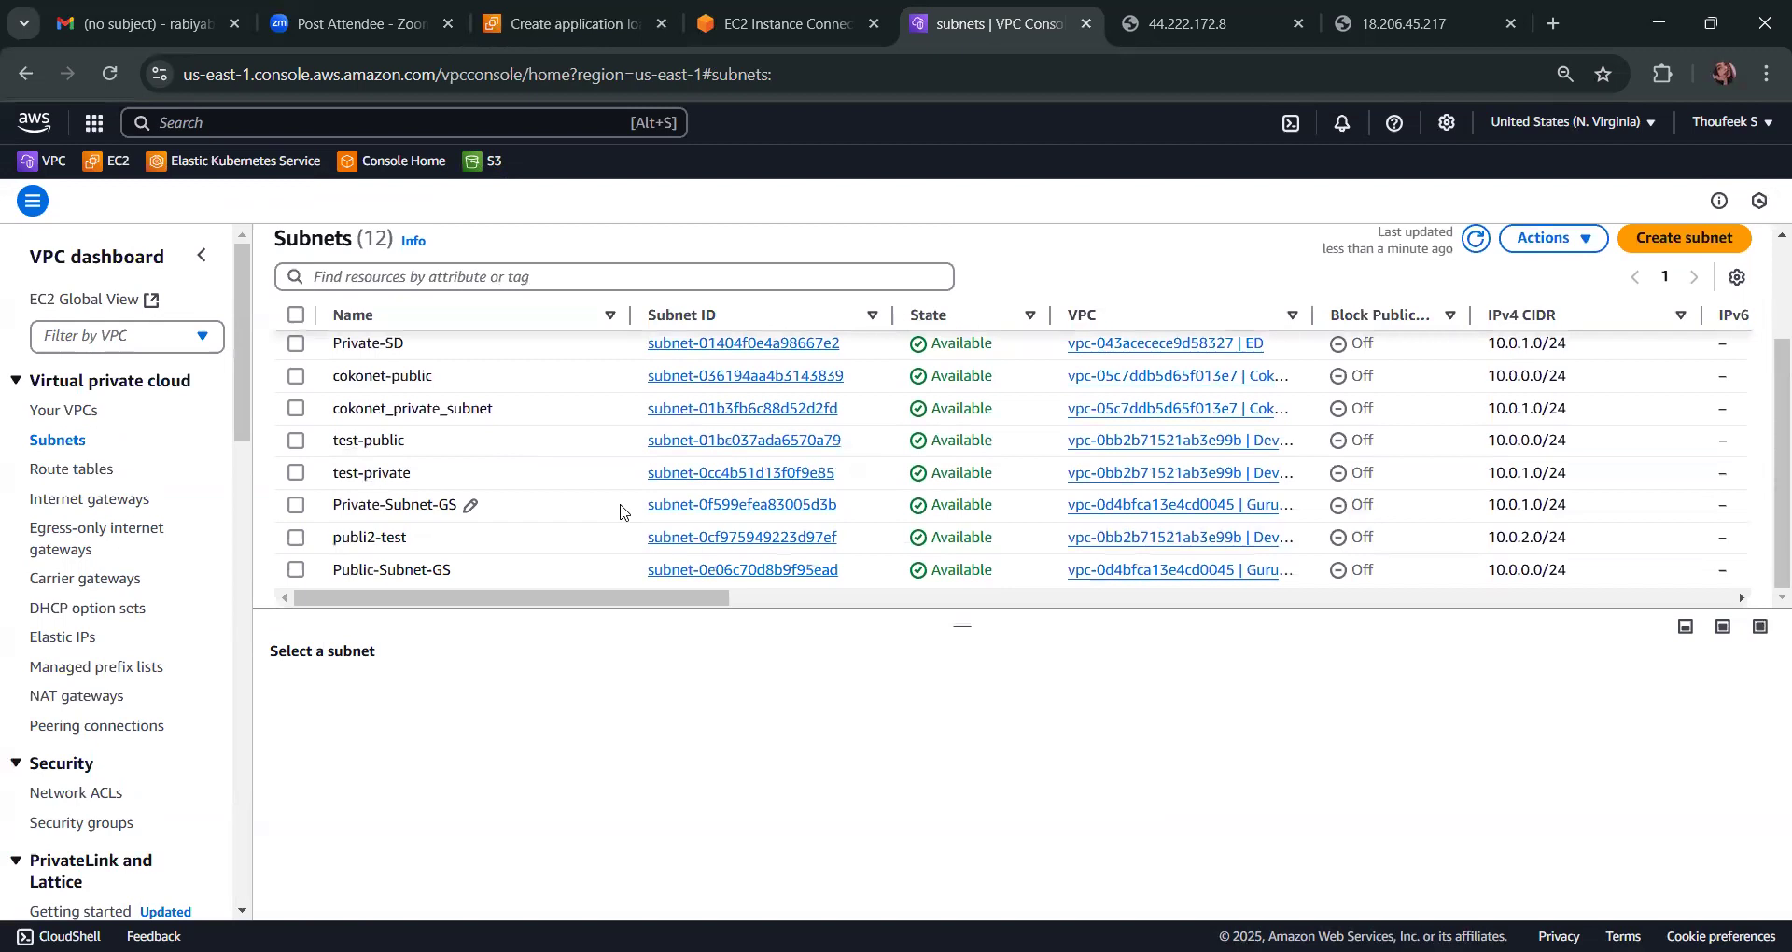
click(698, 504)
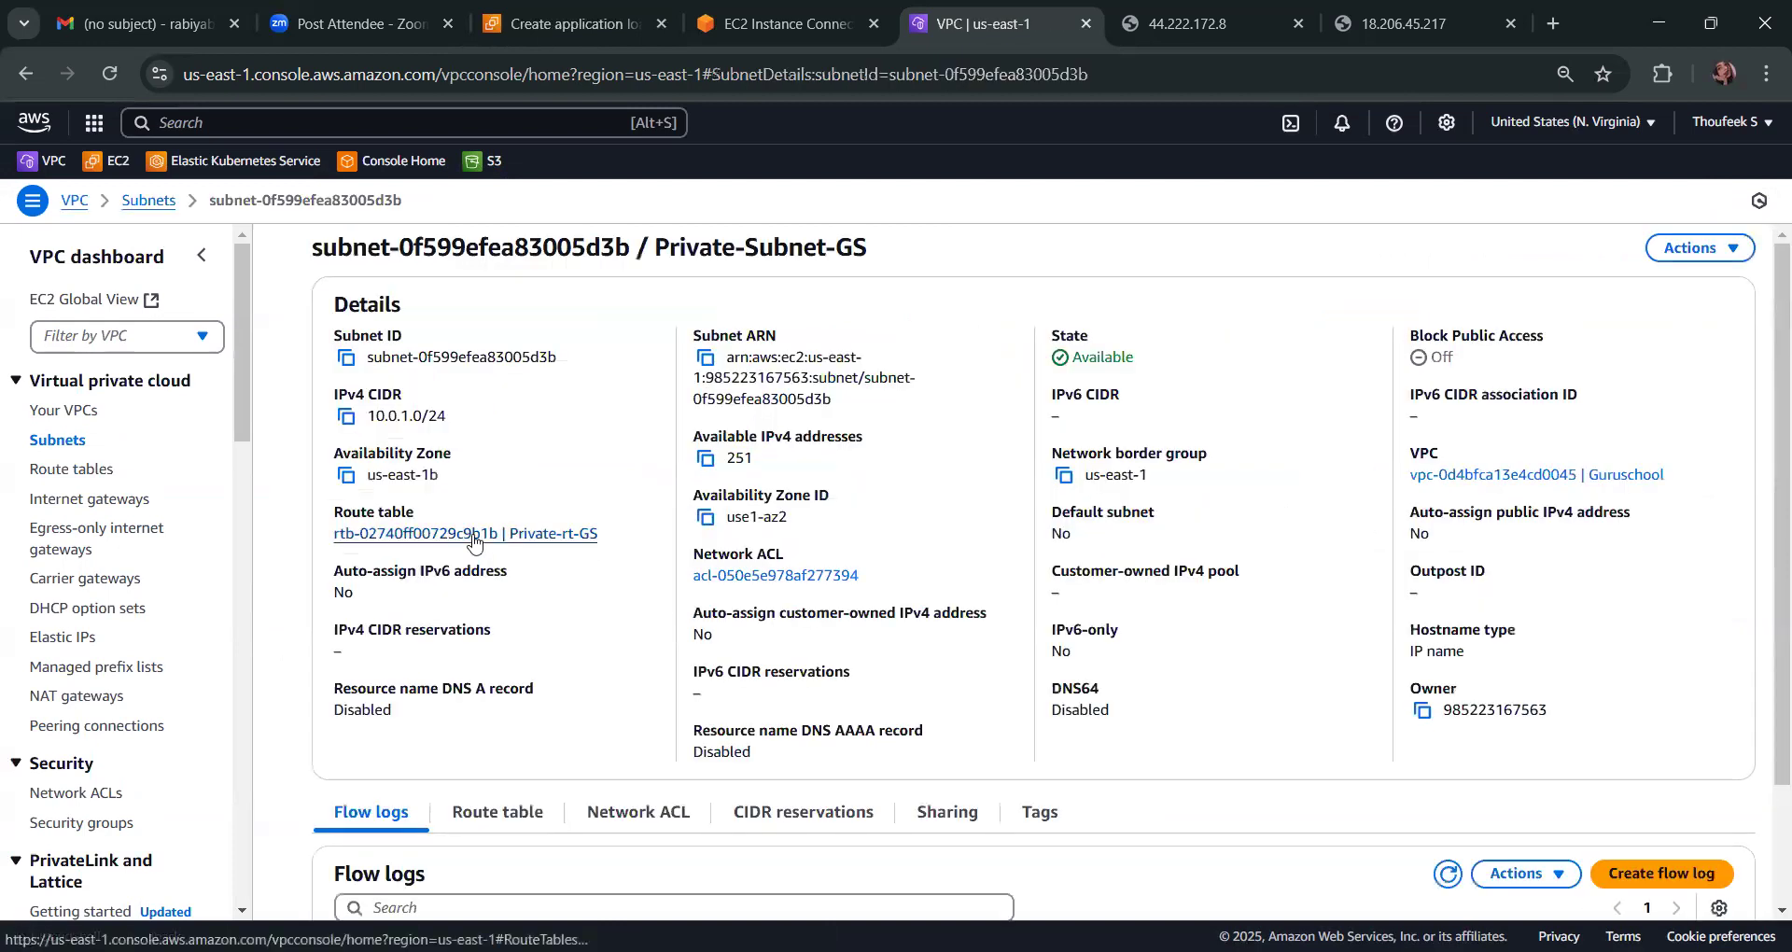
Open Public-Subnet-GS from the subnet list and examine the routes in its associated route table.
click(41, 445)
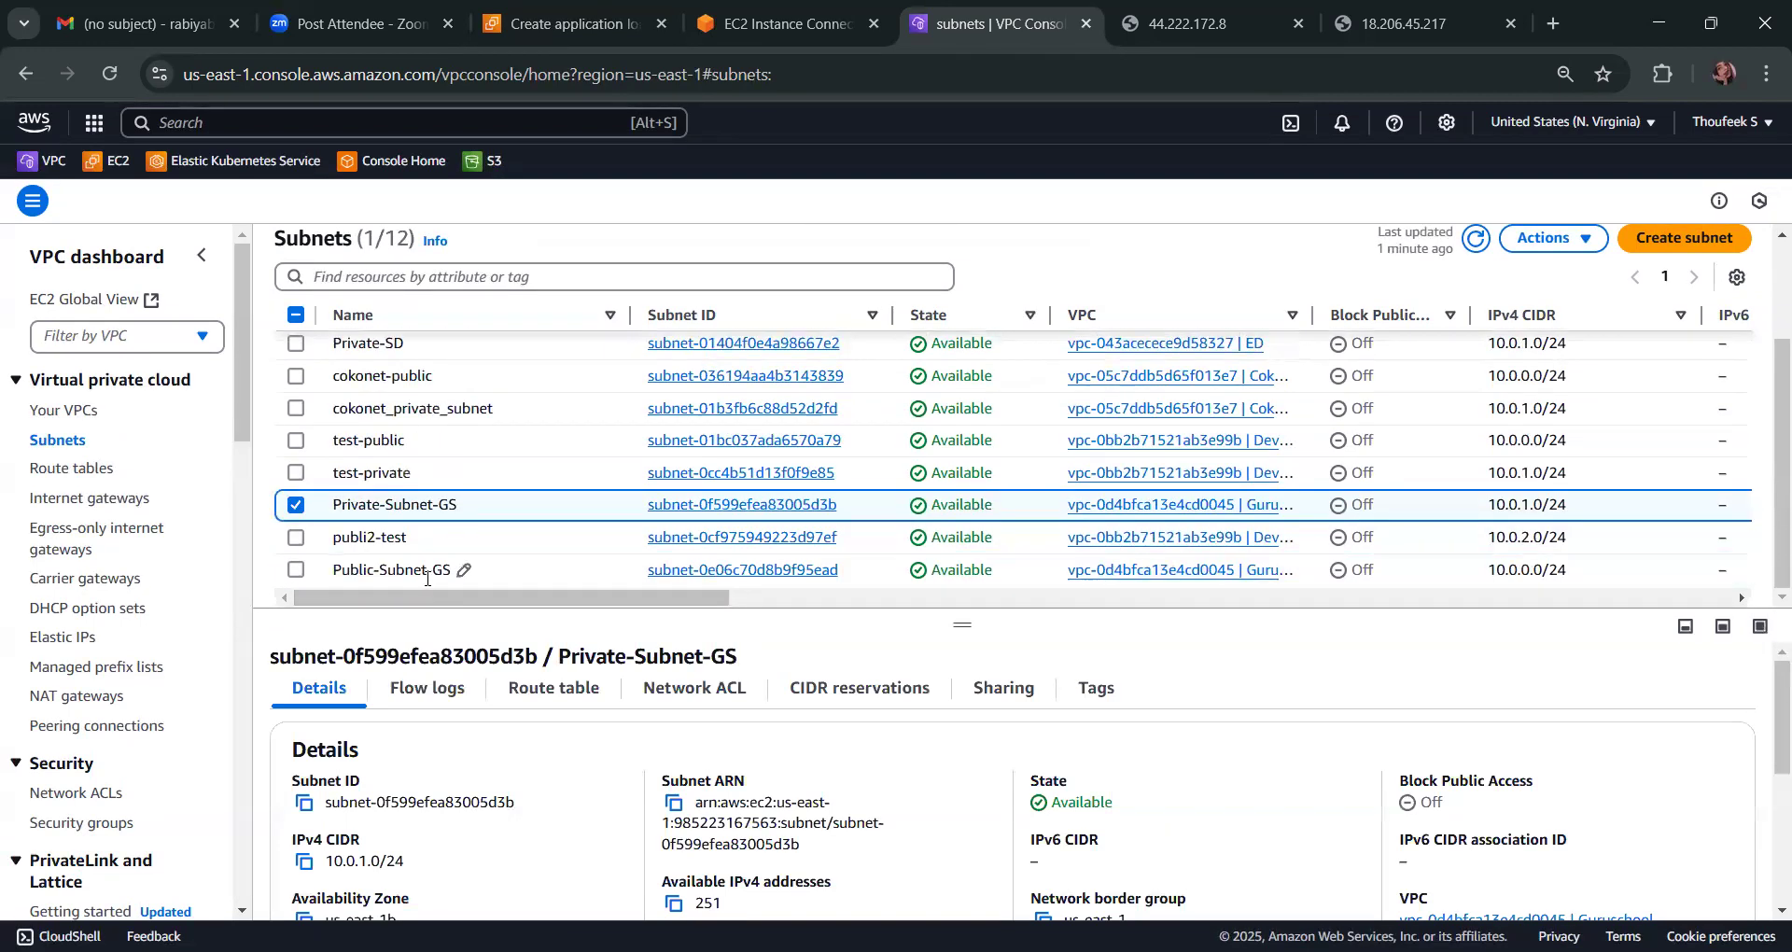
click(296, 505)
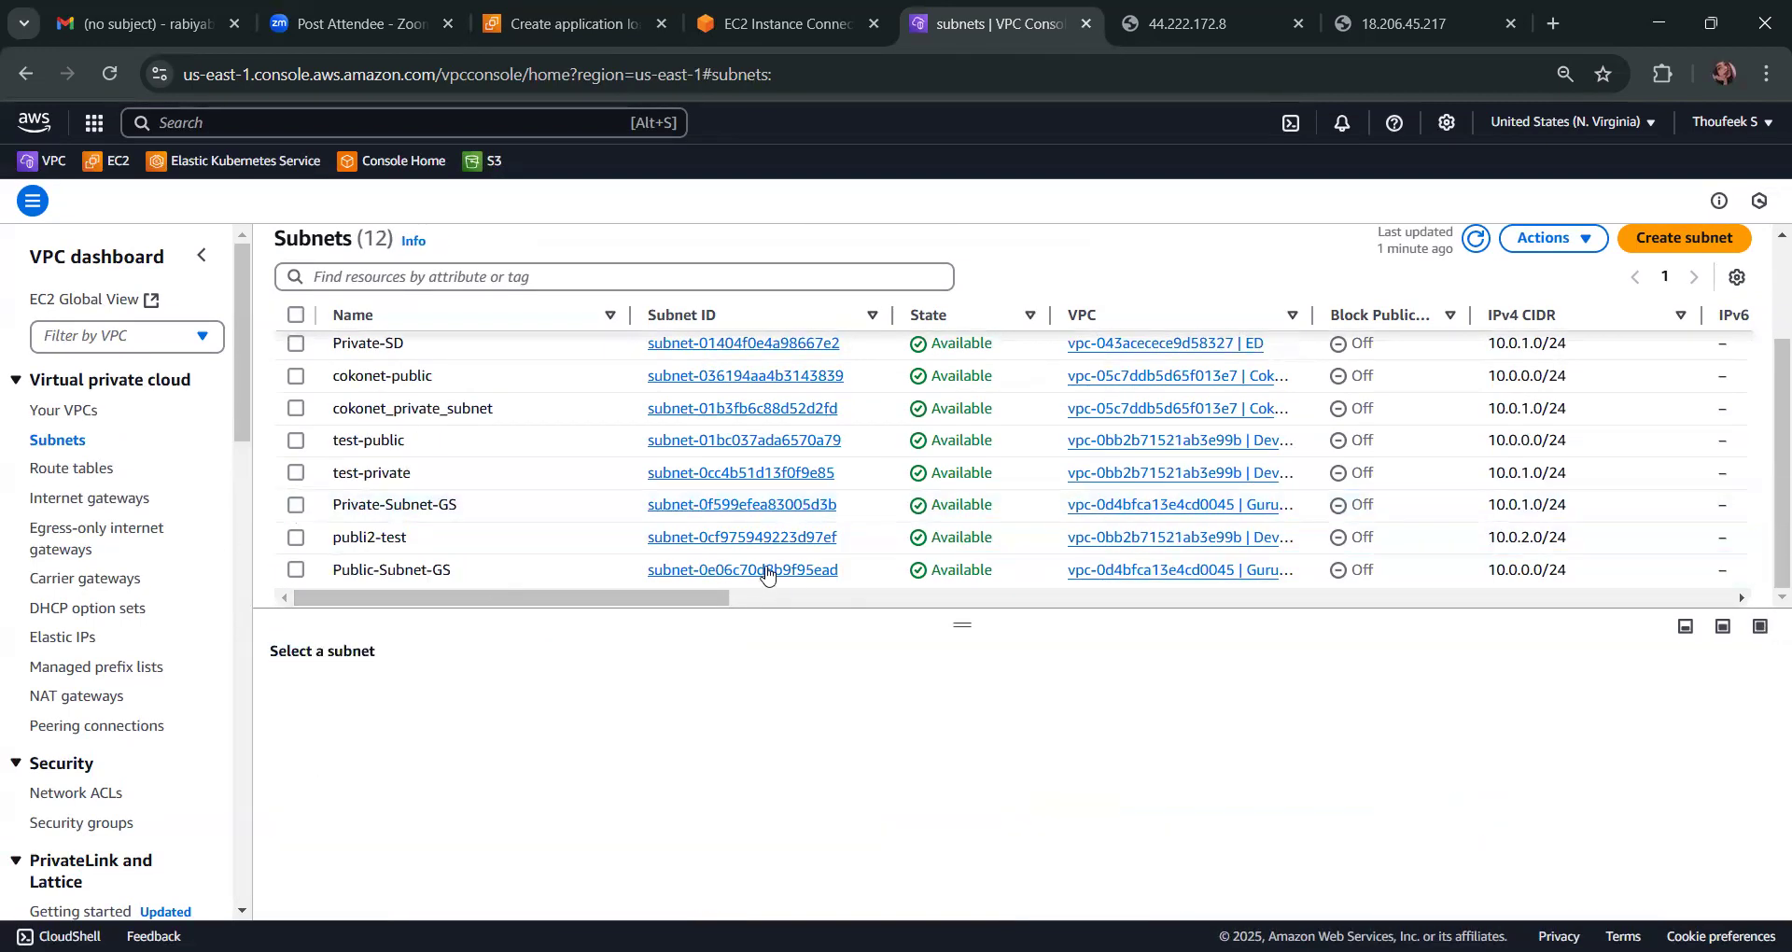
click(761, 570)
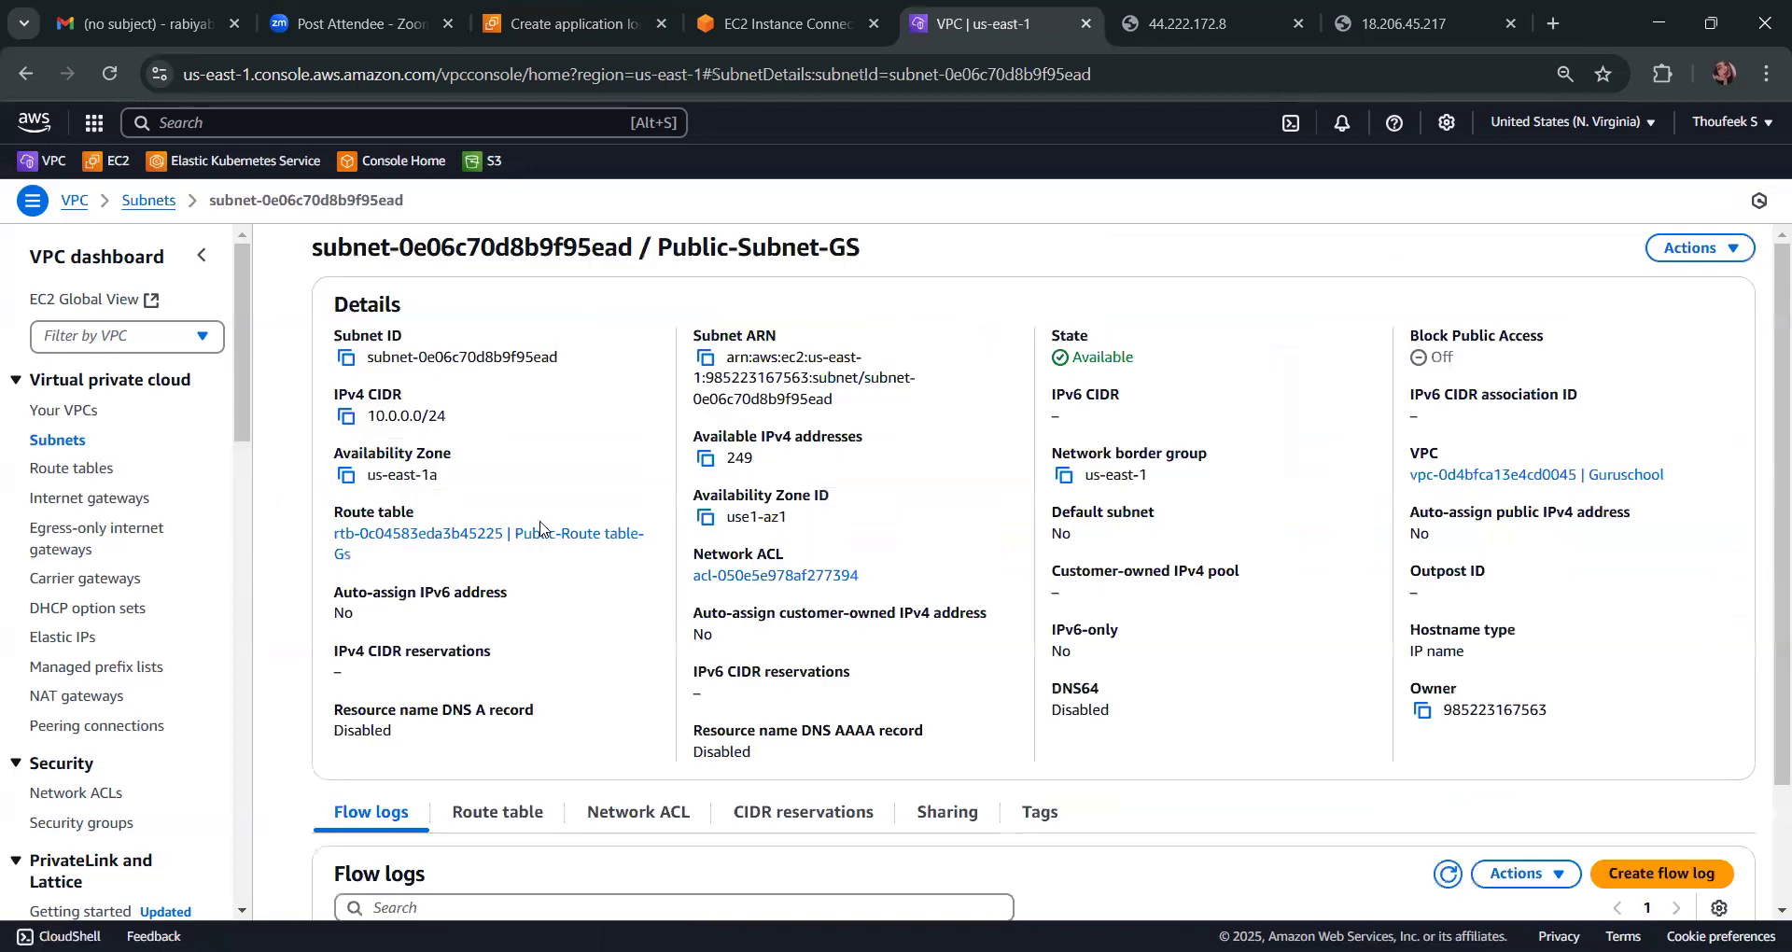
click(515, 528)
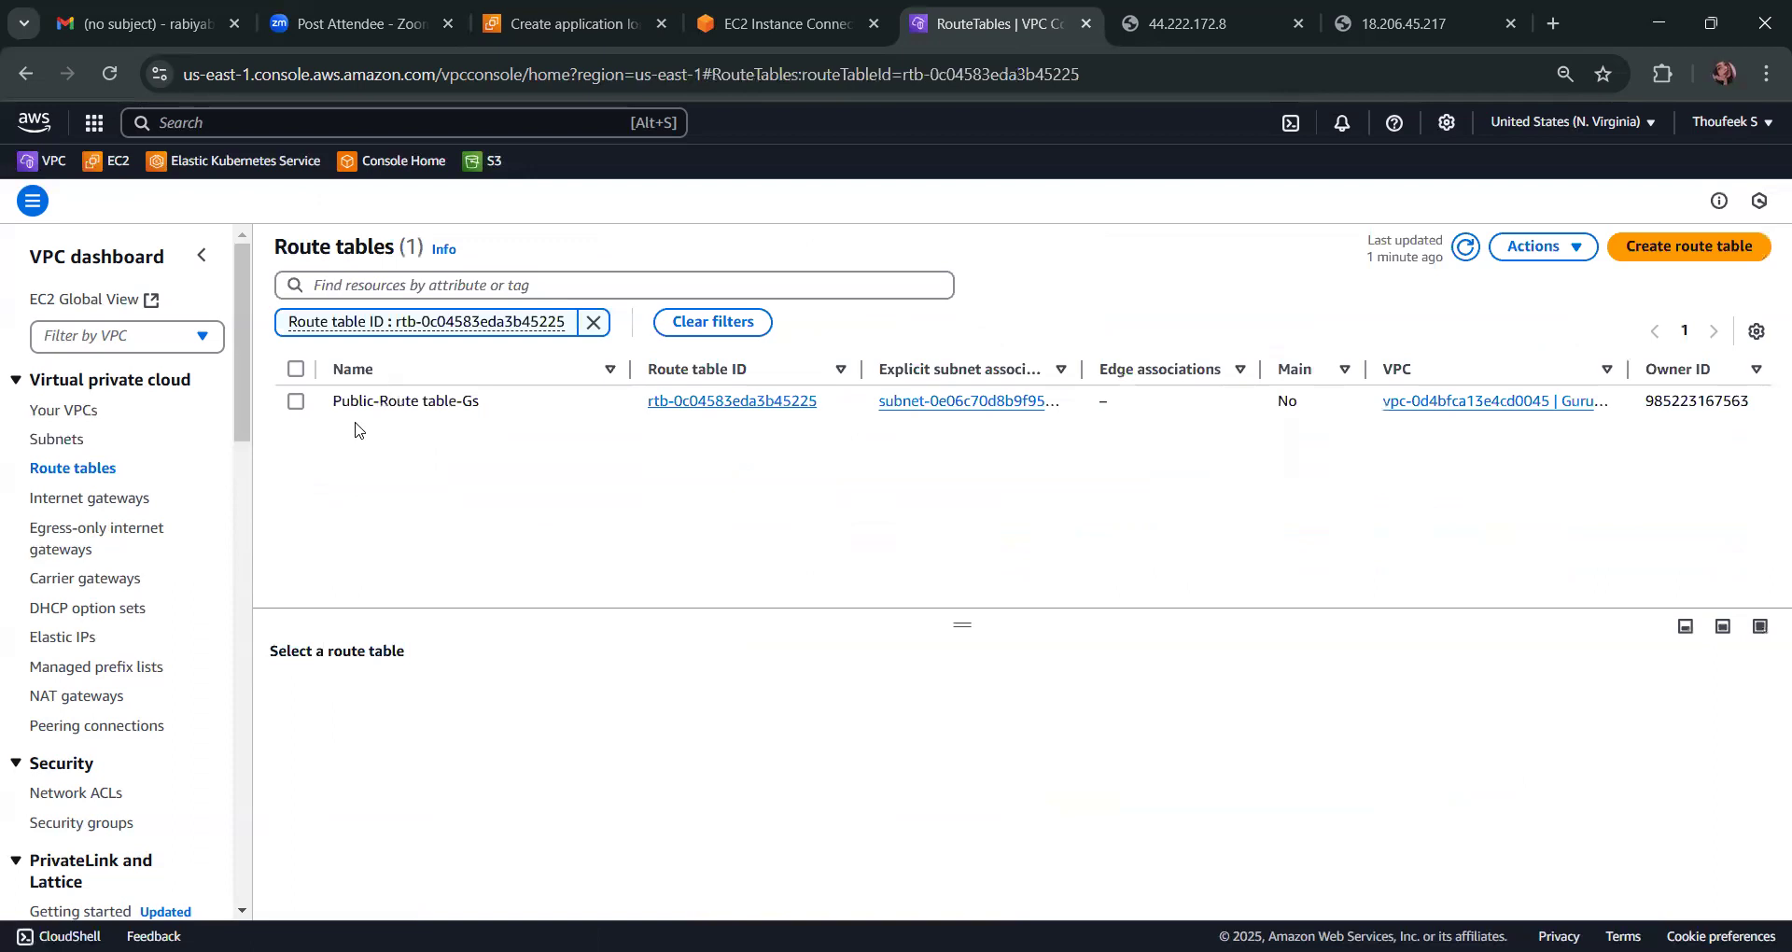
click(693, 403)
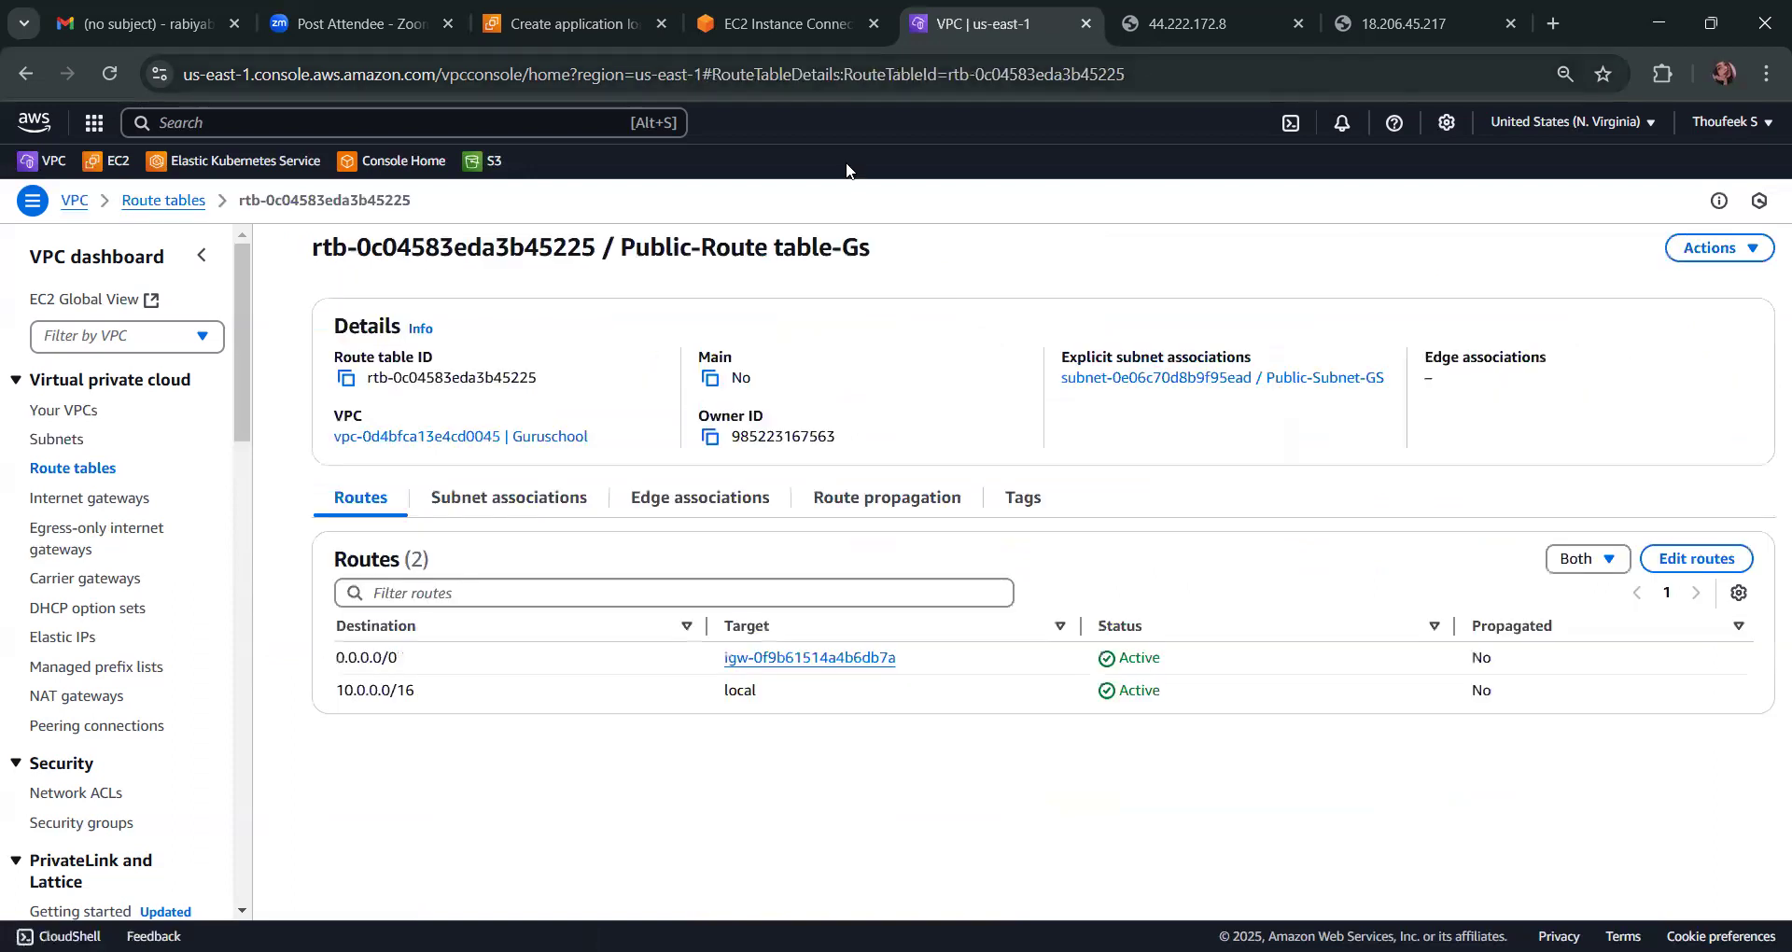
drag(898, 248, 638, 248)
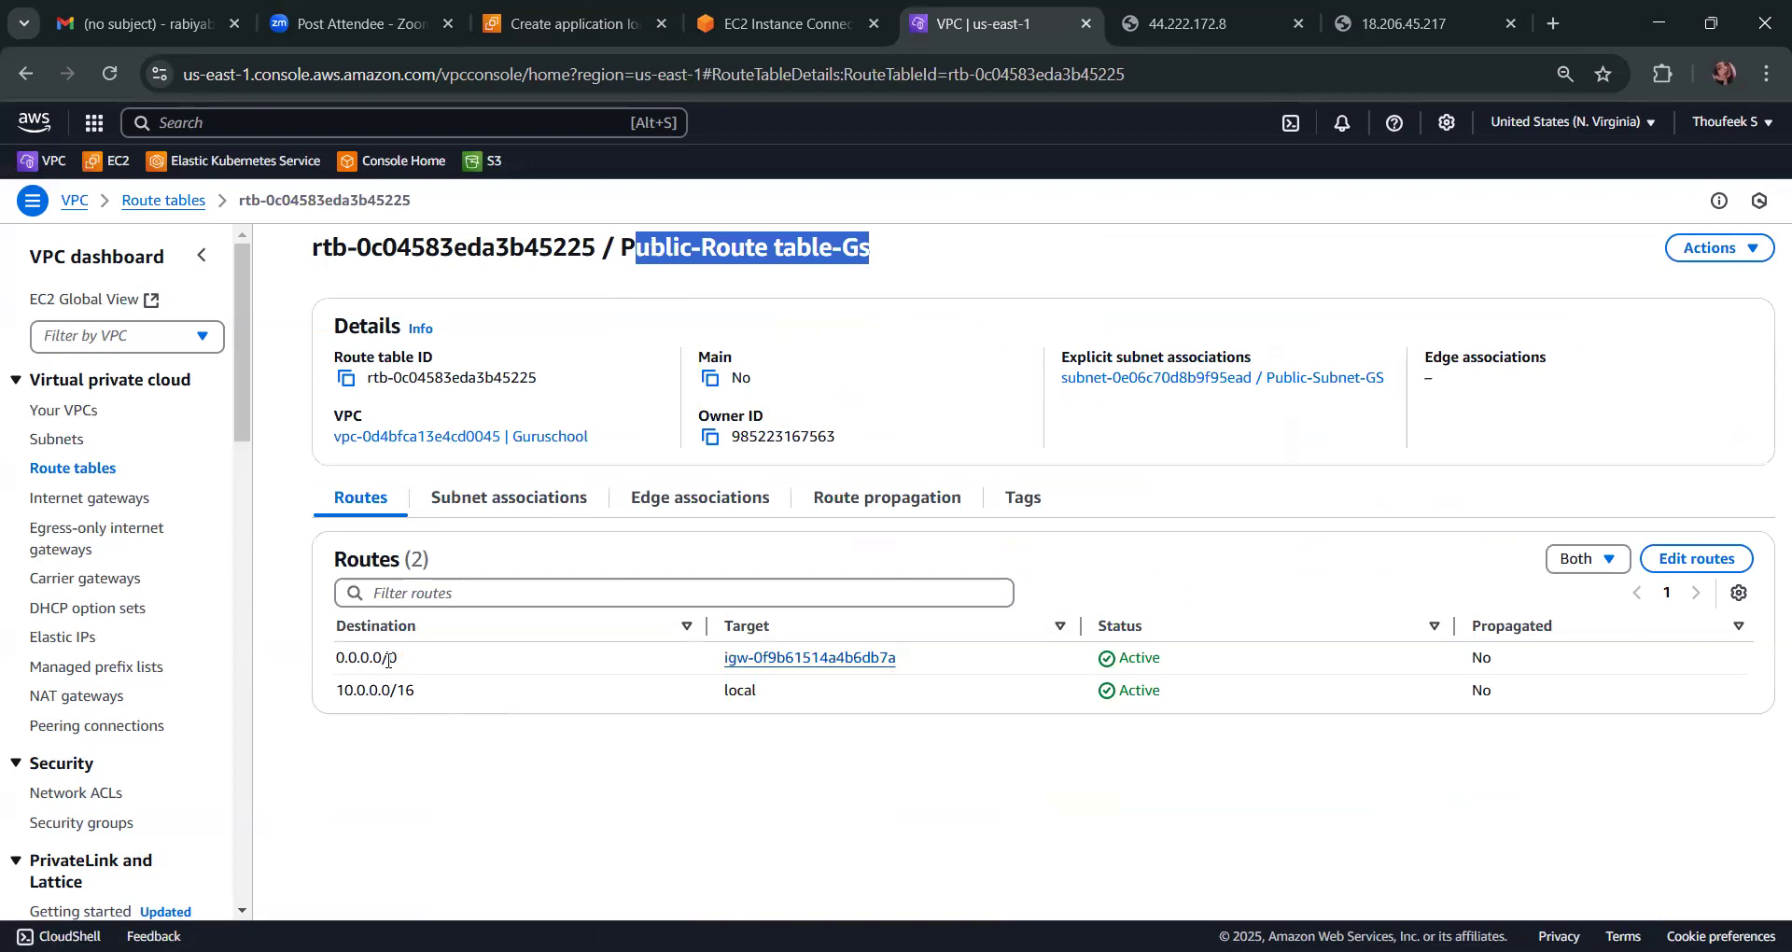
drag(338, 658, 468, 664)
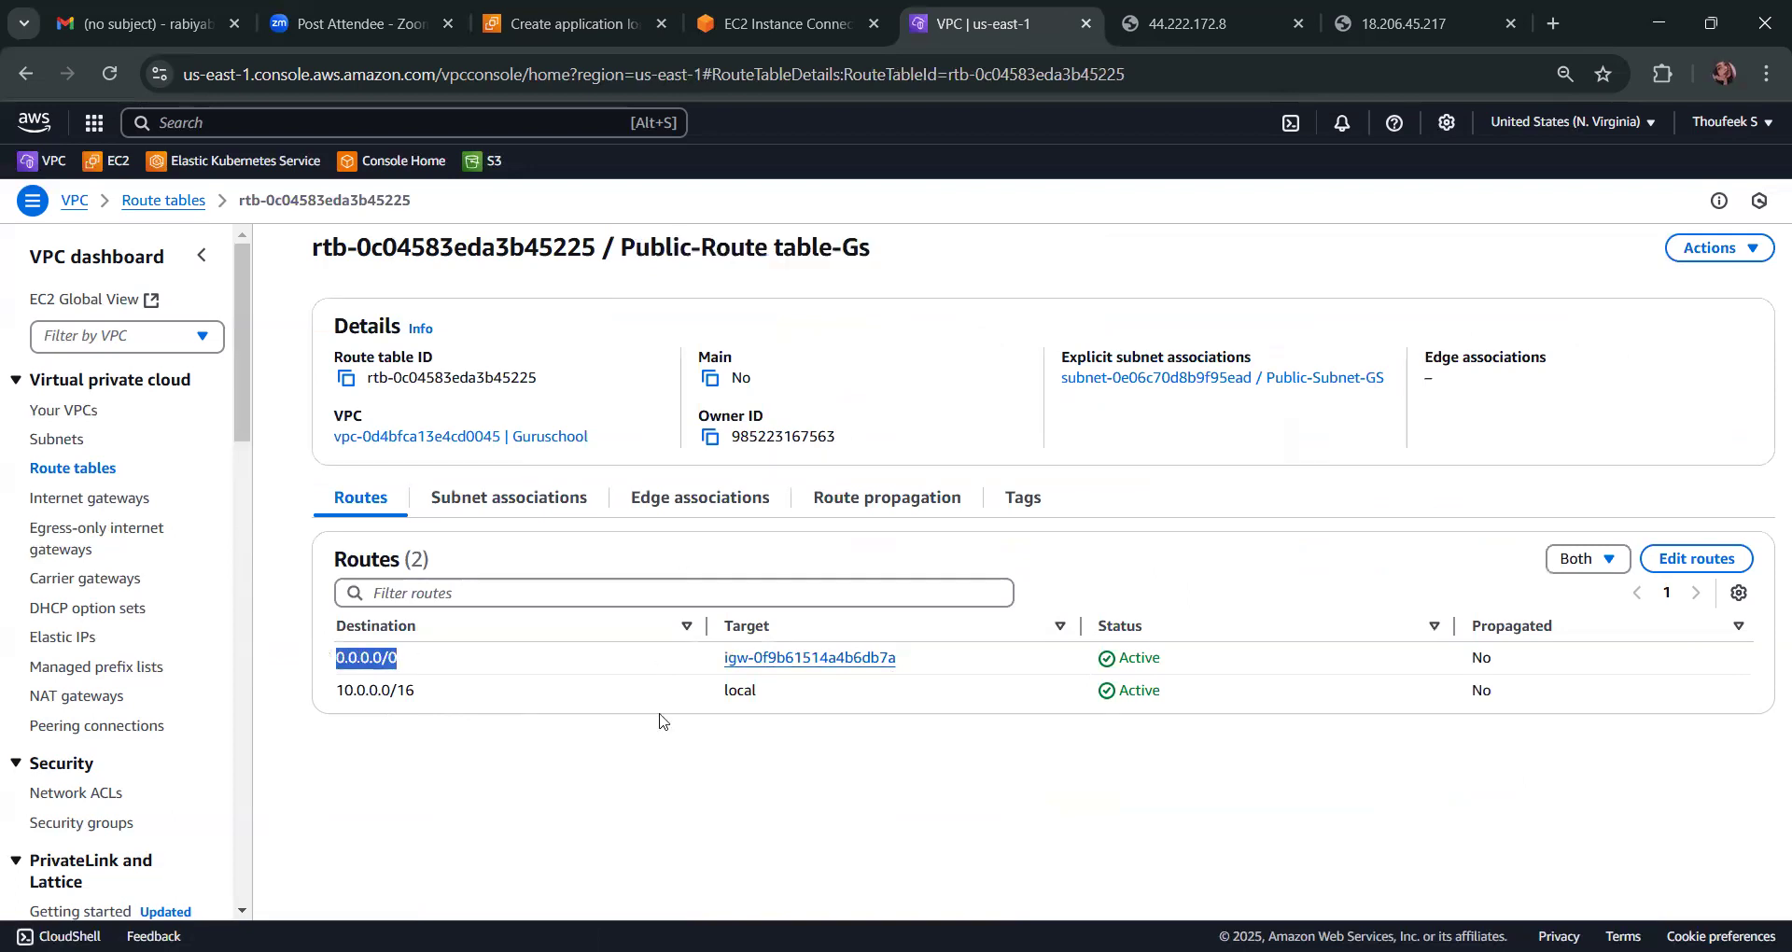
Add Private-Subnet-GS to the subnet associations of Public-Route table-Gs and save them.
click(520, 501)
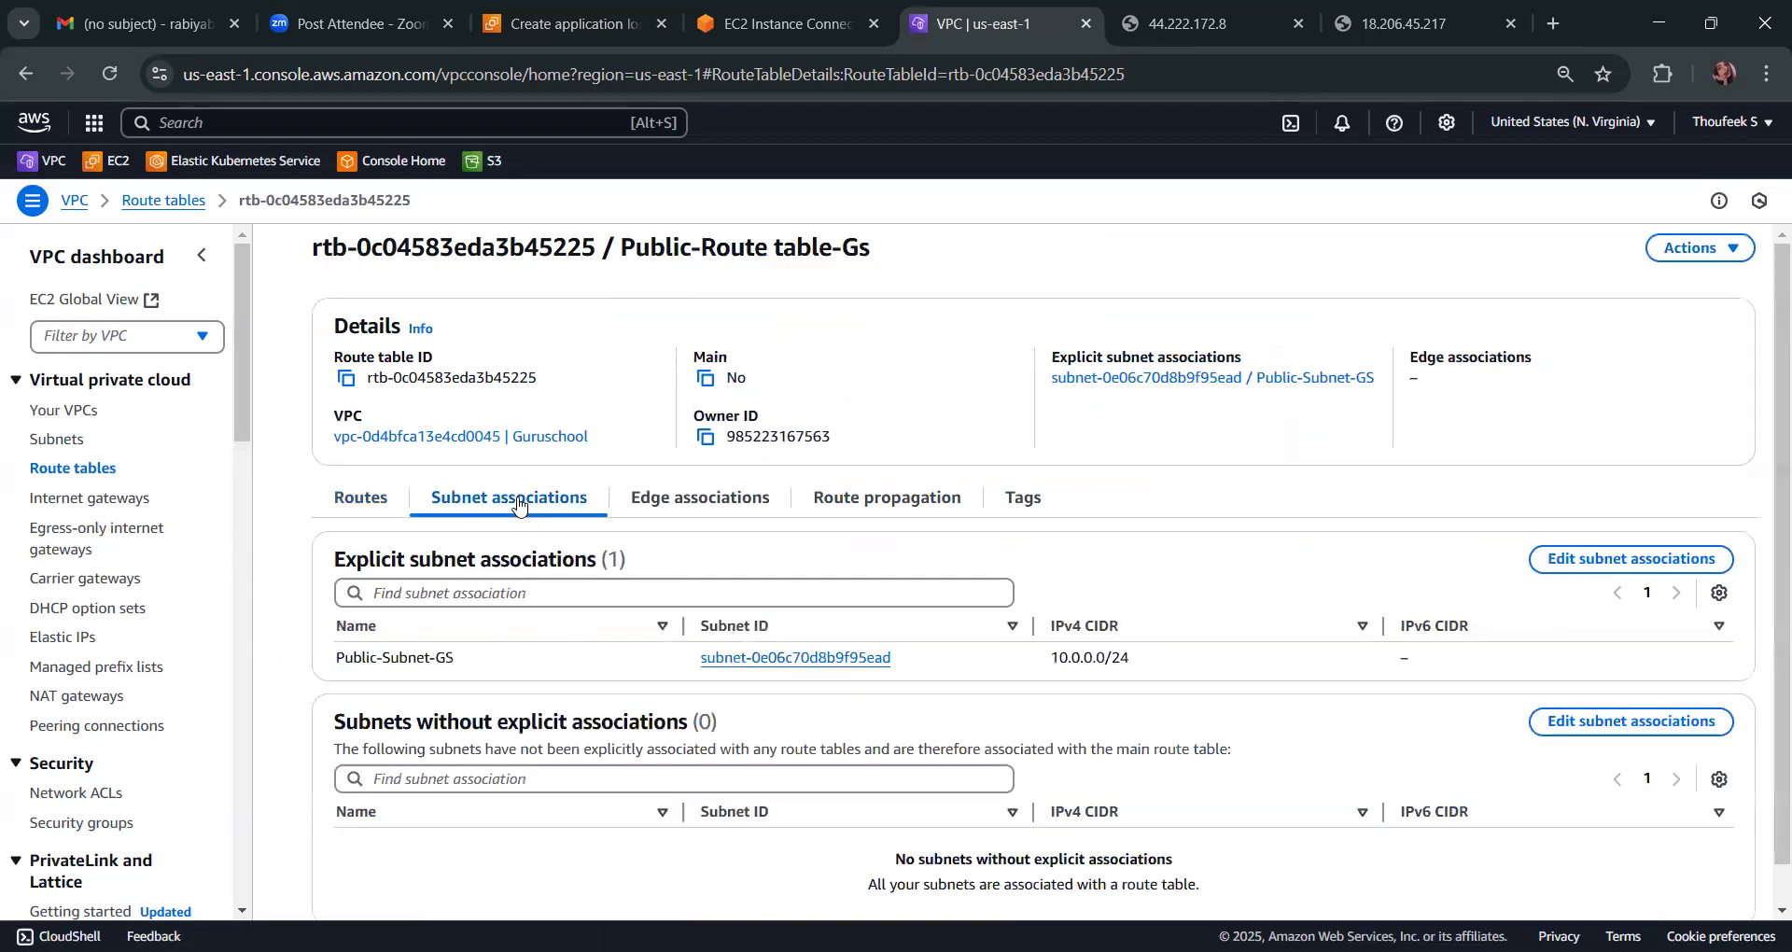
click(1648, 558)
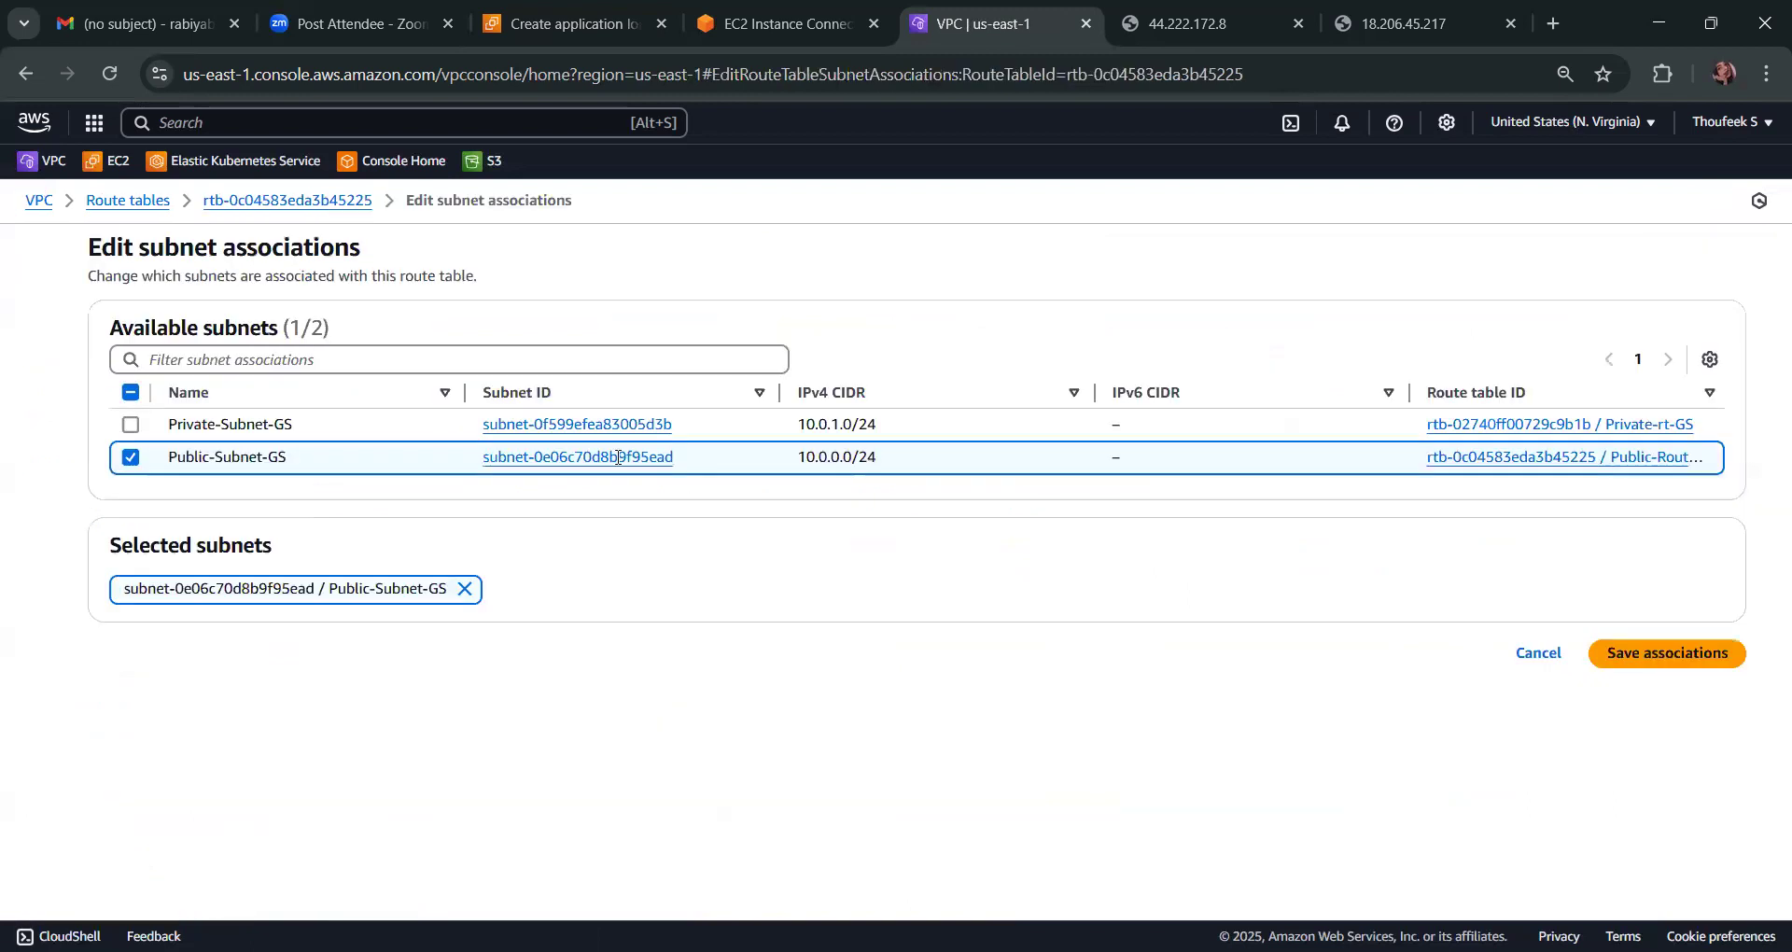
click(133, 427)
click(1669, 655)
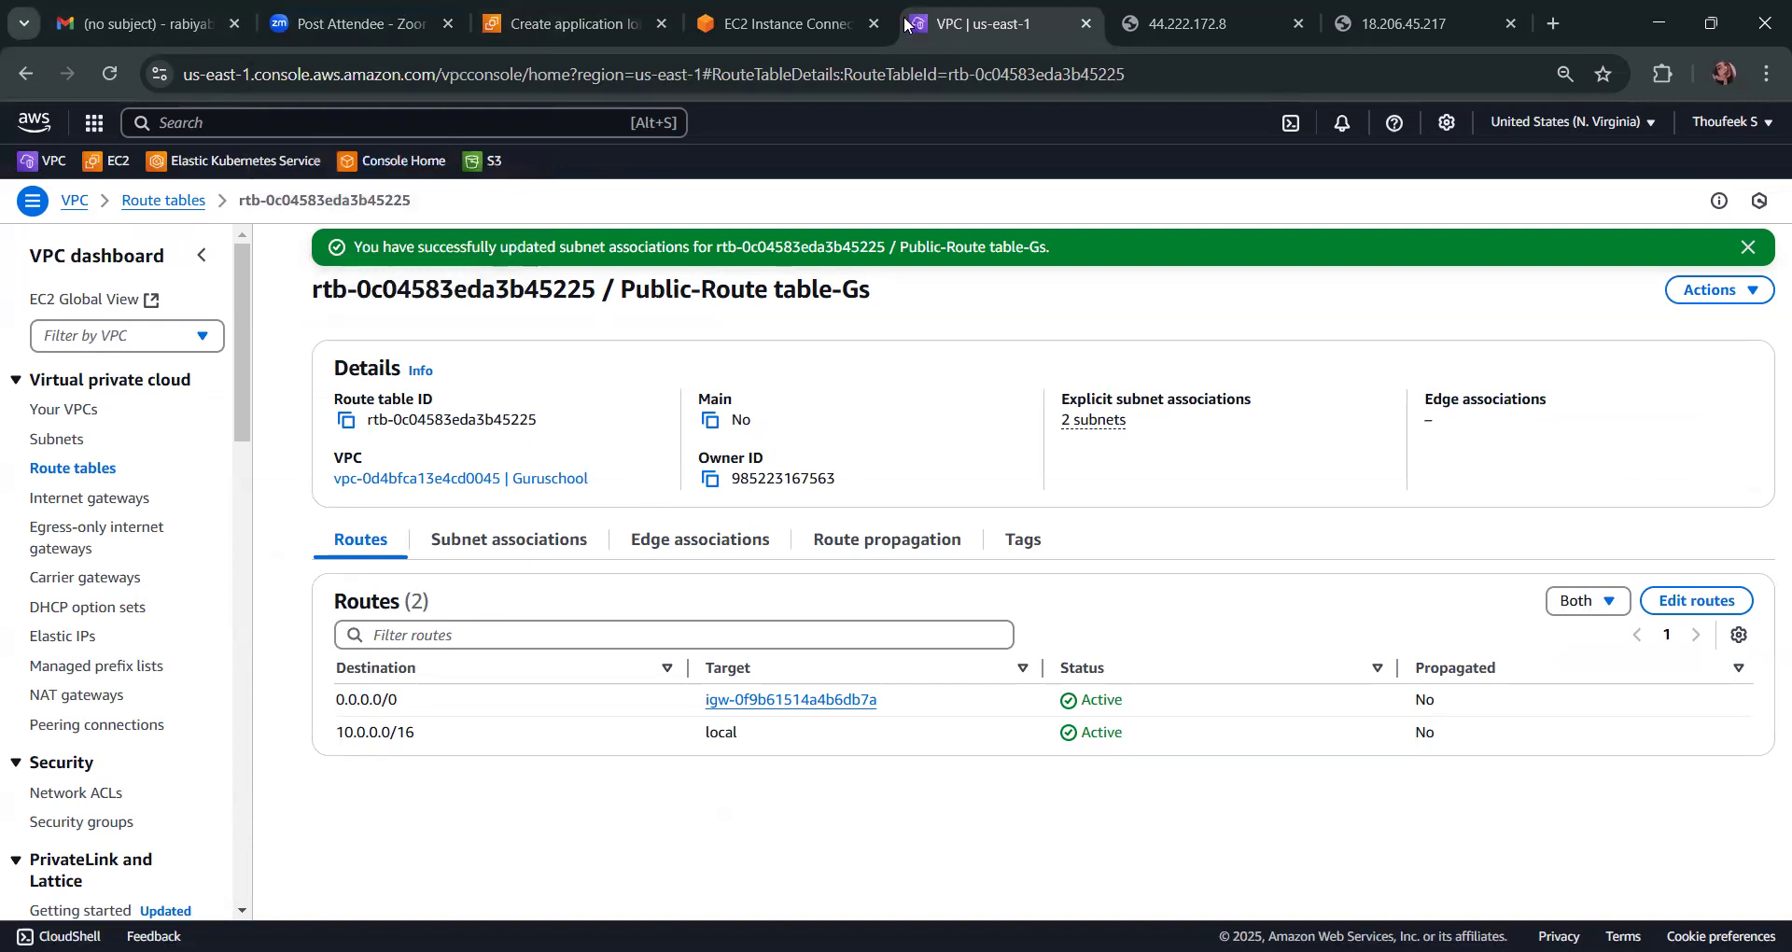
Return to the load balancer form, refresh the VPC list and deselect zones us-east-1a and us-east-1b.
click(560, 24)
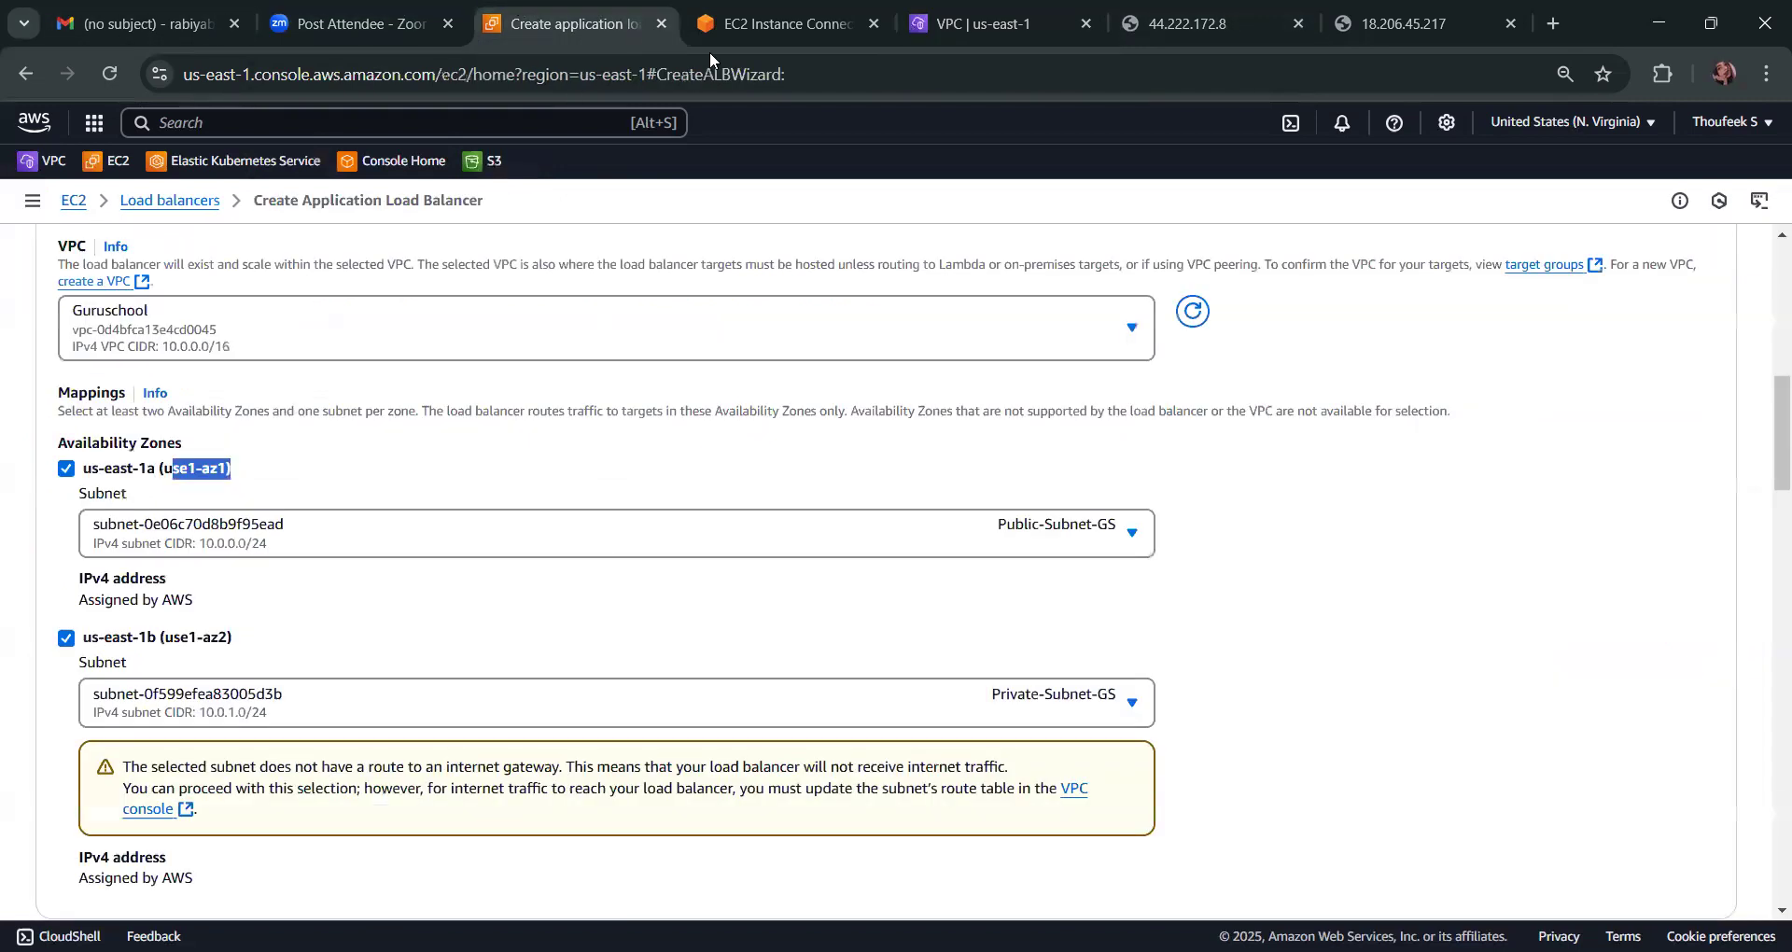
click(1193, 311)
click(1175, 311)
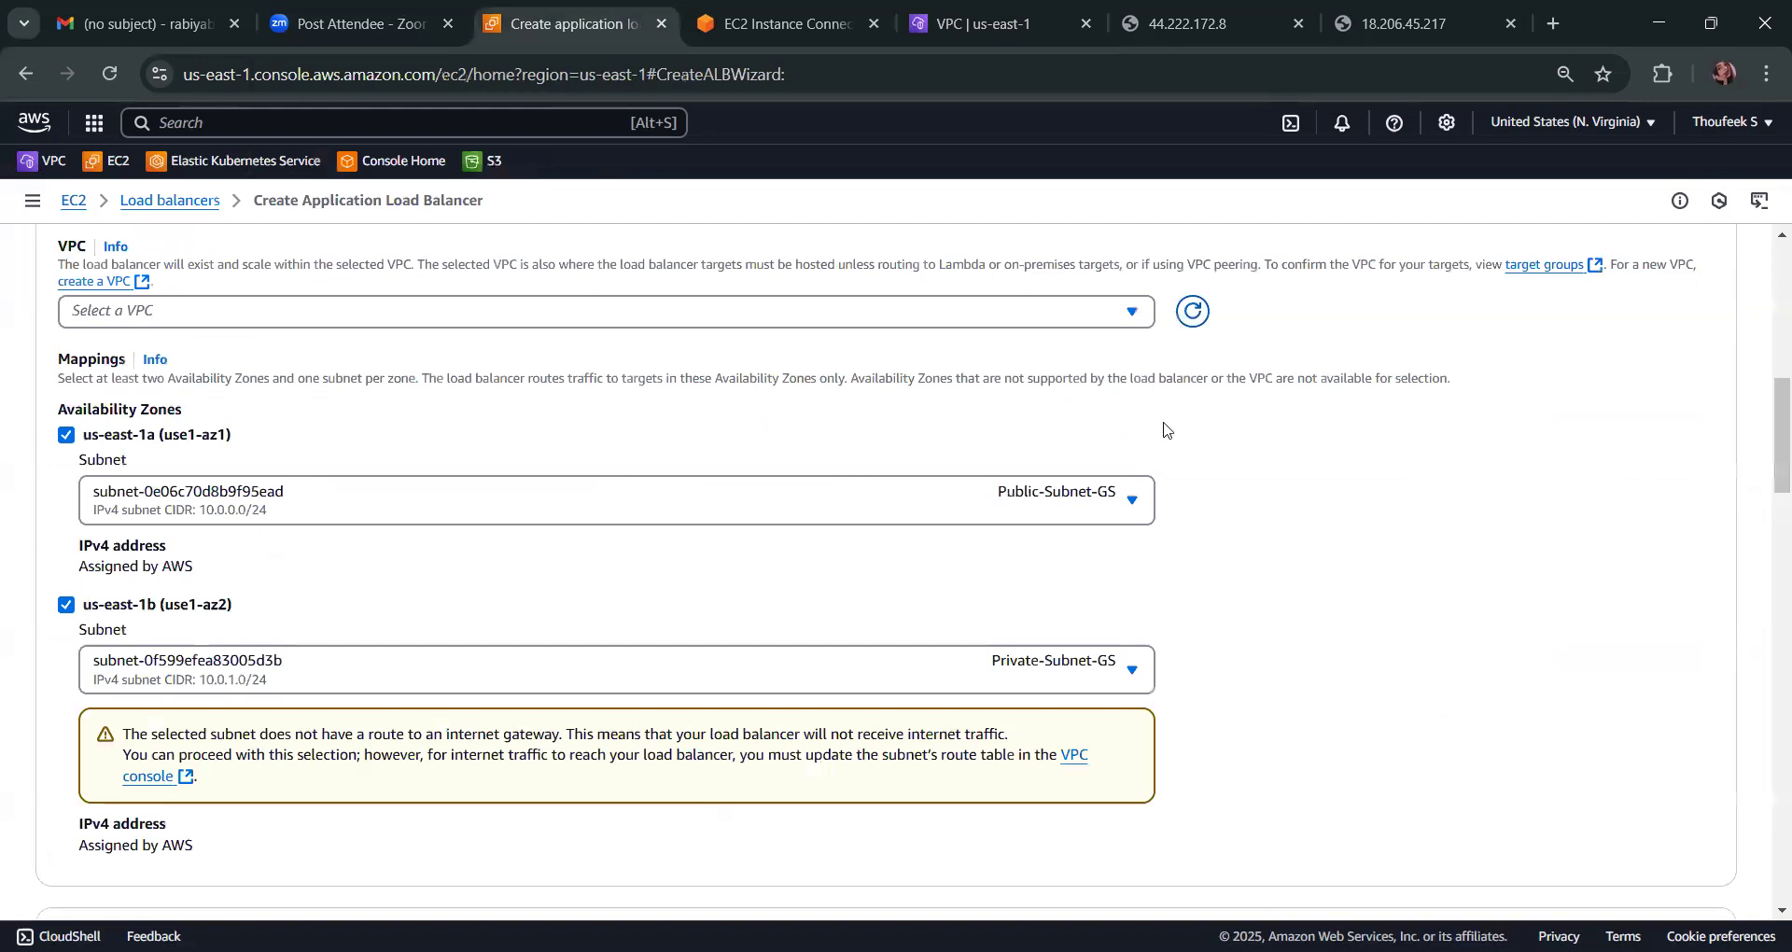
click(66, 436)
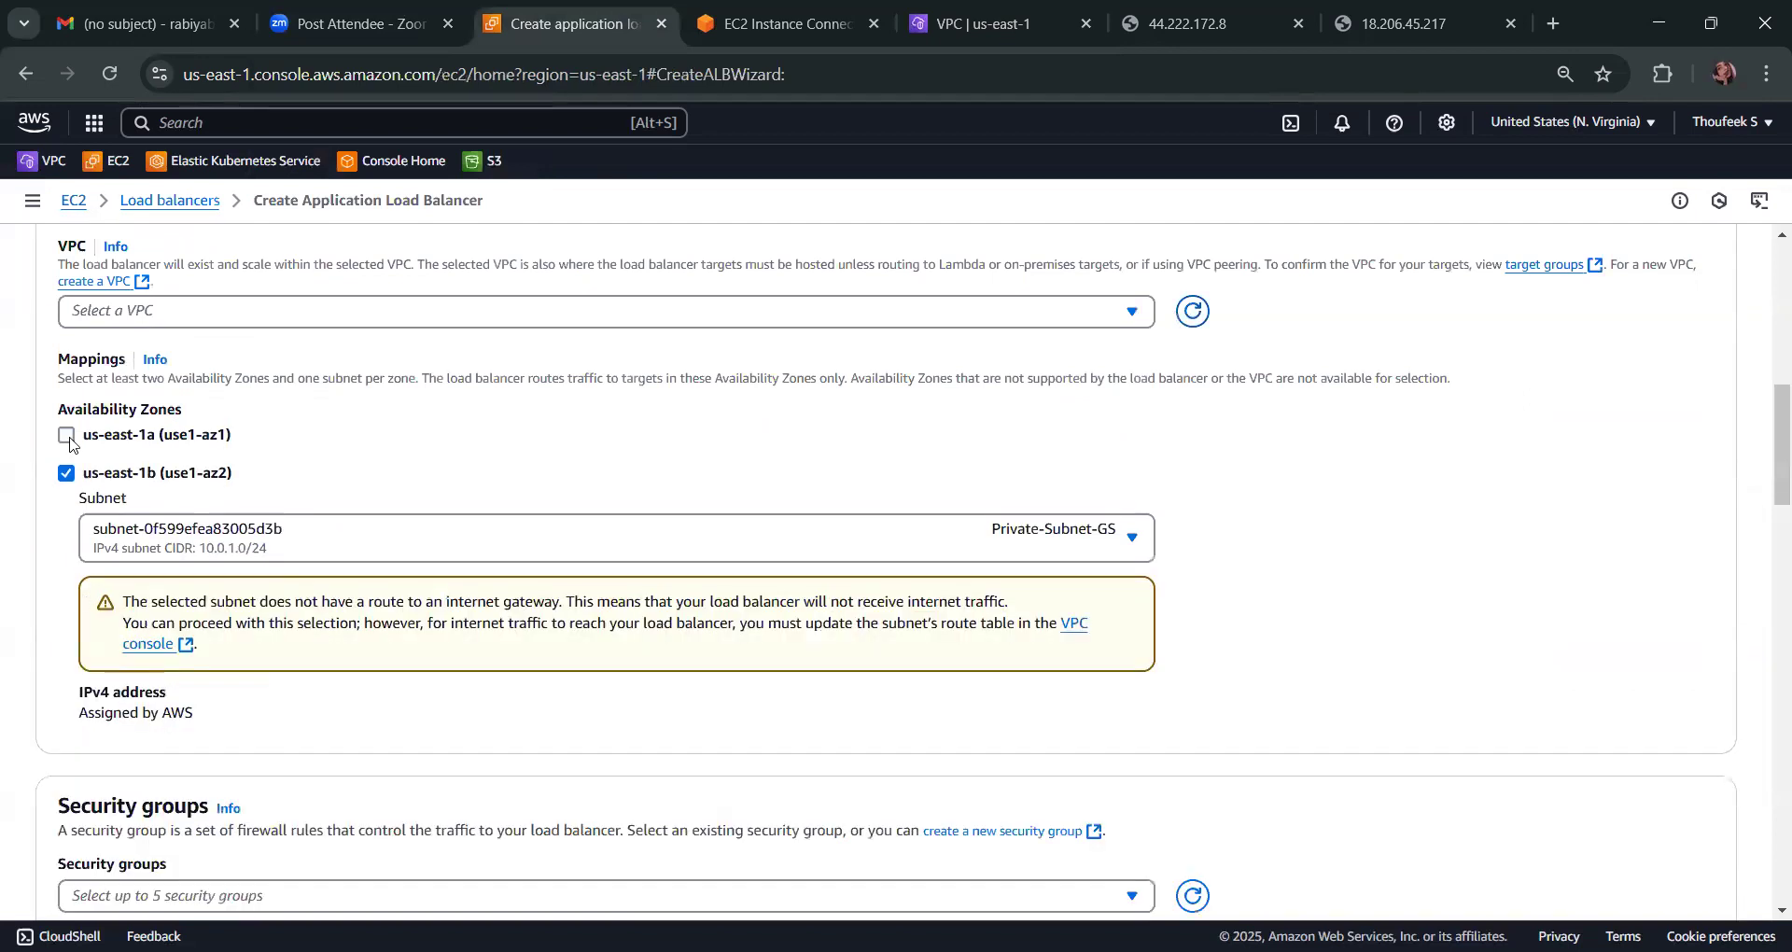
click(66, 476)
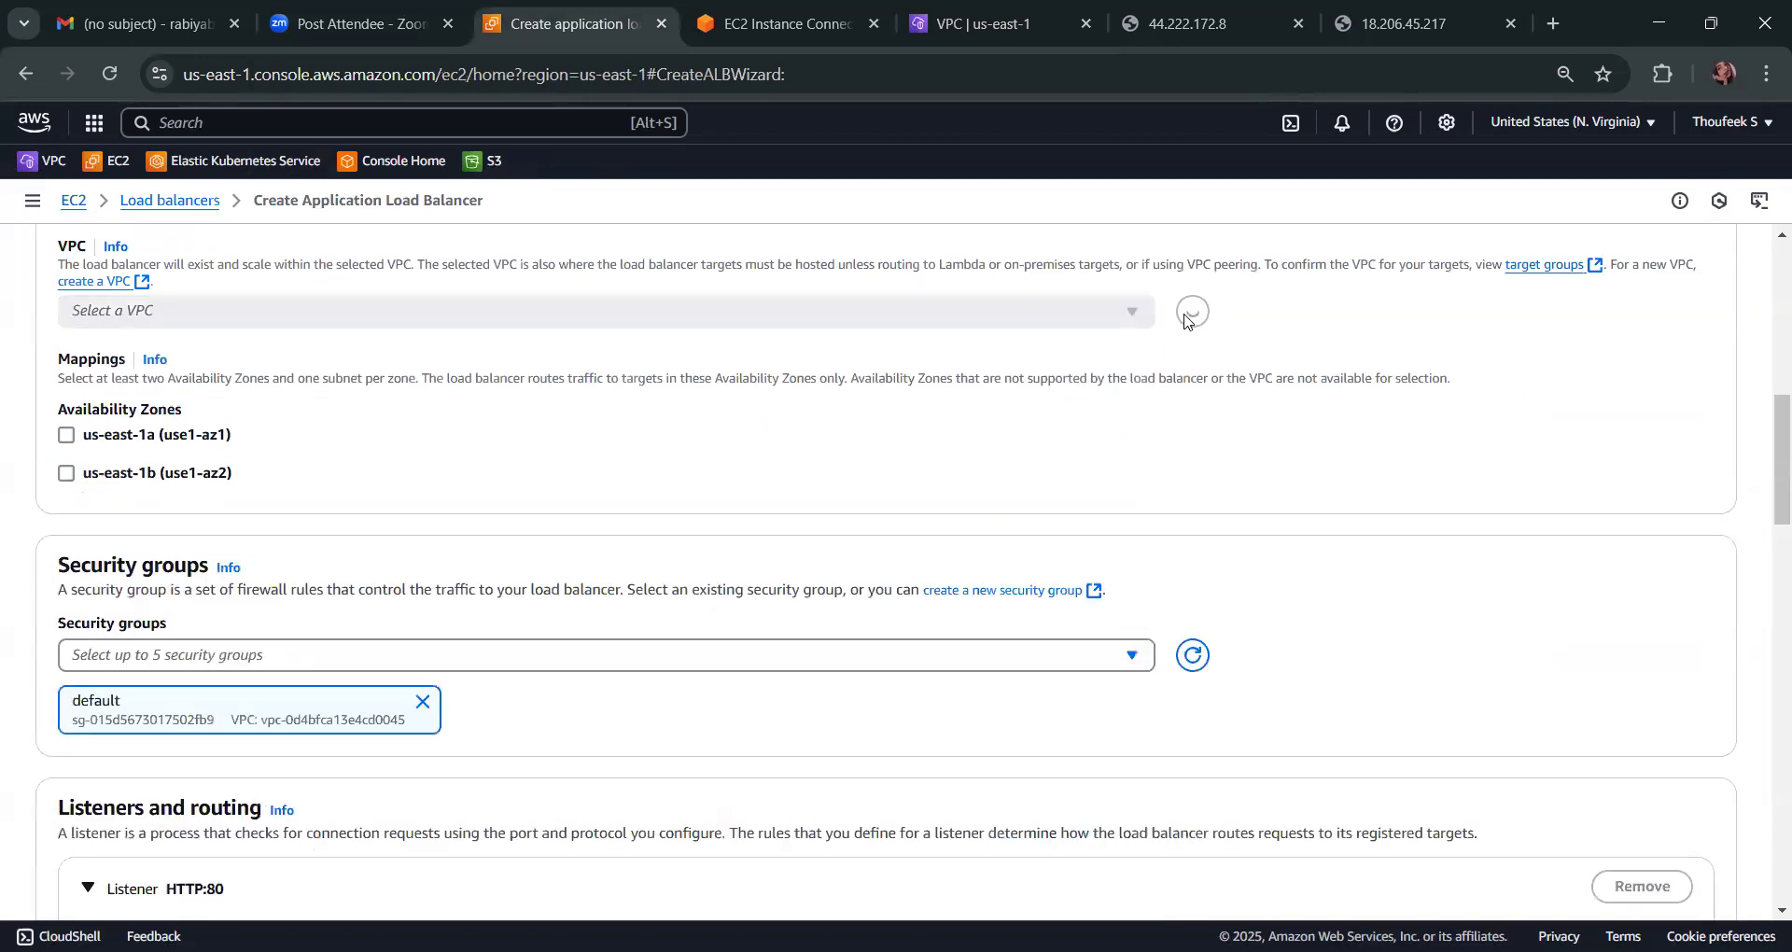
Select the Guruschool VPC again and map us-east-1a to Public-Subnet-GS and us-east-1b to Private-Subnet-GS.
click(1147, 320)
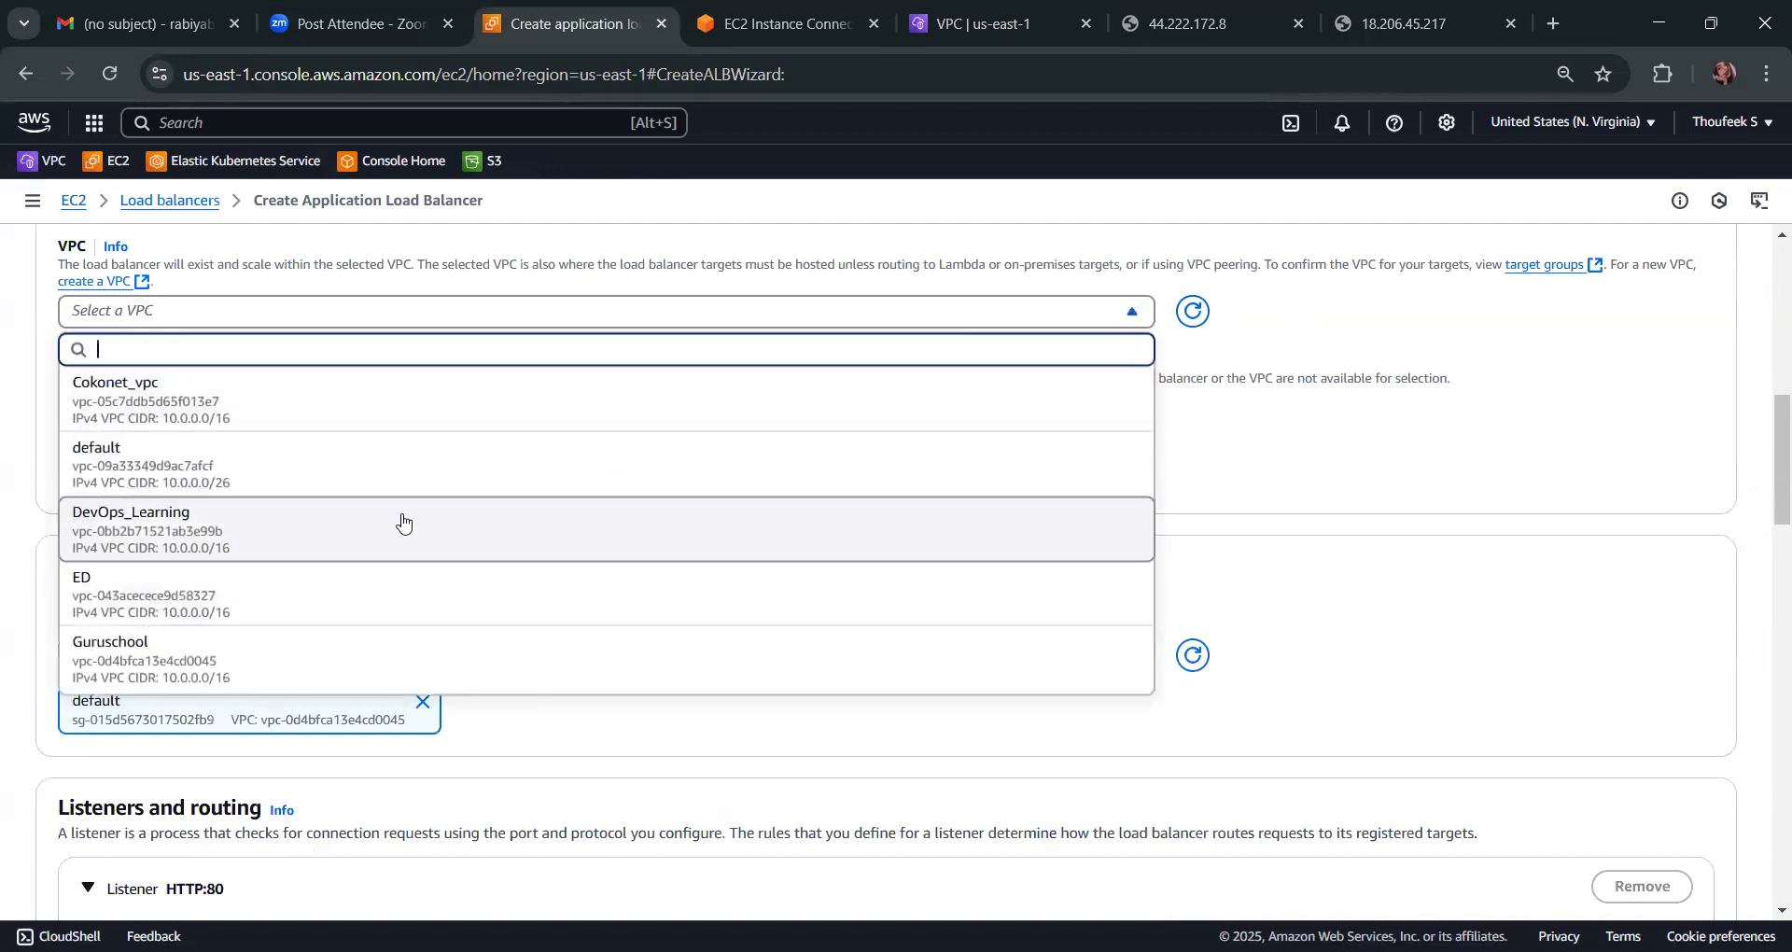
click(383, 654)
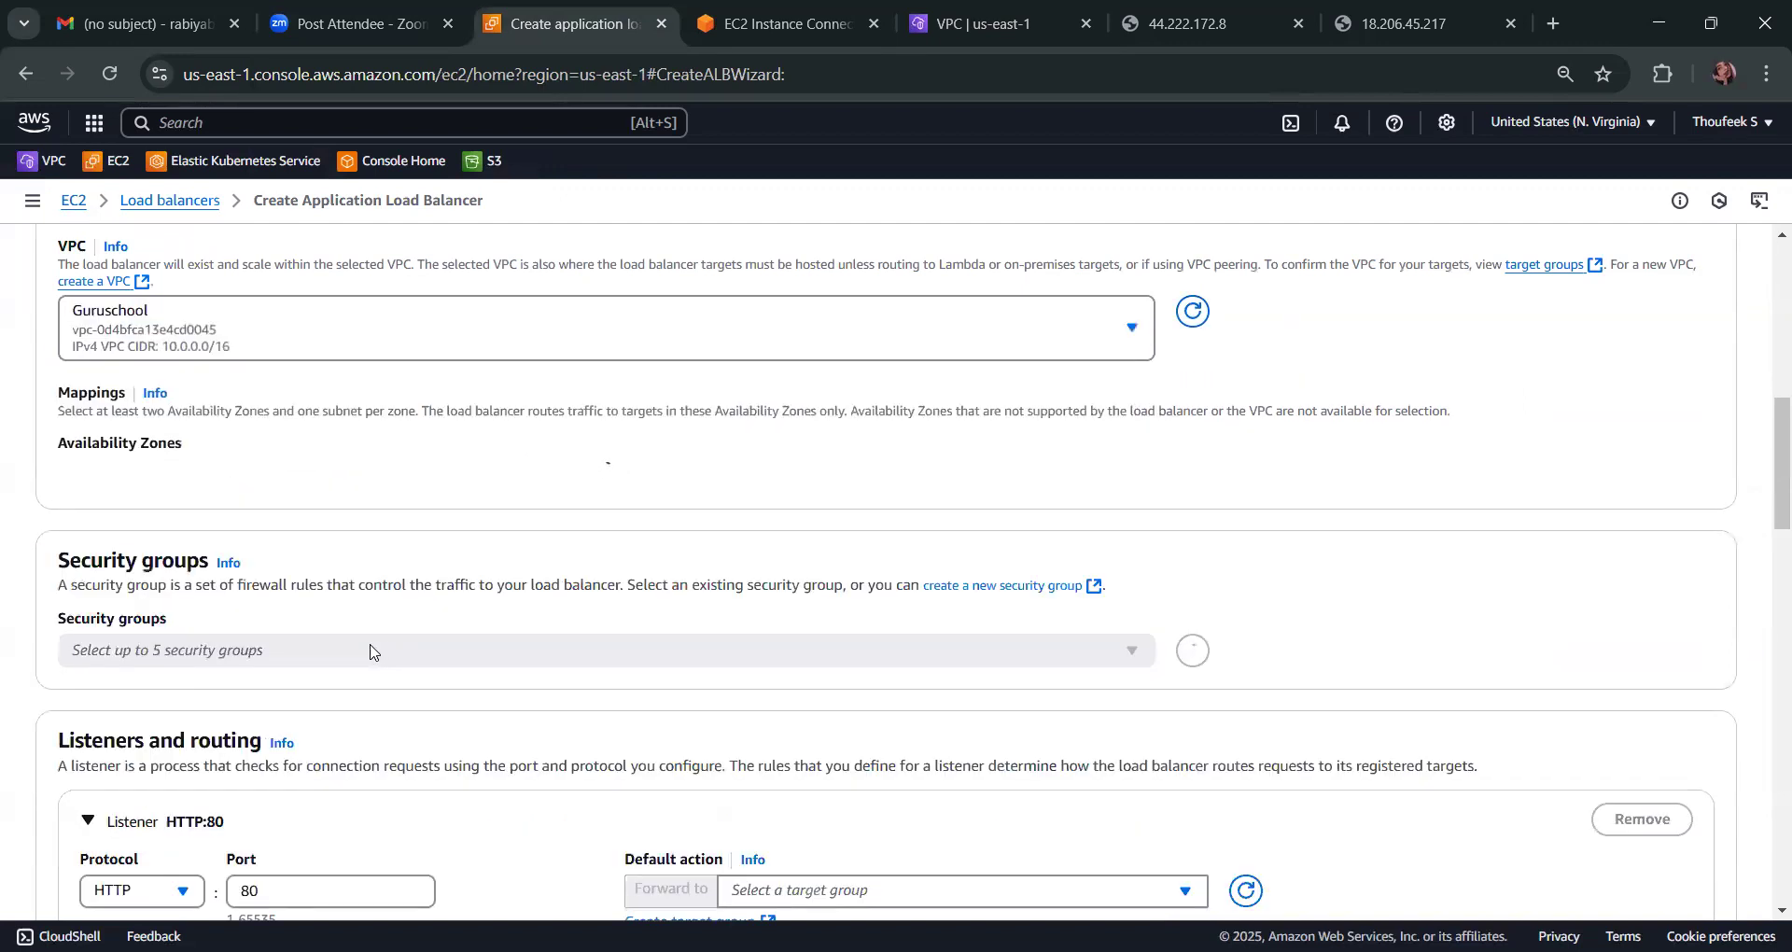
click(67, 471)
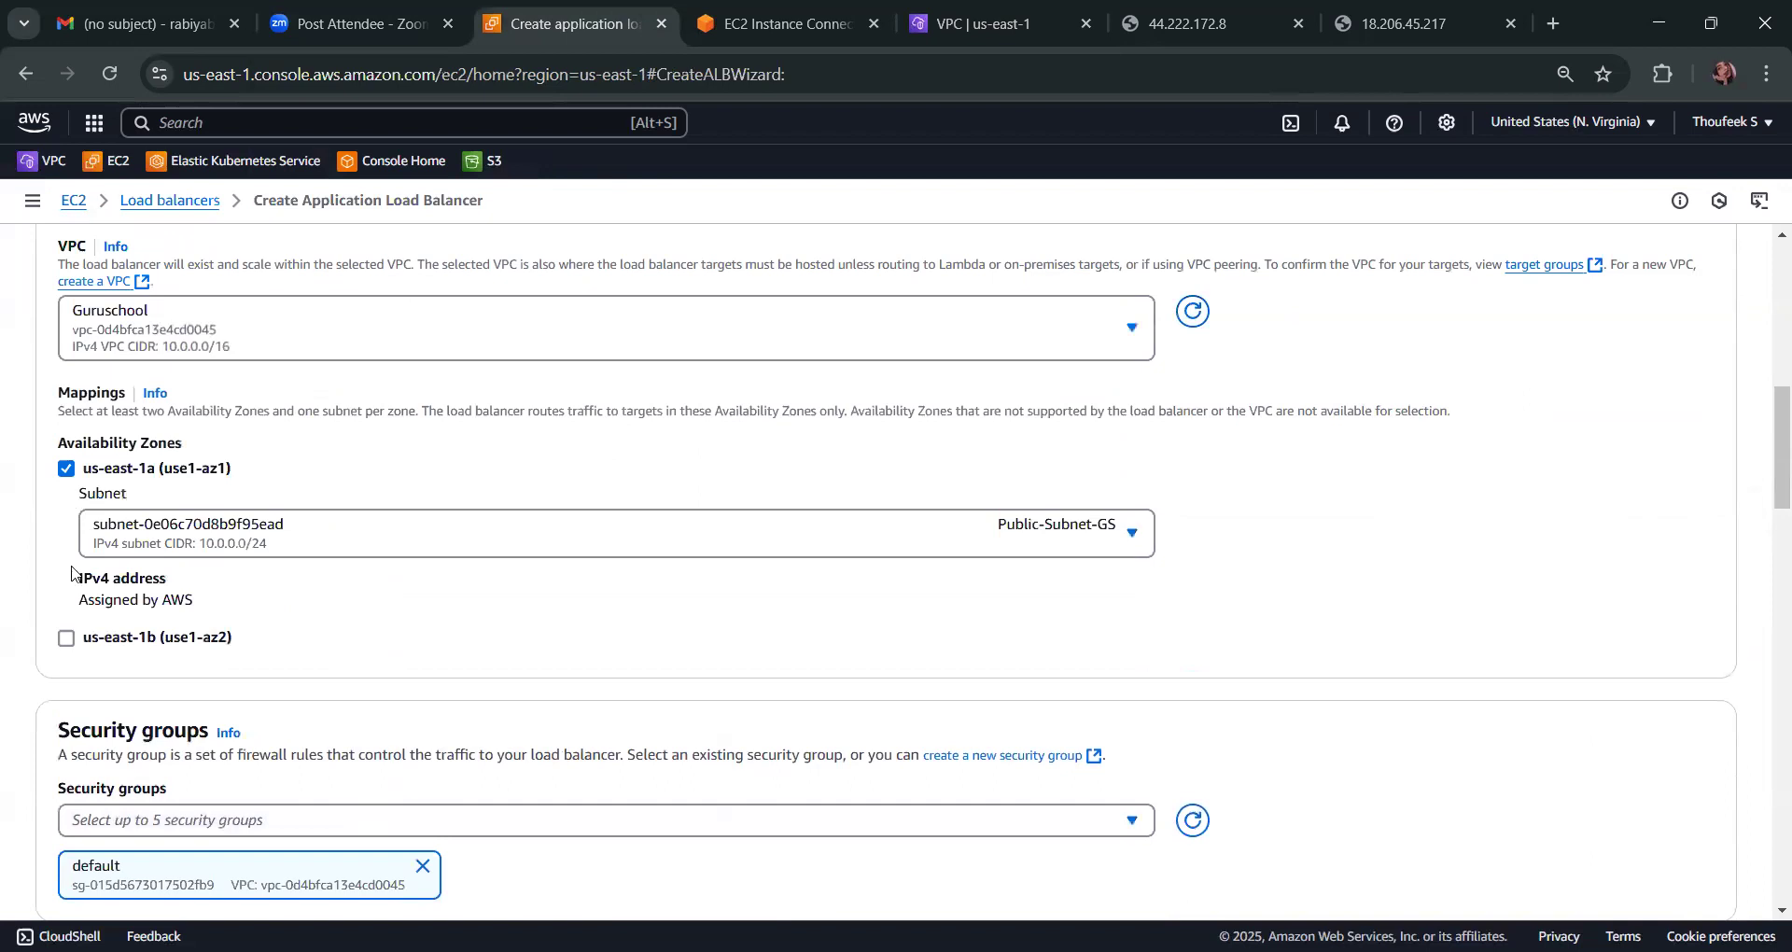
click(67, 640)
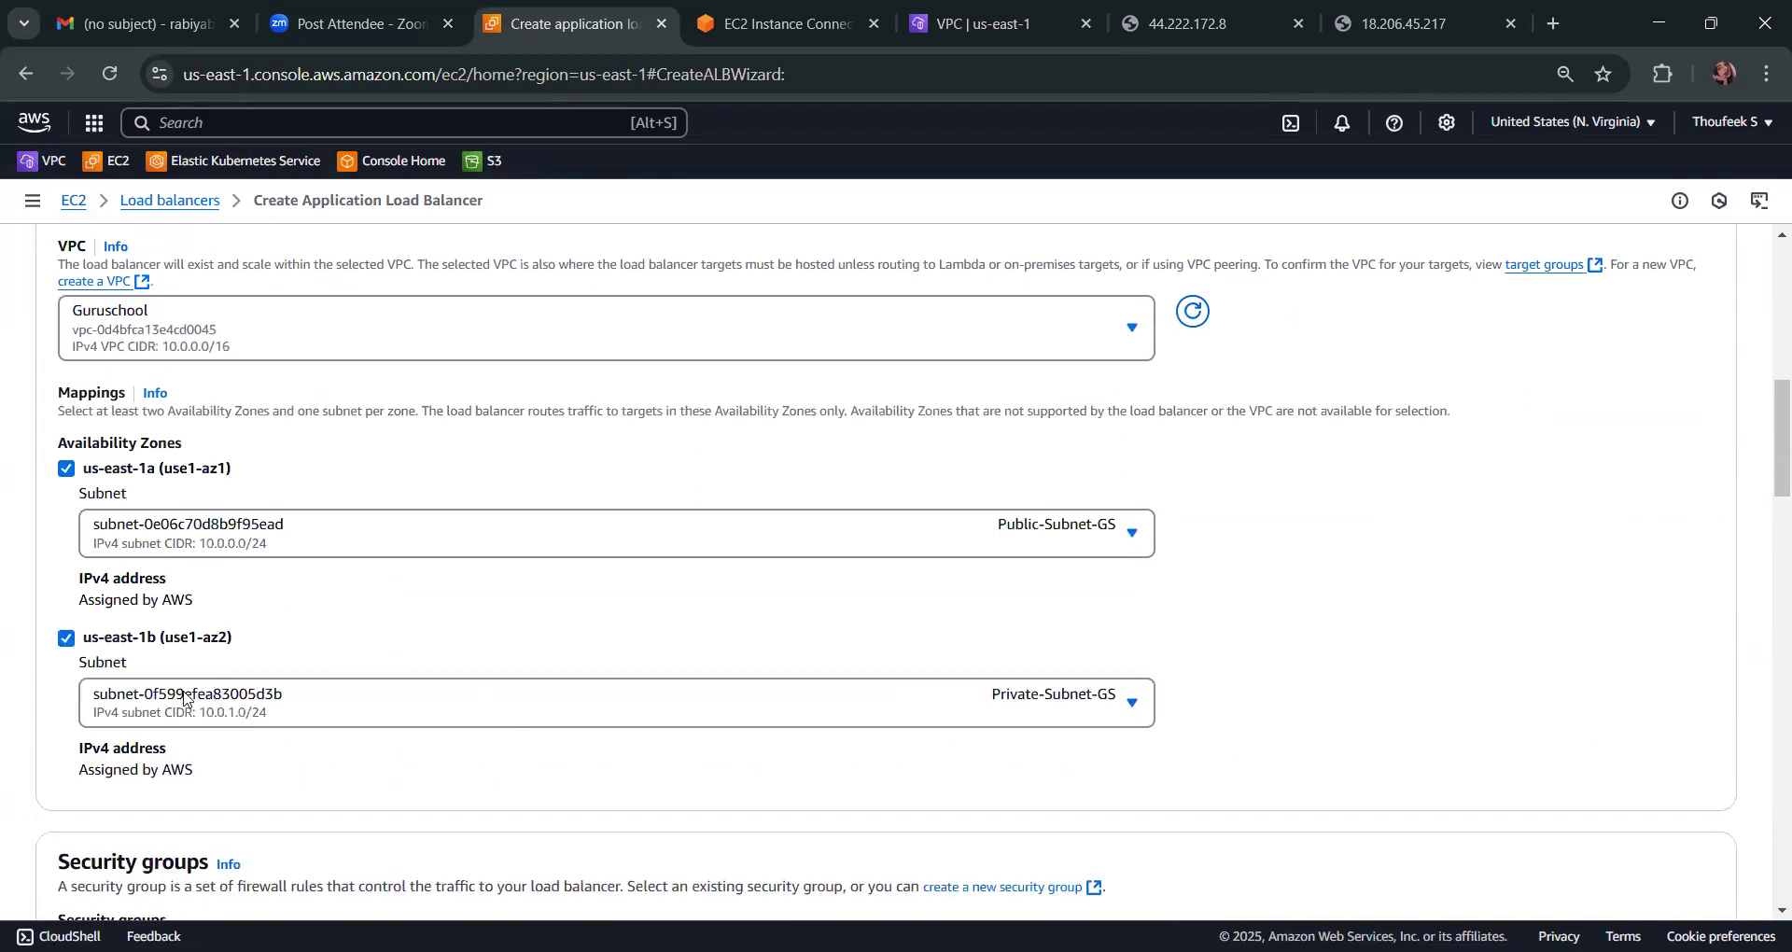
drag(233, 469, 155, 512)
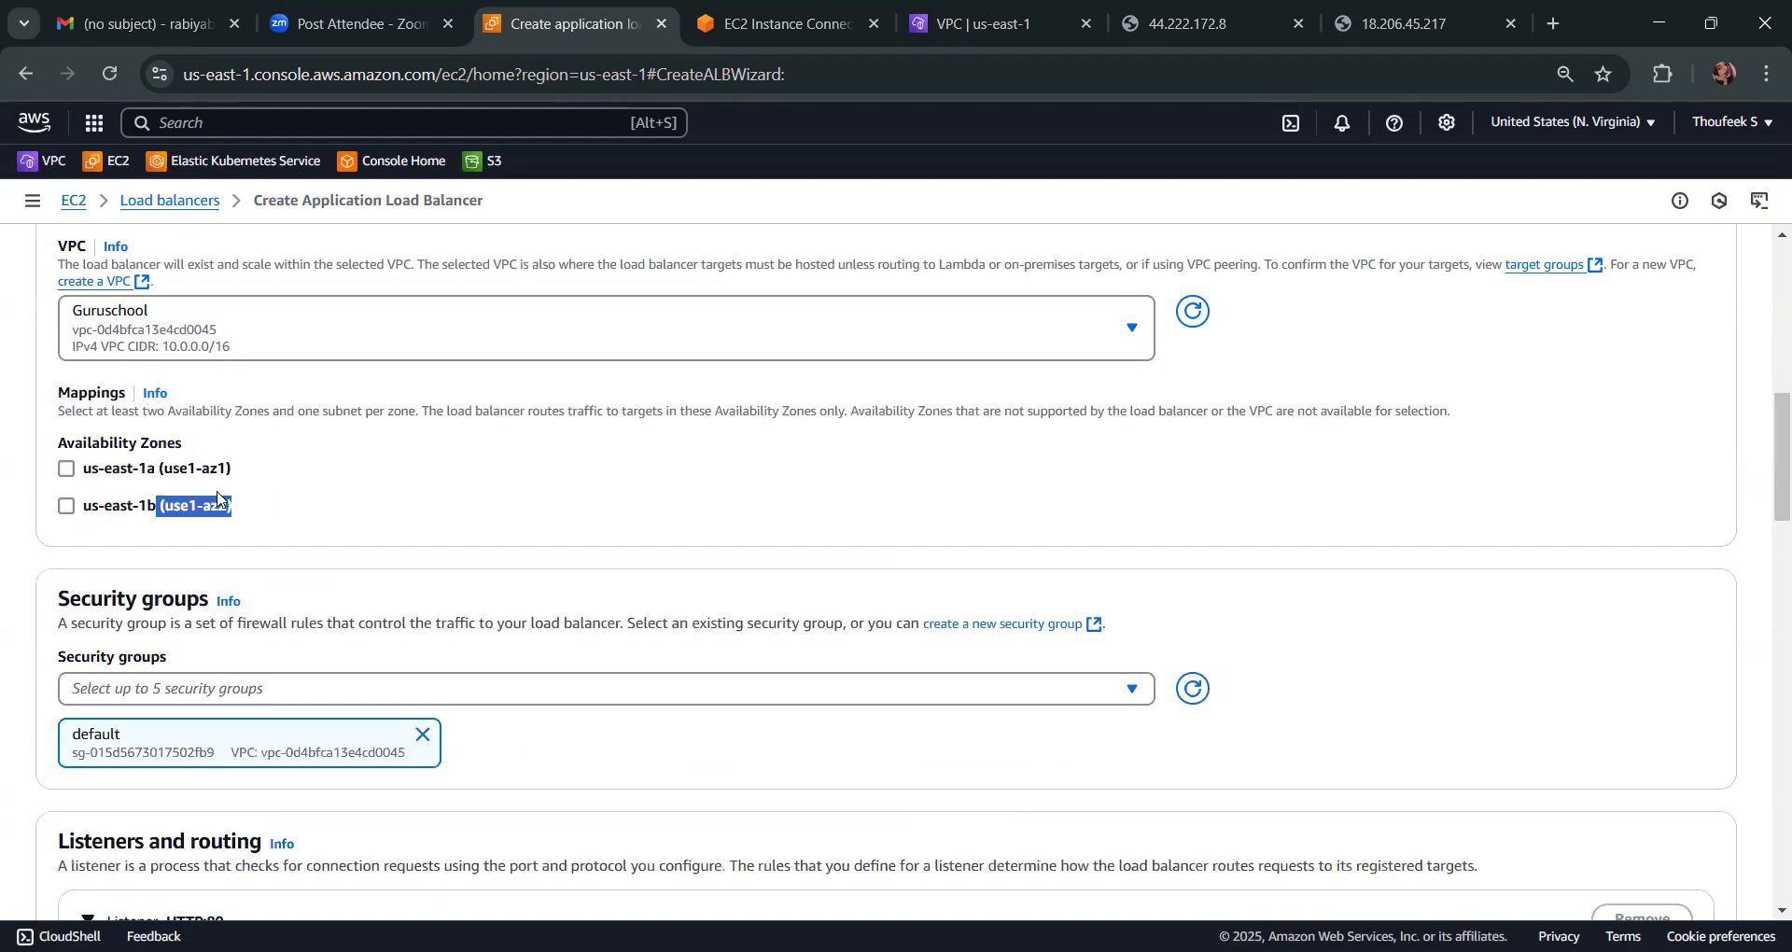
click(65, 469)
click(67, 640)
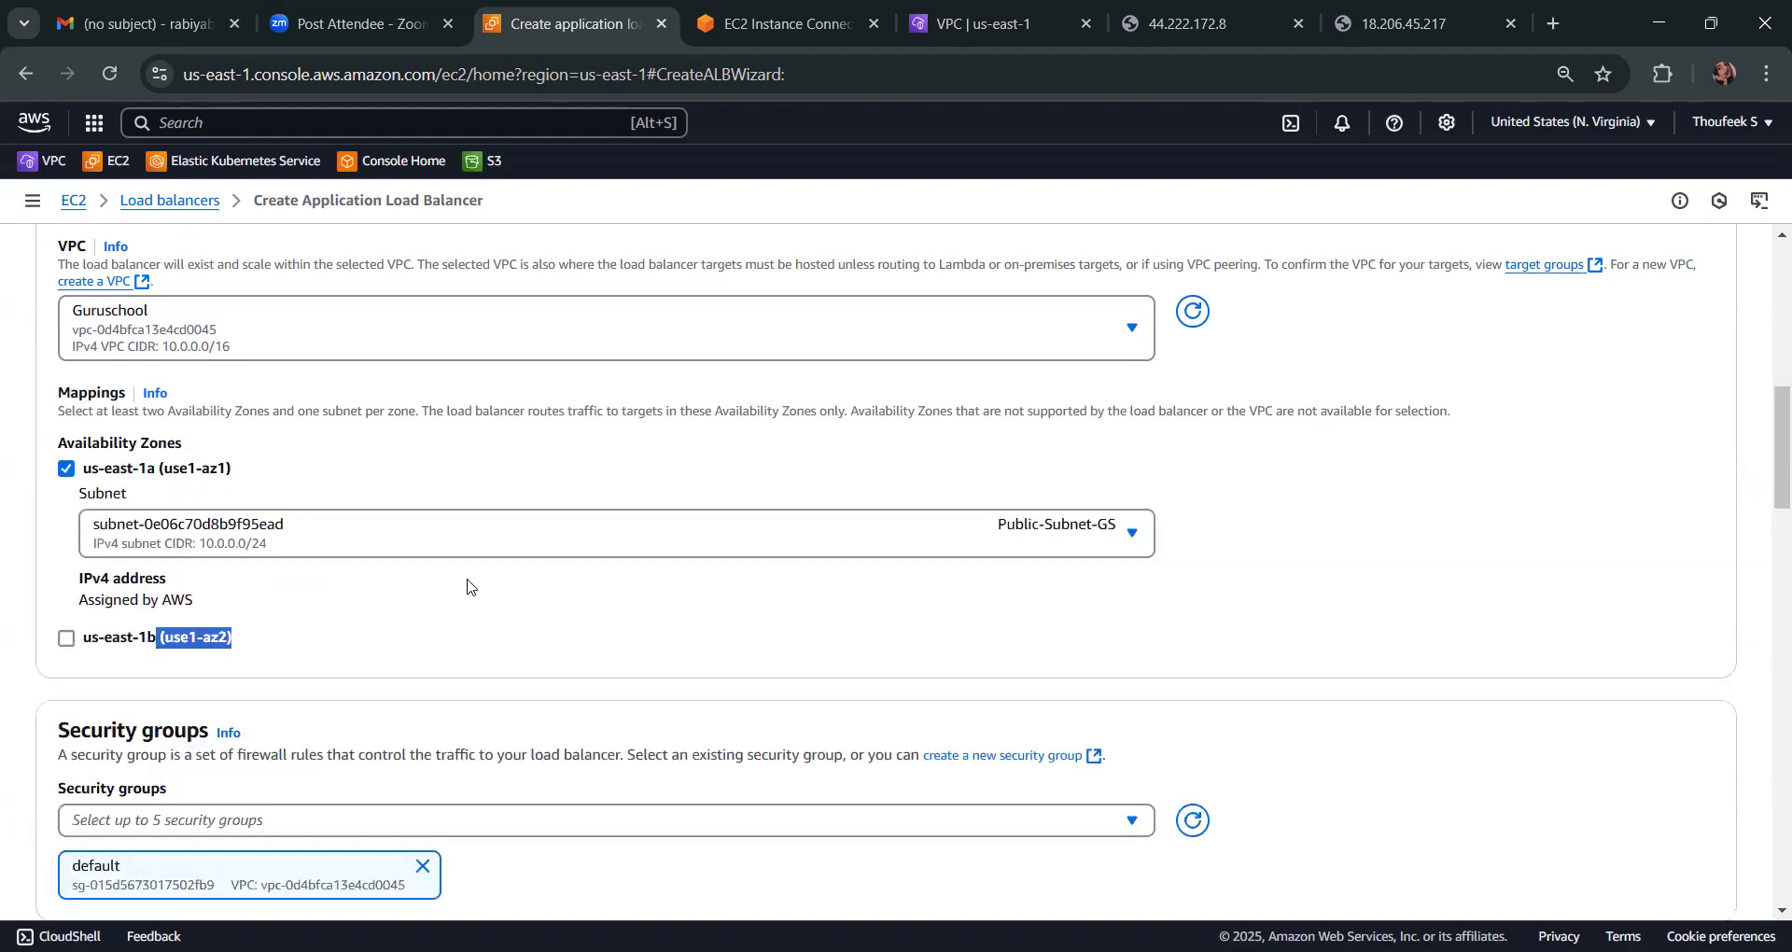
Remove the default security group from the load balancer form.
scroll(282, 571, down, 3)
scroll(288, 561, down, 3)
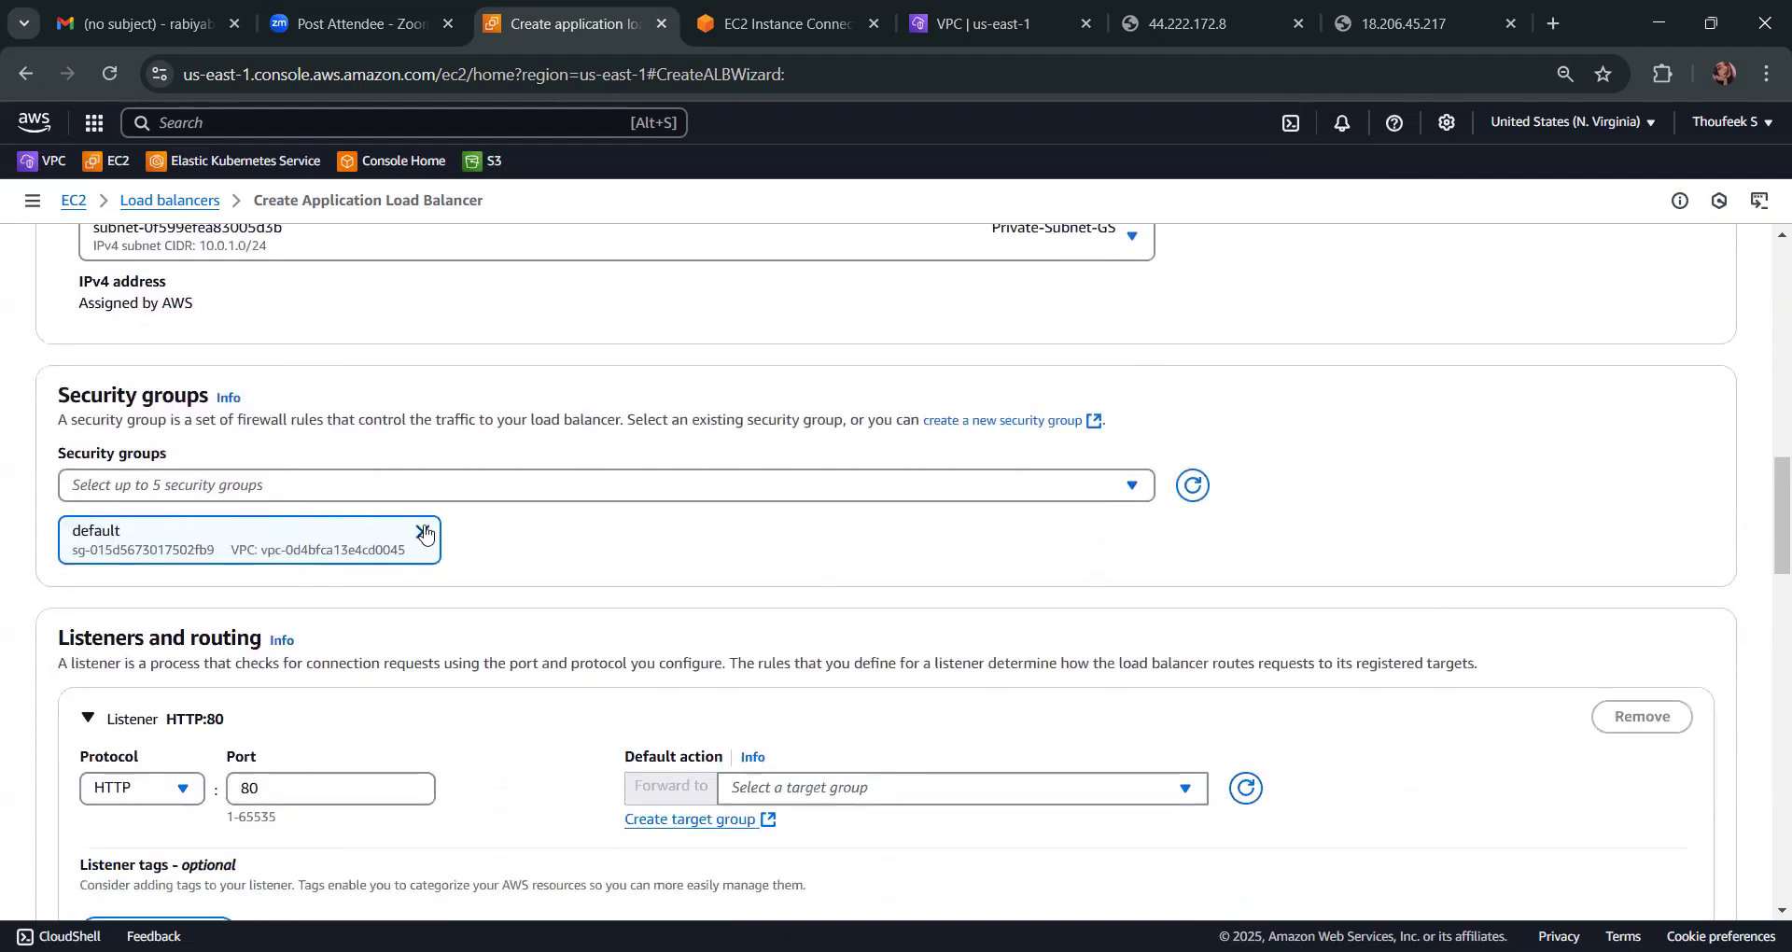
click(425, 533)
Open the running EC2 instances in the other console tab and look up the security group attached to vm-1.
click(775, 23)
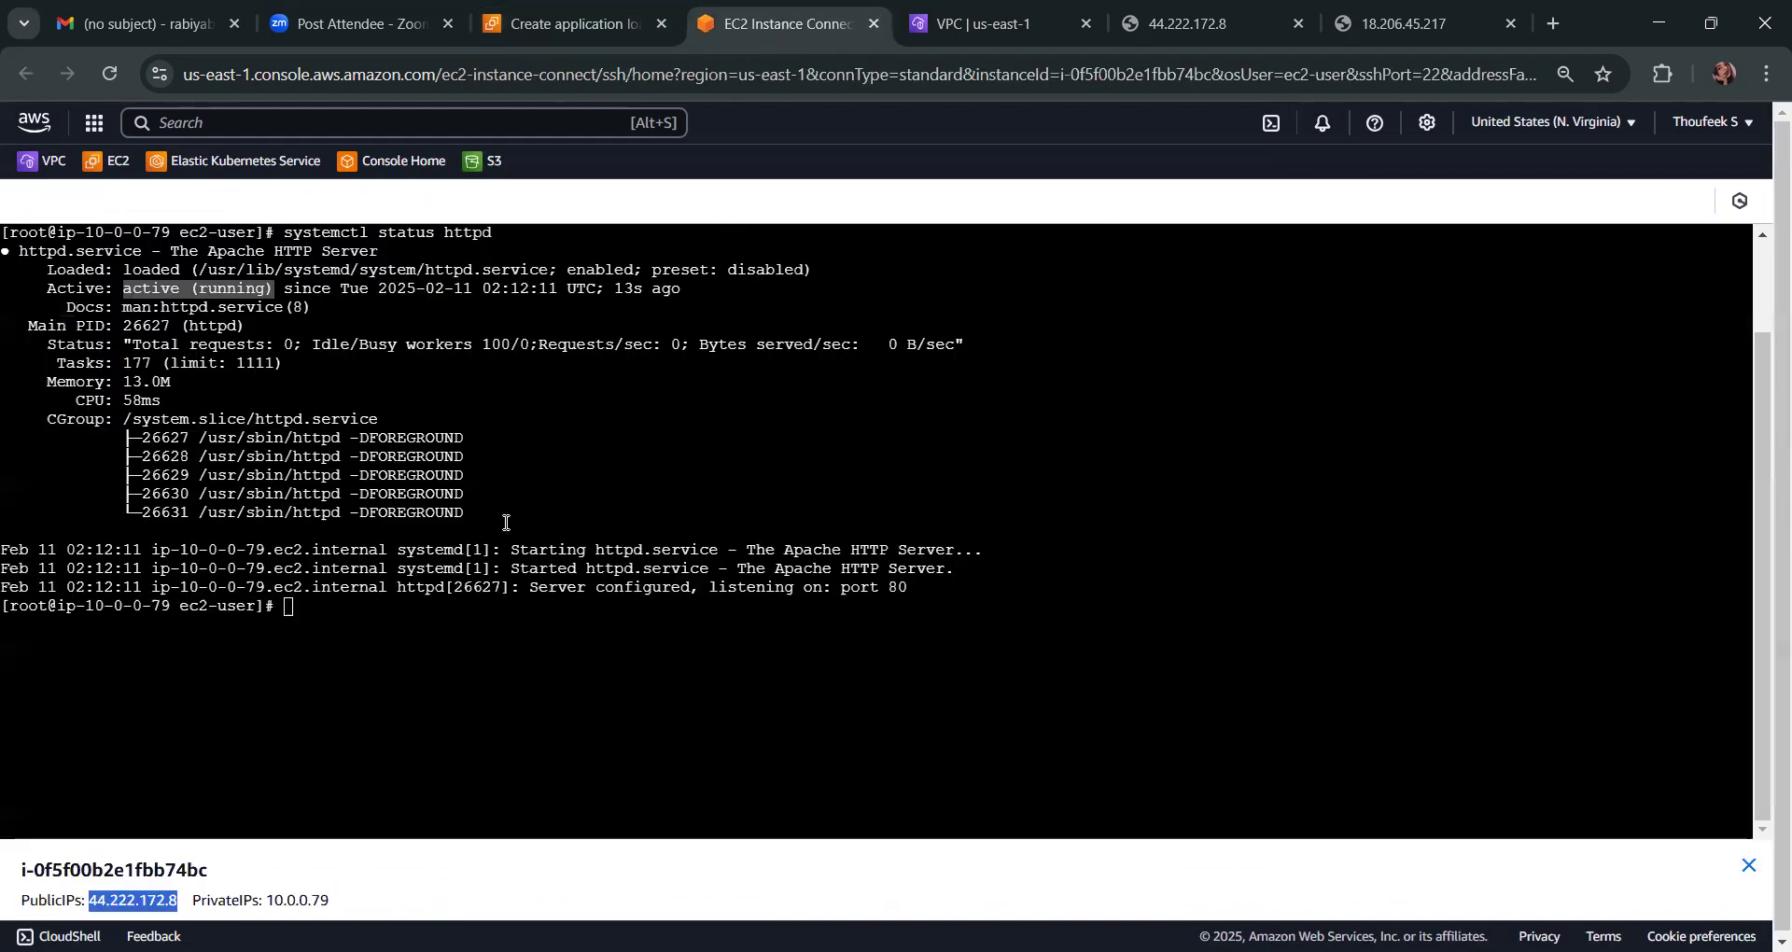
click(122, 165)
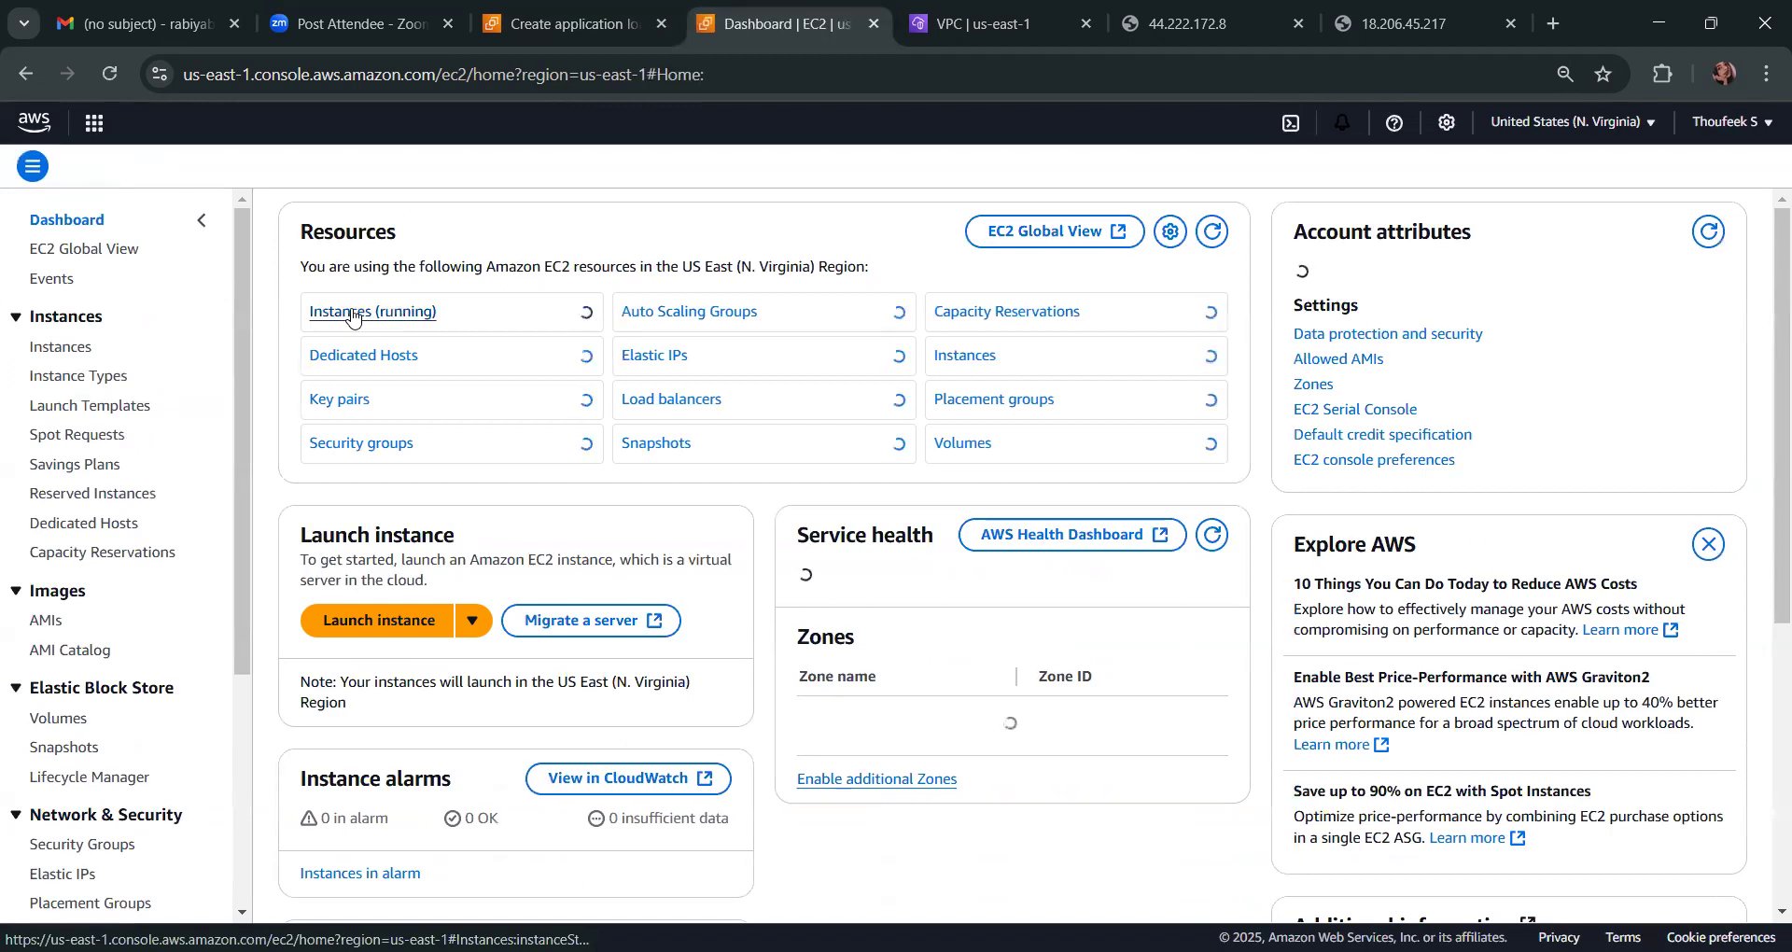
click(355, 318)
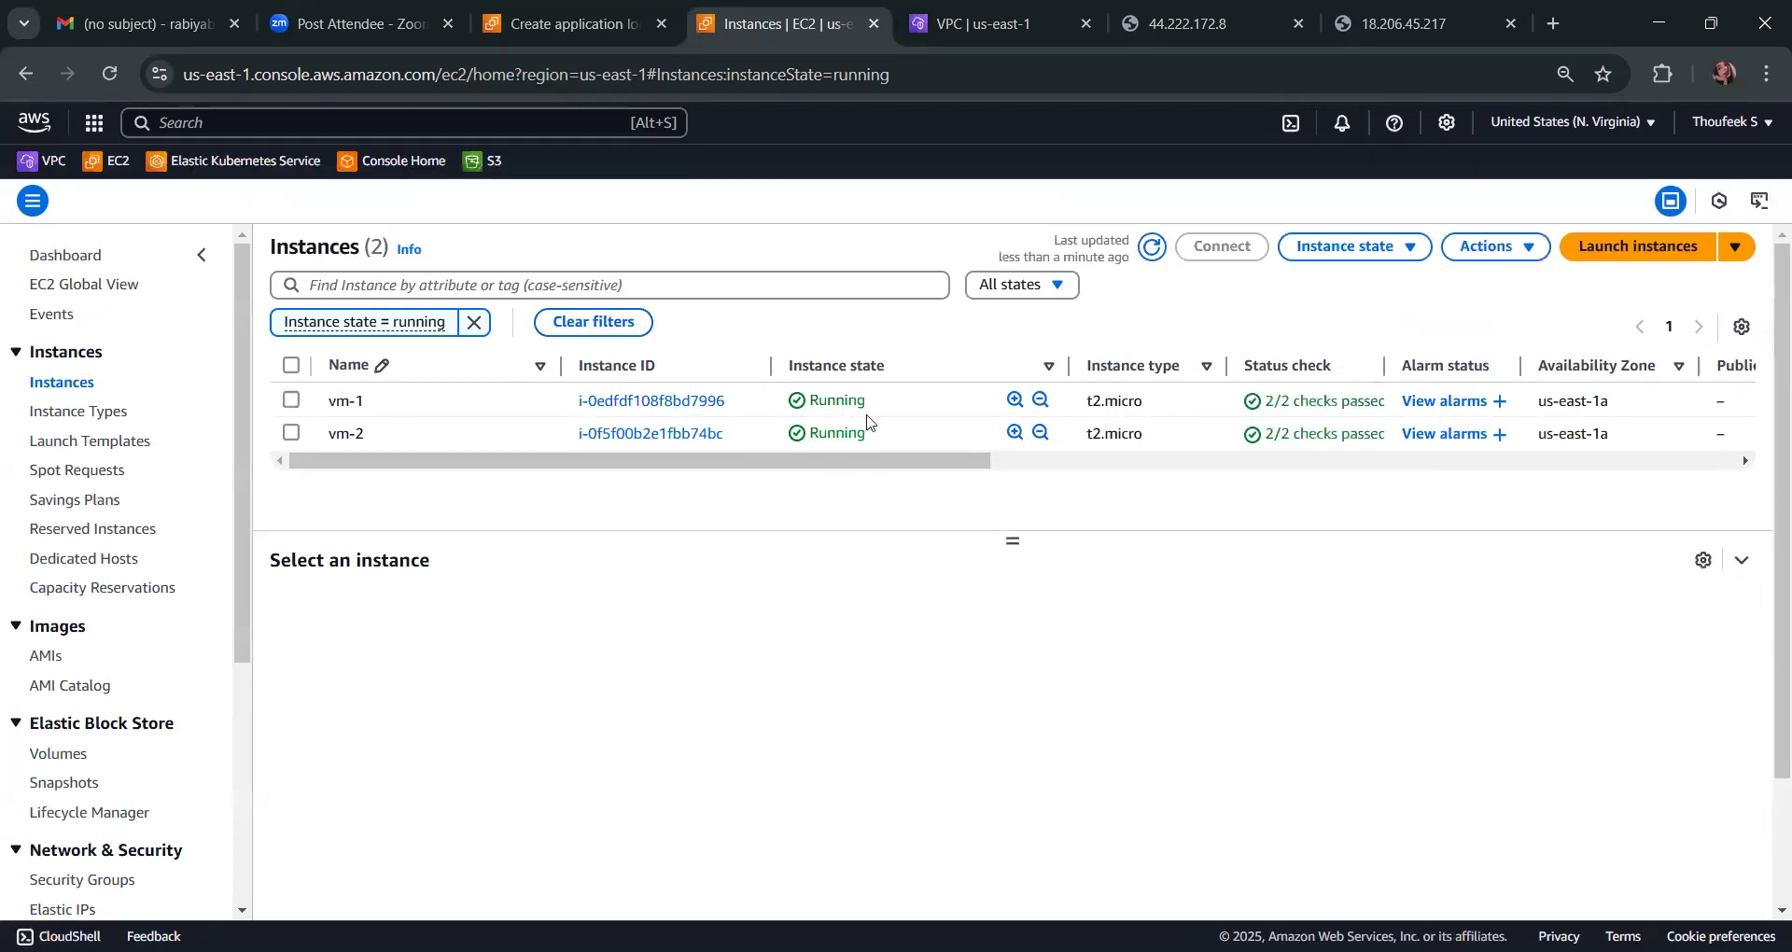
click(291, 401)
click(736, 611)
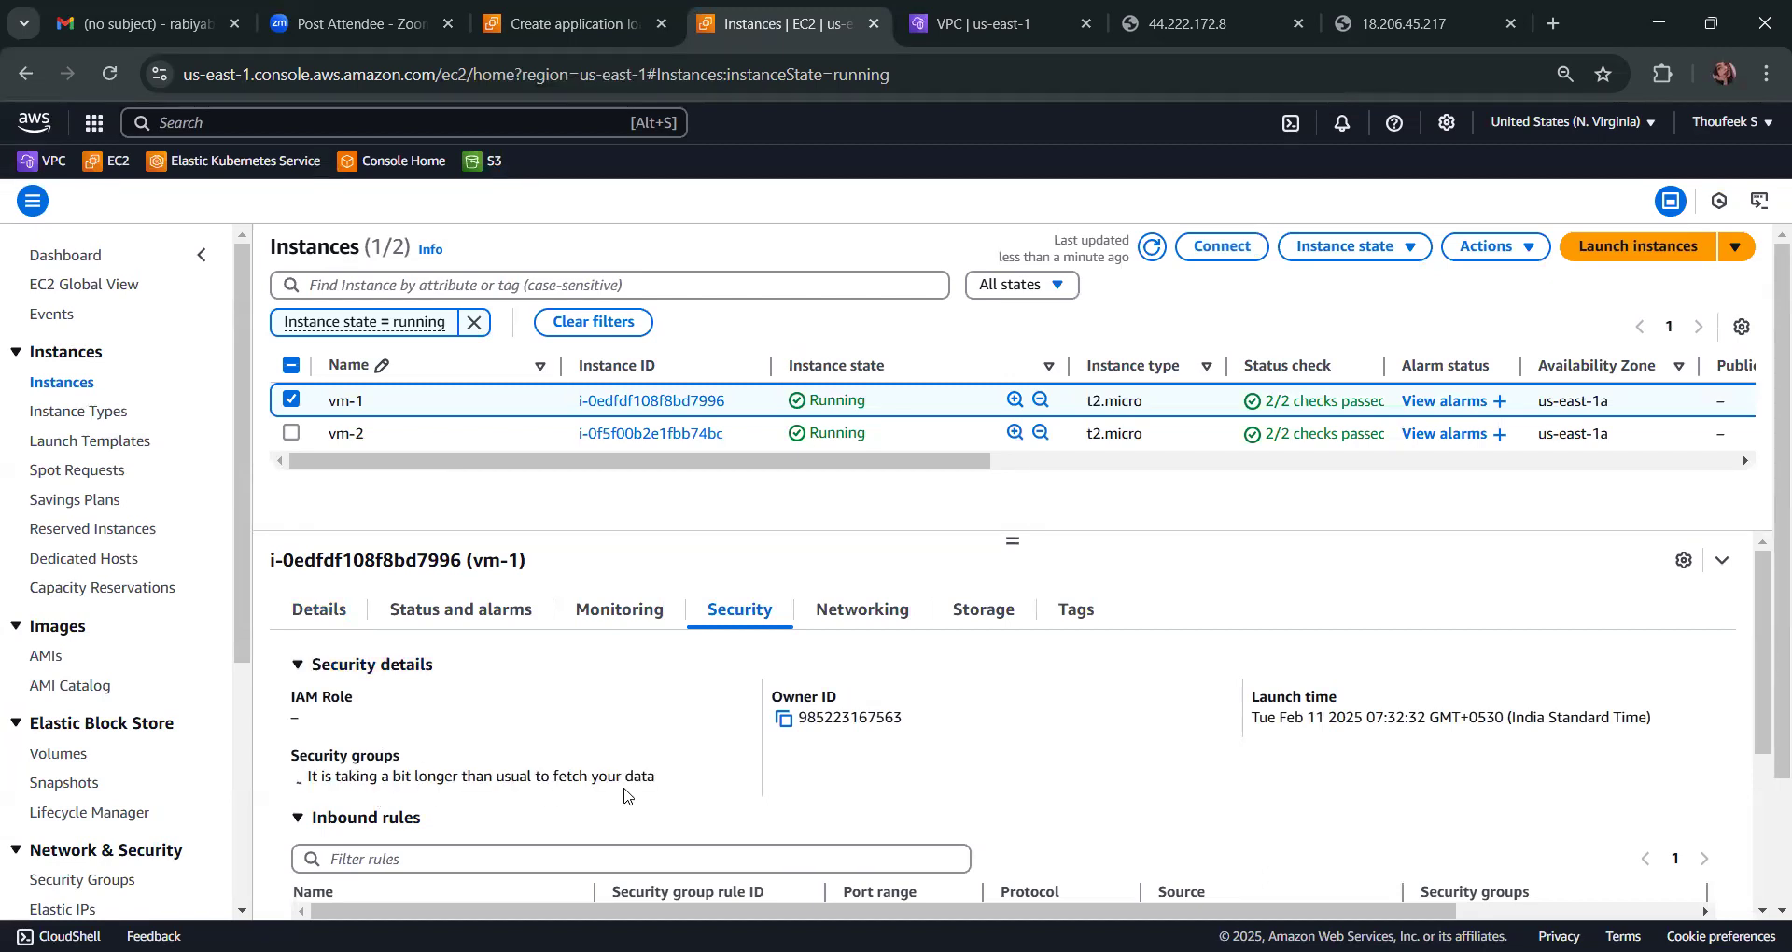
drag(624, 795, 586, 793)
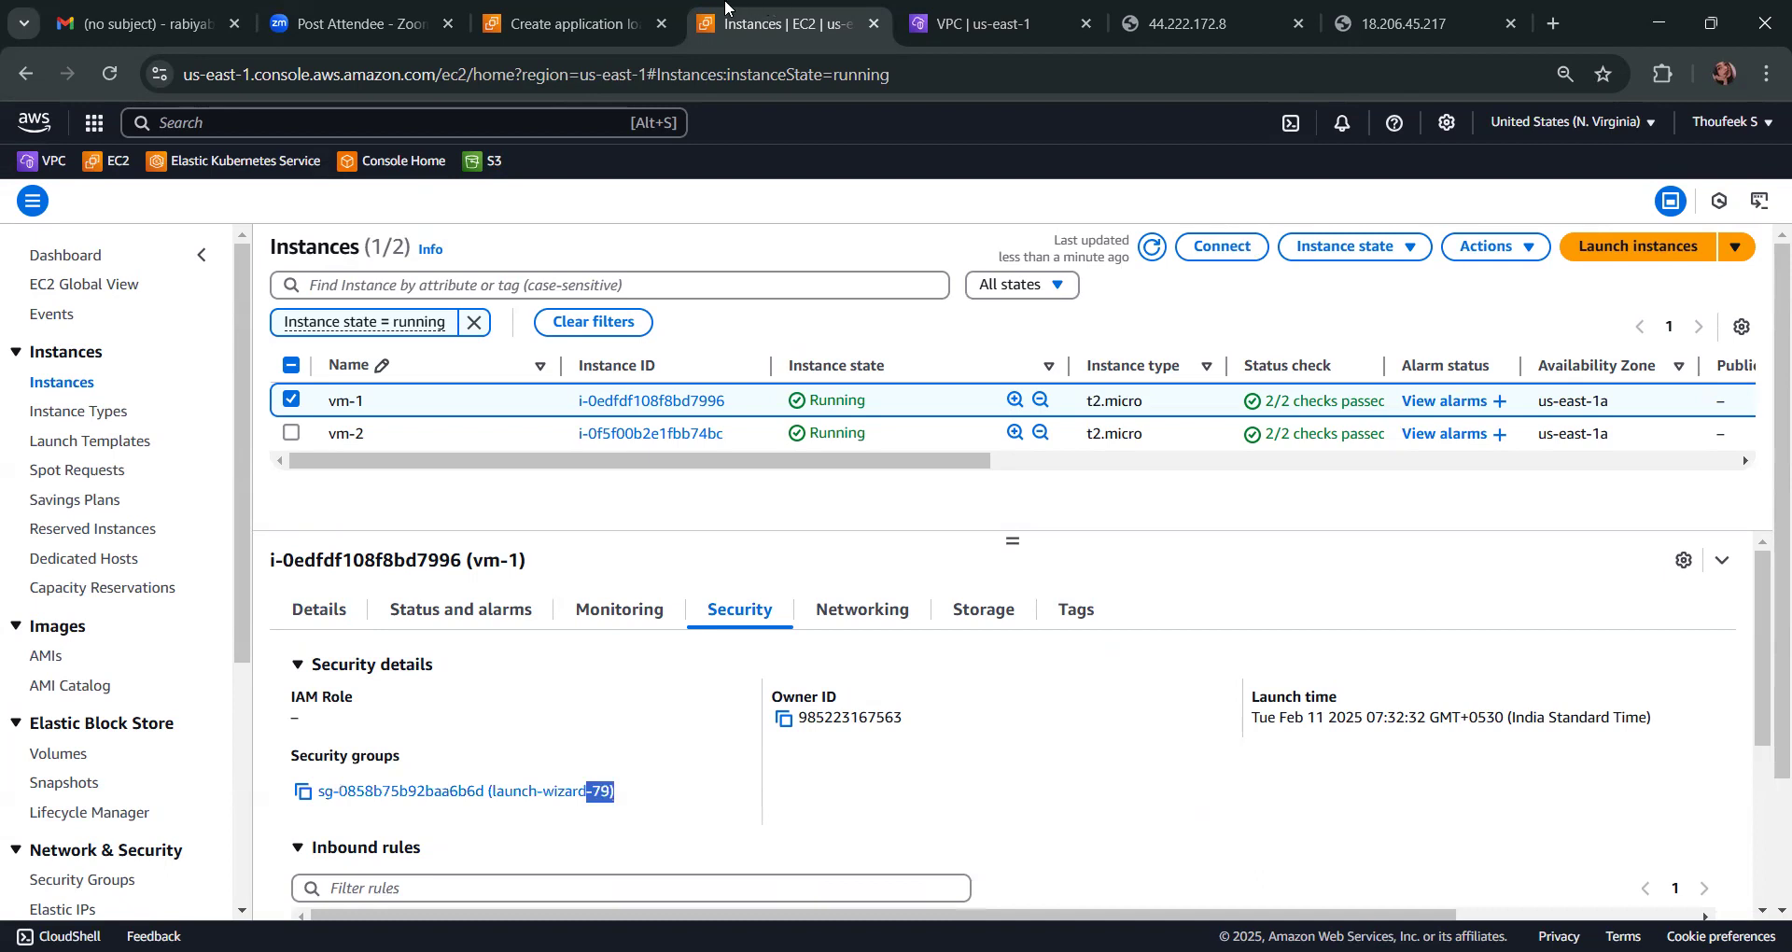
Return to the load balancer form, refresh the security group list and replace default with launch-wizard-79.
click(578, 23)
click(560, 486)
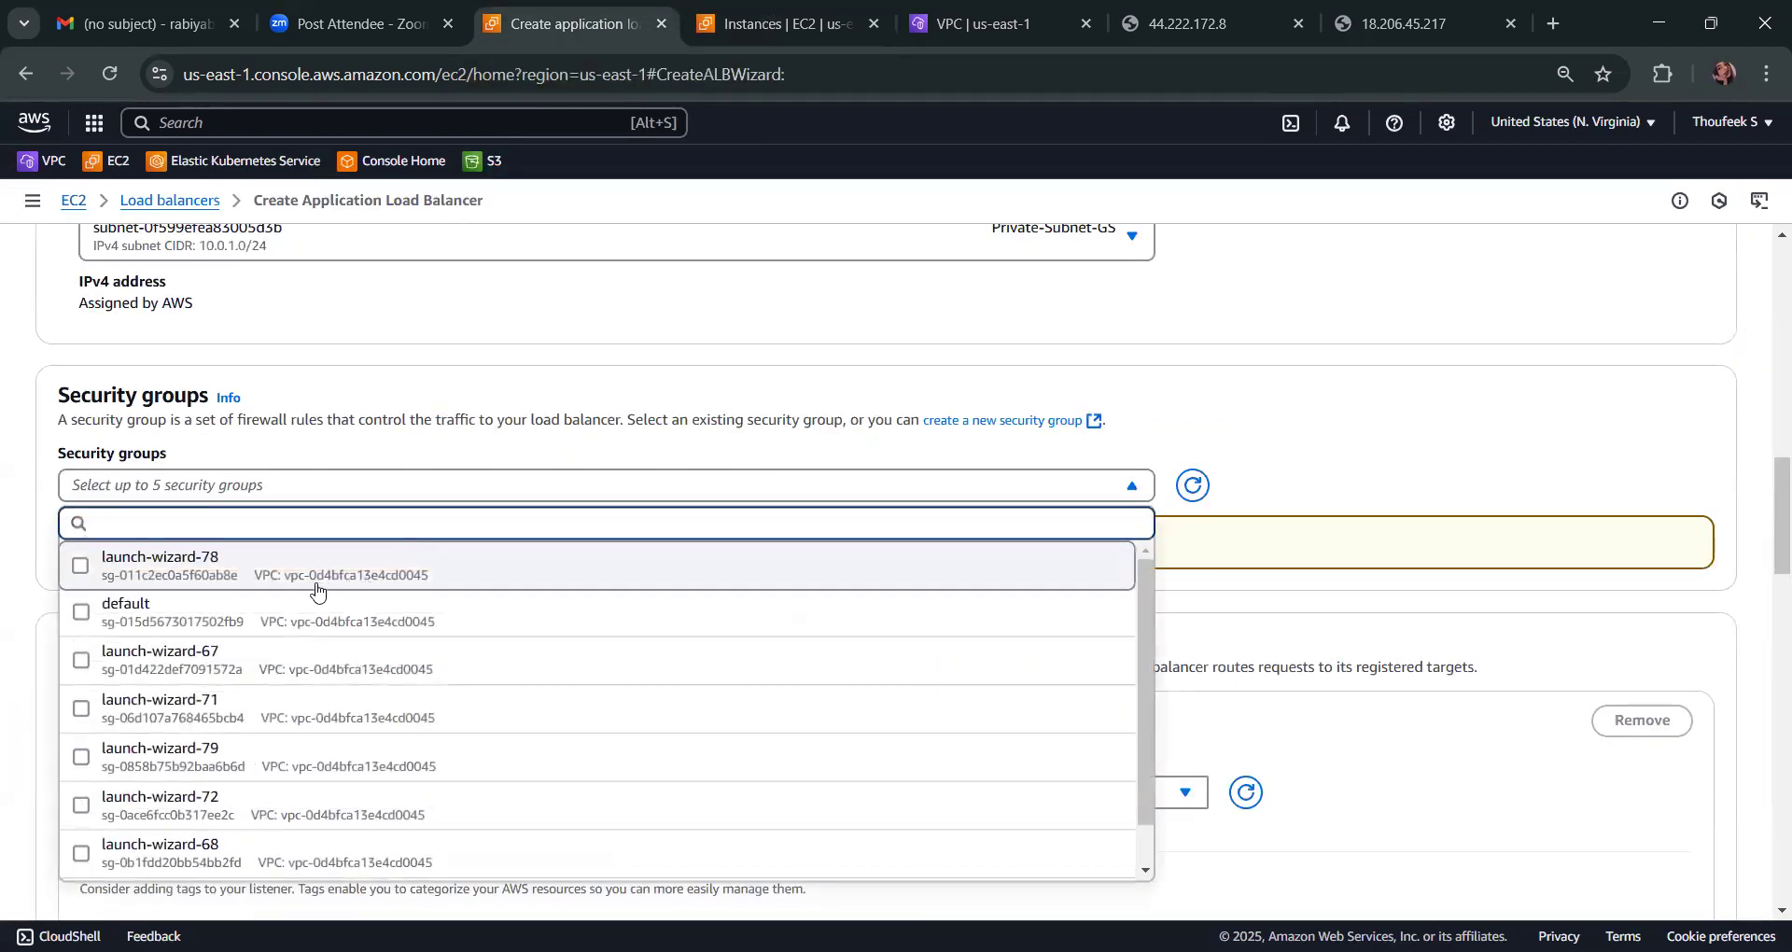
scroll(280, 664, up, 3)
click(1192, 726)
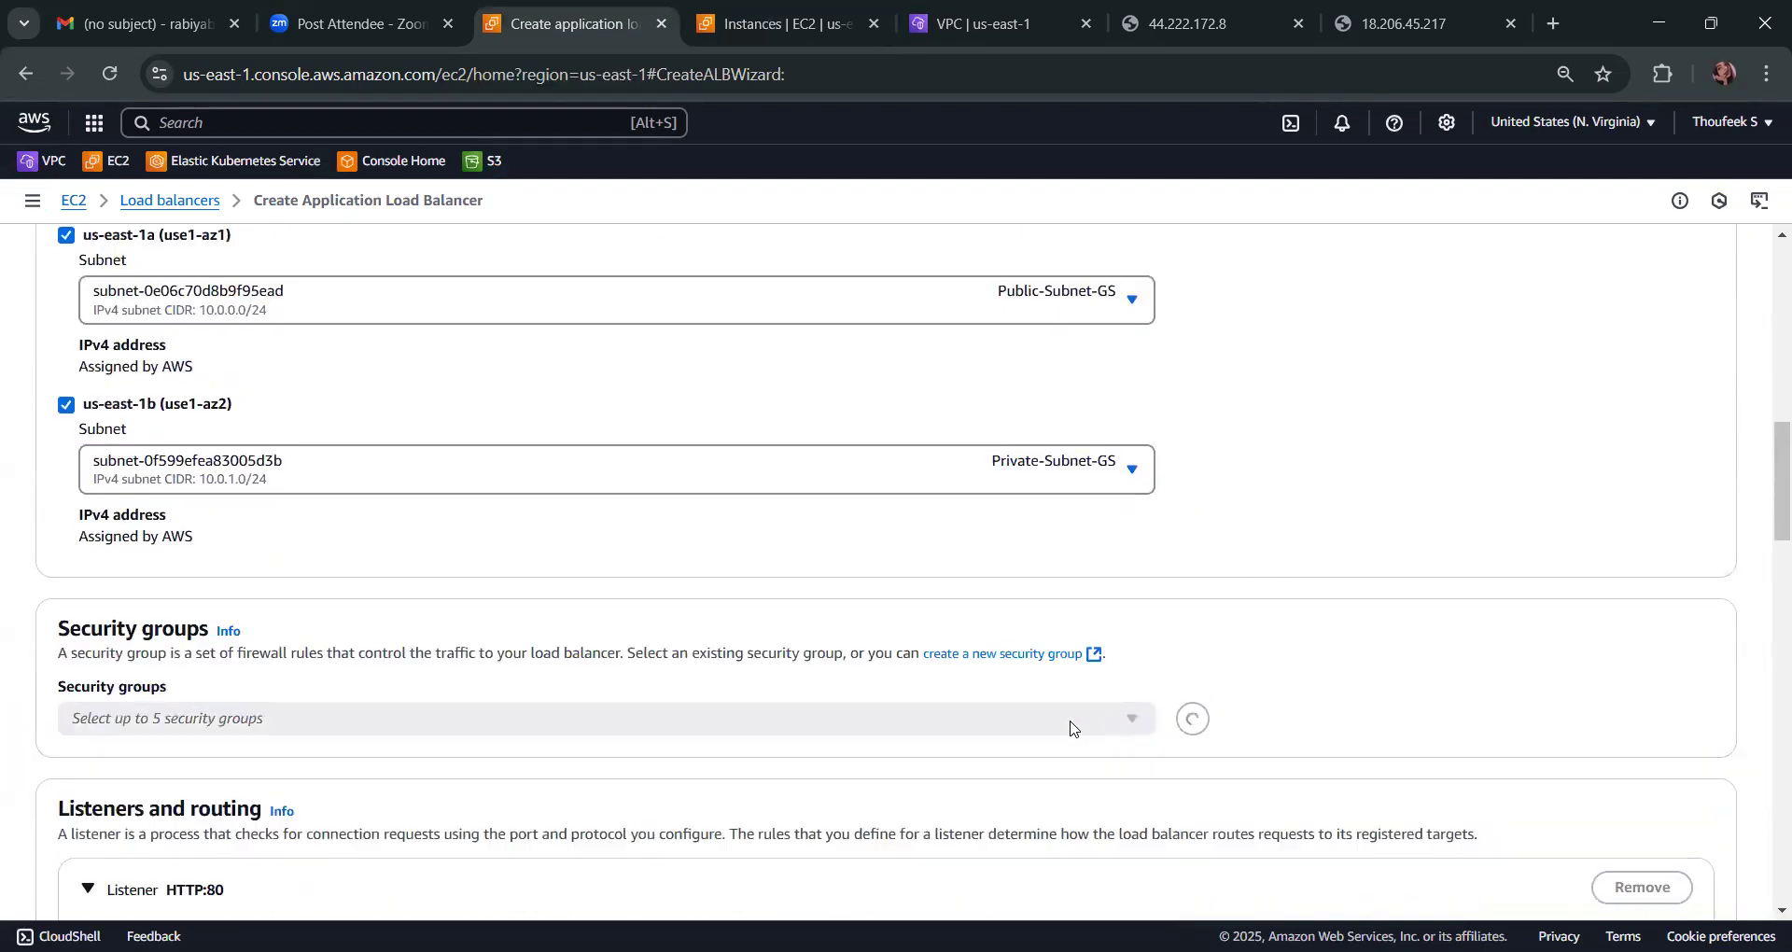
click(1070, 720)
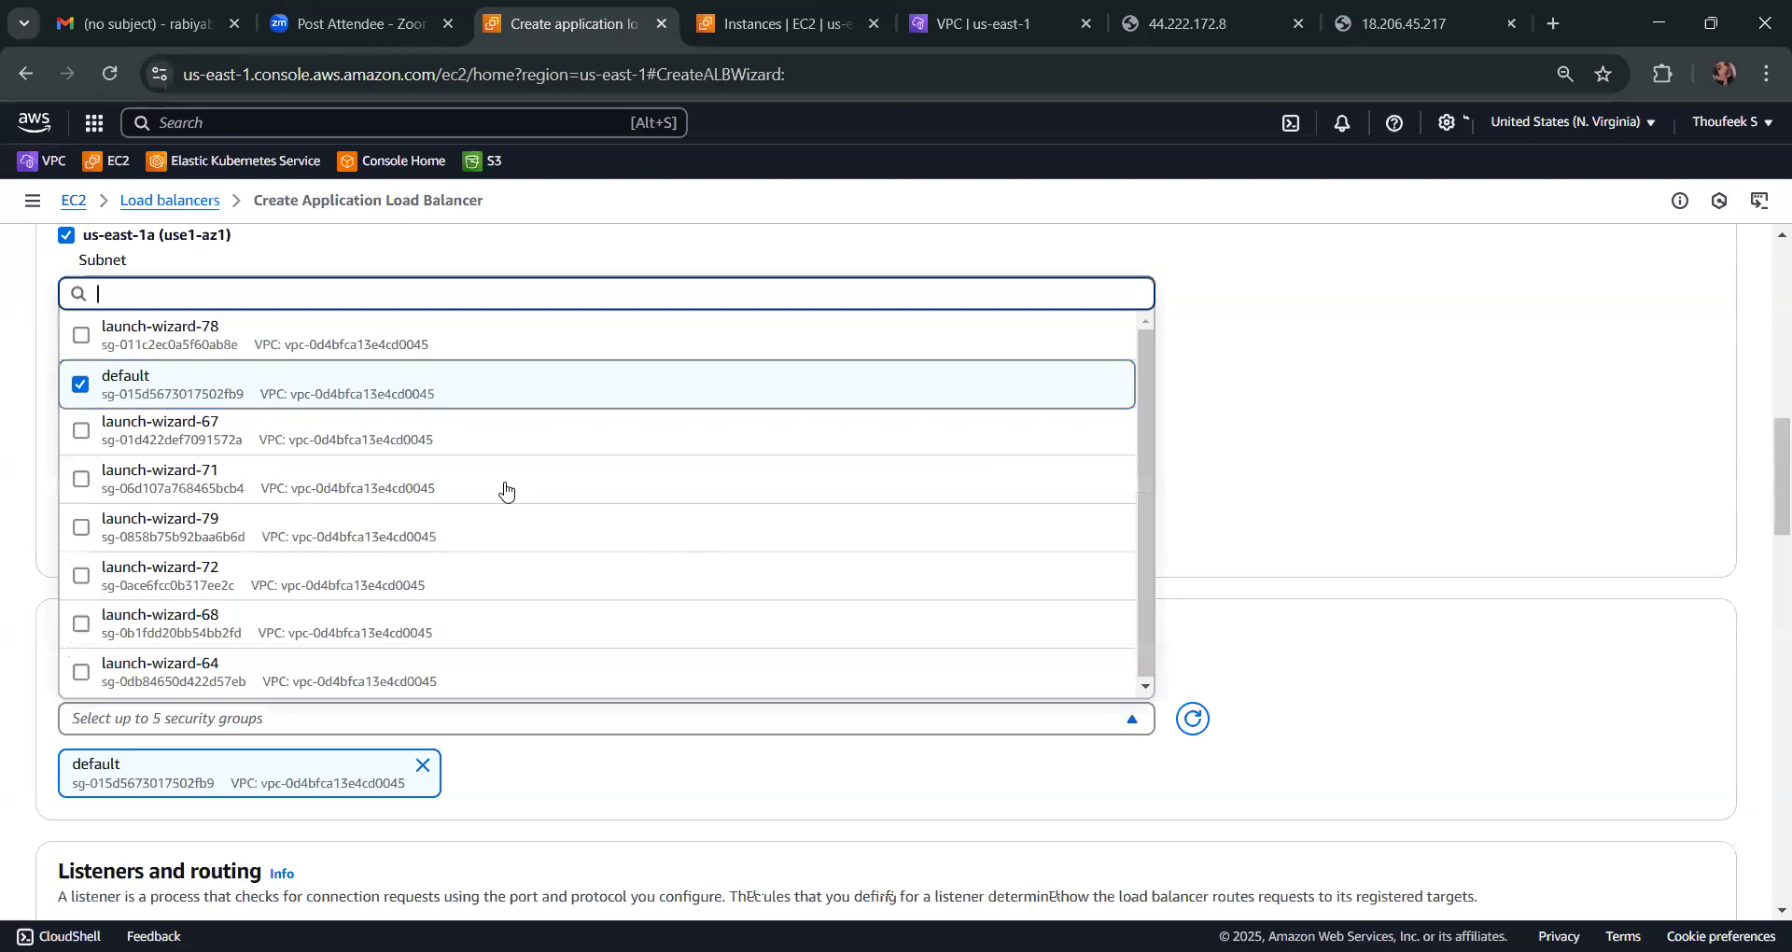
click(497, 540)
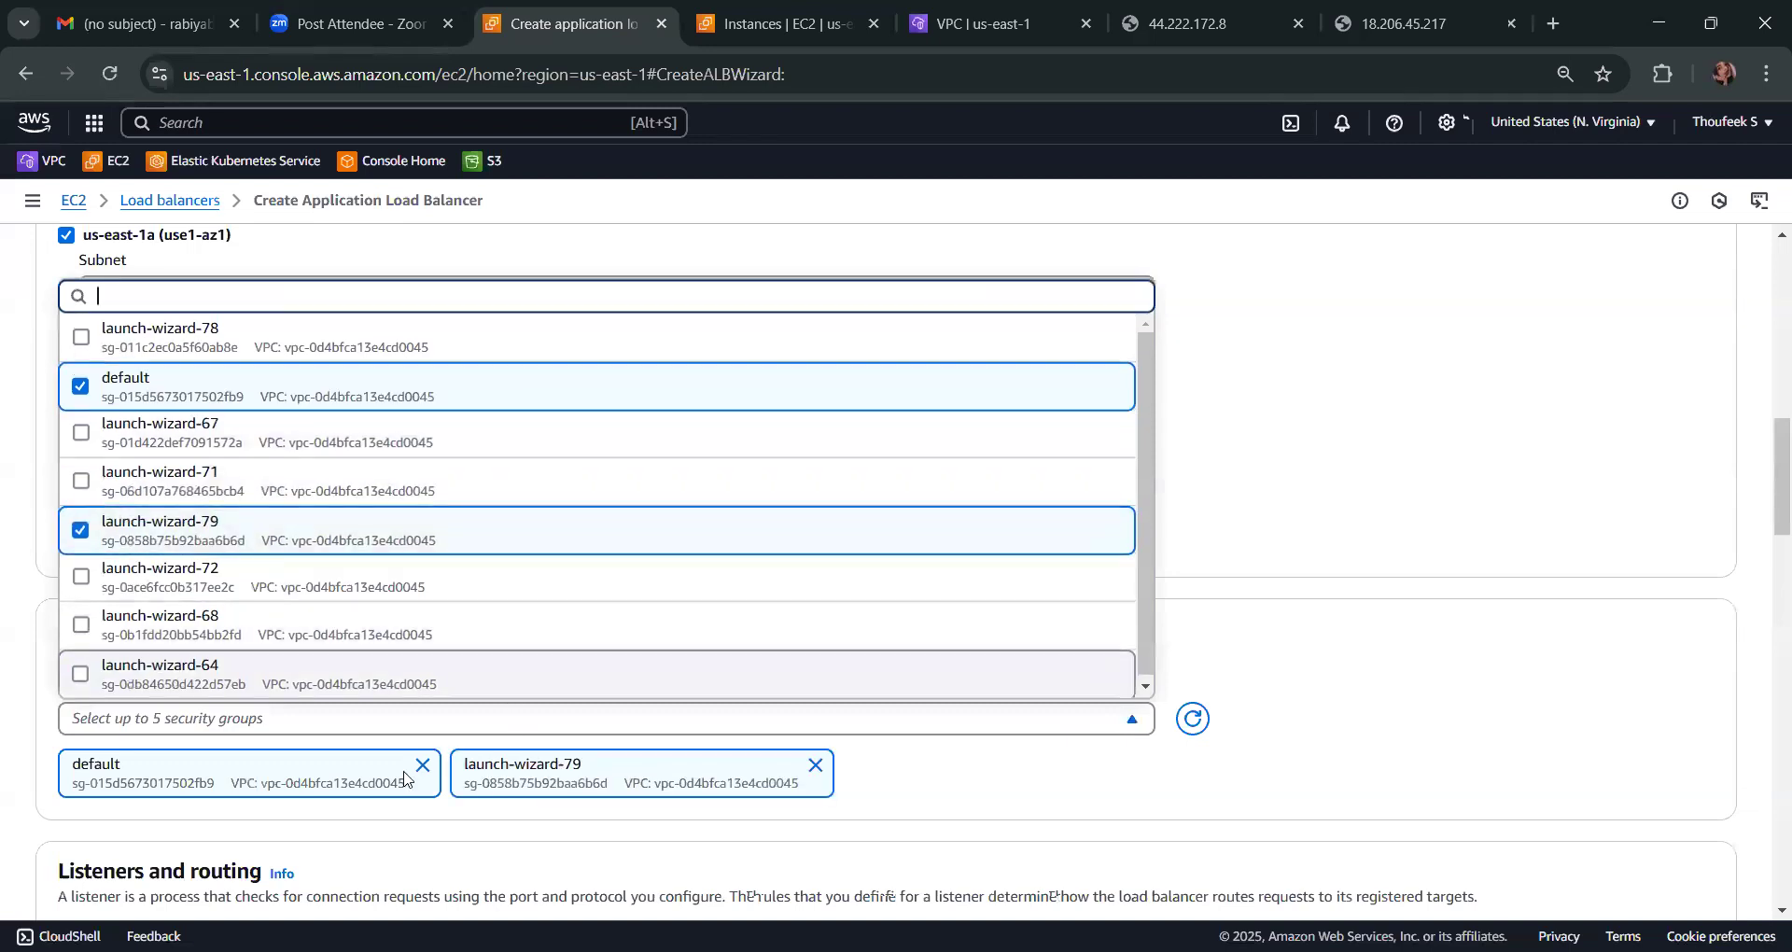
click(421, 765)
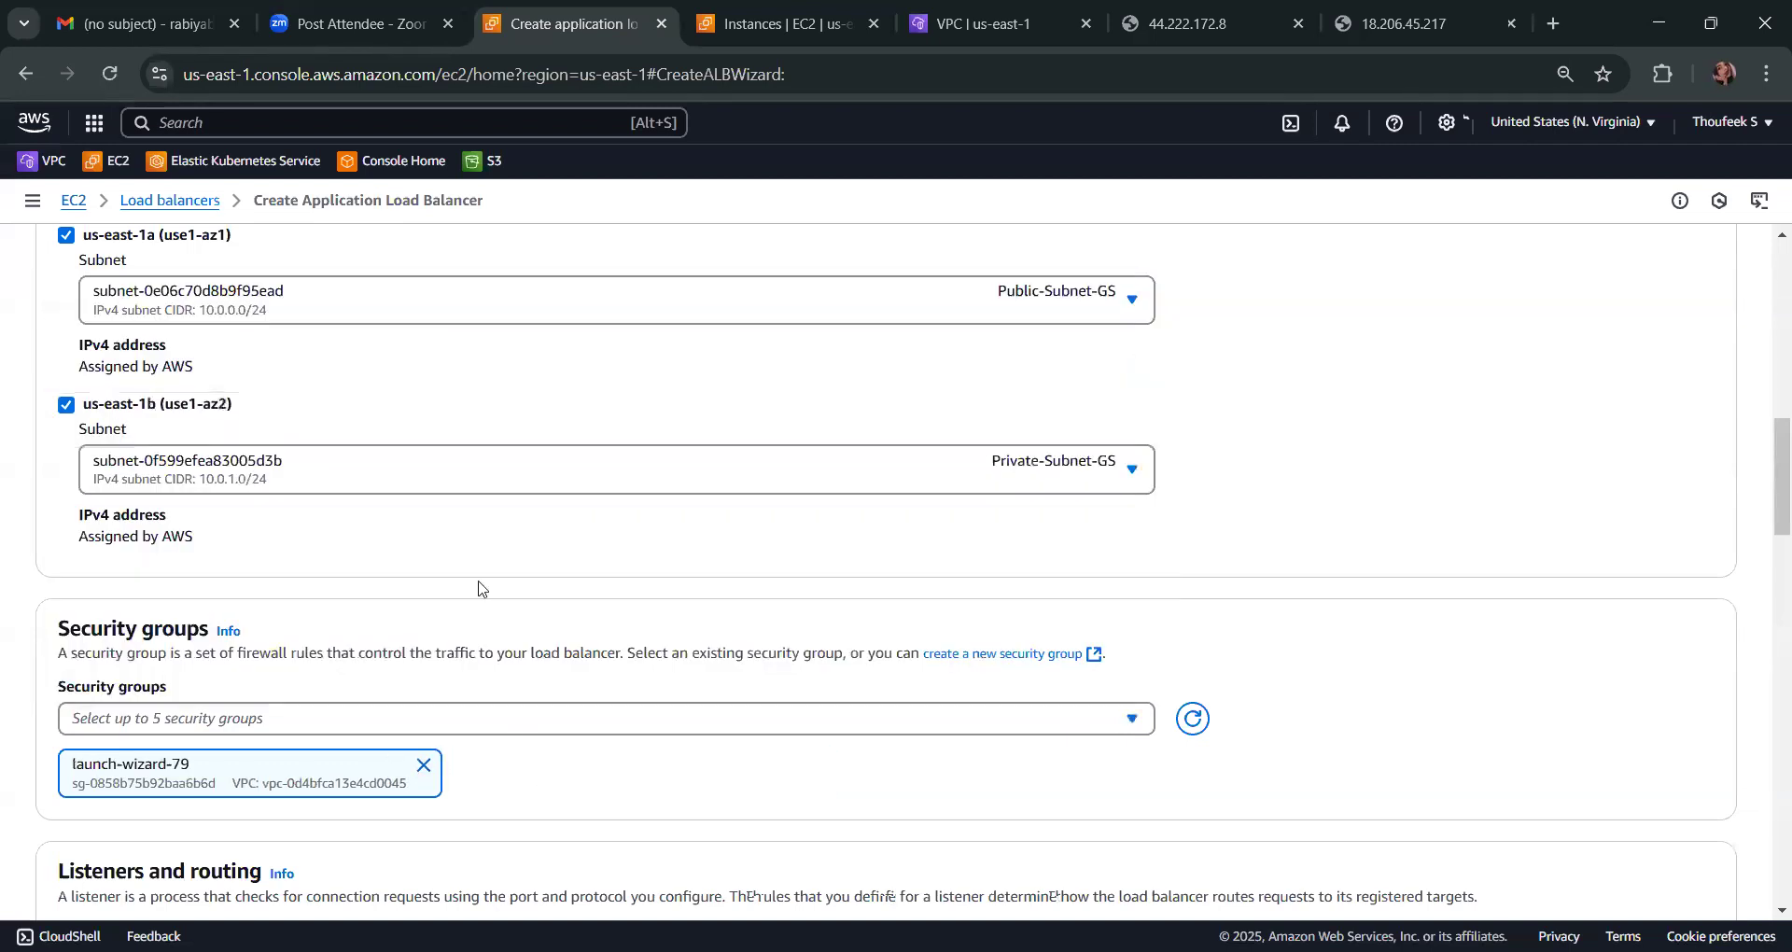
Examine the load balancer's listener and routing settings, including the protocol choices and the target groups available for the default action.
scroll(479, 588, down, 3)
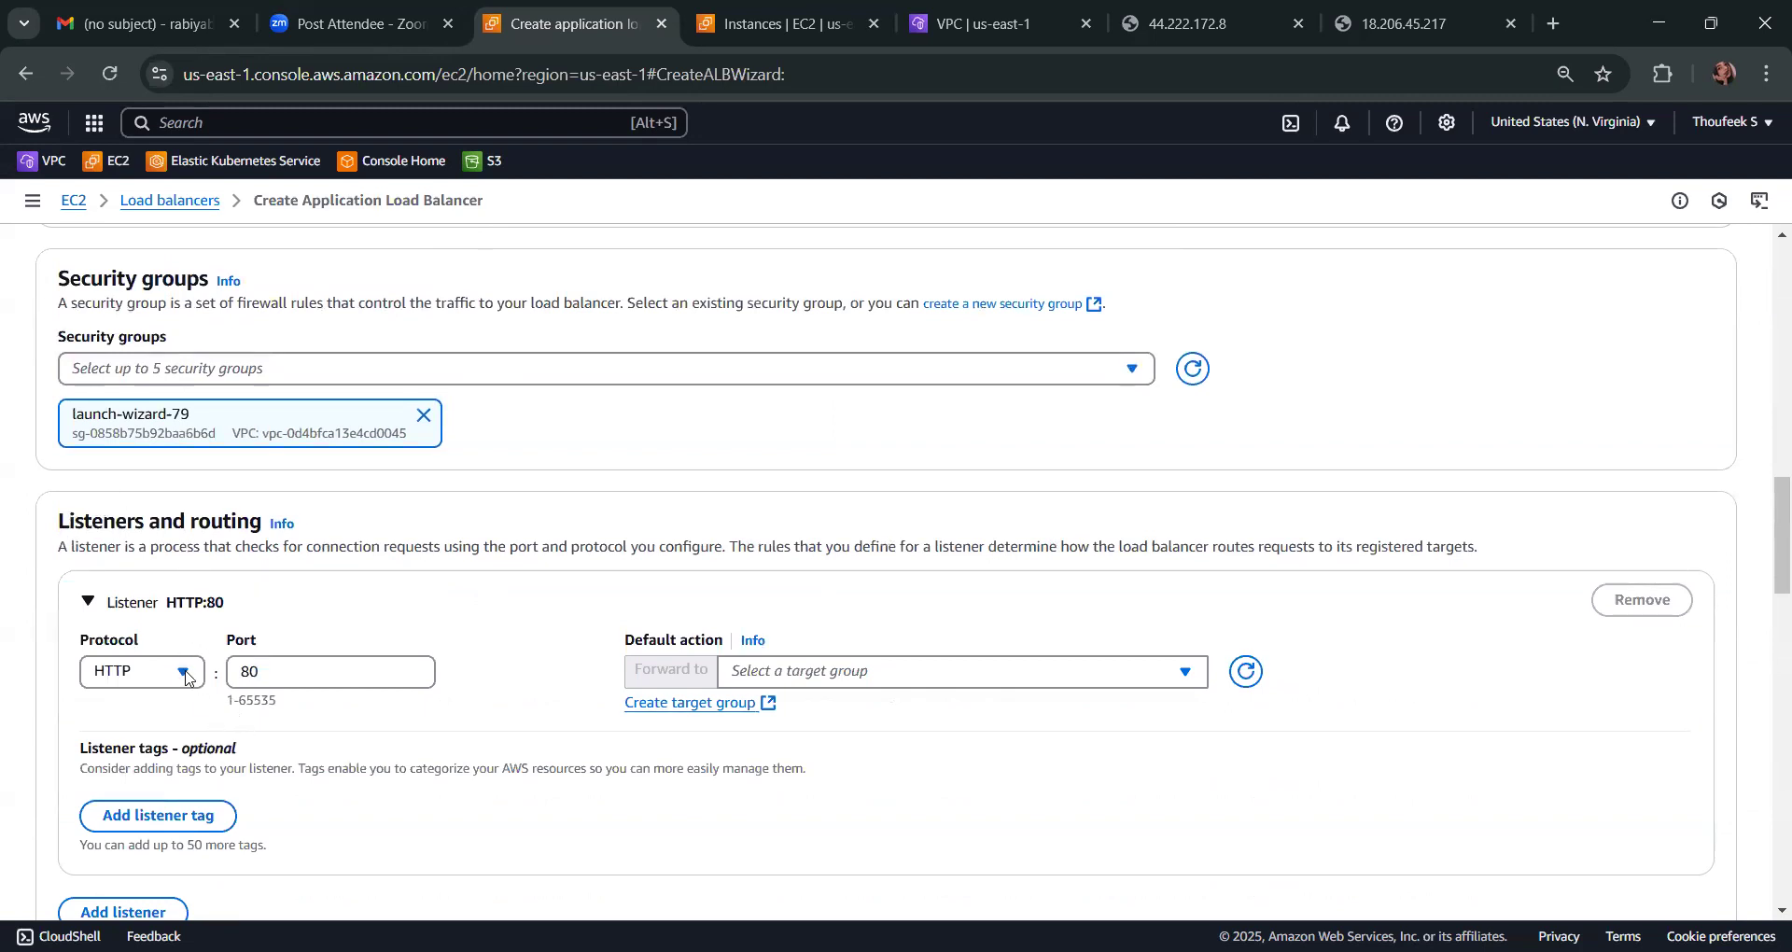
click(184, 671)
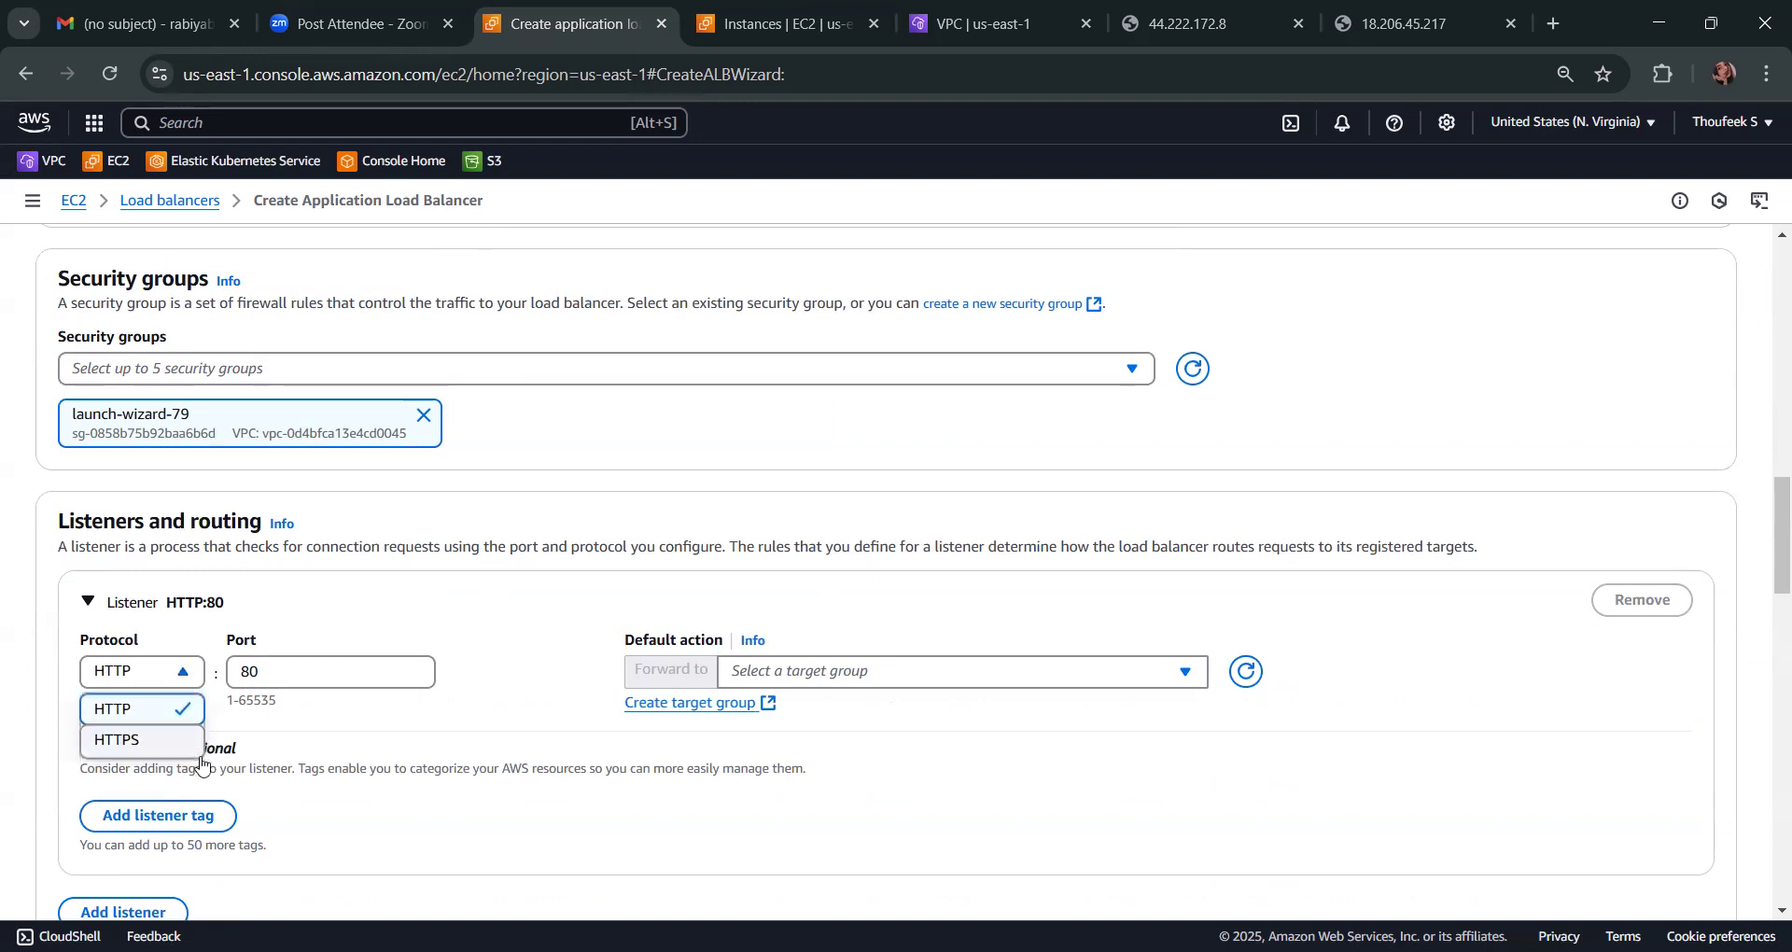
click(450, 714)
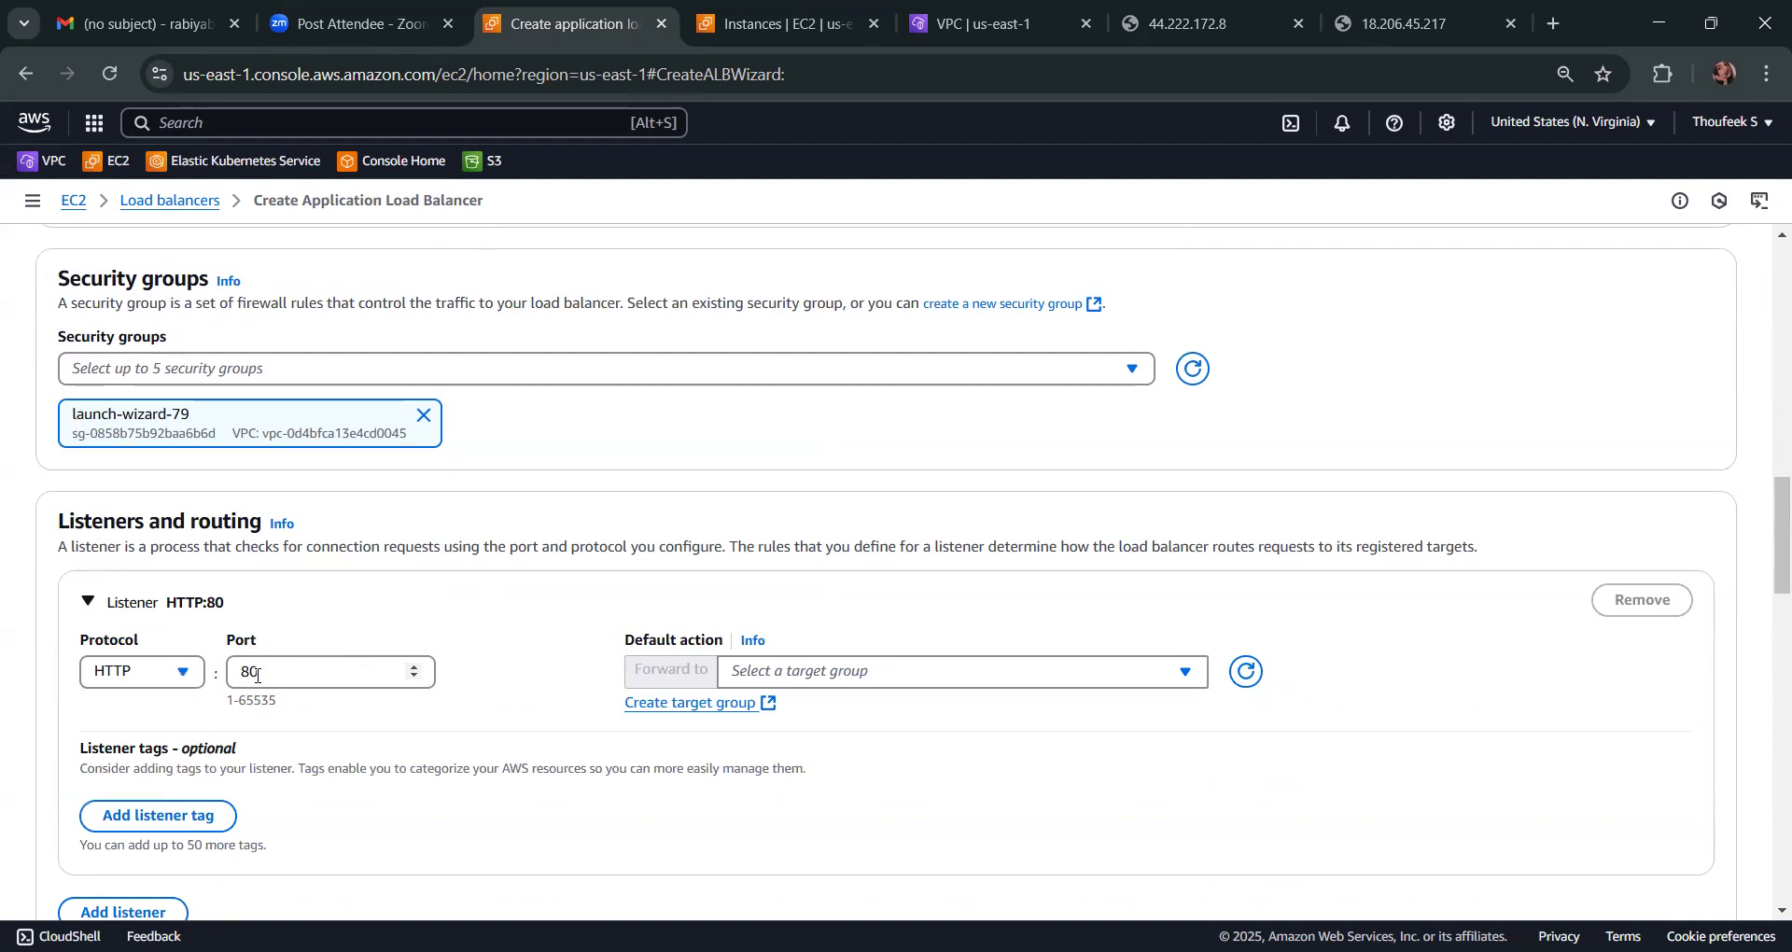
scroll(888, 607, down, 1)
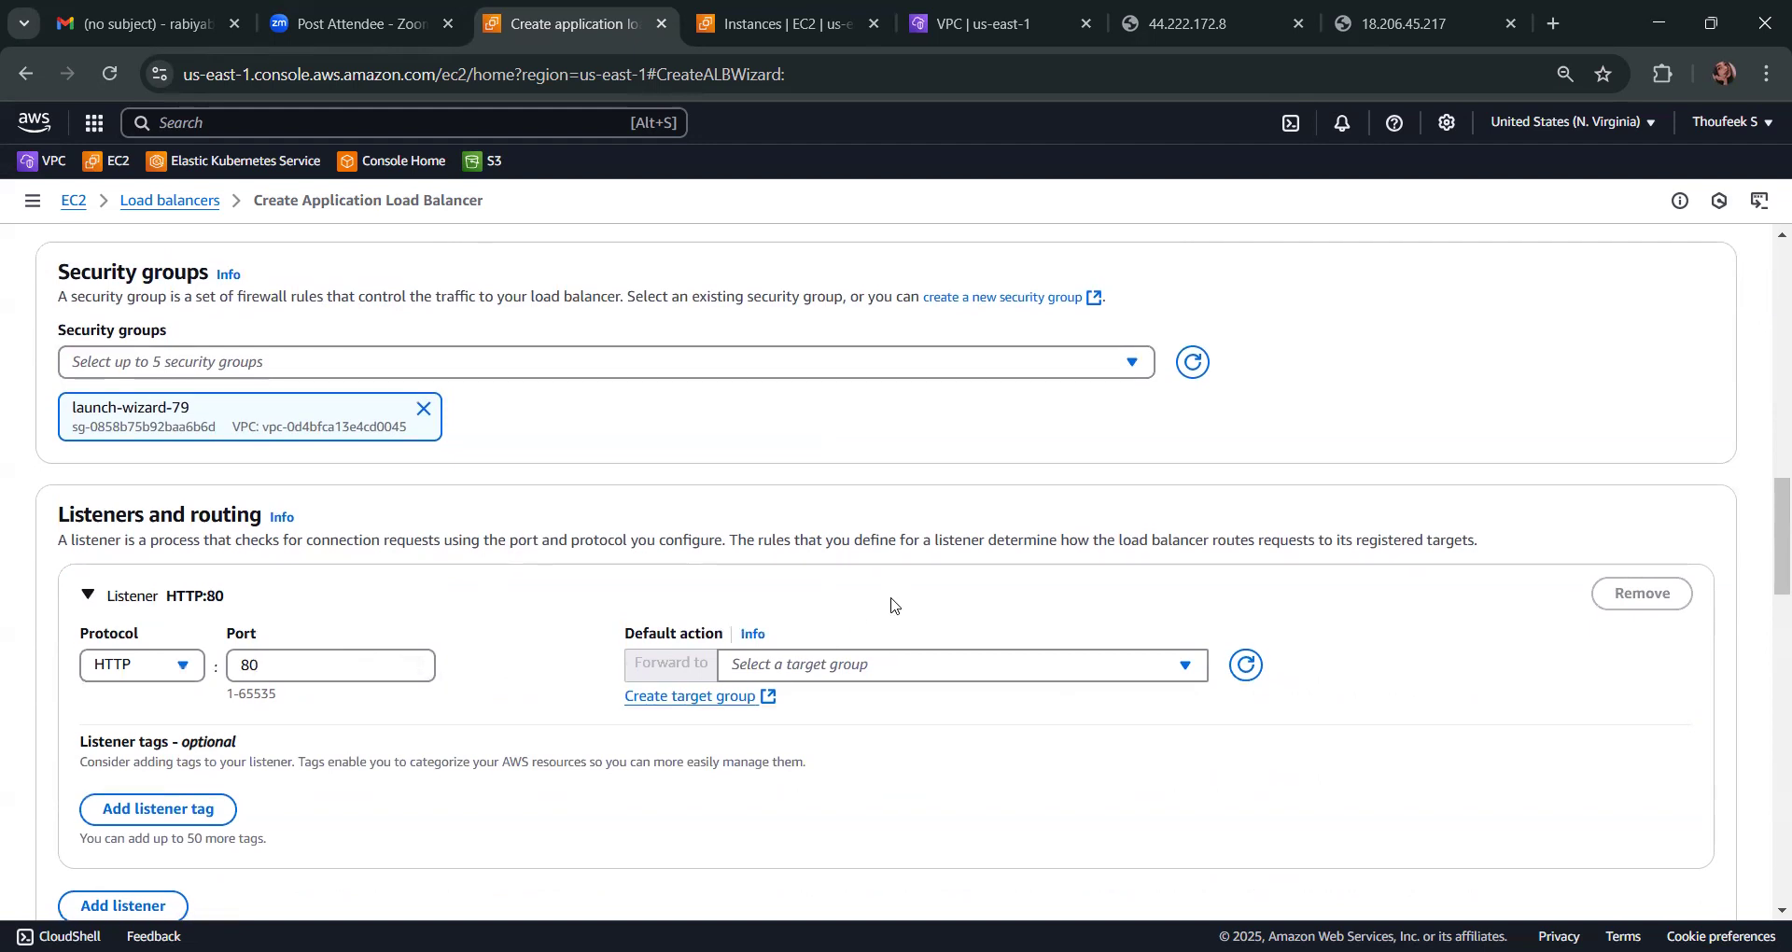
drag(618, 523, 703, 552)
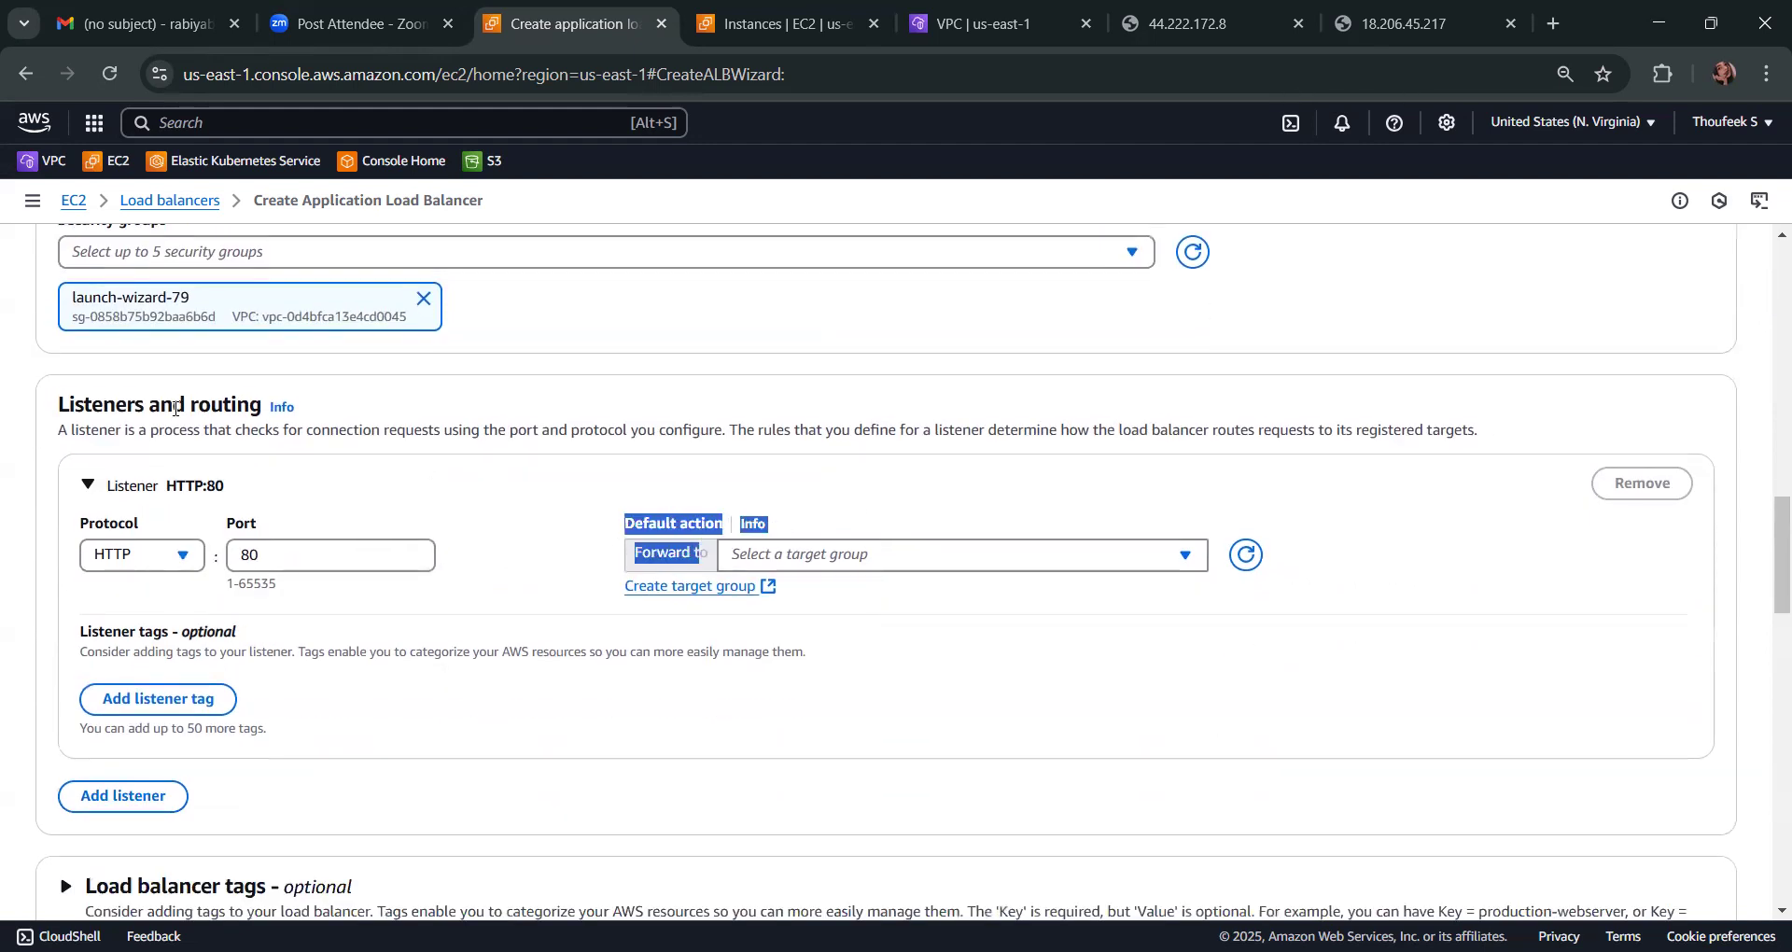
drag(191, 401, 216, 408)
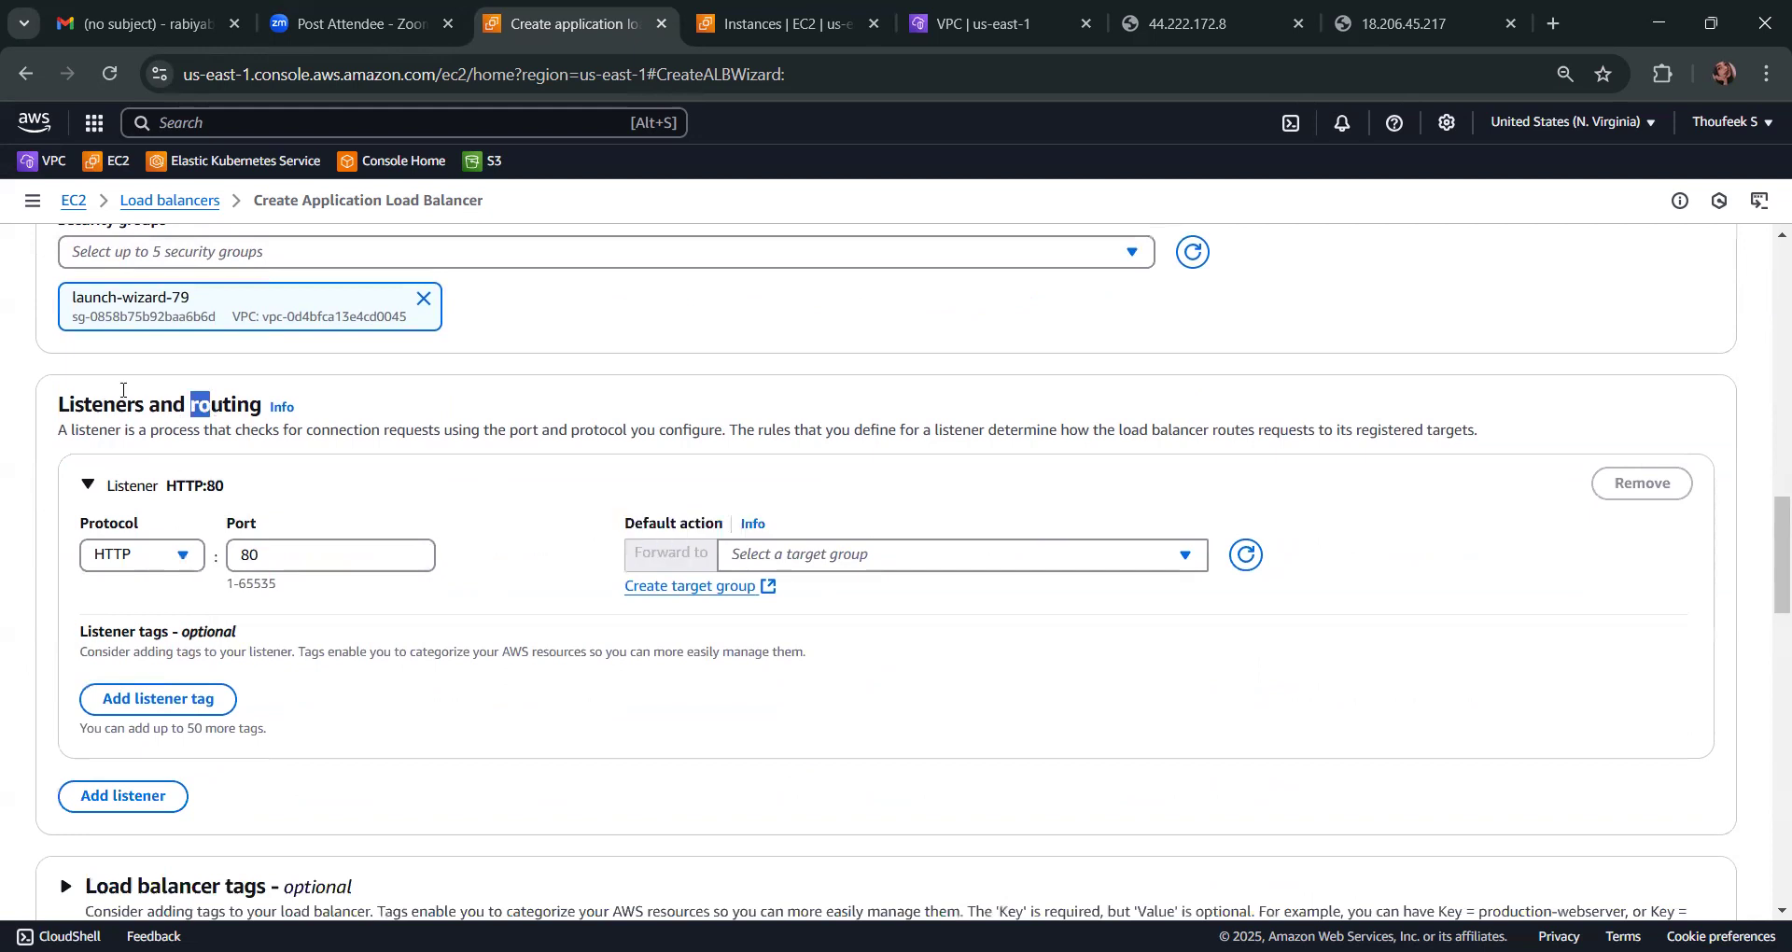
click(231, 396)
click(1198, 561)
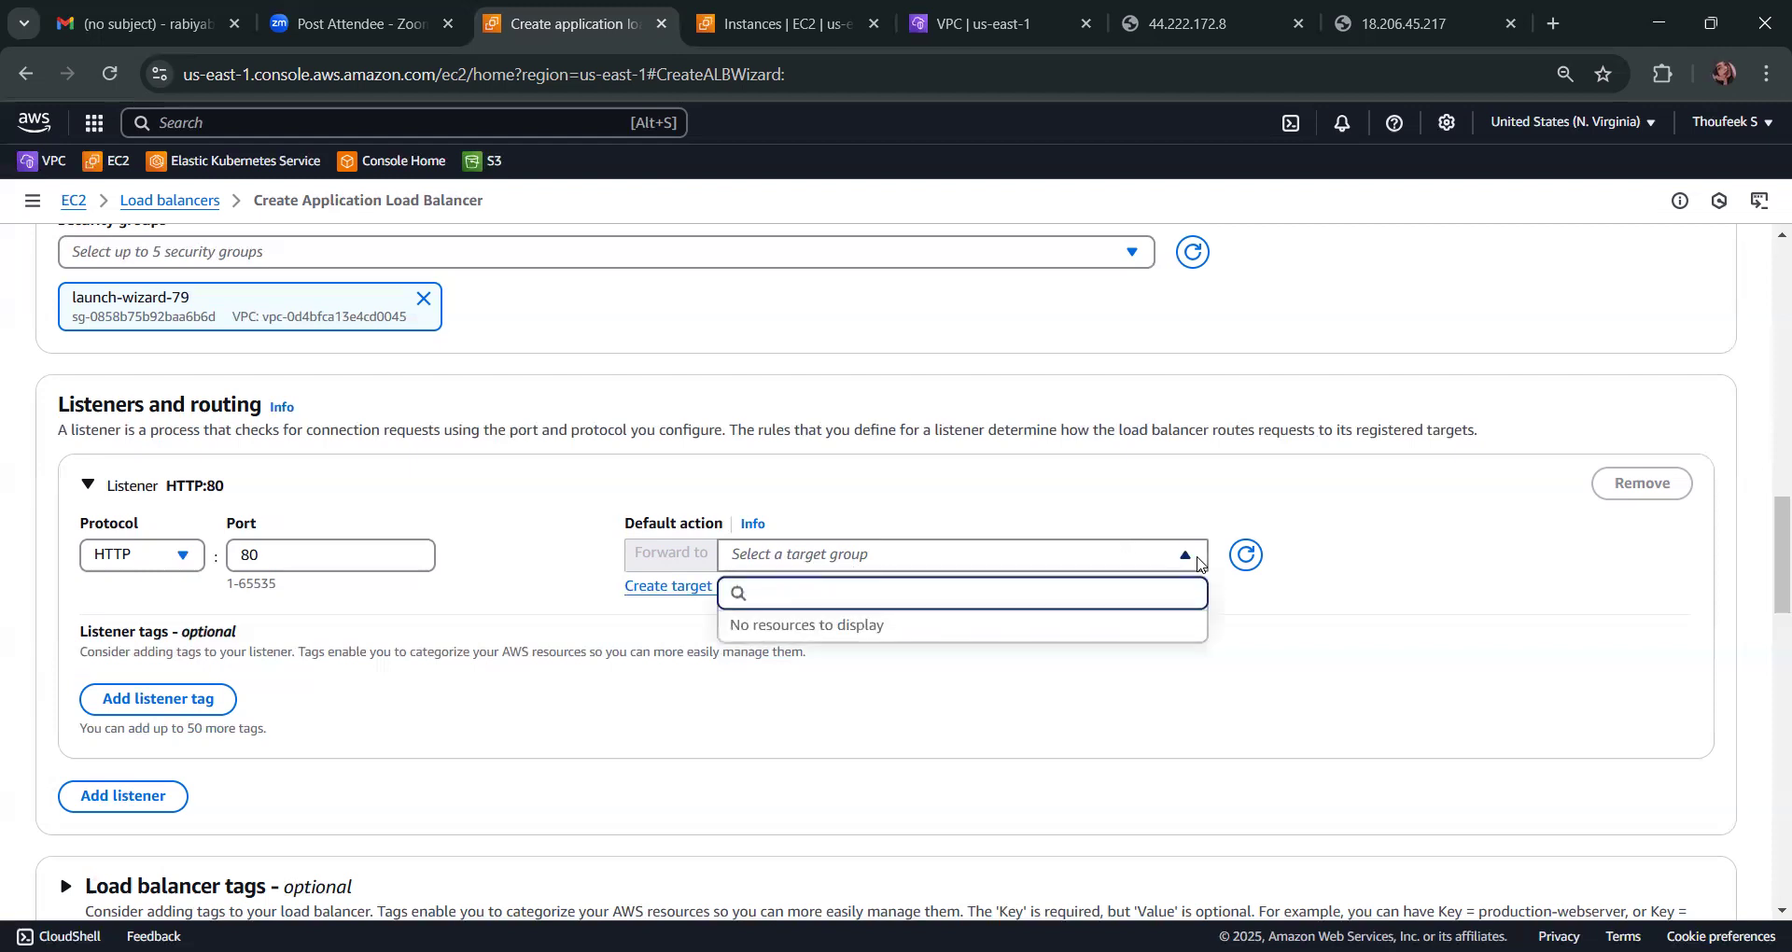
click(1271, 605)
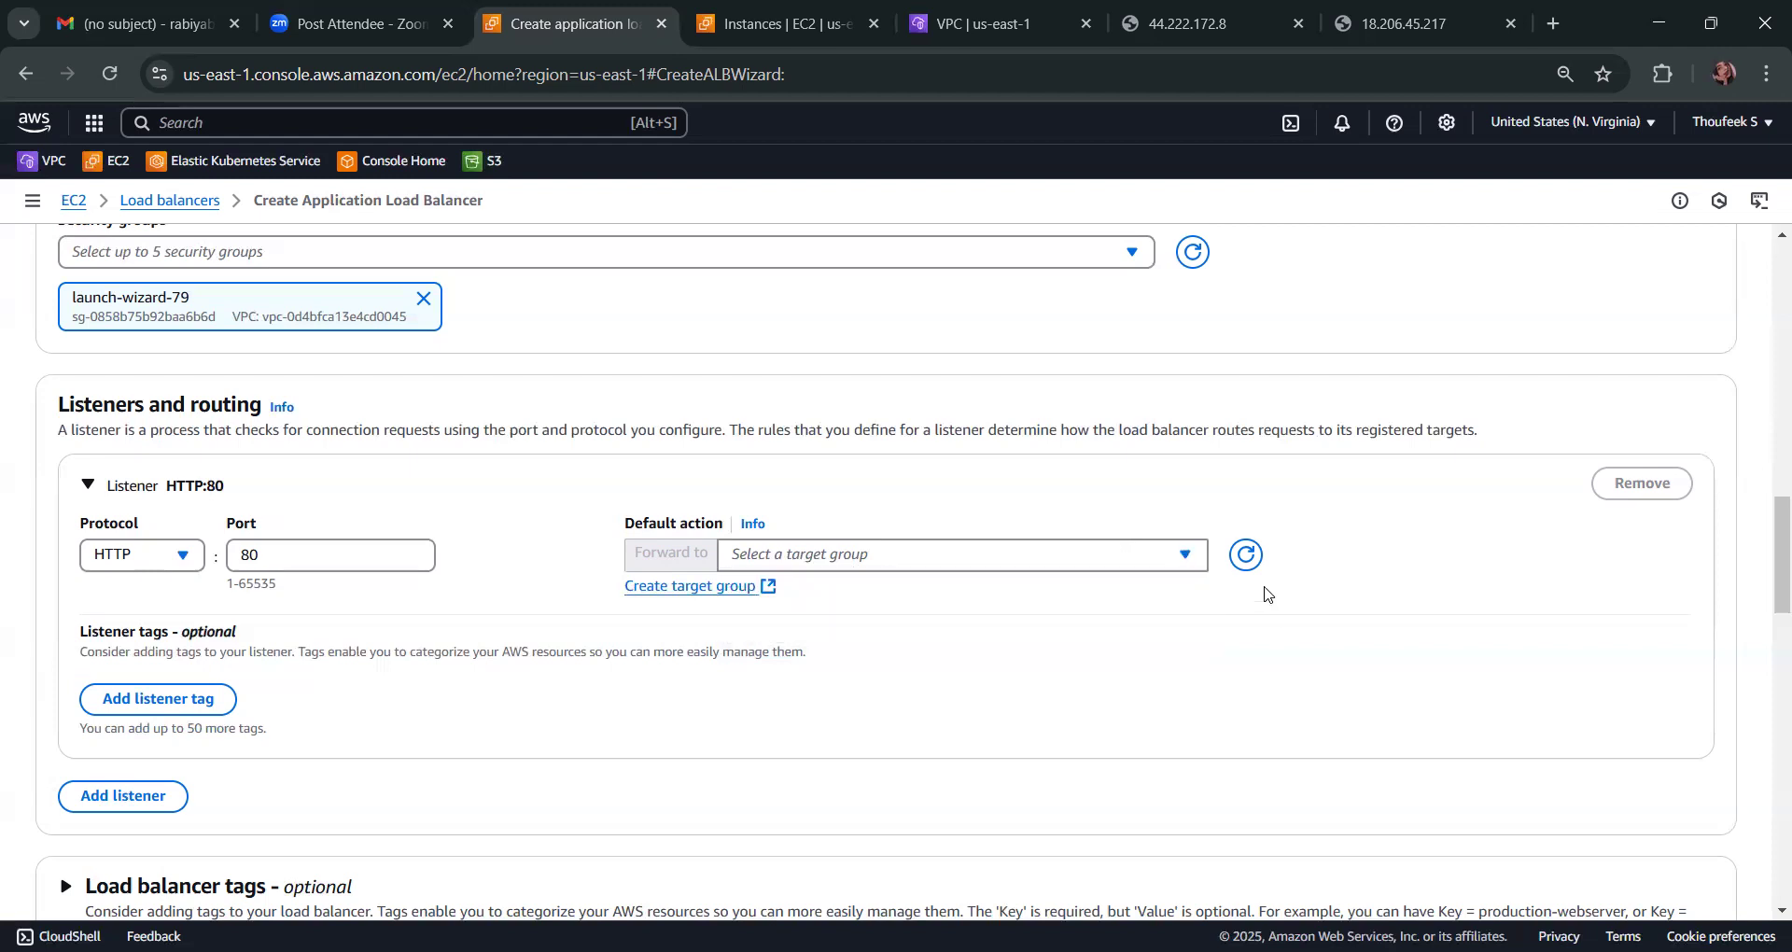
Start creating a target group of type Instances from the listener's default action and name it lb-test.
click(659, 588)
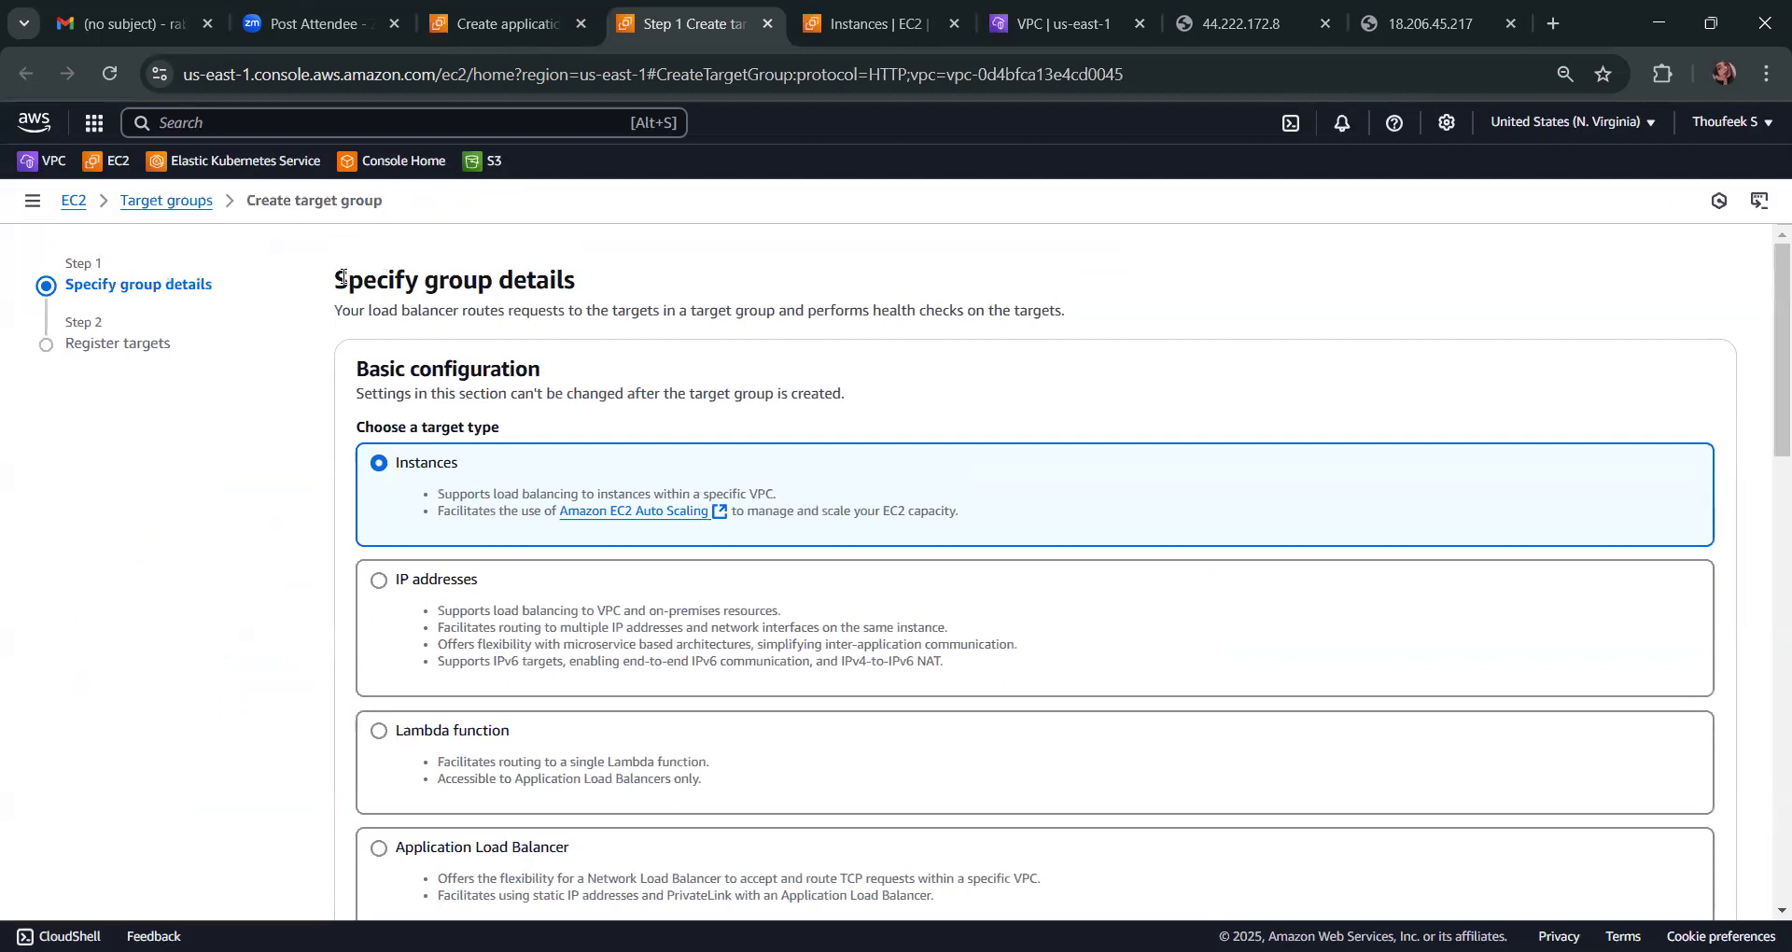
drag(342, 277, 639, 311)
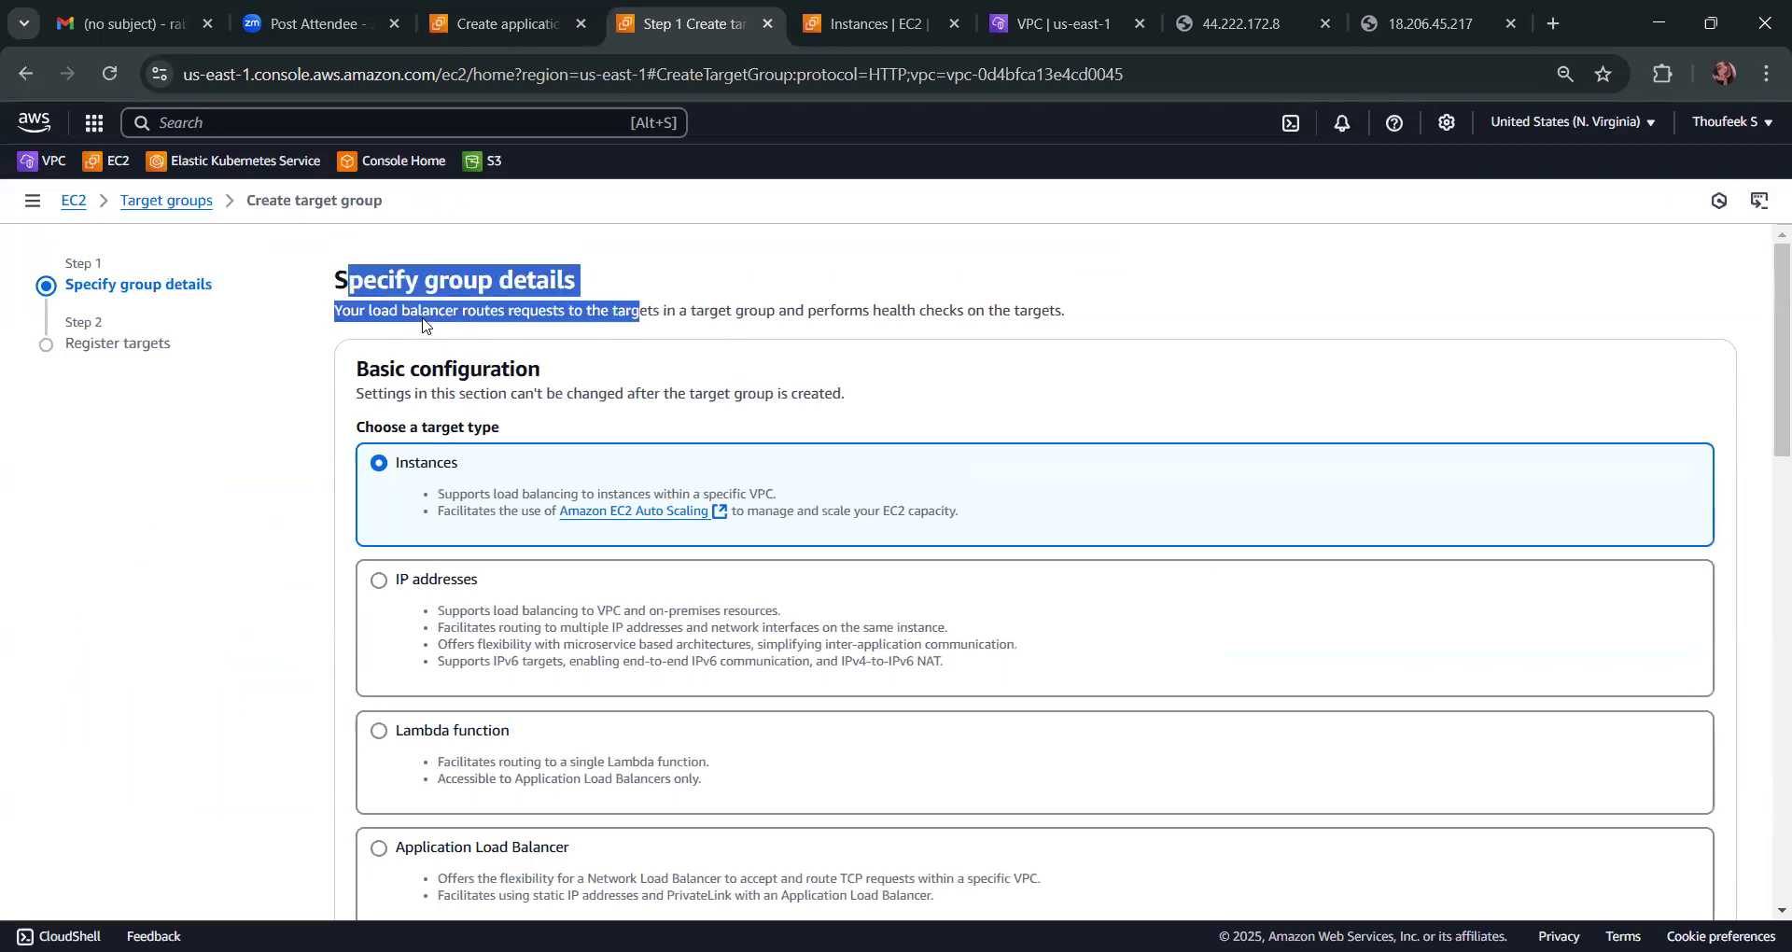
scroll(471, 486, down, 1)
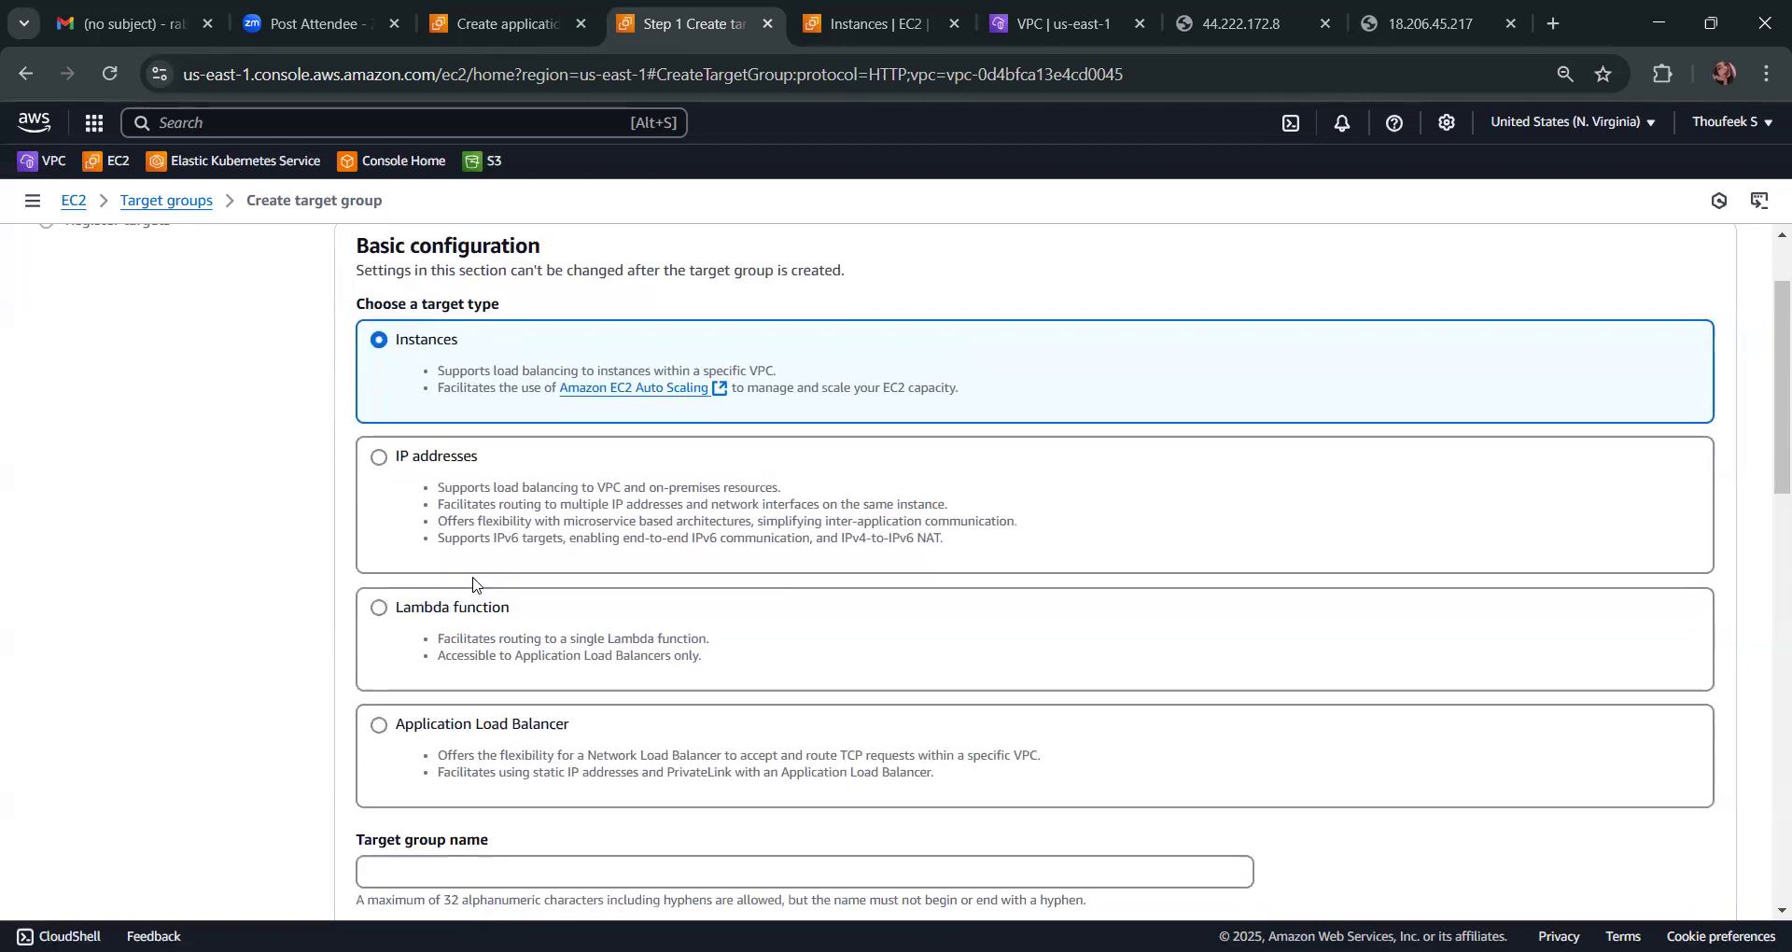
scroll(473, 580, down, 3)
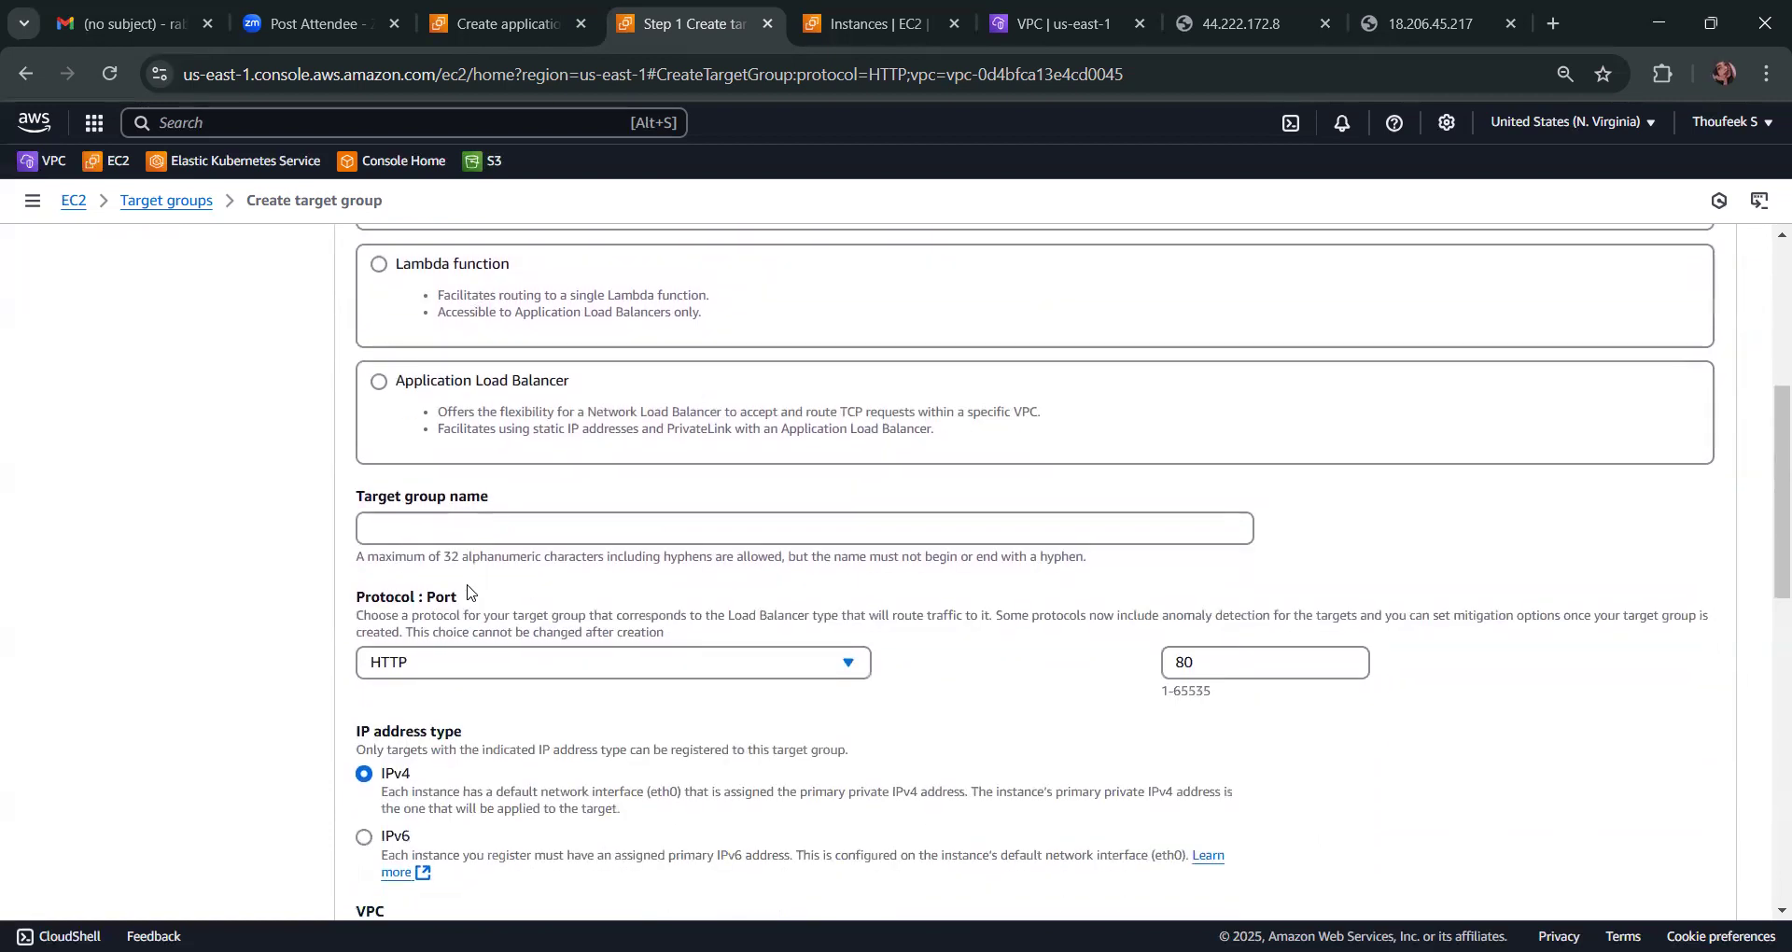
click(428, 539)
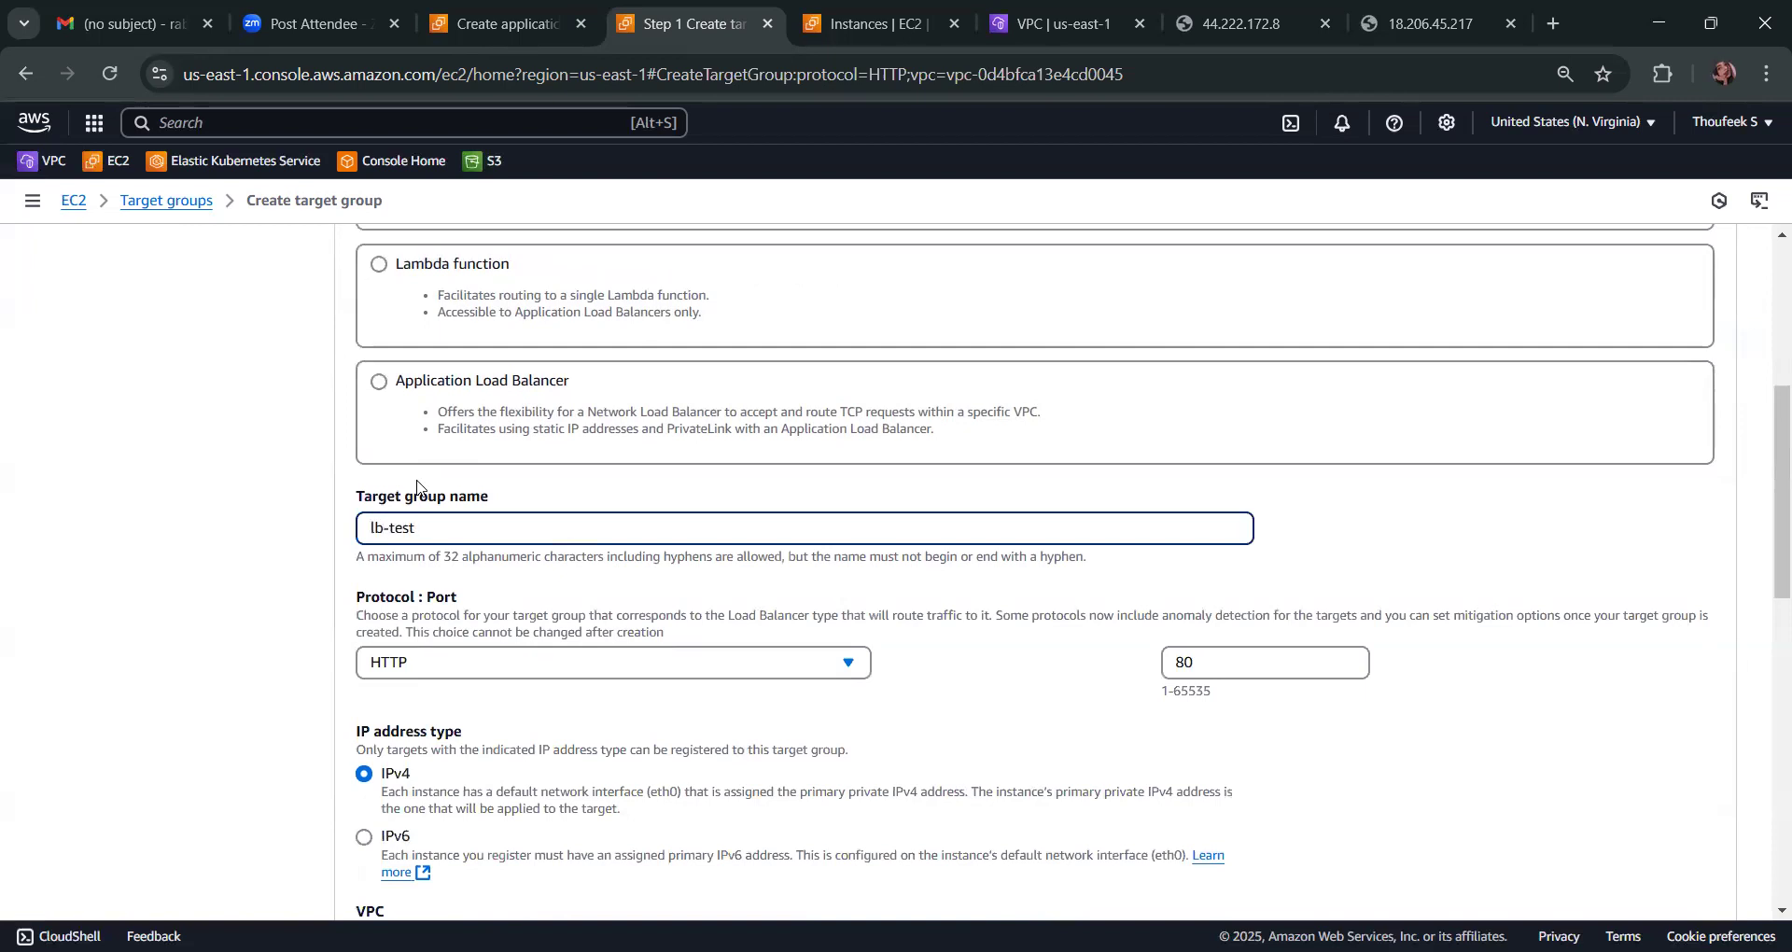
Review the protocol options for target group lb-test, leaving it on HTTP with port 80.
scroll(609, 592, down, 1)
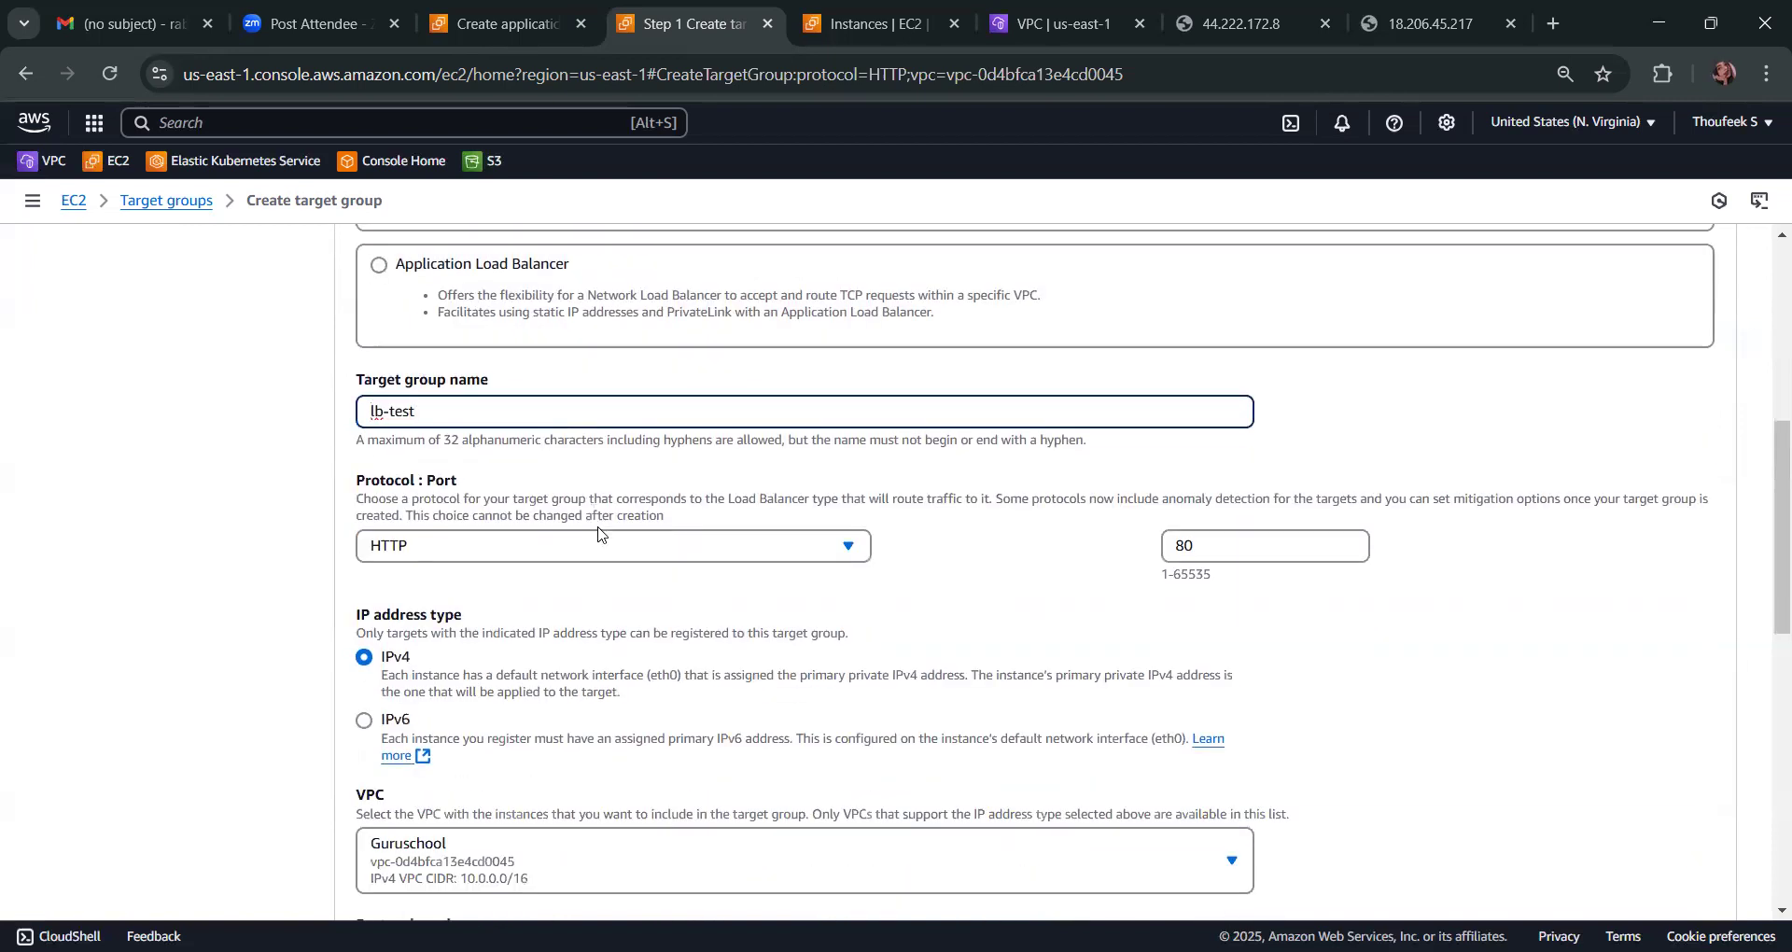
click(563, 551)
click(968, 580)
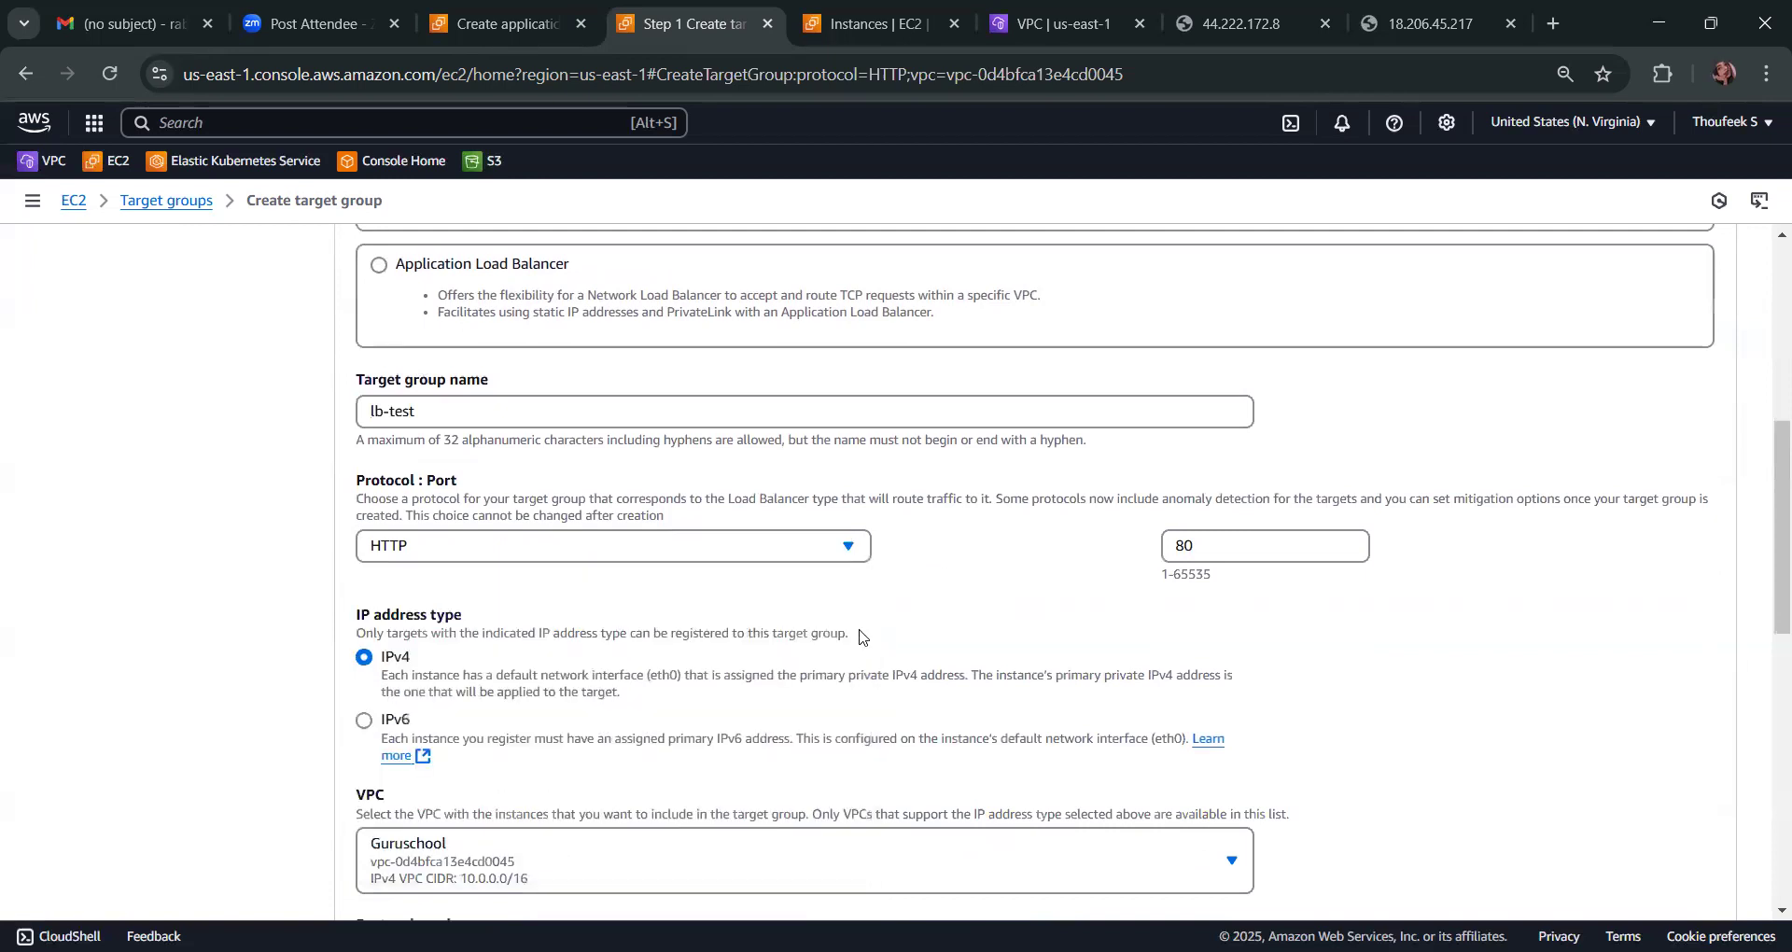
click(654, 560)
scroll(518, 715, down, 1)
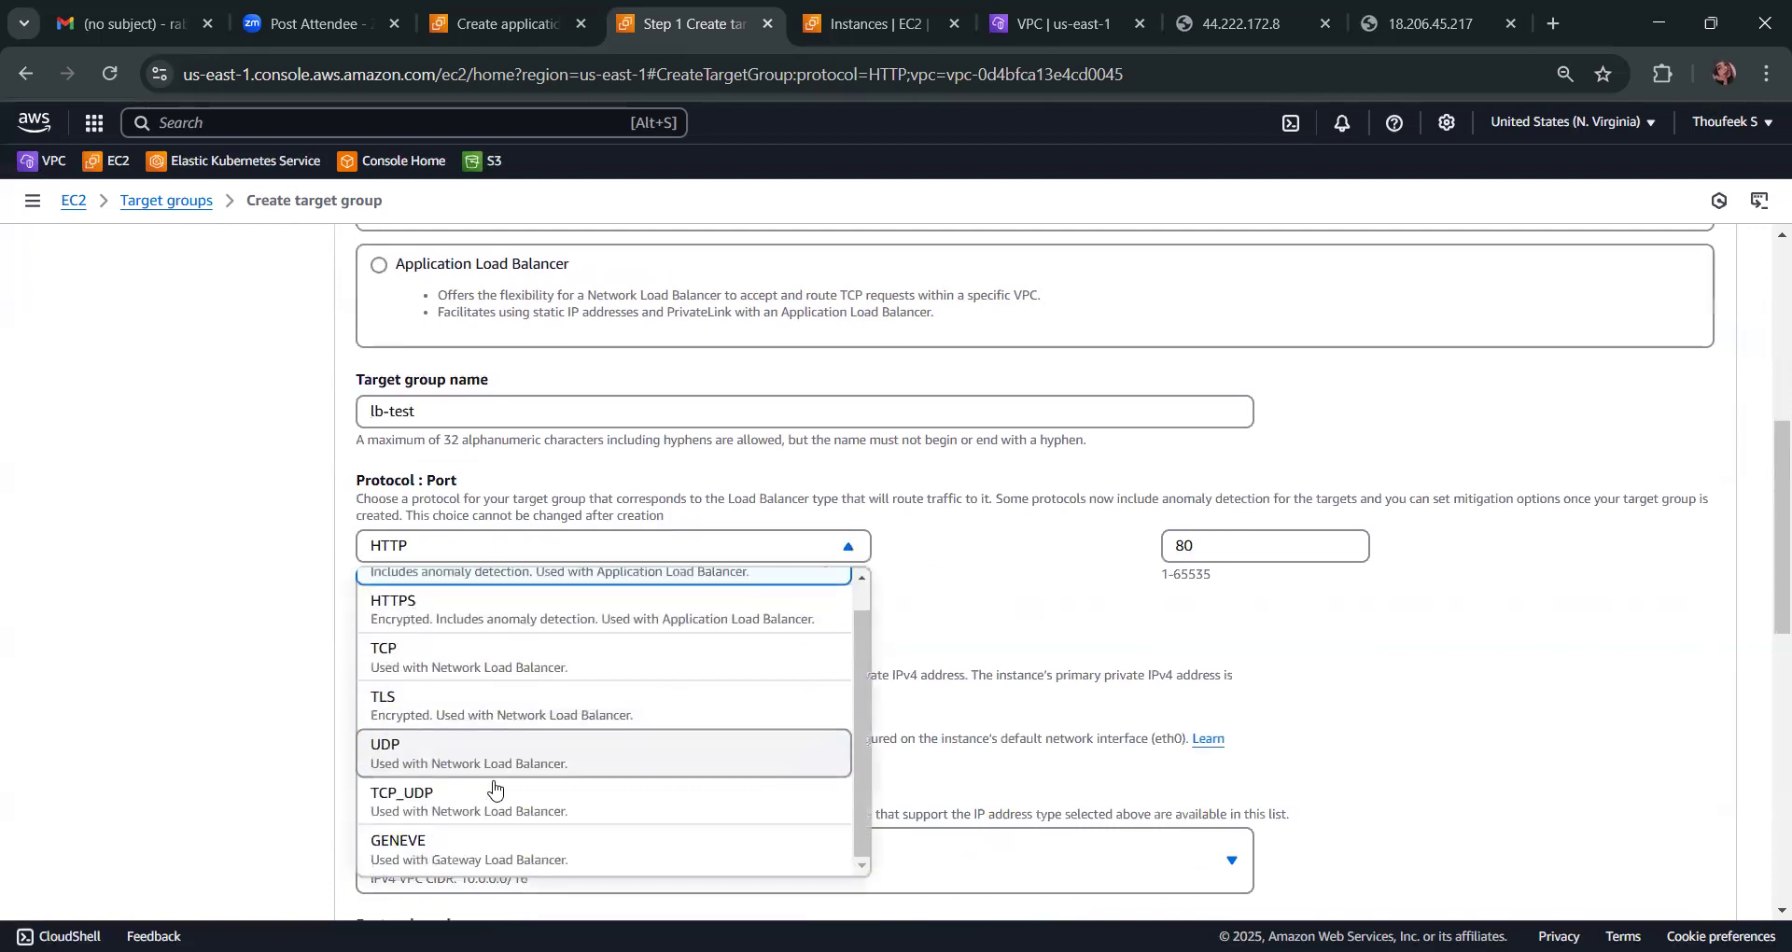
click(613, 557)
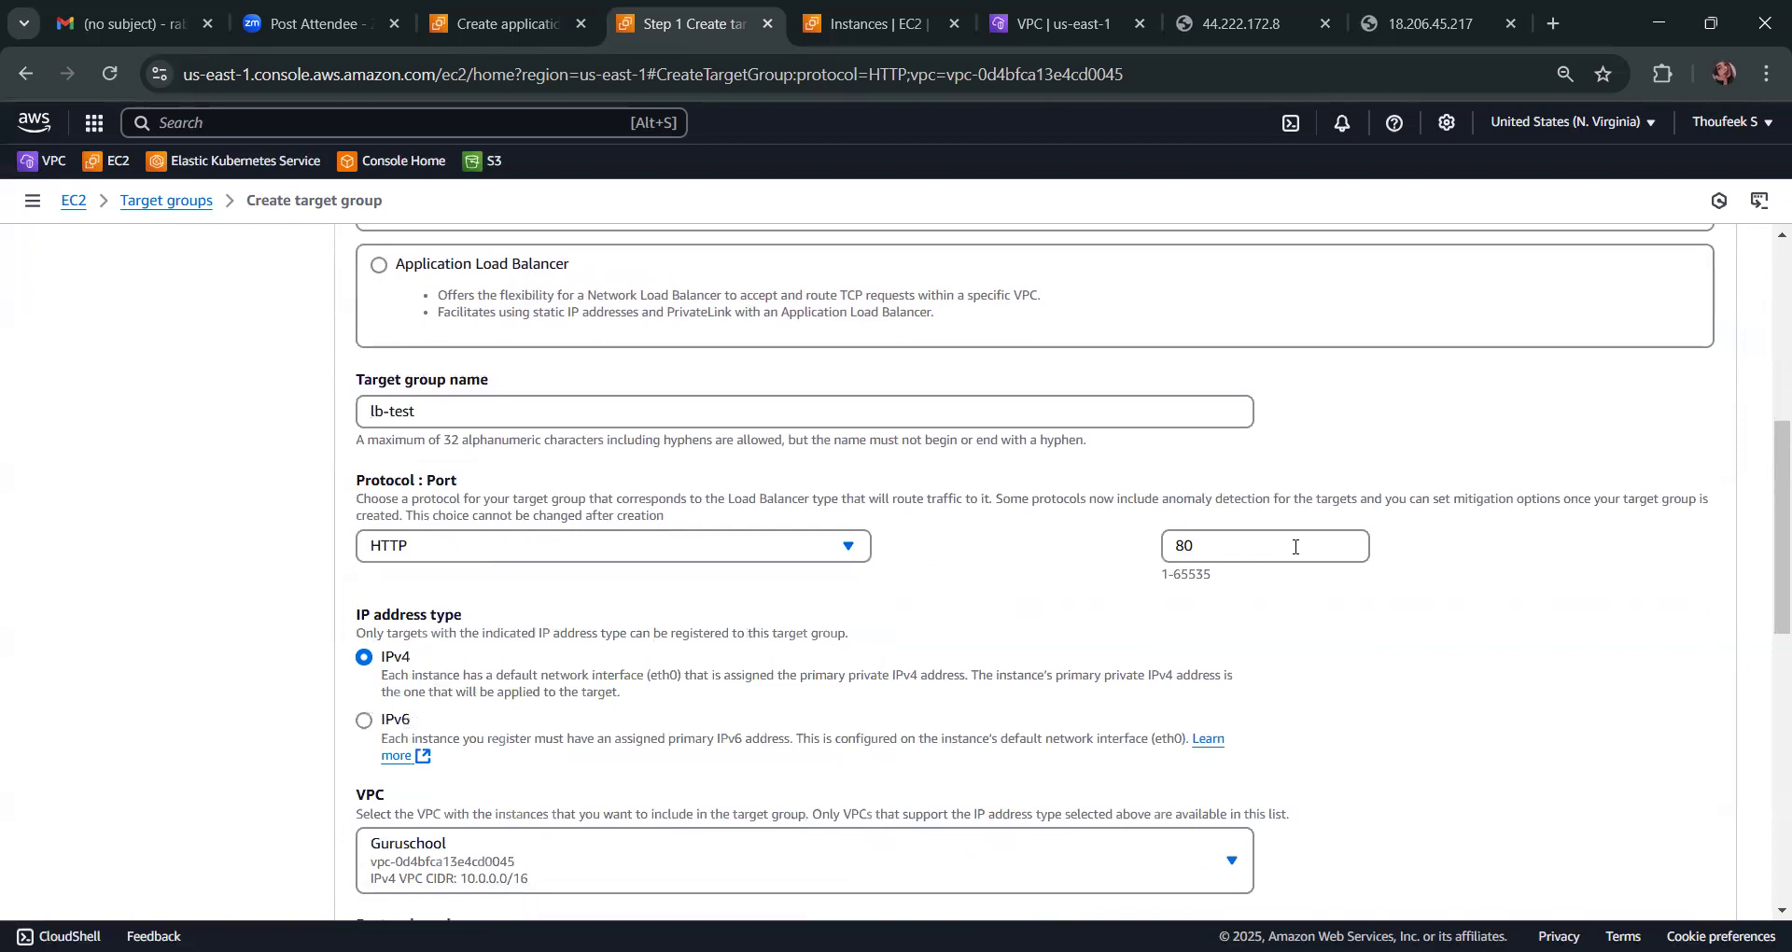
Examine the IP address type, VPC and protocol version settings of the target group.
scroll(991, 550, down, 4)
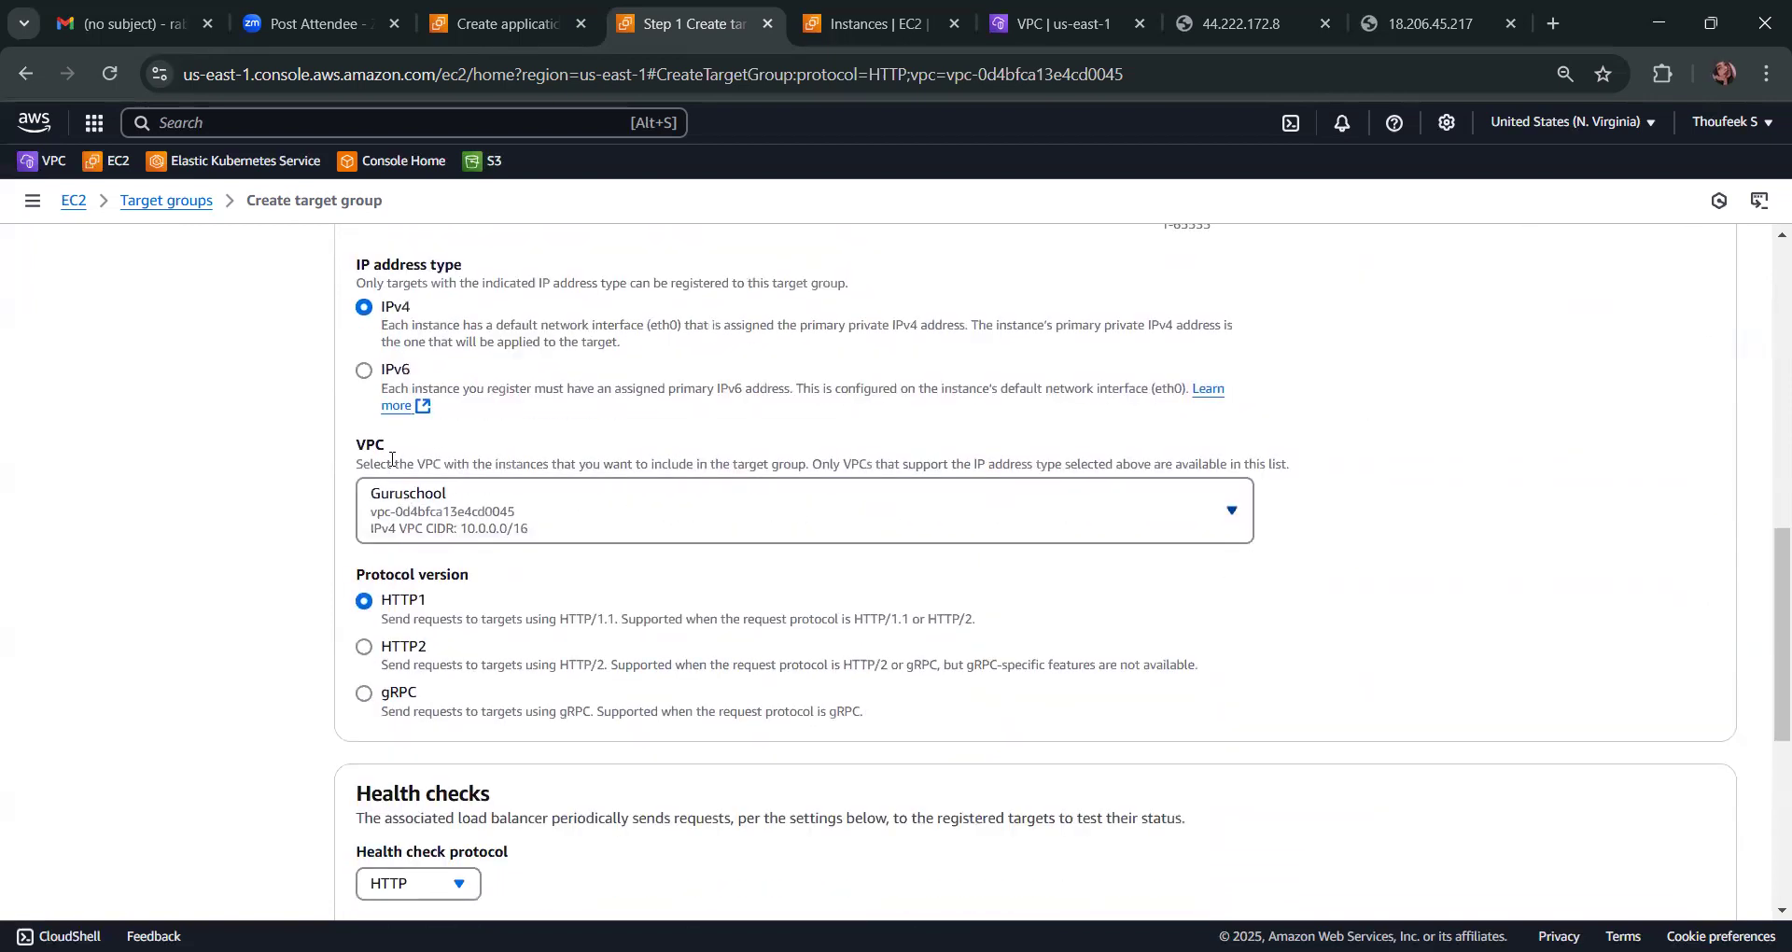
double_click(369, 448)
scroll(955, 519, down, 2)
scroll(955, 519, down, 1)
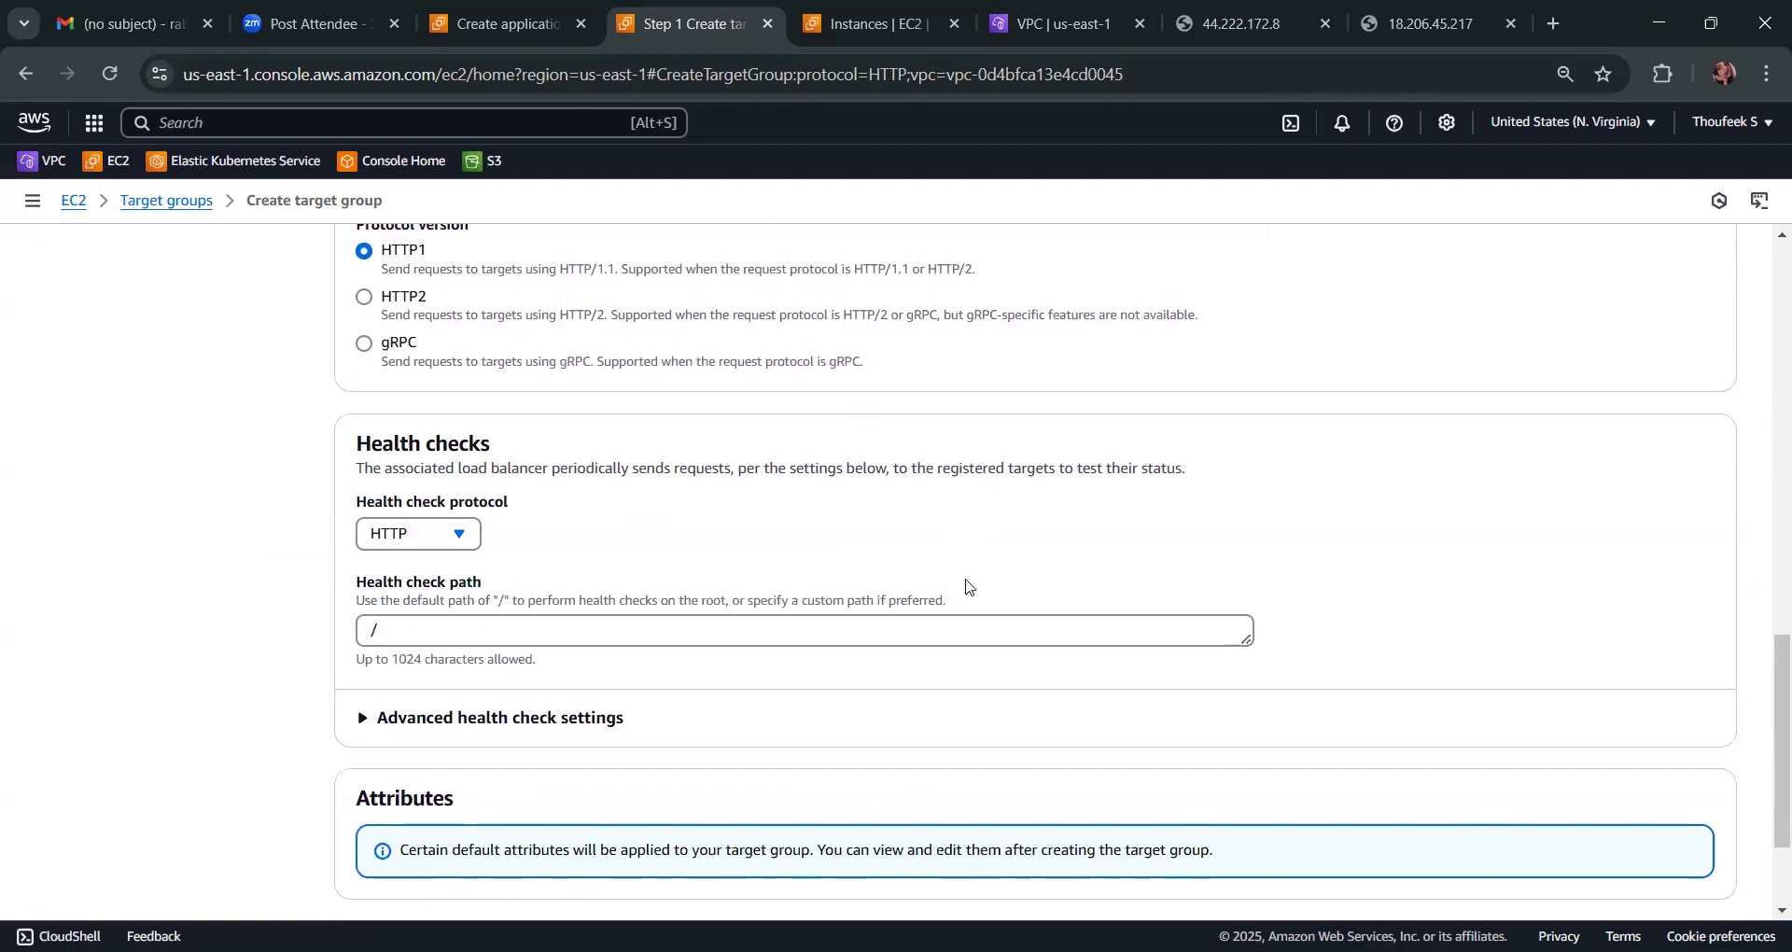
scroll(868, 537, up, 2)
drag(516, 460, 327, 460)
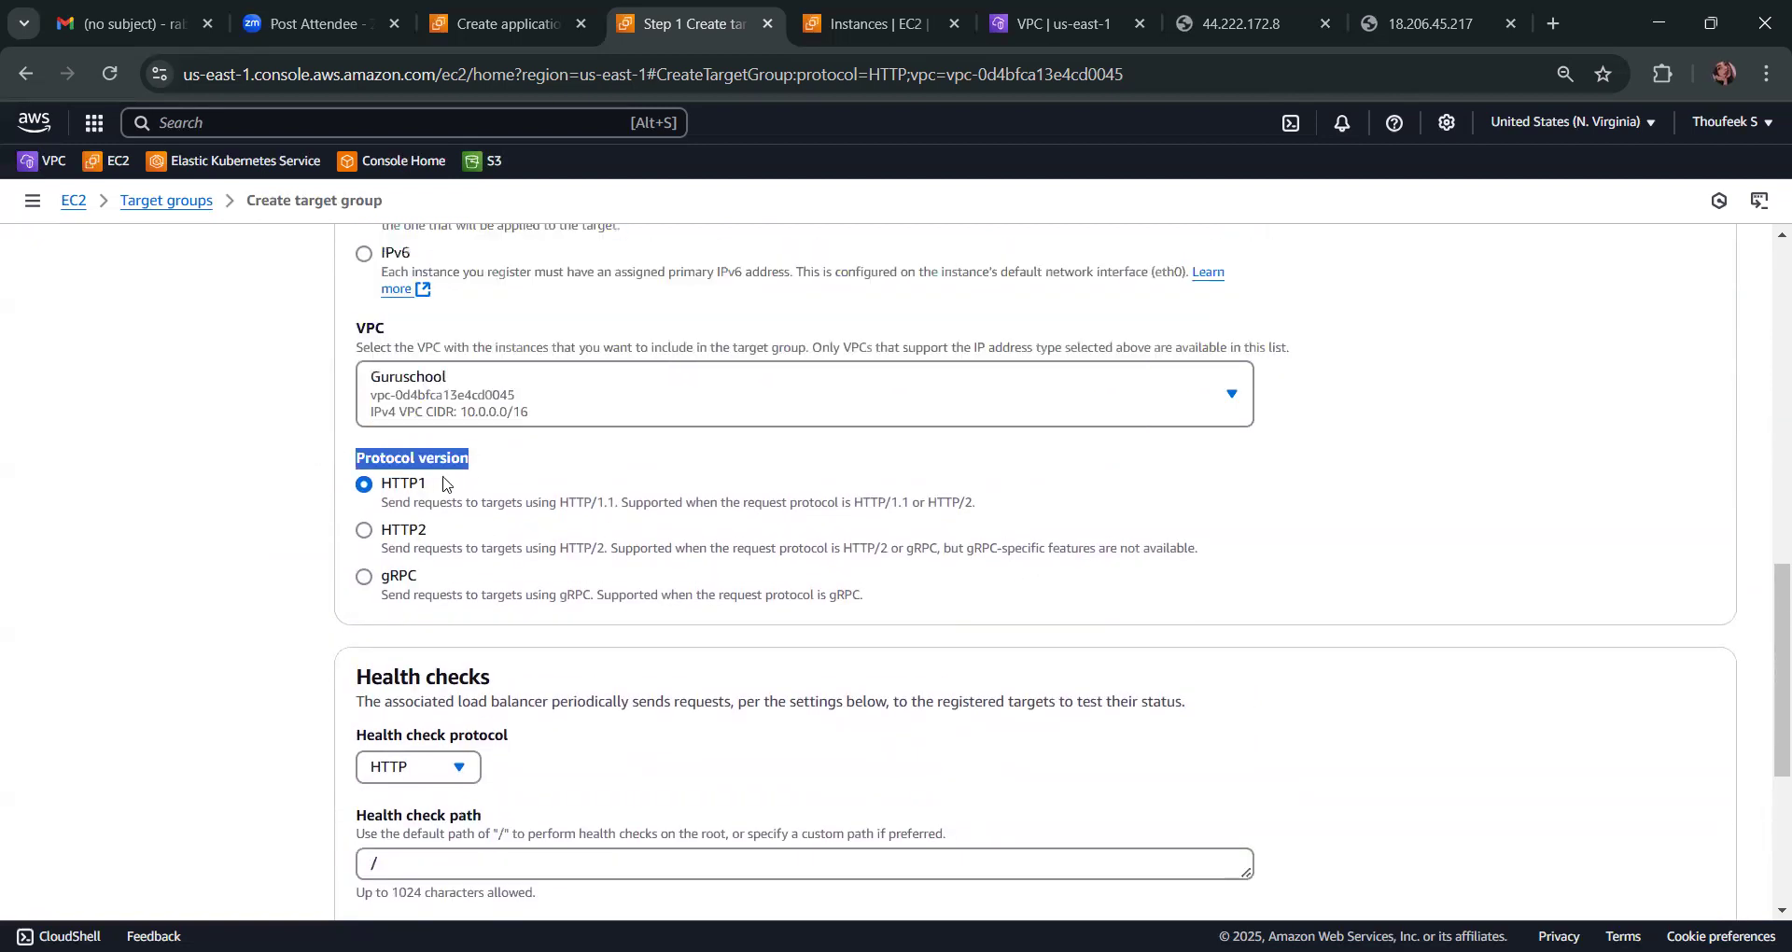
click(472, 636)
Review the health check settings, keep protocol HTTP with path /, and proceed to registering targets.
drag(508, 690, 346, 694)
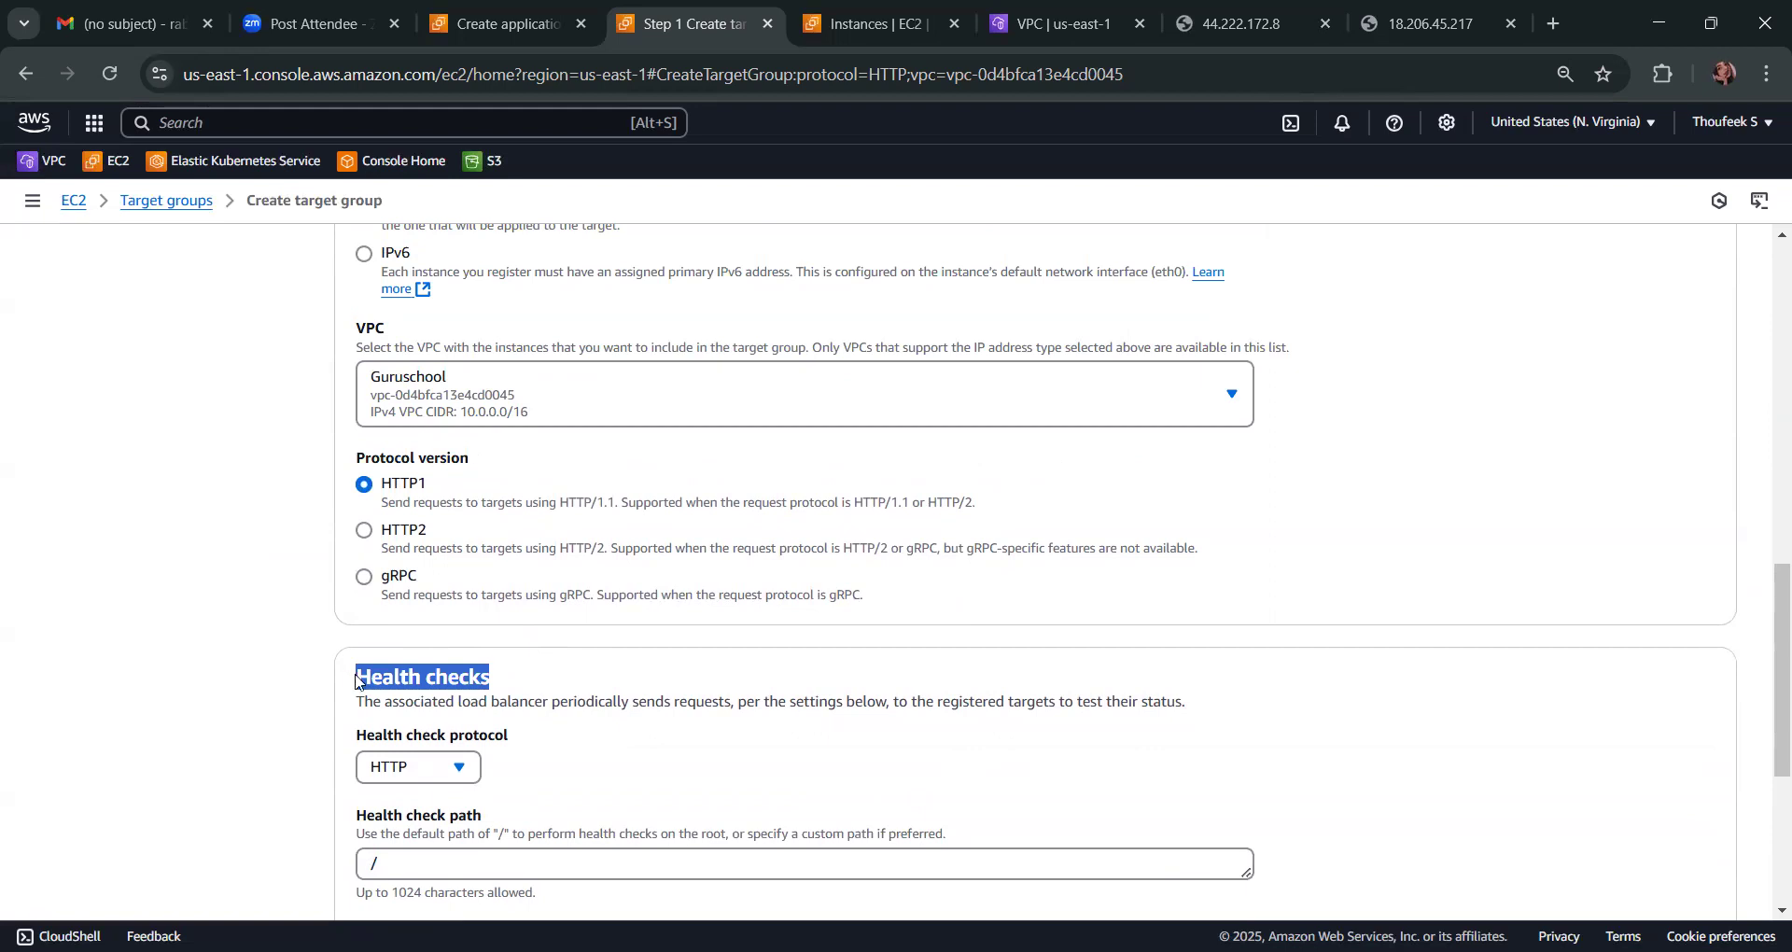
scroll(412, 747, down, 3)
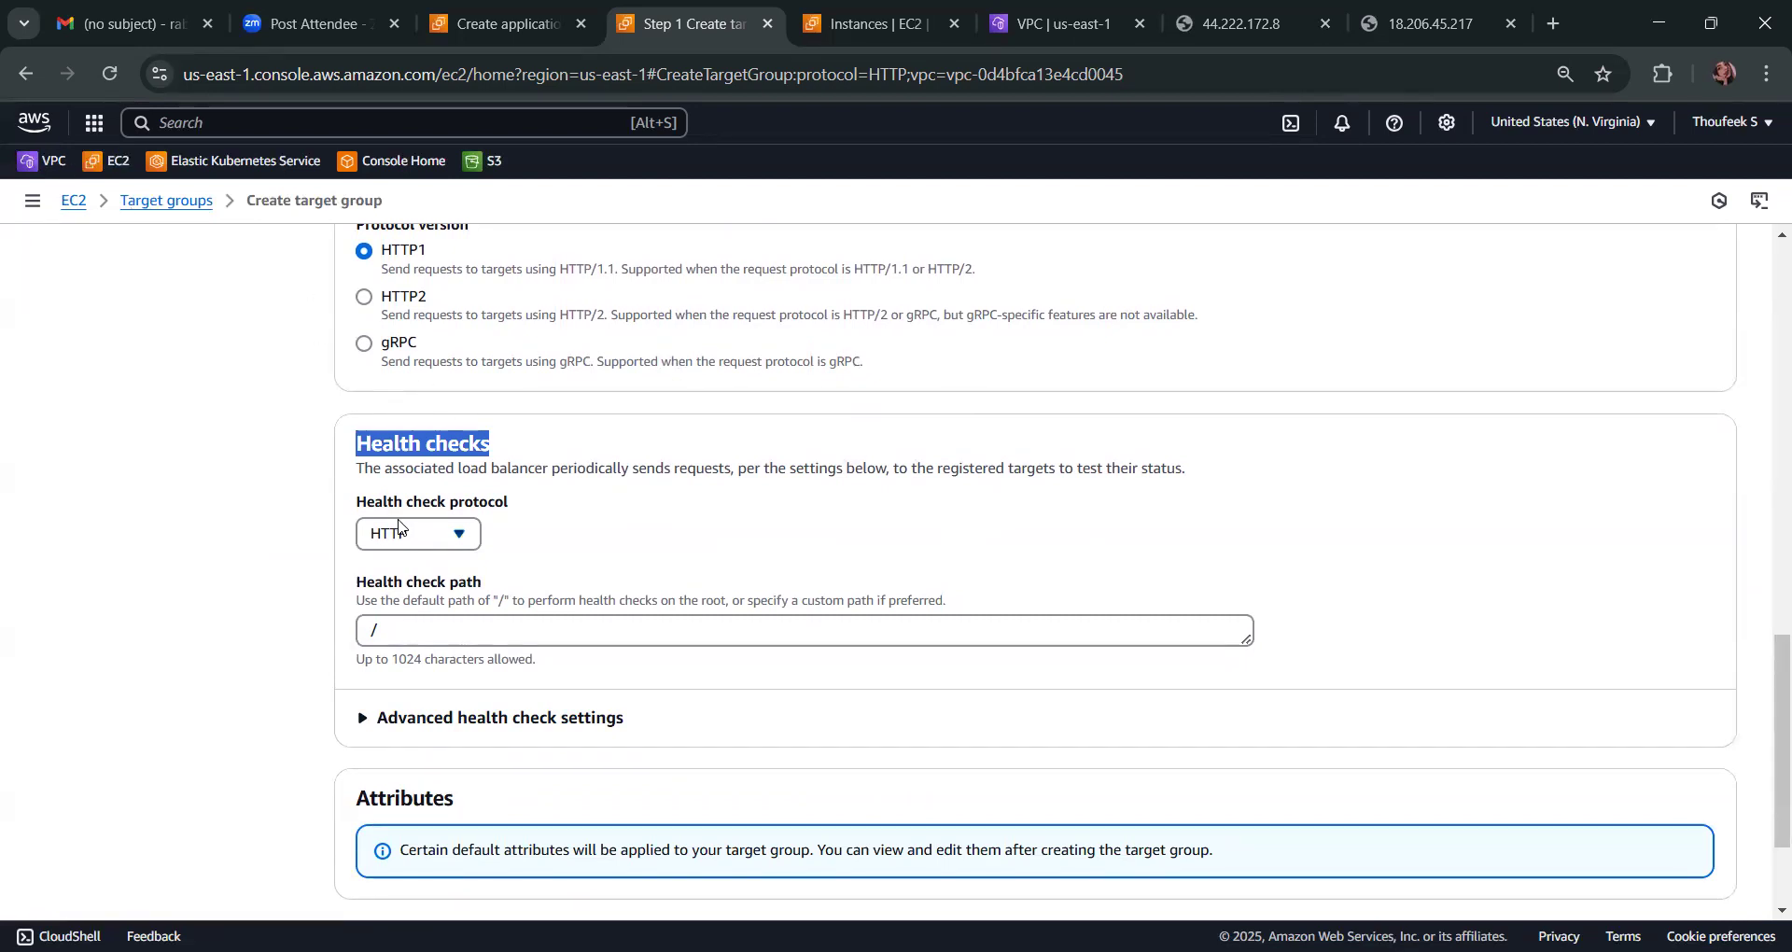
scroll(398, 526, down, 2)
drag(391, 442, 322, 455)
click(953, 492)
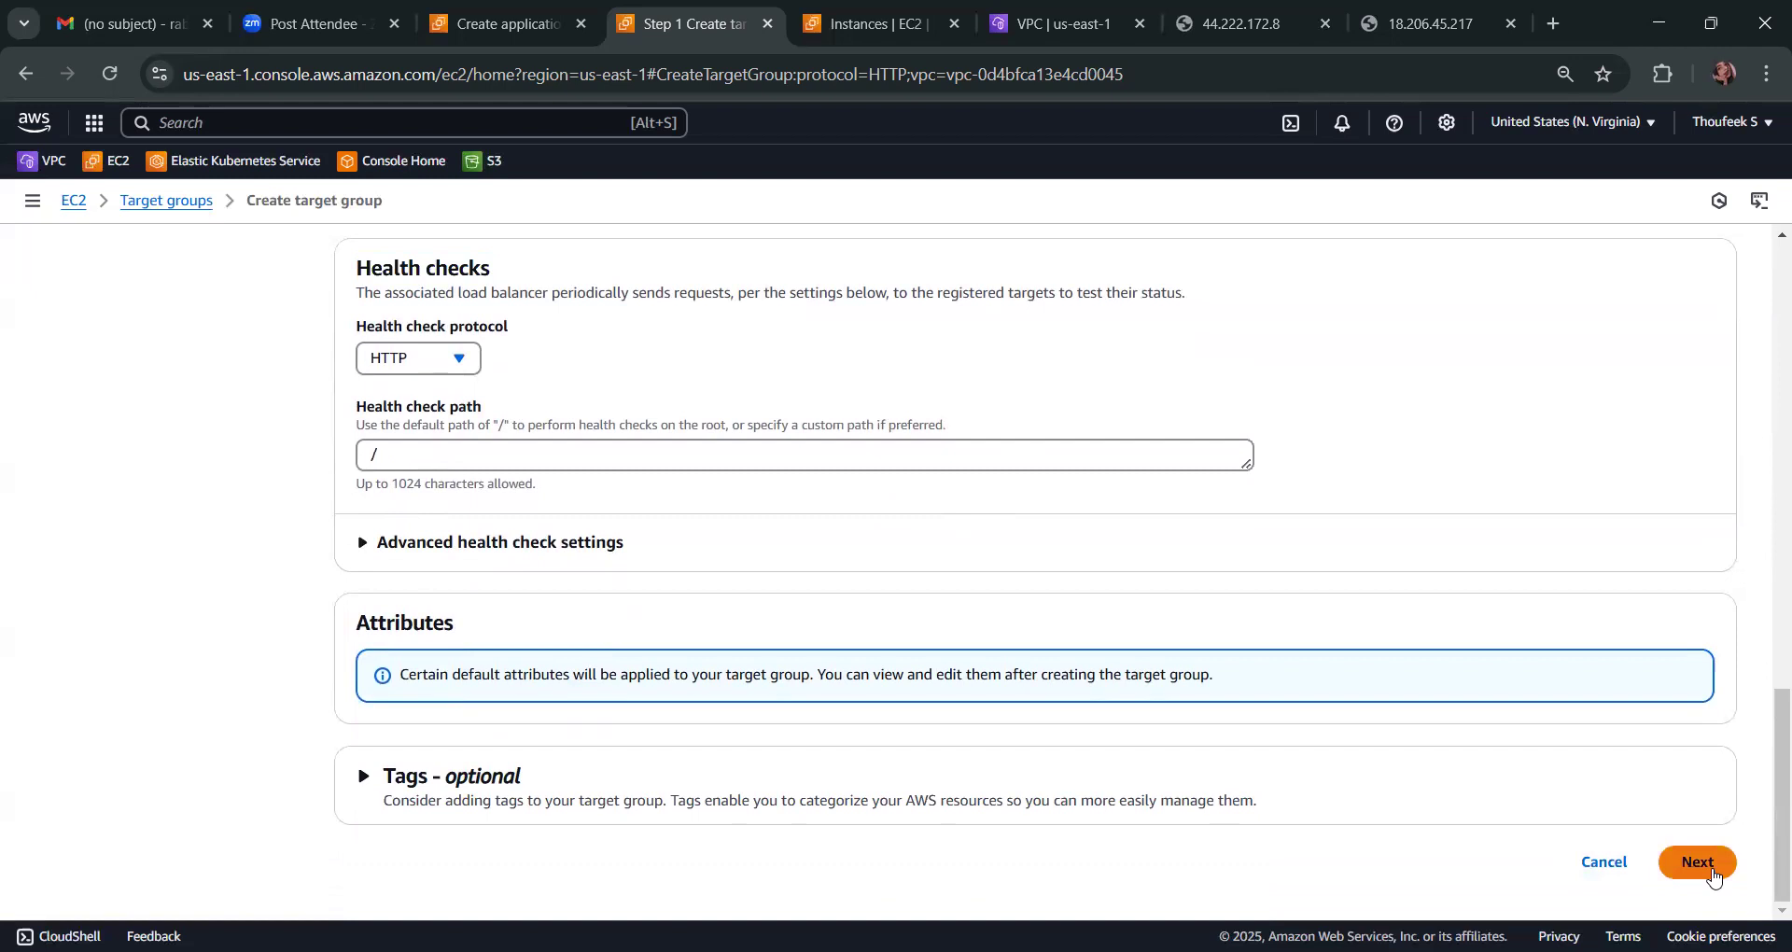
click(1697, 863)
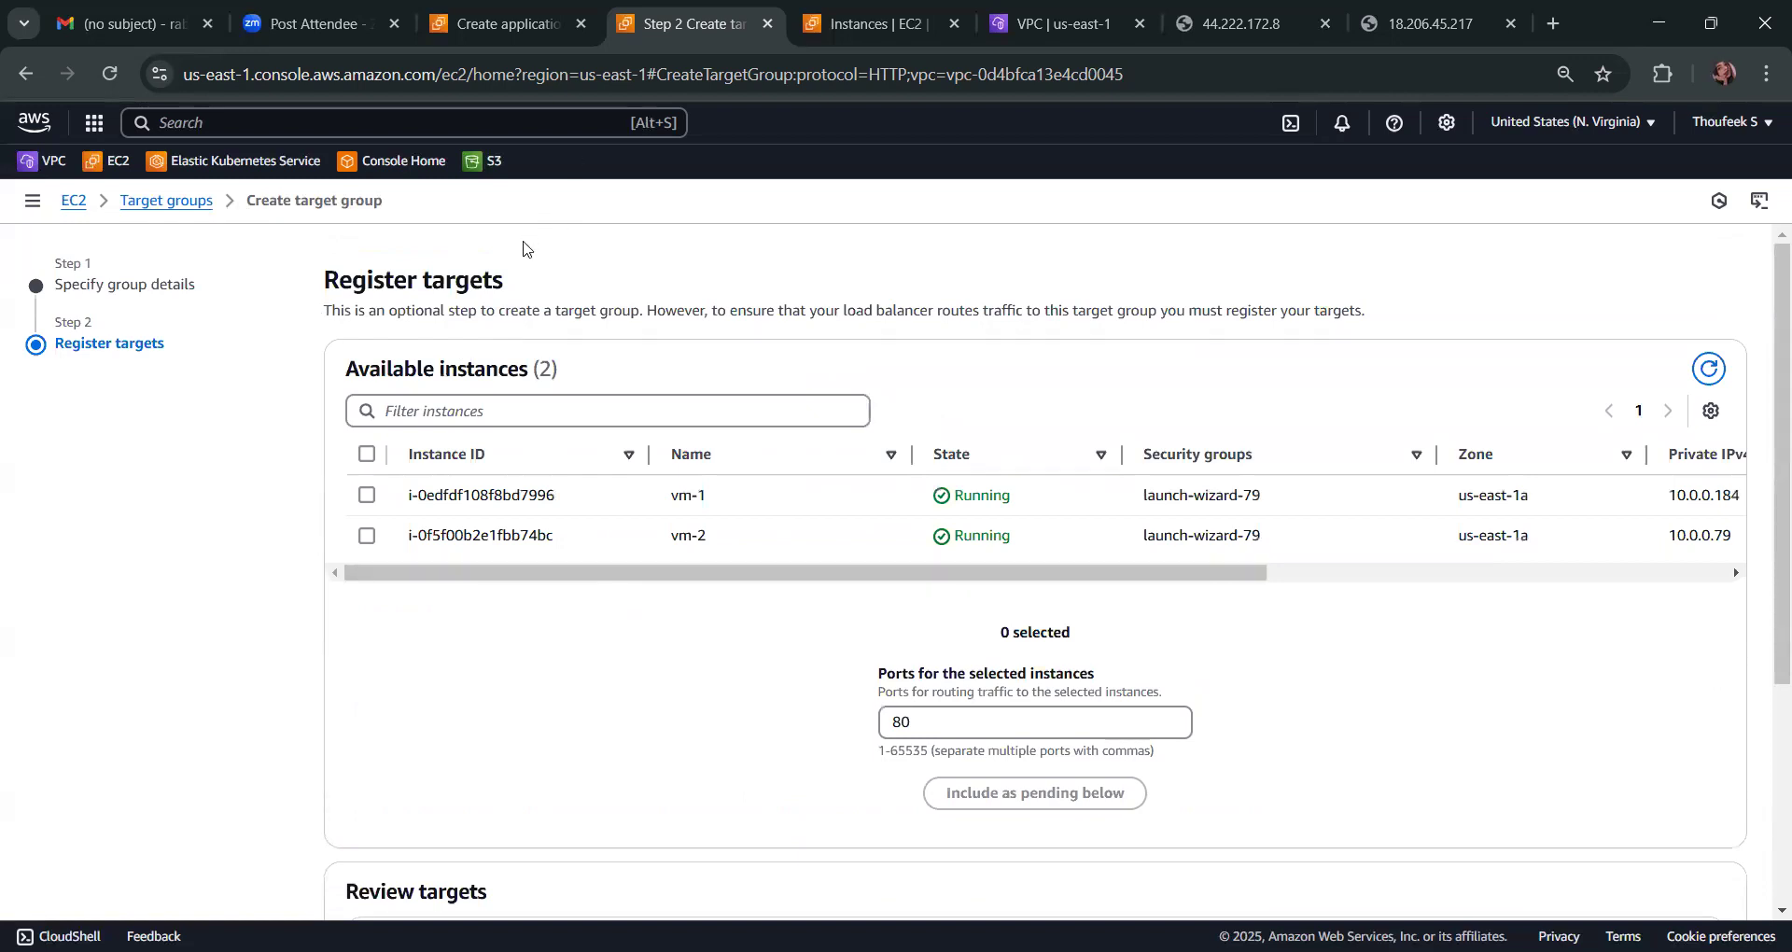
Include vm-1 and vm-2 as pending targets on port 80 and create the target group.
drag(526, 295, 322, 285)
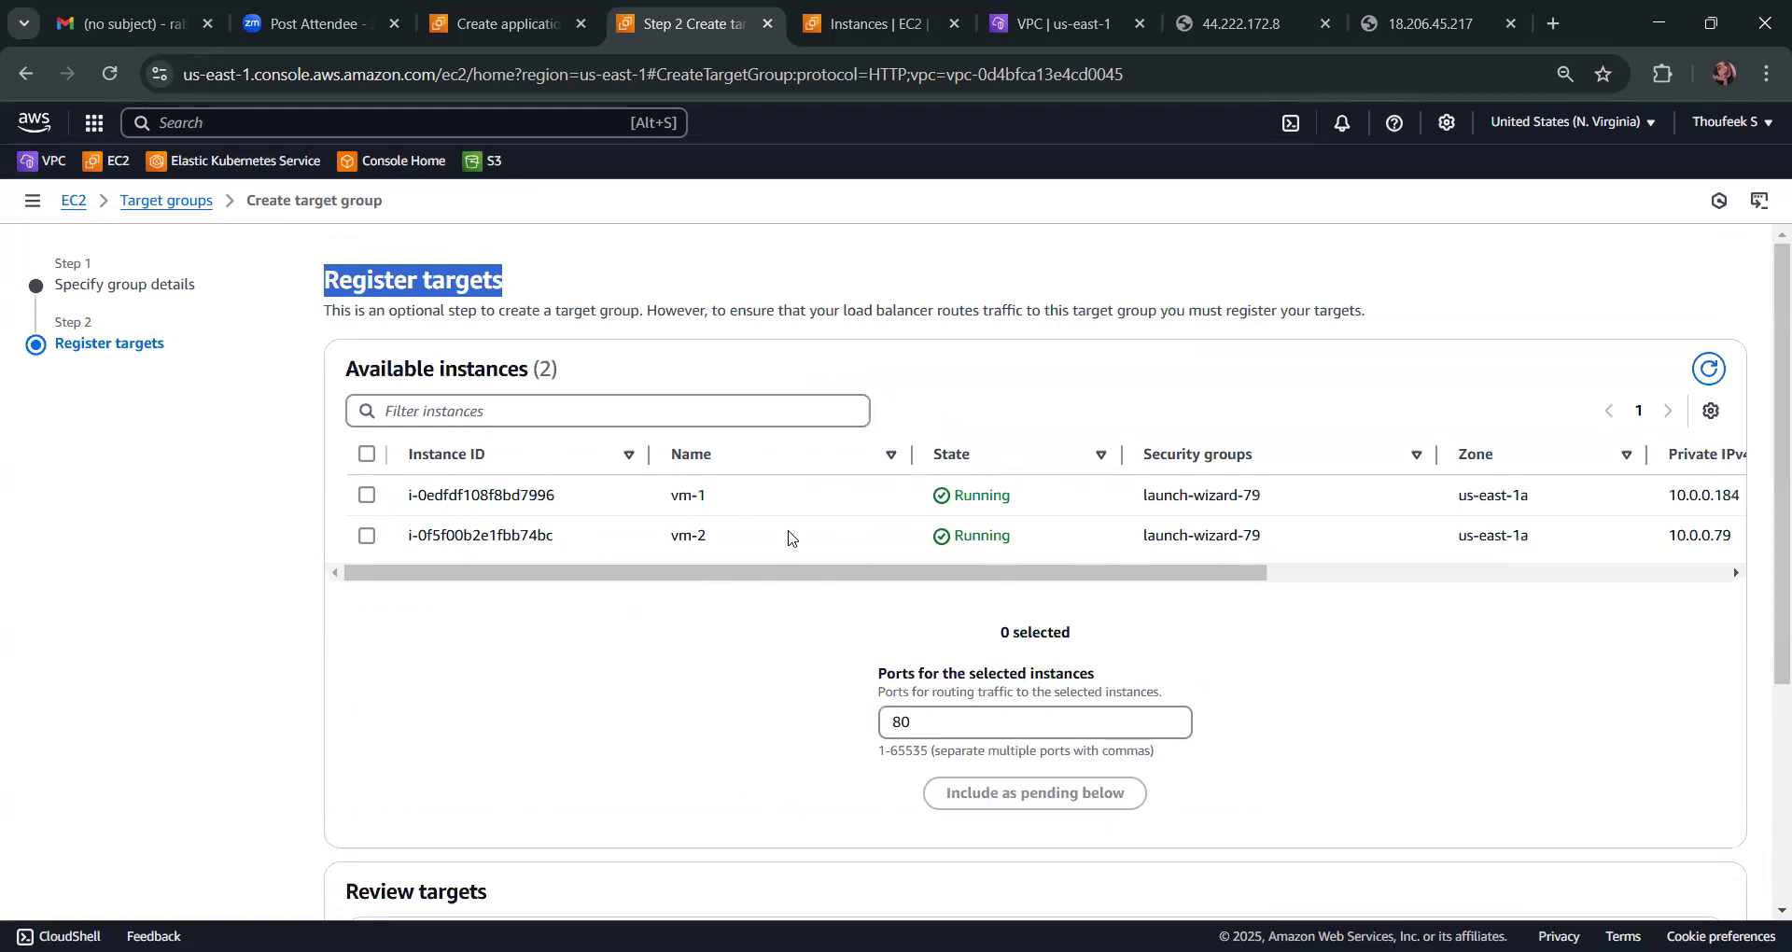
click(367, 455)
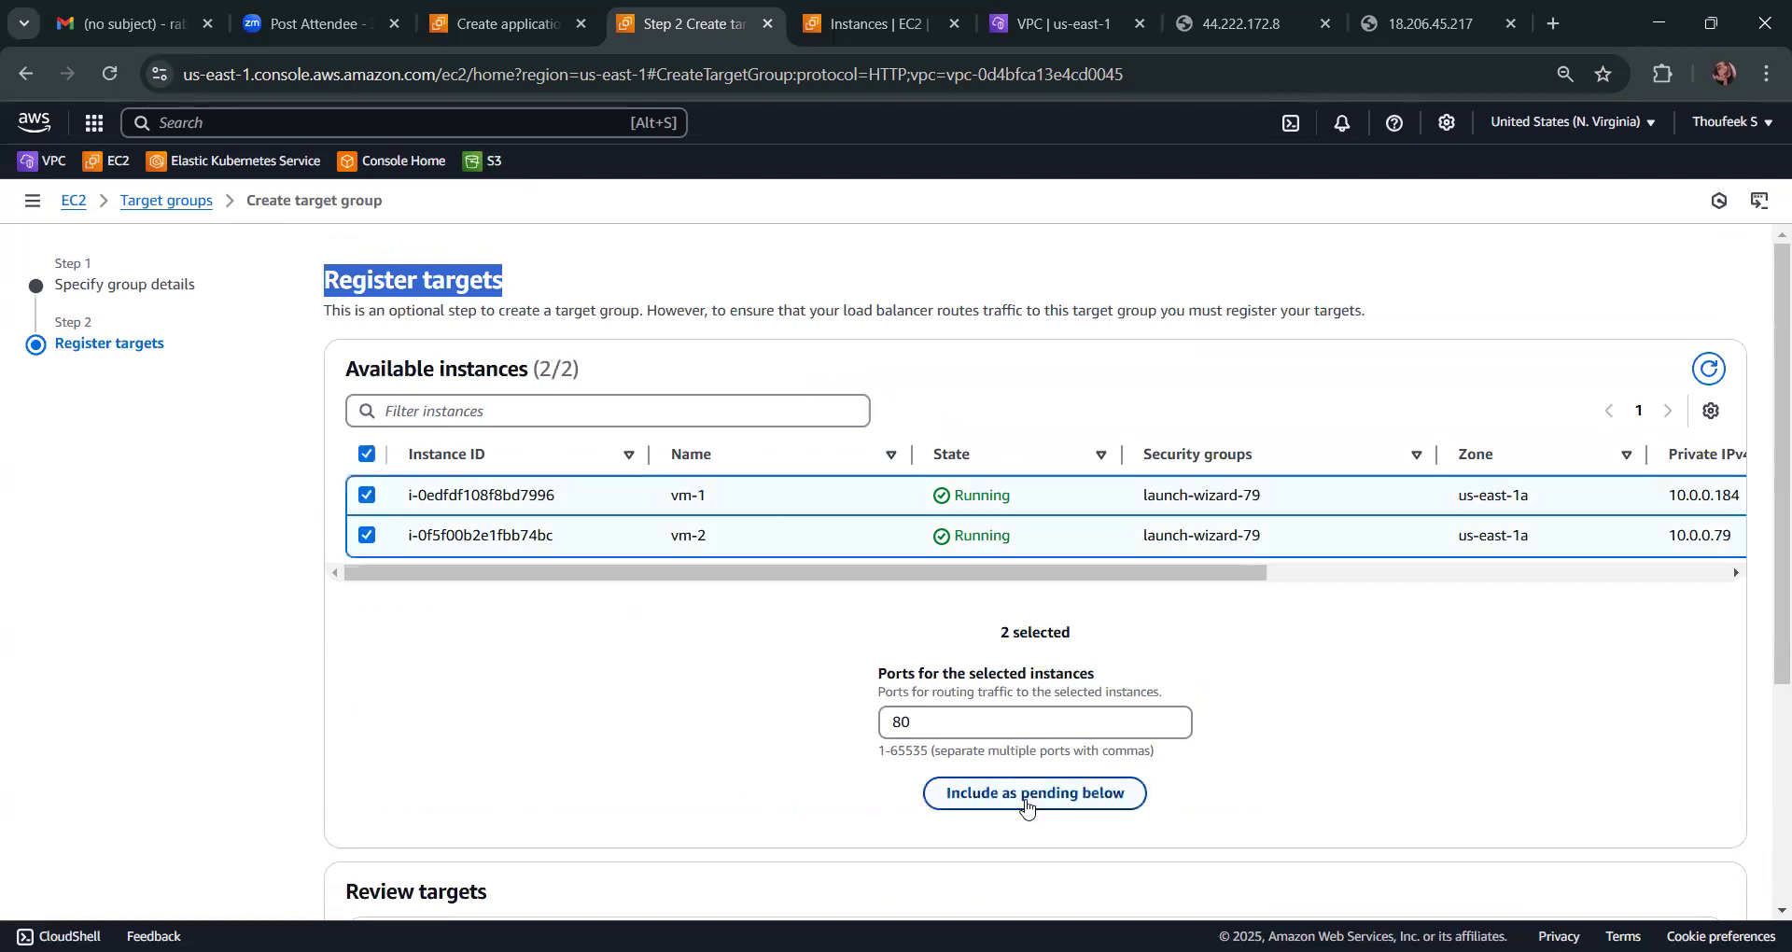
click(1027, 792)
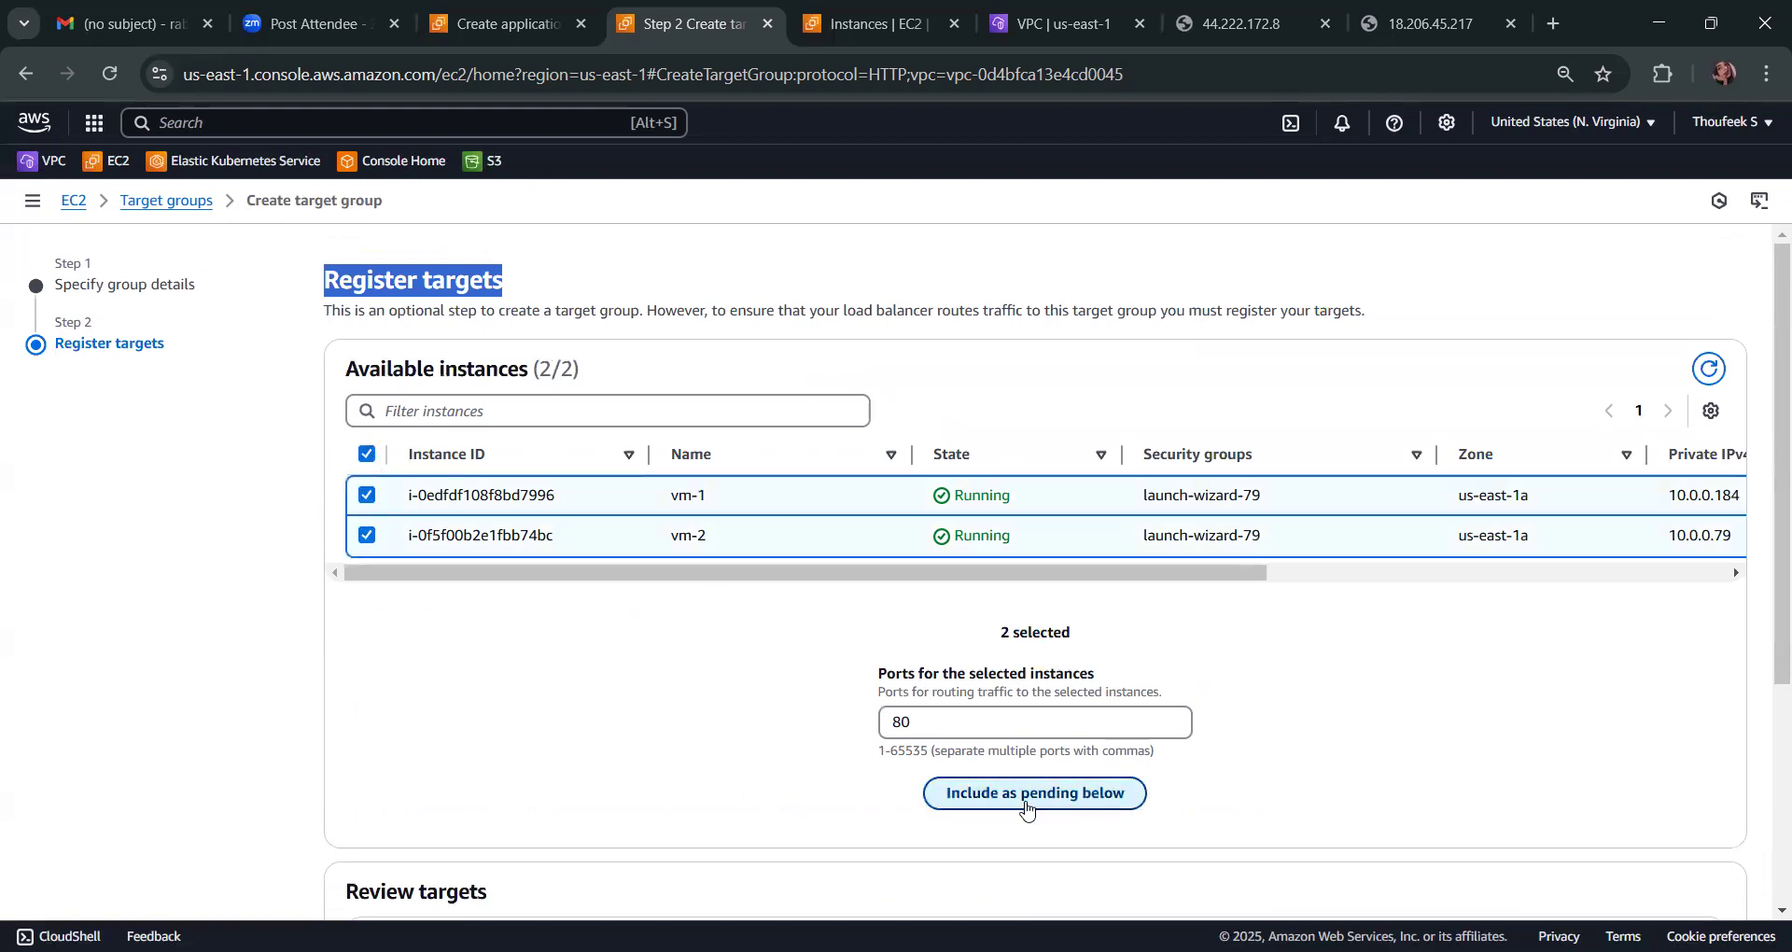
scroll(1026, 746, down, 4)
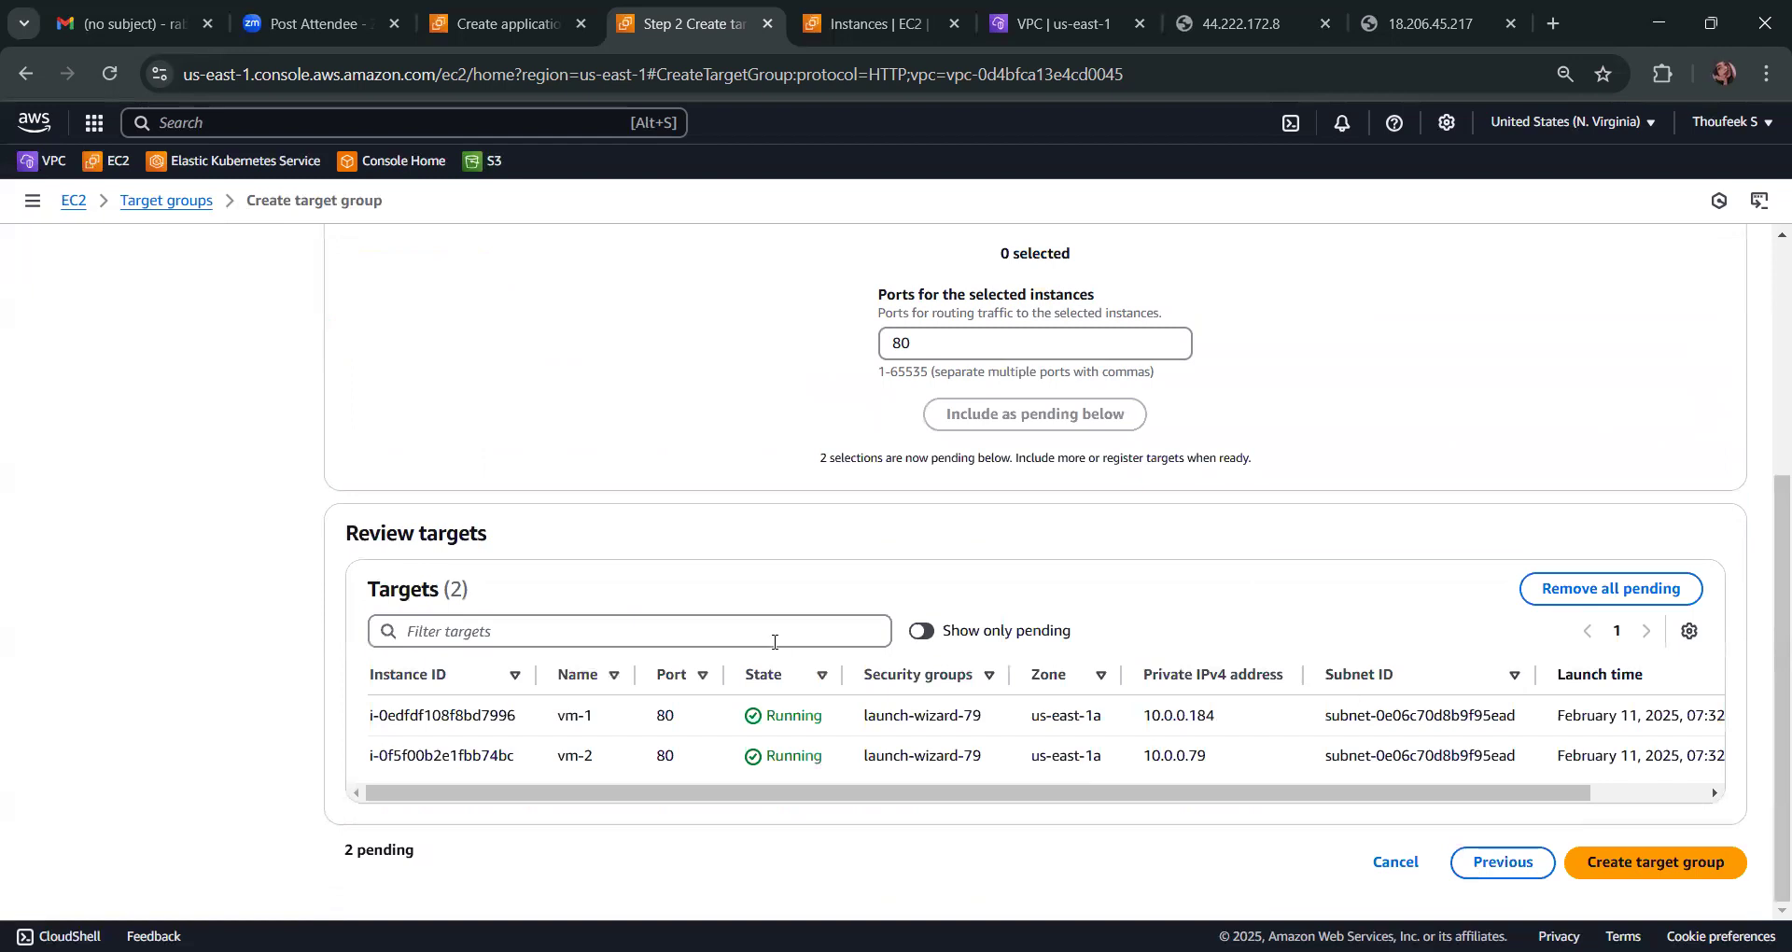
drag(513, 547, 297, 548)
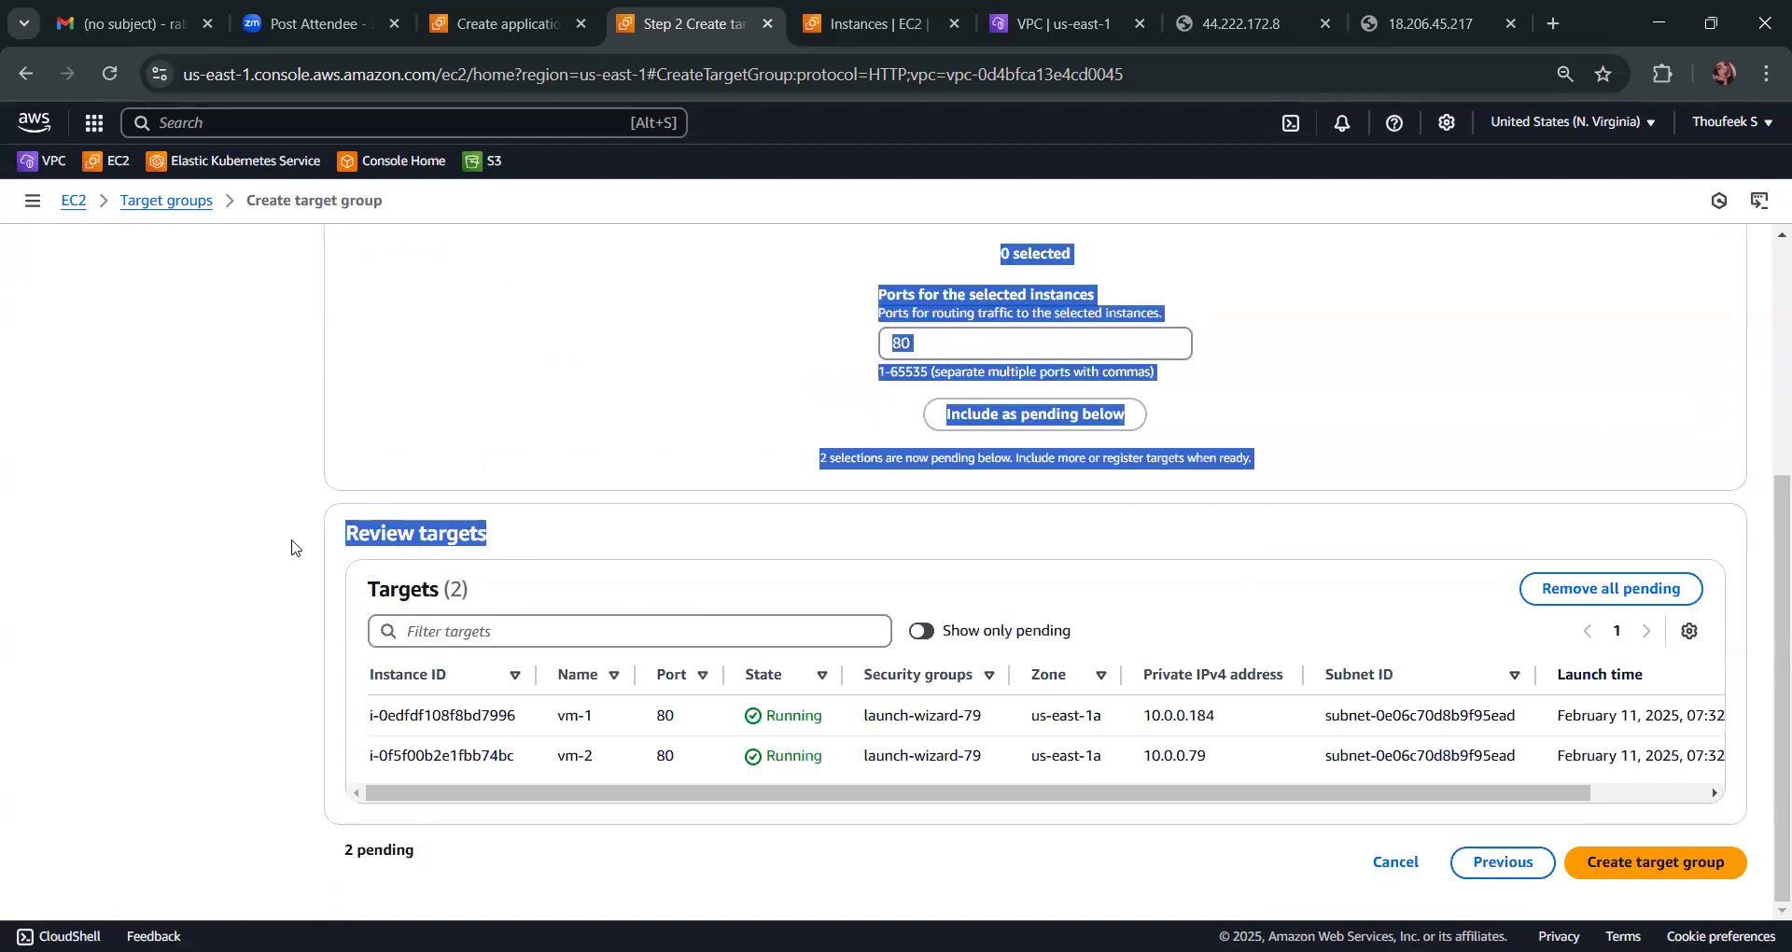
click(572, 561)
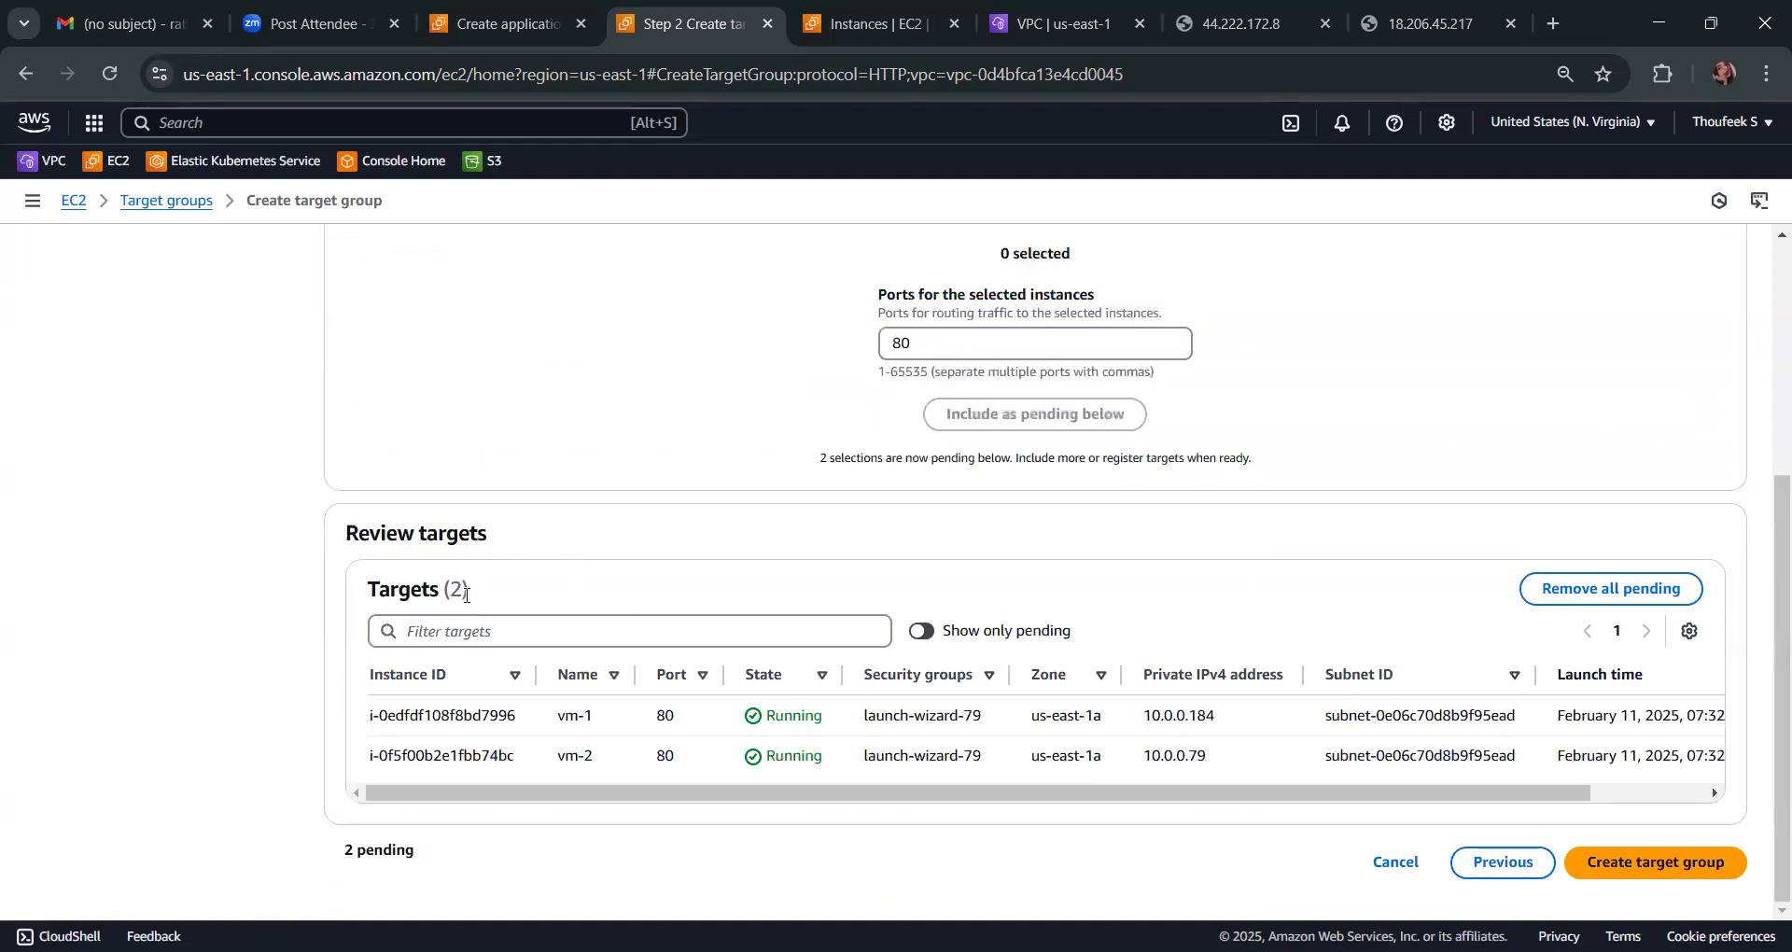
click(1652, 876)
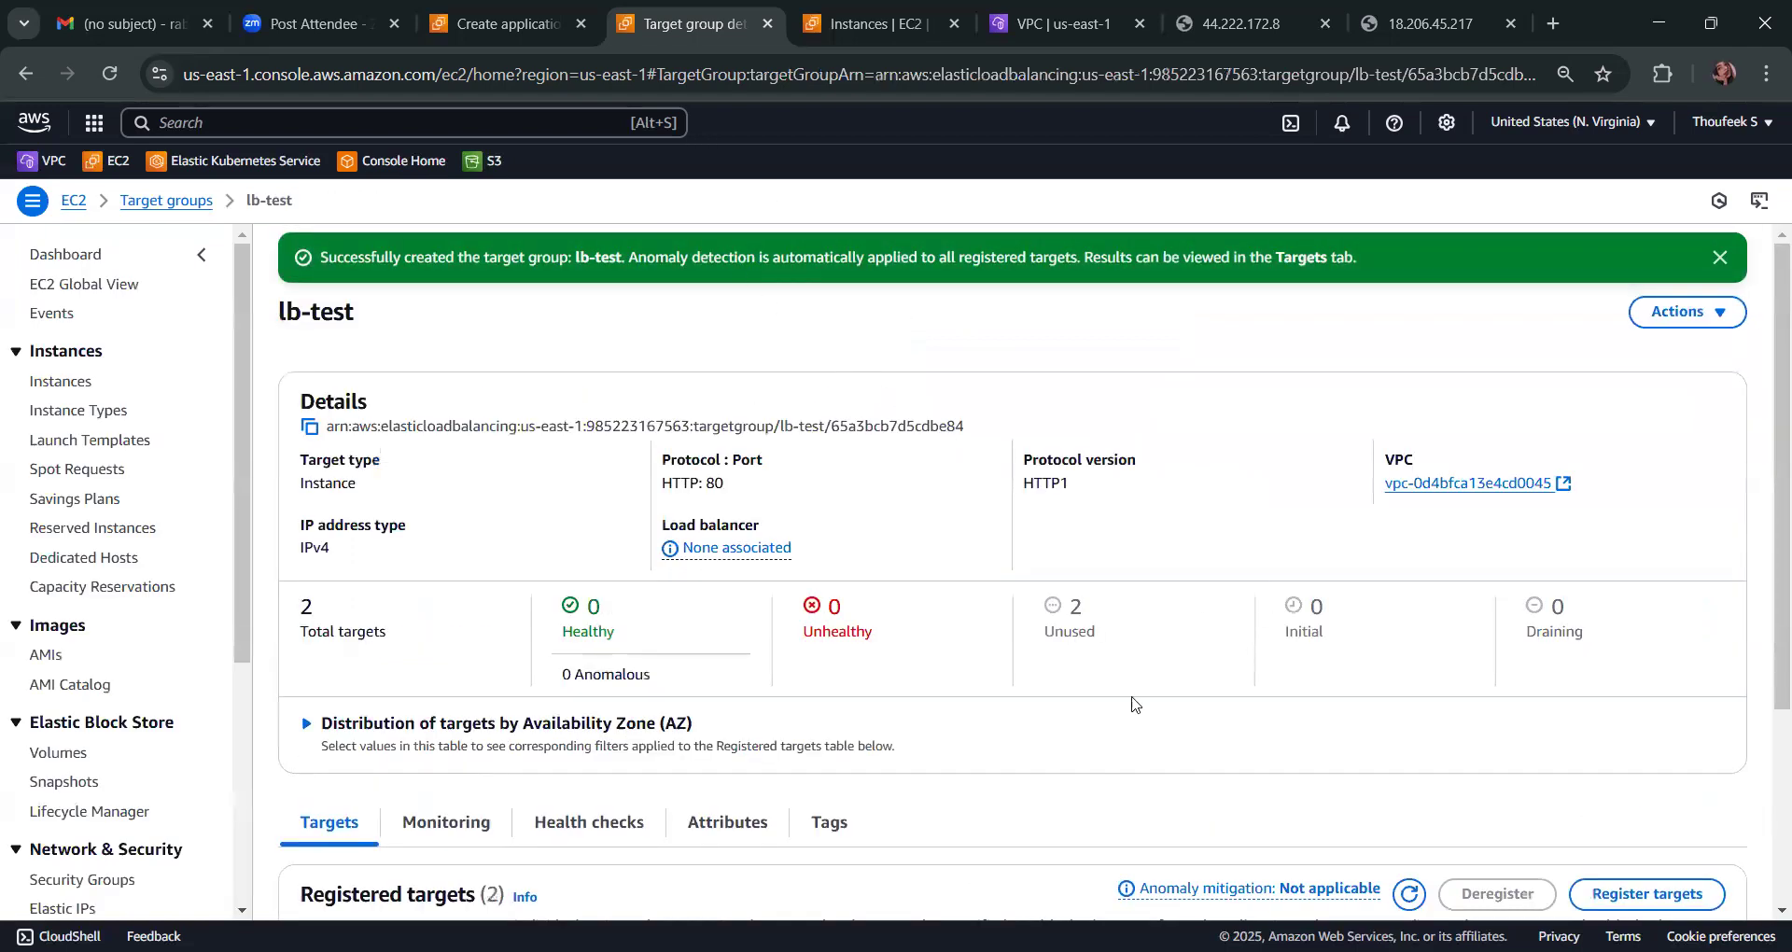
Inspect the health status details of the registered targets in lb-test, widening that column for reading.
scroll(1166, 709, down, 3)
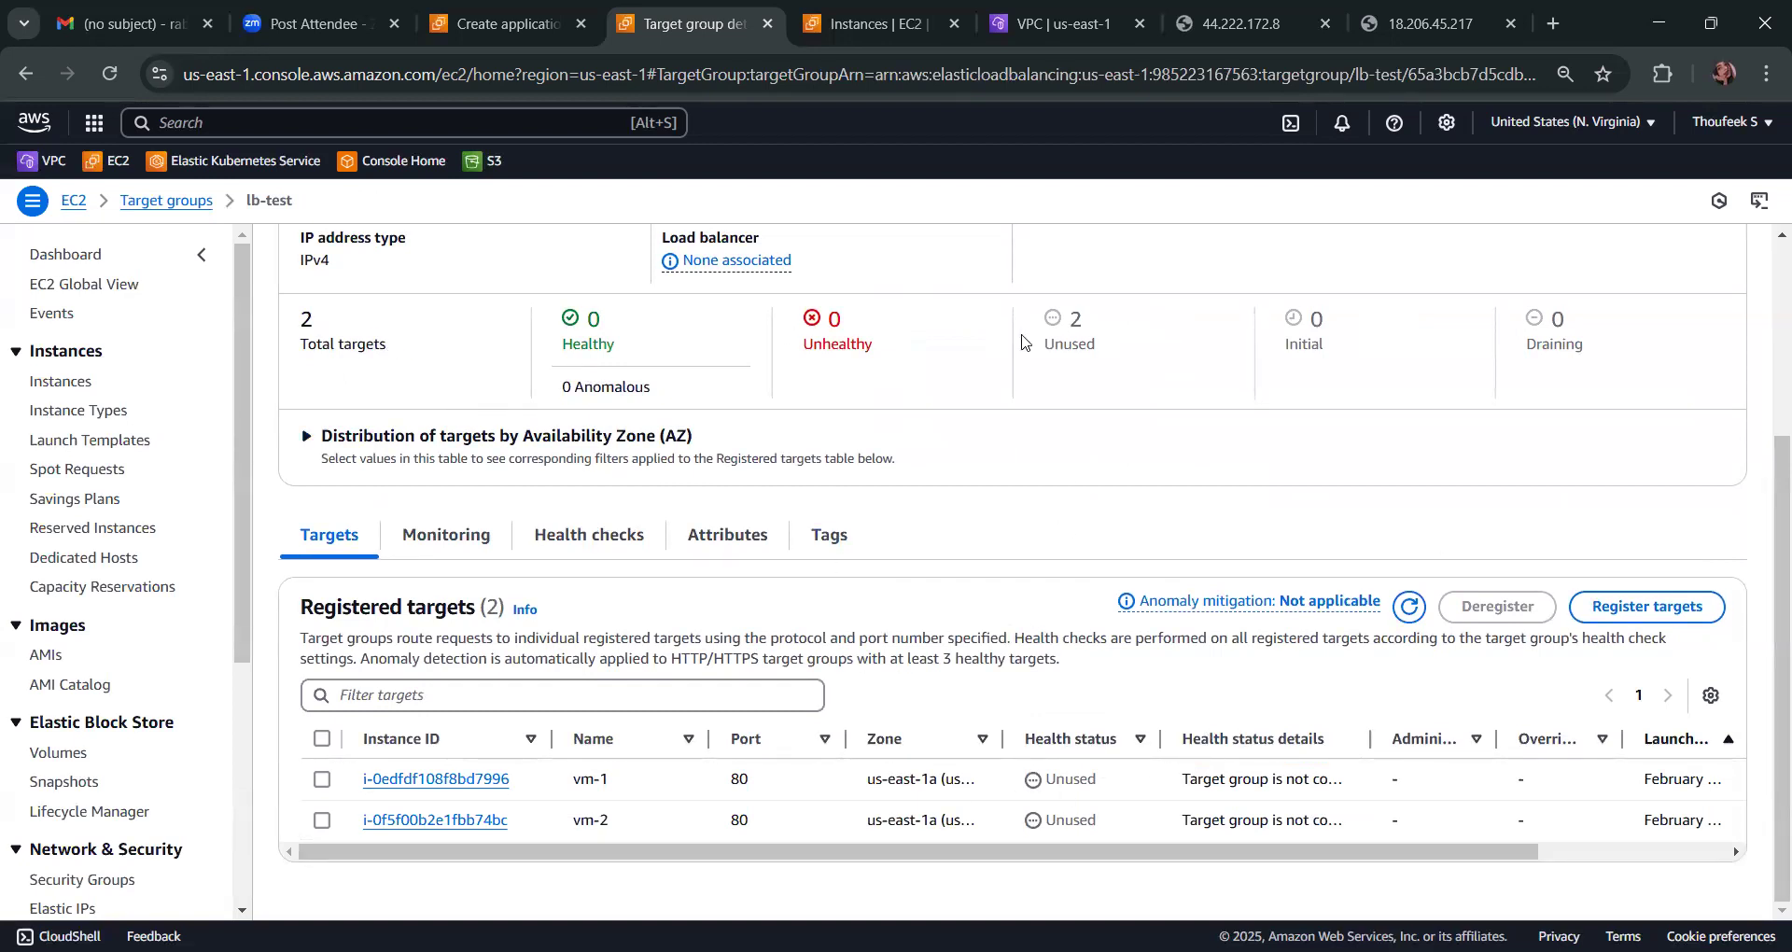
drag(1370, 738, 1535, 740)
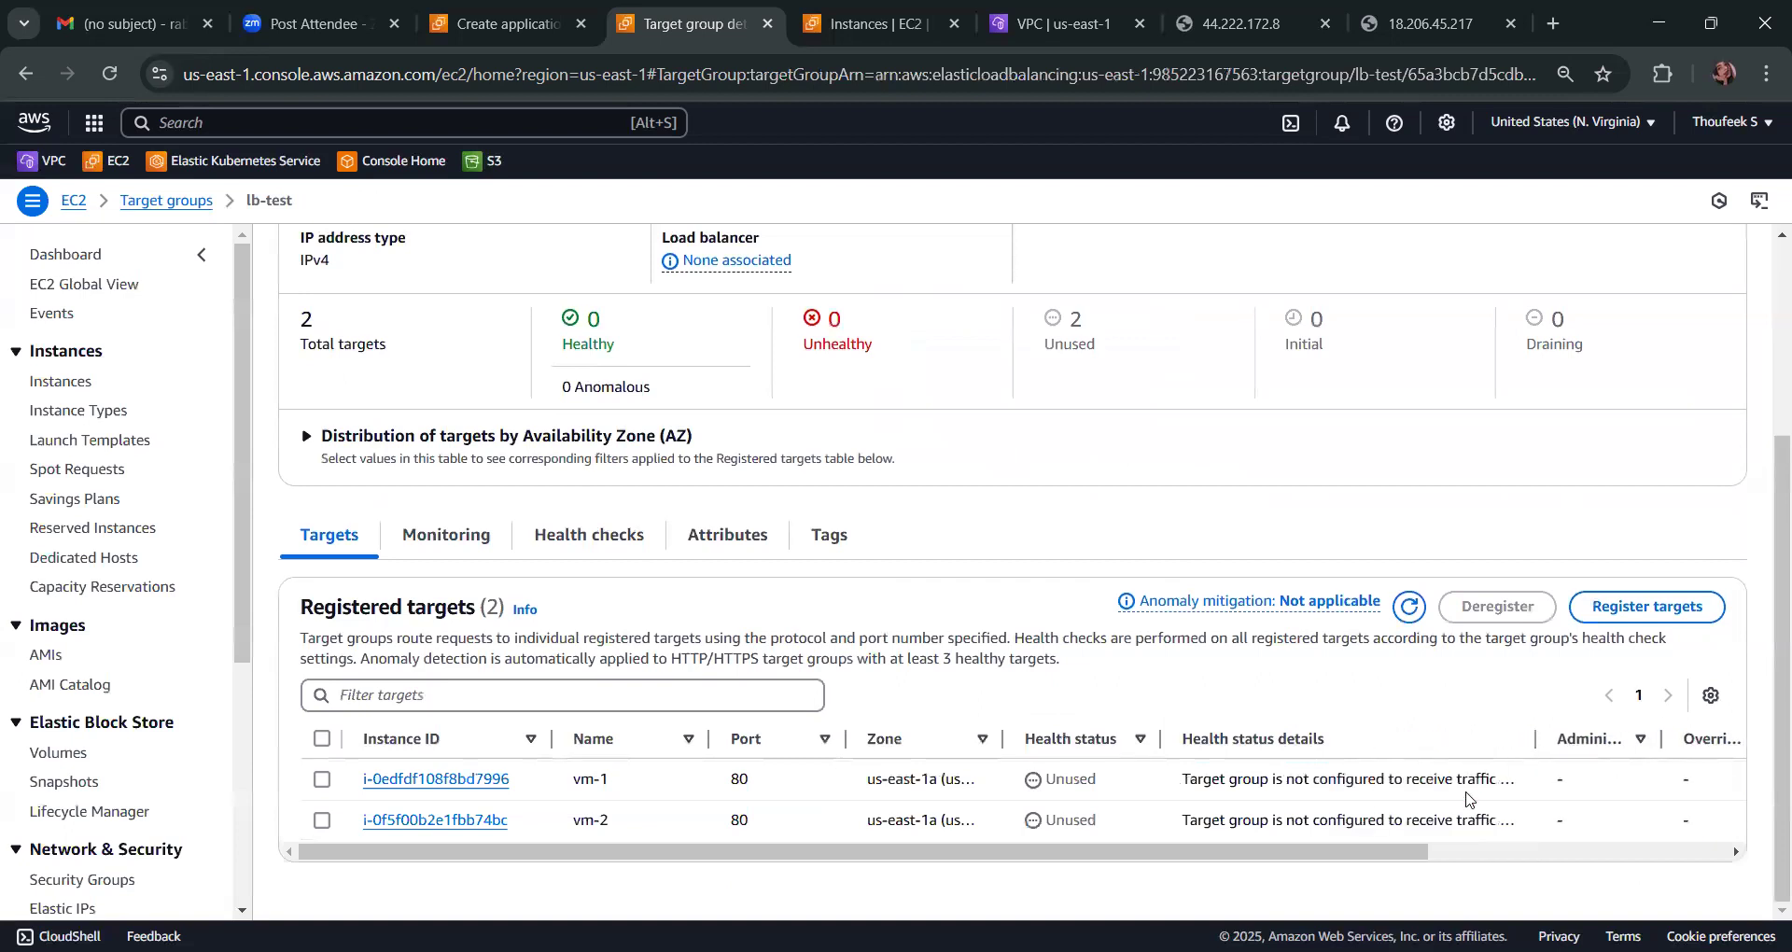
drag(1412, 865, 1461, 862)
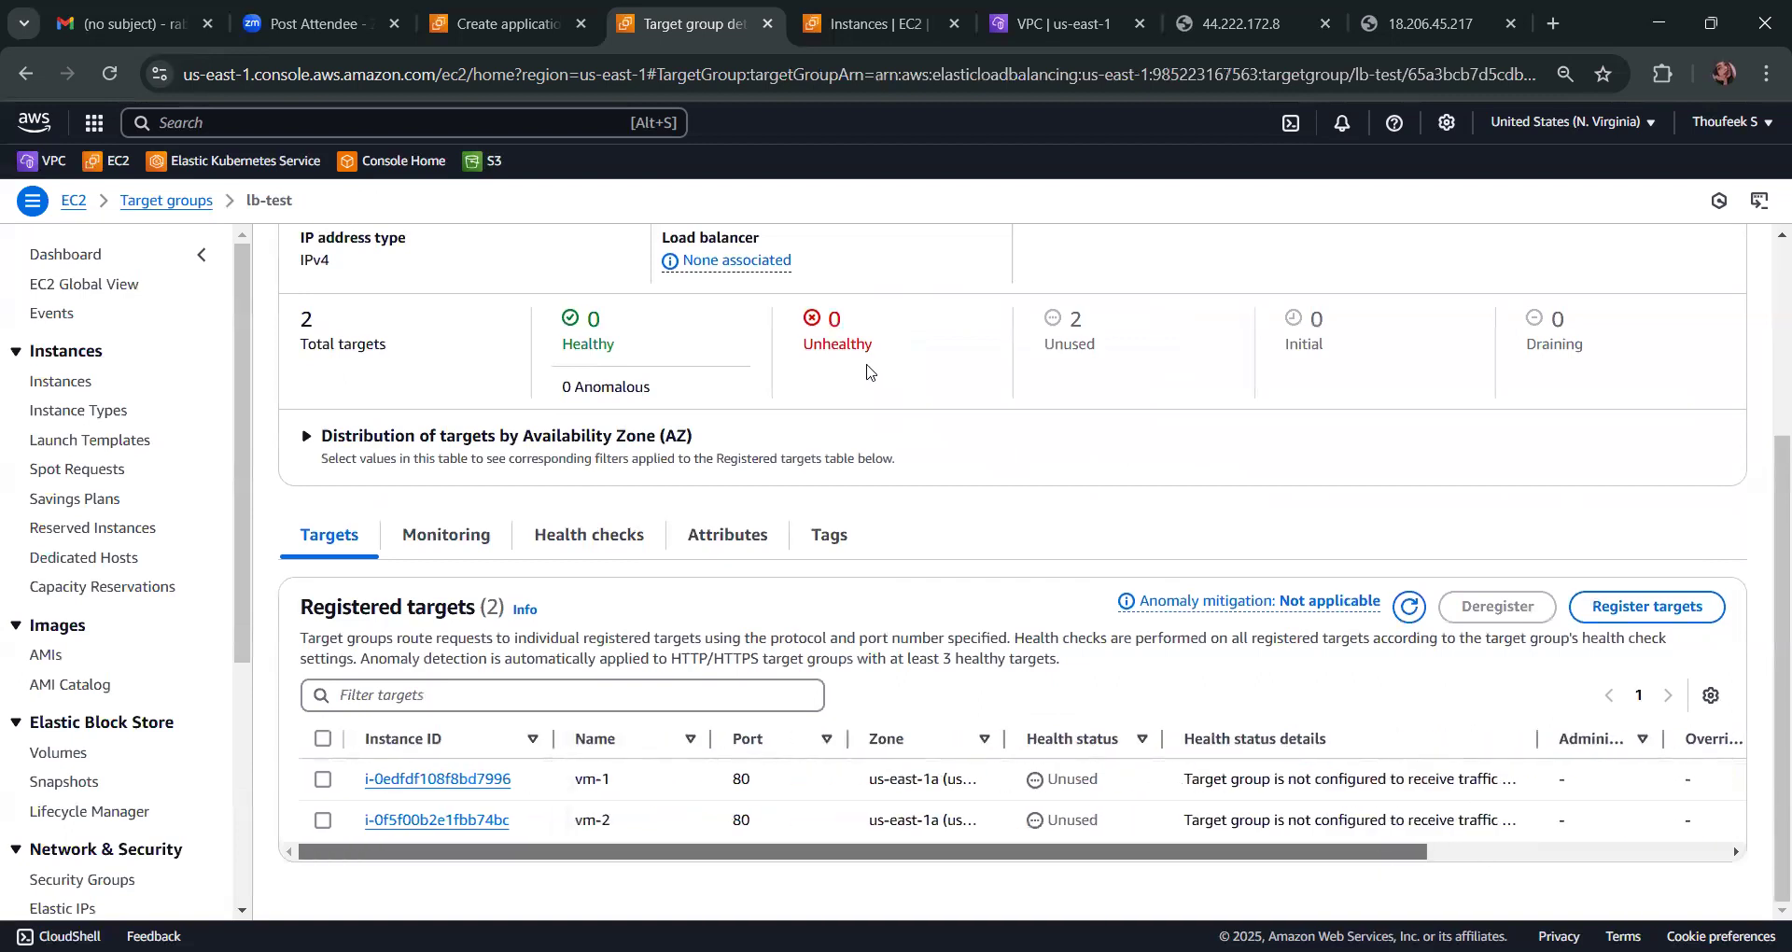
Return to the load balancer form, refresh the target groups and set the HTTP:80 listener's default action to forward to lb-test.
click(503, 24)
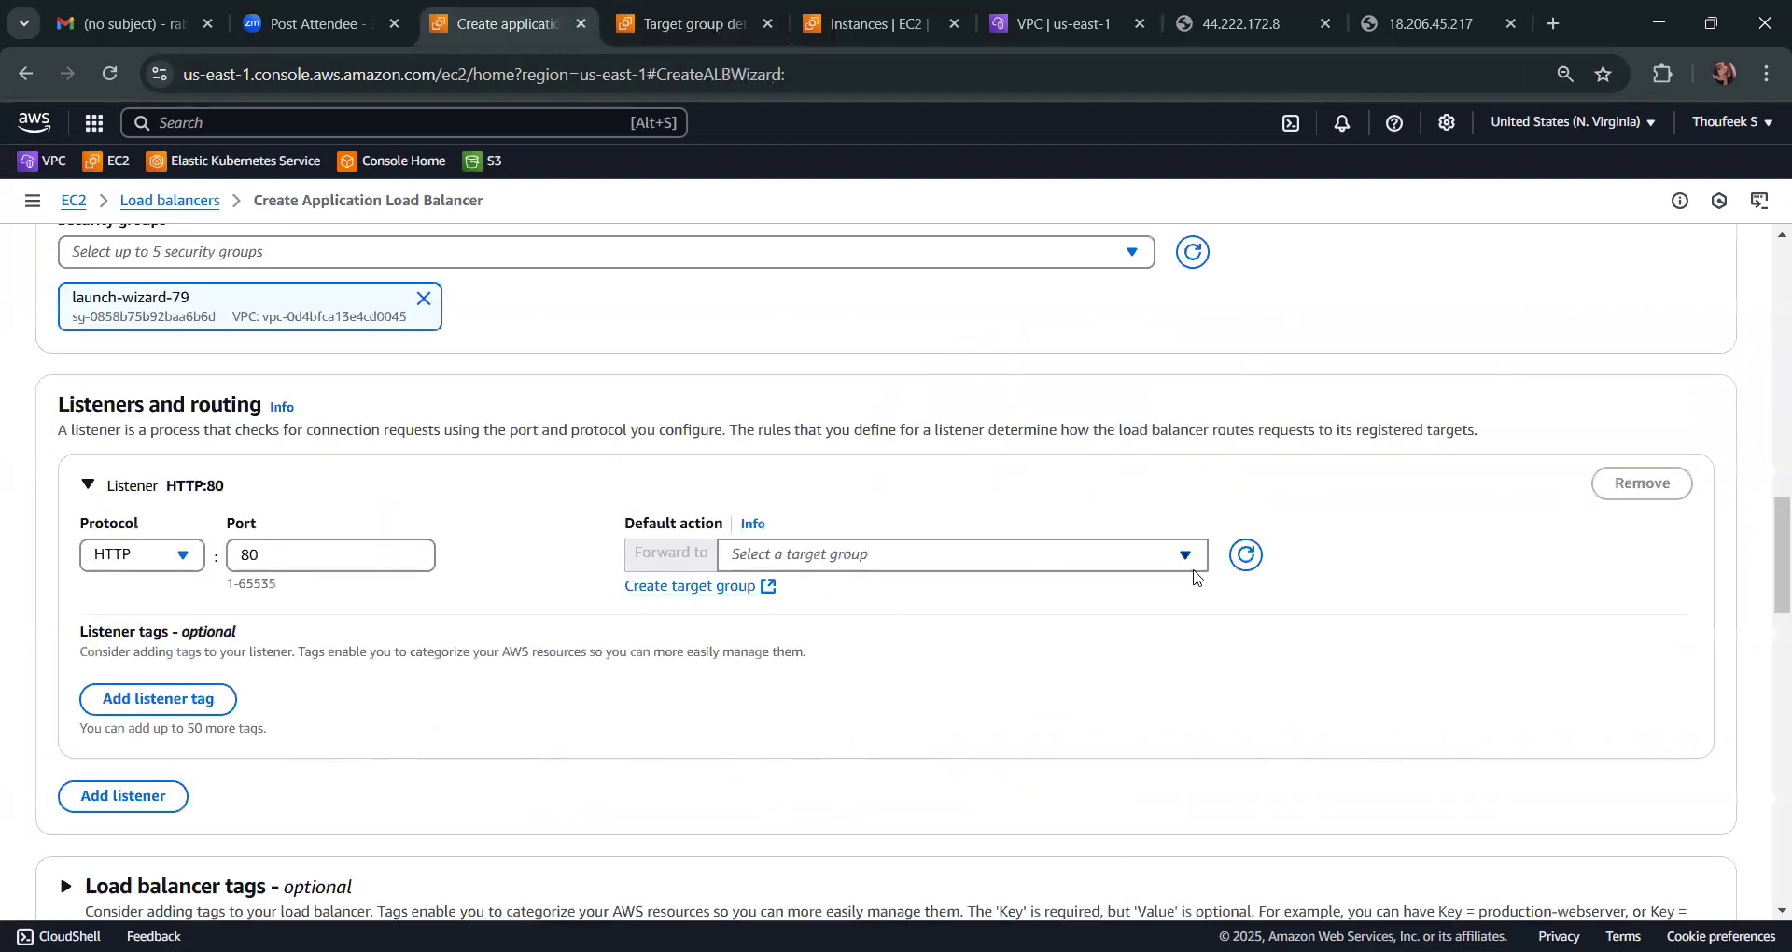
click(1185, 556)
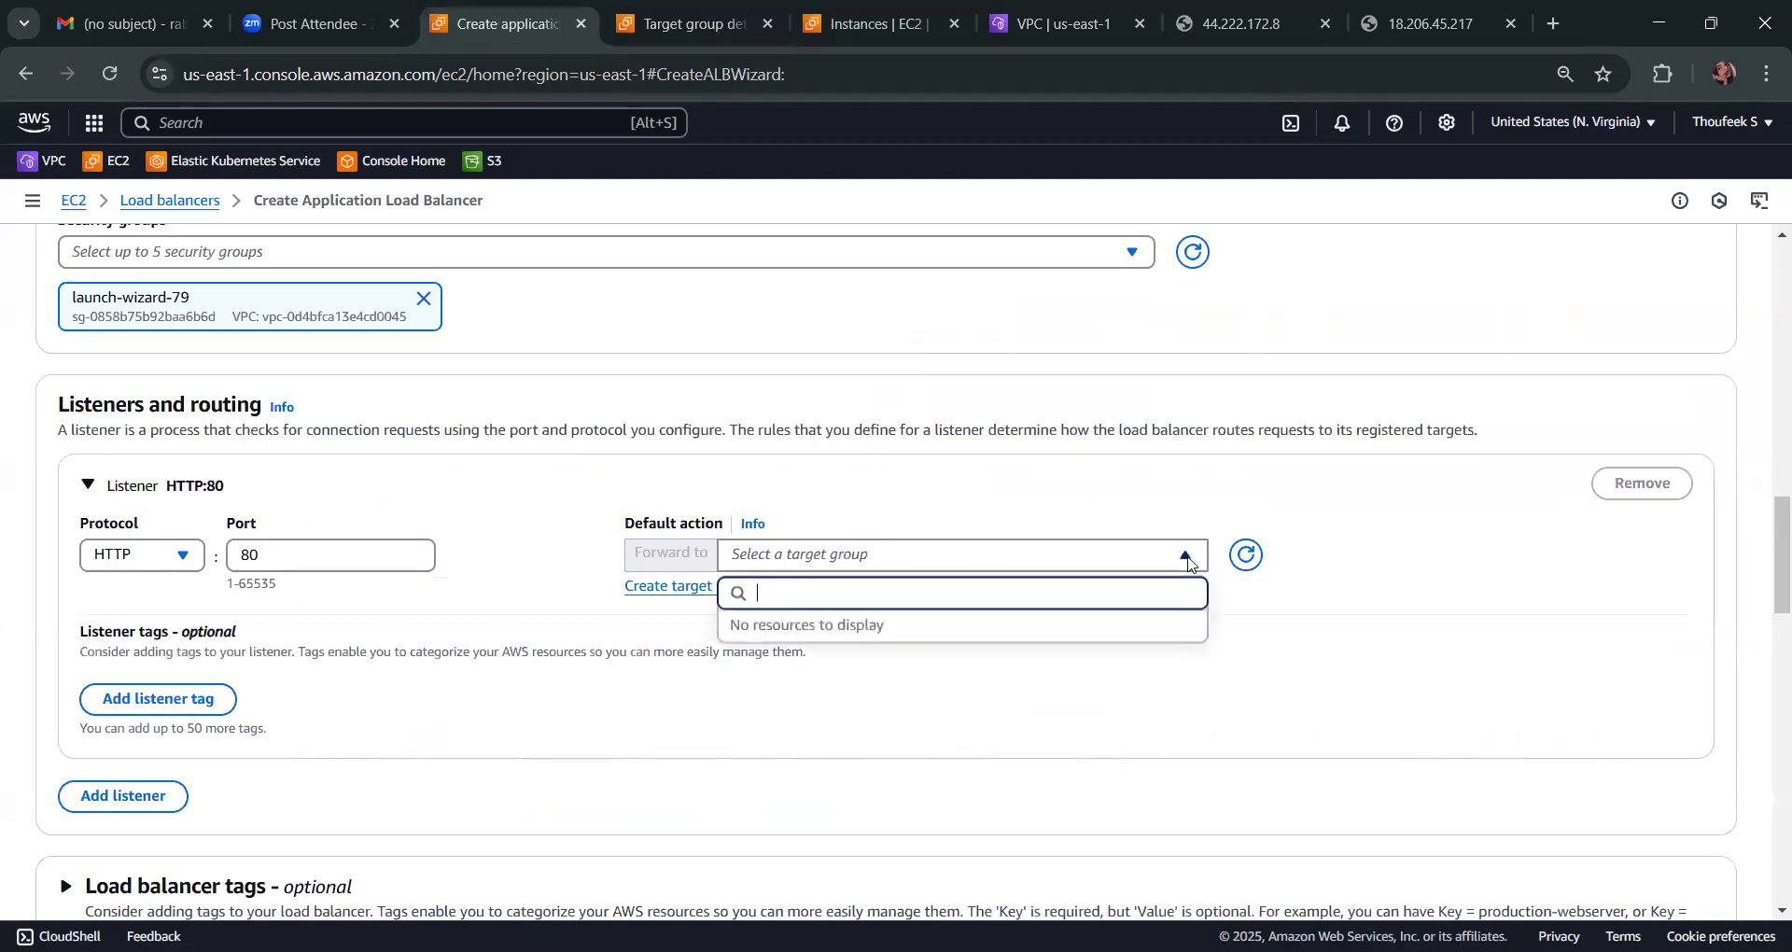
click(1450, 648)
click(1245, 556)
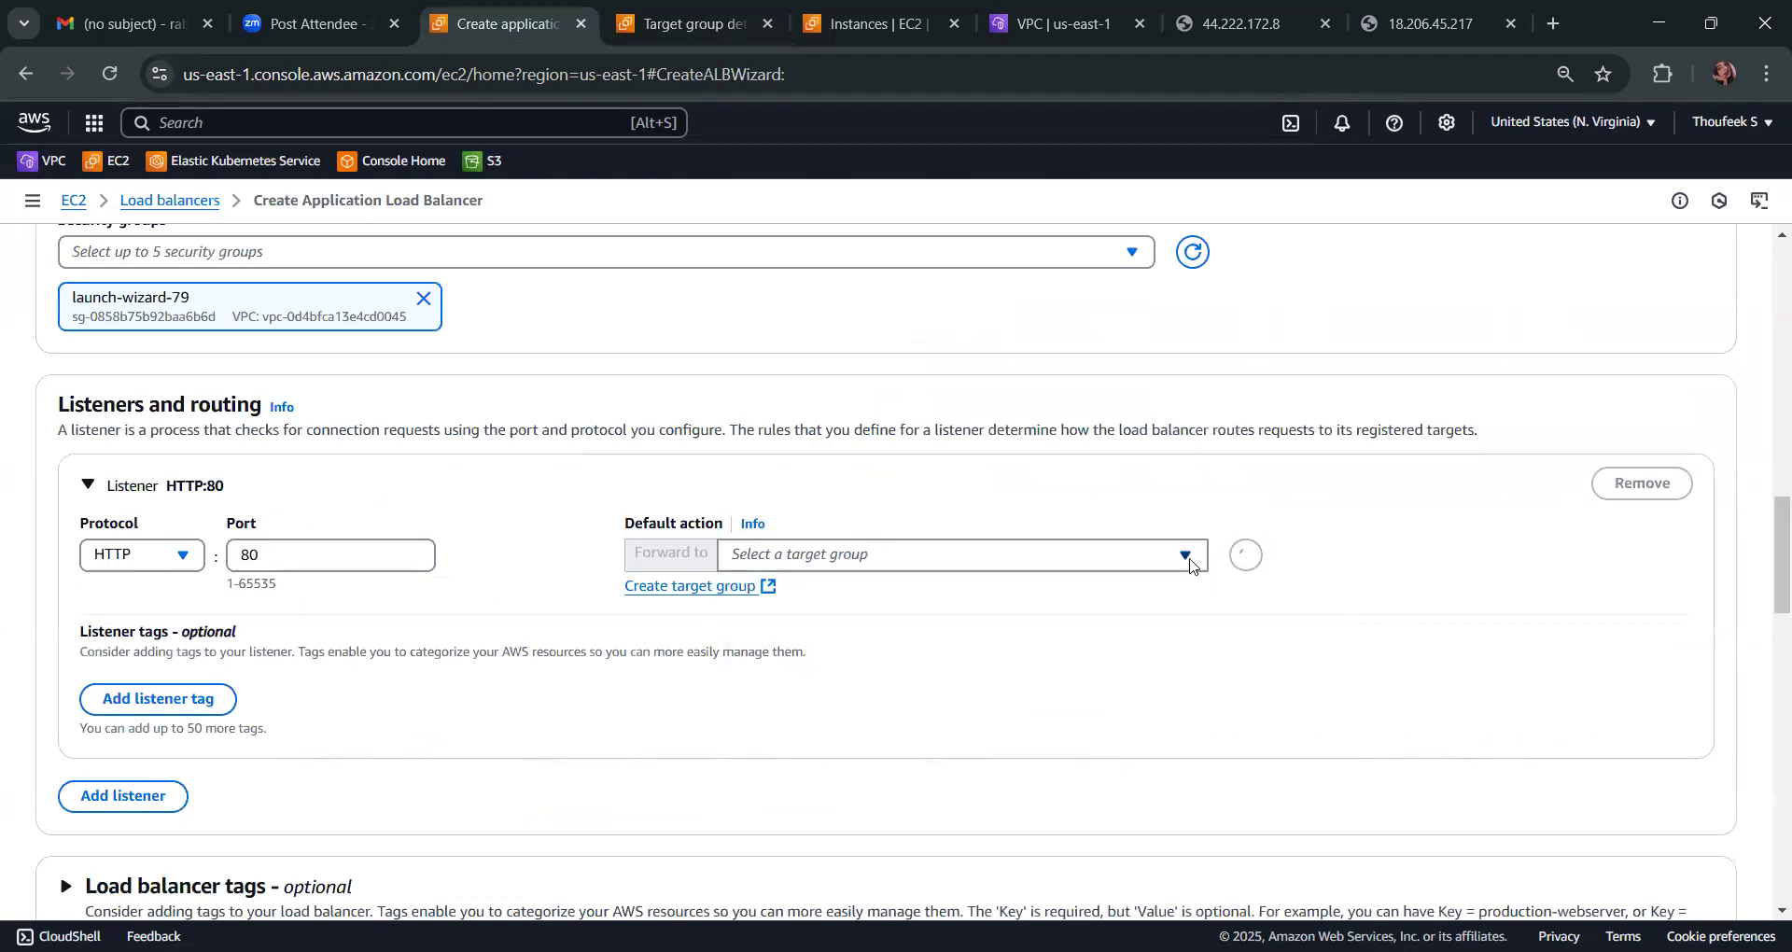
click(1185, 556)
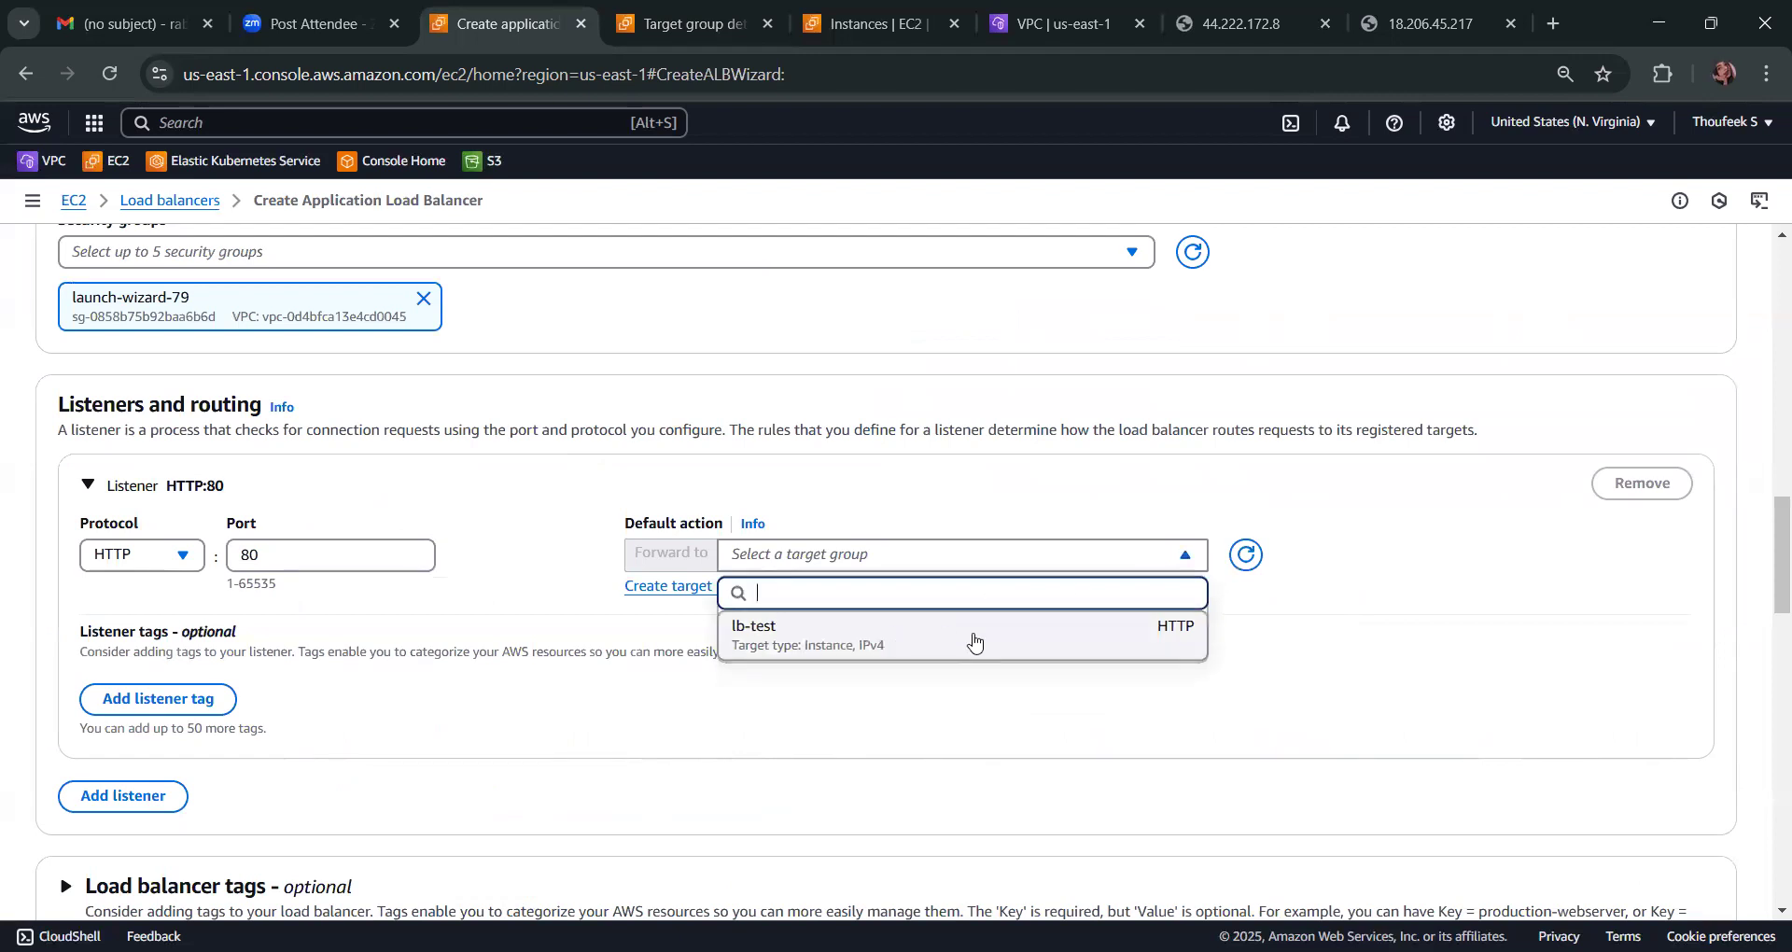
click(905, 646)
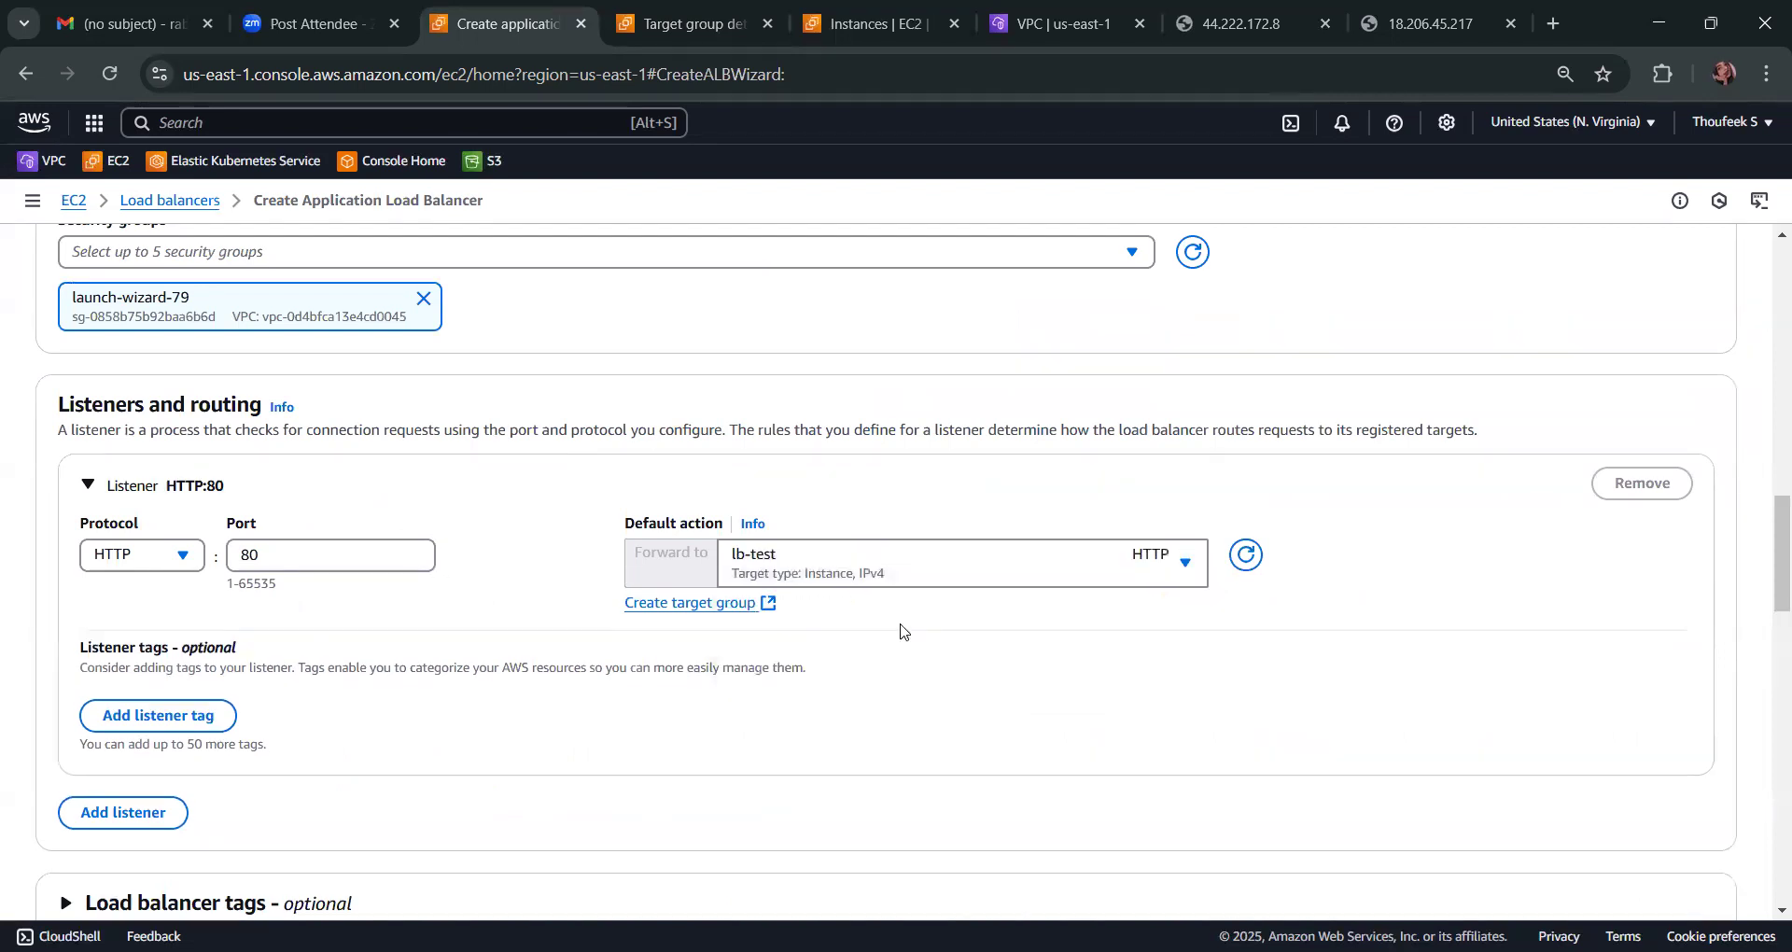
Create the Application Load Balancer from the reviewed configuration and check its status.
scroll(877, 631, down, 2)
scroll(320, 520, down, 20)
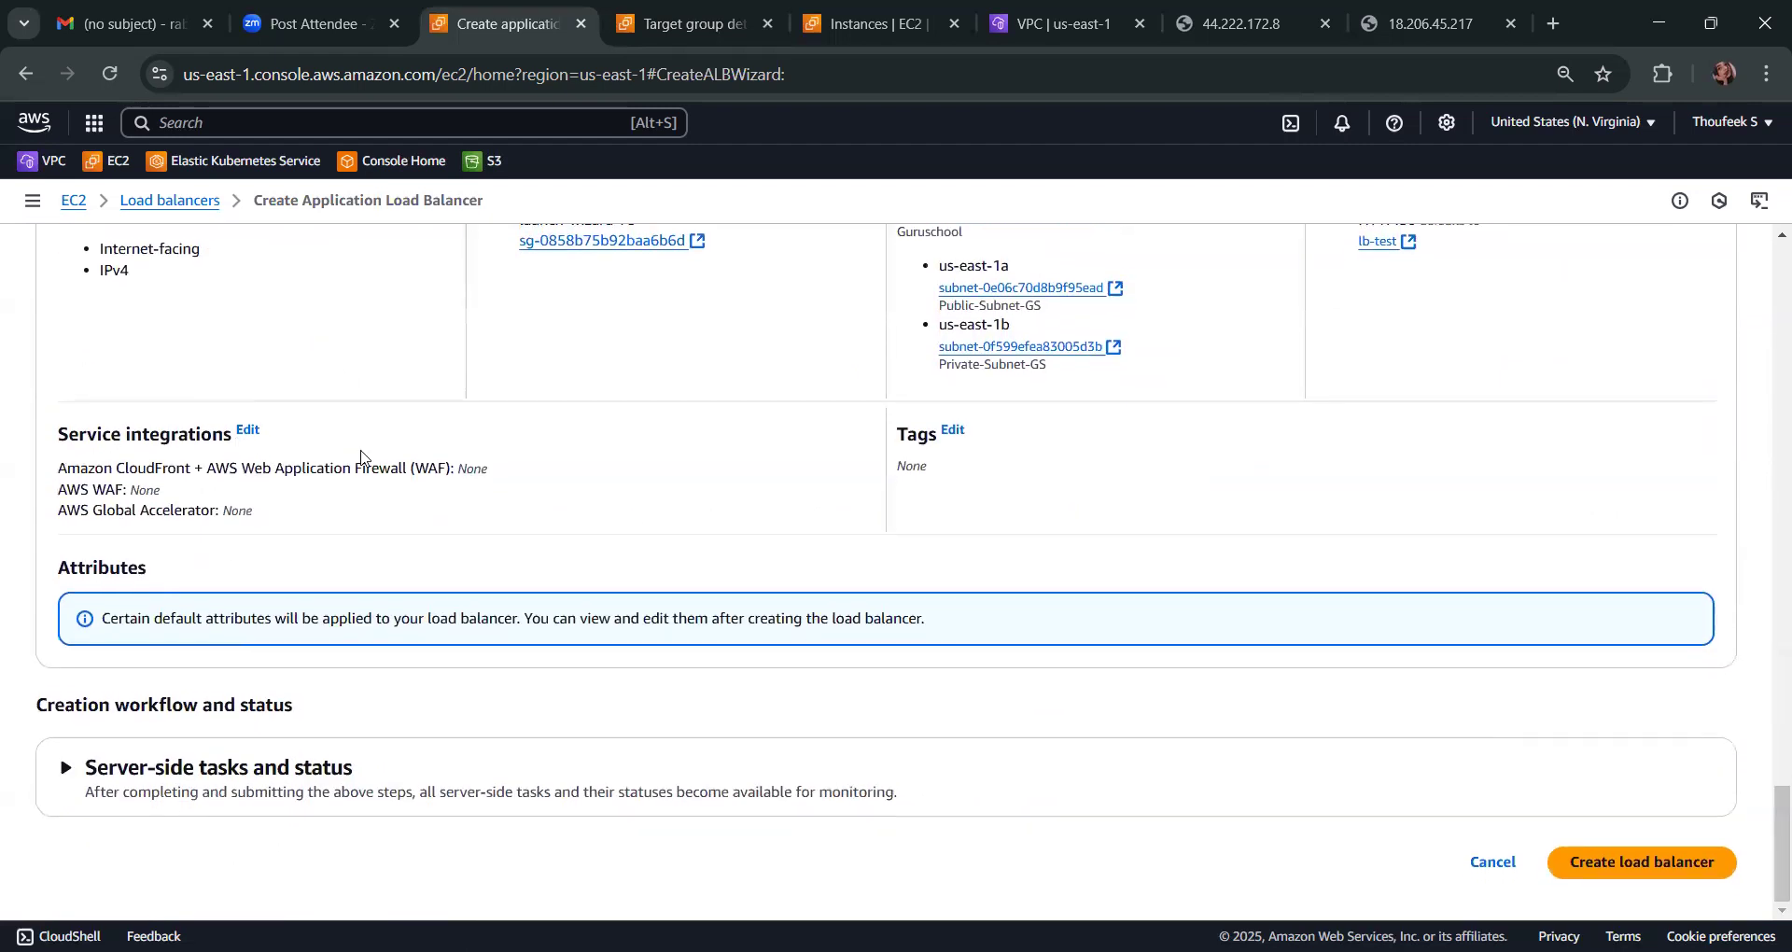
click(1630, 862)
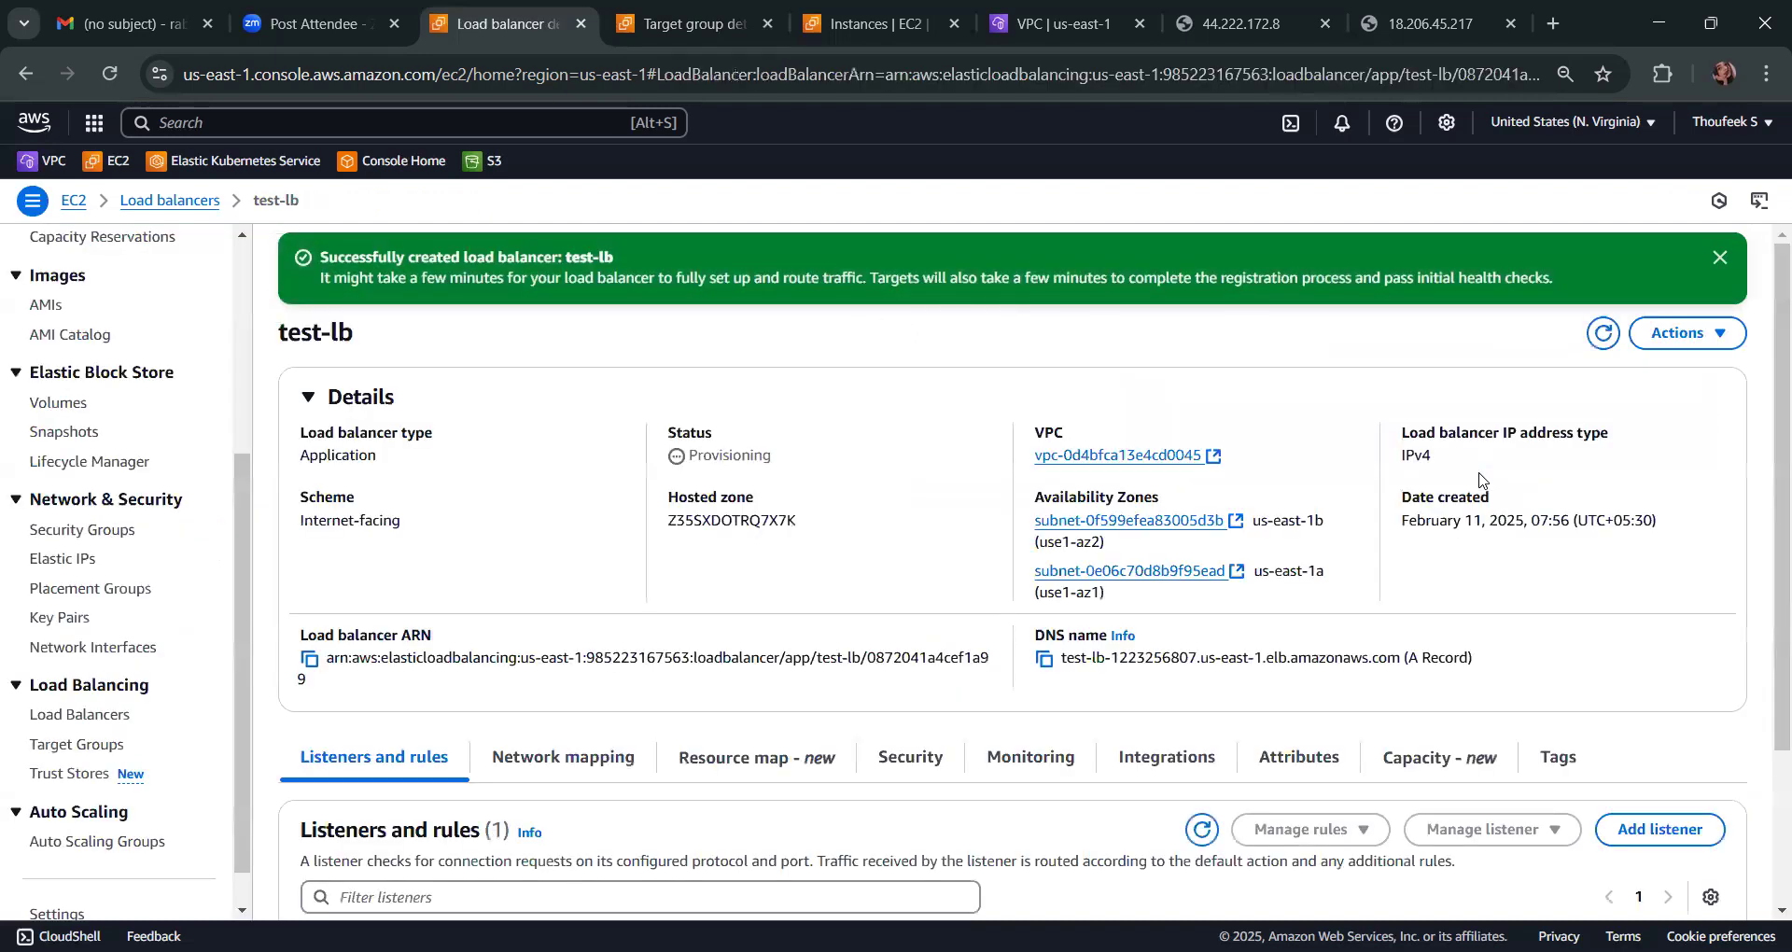
drag(683, 431, 796, 463)
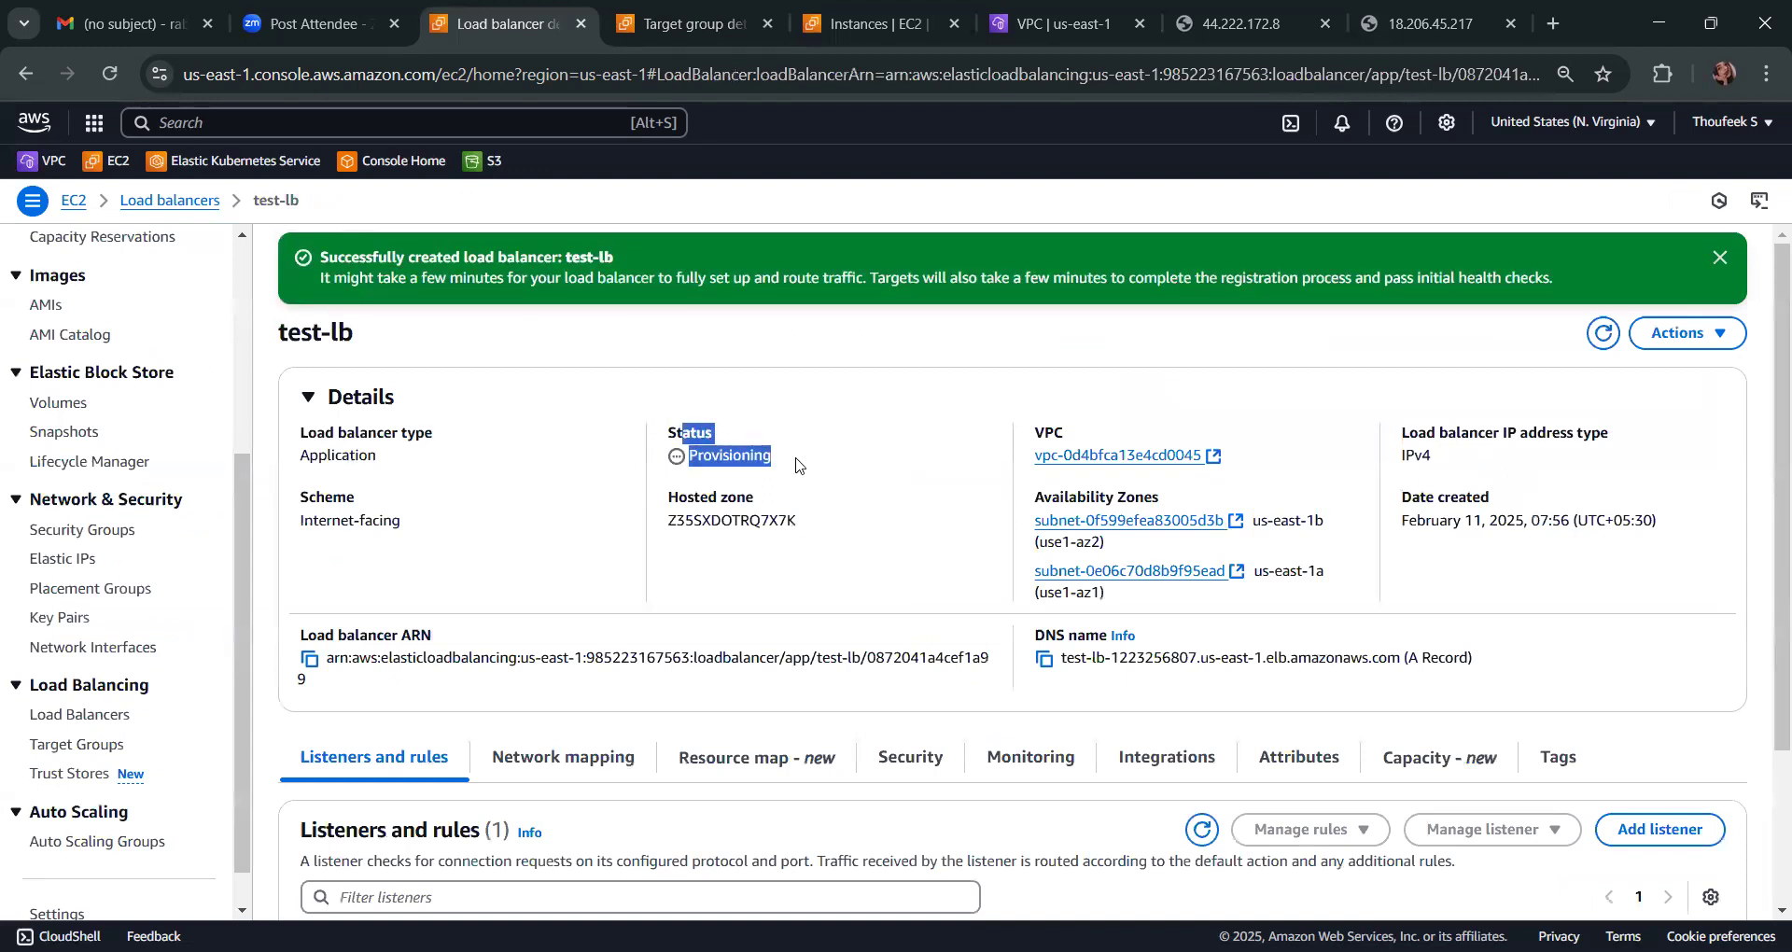
click(802, 464)
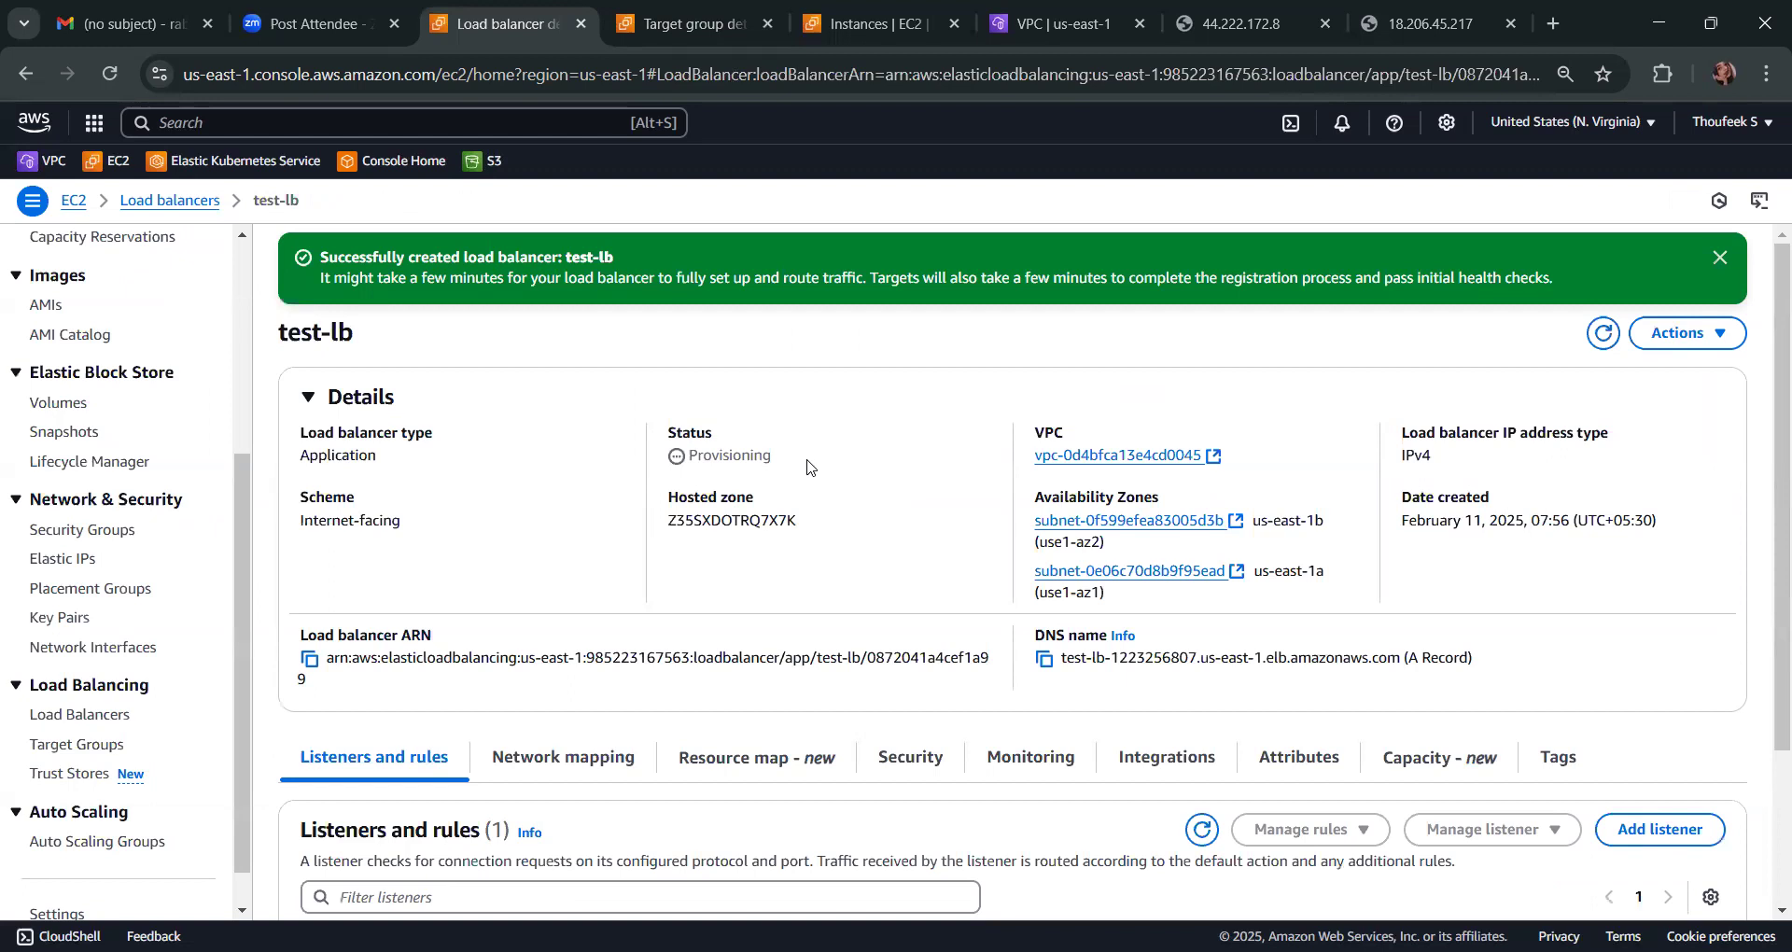
Return to the lb-test target group, dismiss its creation notice and refresh the registered targets to read their health status details.
click(656, 9)
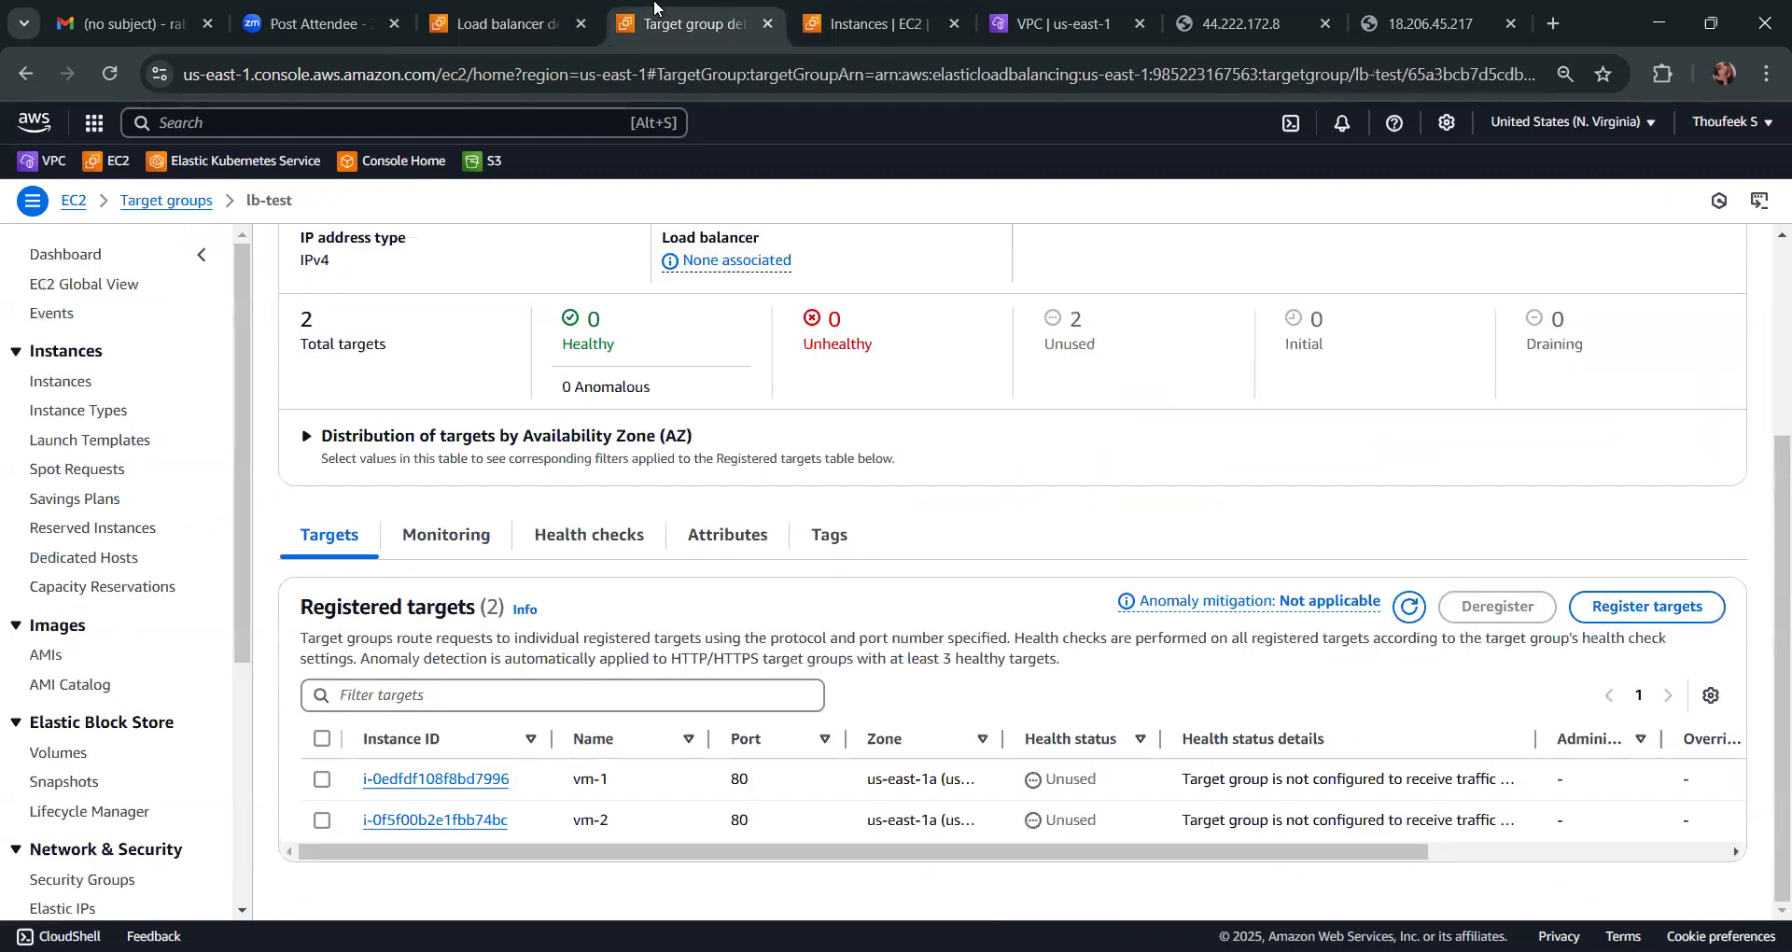
scroll(826, 620, up, 3)
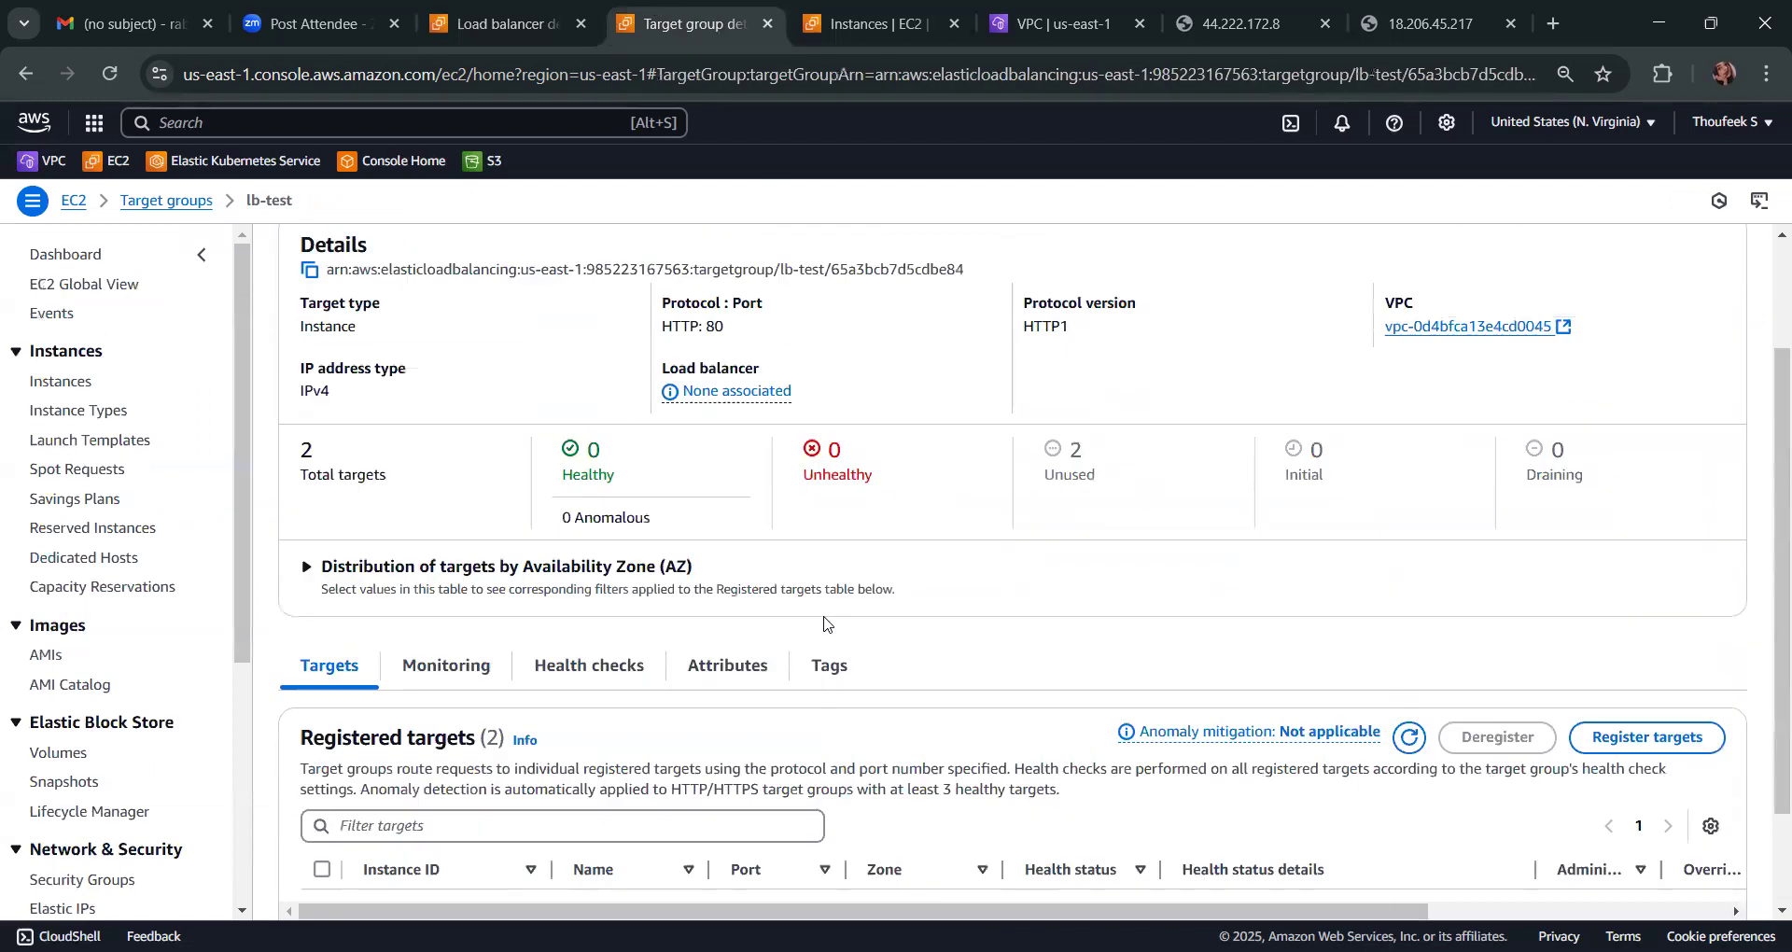
click(1720, 257)
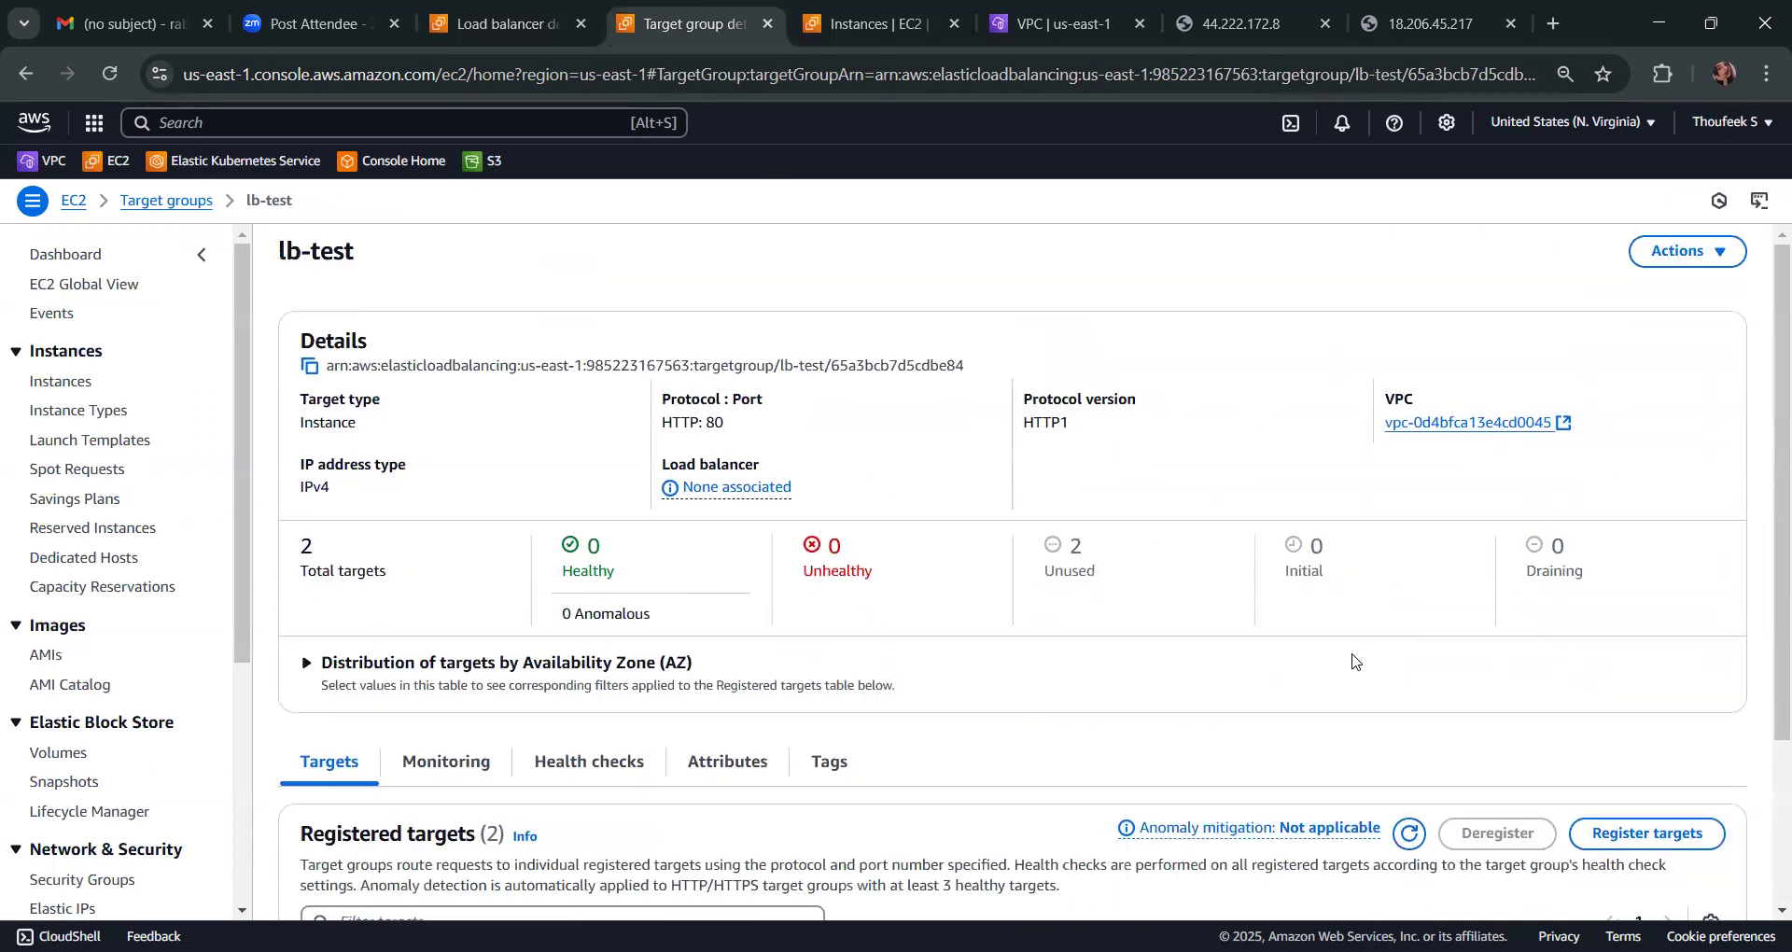
scroll(1410, 616, down, 3)
click(1409, 631)
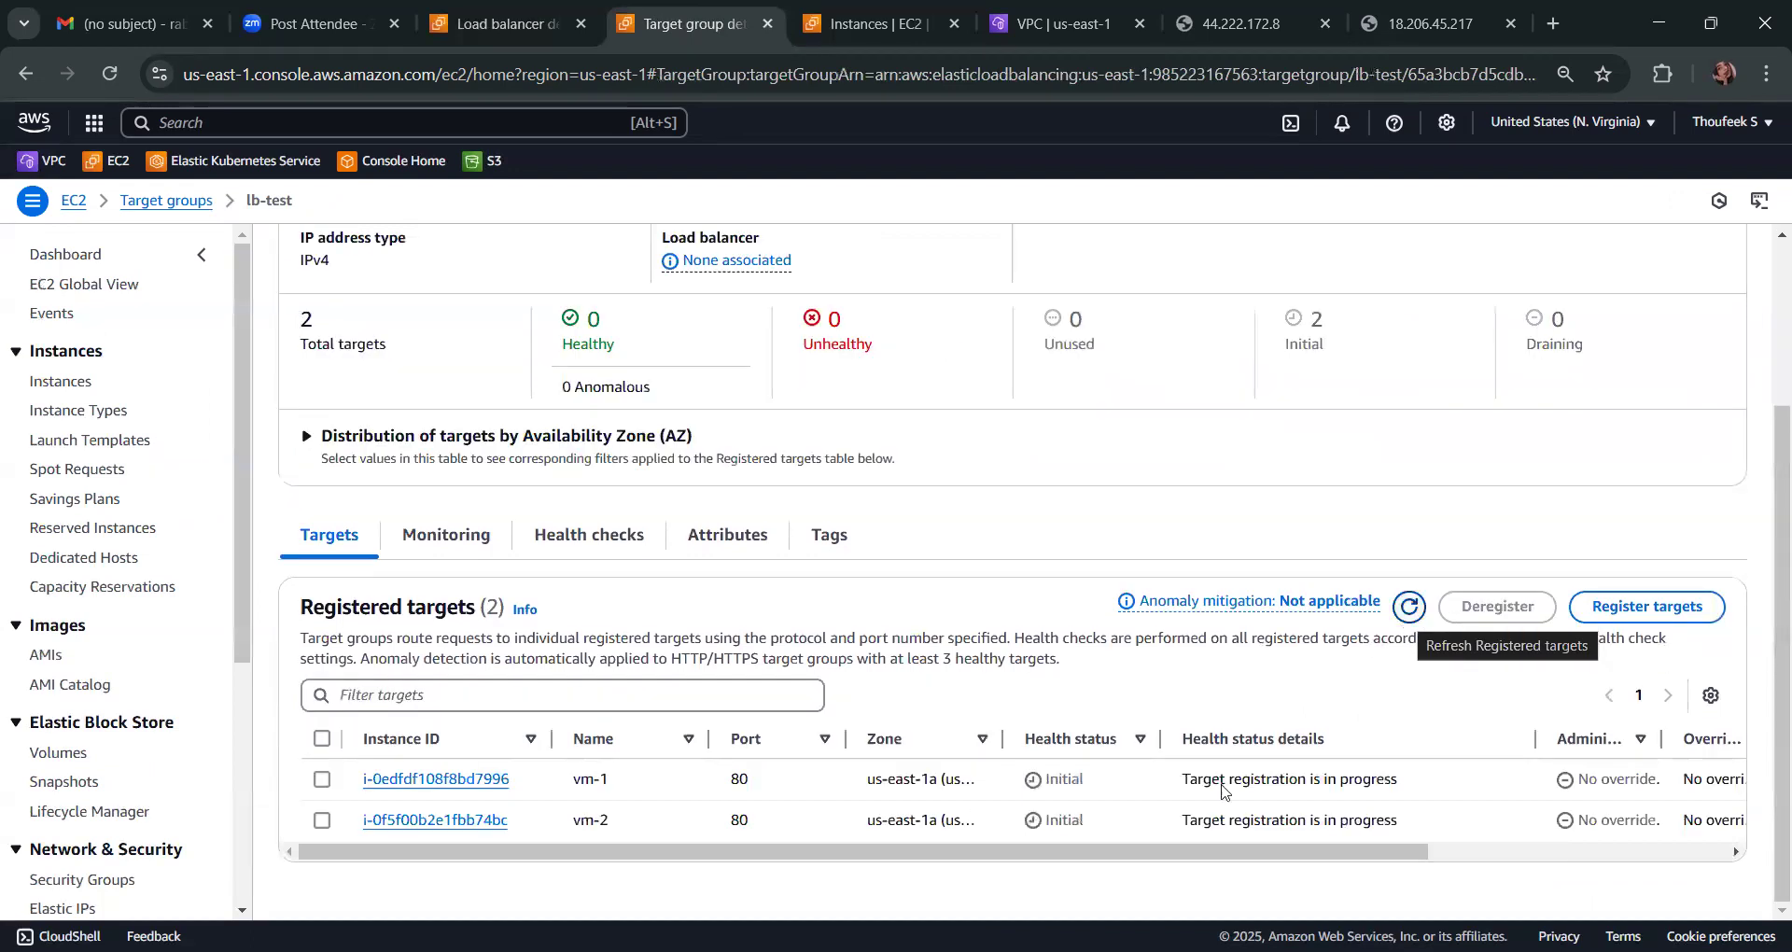
drag(1191, 782, 1426, 793)
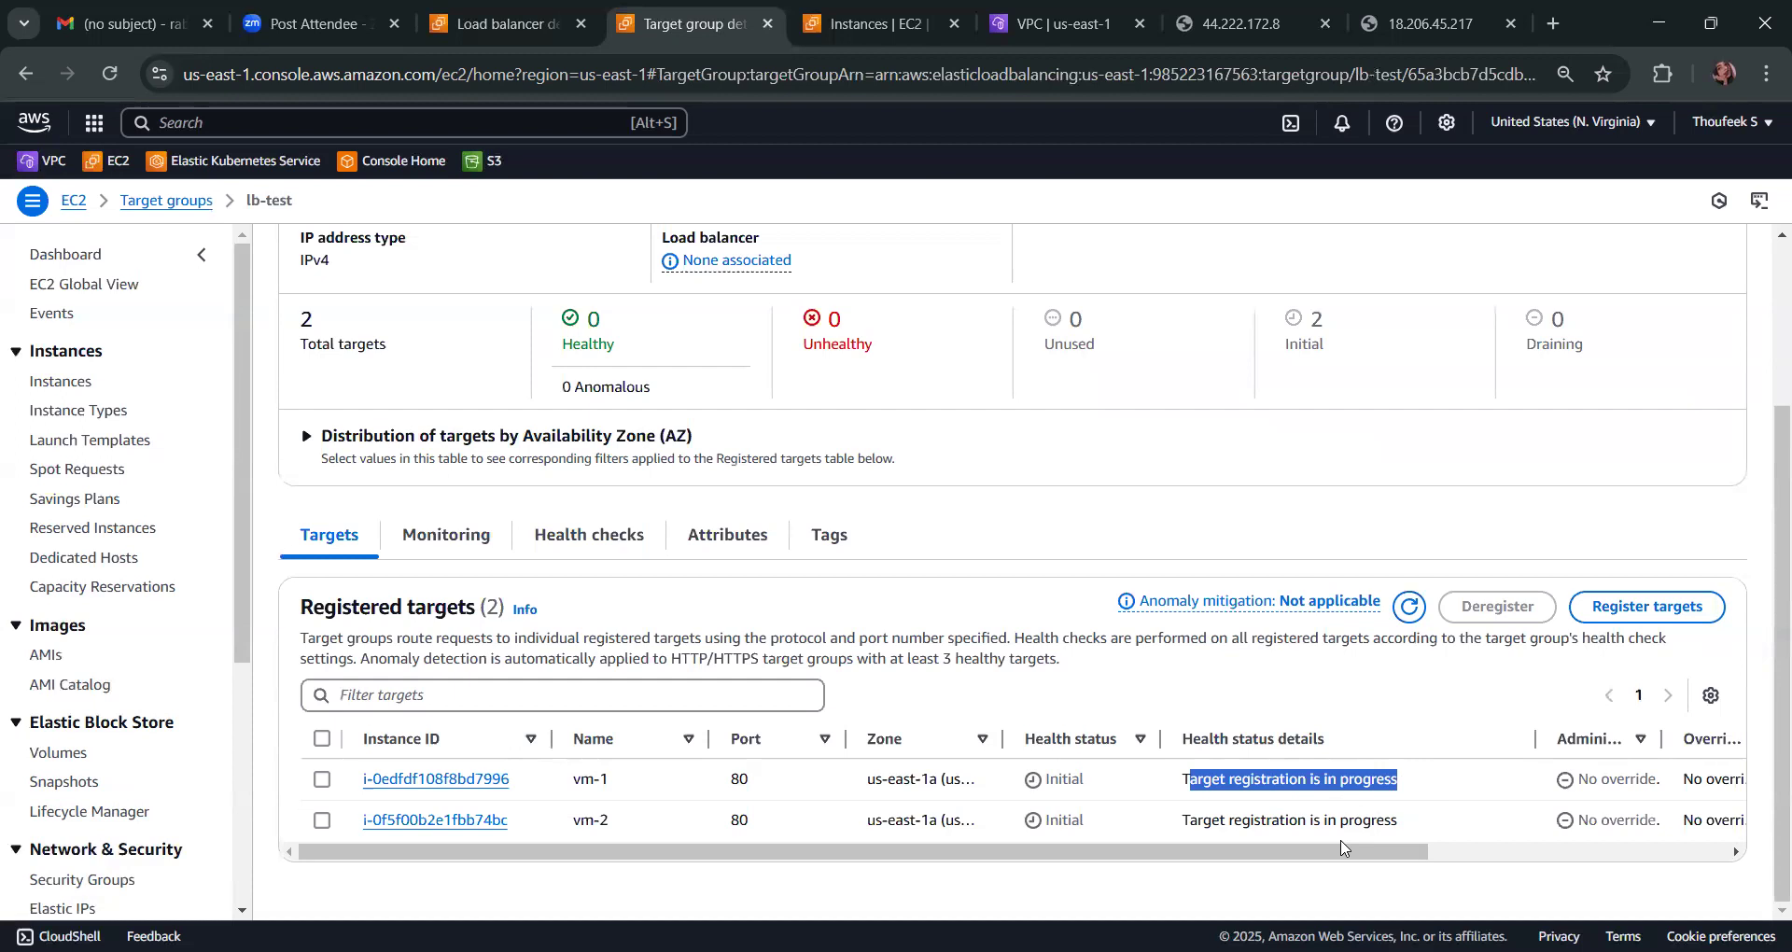
Keep refreshing the registered targets of lb-test and recheck the health status of vm-1 and vm-2.
click(1403, 614)
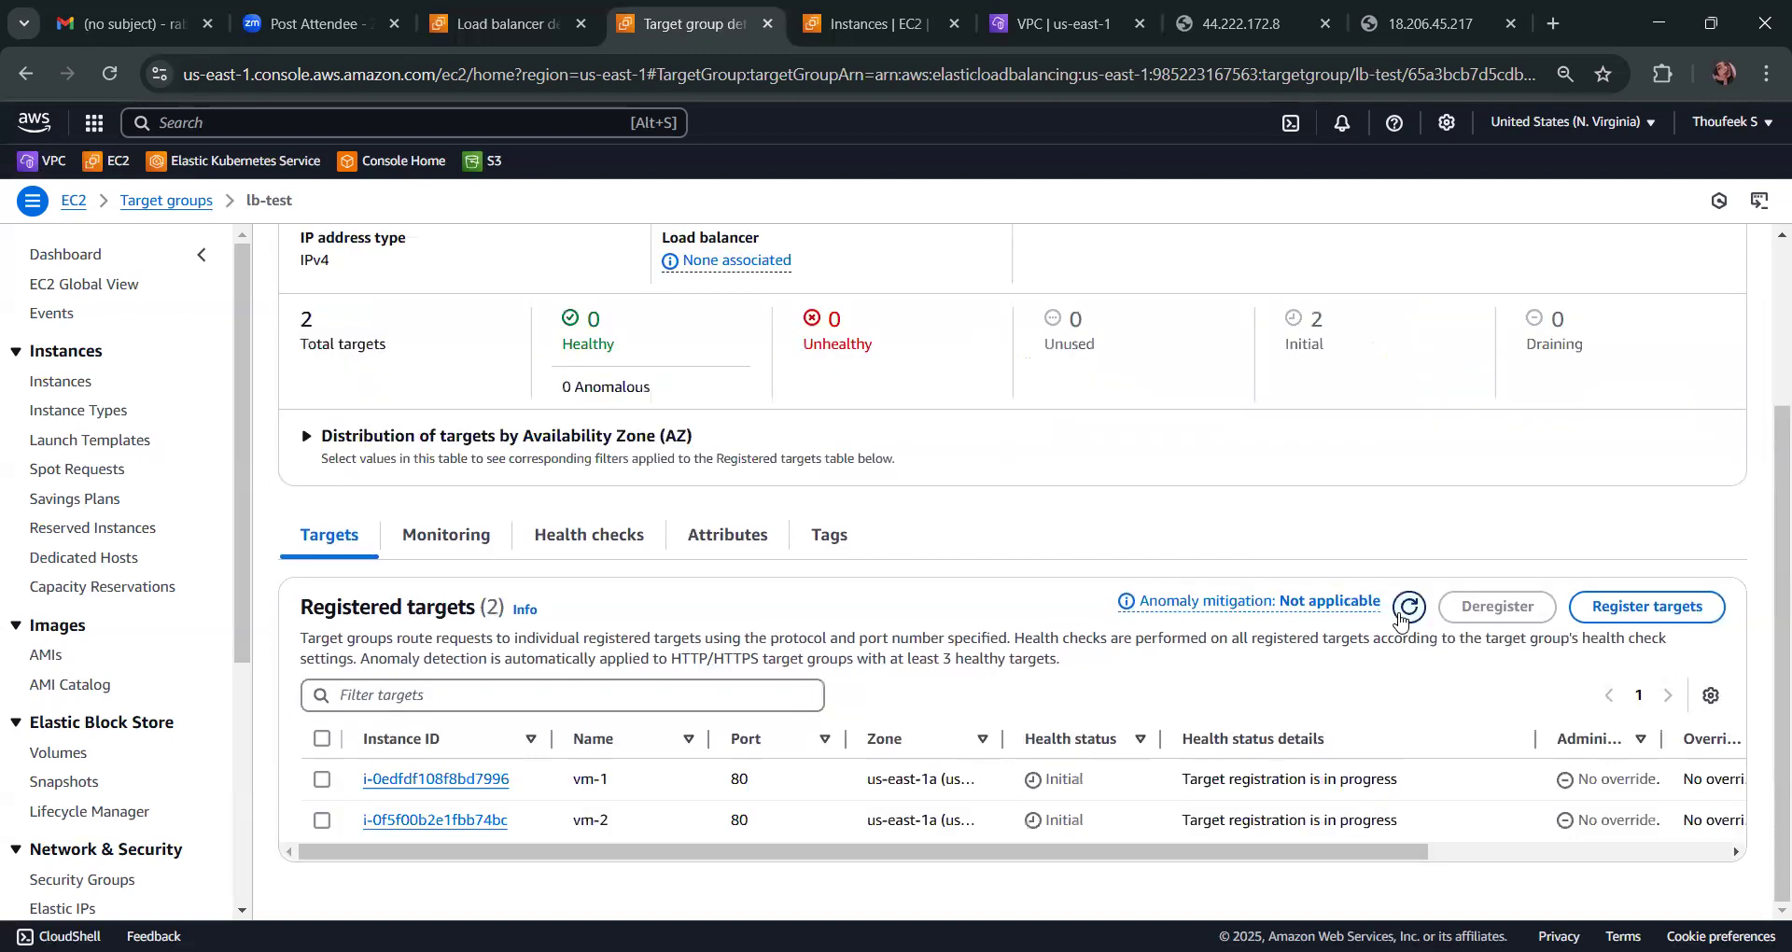
click(1402, 614)
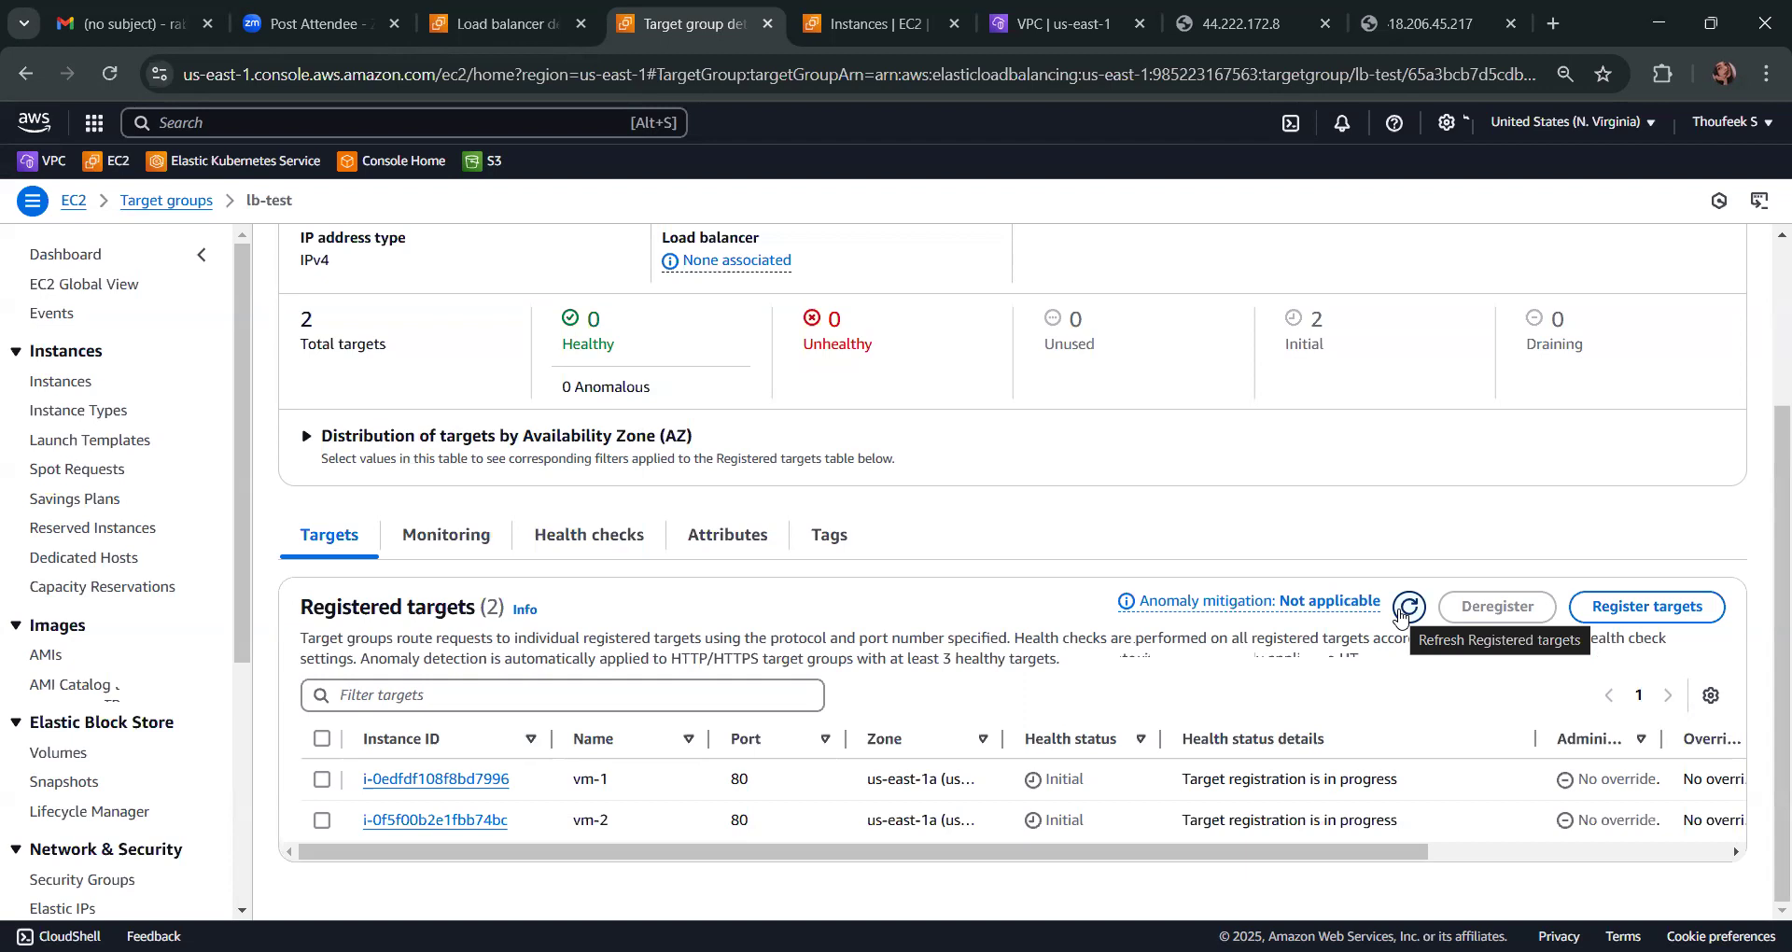
click(1408, 607)
drag(1781, 544, 1762, 180)
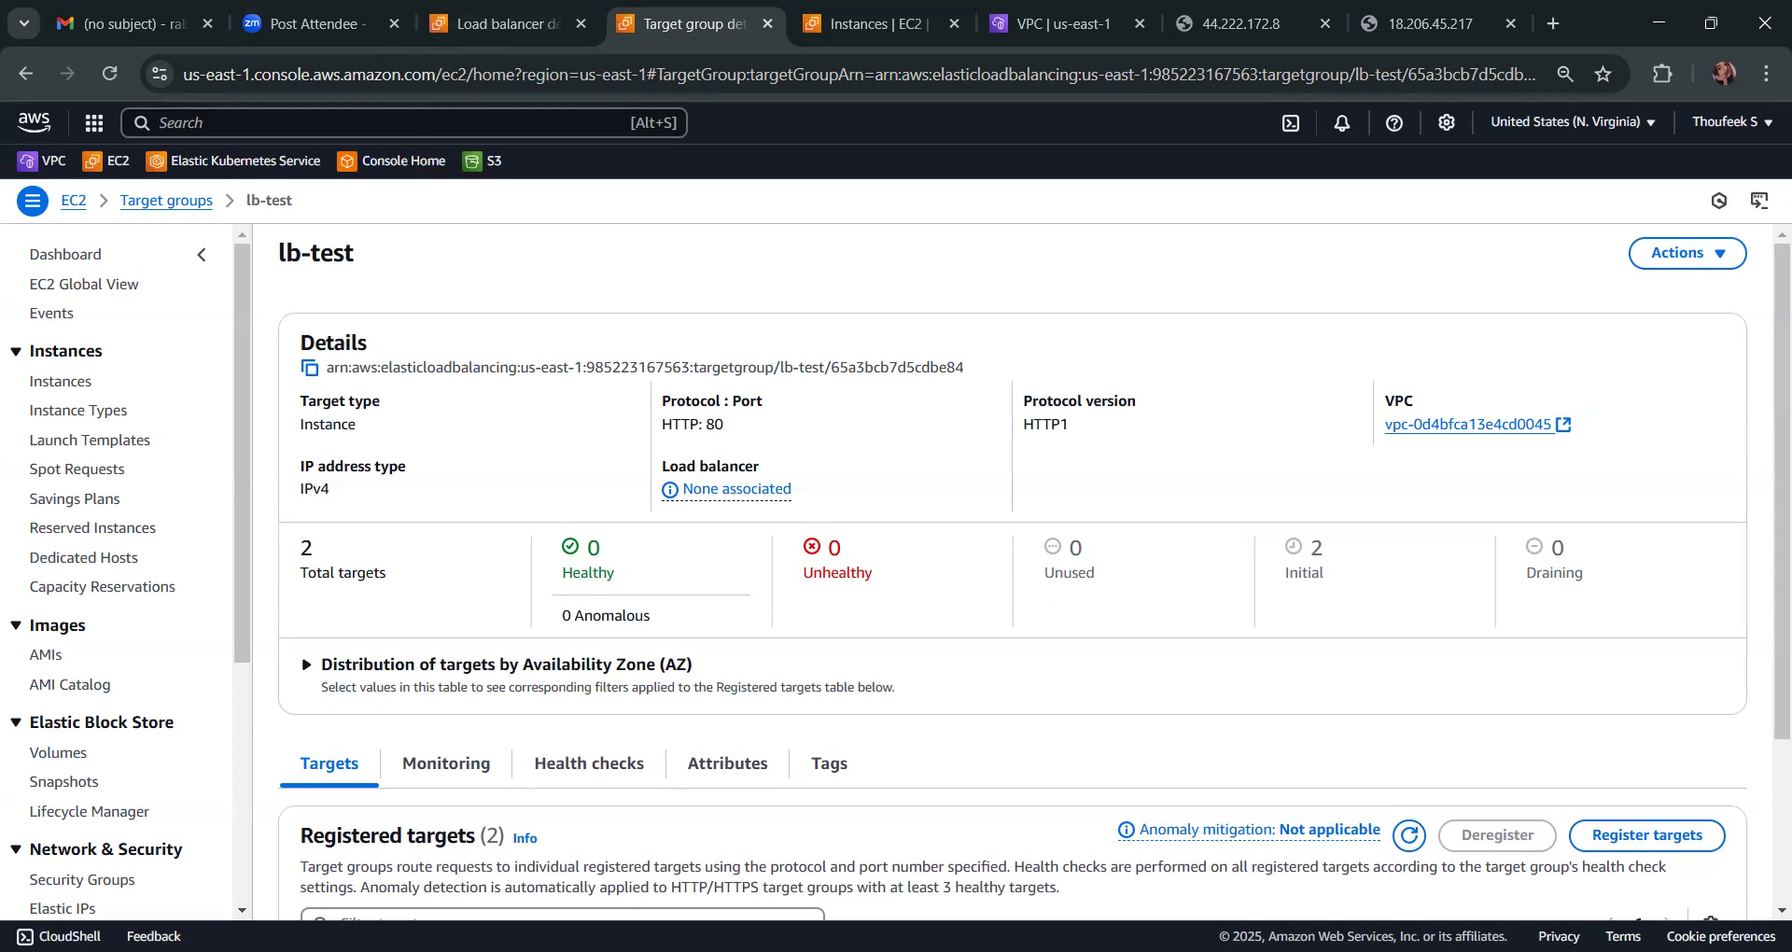
click(1409, 835)
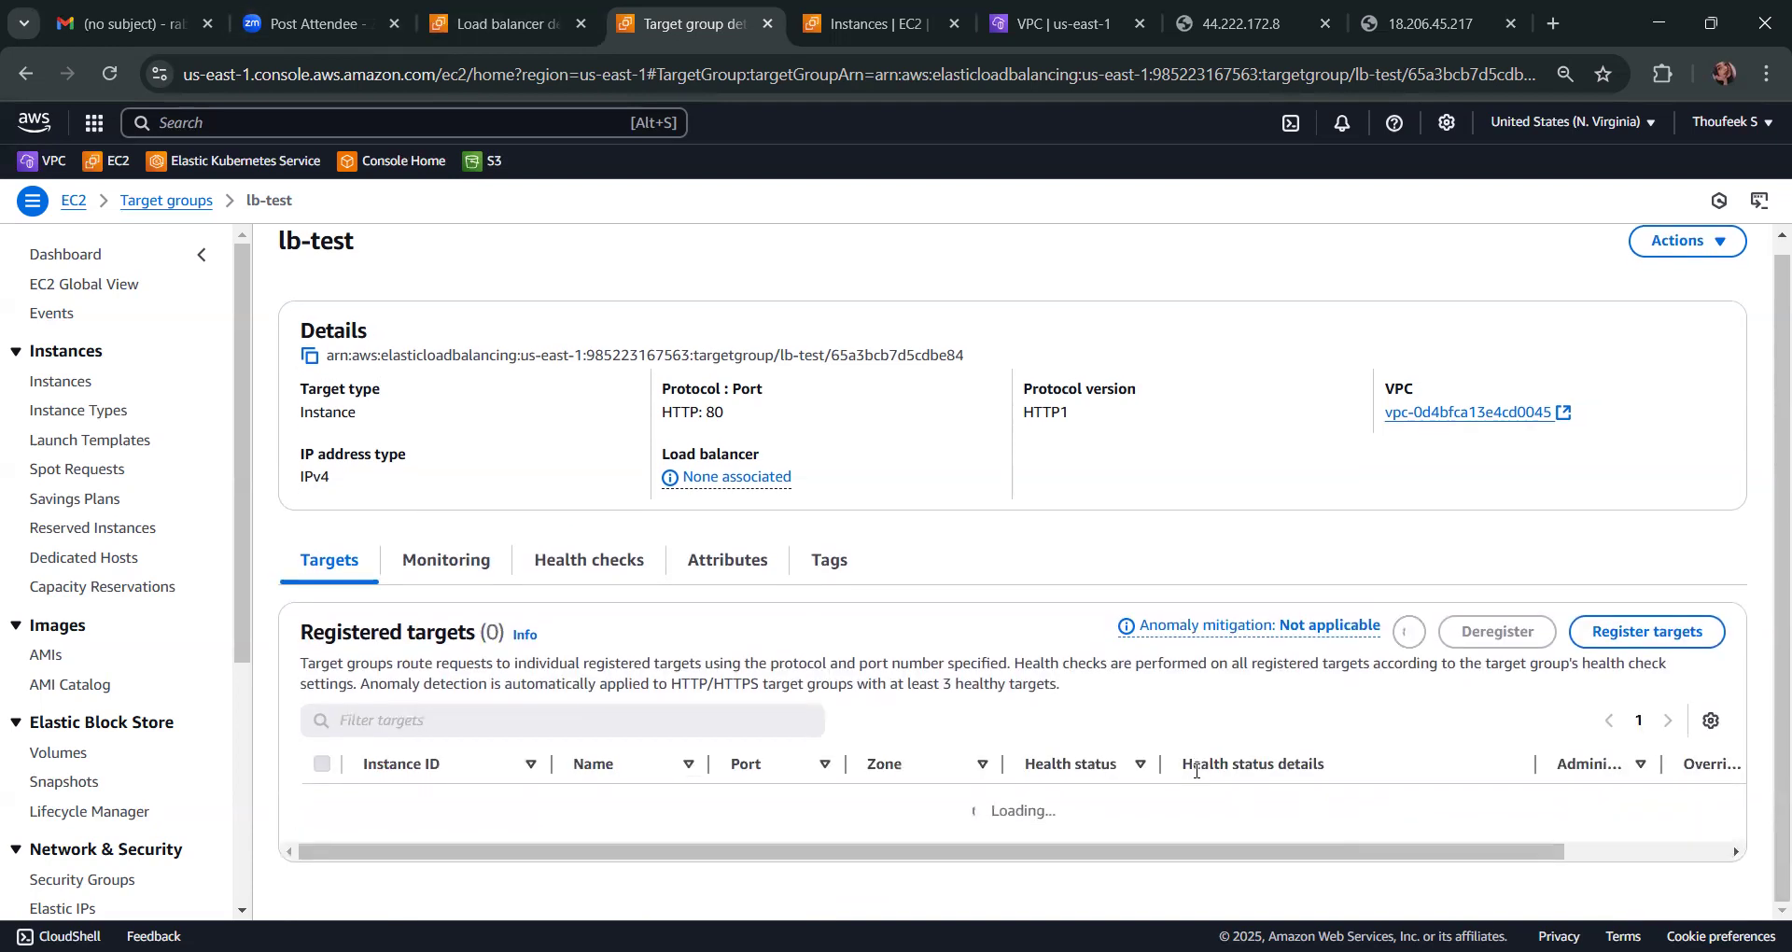
scroll(1202, 782, down, 2)
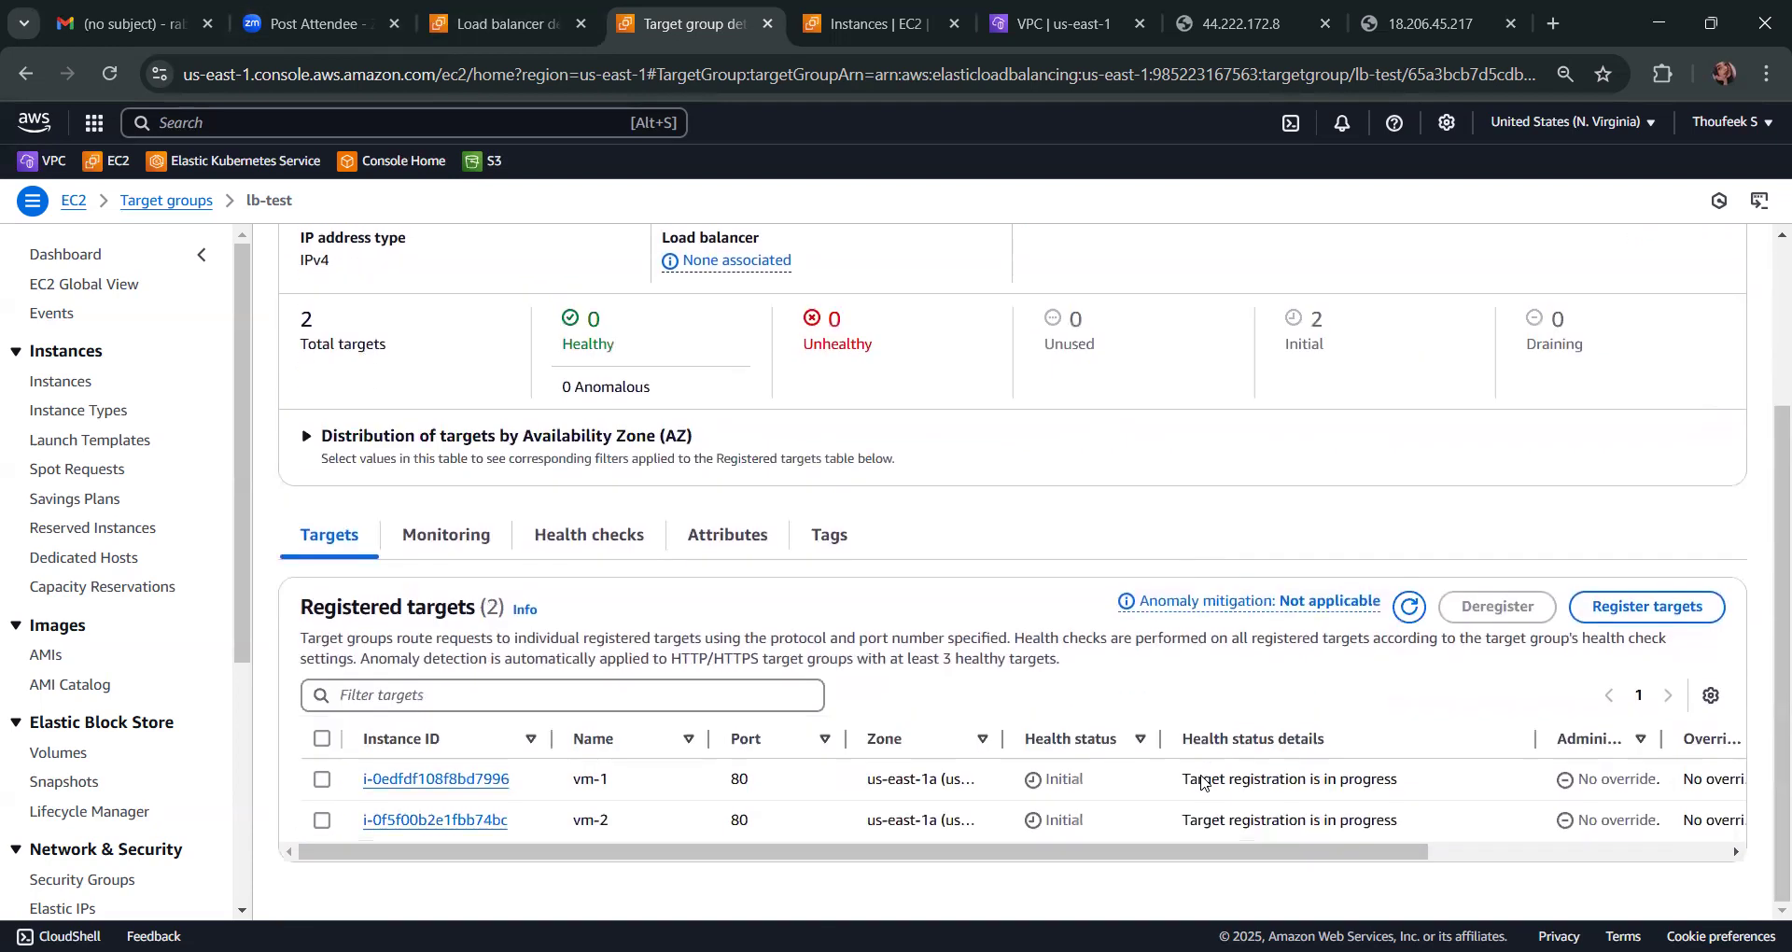
Refresh the test-lb details, dismiss the creation notice, and examine the load balancer's status and DNS name.
click(509, 24)
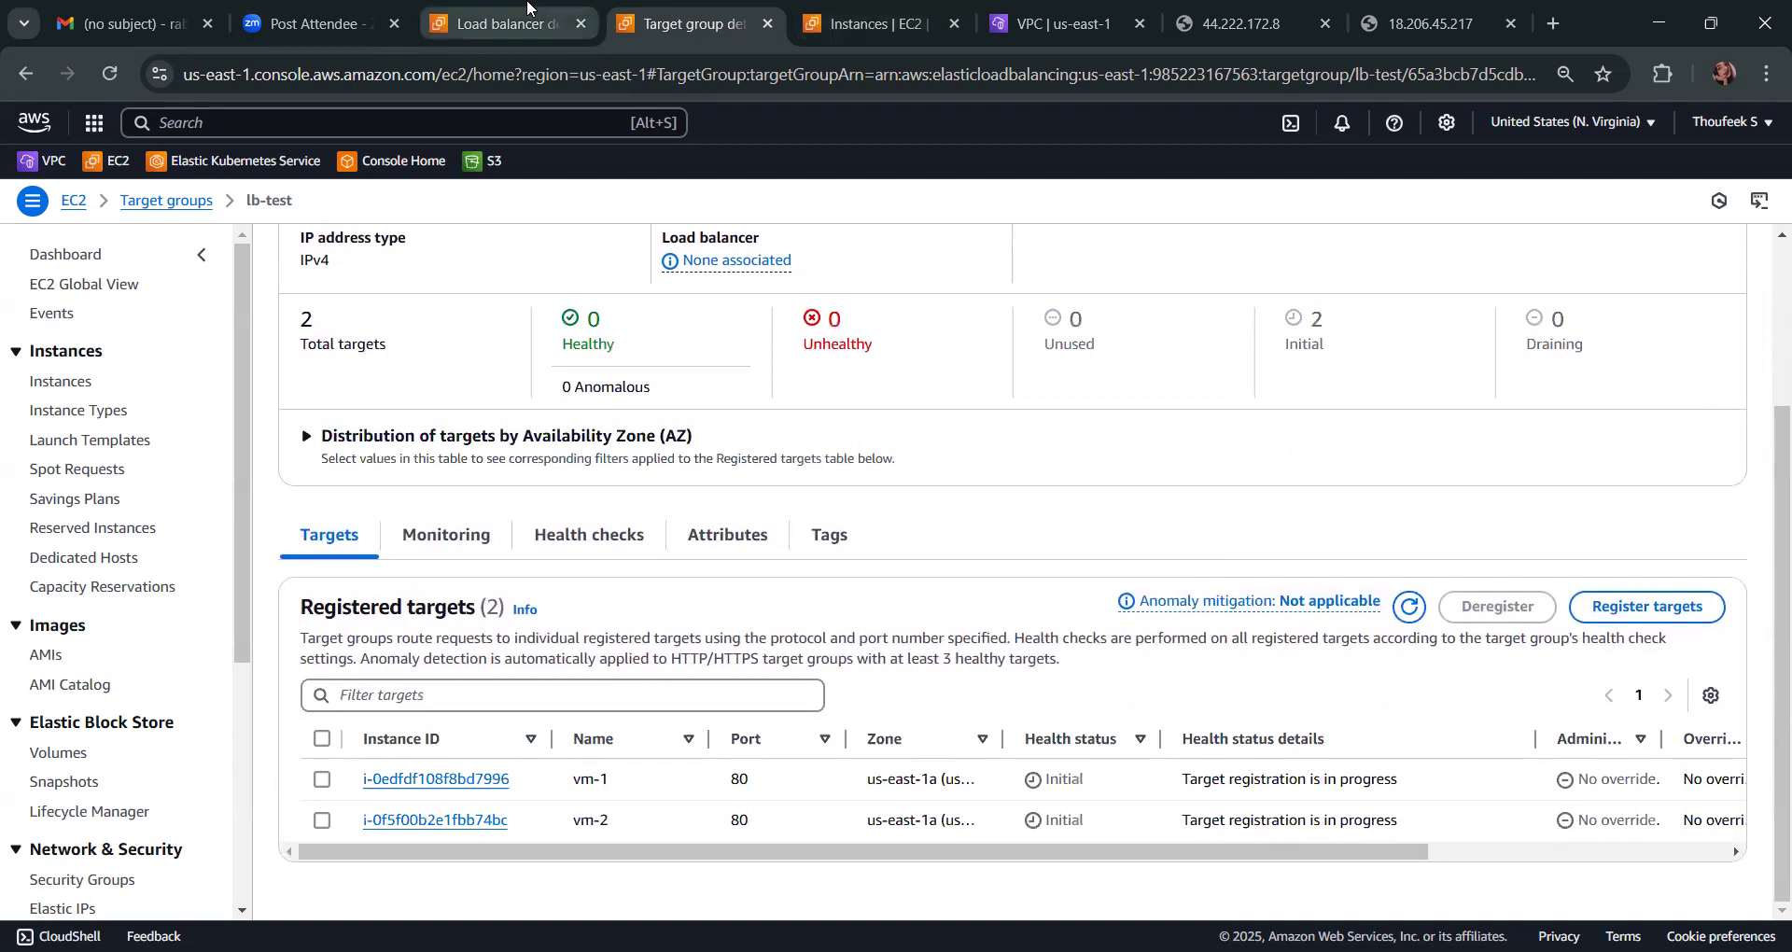
click(1602, 328)
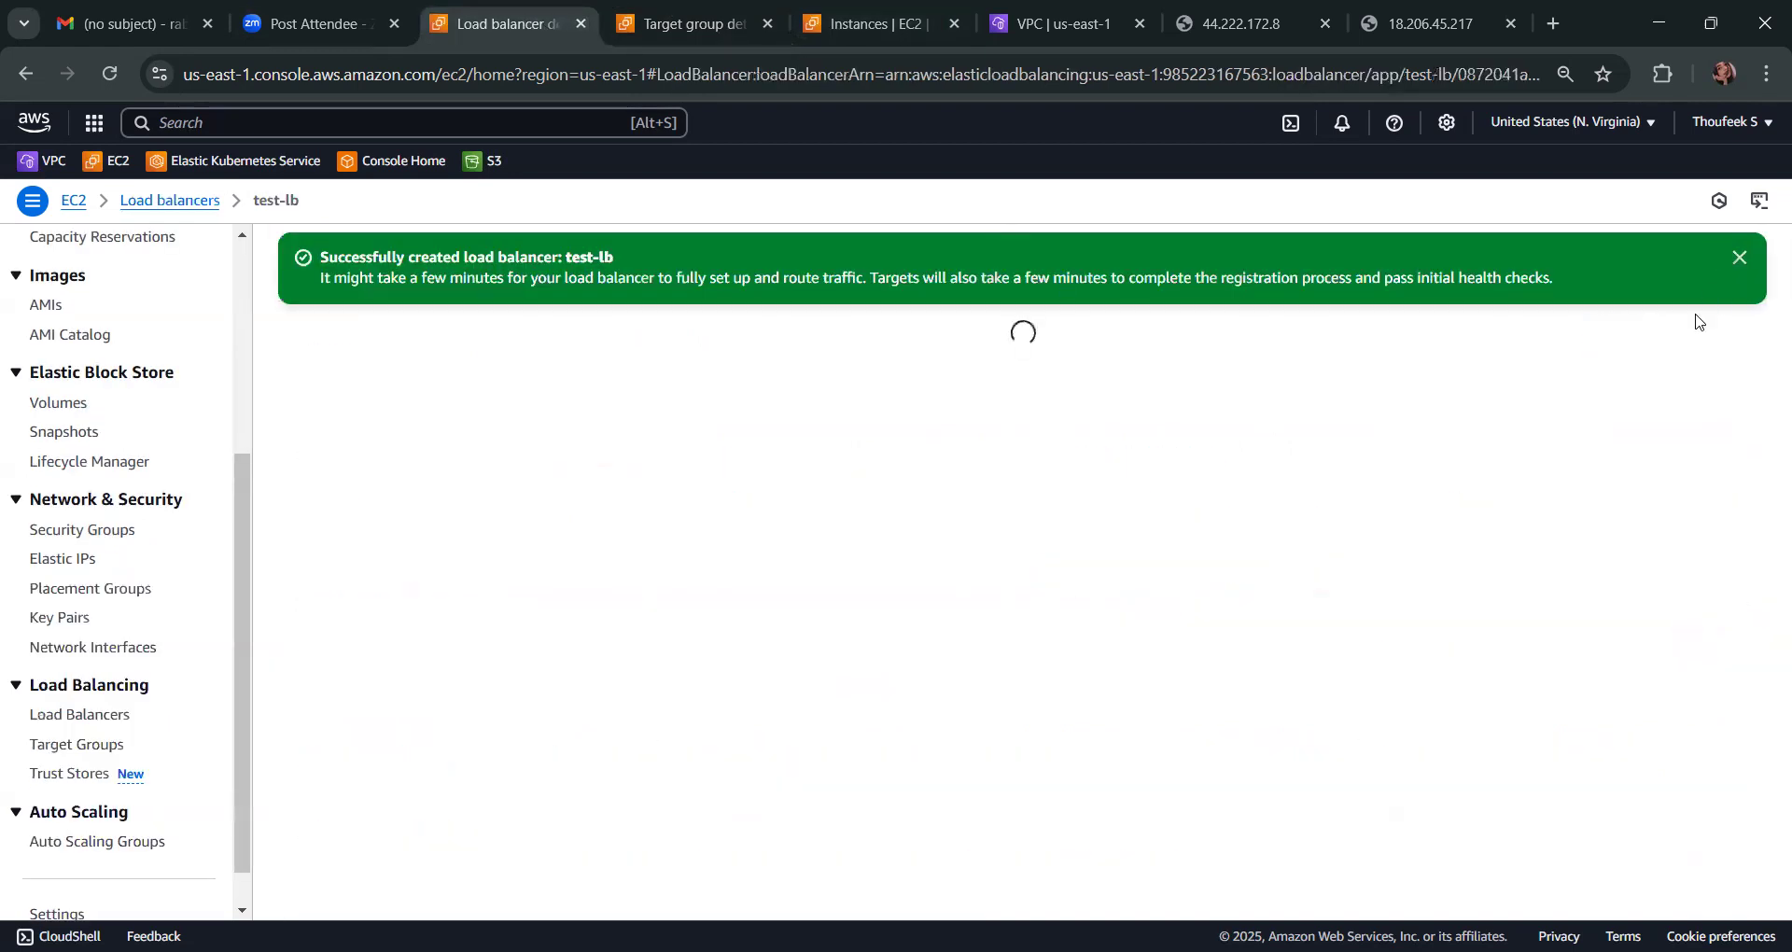
click(1739, 258)
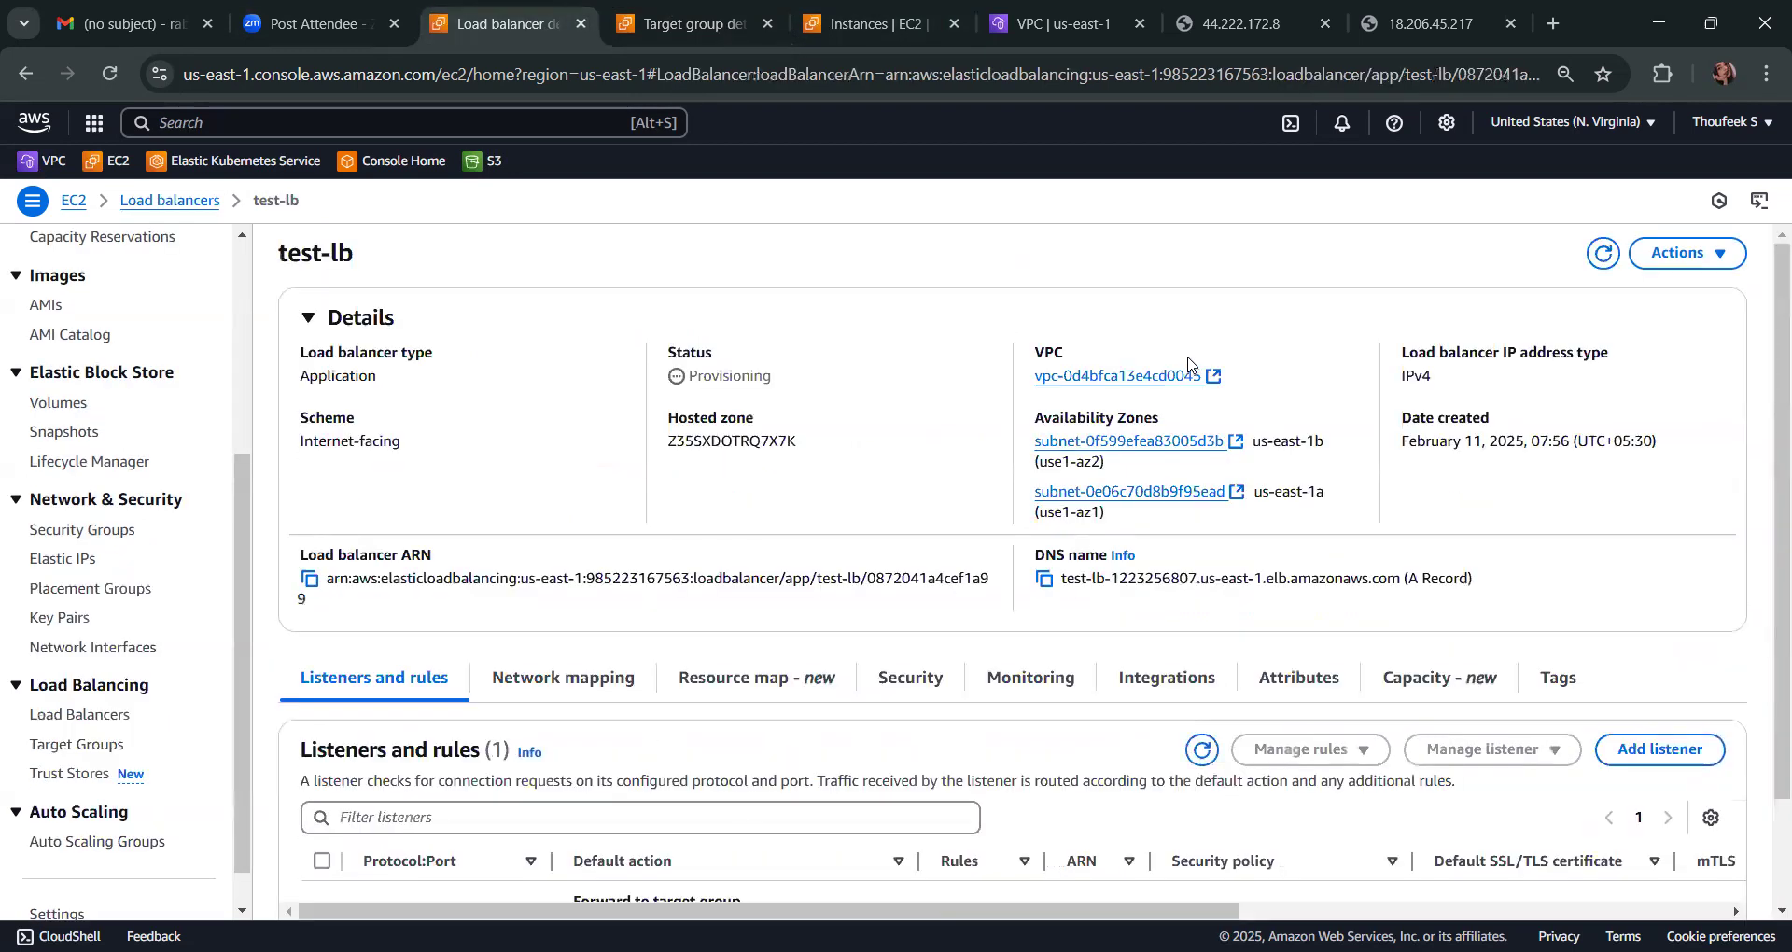
drag(677, 356, 743, 368)
drag(1034, 555, 1111, 553)
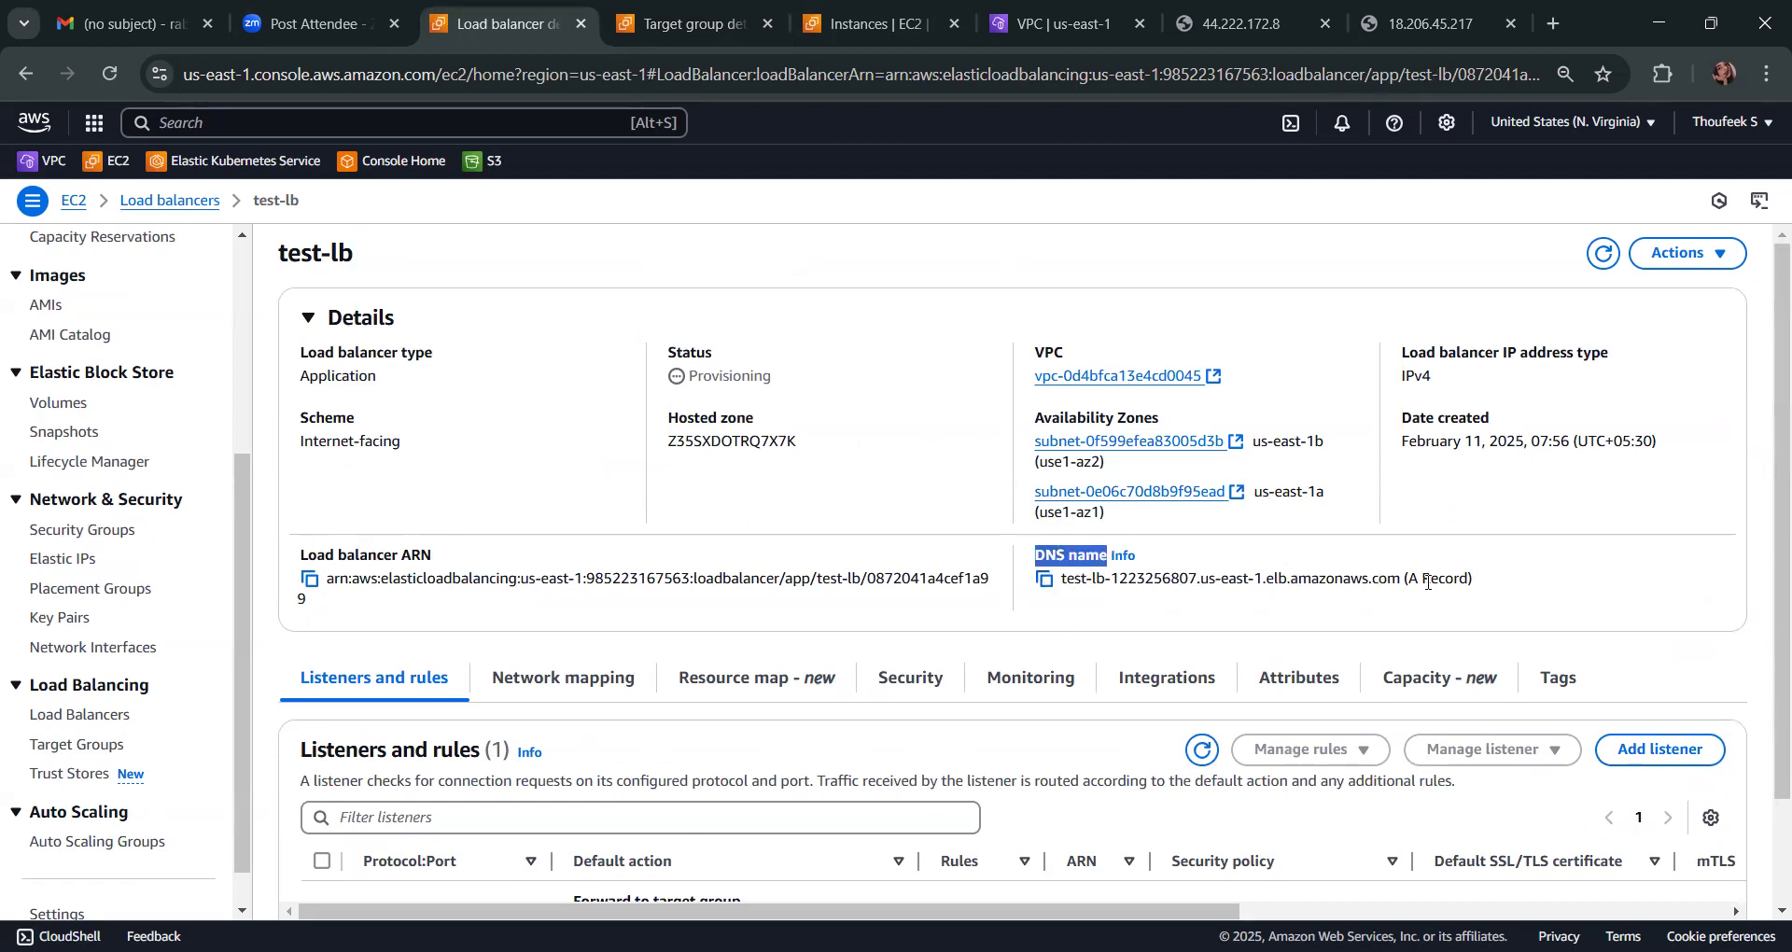
drag(1062, 580, 1407, 598)
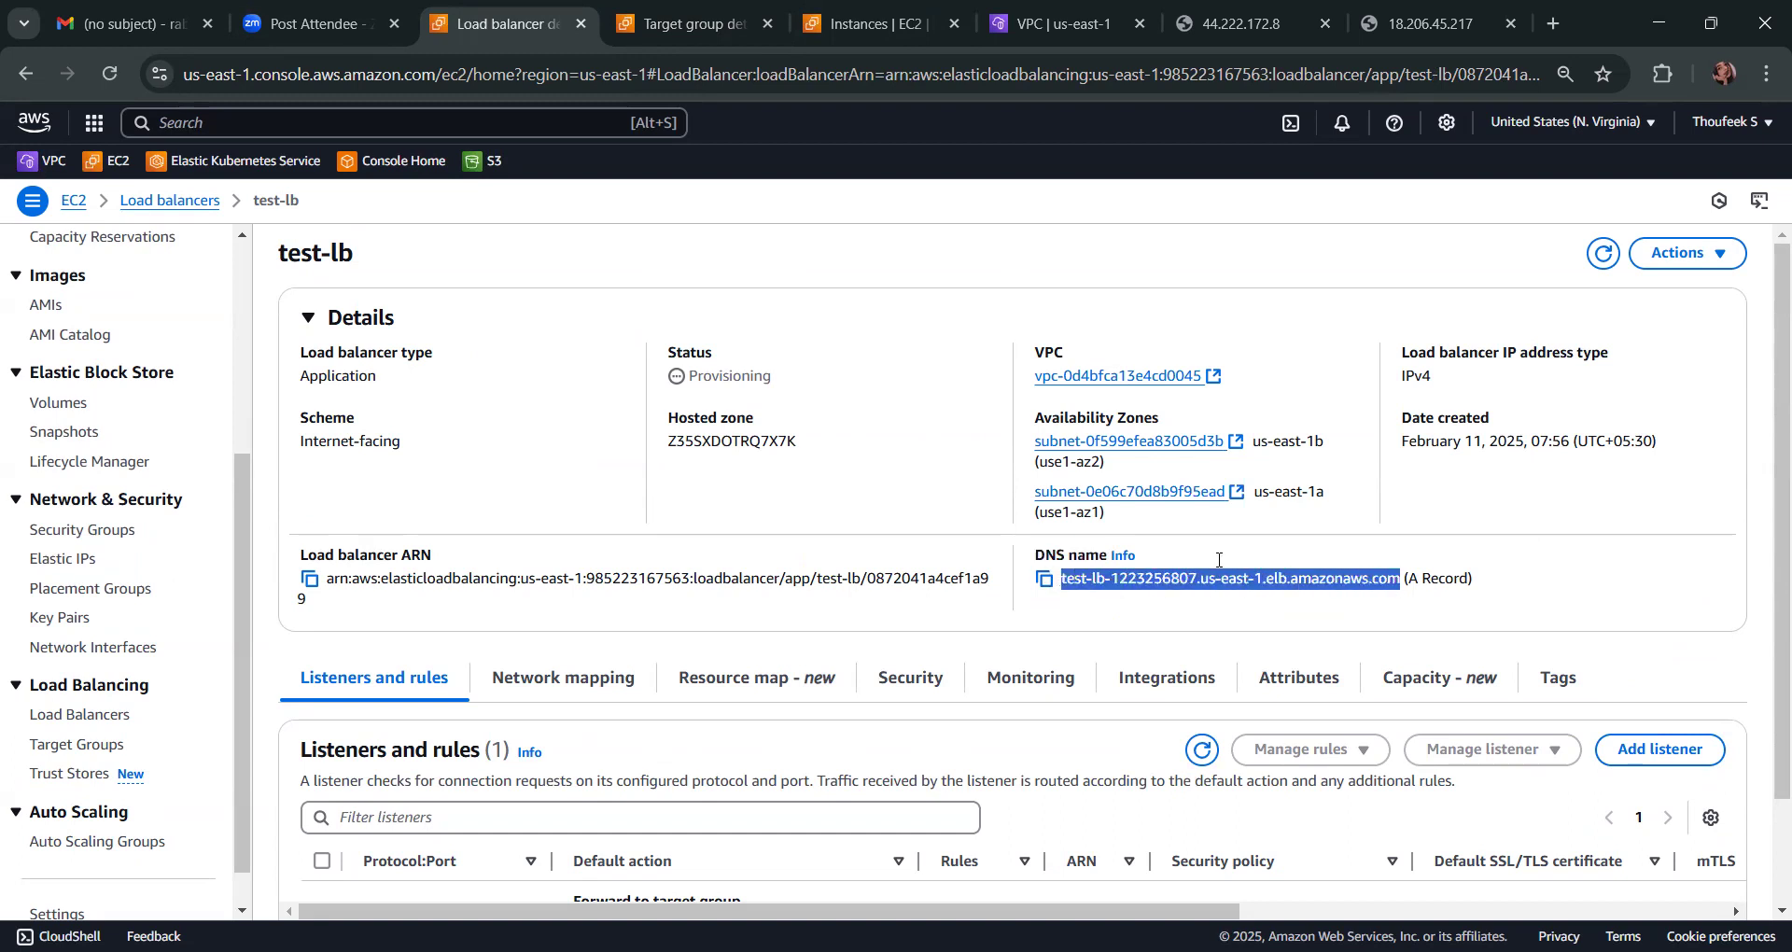
drag(664, 351, 772, 378)
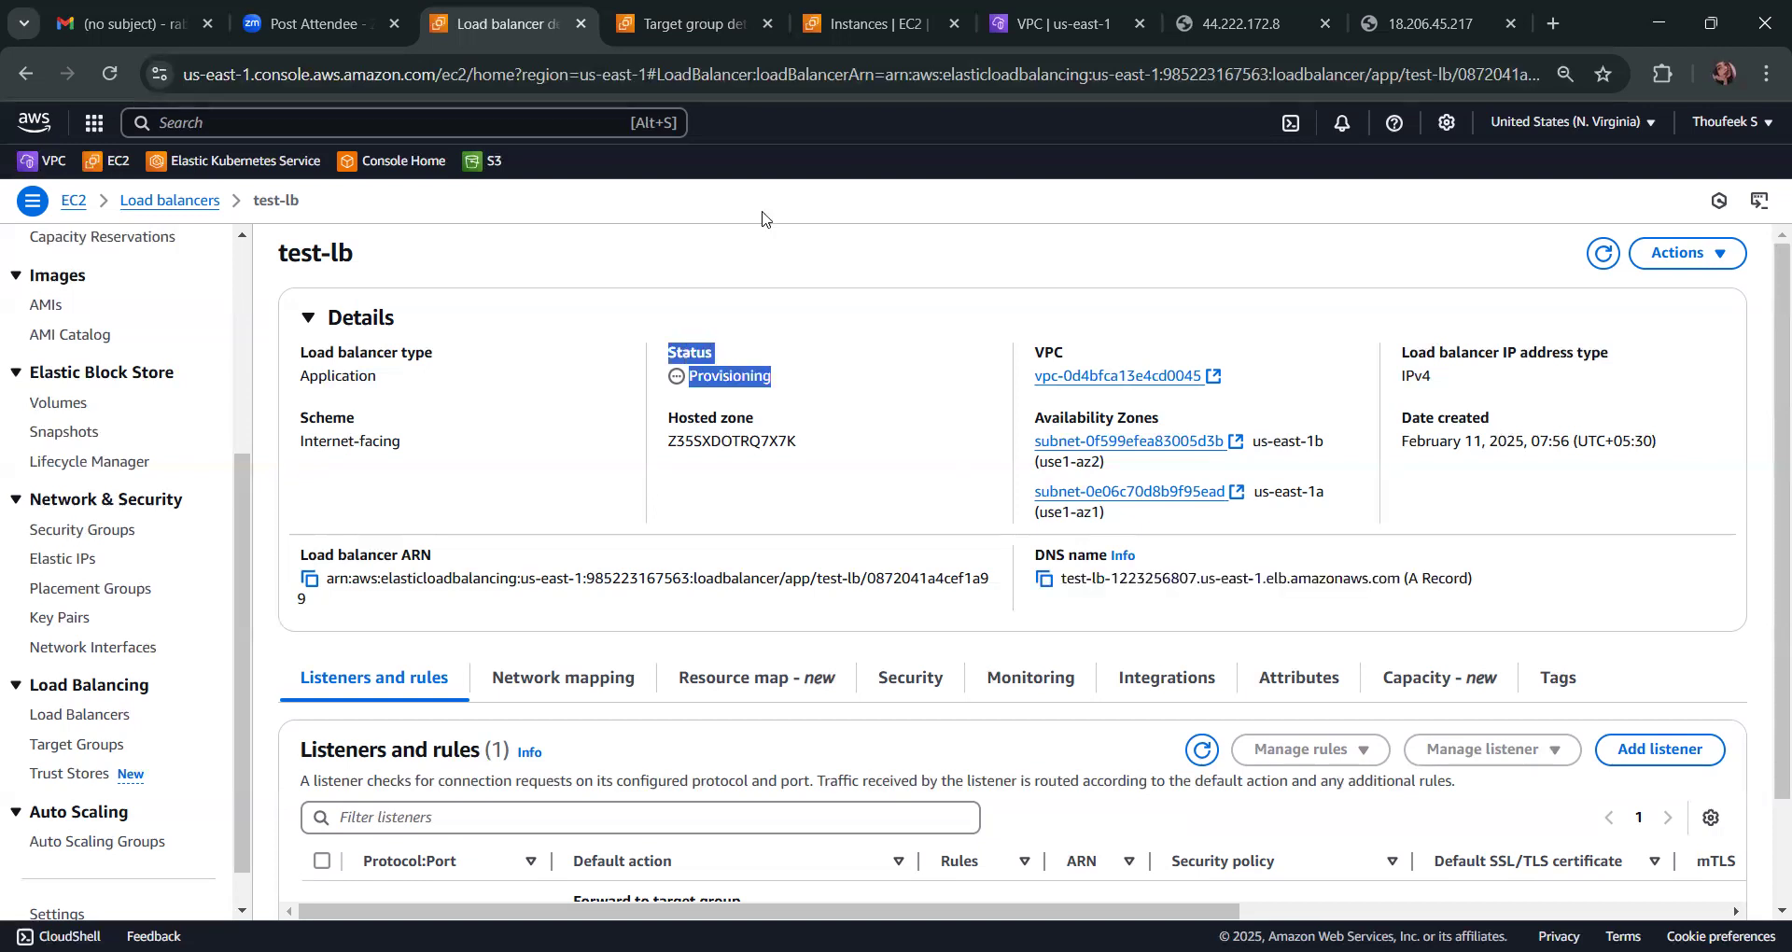
Refresh the registered targets of lb-test, filter them by Health status = healthy, and check the health of vm-1 and vm-2.
click(721, 18)
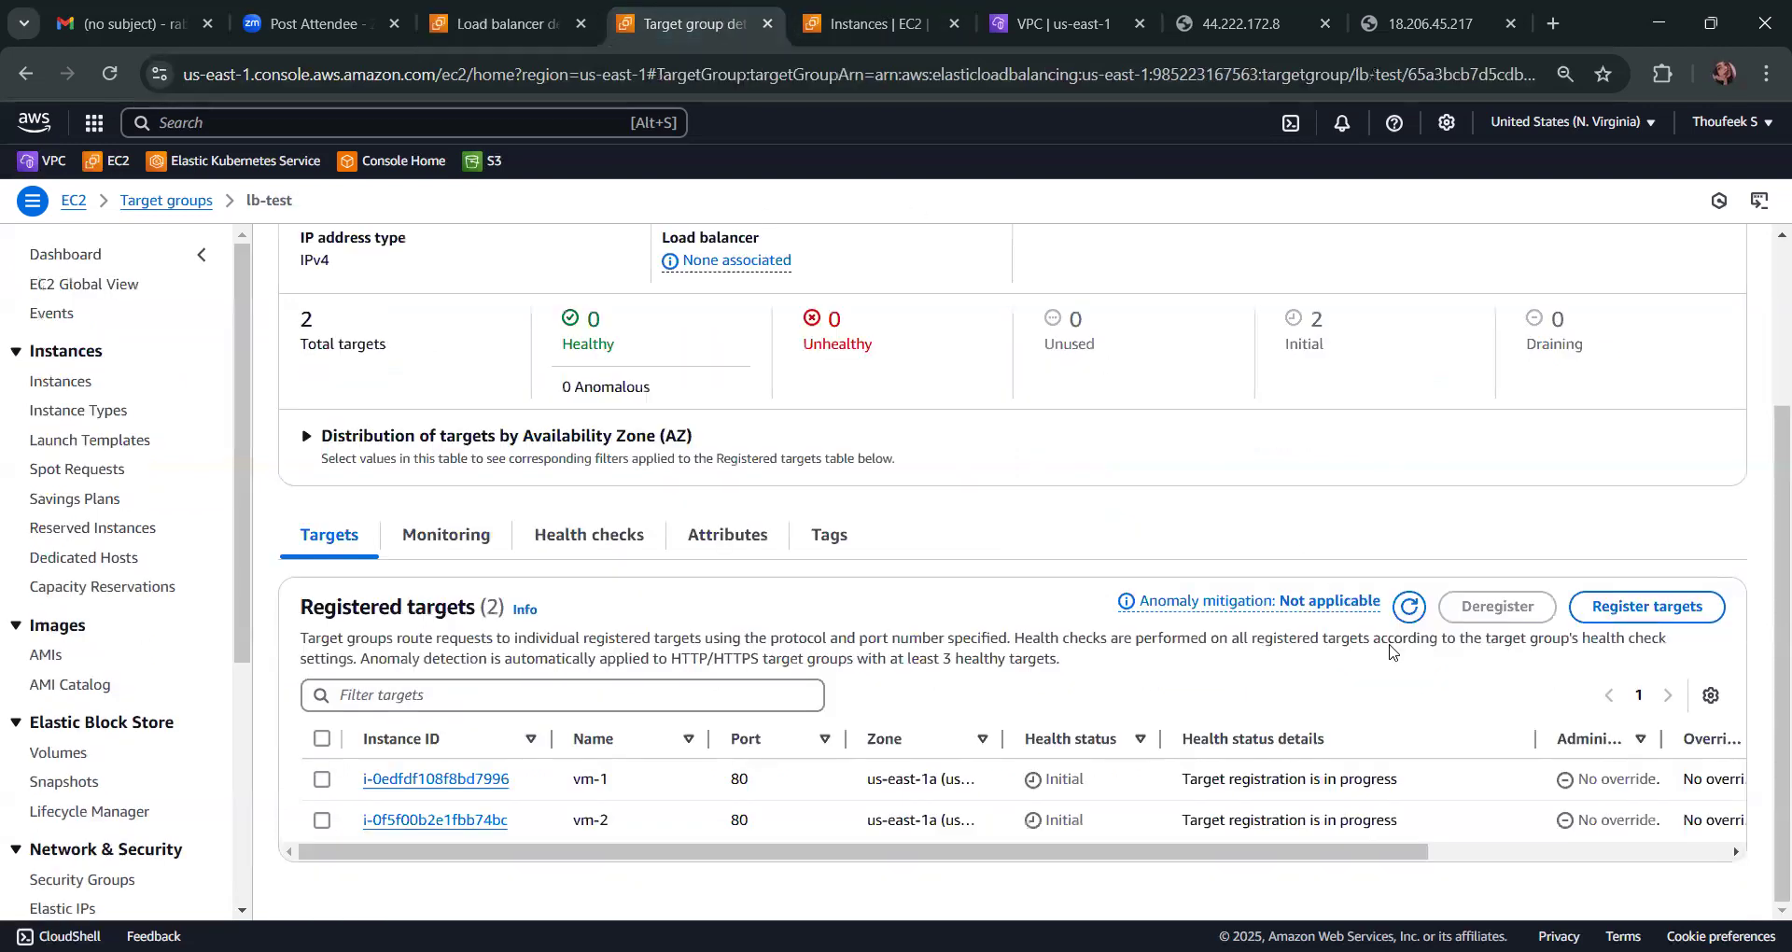
click(1402, 606)
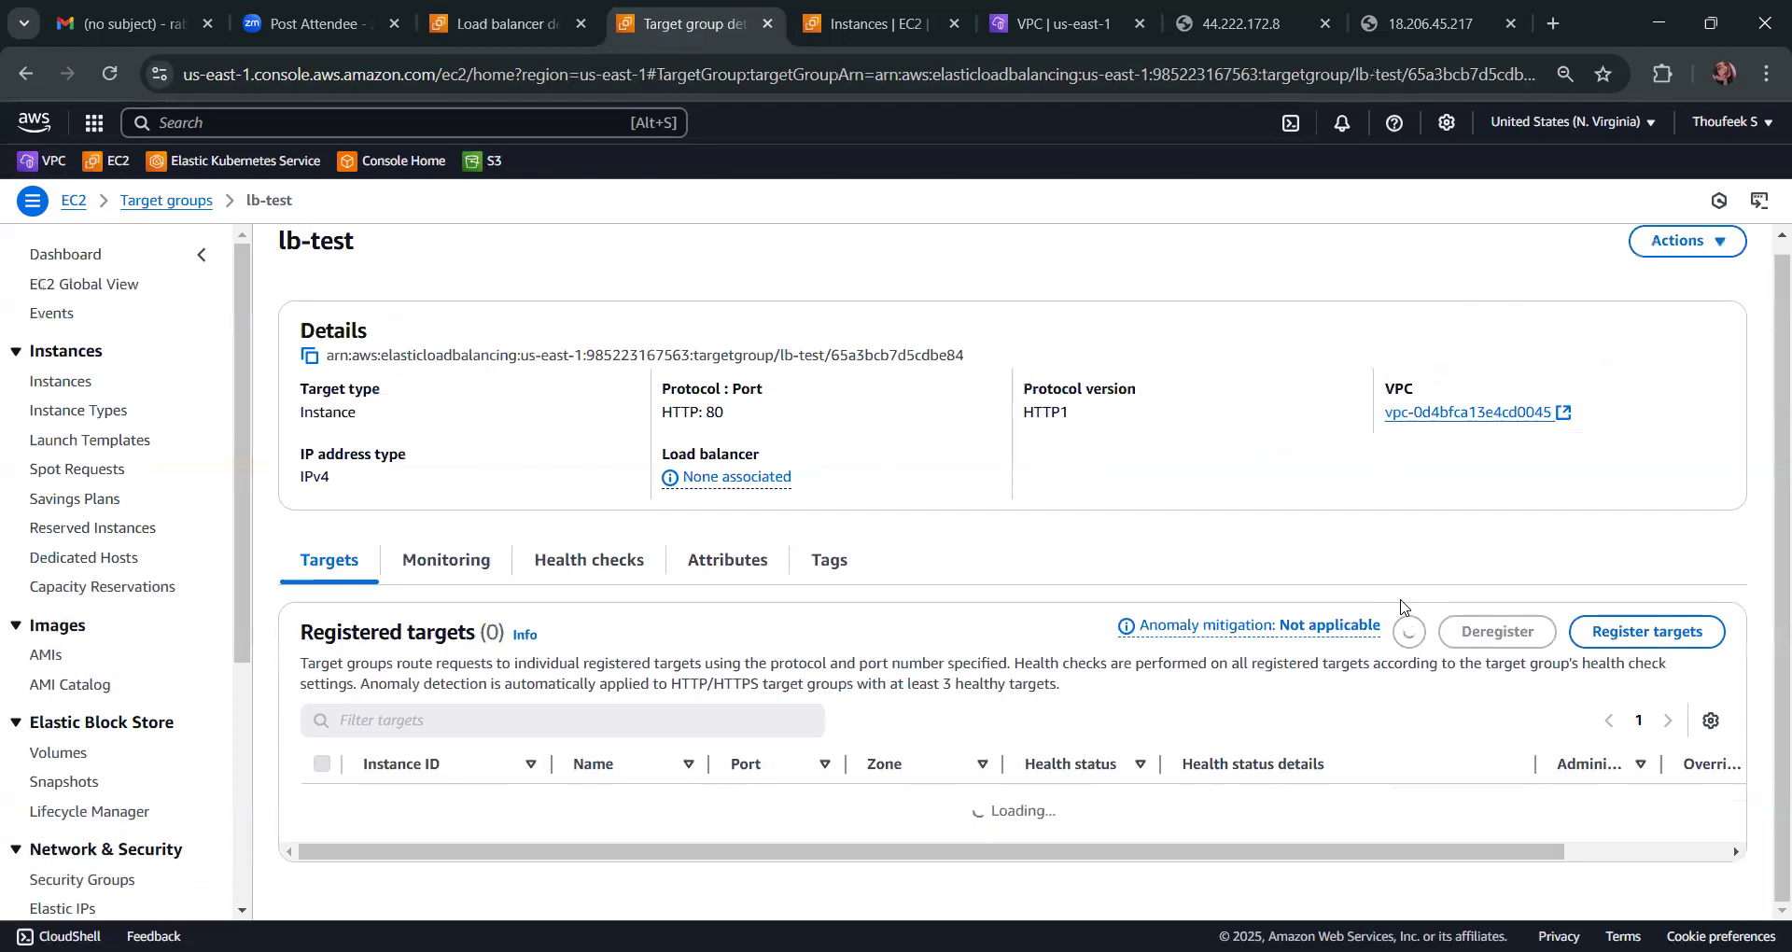
scroll(844, 719, up, 3)
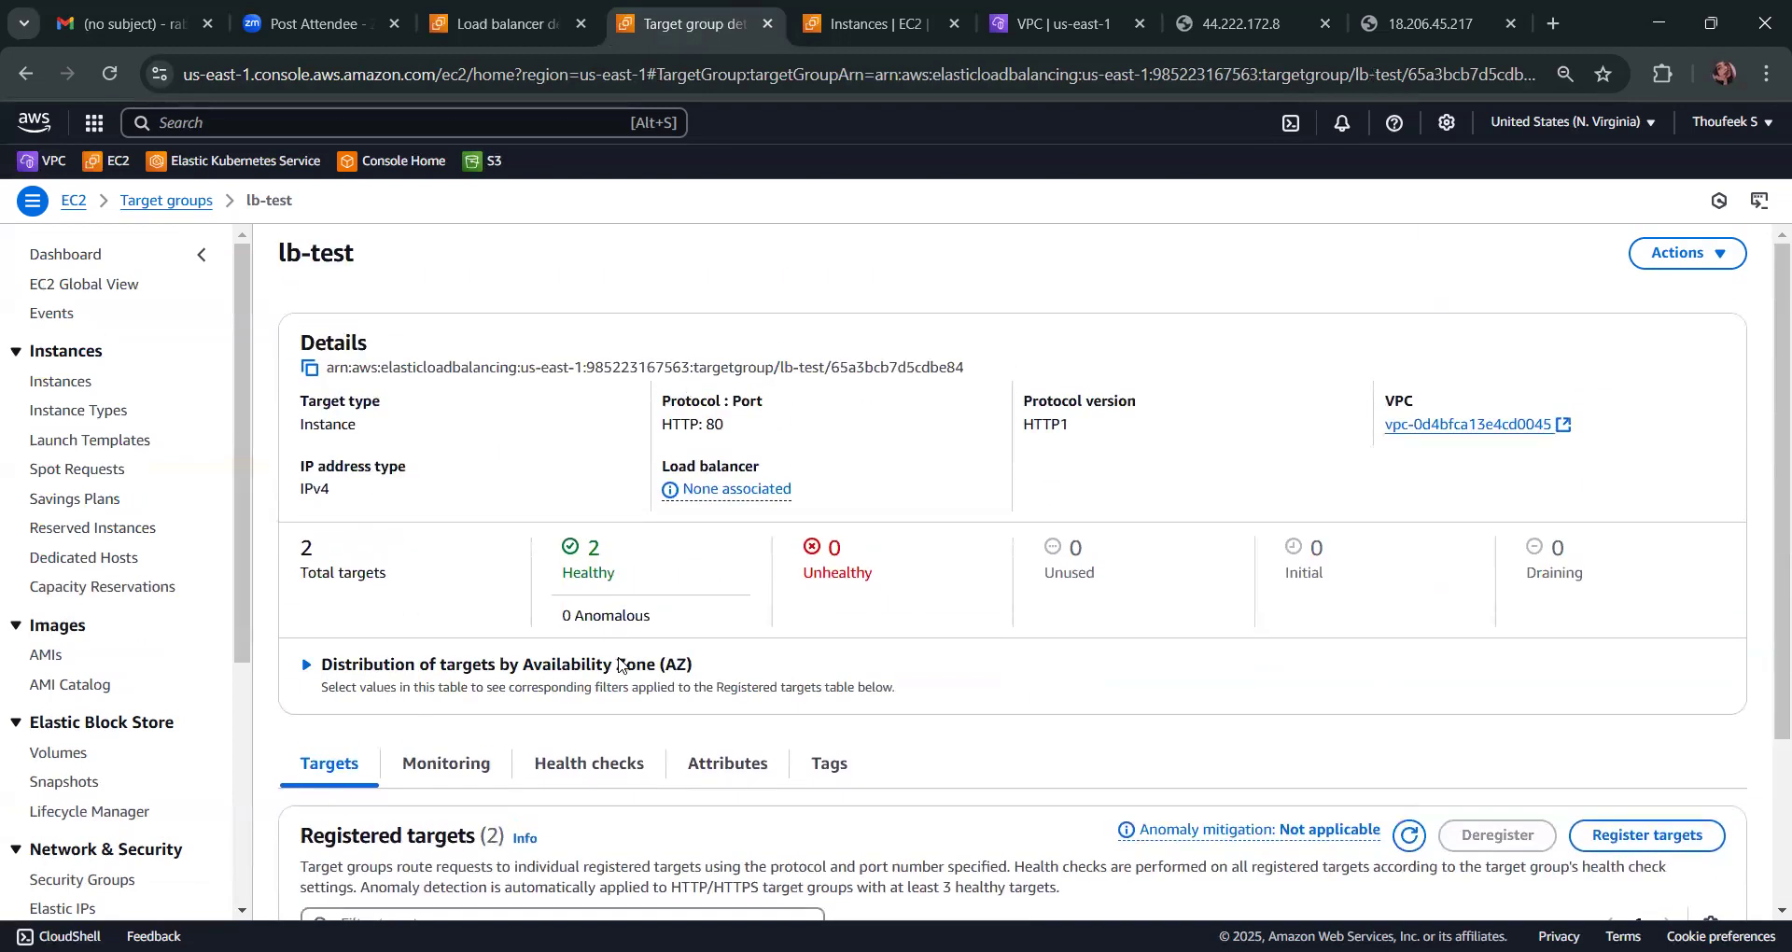
scroll(624, 664, down, 1)
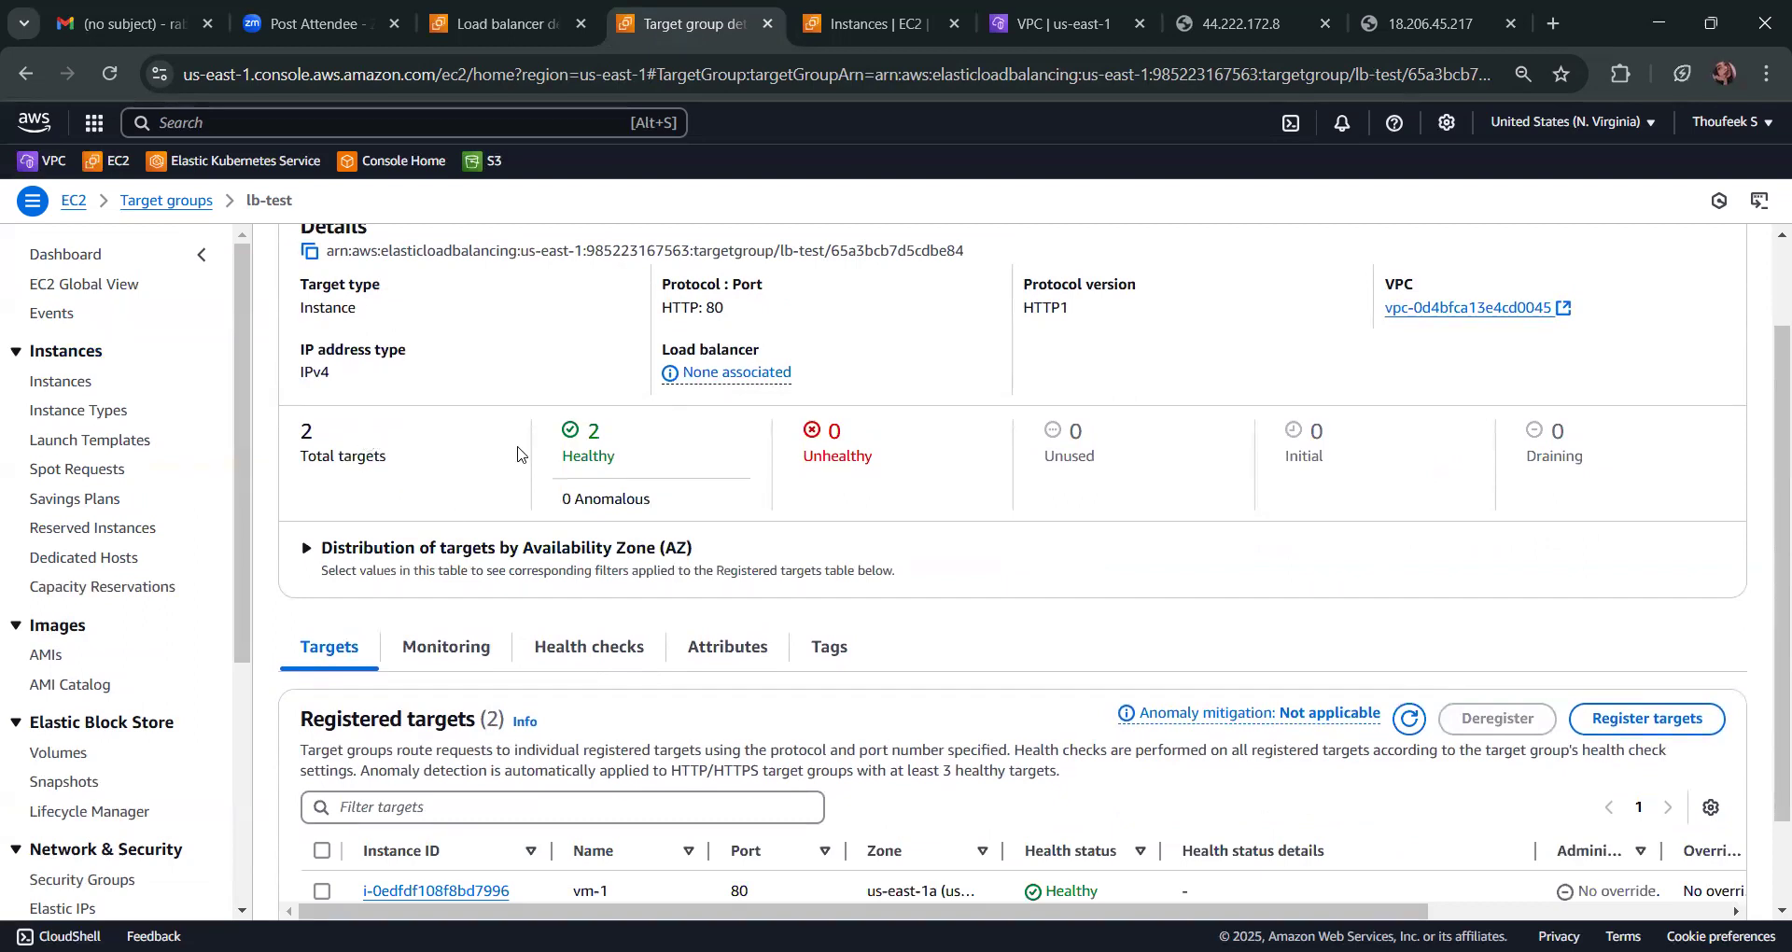
drag(344, 436, 292, 428)
drag(620, 436, 587, 441)
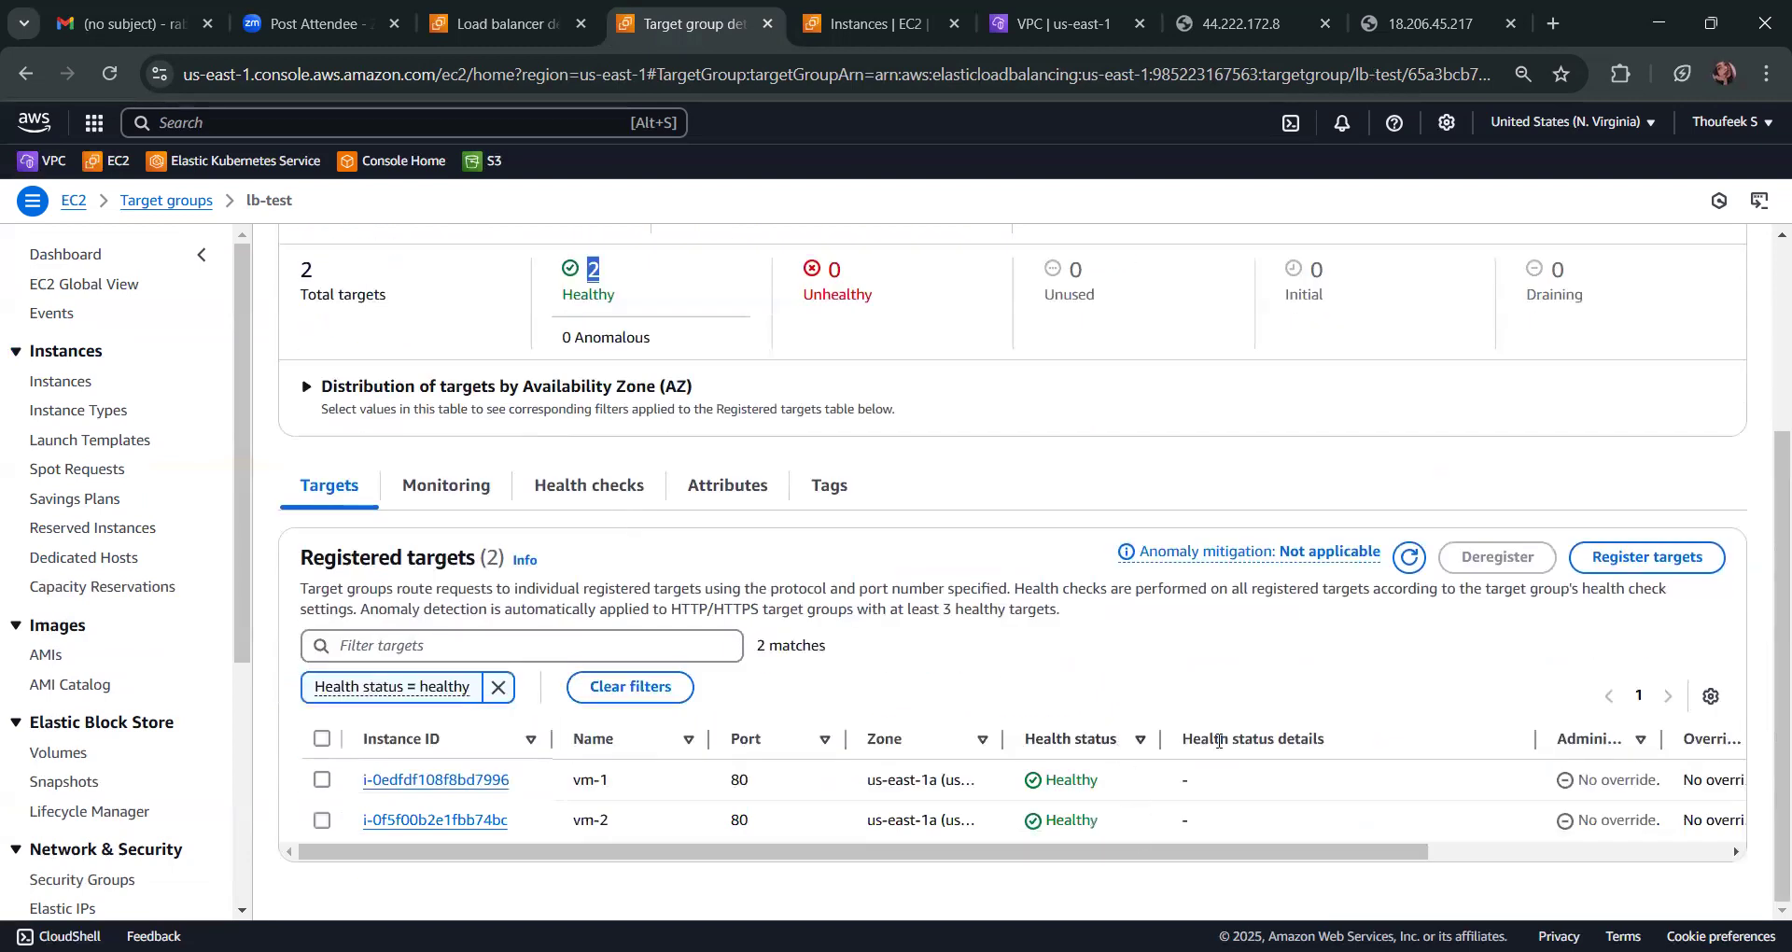
click(1409, 558)
mouse_move(1295, 854)
mouse_down()
mouse_move(1245, 856)
mouse_move(1512, 868)
mouse_move(1296, 871)
mouse_up()
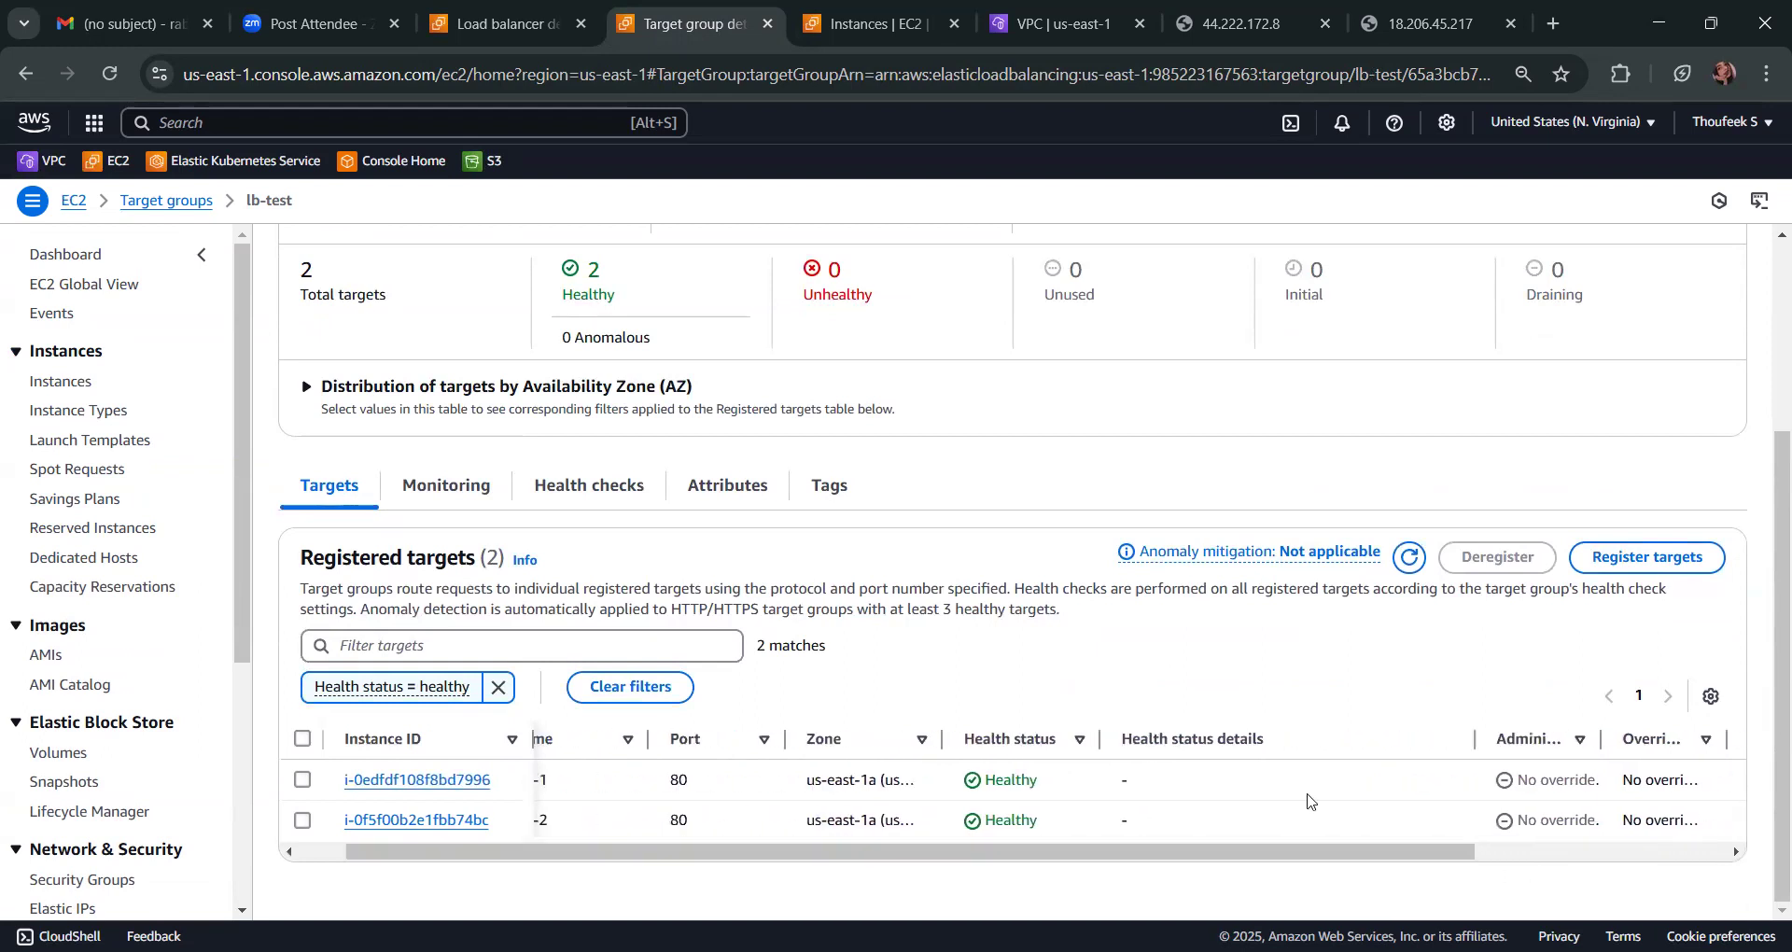
Refresh the test-lb details, copy the load balancer's DNS name, and open that address in a new browser tab.
click(540, 13)
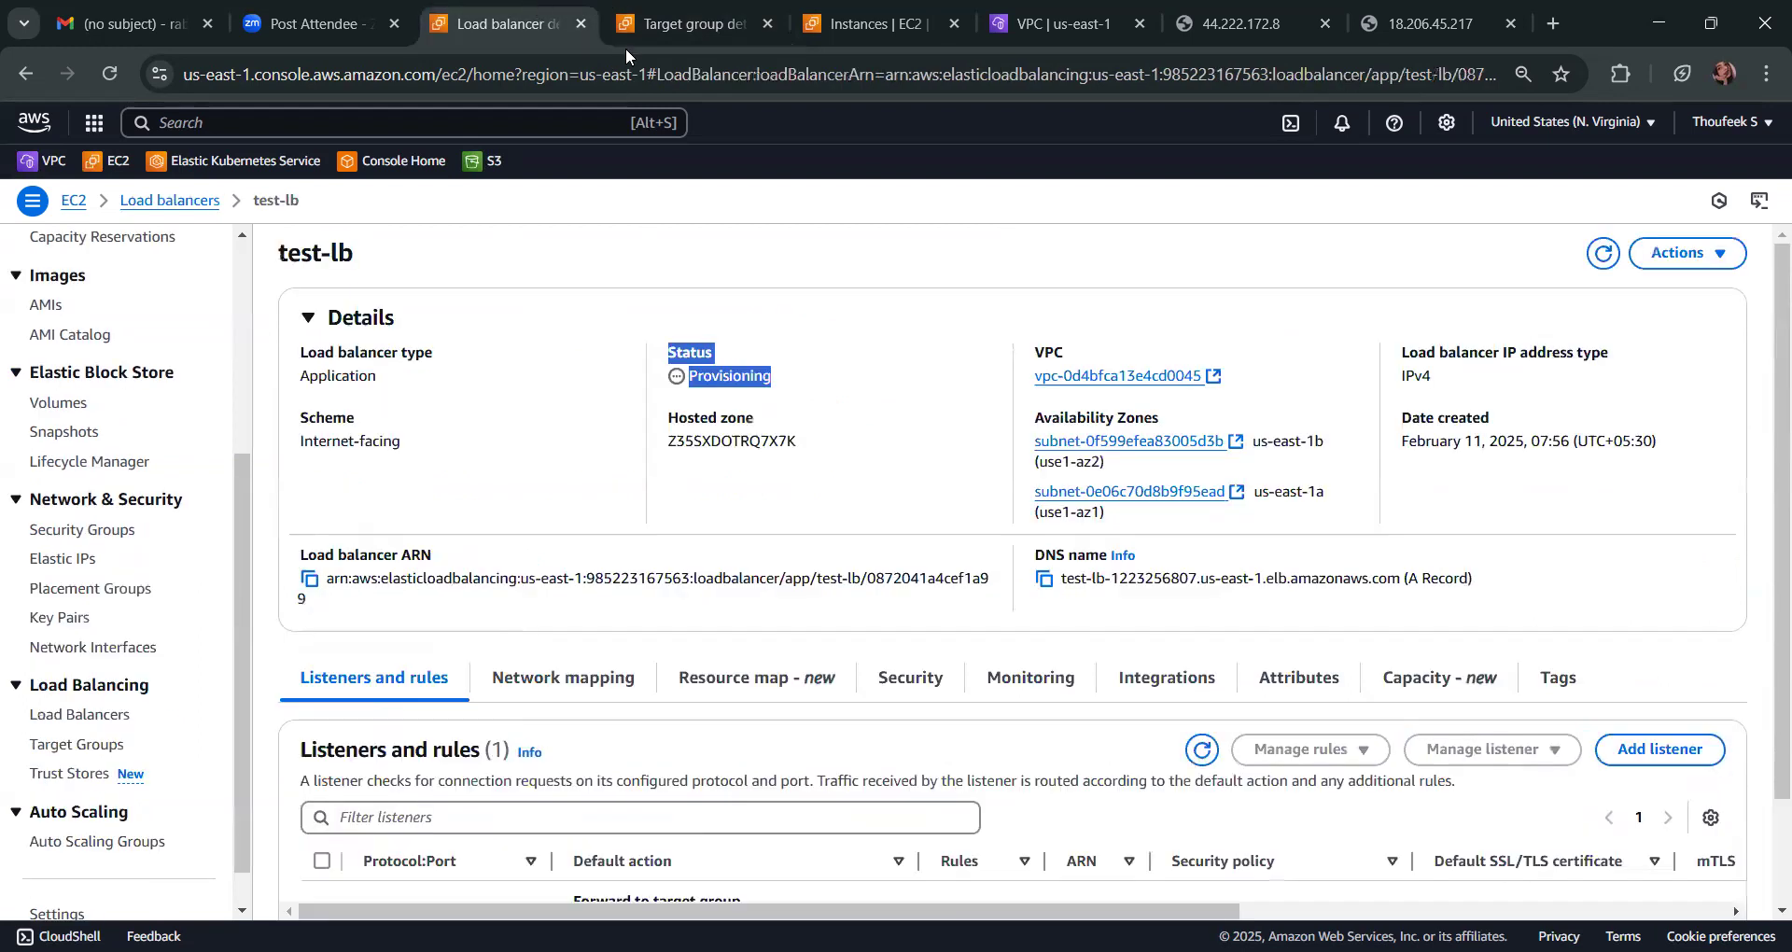
click(1603, 256)
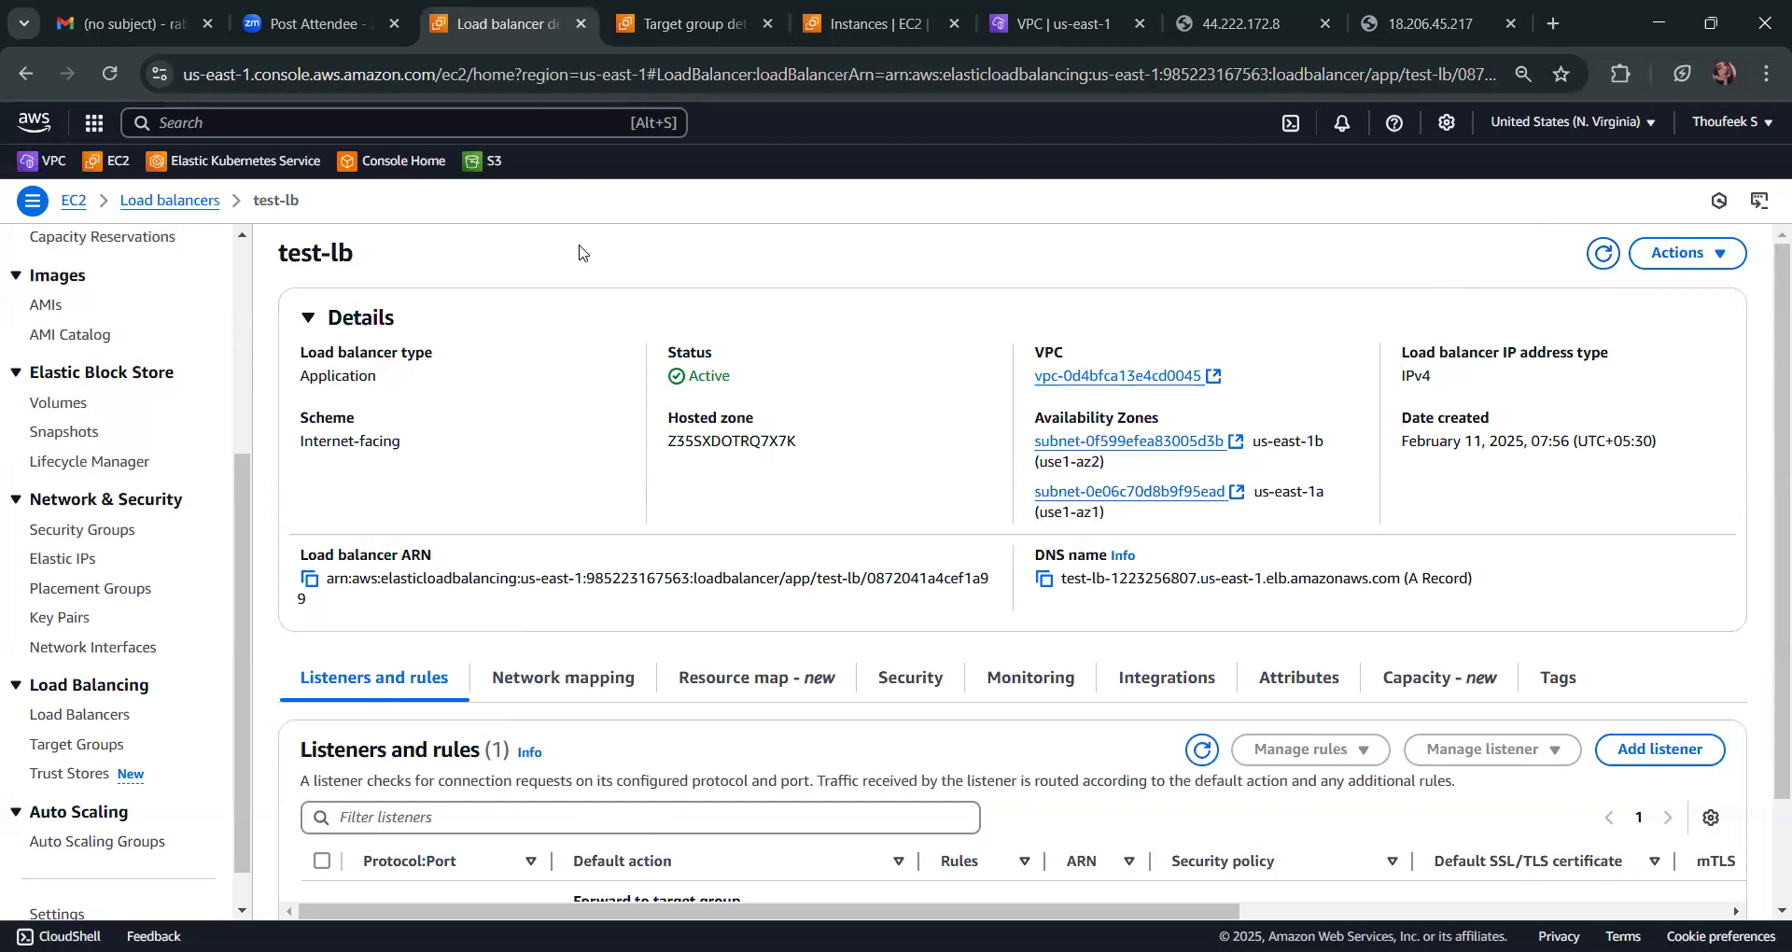
click(1044, 581)
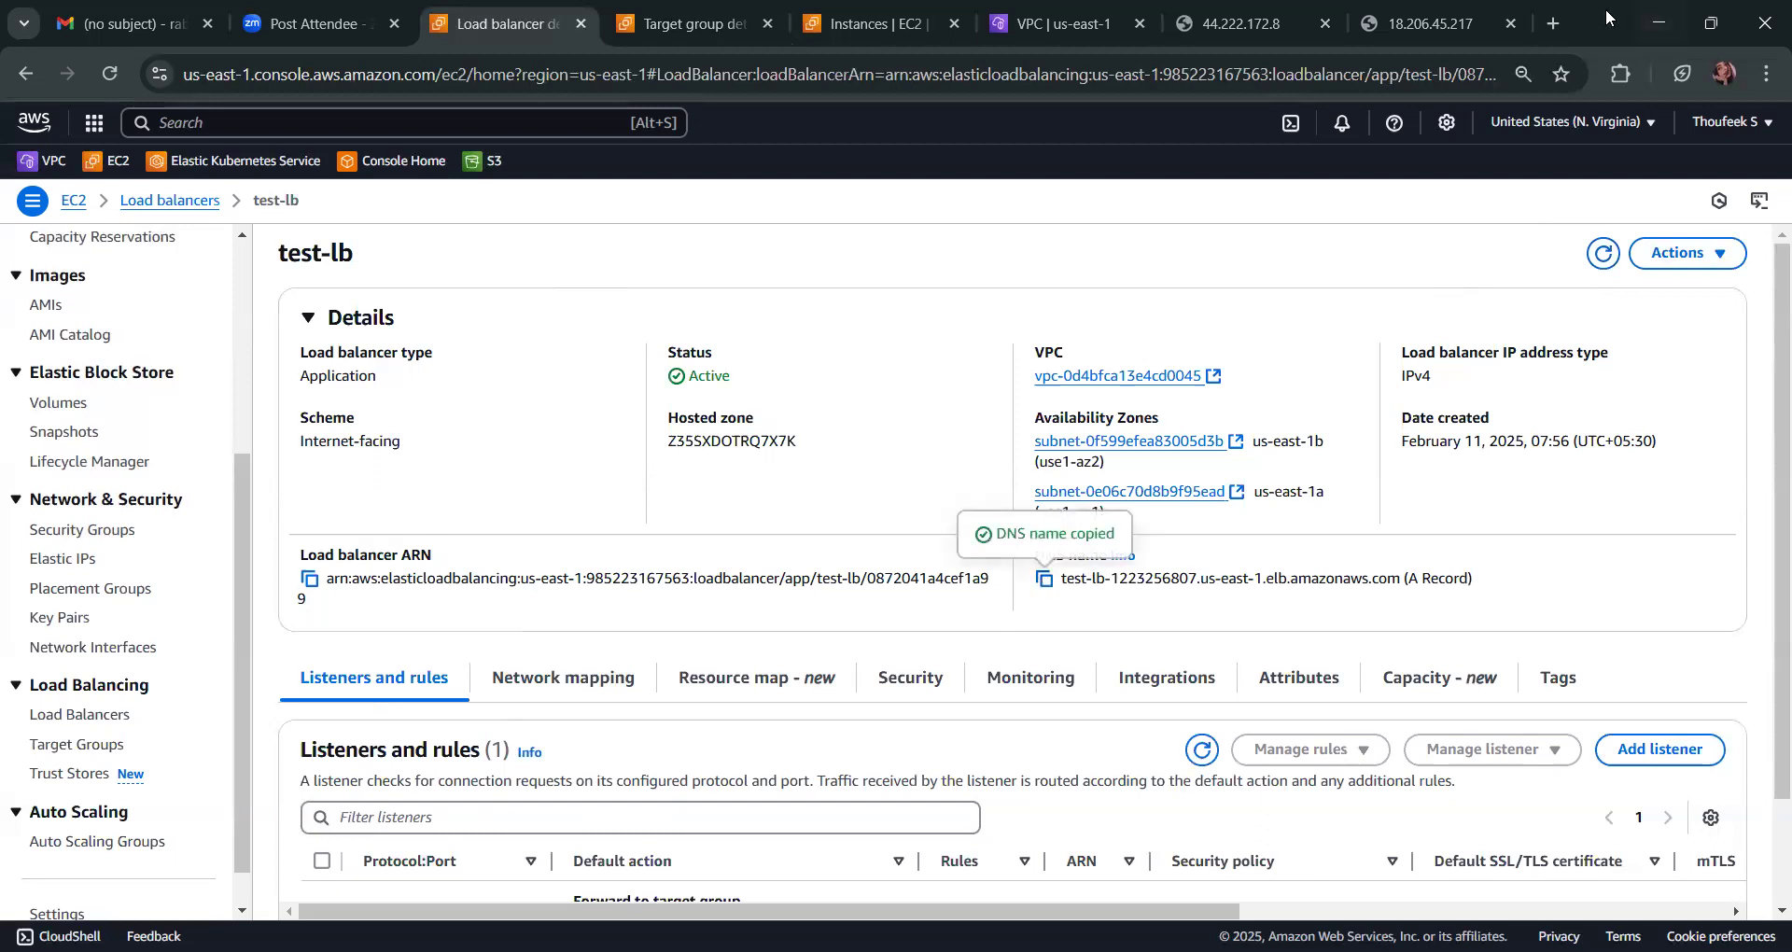
key(ctrl+t)
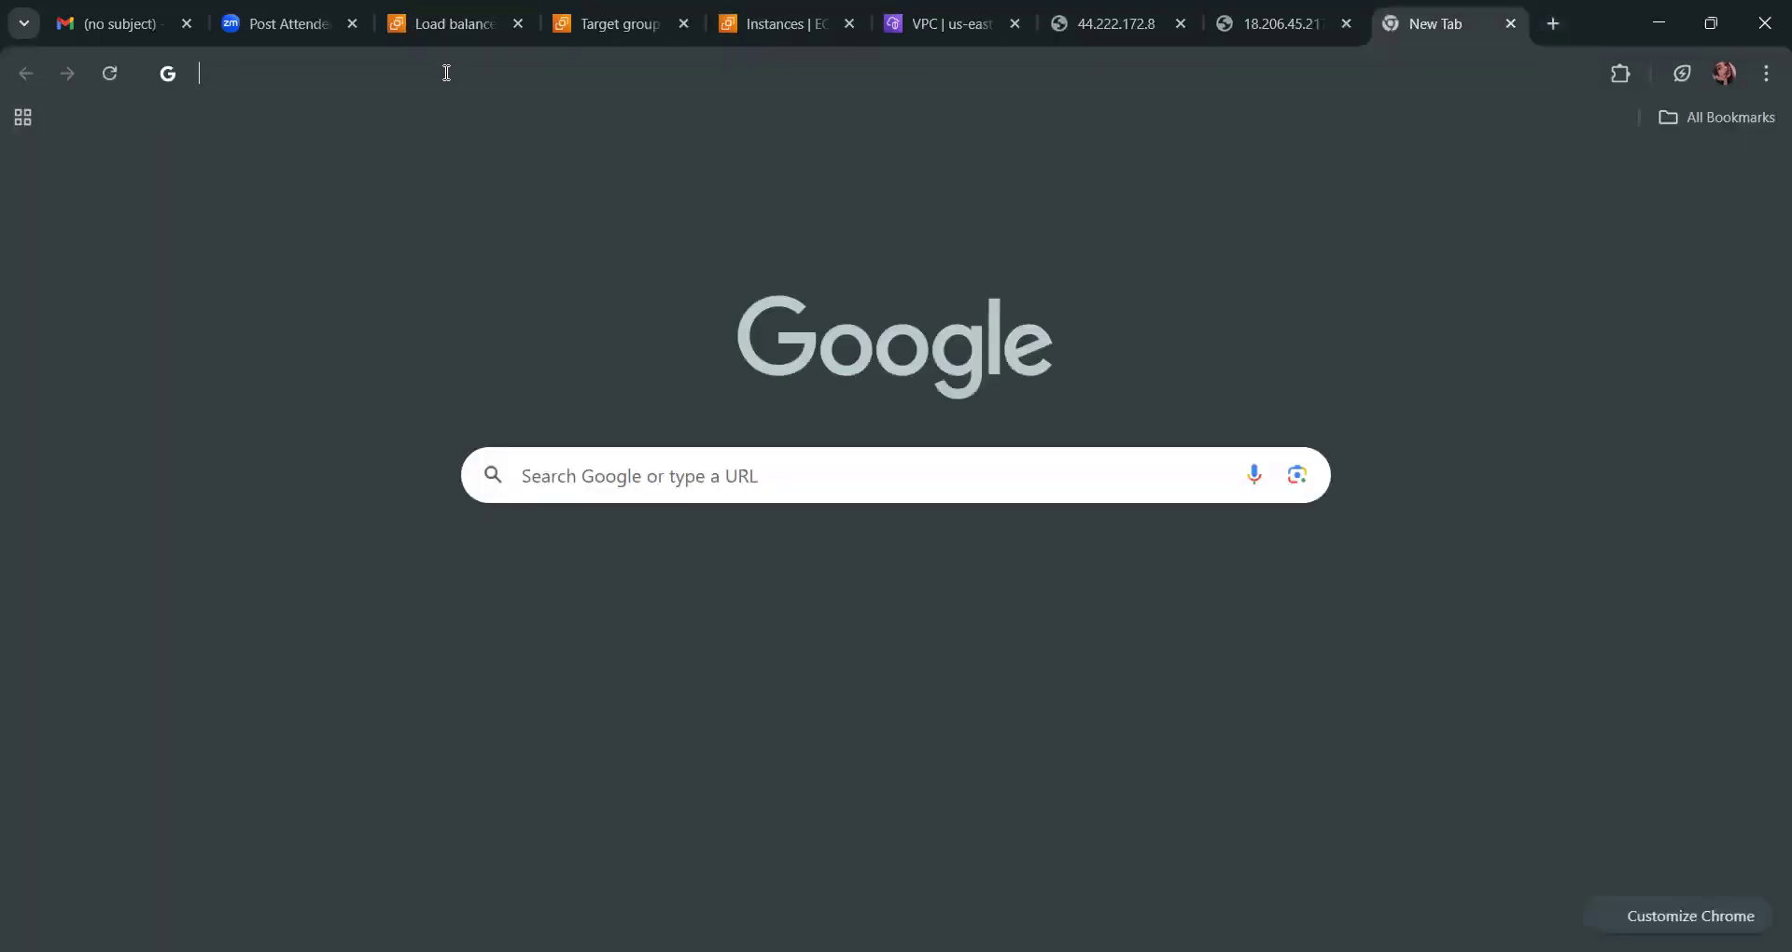
click(445, 72)
key(ctrl+v)
key(Return)
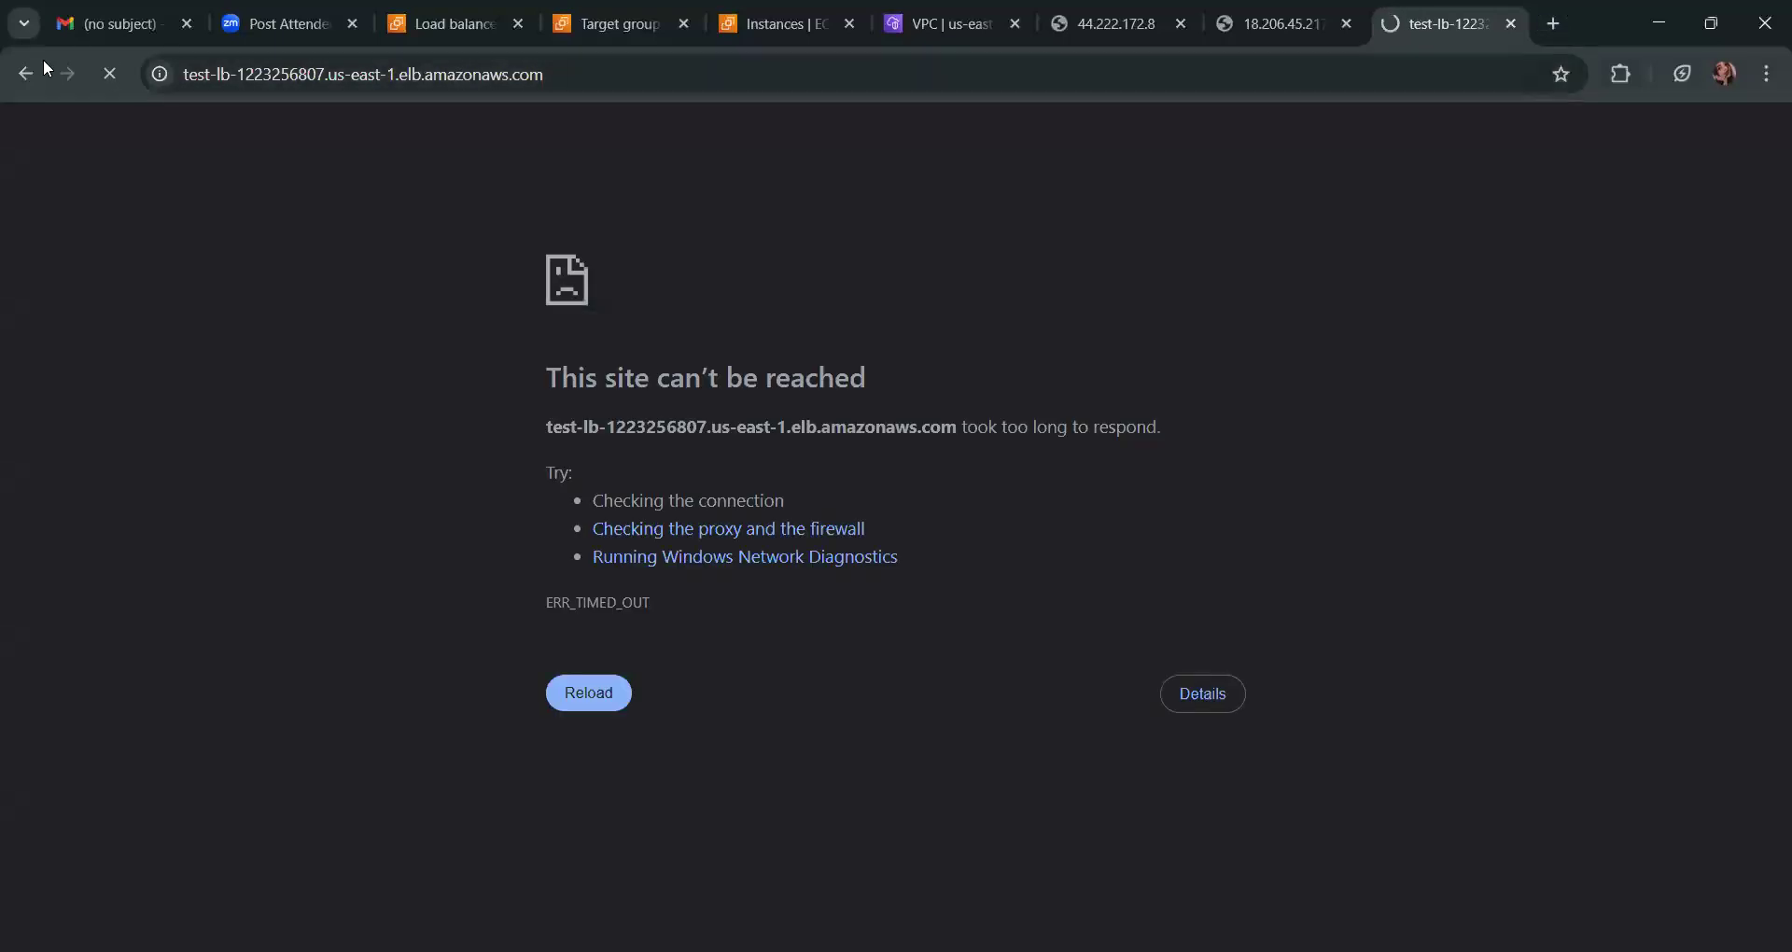
Retry loading the test-lb address, open a new Incognito window, and switch to the load balancer page there.
click(107, 76)
click(1766, 74)
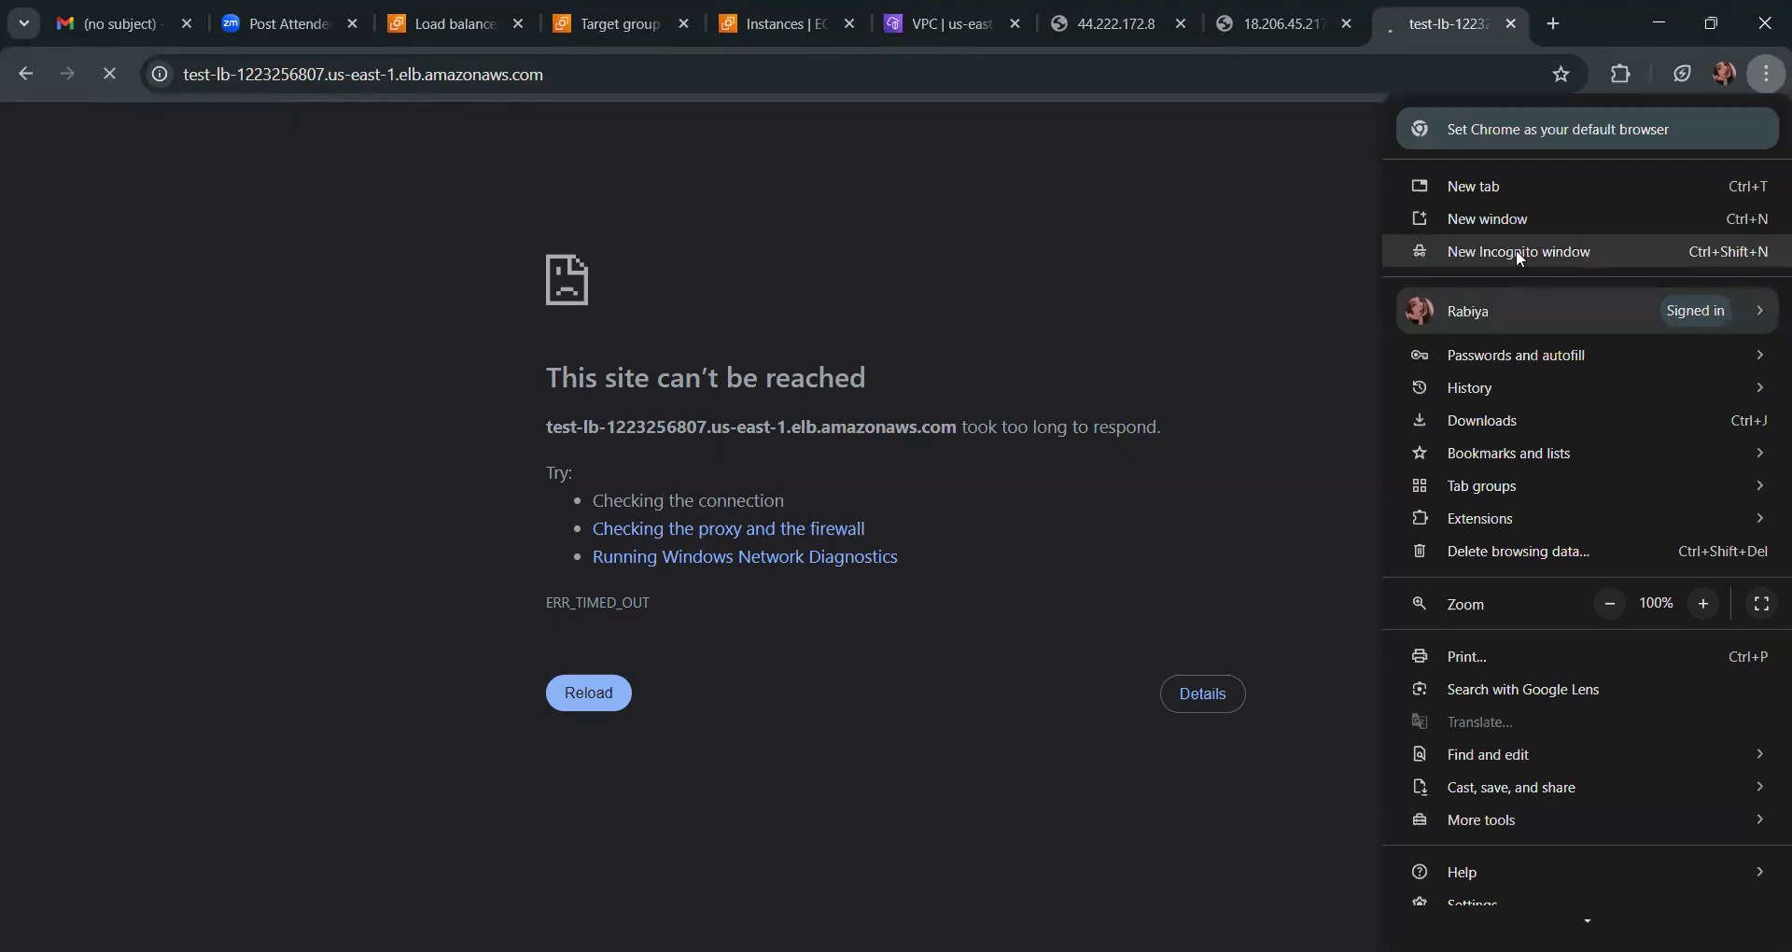
key(ctrl+shift+n)
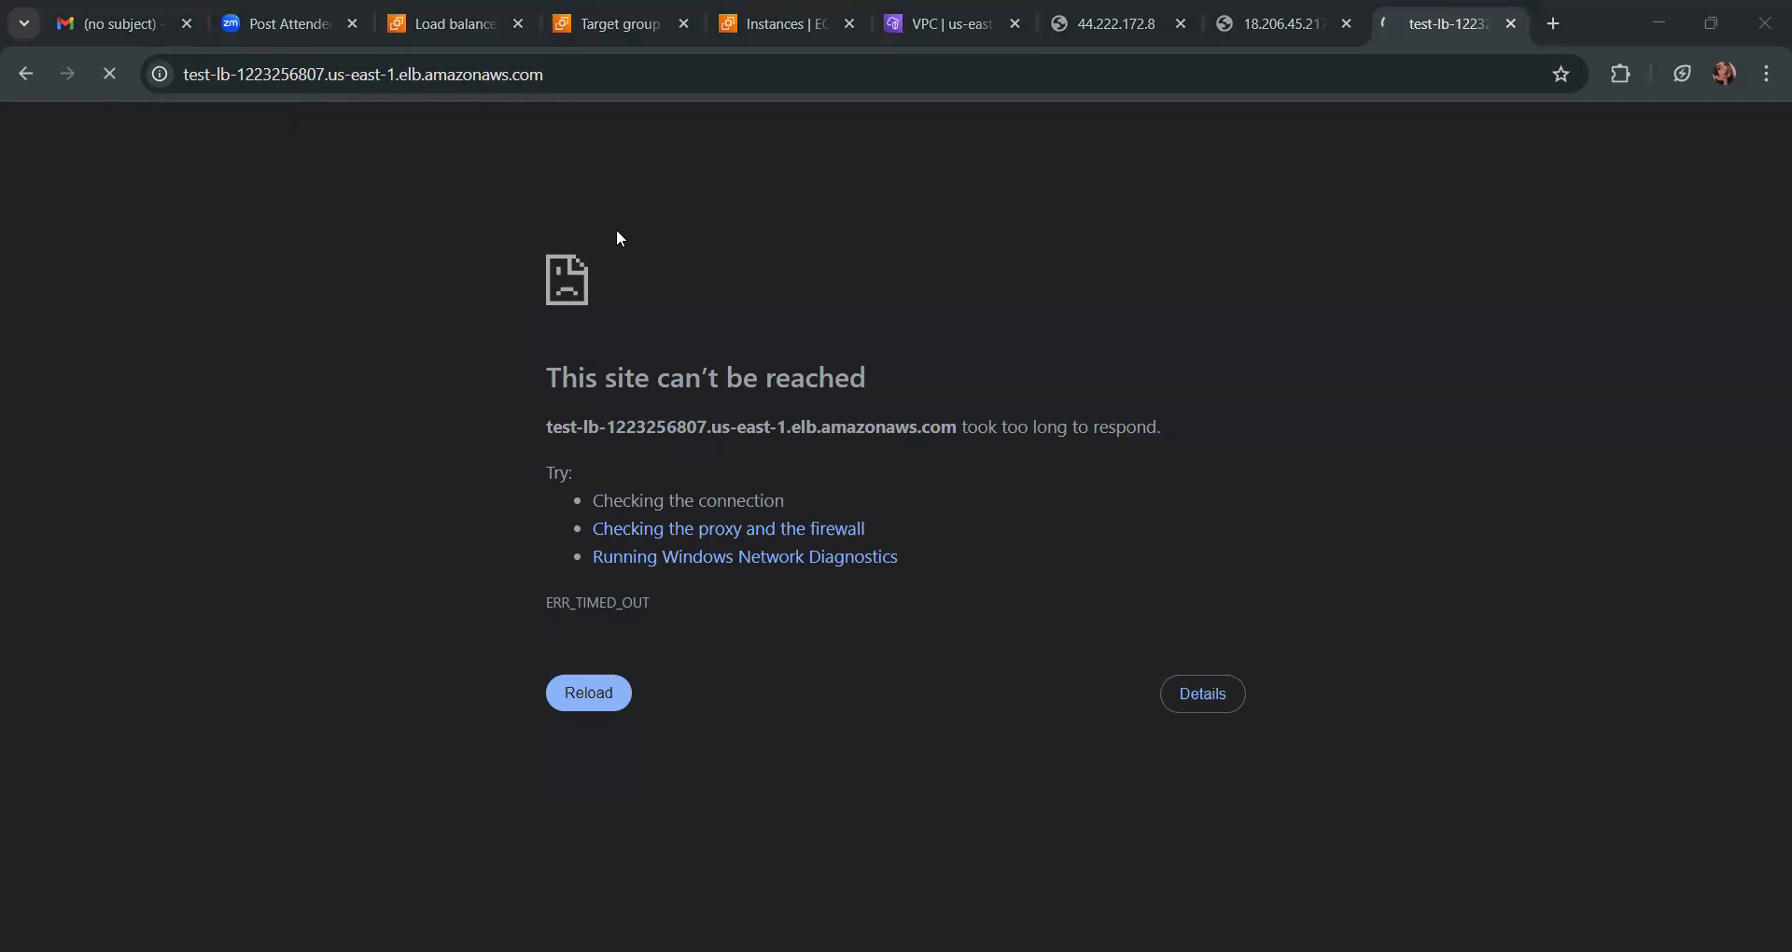
click(109, 75)
click(110, 75)
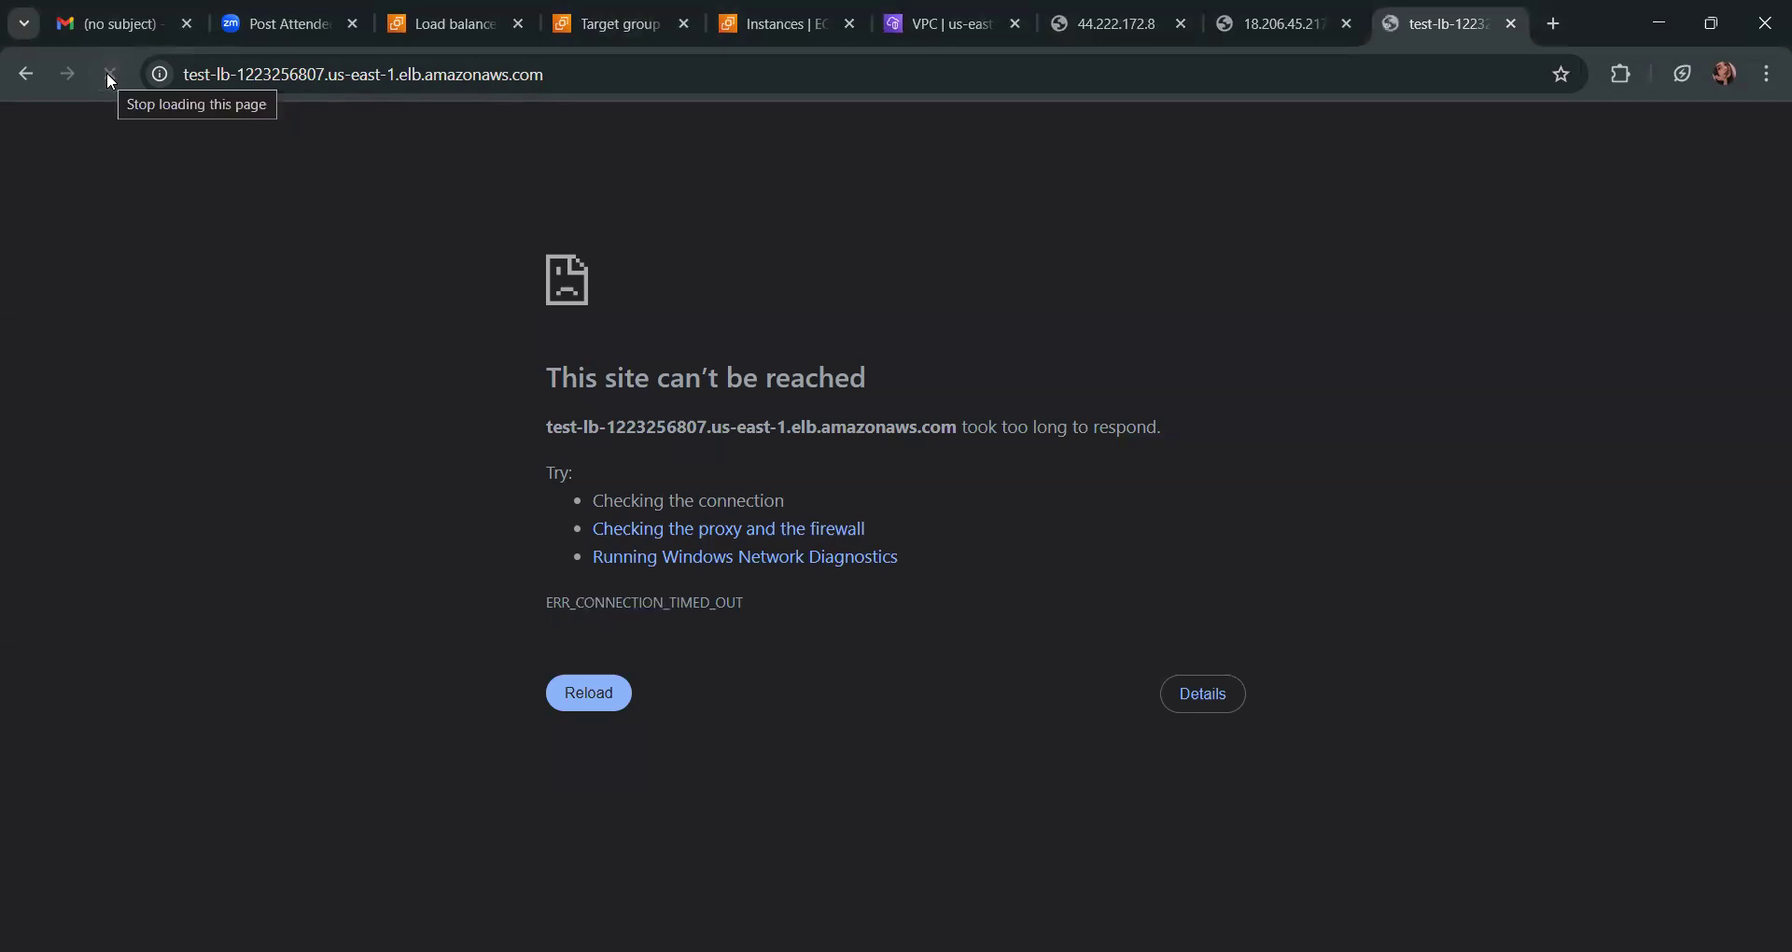
click(107, 74)
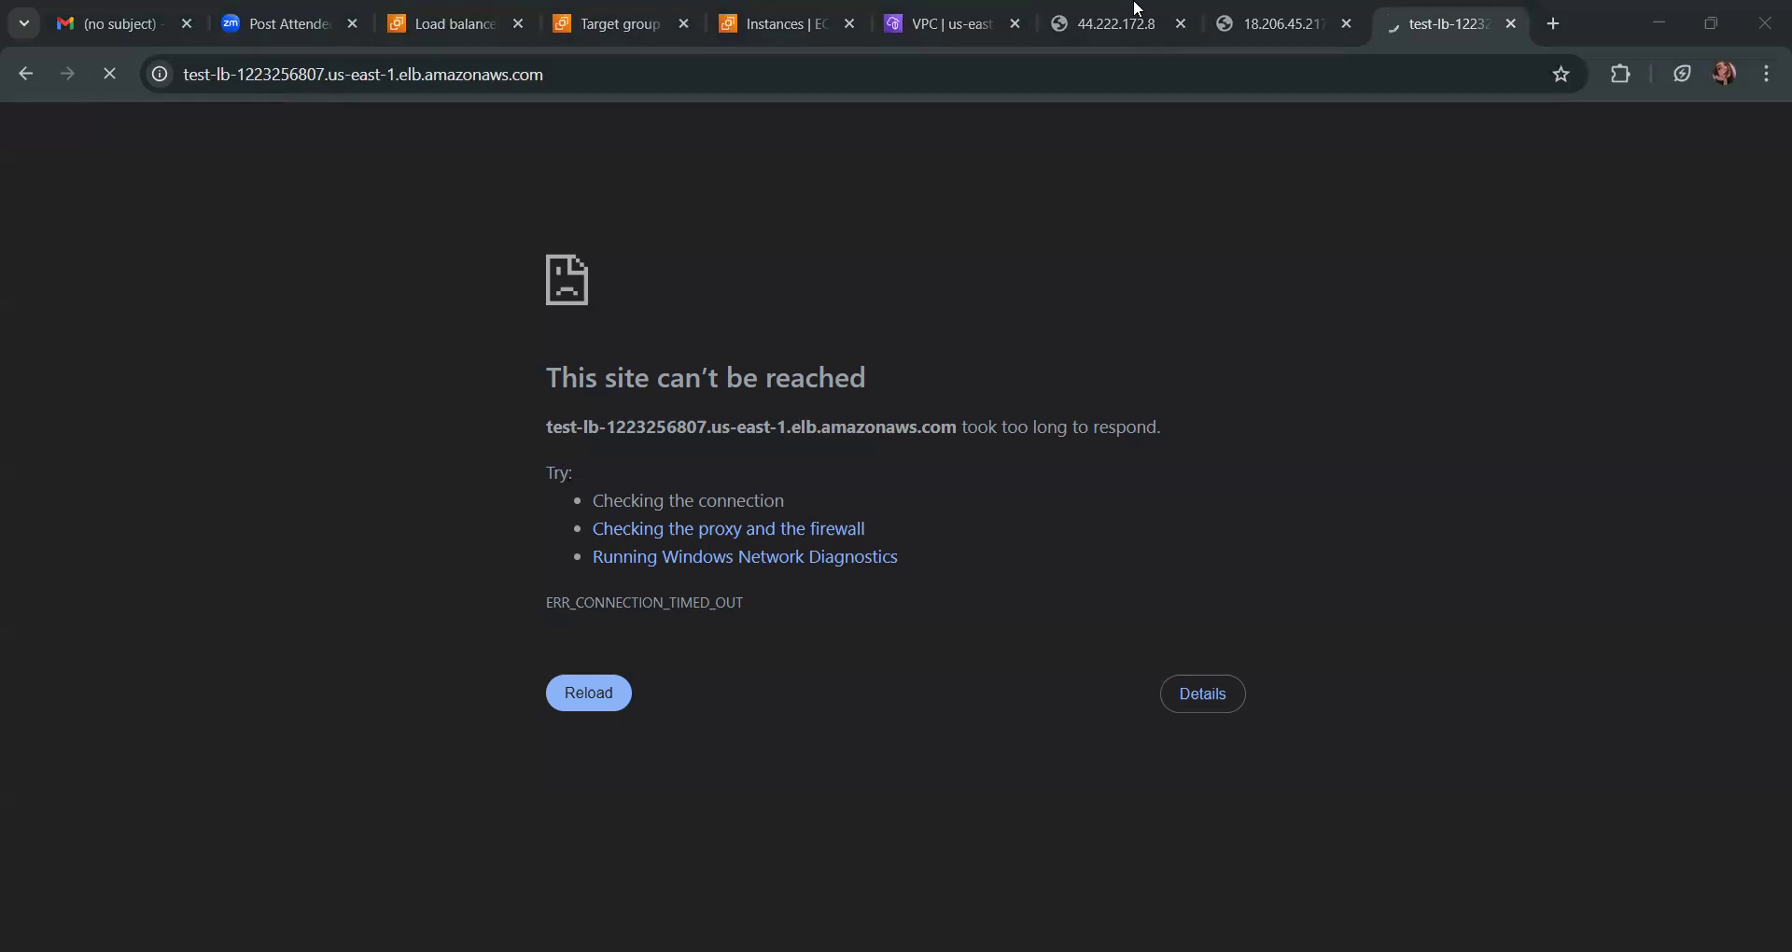
key(alt+Tab)
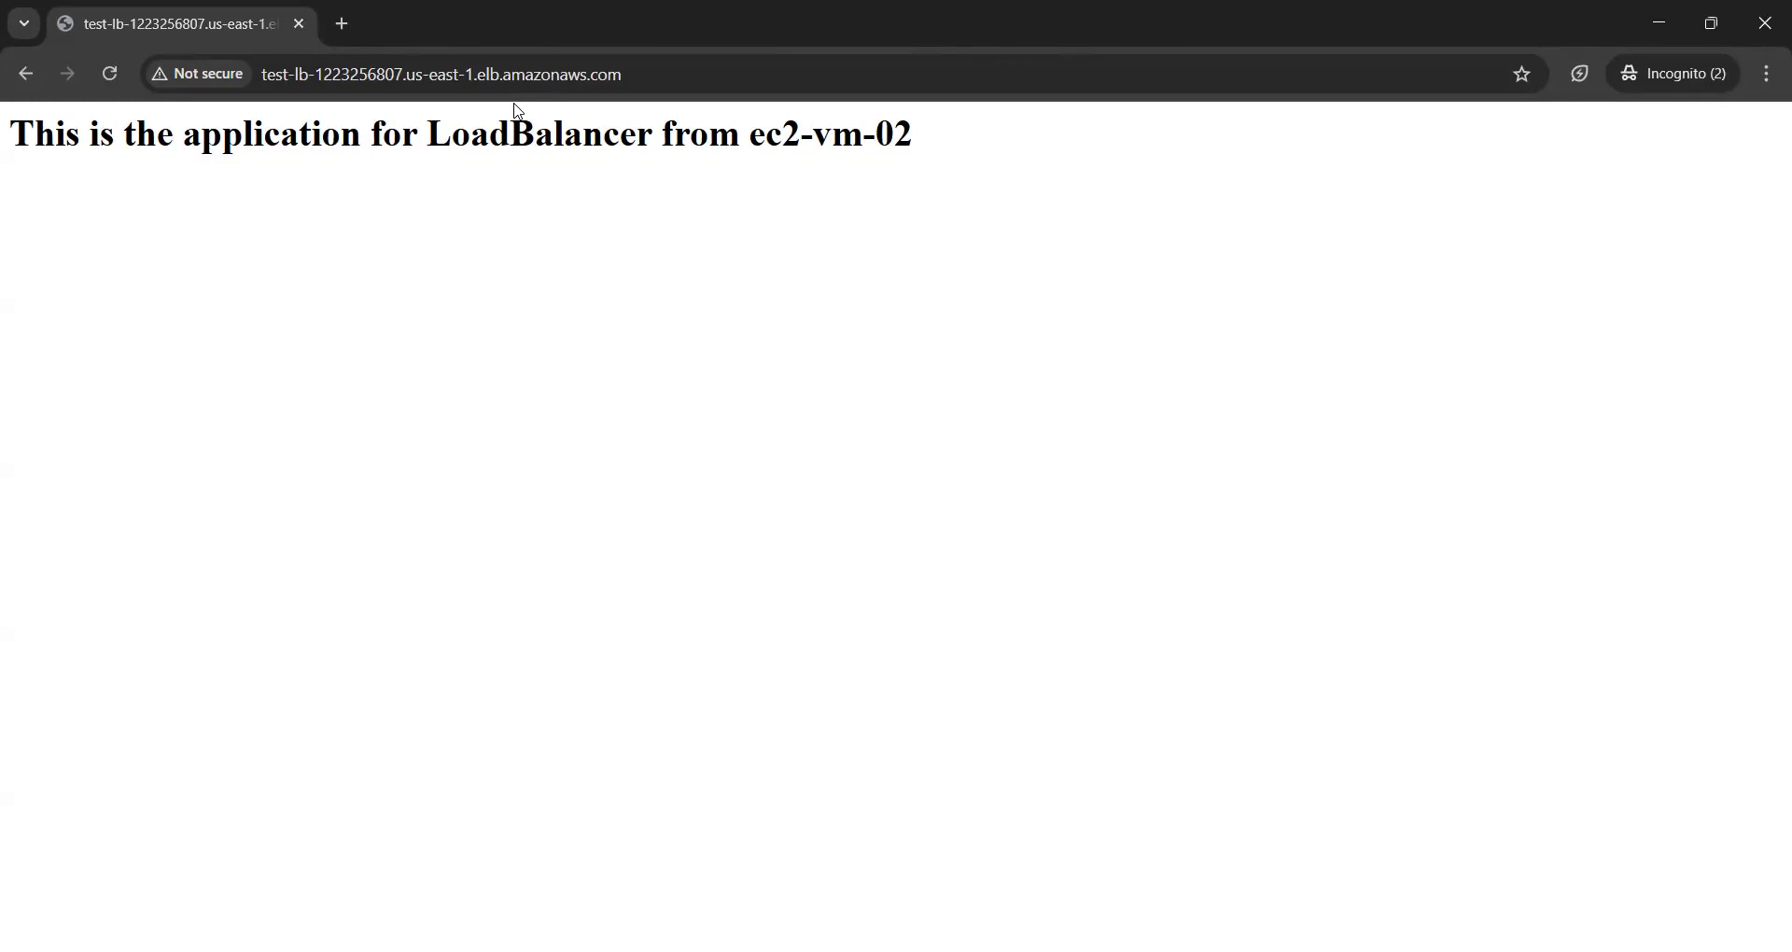
Examine the load balancer address and page heading in the Incognito window, reloading to compare which server responds.
click(642, 74)
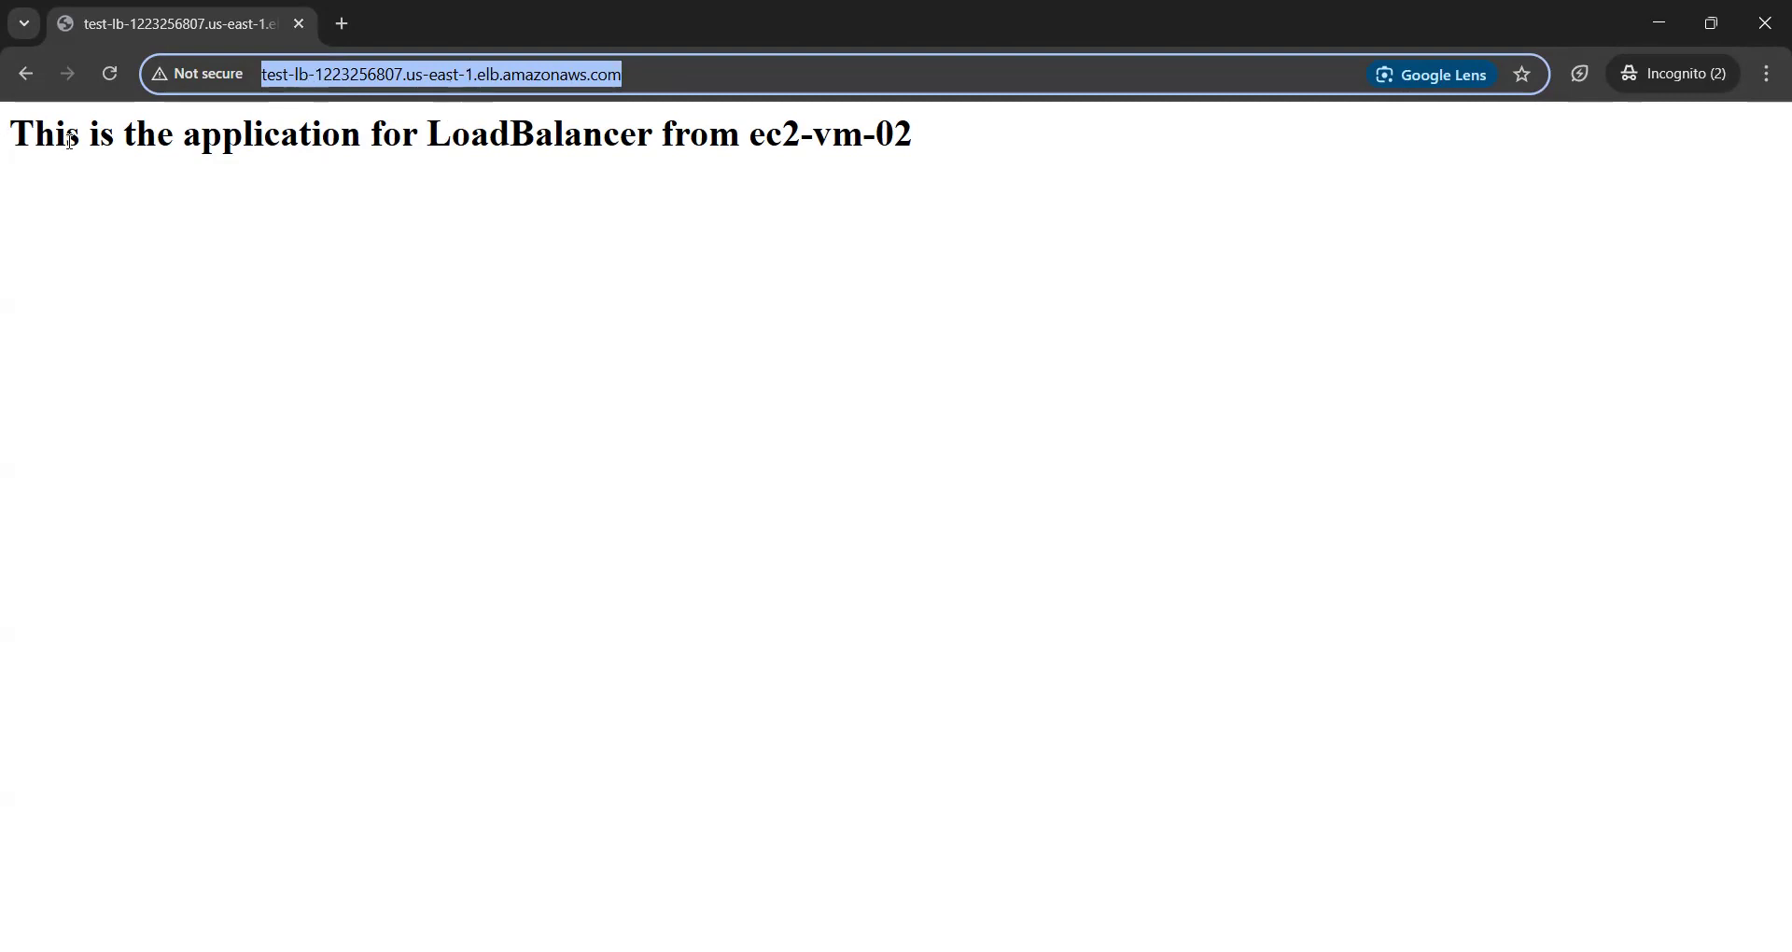
double_click(900, 142)
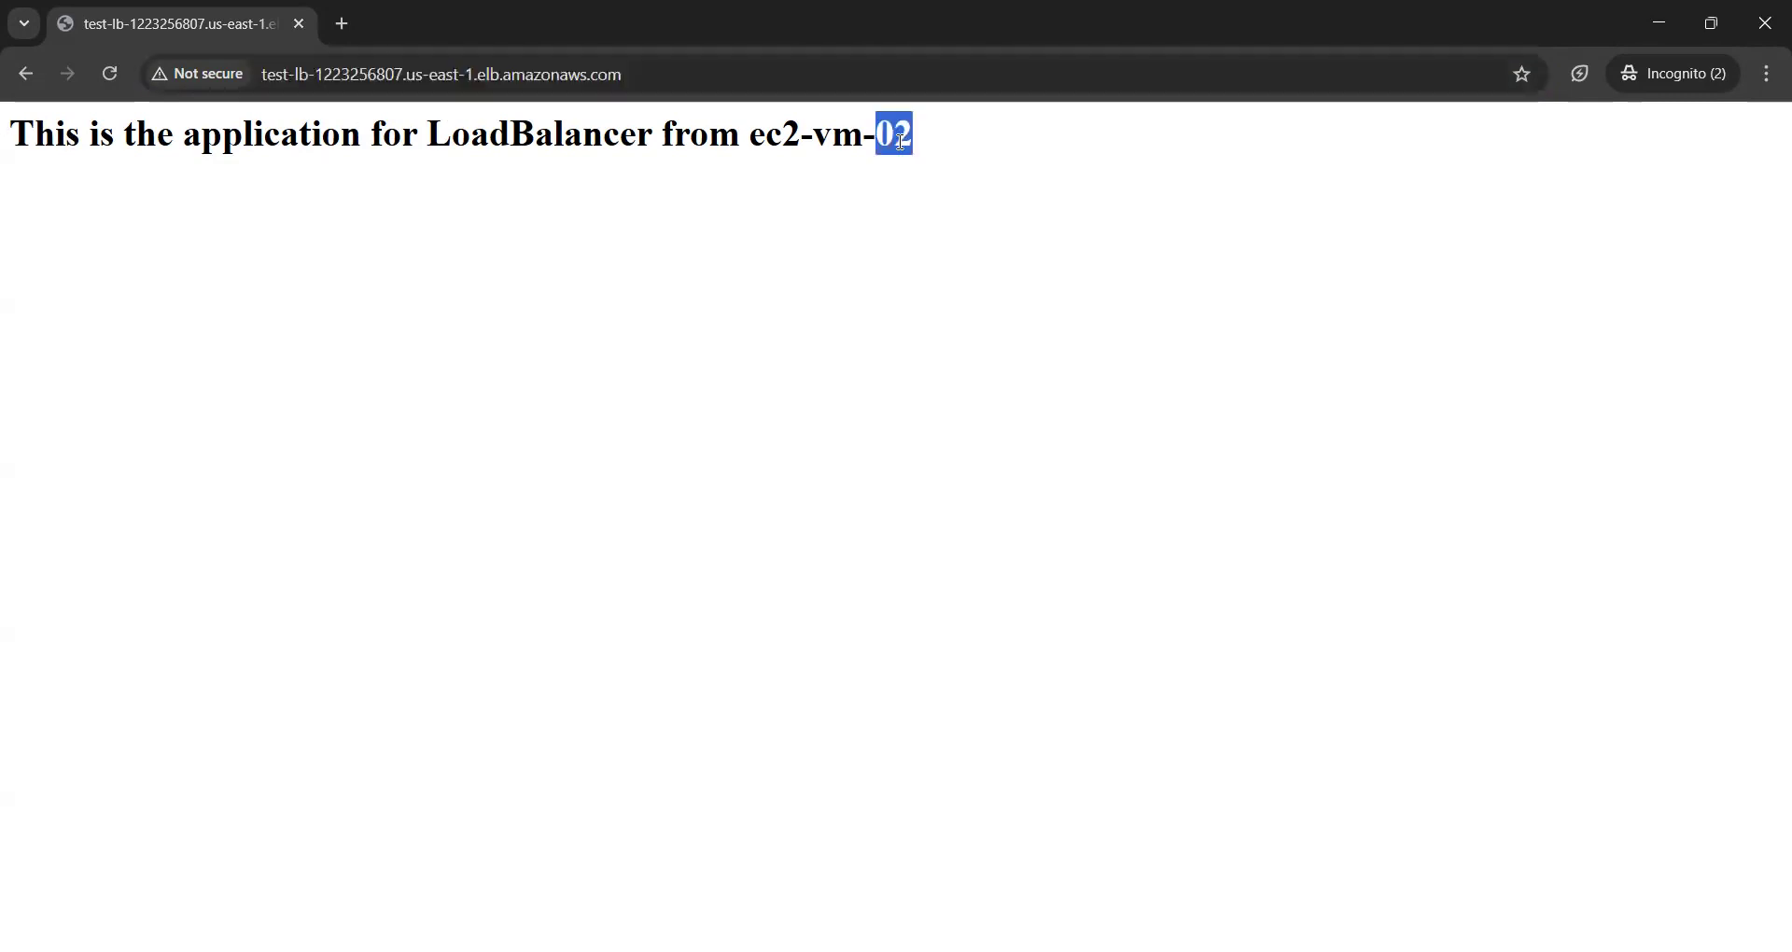
click(111, 75)
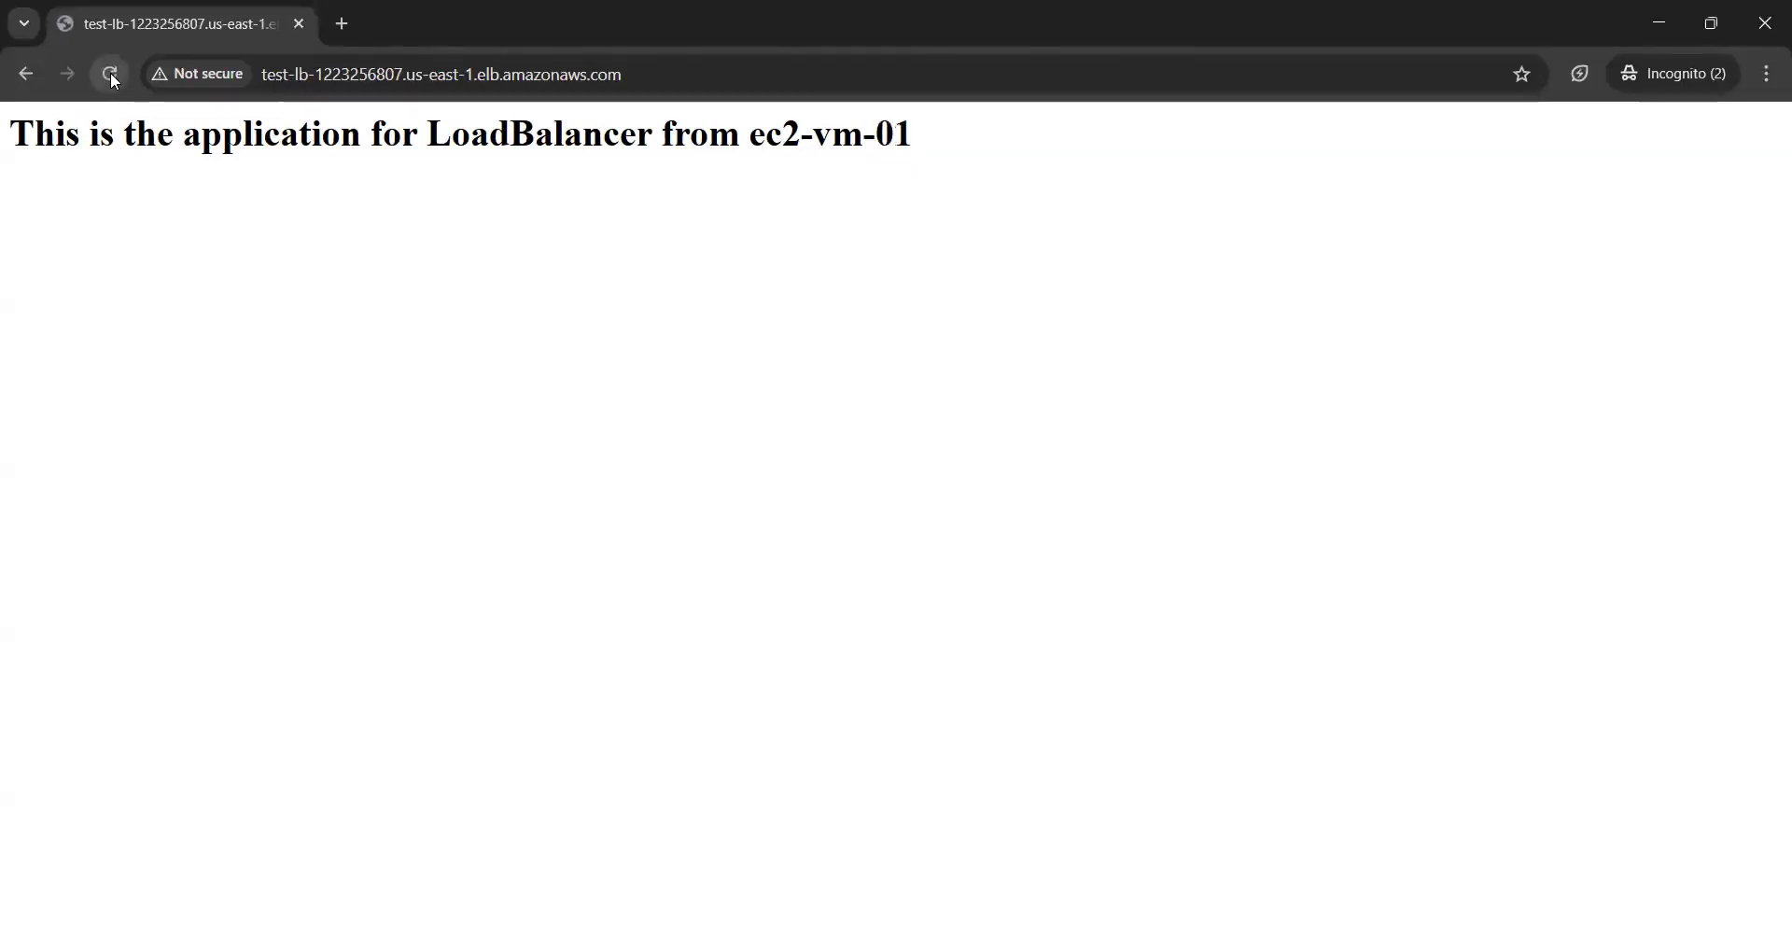
drag(987, 140, 877, 140)
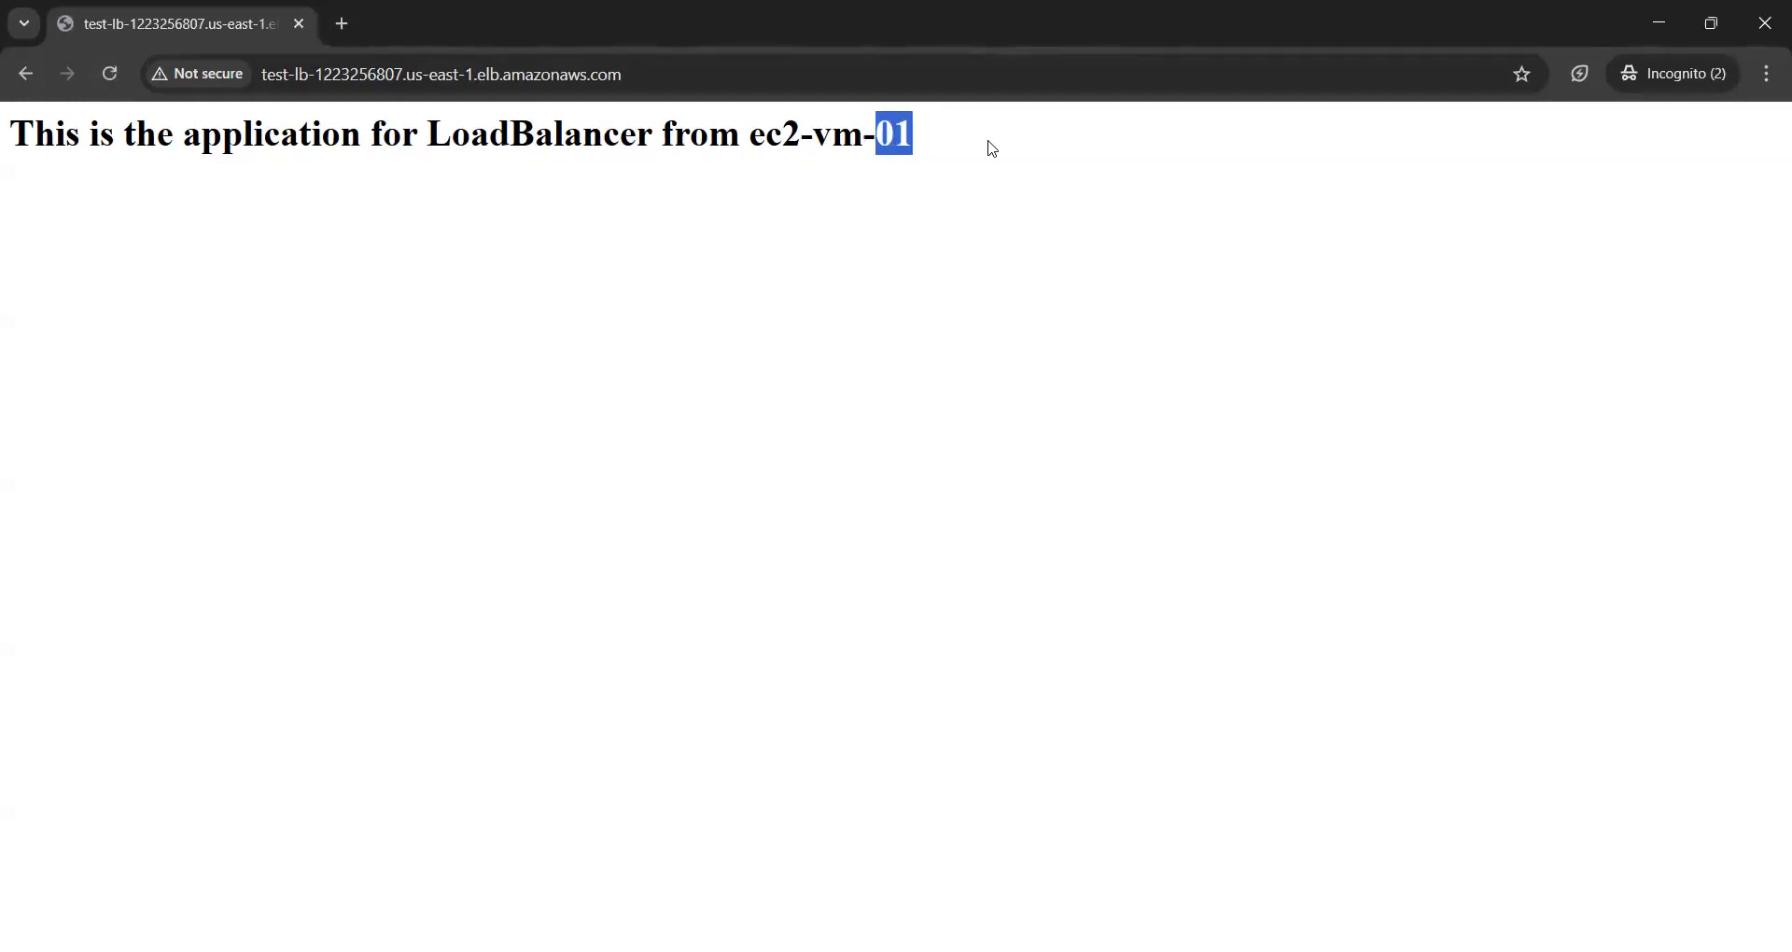
click(860, 200)
click(101, 75)
drag(866, 143, 924, 153)
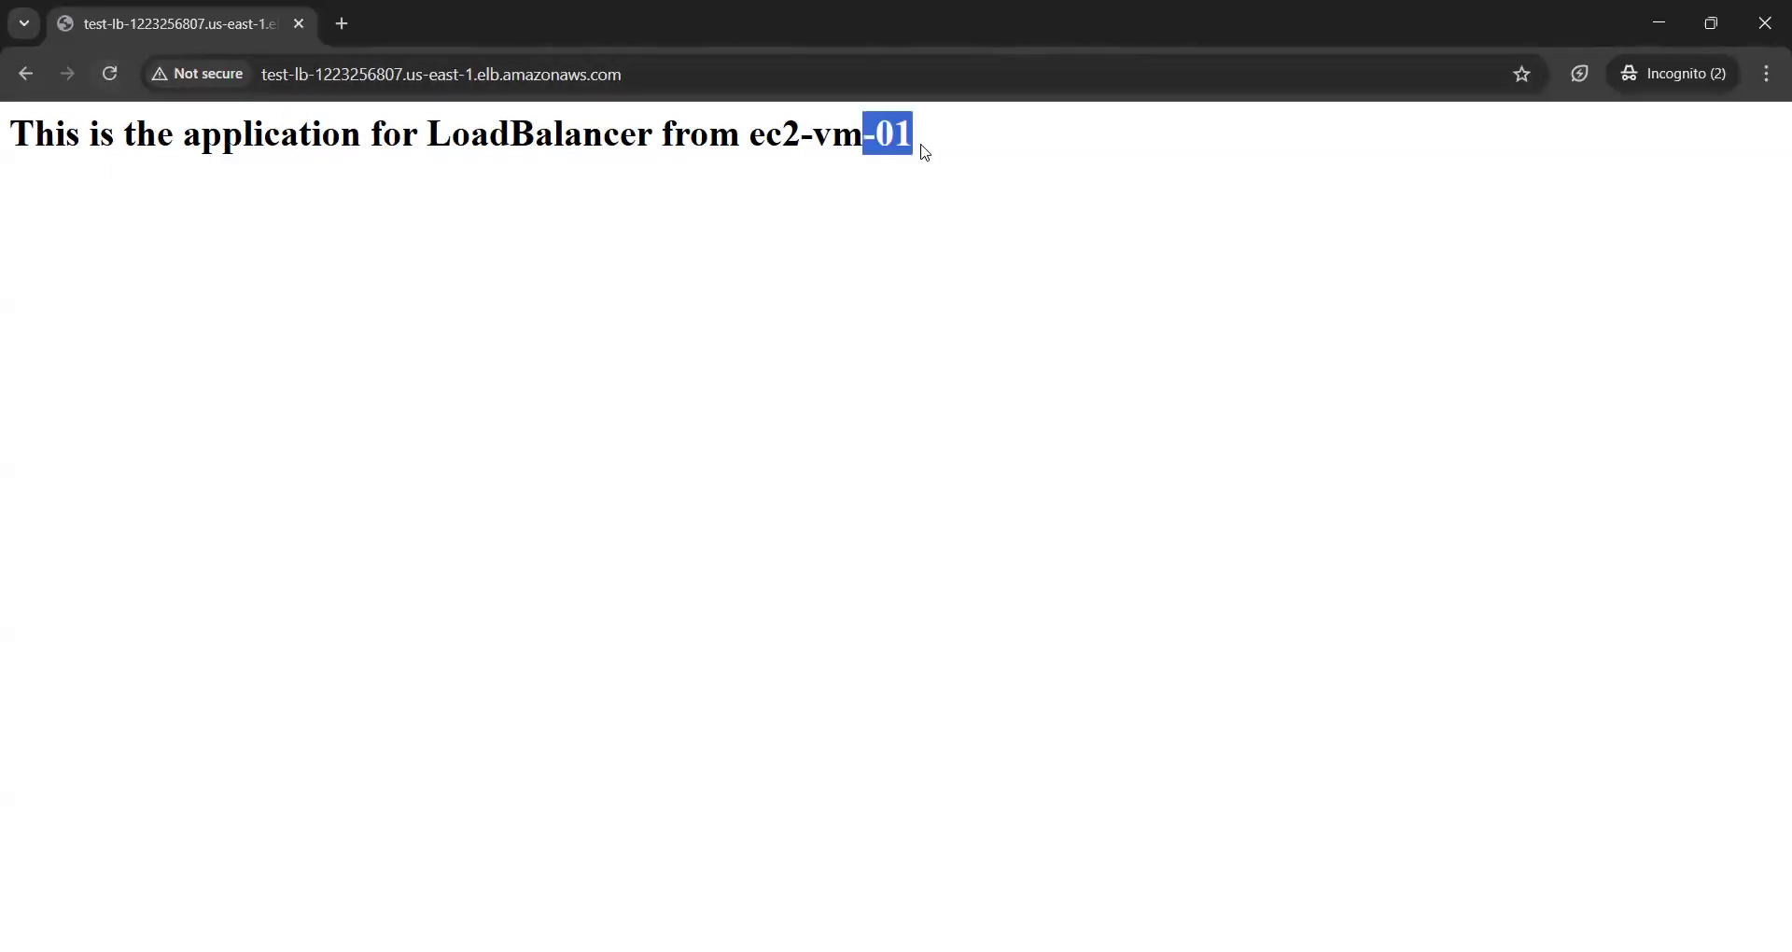
Reload the load balancer page repeatedly and read the server number in its heading.
click(110, 75)
click(110, 74)
click(110, 74)
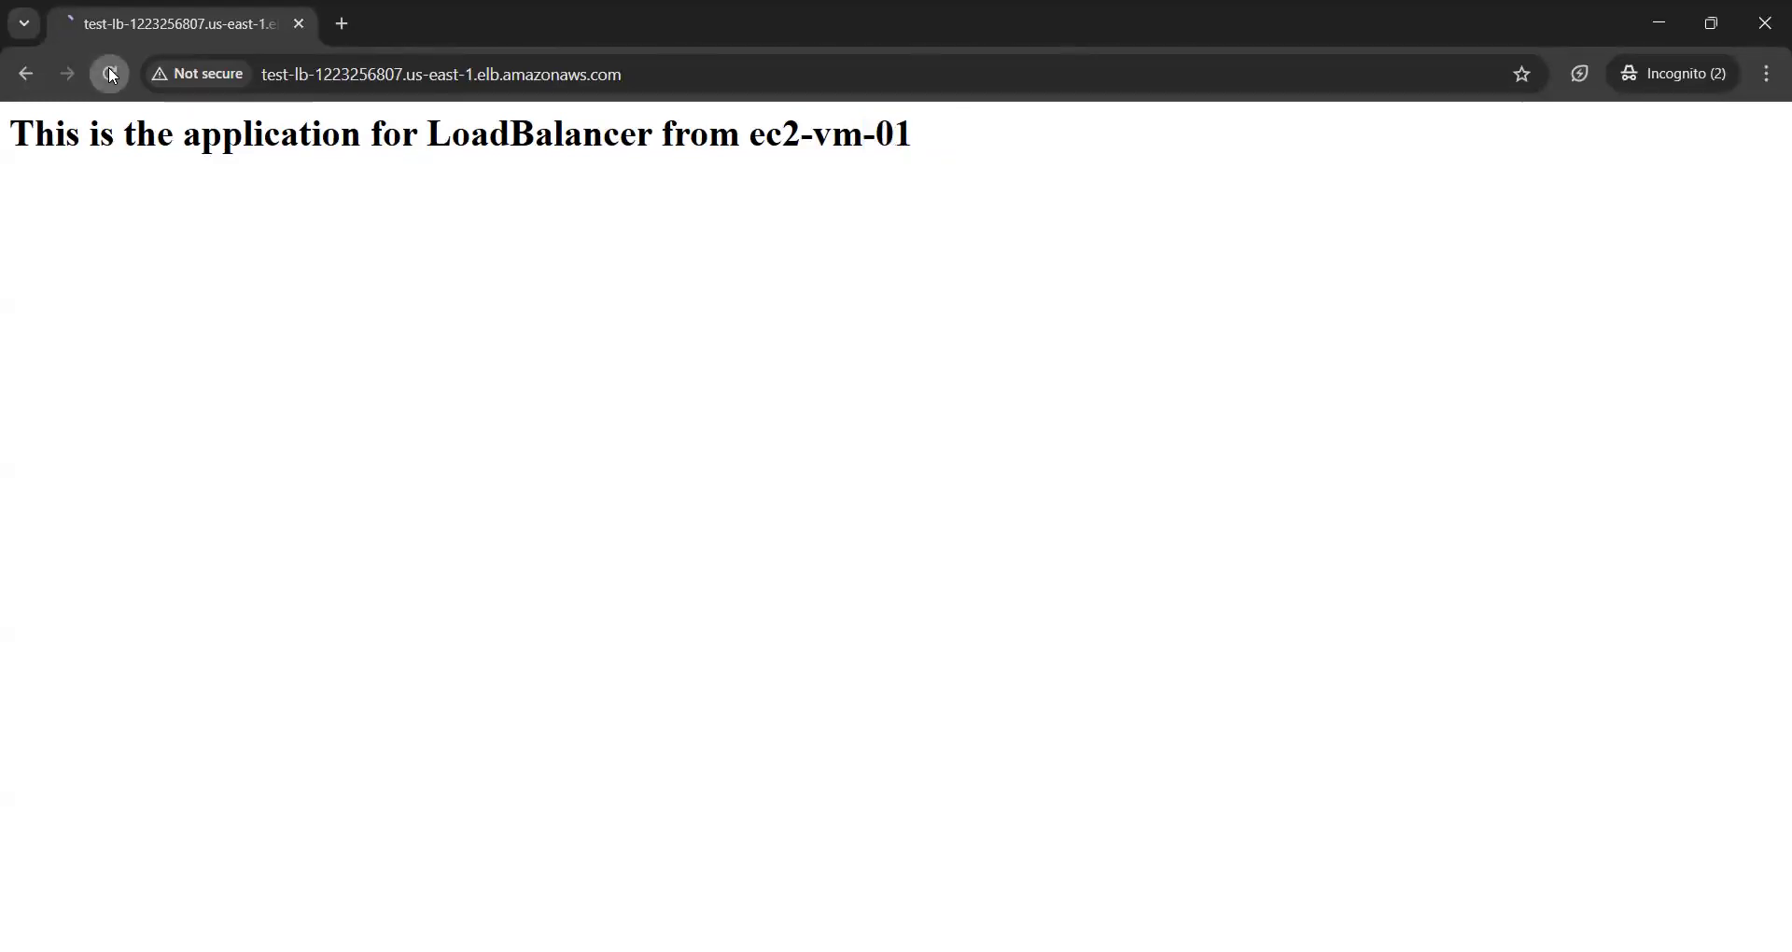
click(110, 74)
click(110, 75)
click(110, 75)
click(110, 74)
click(110, 75)
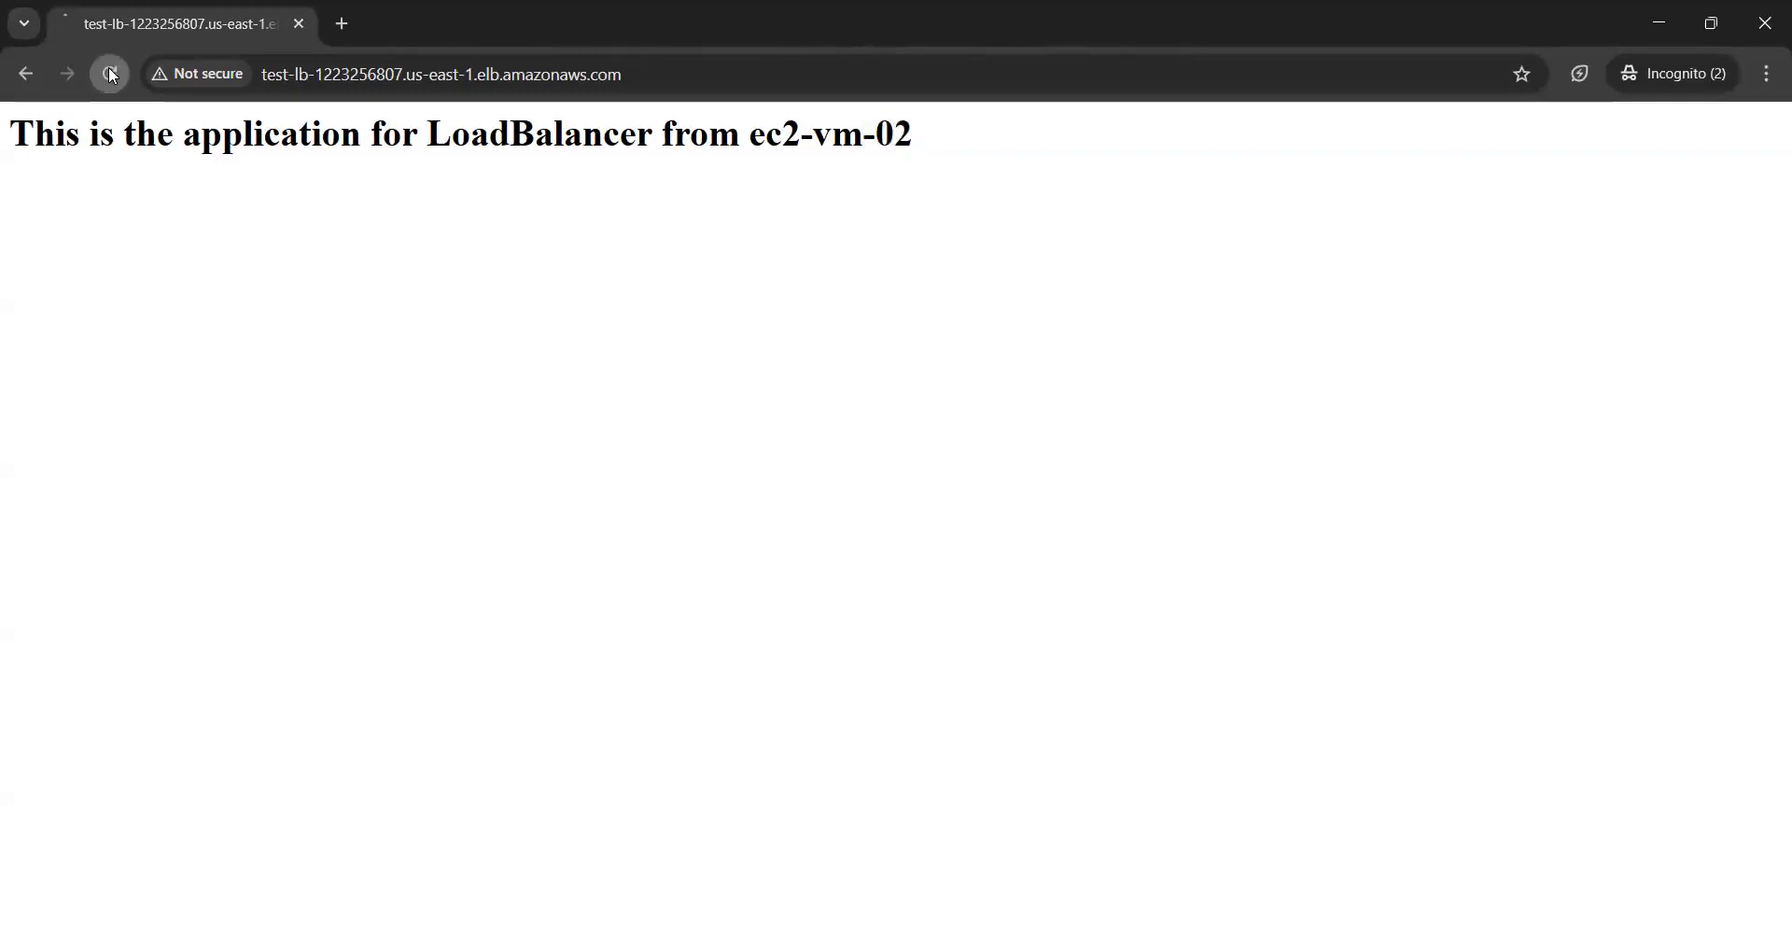
click(110, 75)
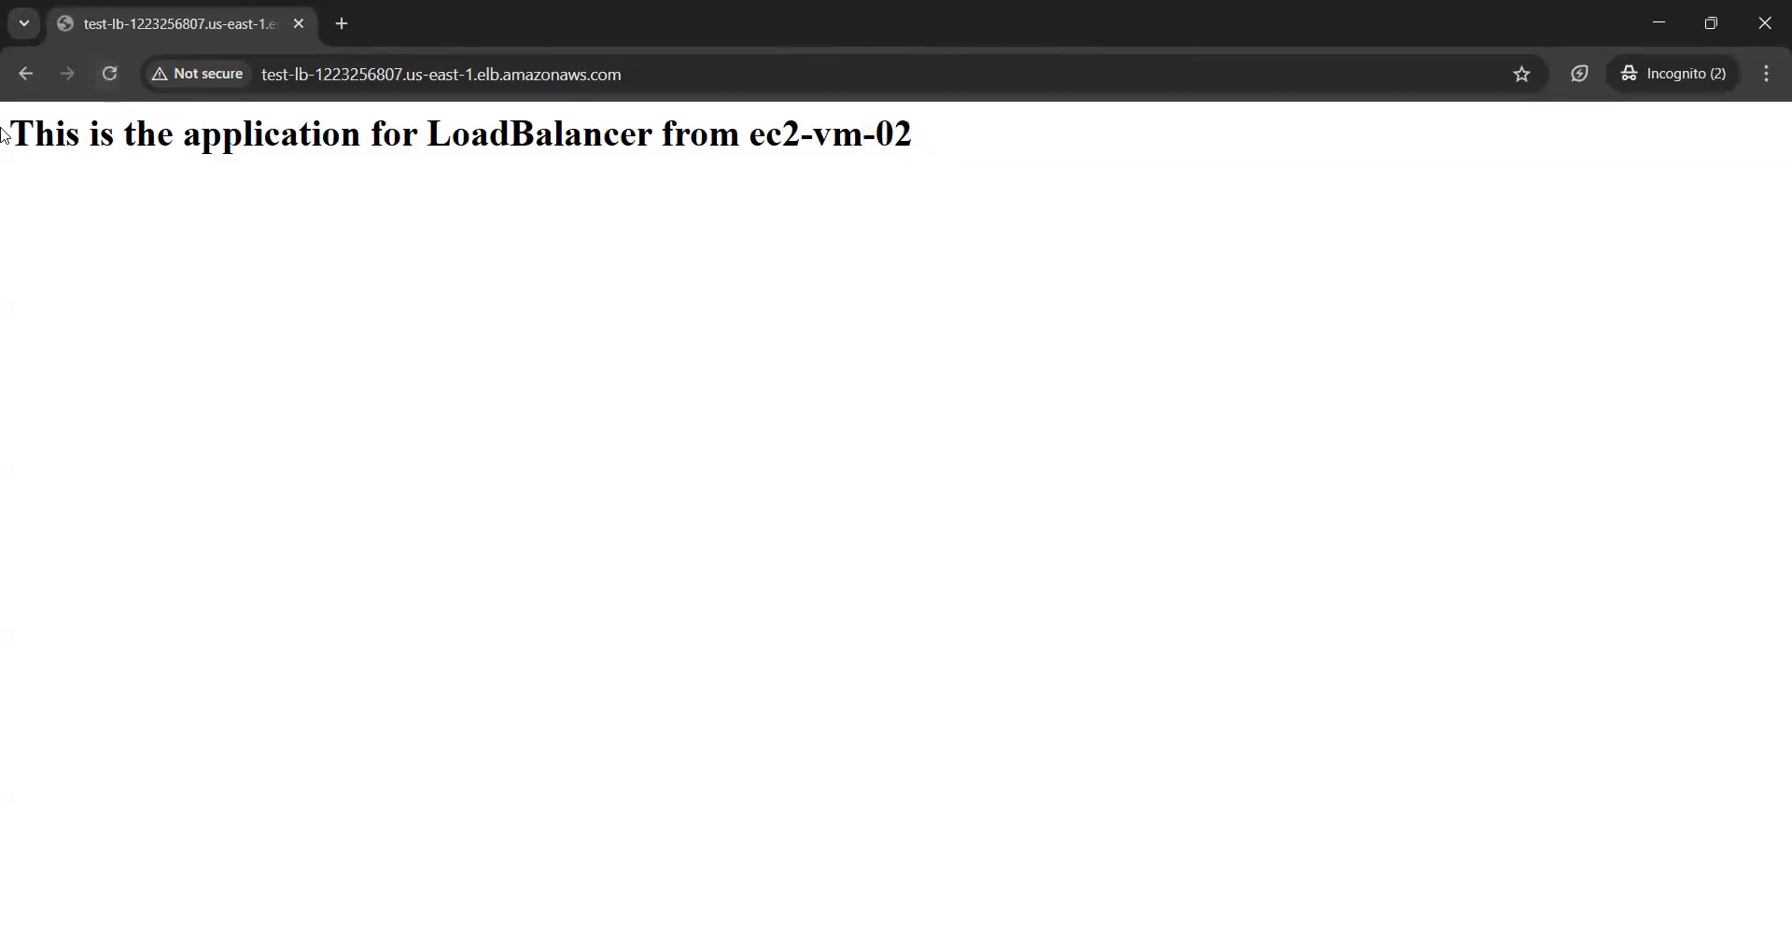
drag(9, 136, 922, 171)
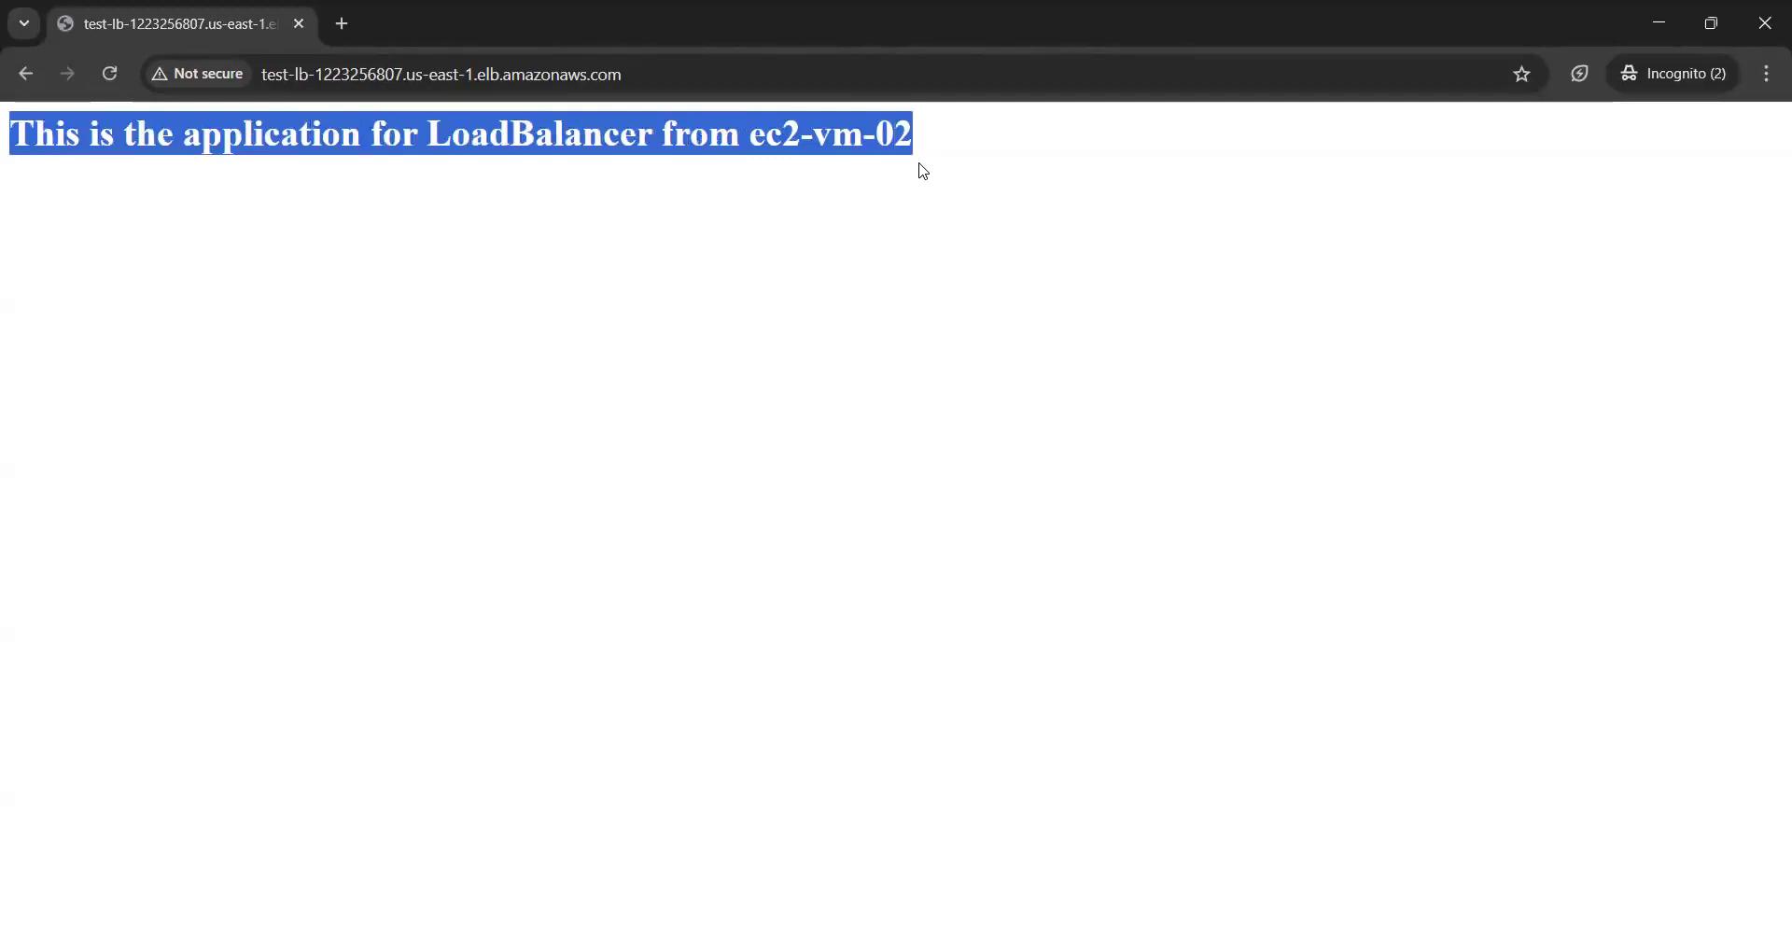
click(928, 140)
double_click(928, 142)
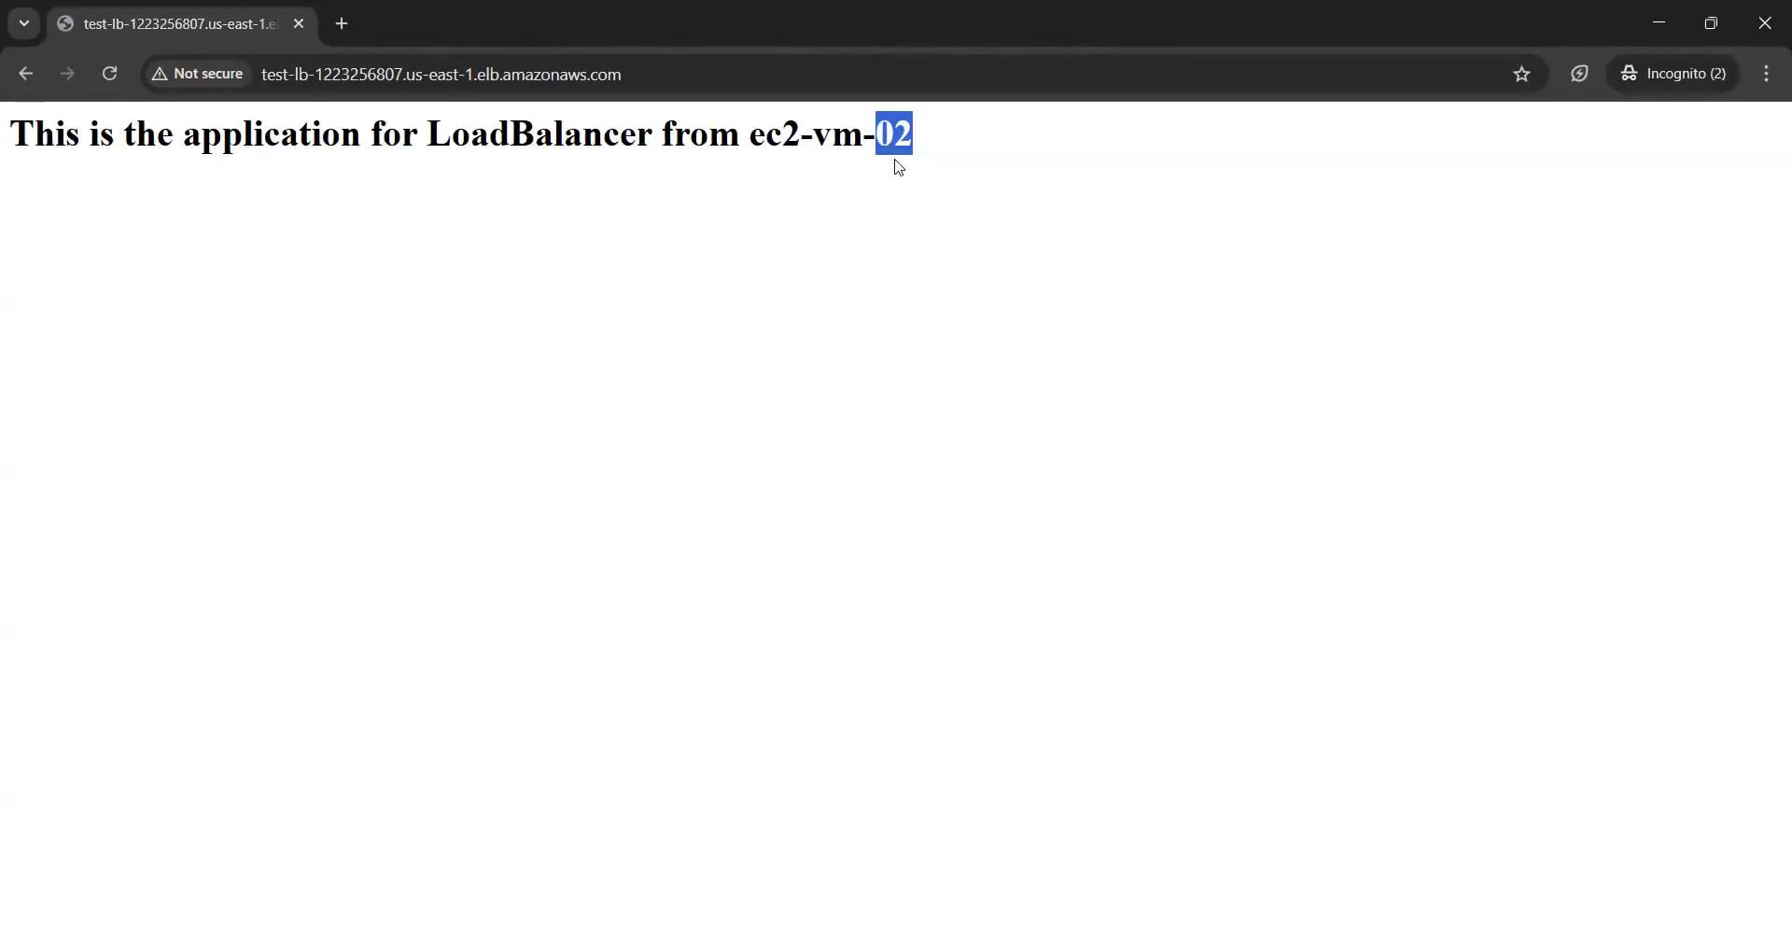
Send a long run of rapid requests to the test-lb address to check how traffic is distributed between the two servers.
click(109, 73)
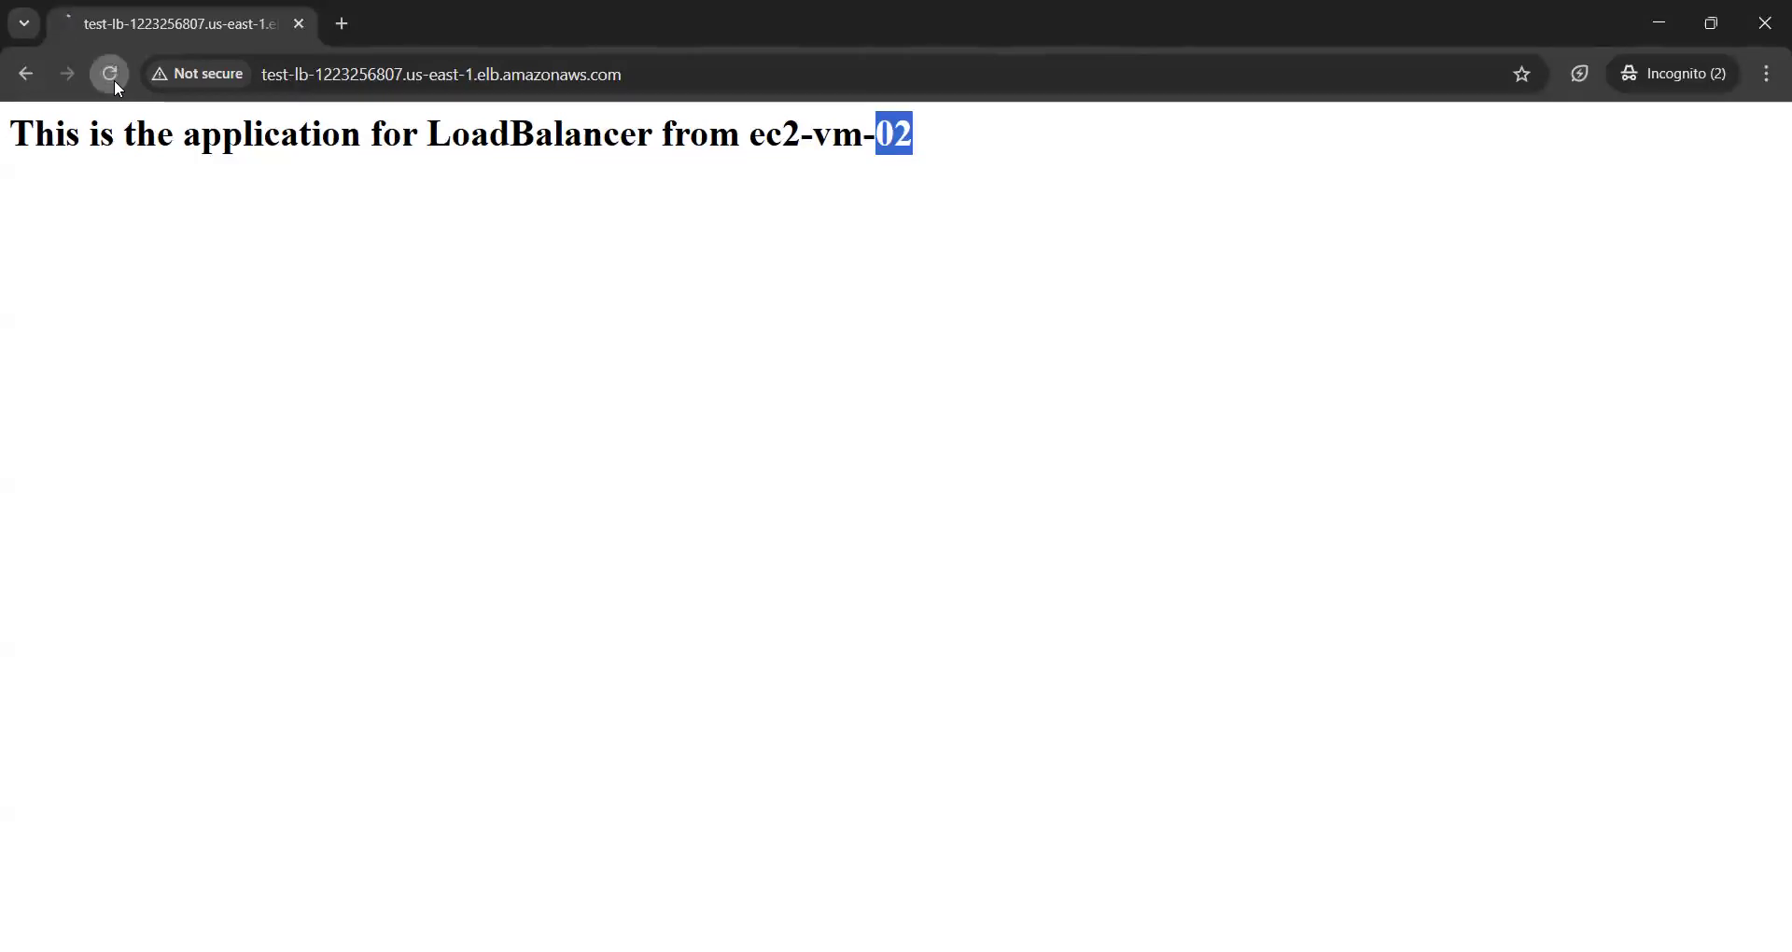
click(109, 74)
click(109, 74)
click(114, 81)
click(114, 80)
click(113, 80)
click(110, 75)
click(110, 75)
click(110, 75)
click(114, 80)
click(114, 80)
click(114, 81)
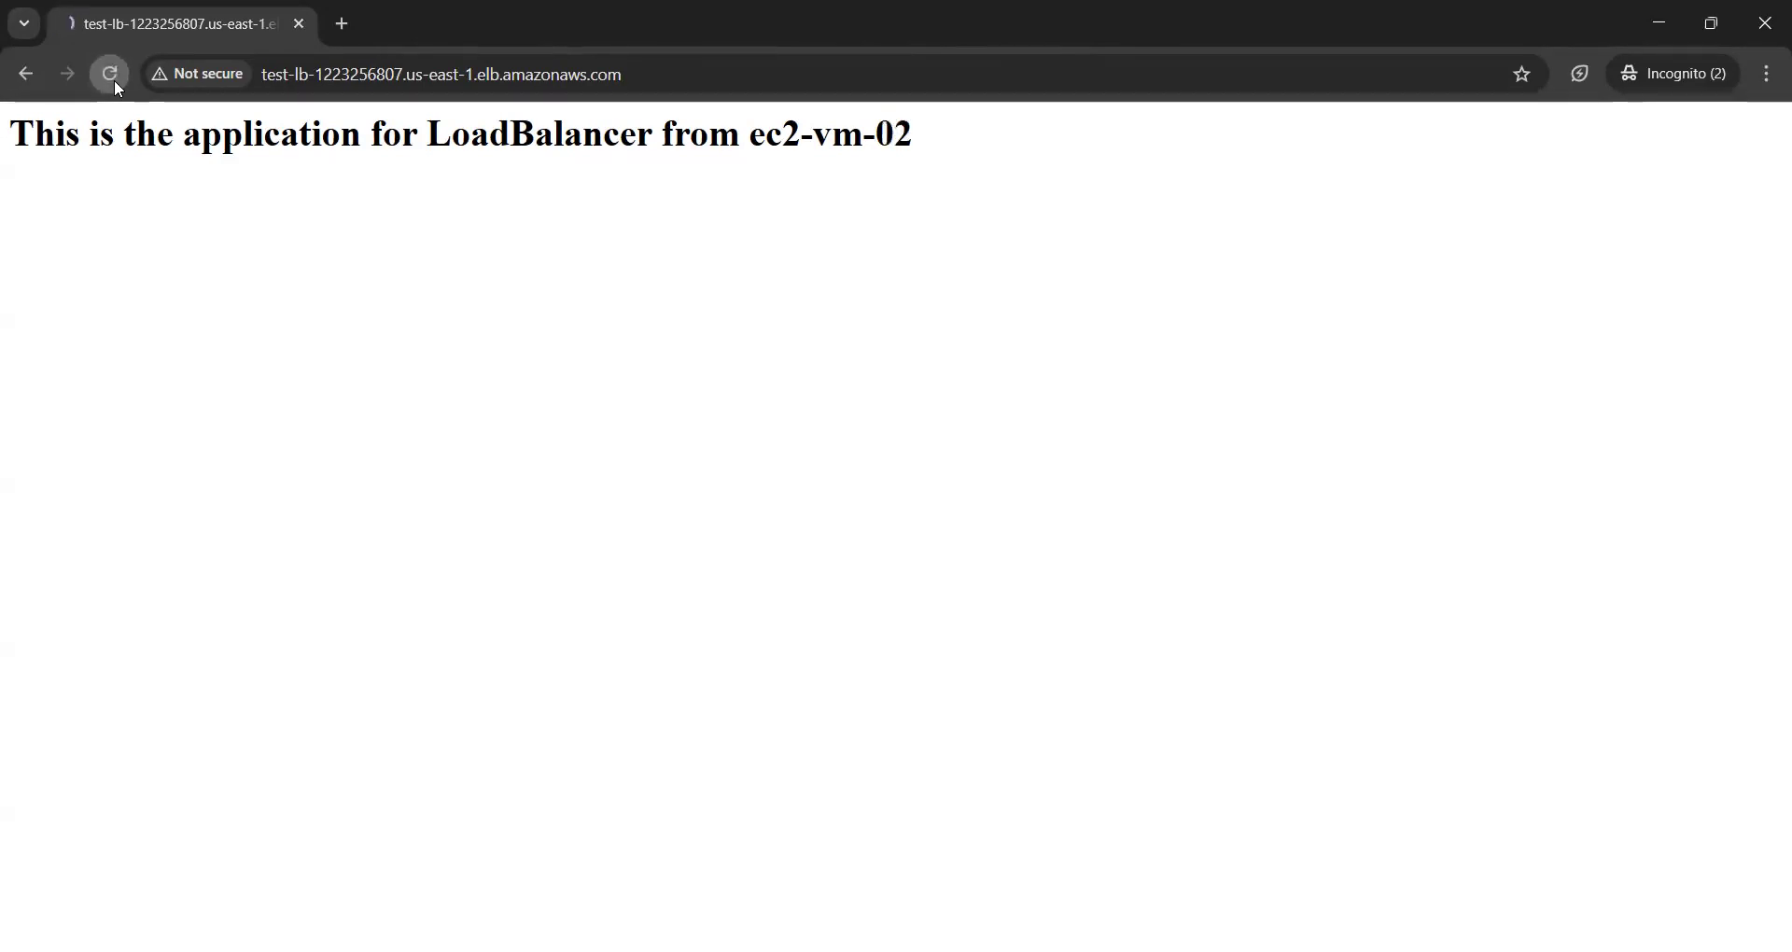
click(113, 80)
click(113, 80)
click(114, 80)
click(114, 81)
click(114, 80)
click(110, 80)
click(108, 78)
click(109, 78)
click(109, 78)
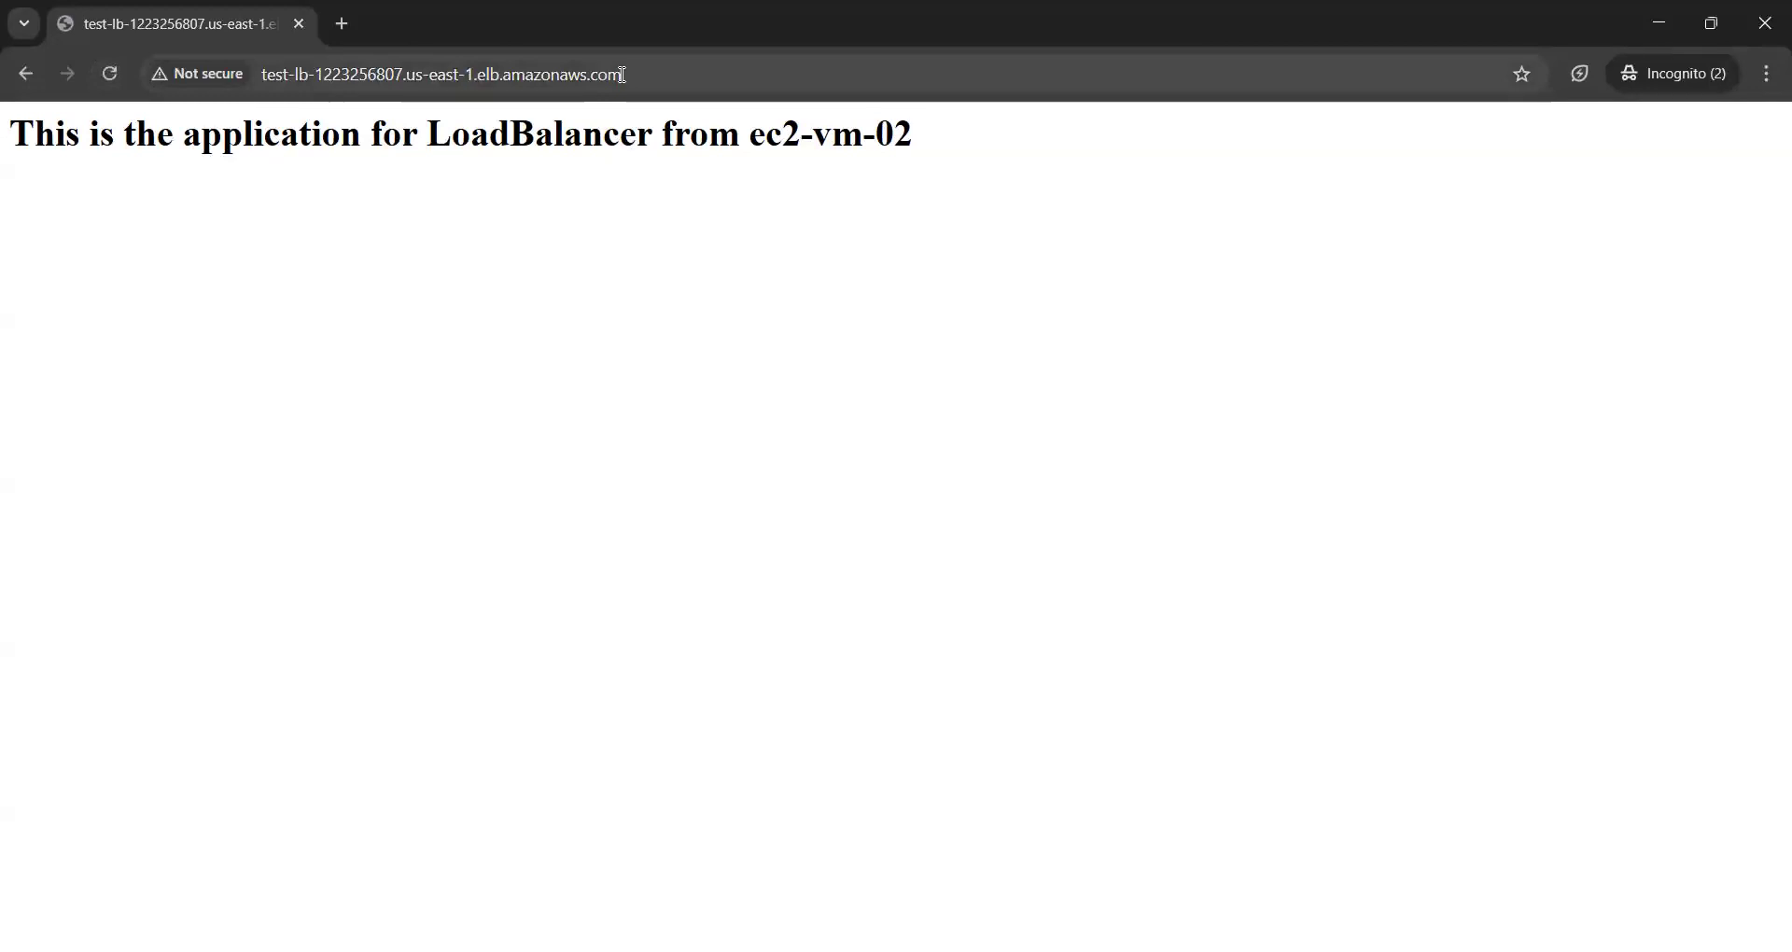
Highlight the load balancer's DNS address and reload its page in another series to recheck the responding server.
drag(642, 75, 259, 89)
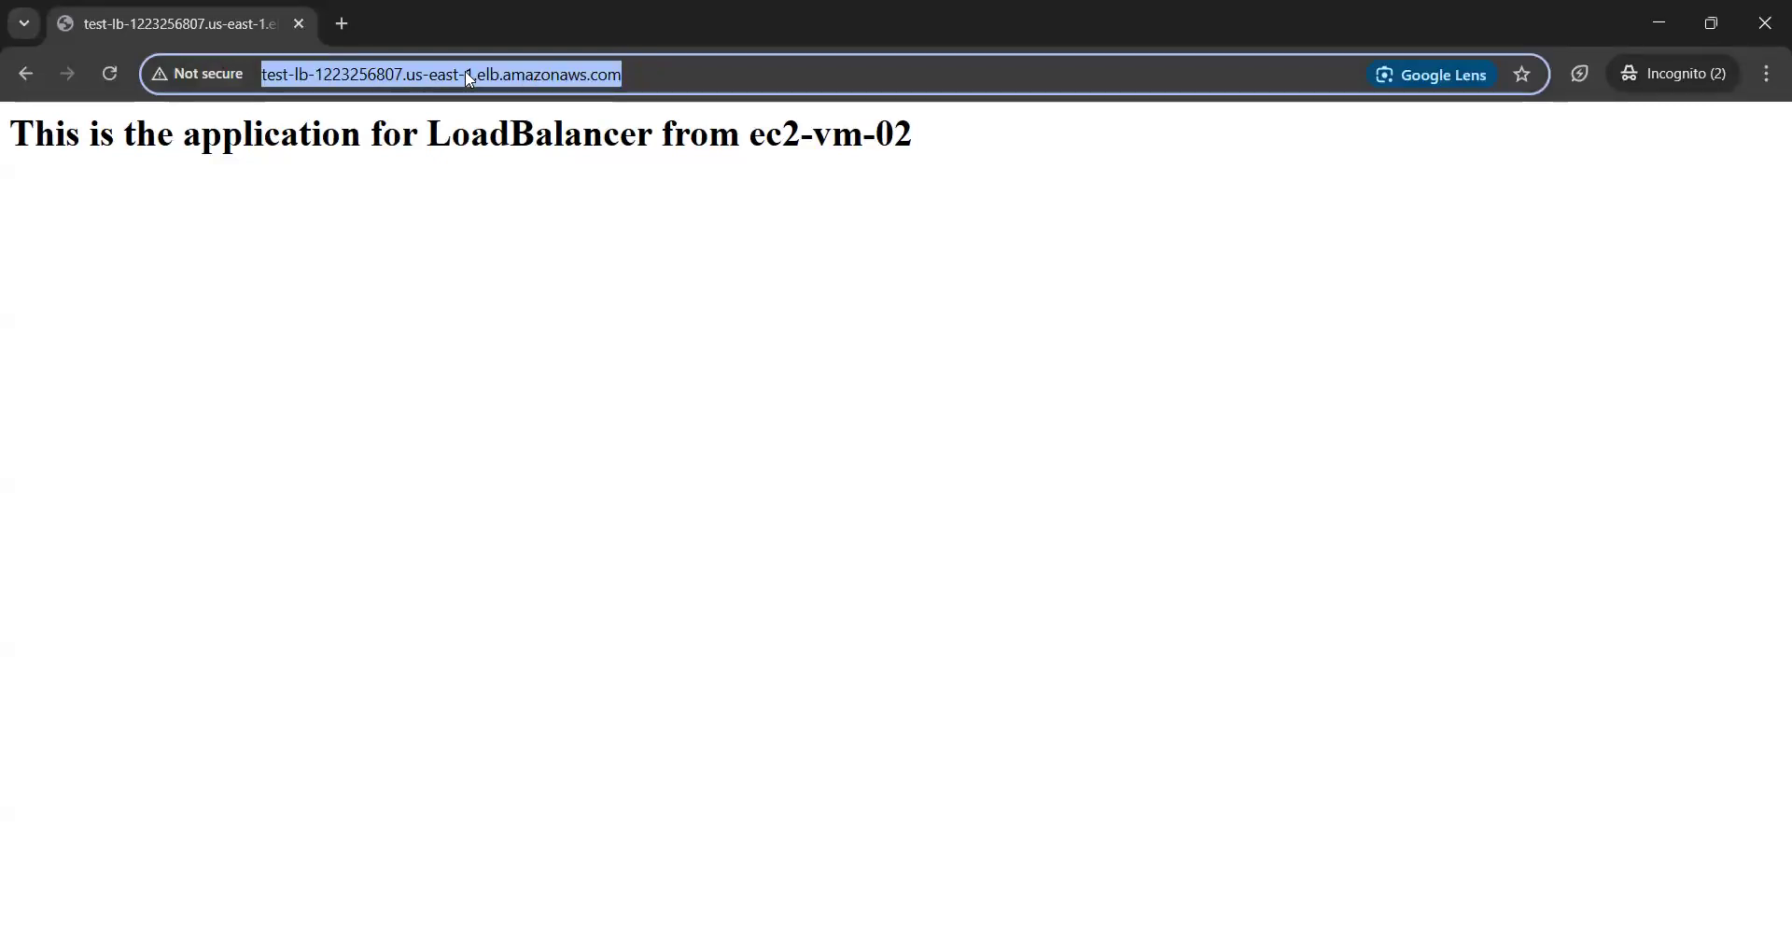
click(311, 259)
click(104, 60)
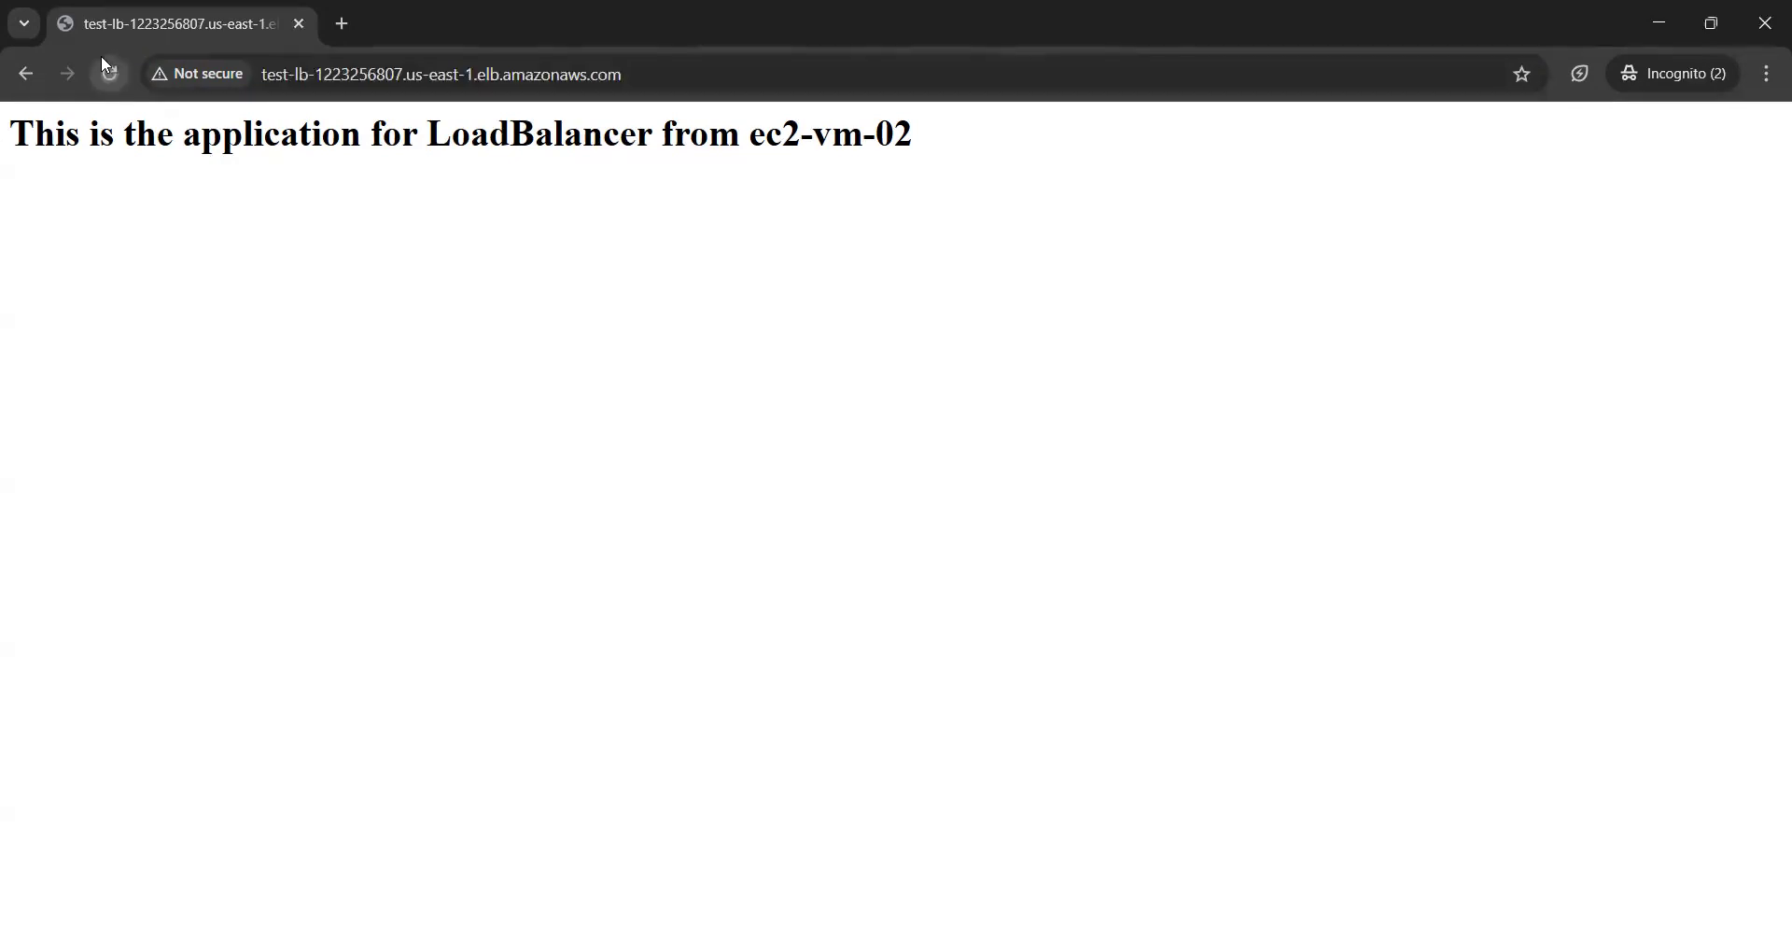
click(126, 75)
click(127, 75)
click(127, 75)
click(127, 75)
click(127, 76)
click(127, 75)
click(127, 76)
click(109, 73)
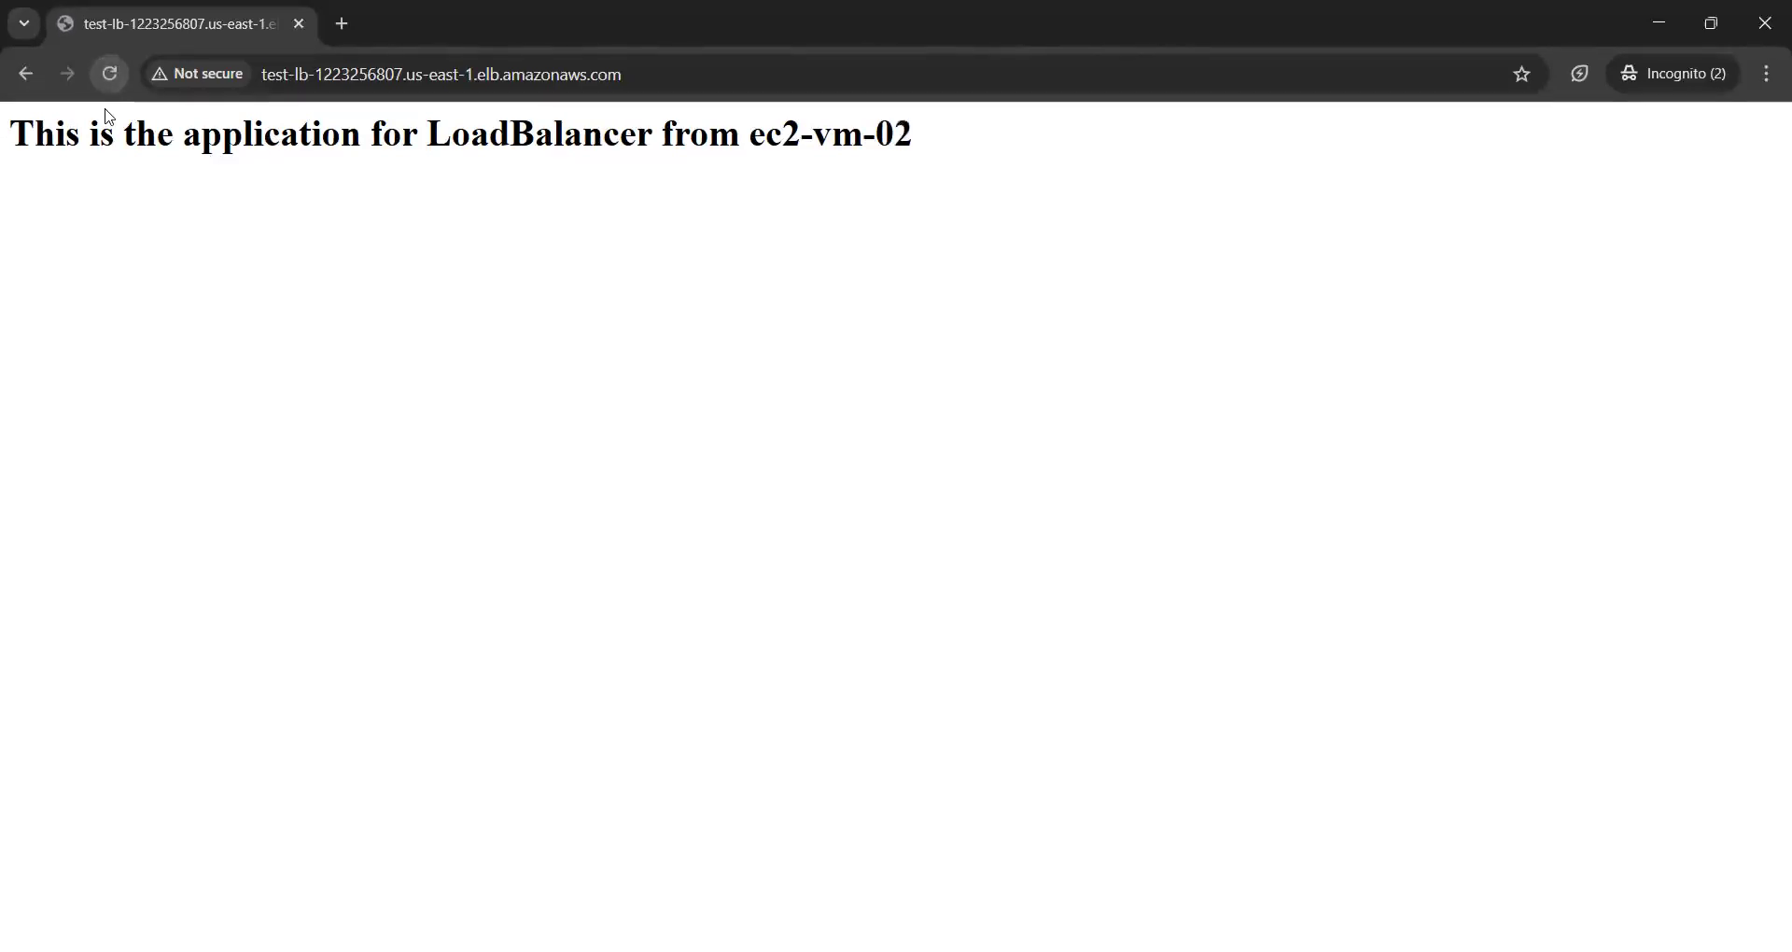
Reload the load balancer page one request at a time and check which server answers each request.
click(107, 78)
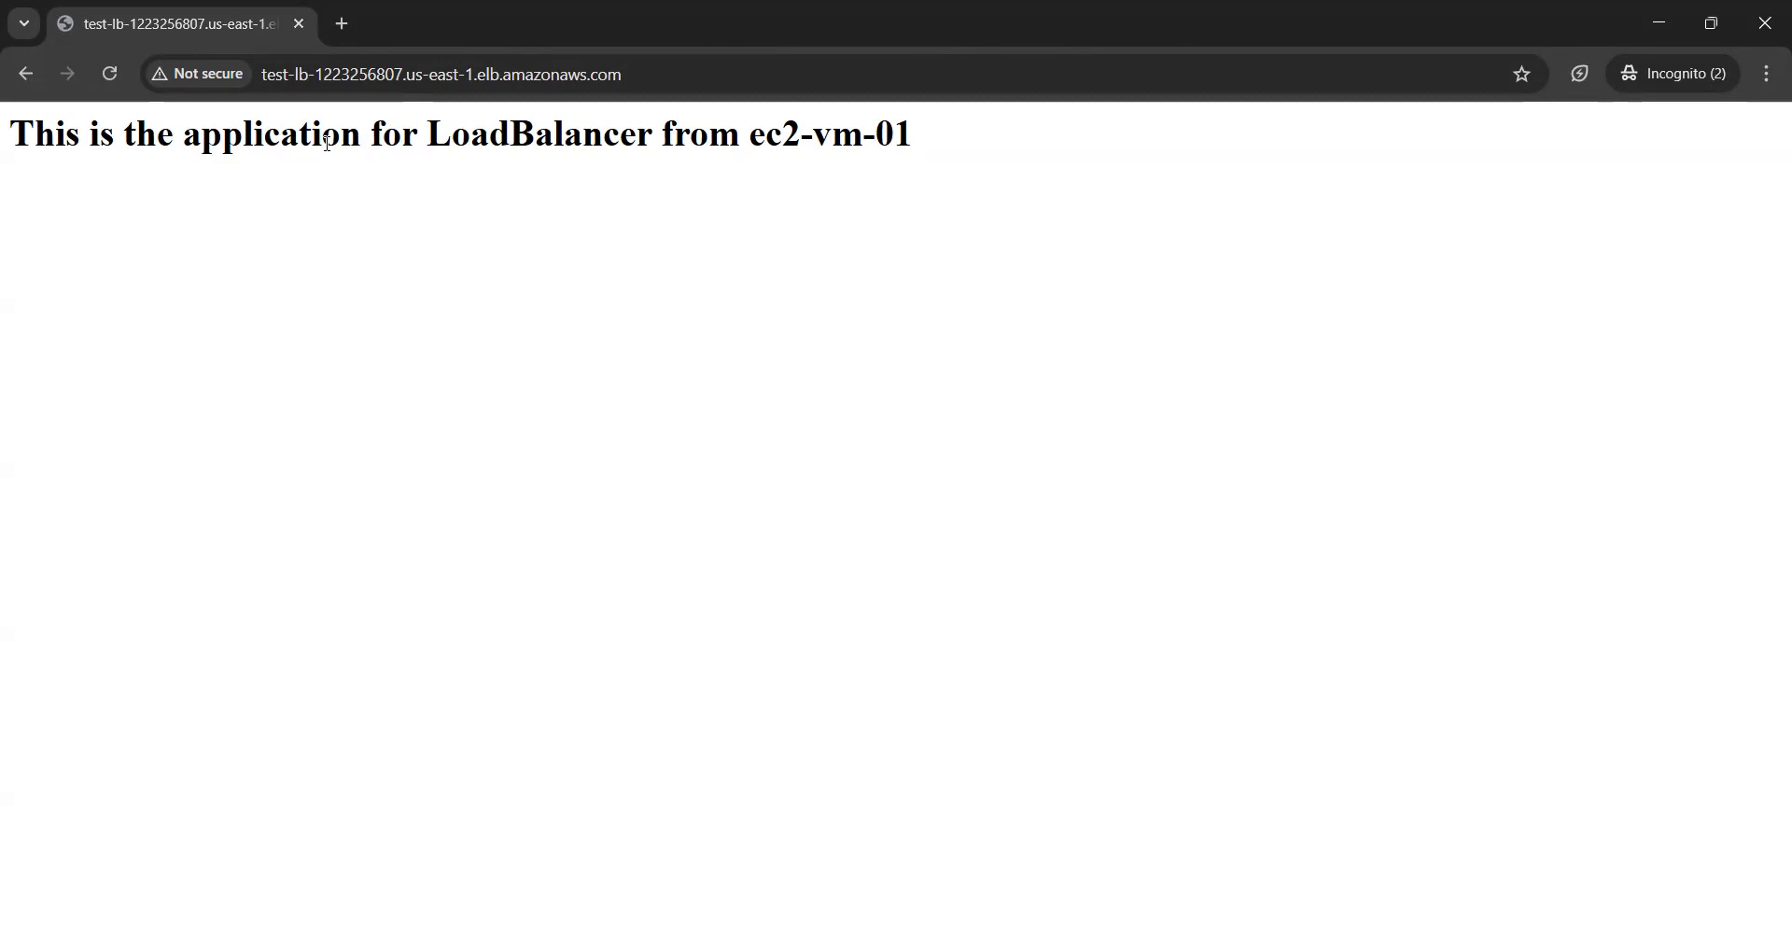
click(111, 73)
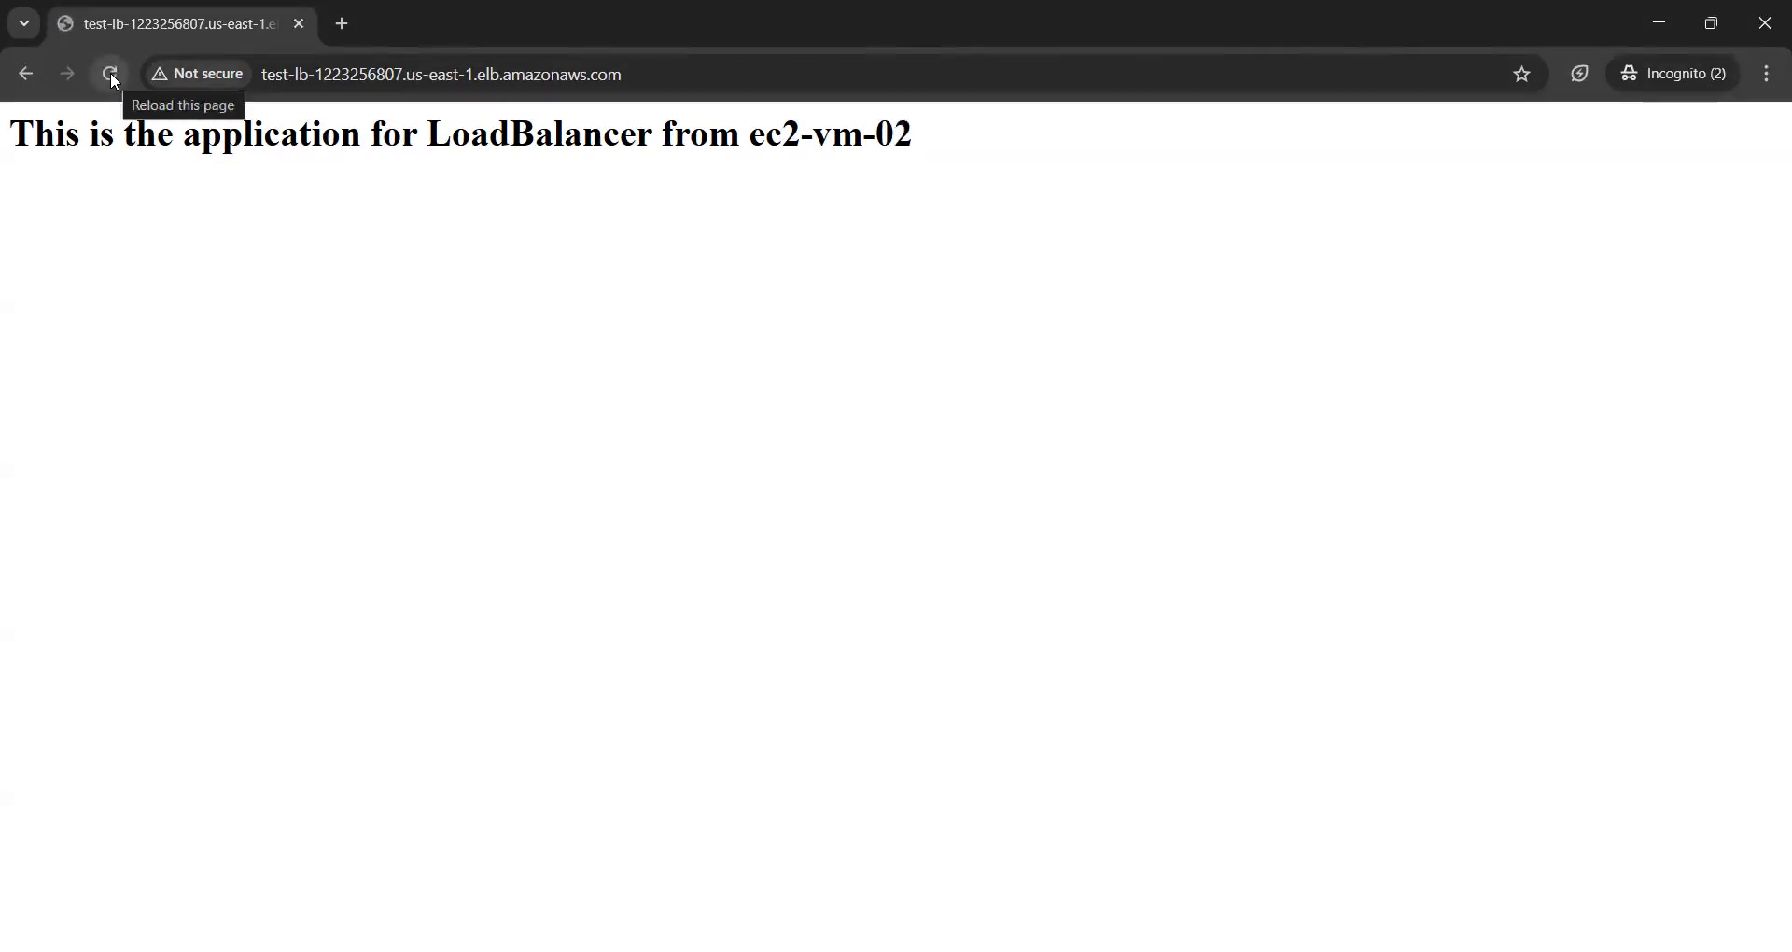
click(110, 75)
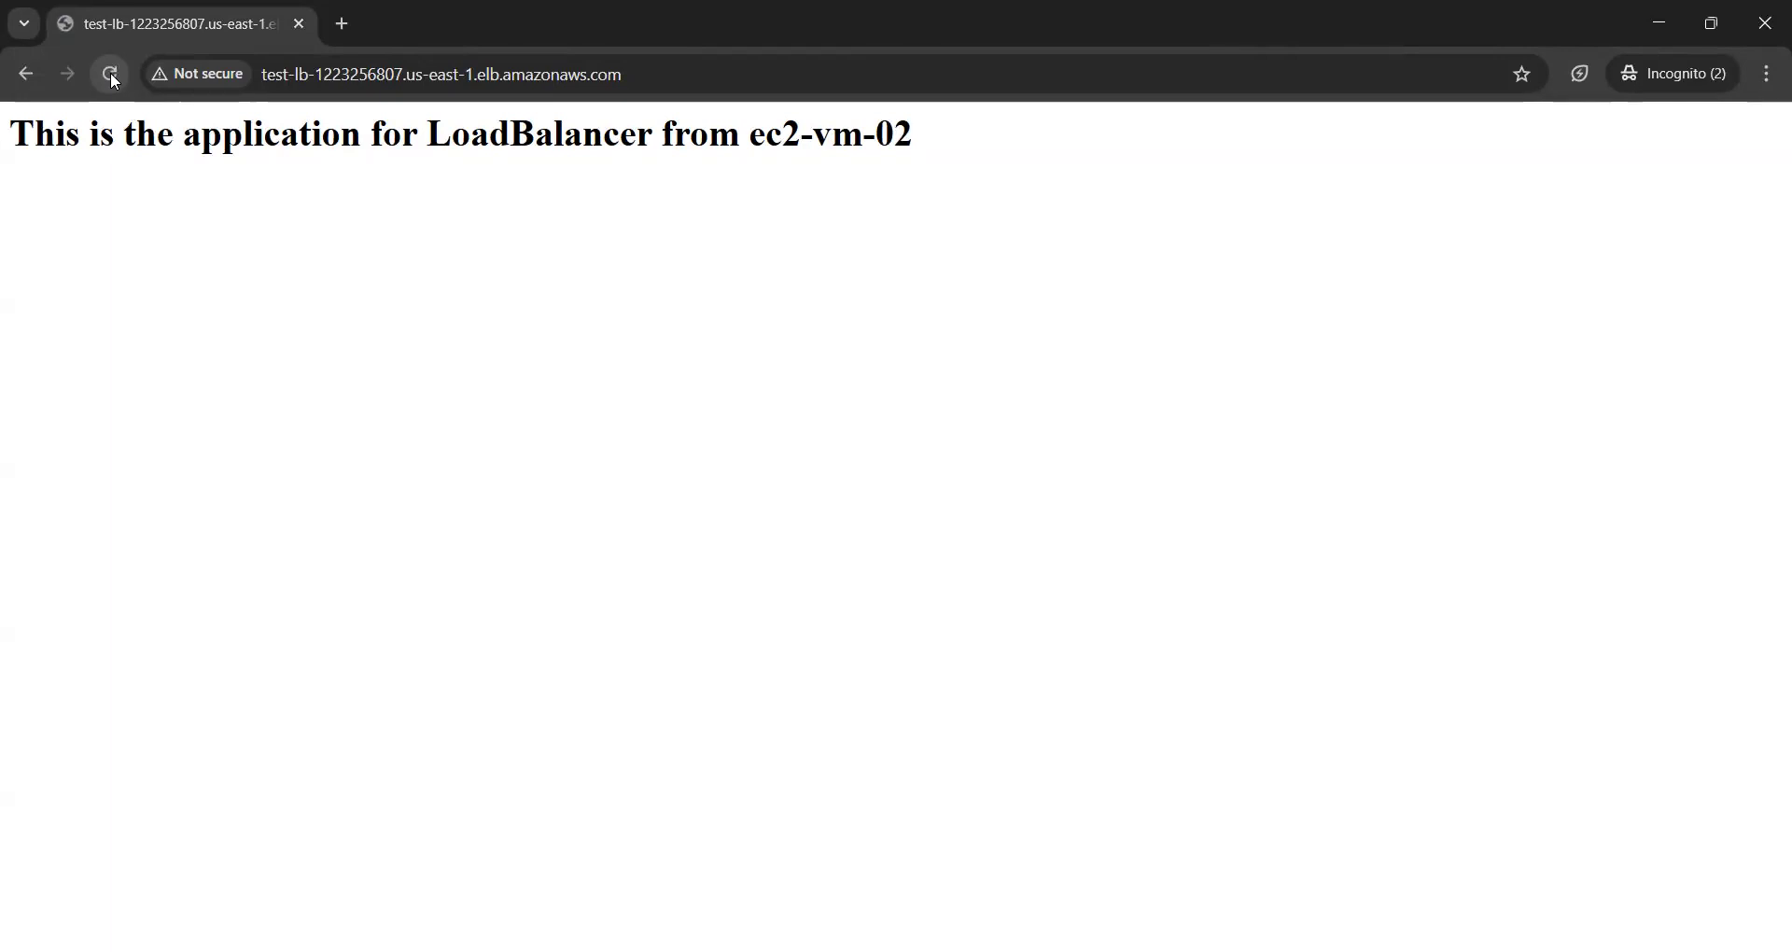
click(110, 73)
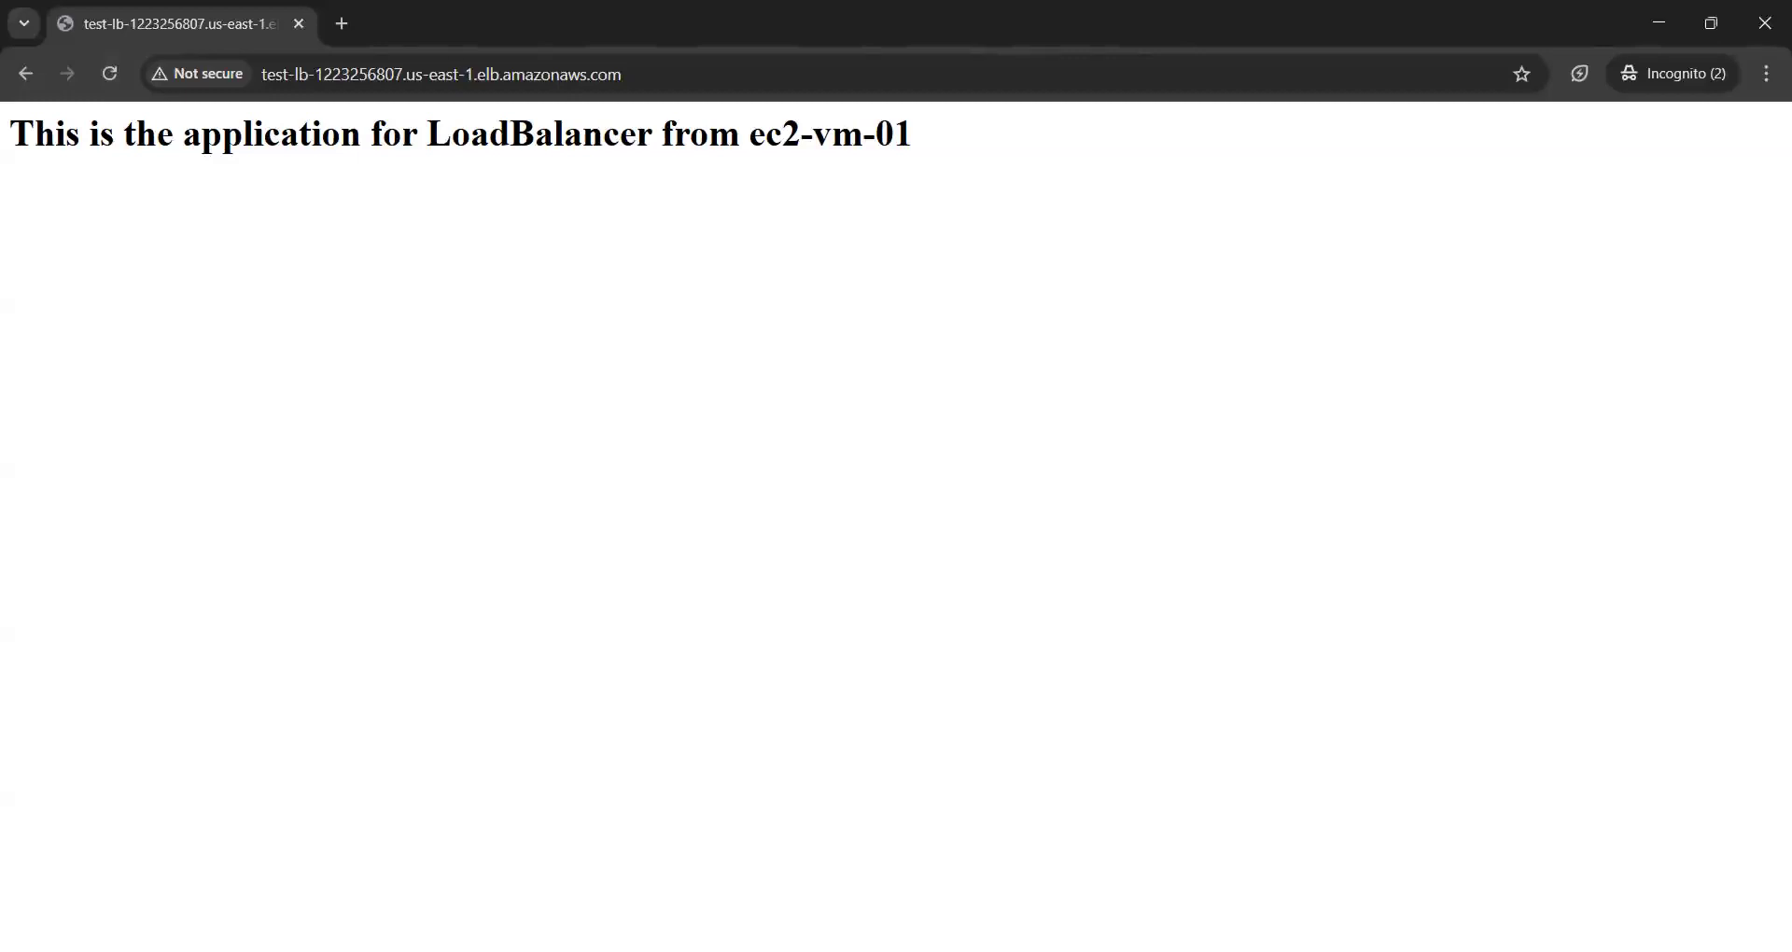
key(alt+Tab)
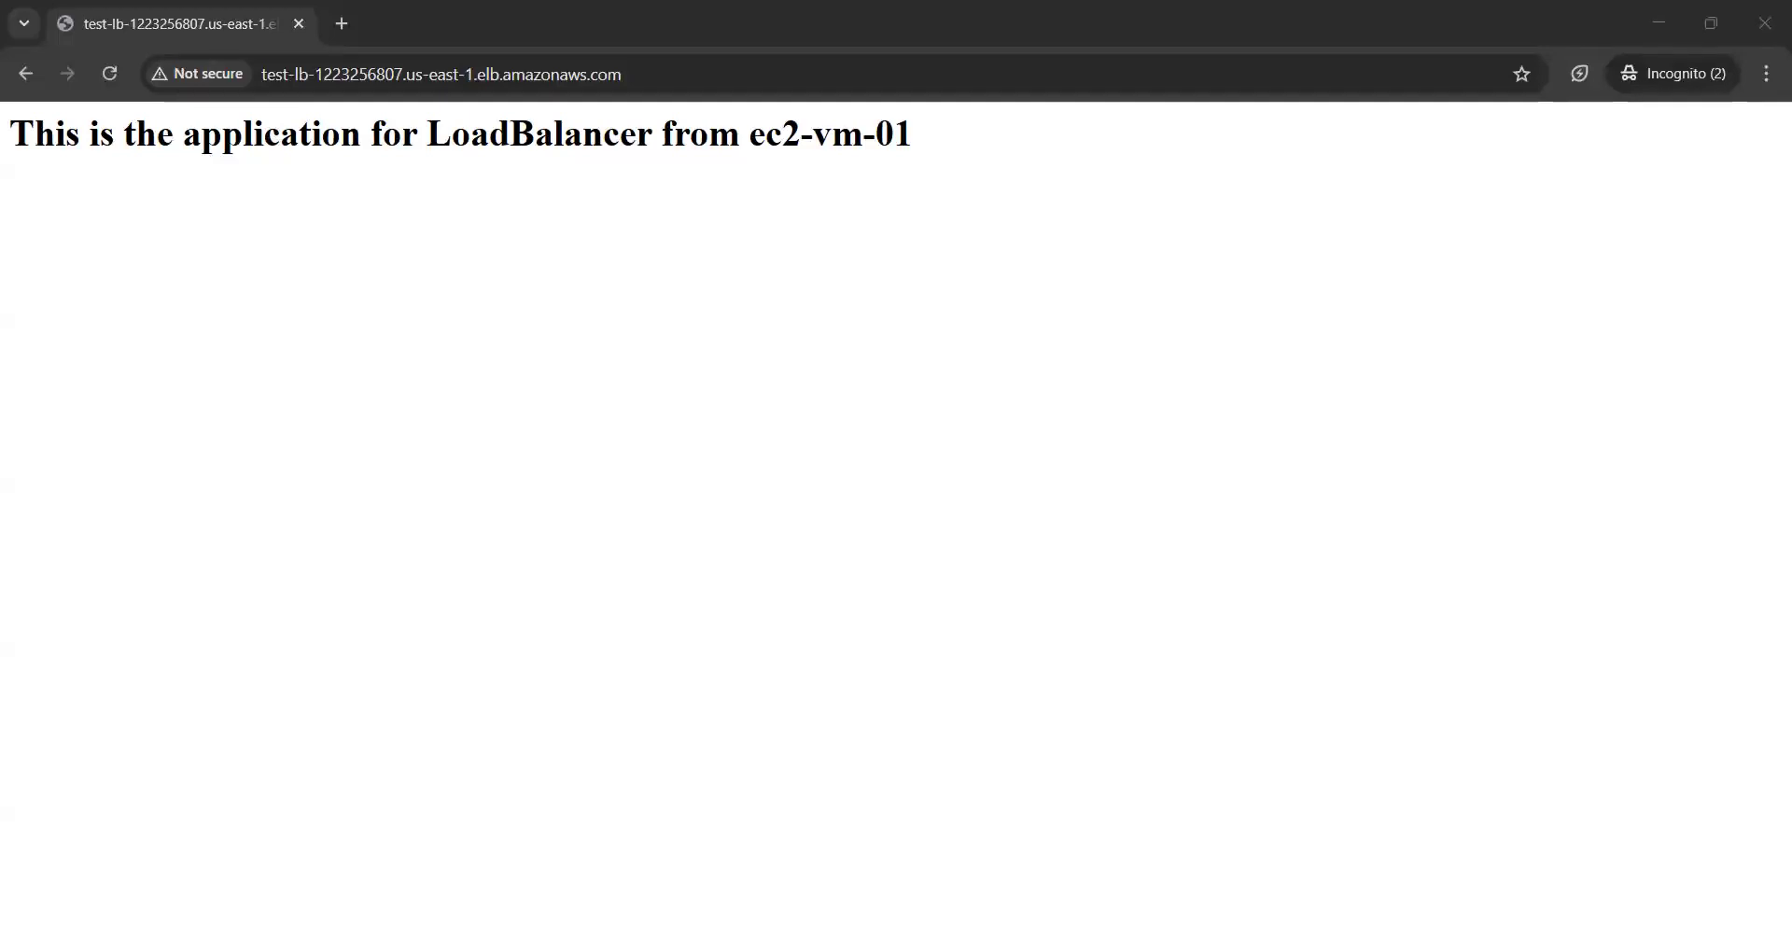
click(501, 92)
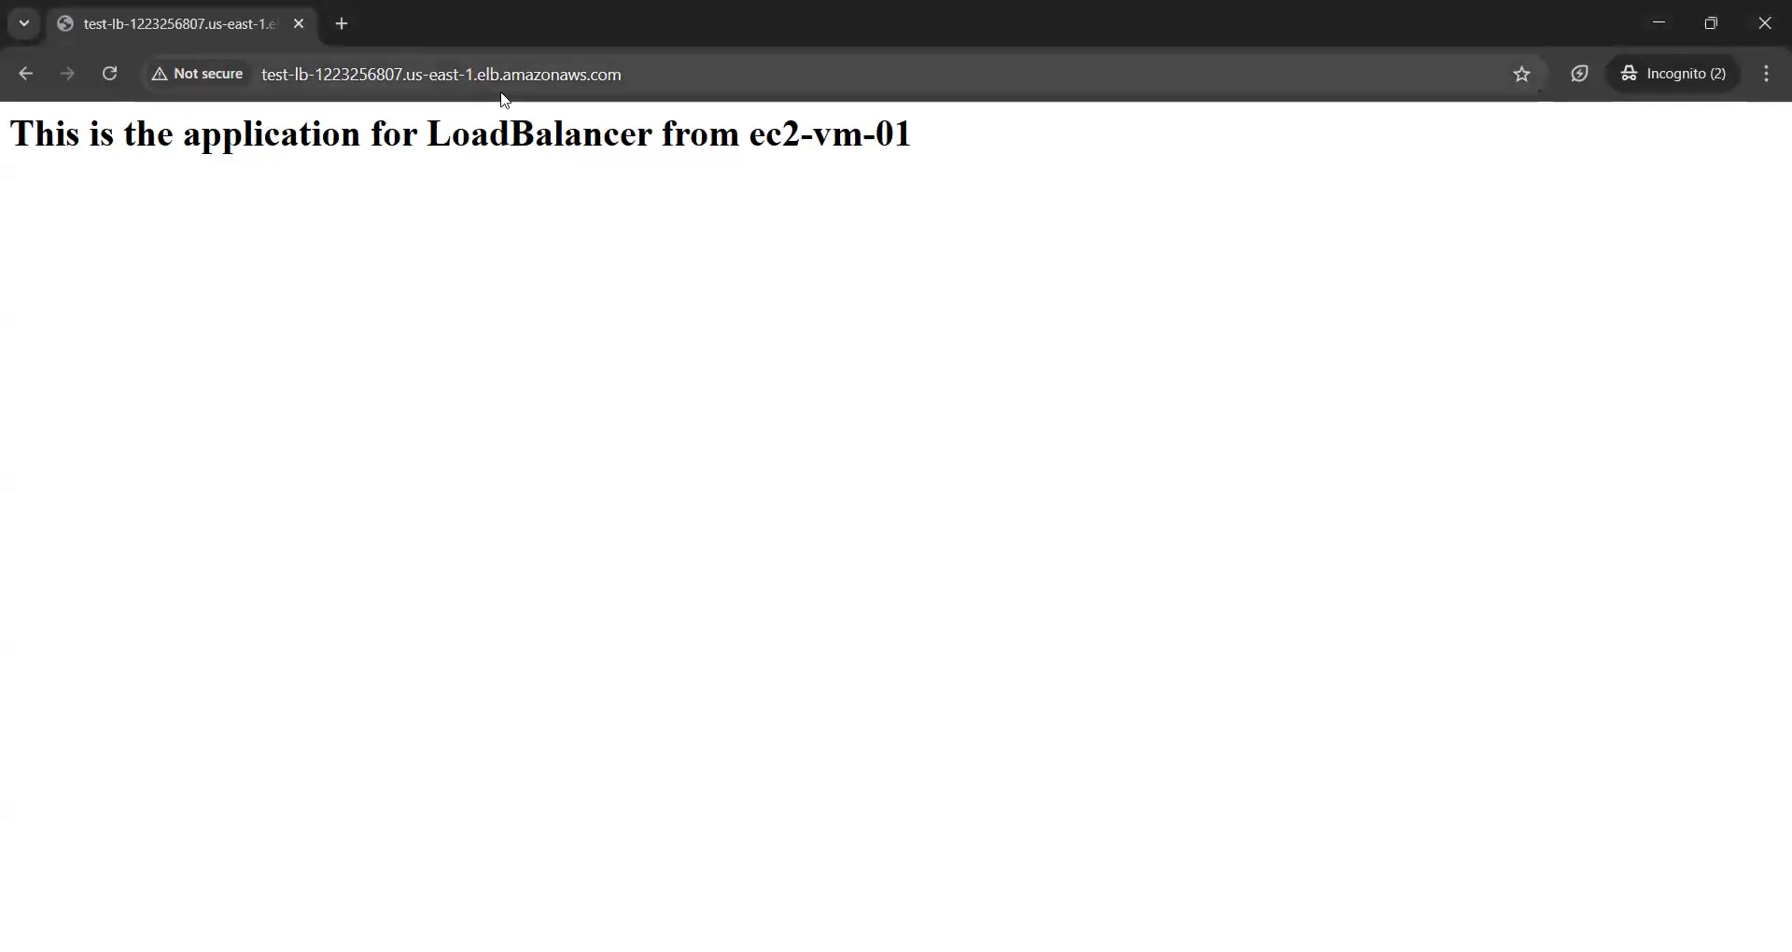